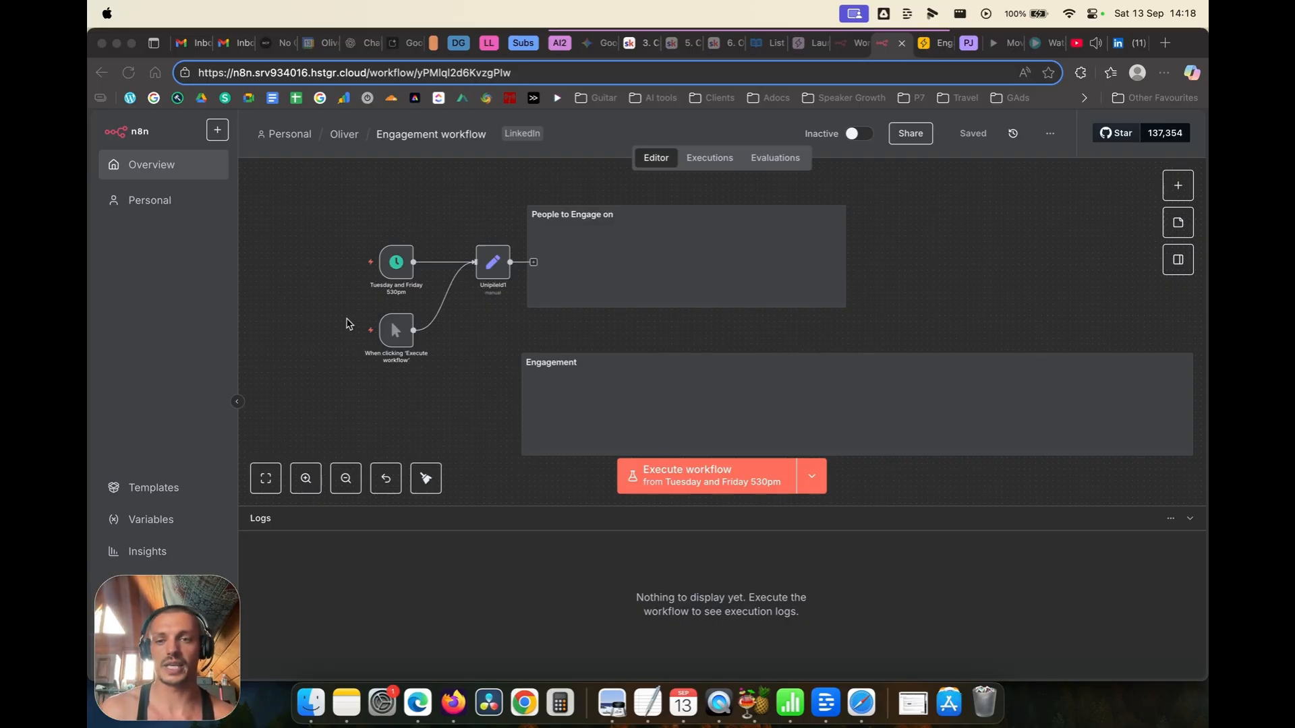
Step: Rename the schedule trigger from Friday to 'Tuesday and Thursday 530pm'
{"action": "double_click", "coordinate": [391, 276]}
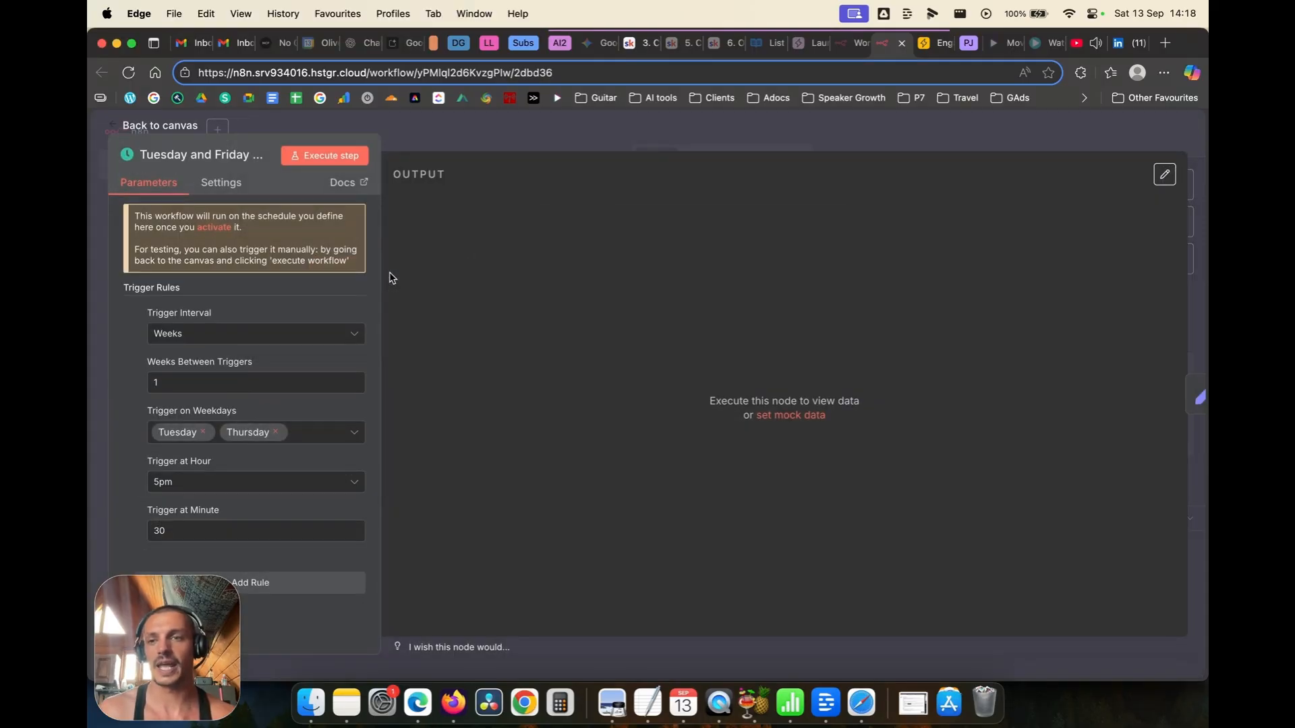
{"action": "left_click", "coordinate": [223, 155]}
{"action": "mouse_move", "coordinate": [222, 155]}
{"action": "left_mouse_down"}
{"action": "mouse_move", "coordinate": [250, 154]}
{"action": "mouse_move", "coordinate": [217, 152]}
{"action": "left_mouse_up"}
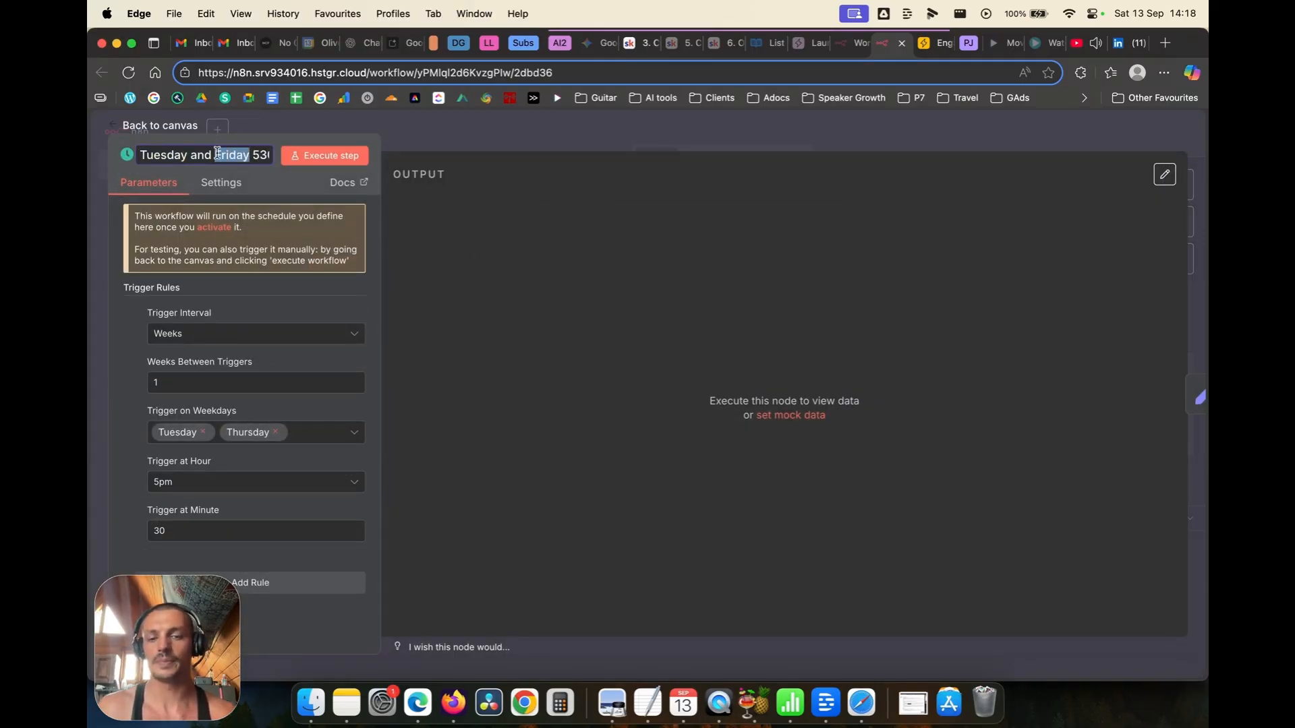
{"action": "type", "text": "Th"}
{"action": "type", "text": "ursday"}
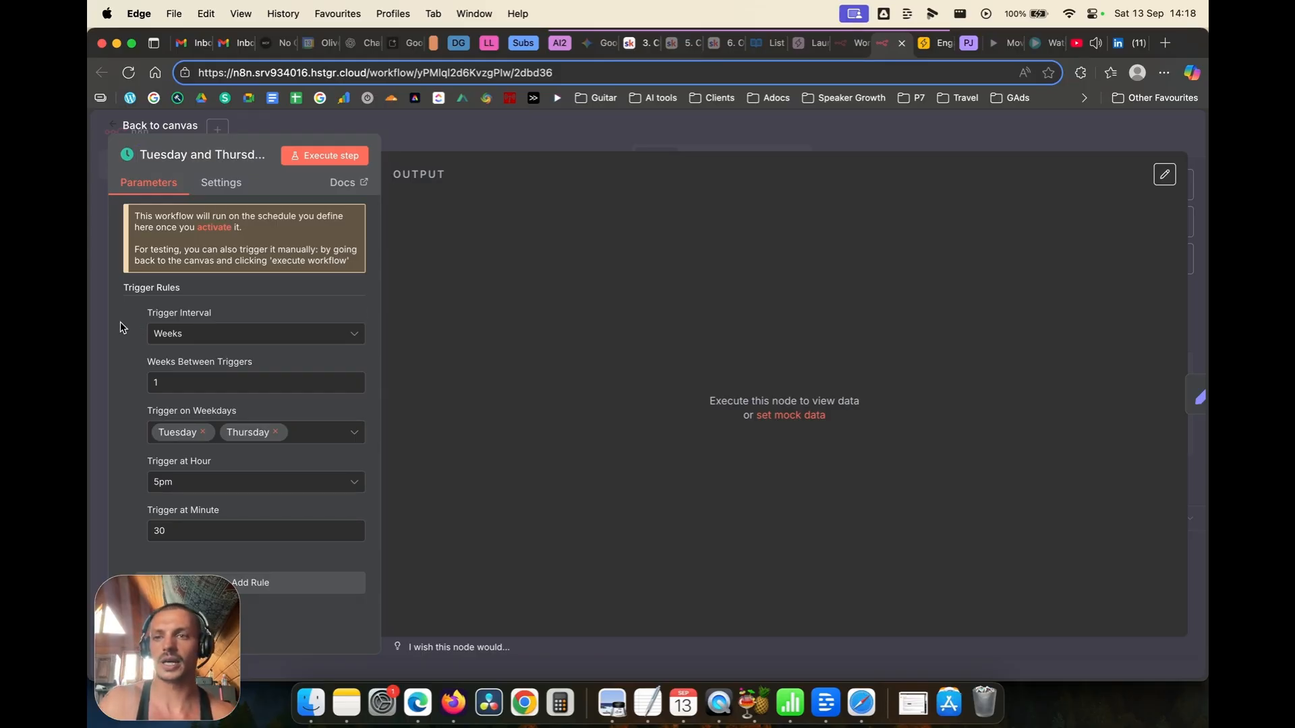
{"action": "key", "text": "Return"}
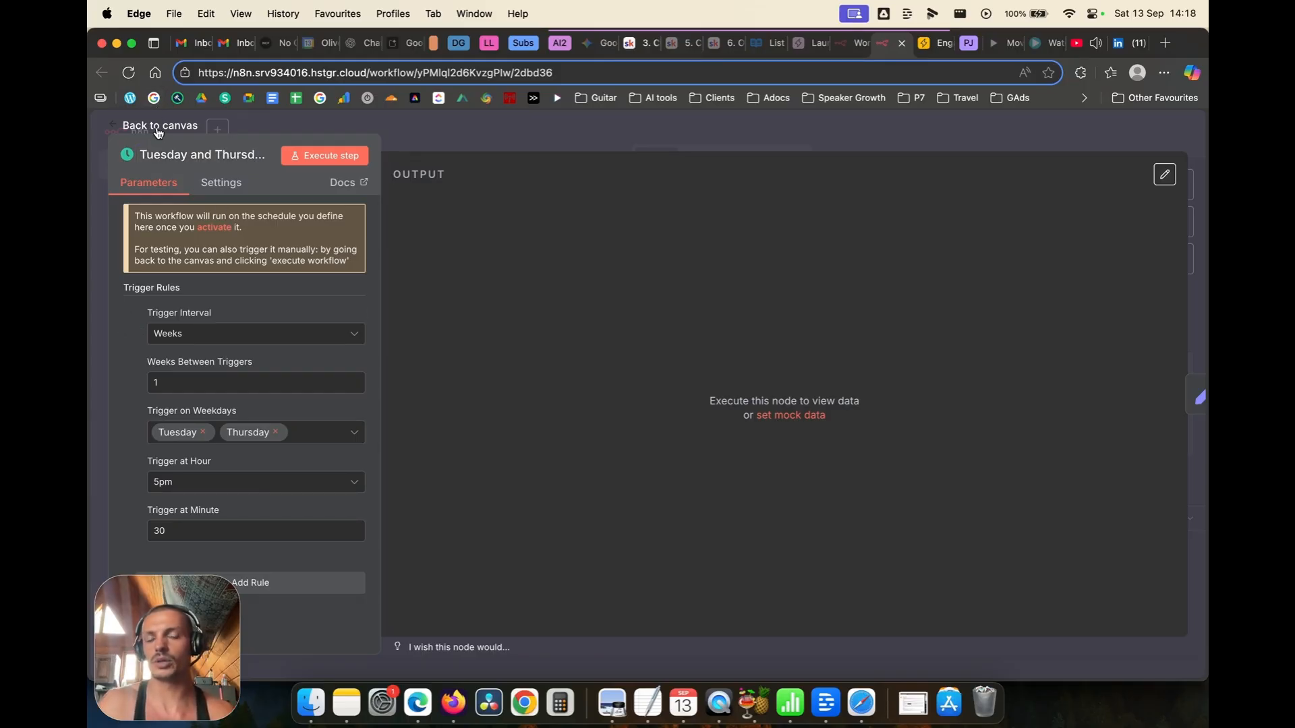
{"action": "left_click", "coordinate": [158, 127]}
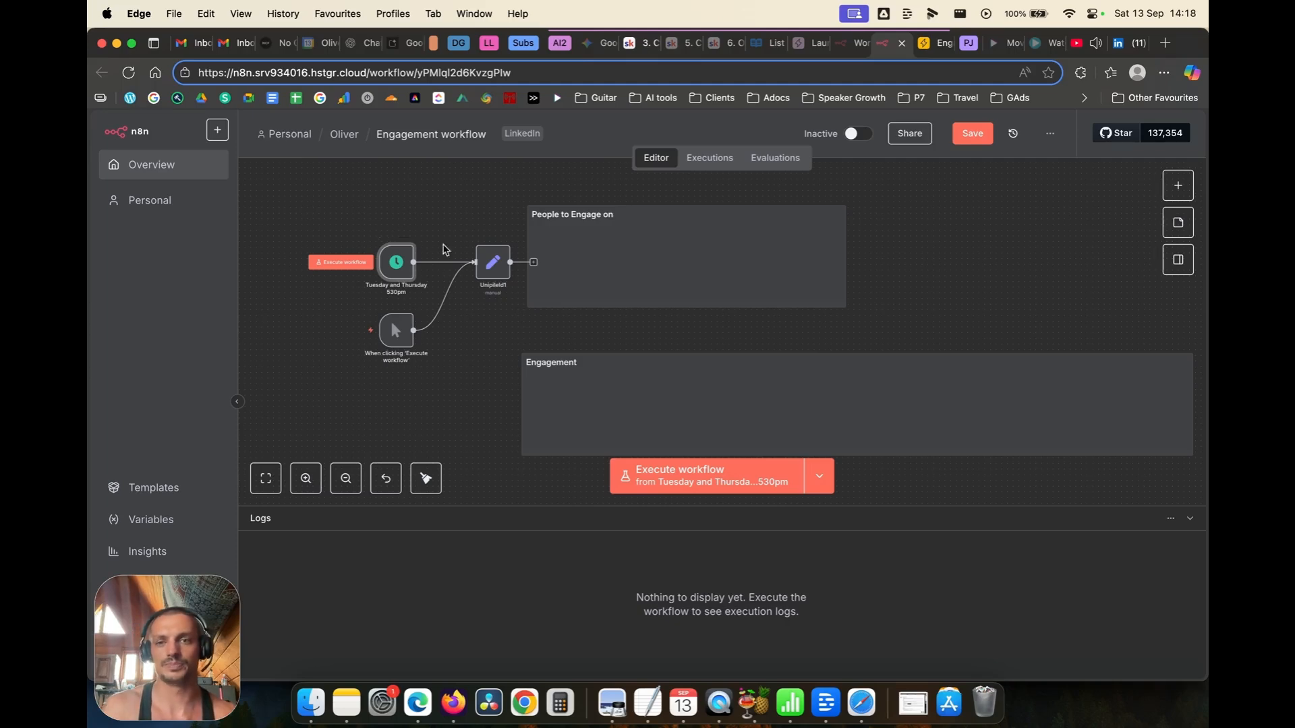
Step: Paste a new LinkedIn account ID into the UnipileId1 node's linkedin_account_id value
{"action": "double_click", "coordinate": [491, 270]}
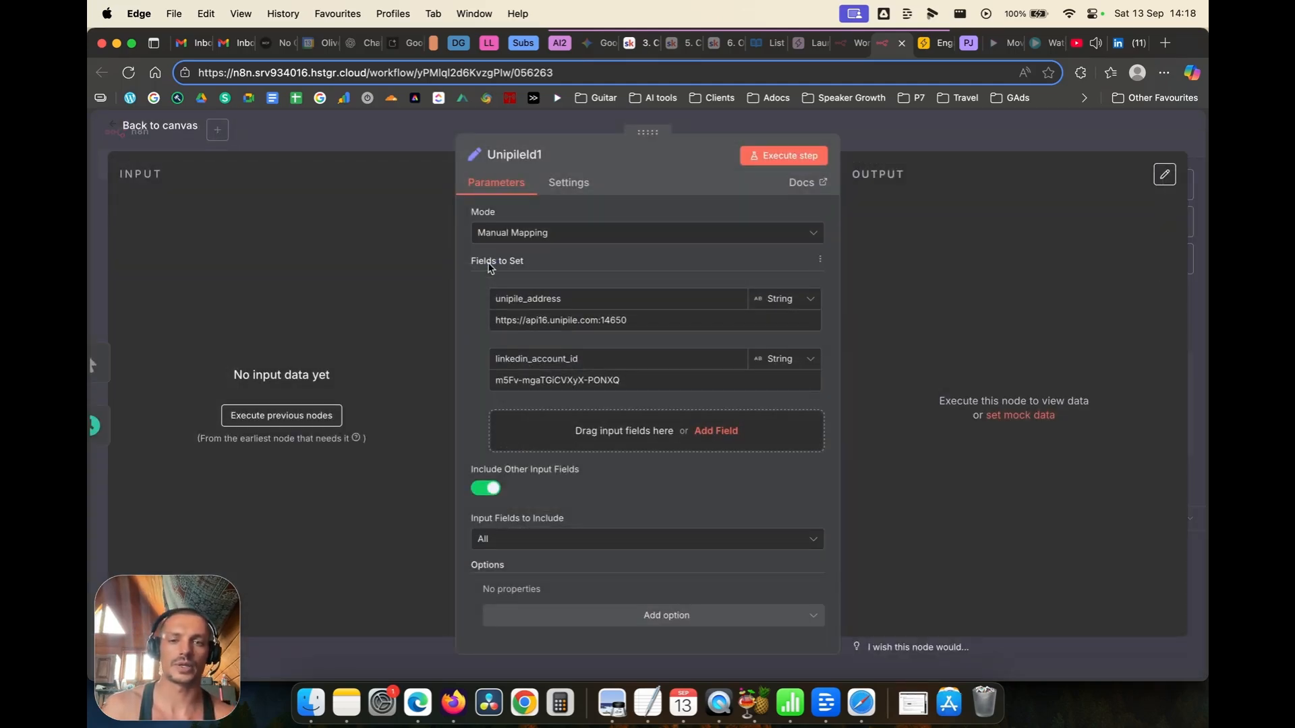
{"action": "left_click", "coordinate": [148, 128]}
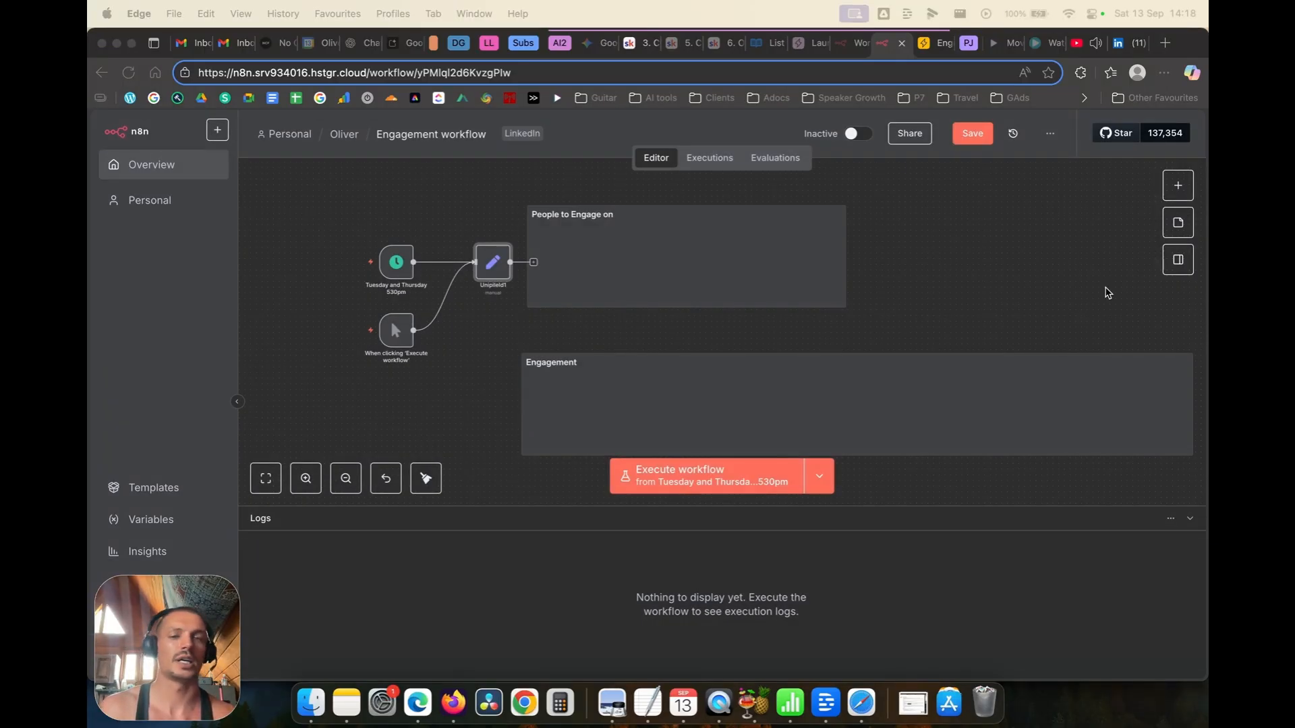
{"action": "double_click", "coordinate": [493, 272]}
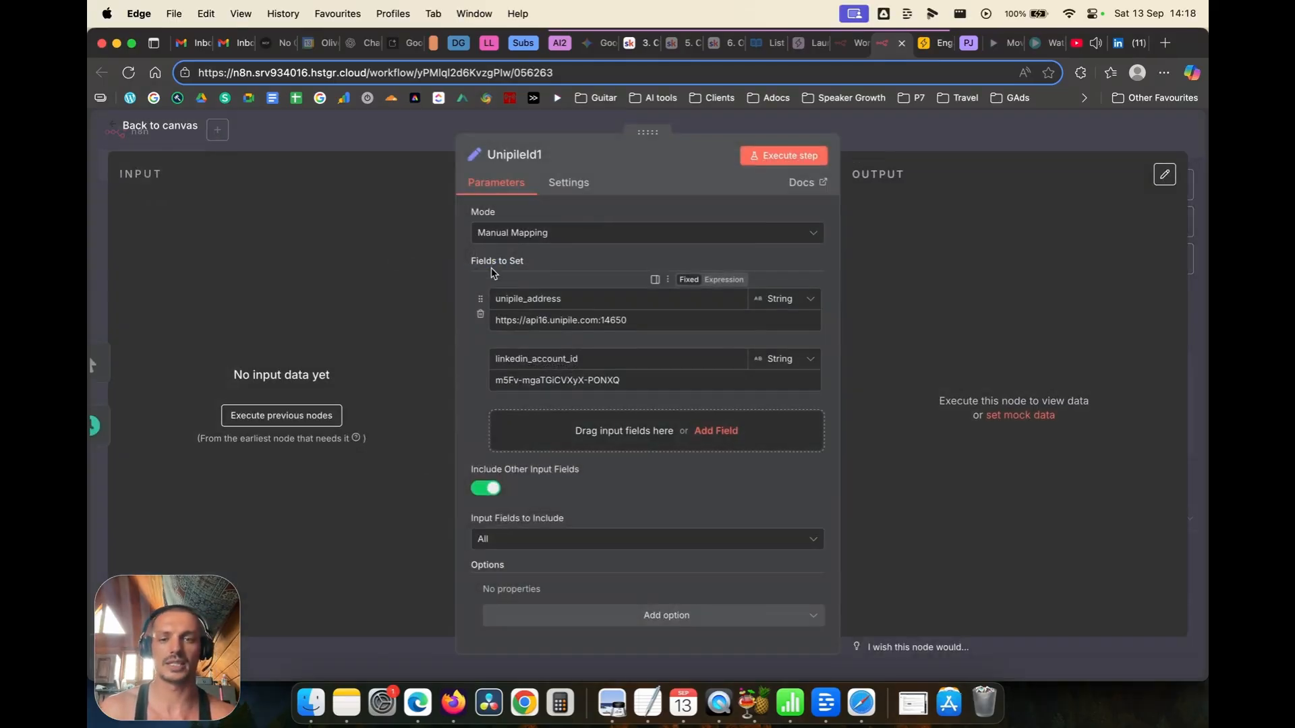
{"action": "triple_click", "coordinate": [567, 380]}
{"action": "type", "text": "DPowf8G6QW6-fgmDEWLdkA"}
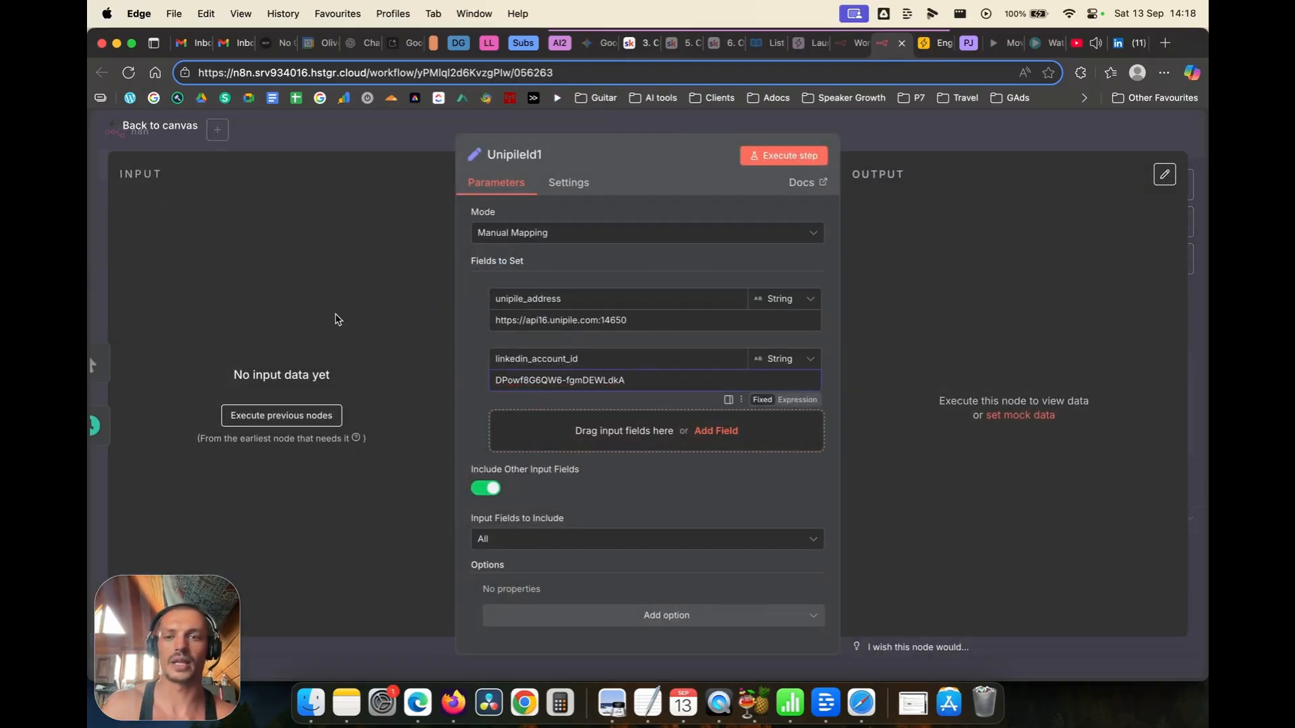
{"action": "left_click", "coordinate": [168, 135]}
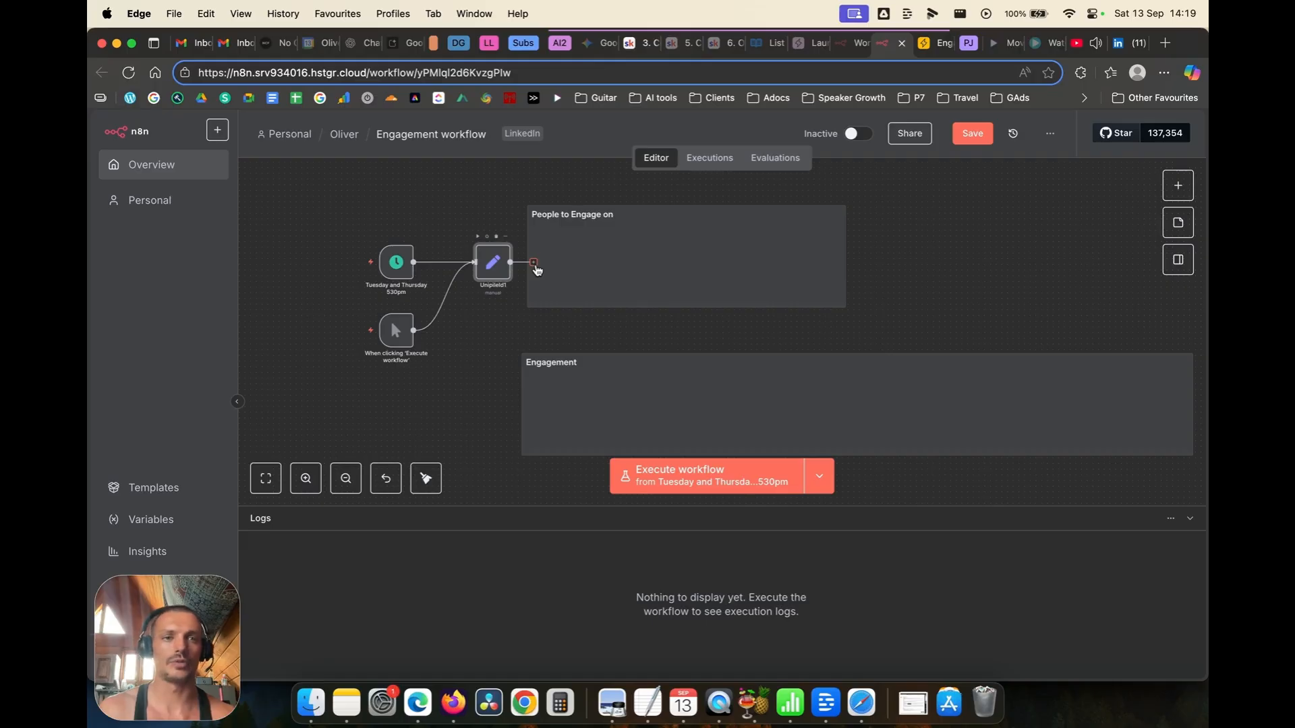
Step: In Airtable's Lead_Lists table, review the Connection Status choices offered in row 1
{"action": "left_click", "coordinate": [924, 47]}
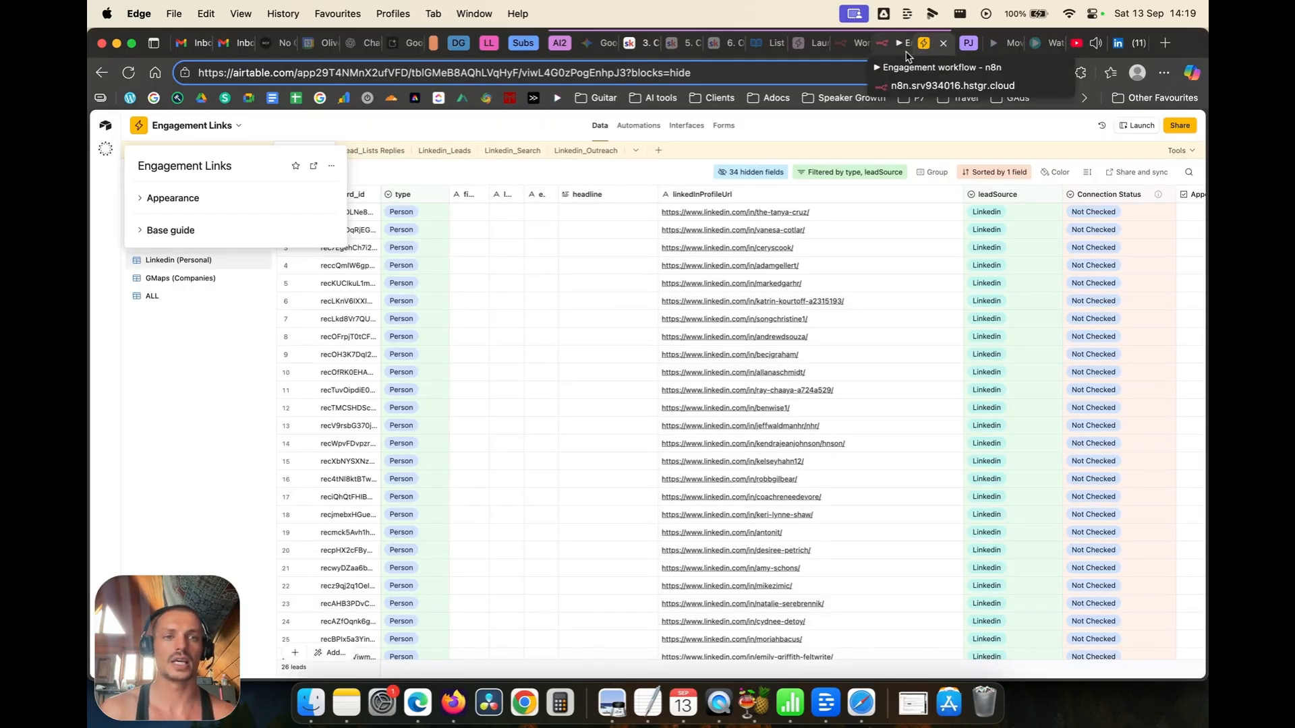
{"action": "left_click", "coordinate": [1166, 203]}
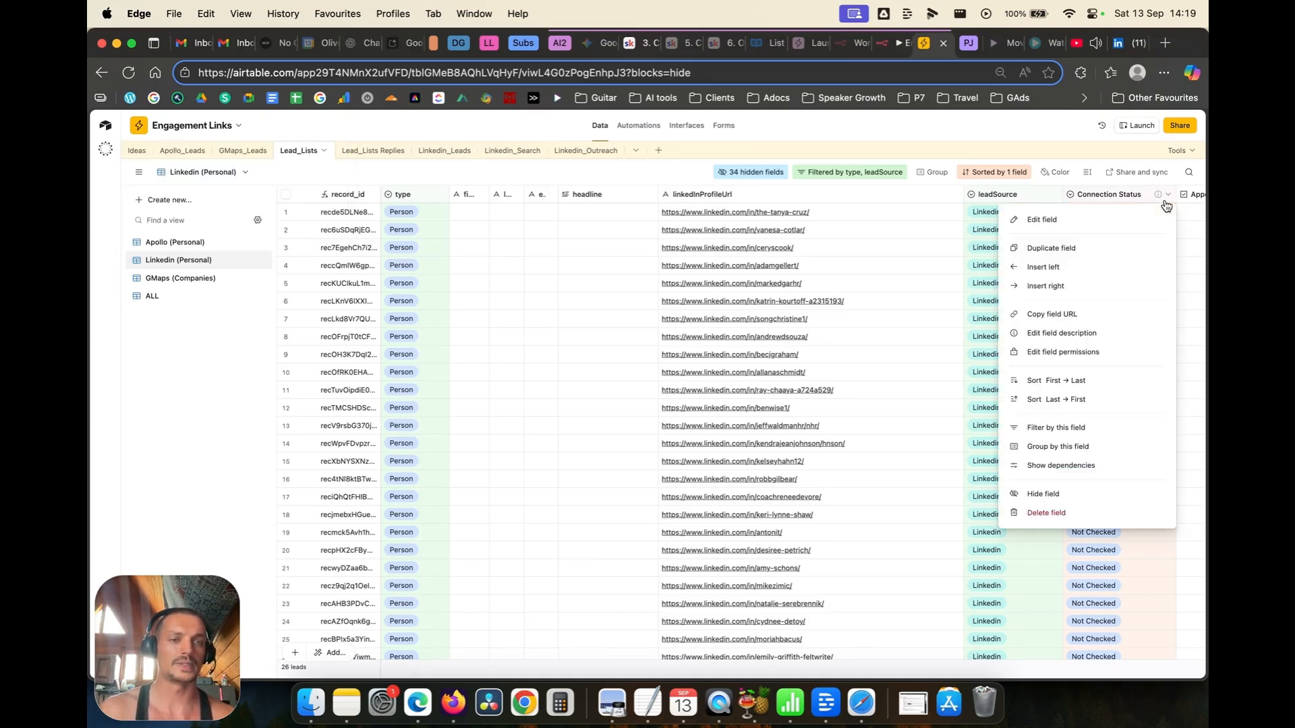
{"action": "left_click", "coordinate": [1183, 237]}
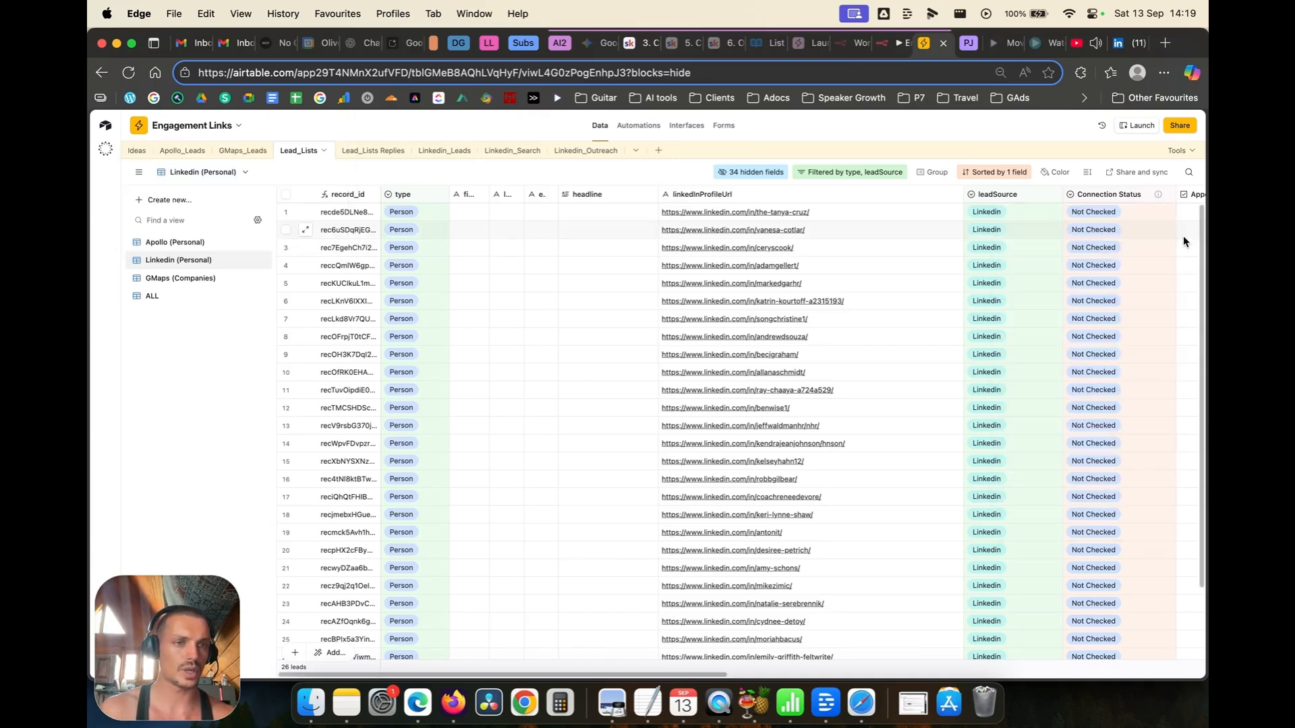
{"action": "left_click", "coordinate": [1122, 216]}
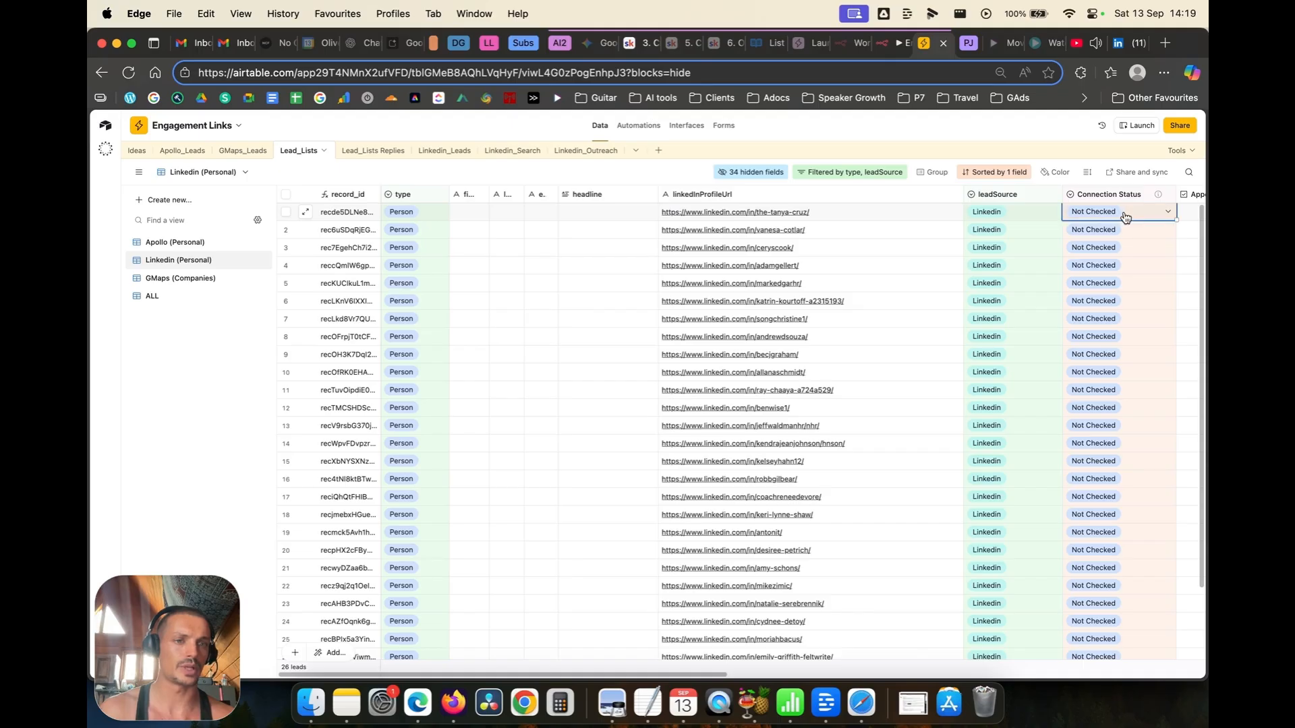
{"action": "left_click", "coordinate": [1125, 217]}
{"action": "scroll", "coordinate": [1116, 265], "scroll_direction": "up", "scroll_amount": 3}
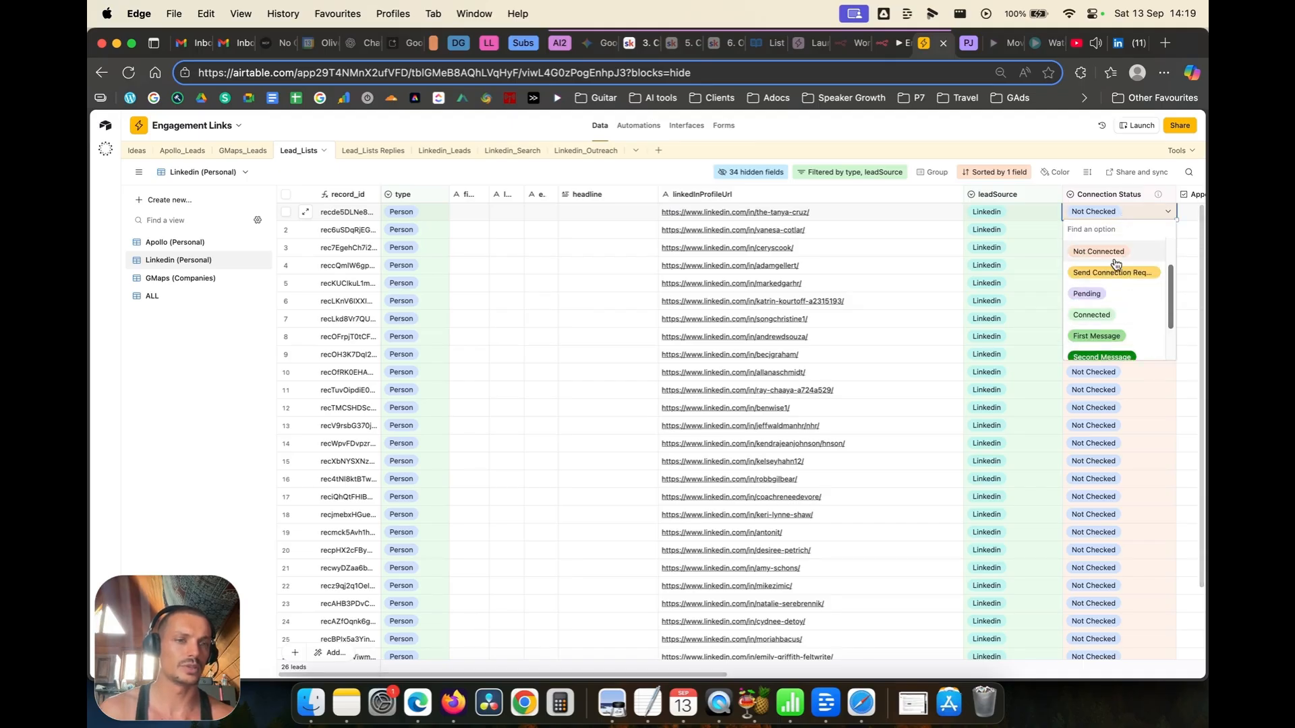
{"action": "scroll", "coordinate": [1120, 265], "scroll_direction": "down", "scroll_amount": 3}
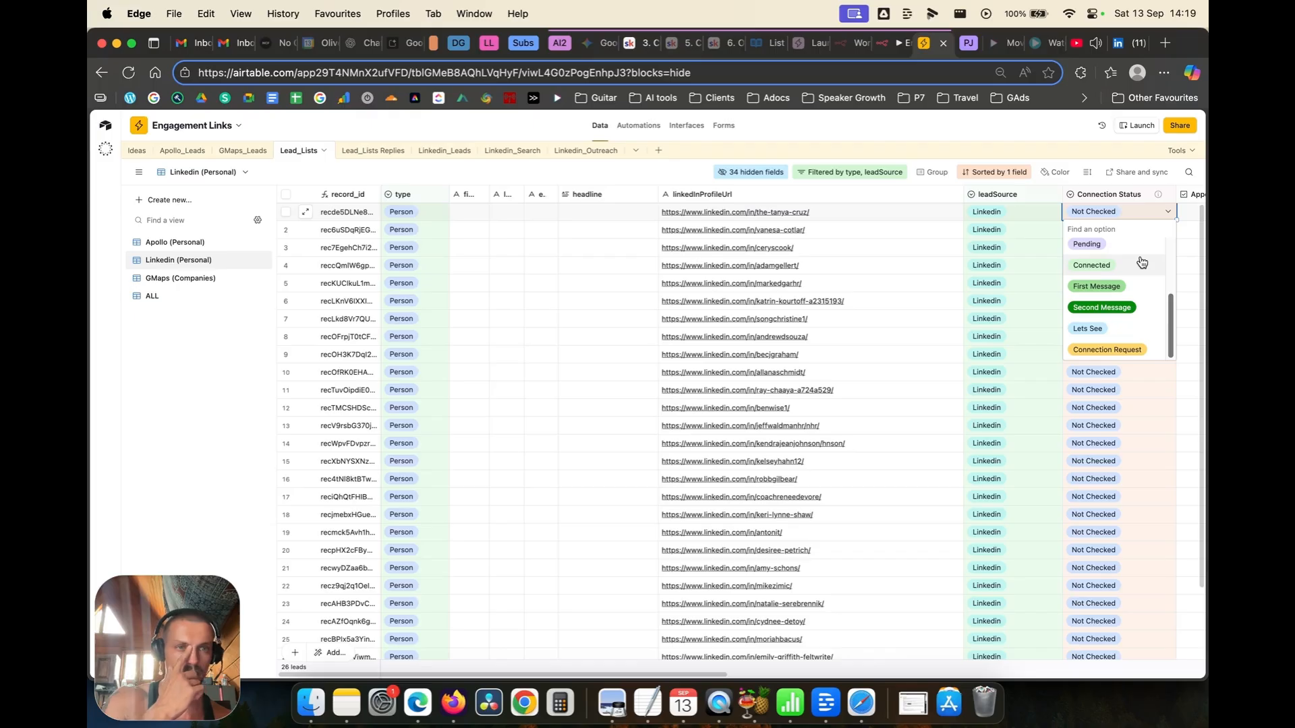
Step: Open the Connection Status field's settings for editing
{"action": "left_click", "coordinate": [1166, 196]}
{"action": "left_click", "coordinate": [1167, 196]}
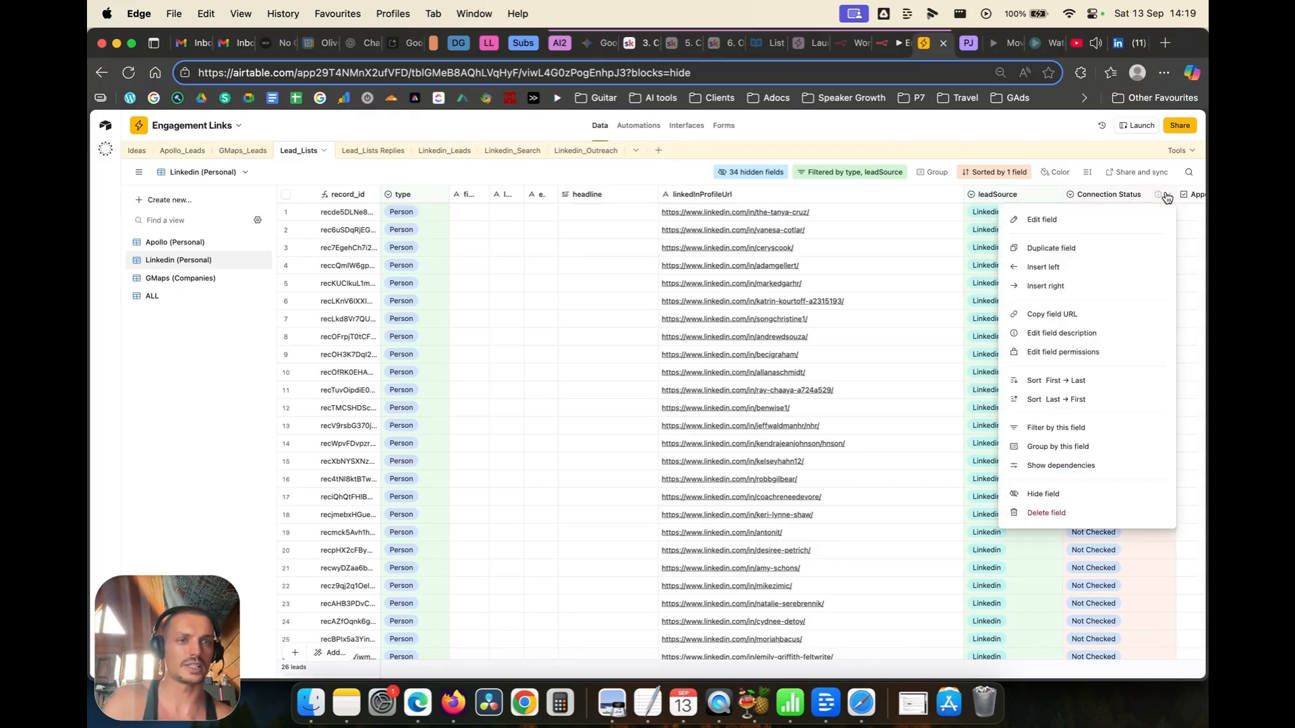
{"action": "left_click", "coordinate": [1042, 220]}
Step: Enter the new options Complete, 1stDelay, 2ndDelay and Engage, then save the field
{"action": "scroll", "coordinate": [852, 429], "scroll_direction": "down", "scroll_amount": 2}
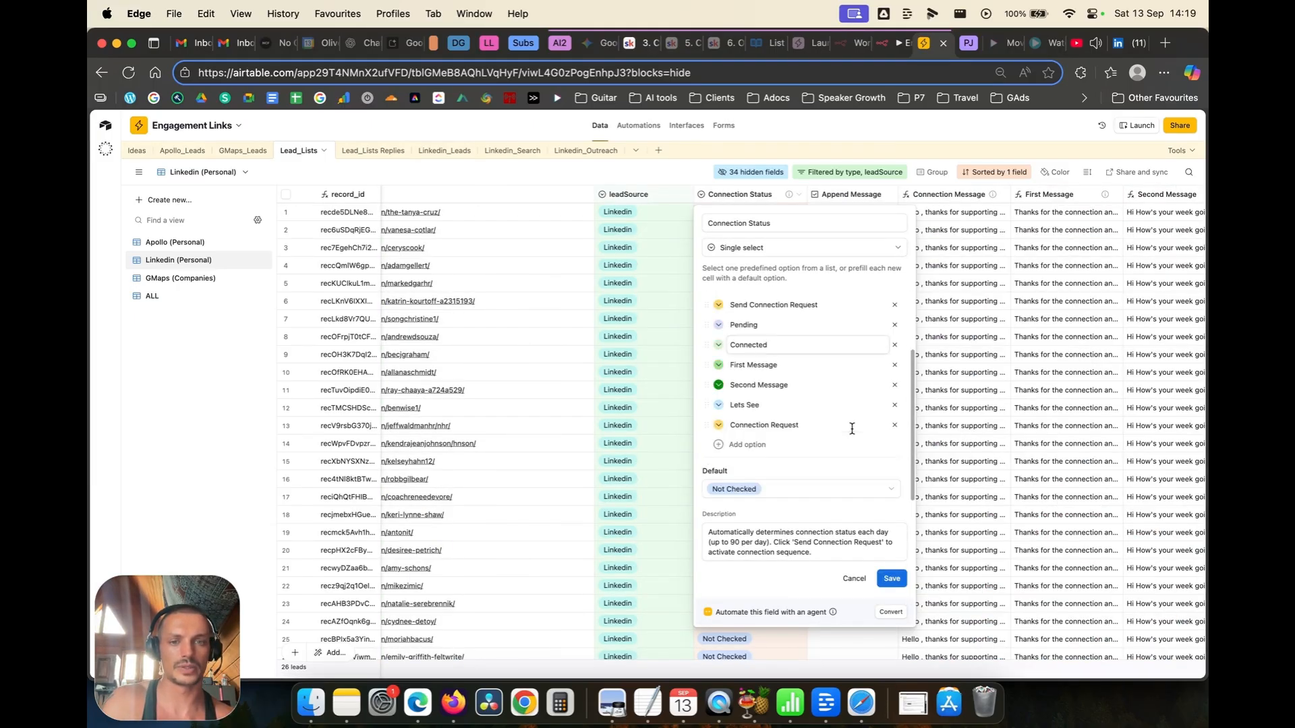
{"action": "left_click", "coordinate": [771, 445]}
{"action": "type", "text": "Complete"}
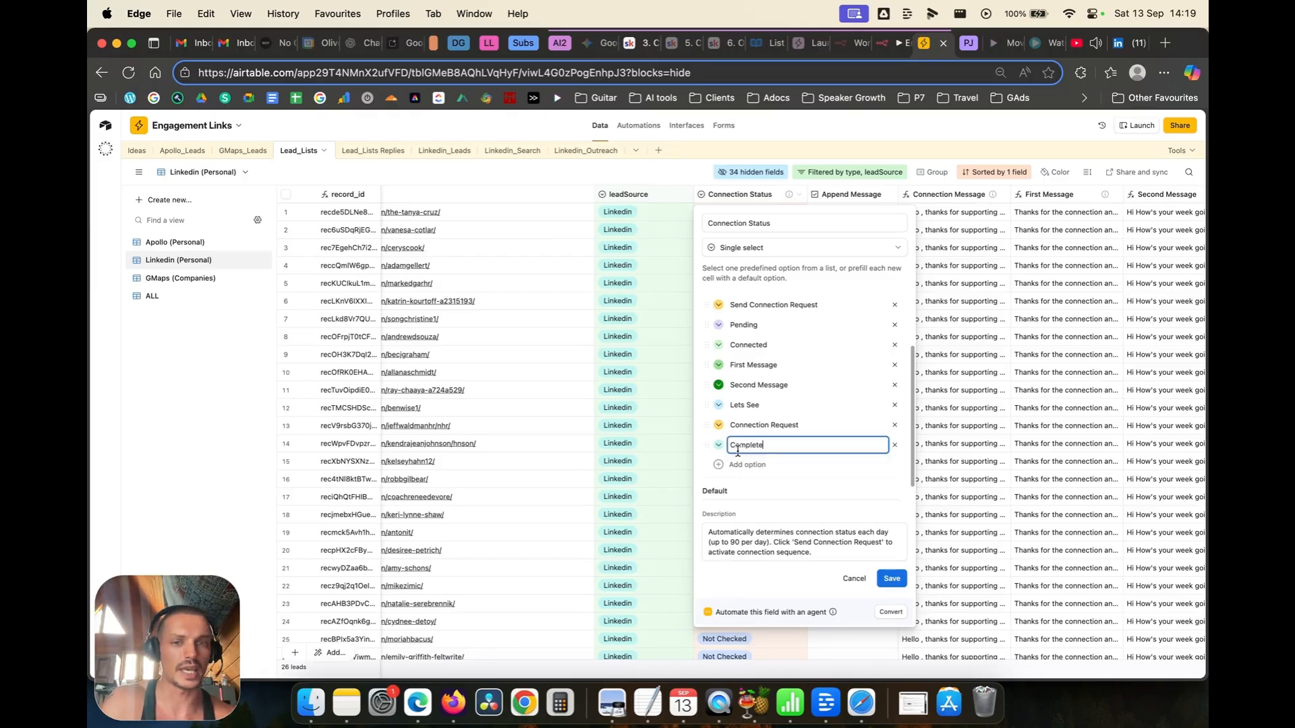
{"action": "key", "text": "Return"}
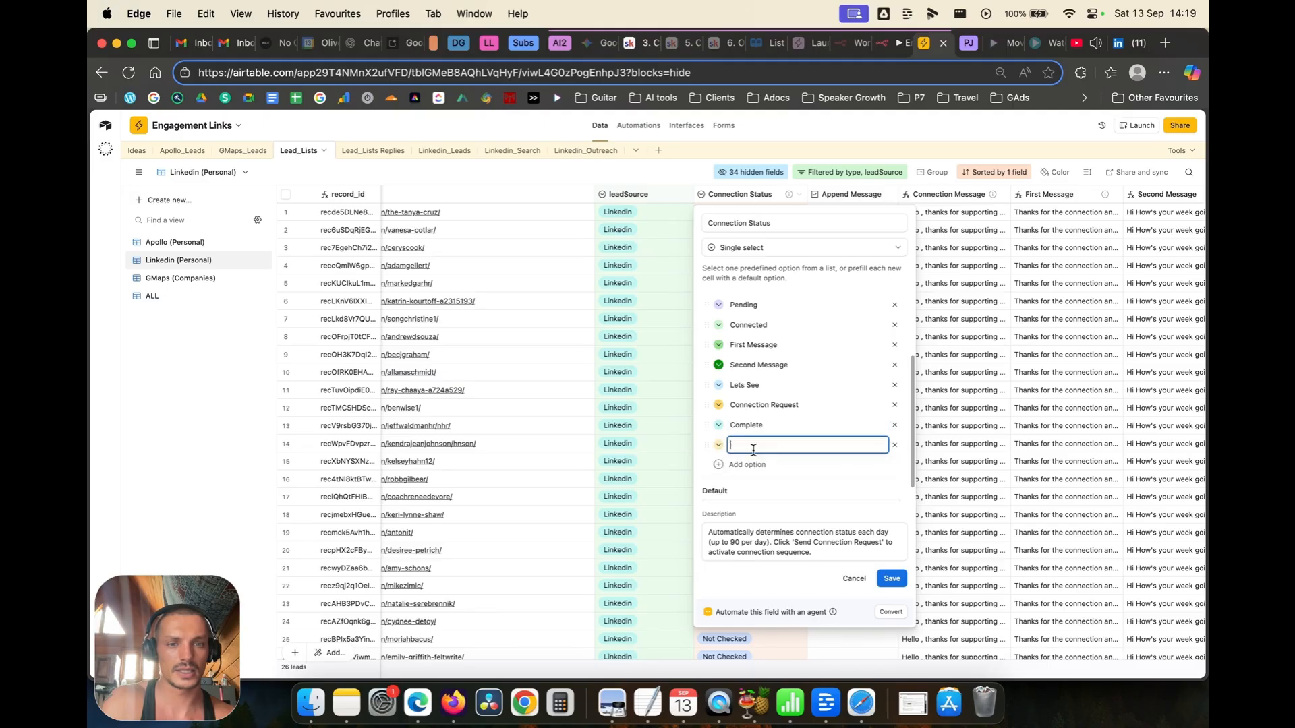
{"action": "type", "text": "1stDelay"}
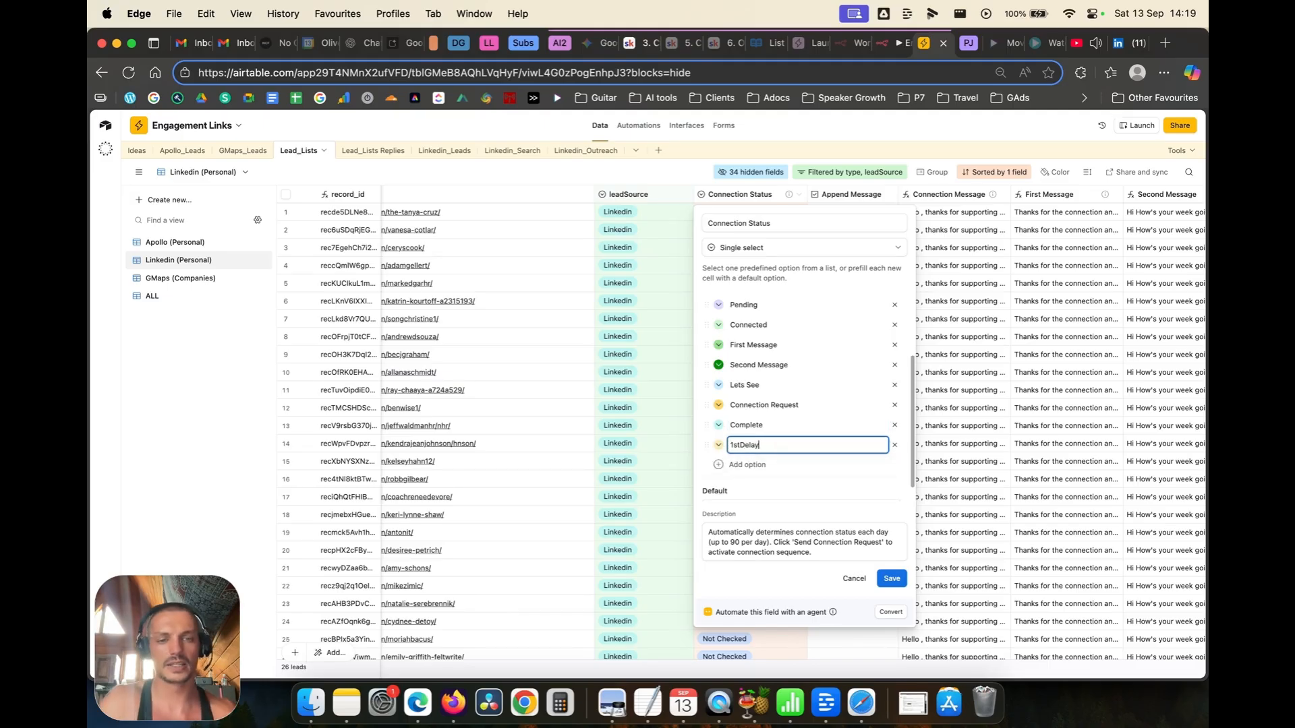
{"action": "left_click", "coordinate": [752, 464]}
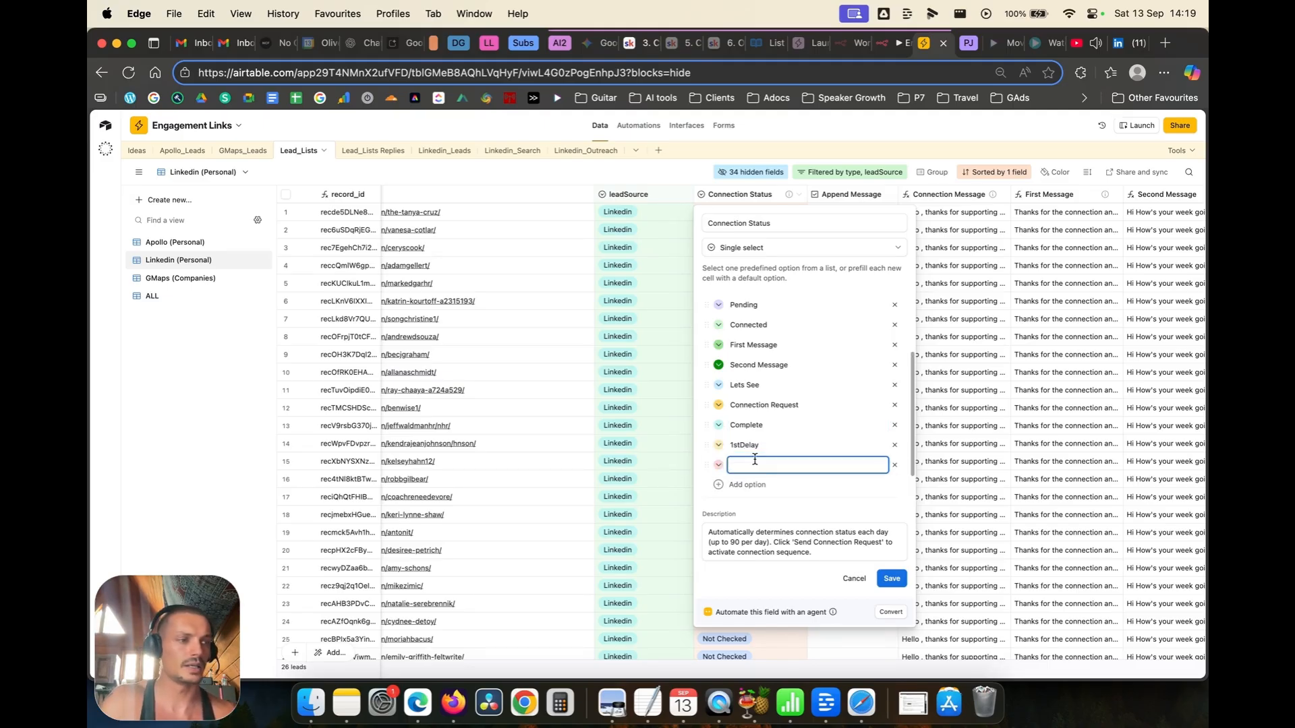
{"action": "type", "text": "2ndDelay"}
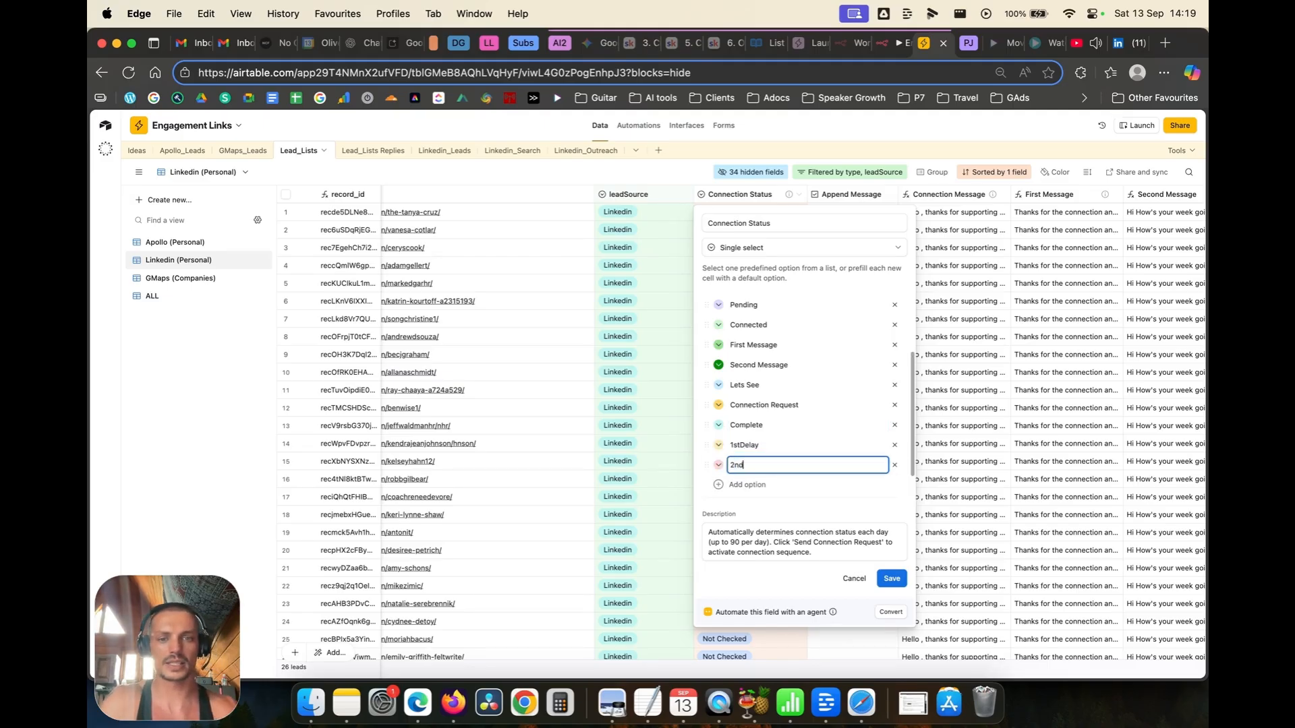
{"action": "left_click", "coordinate": [780, 487]}
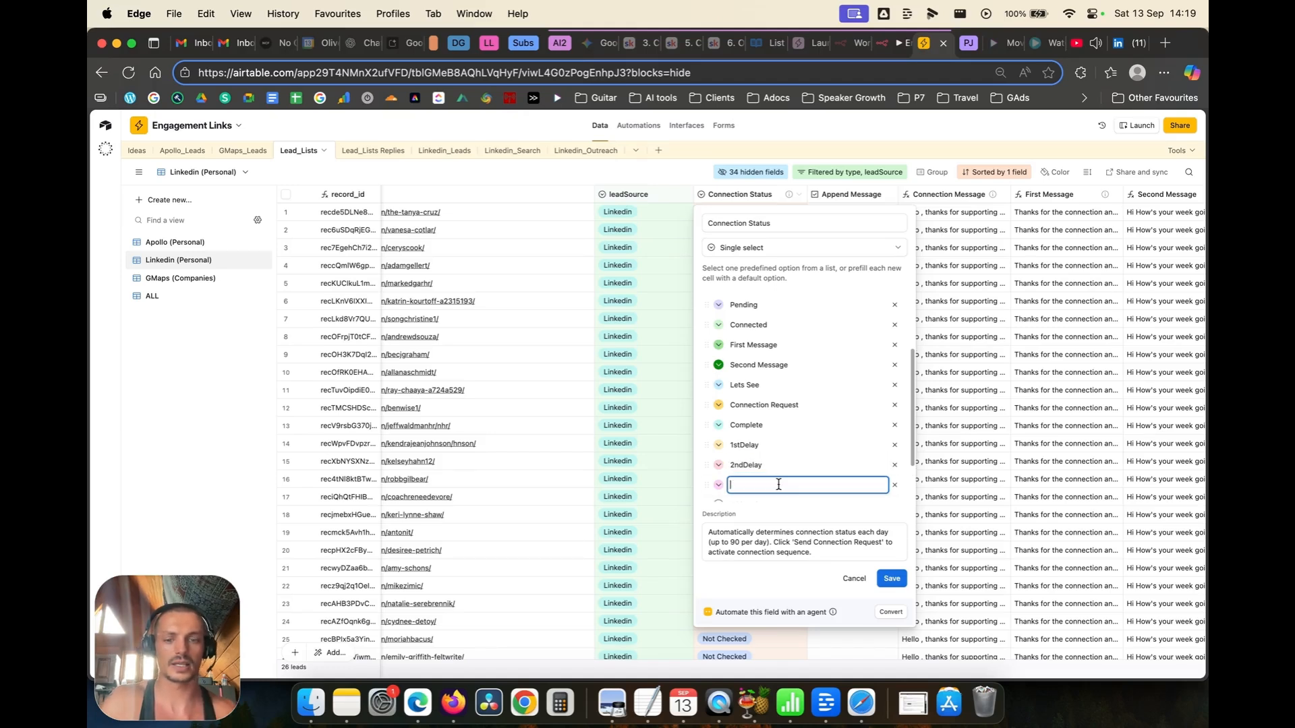
{"action": "type", "text": "Engage"}
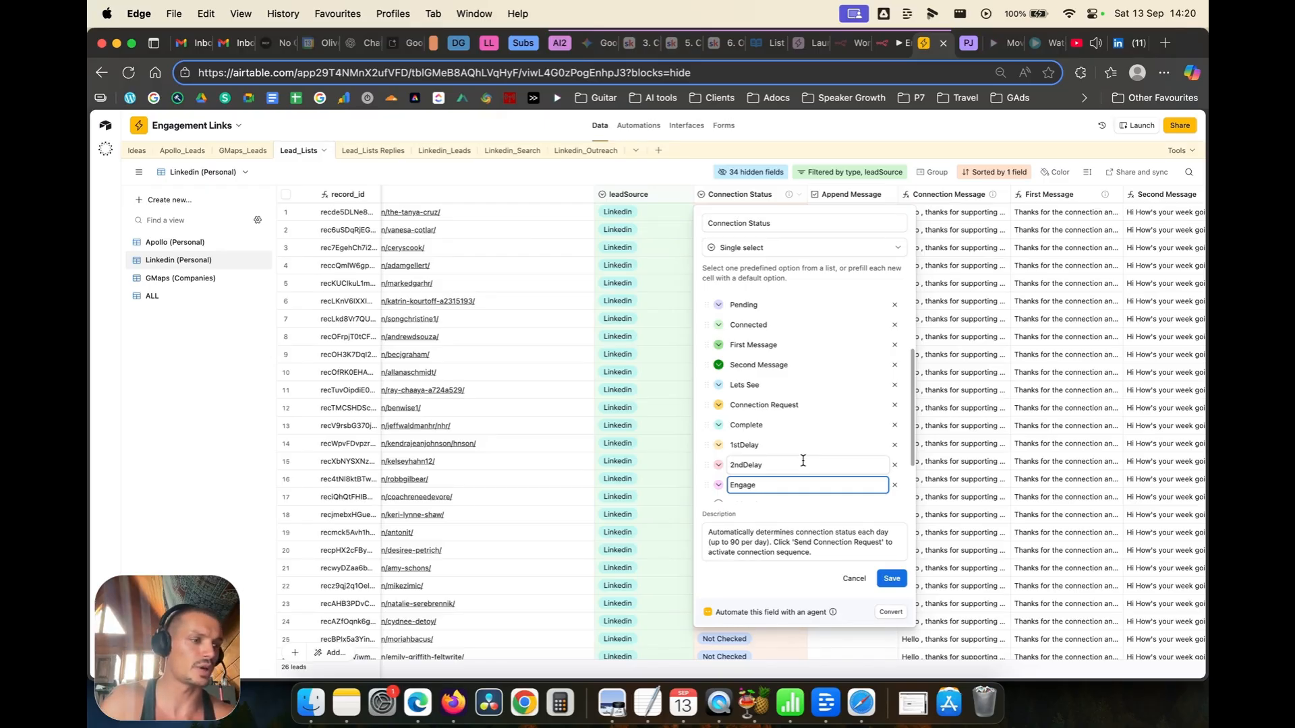
{"action": "left_click", "coordinate": [892, 579]}
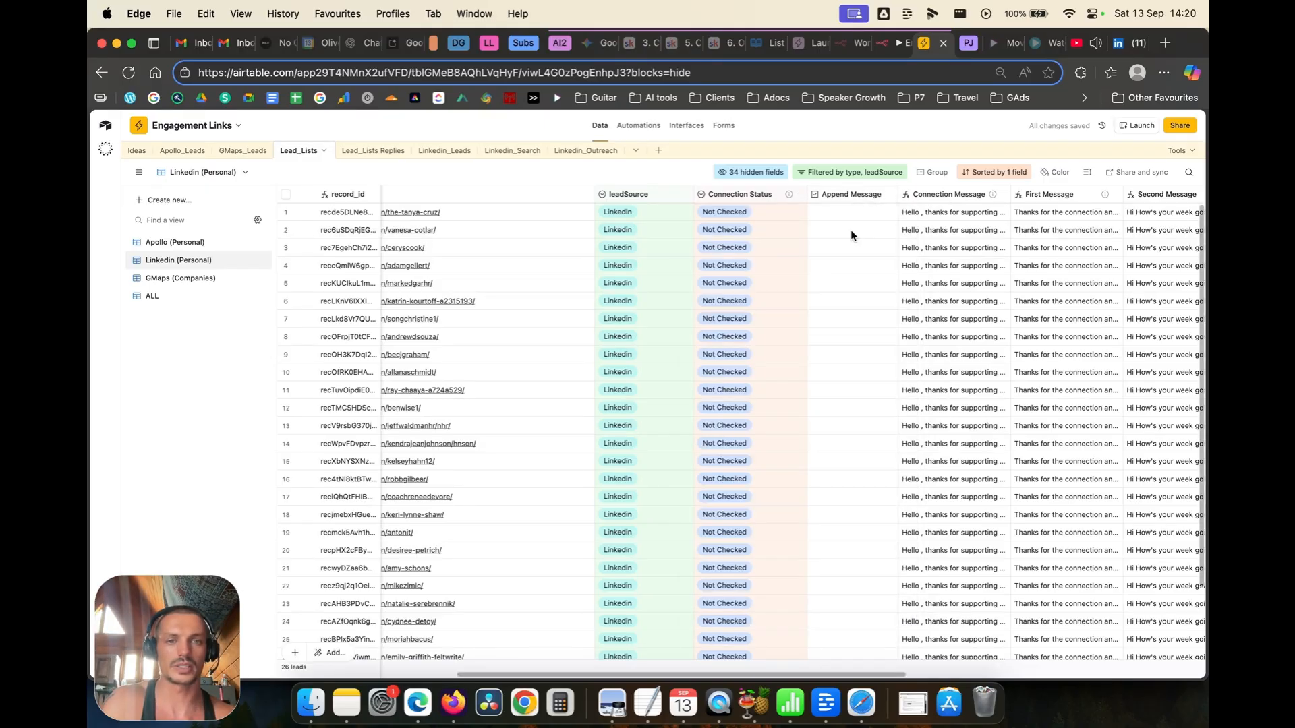
Step: Back in n8n, add an Airtable record-fetching node to the workflow
{"action": "left_click", "coordinate": [881, 48]}
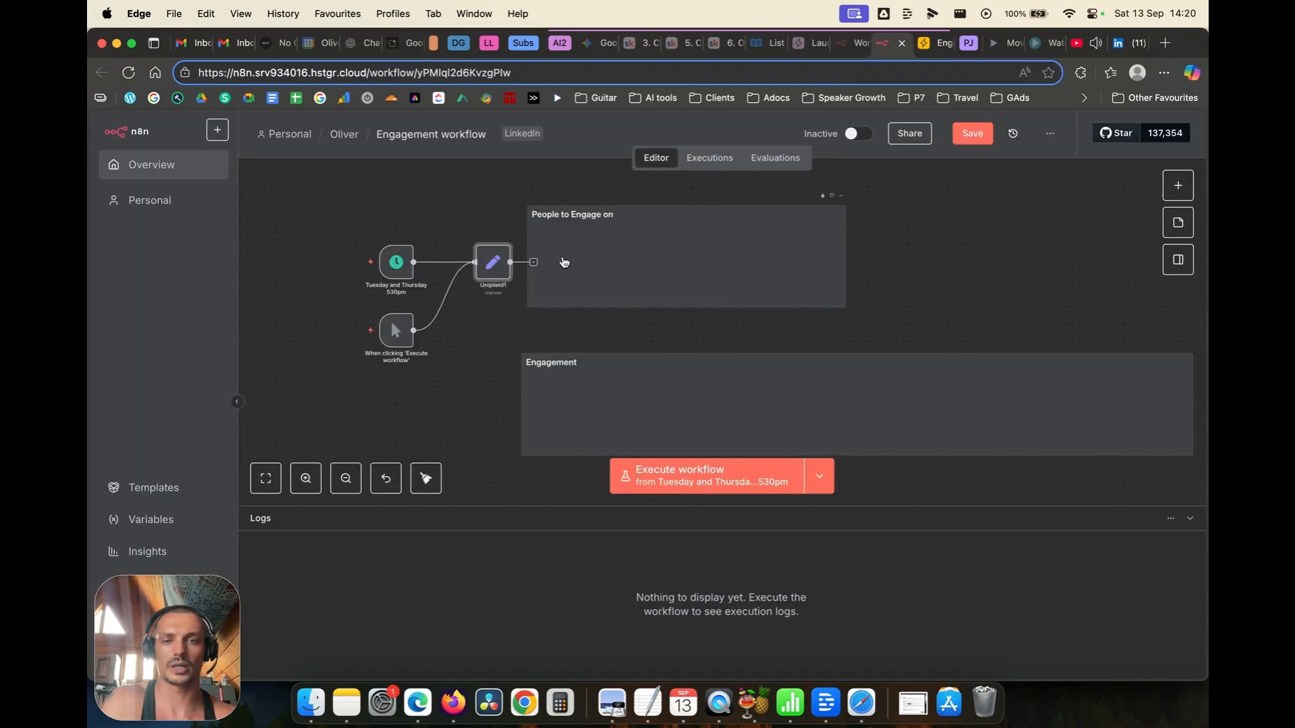
{"action": "left_click", "coordinate": [1175, 182]}
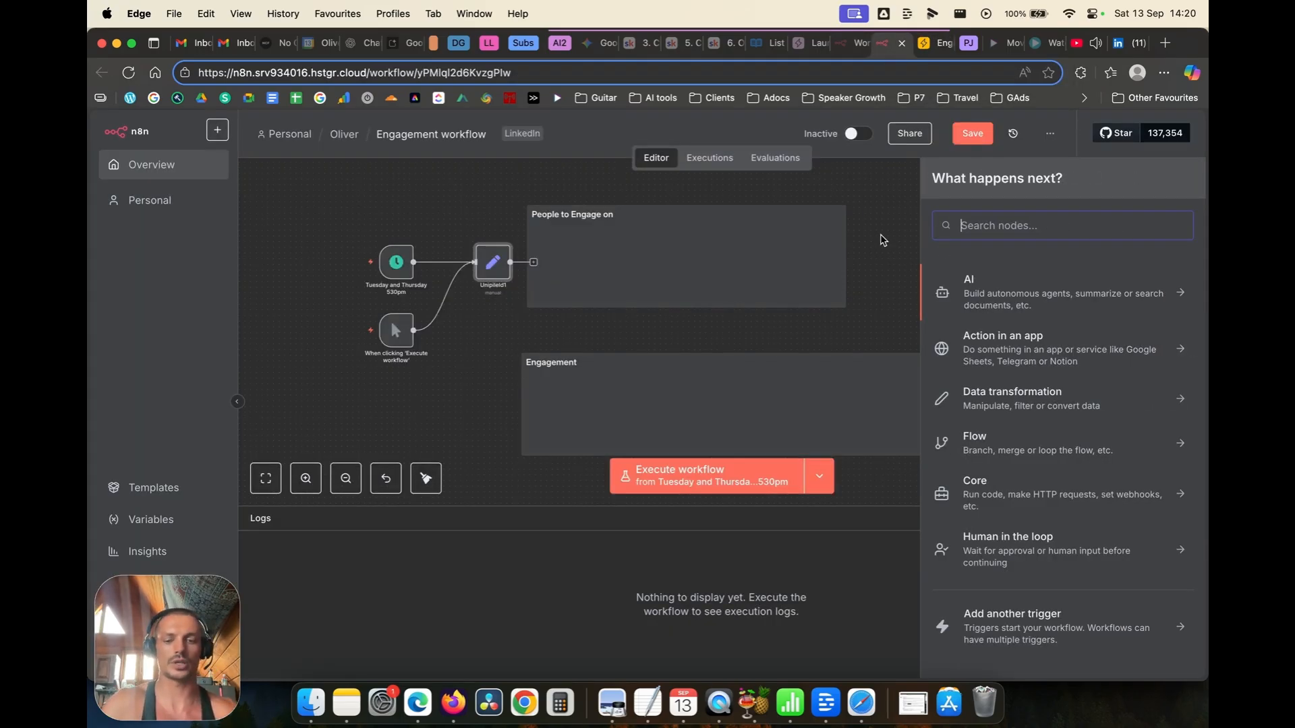
{"action": "type", "text": "air"}
{"action": "key", "text": "Down"}
{"action": "key", "text": "Down"}
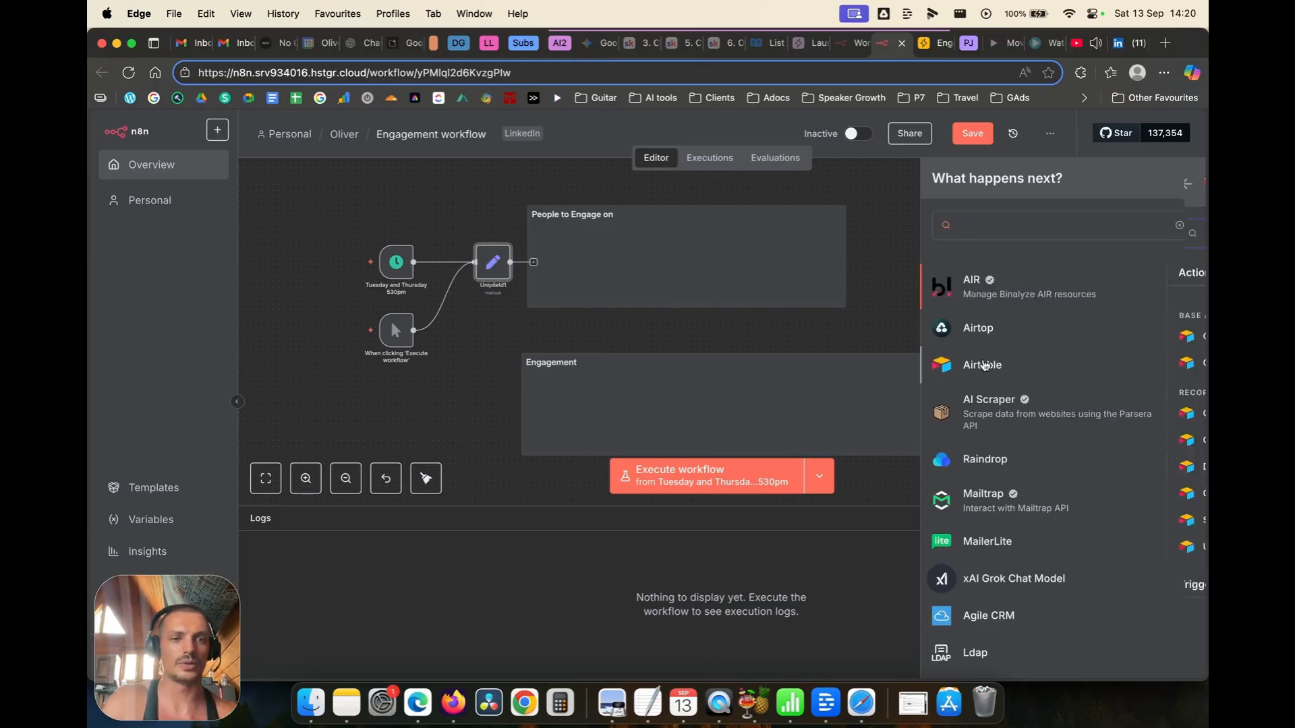
{"action": "key", "text": "Return"}
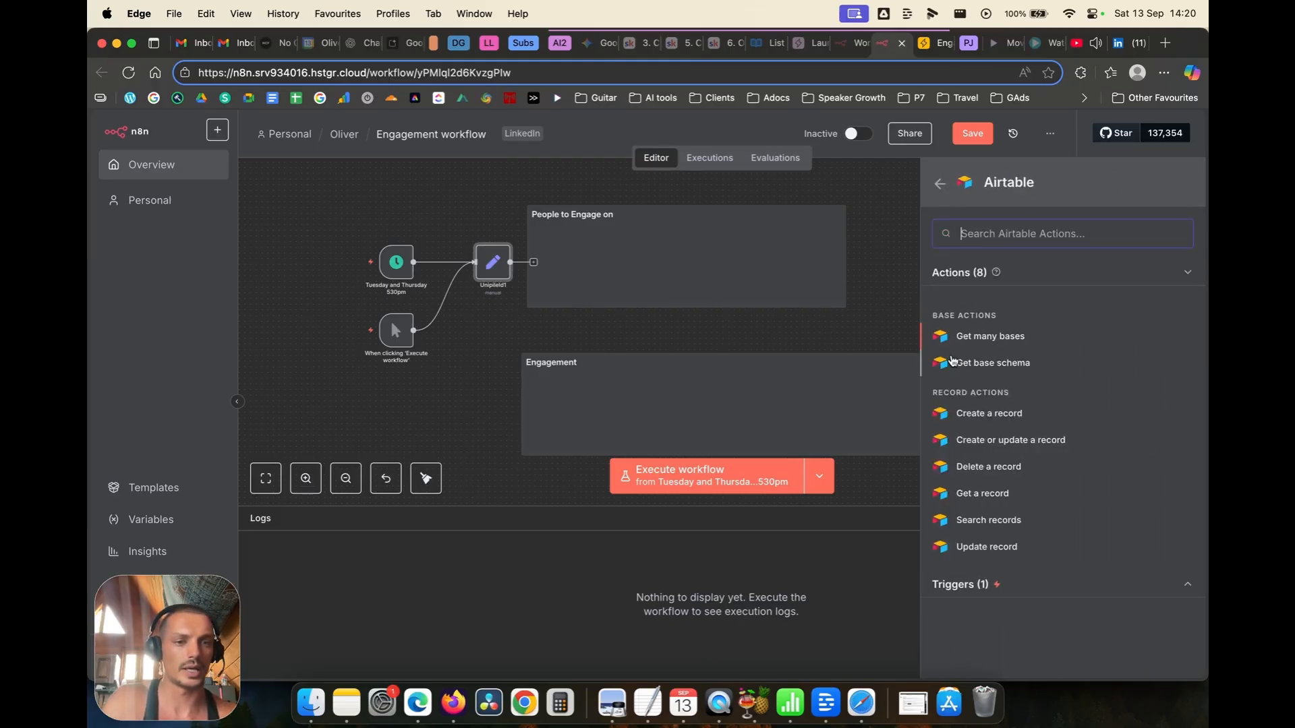
{"action": "left_click", "coordinate": [977, 495]}
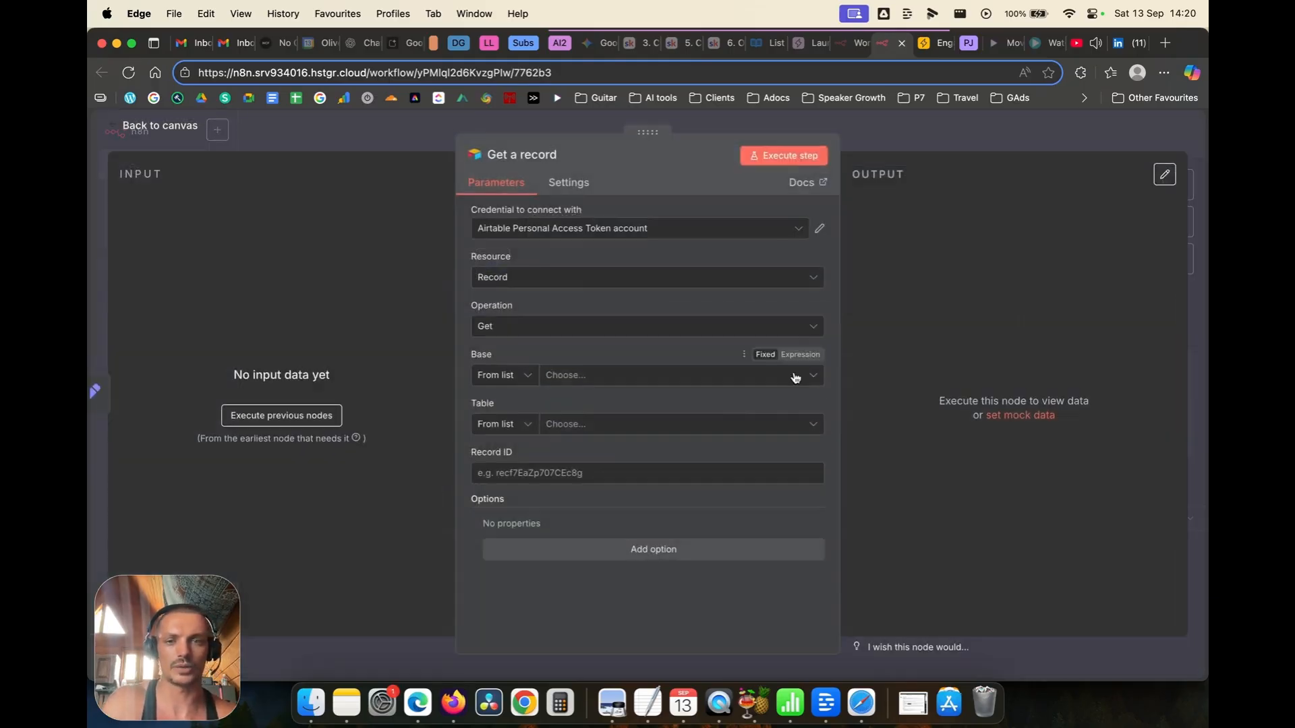
Step: Set the operation to Search with formula {Connection Status}='Not Checked' and execute it
{"action": "left_click", "coordinate": [522, 326]}
{"action": "left_click", "coordinate": [516, 537]}
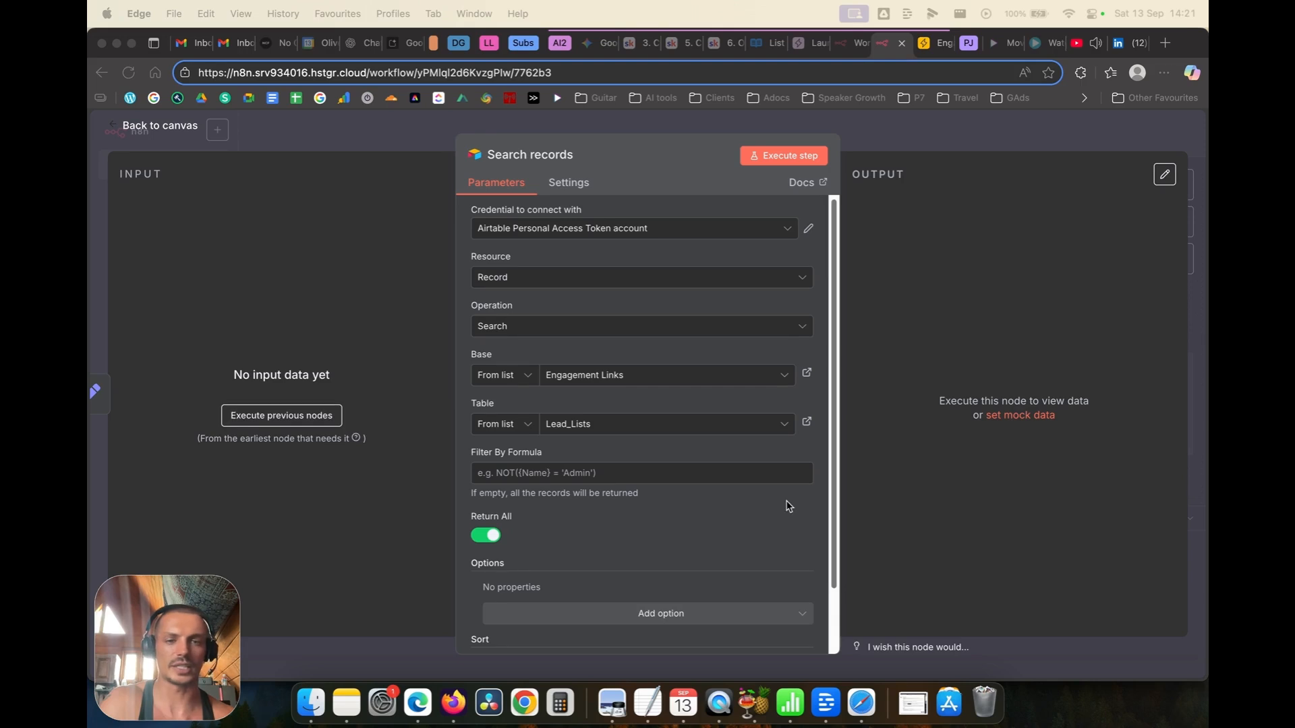
{"action": "left_click", "coordinate": [544, 472]}
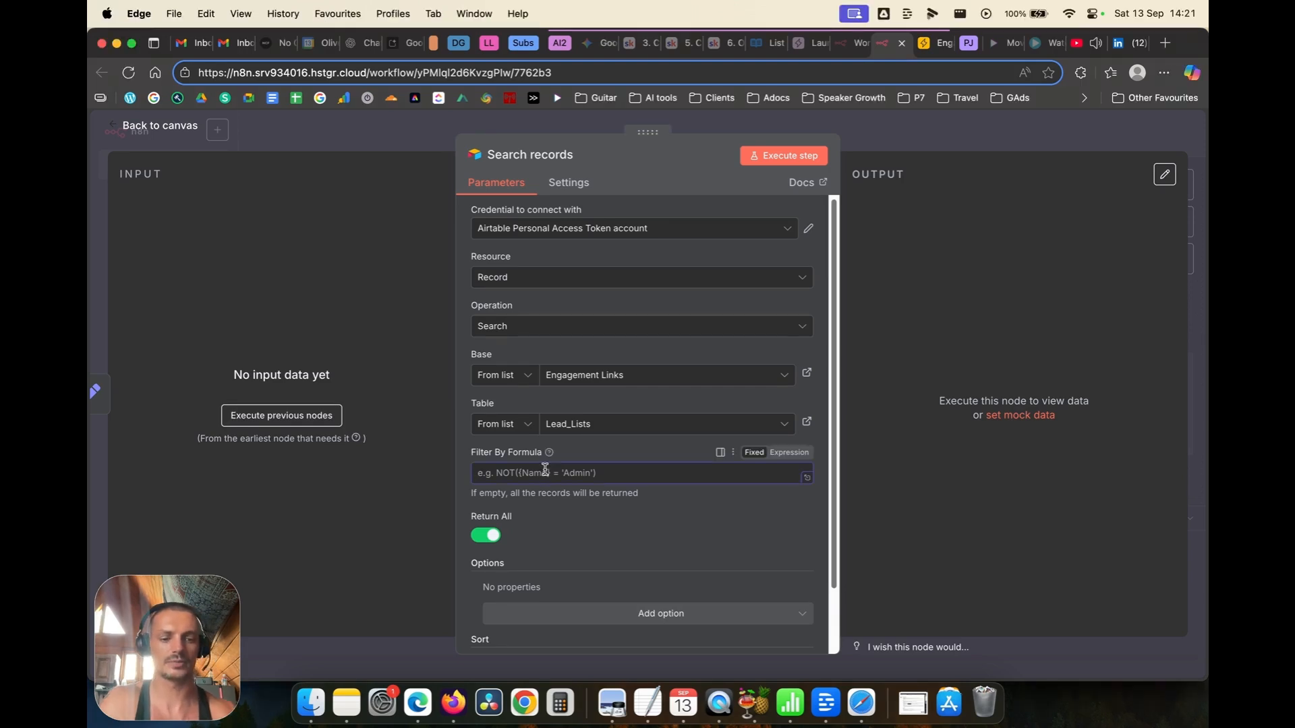
{"action": "type", "text": "{Connection"}
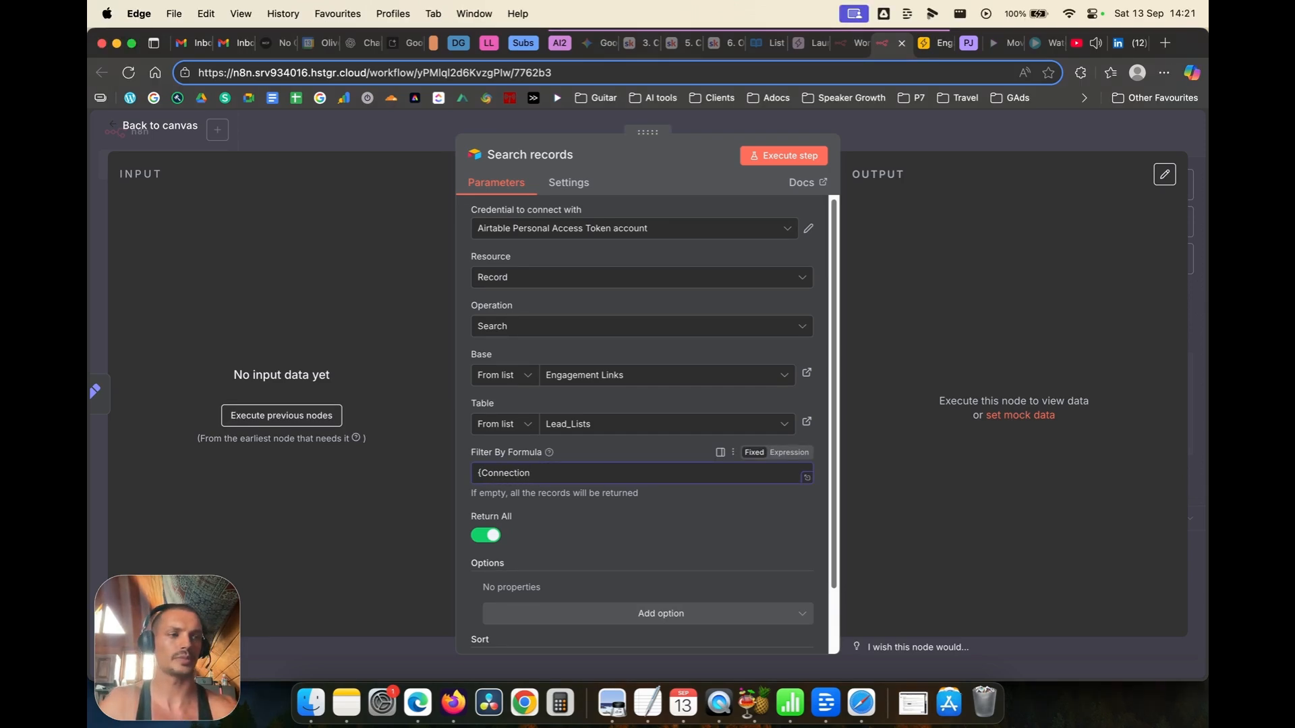
{"action": "type", "text": " Status}"}
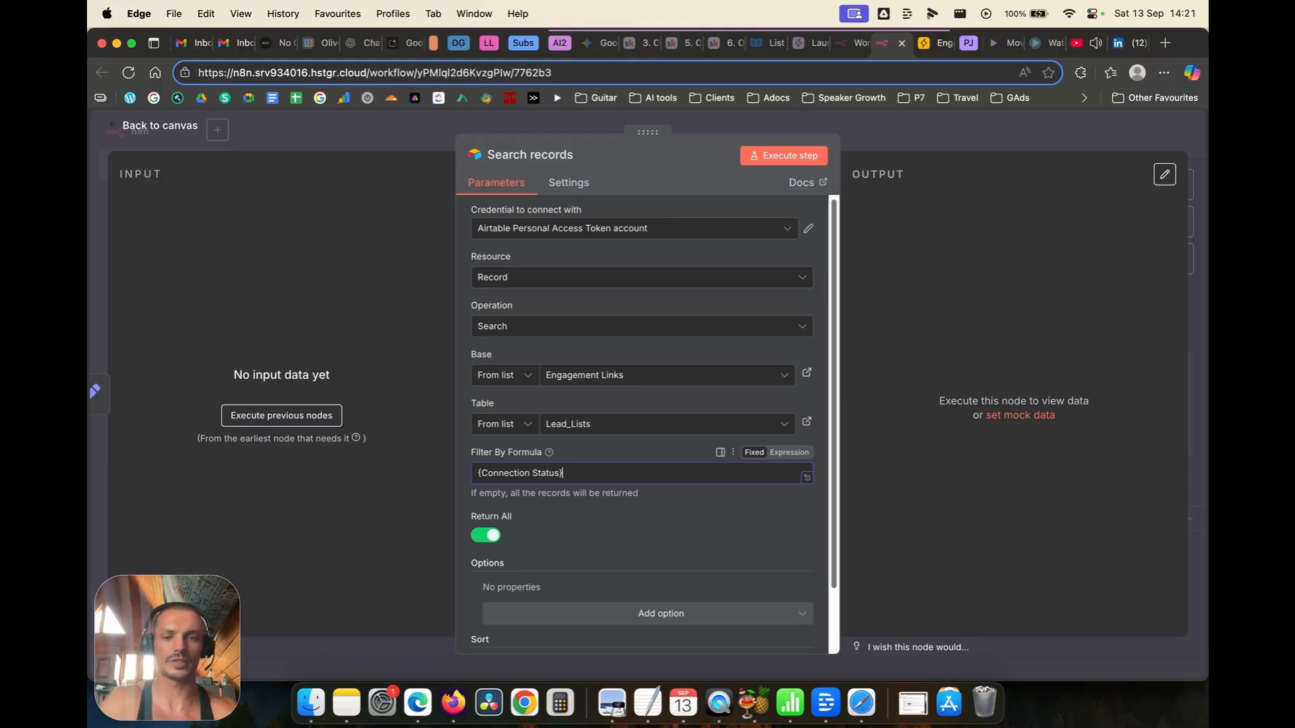
{"action": "type", "text": "="}
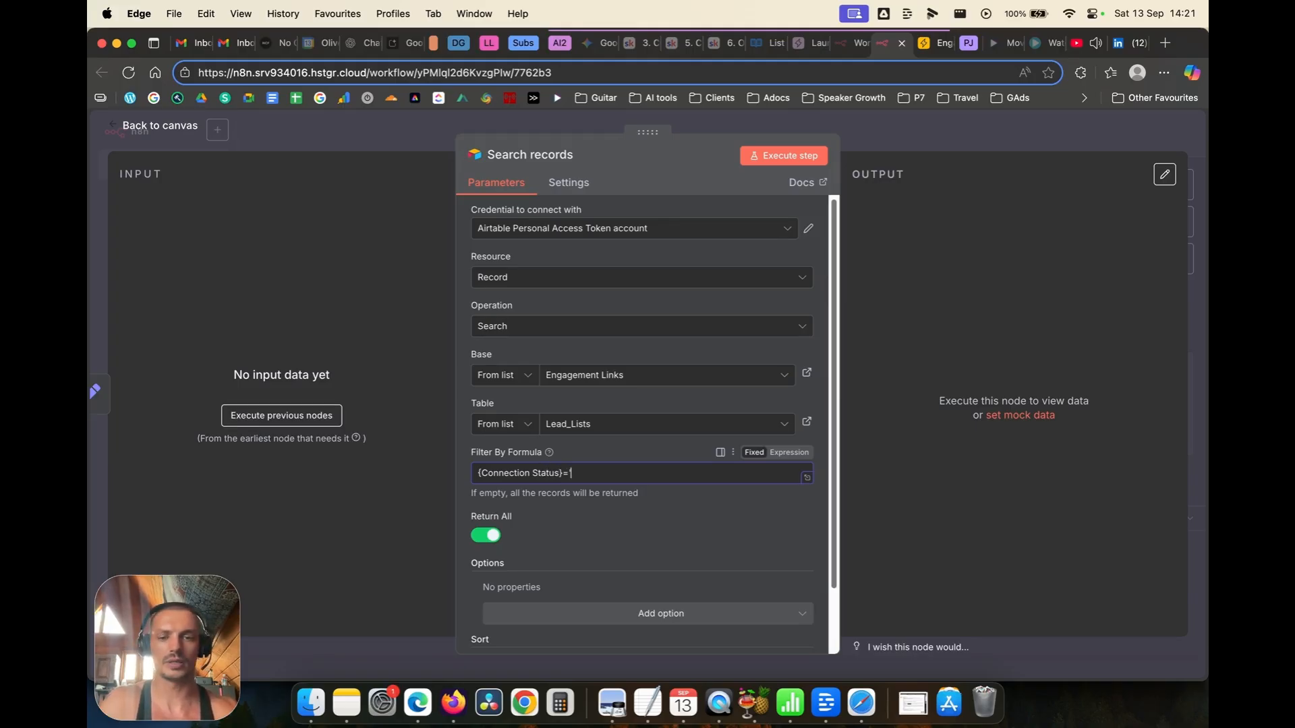
{"action": "type", "text": "'Not Checked"}
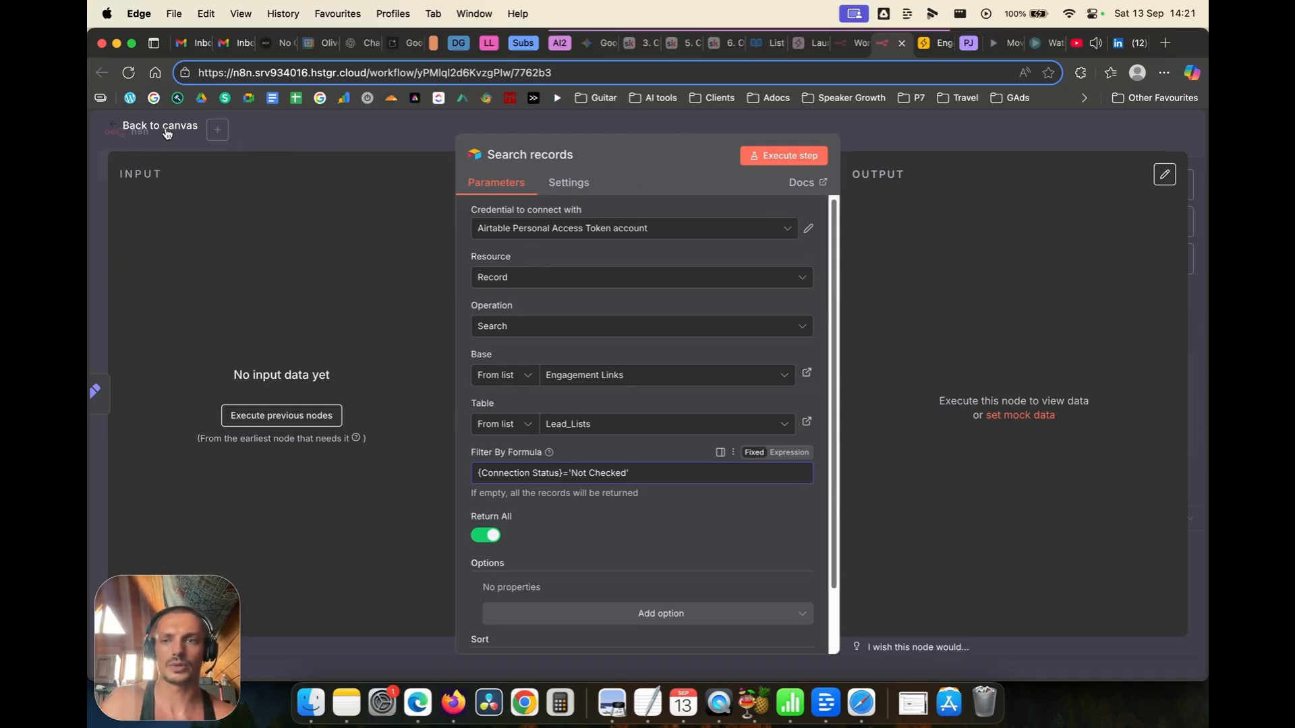
{"action": "left_click", "coordinate": [809, 159]}
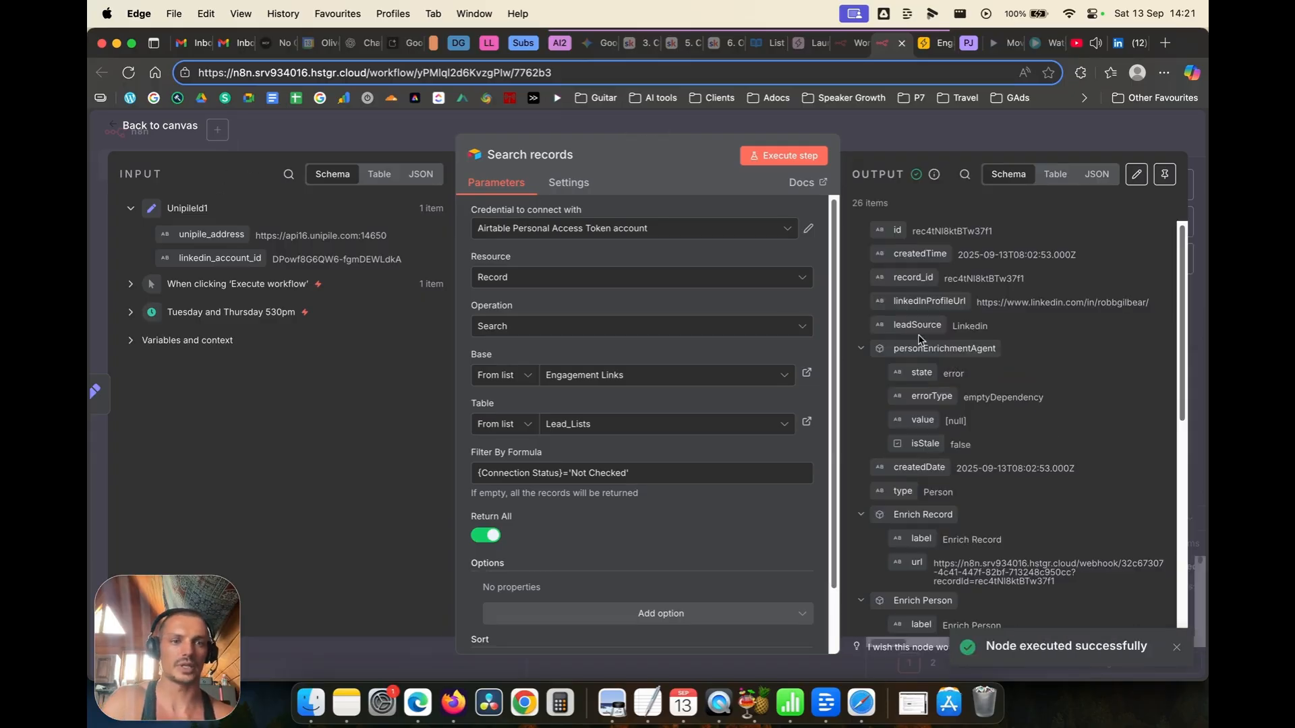
Step: Add an Airtable Update record node after Search records using the existing access token
{"action": "double_click", "coordinate": [176, 125]}
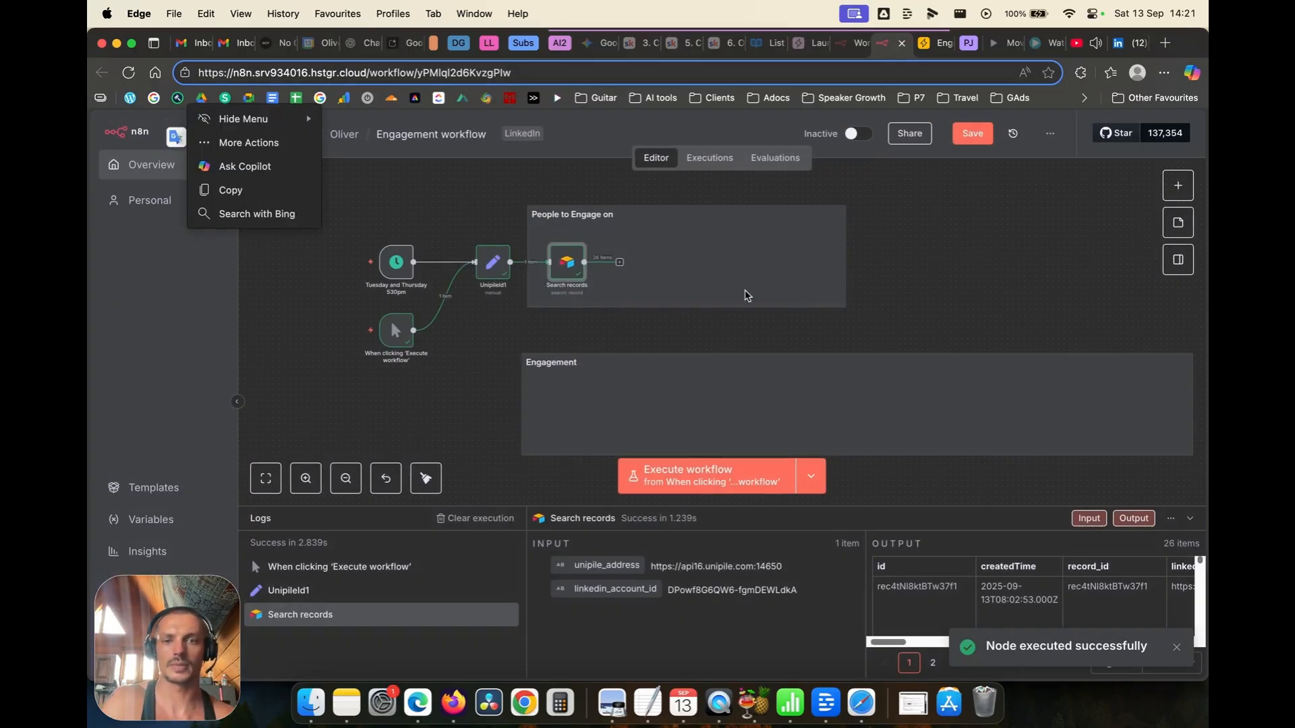
{"action": "left_click", "coordinate": [620, 262]}
{"action": "type", "text": "air"}
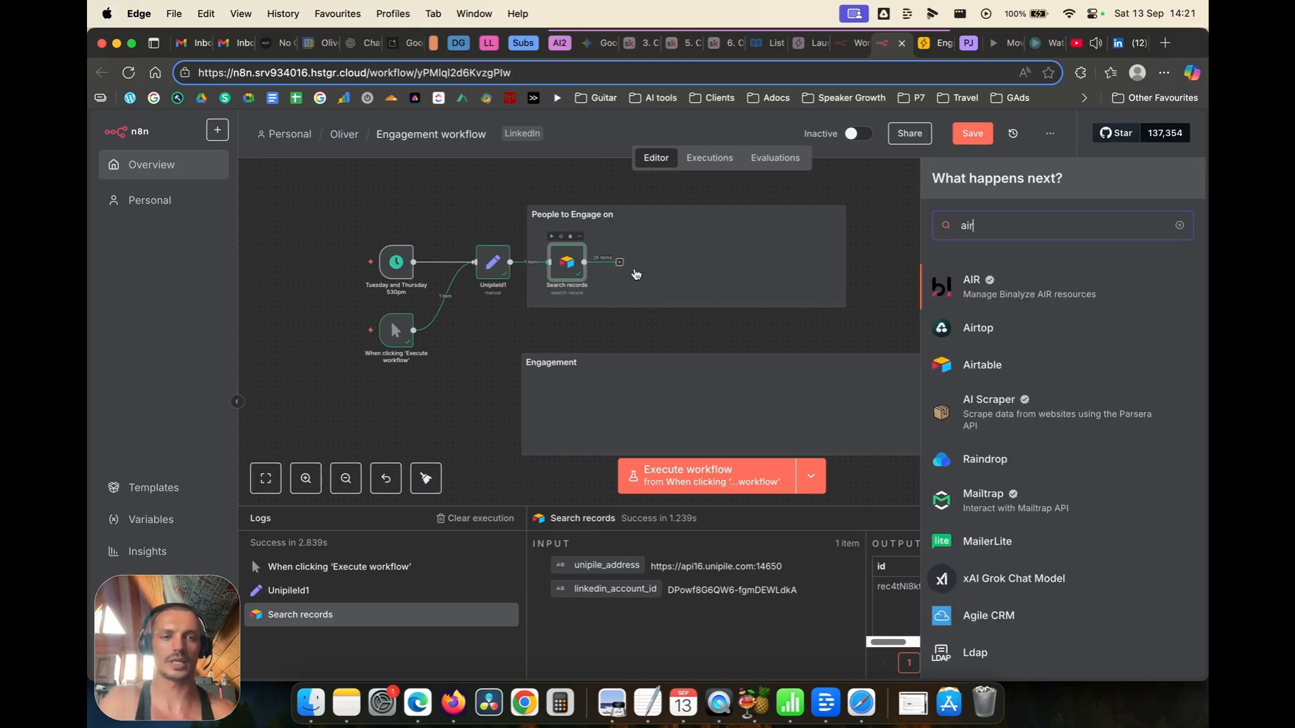
{"action": "left_click", "coordinate": [990, 359]}
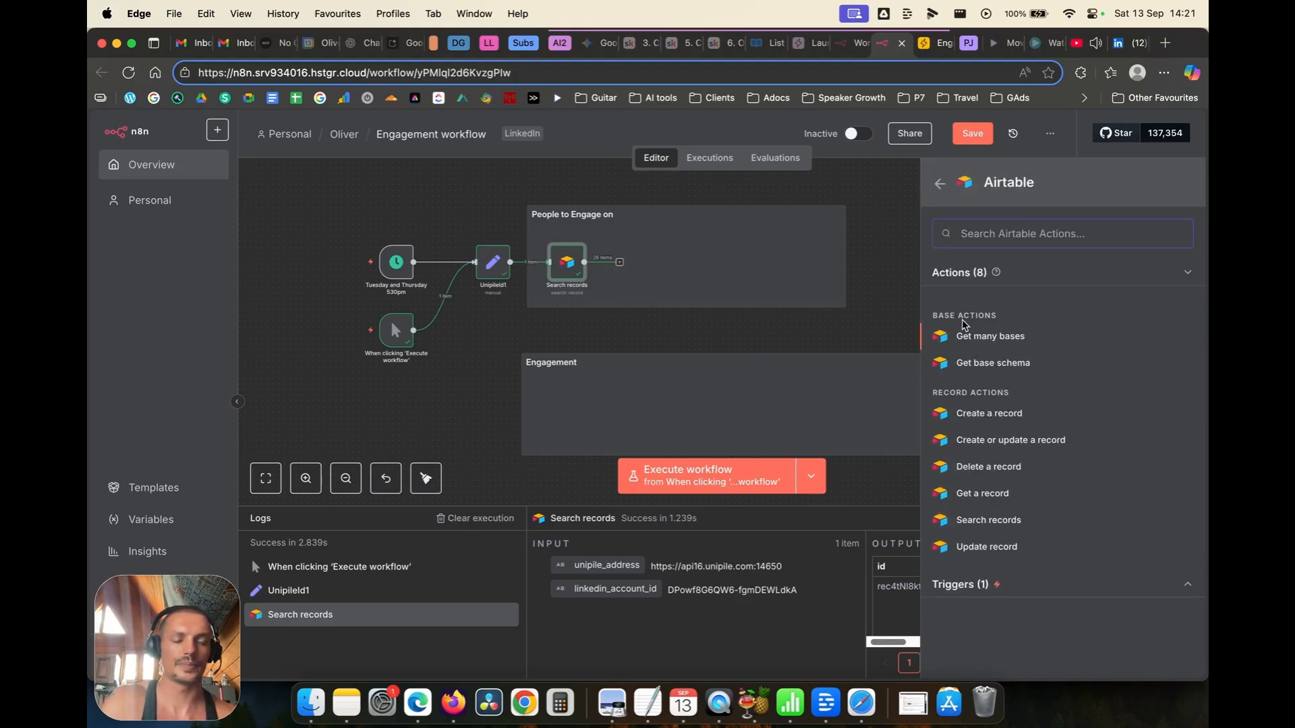
{"action": "left_click", "coordinate": [997, 552]}
{"action": "left_click", "coordinate": [517, 233]}
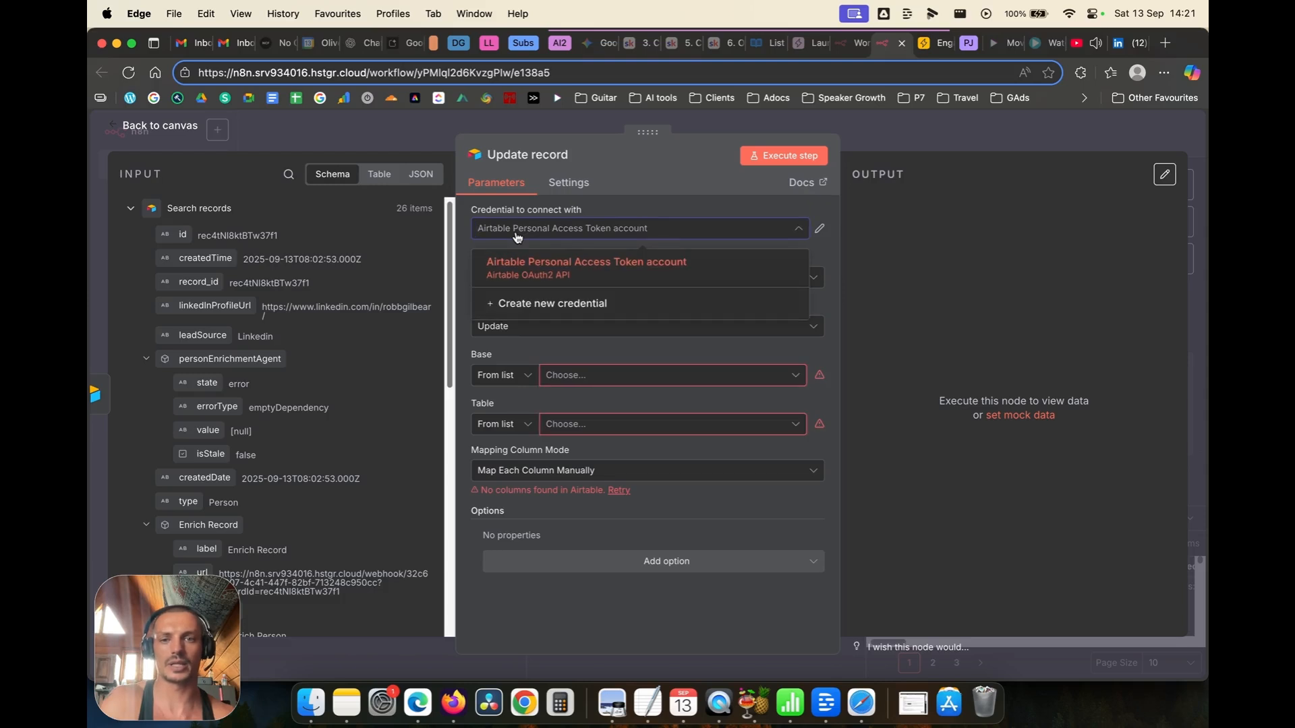
{"action": "left_click", "coordinate": [517, 233]}
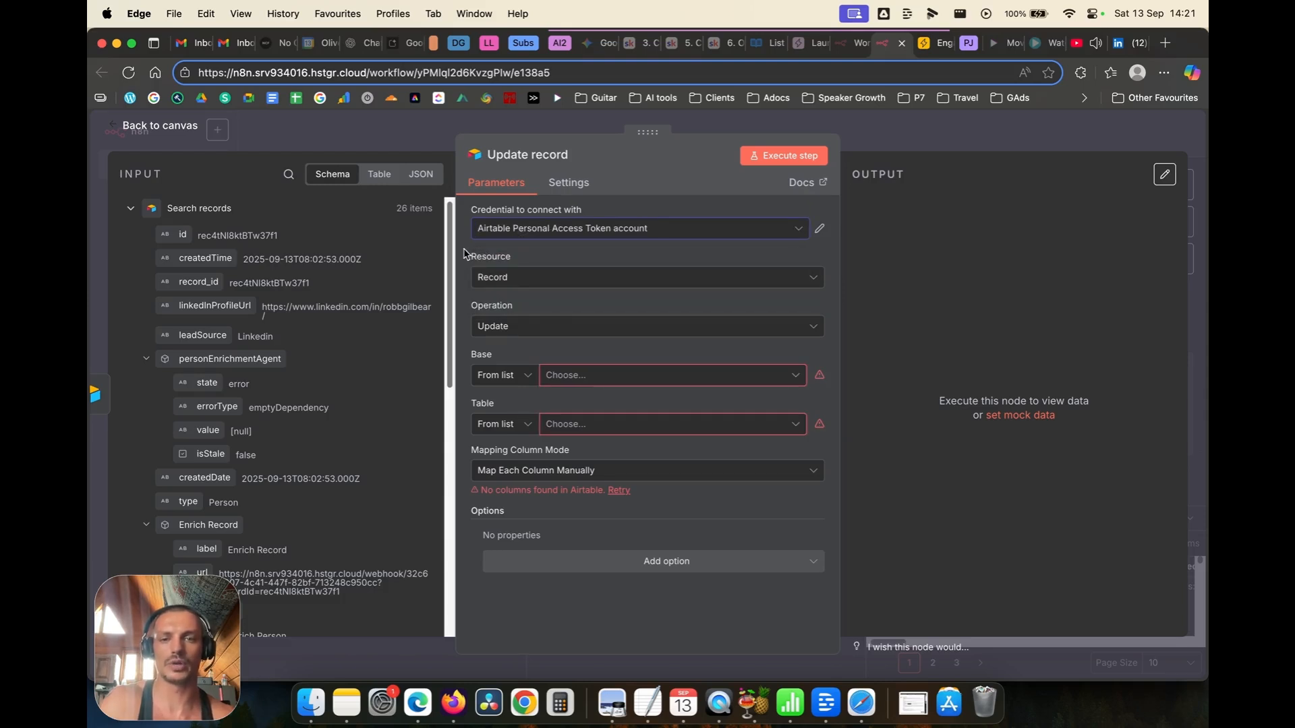
Step: Target the Engagement Links base and Lead_Lists table, matching on the incoming record id
{"action": "left_click", "coordinate": [584, 375]}
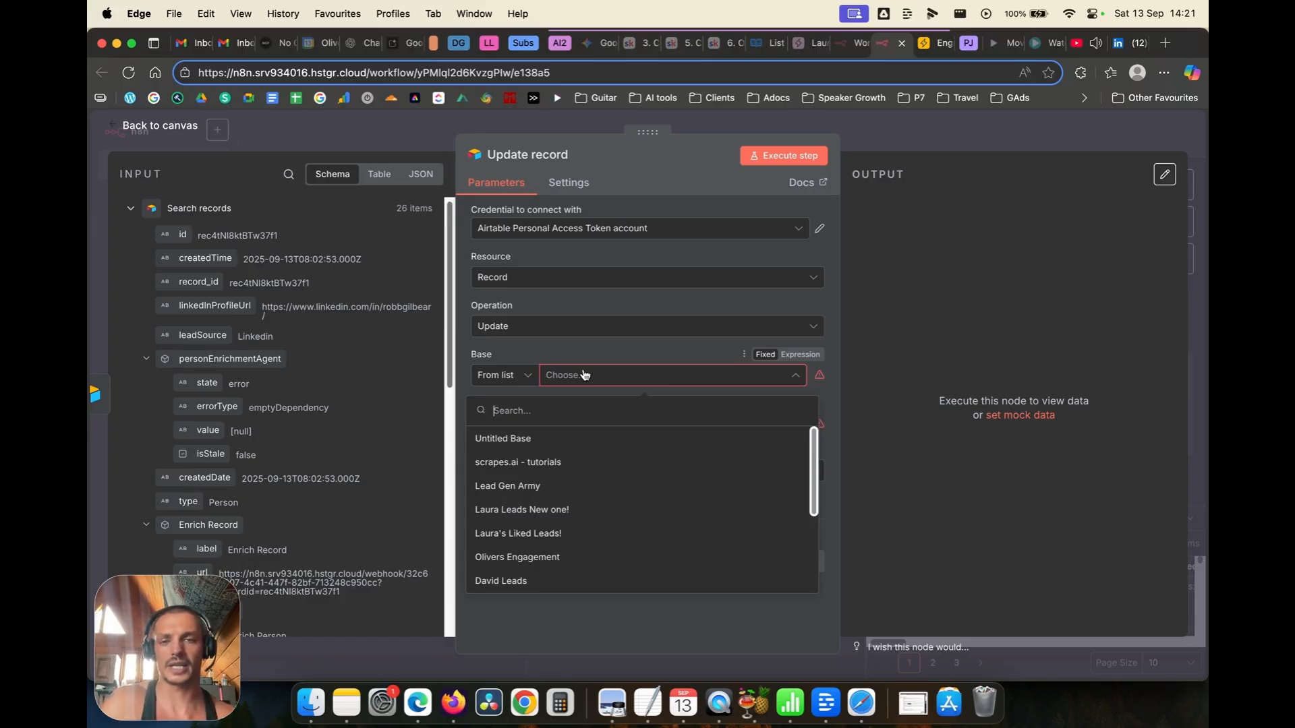
{"action": "scroll", "coordinate": [620, 469], "scroll_direction": "down", "scroll_amount": 4}
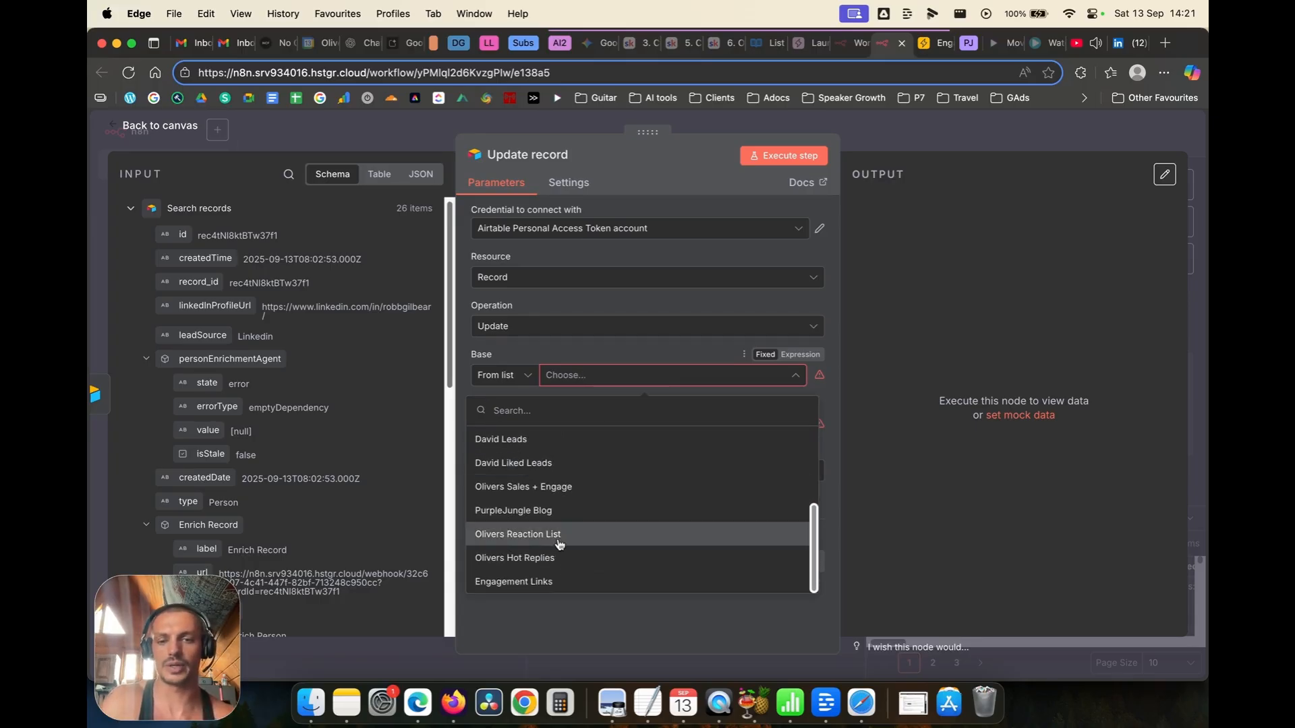
{"action": "left_click", "coordinate": [542, 582]}
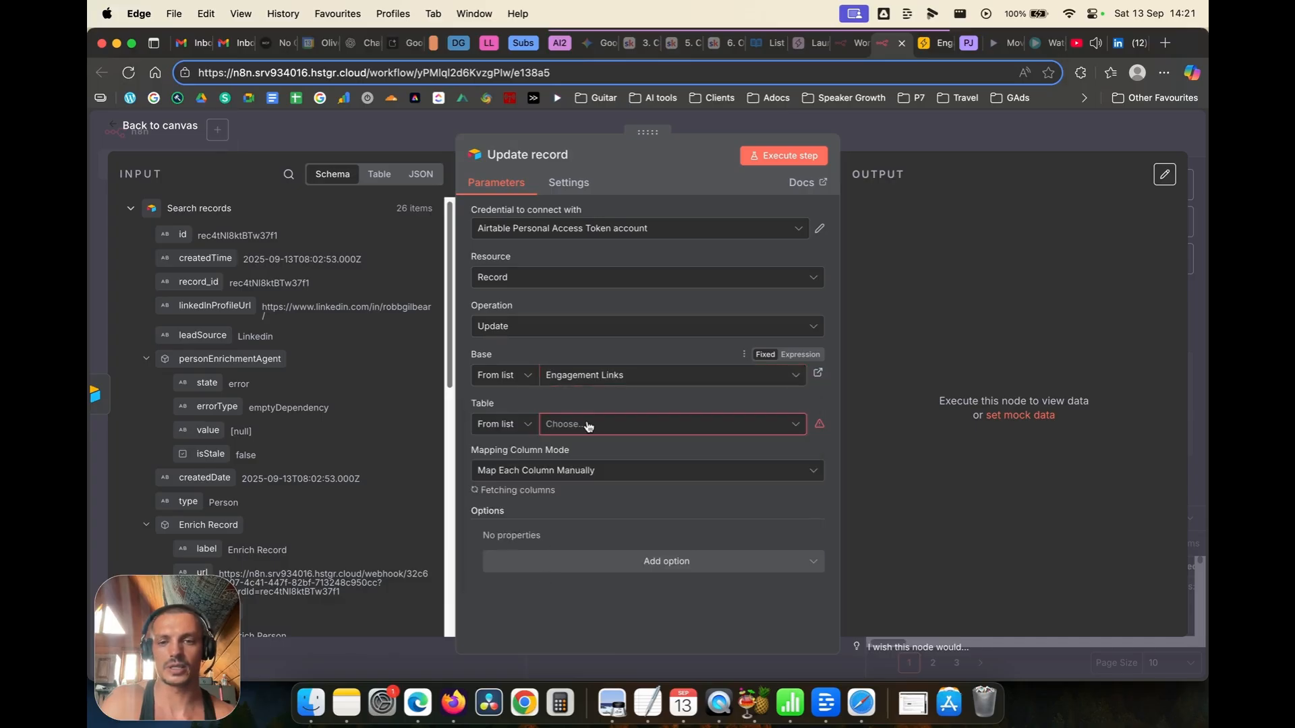
{"action": "left_click", "coordinate": [586, 423]}
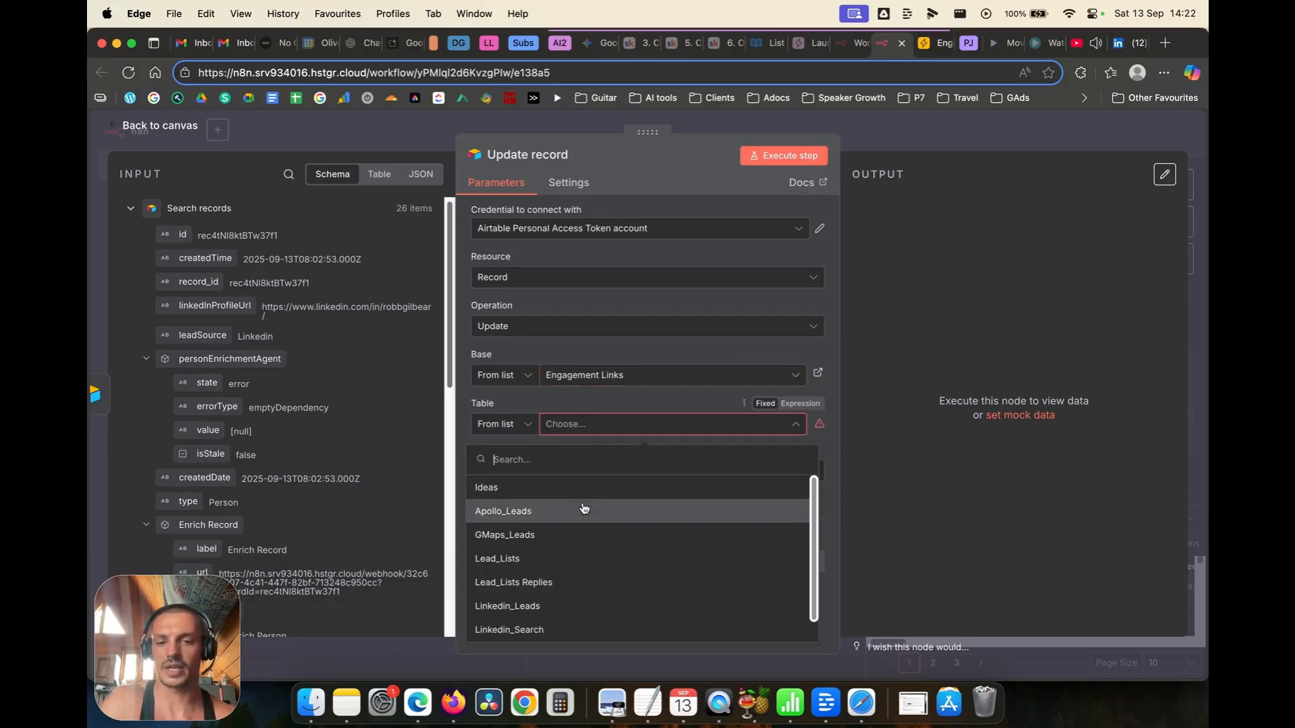
{"action": "scroll", "coordinate": [578, 513], "scroll_direction": "down", "scroll_amount": 1}
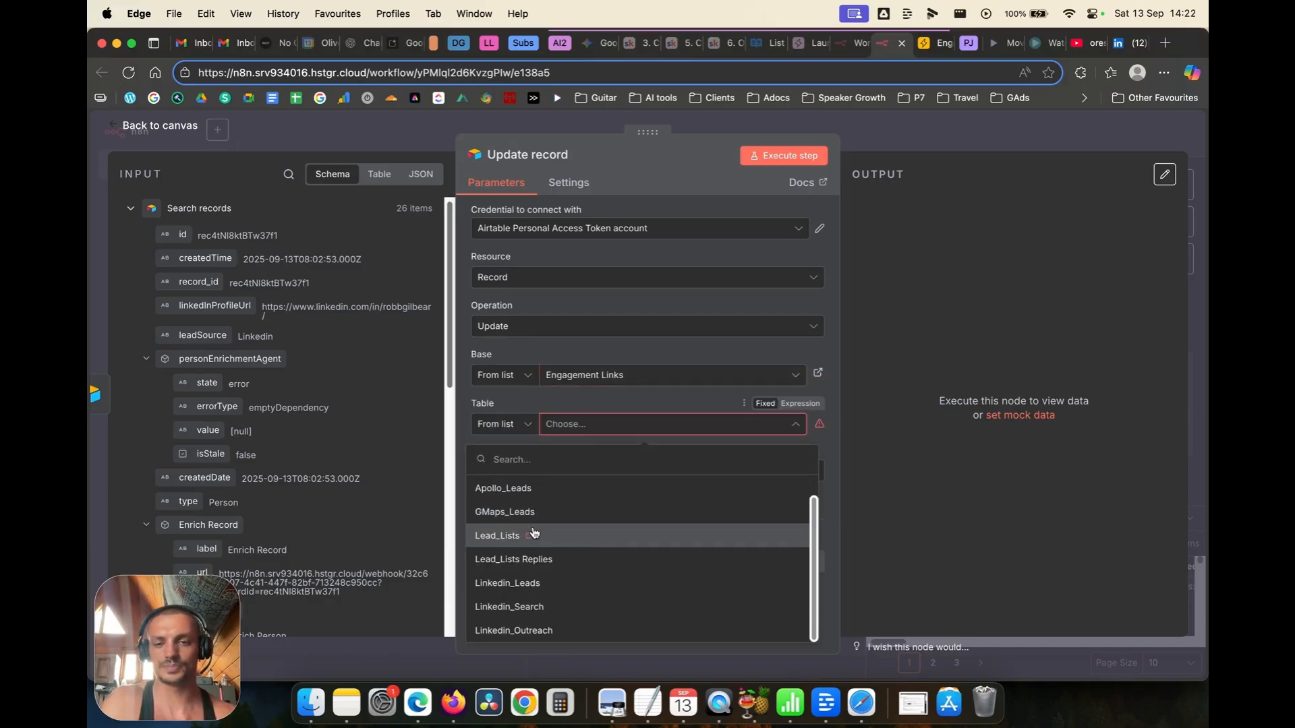
{"action": "left_click", "coordinate": [578, 536]}
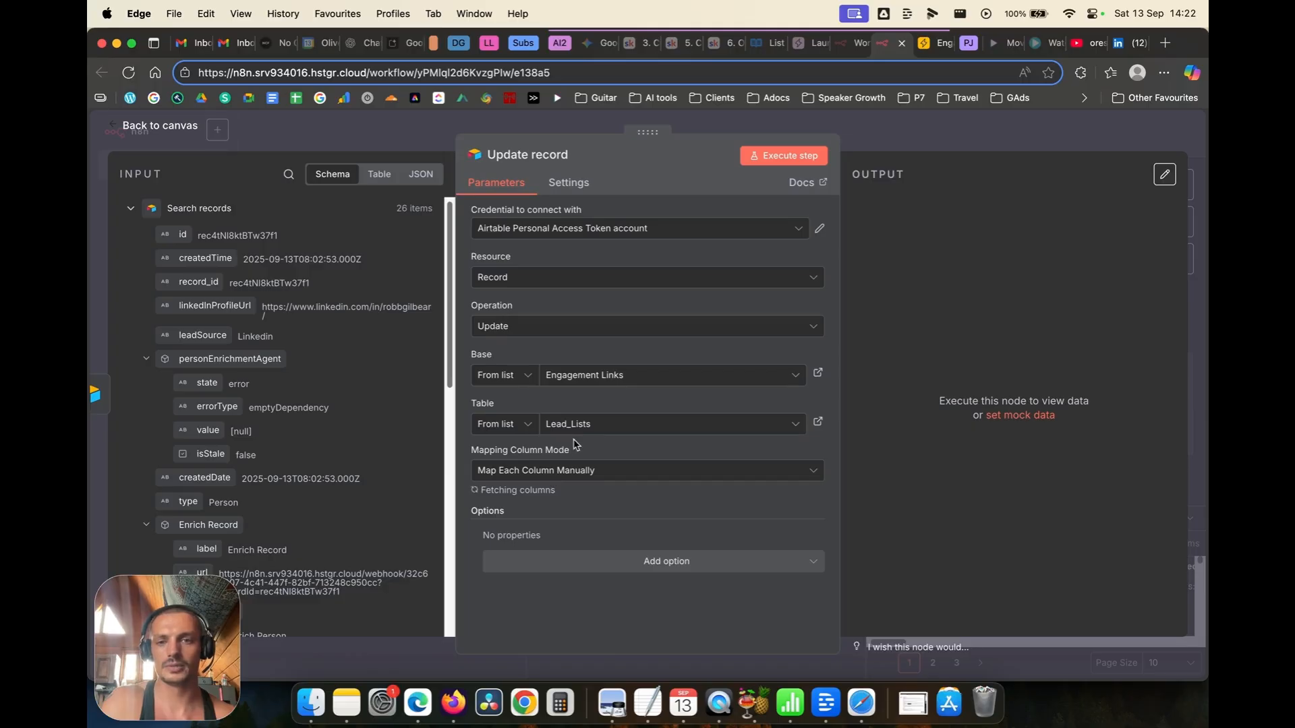
{"action": "scroll", "coordinate": [566, 377], "scroll_direction": "down", "scroll_amount": 1}
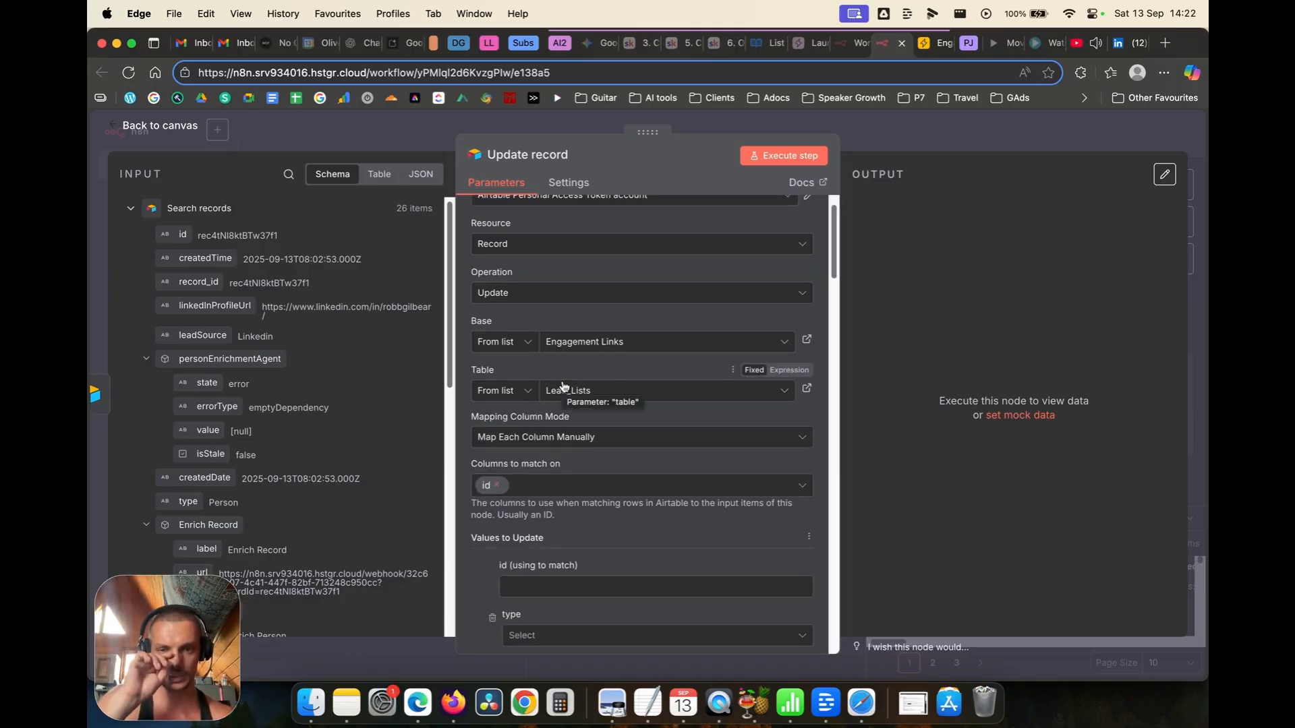
{"action": "left_click_drag", "start_coordinate": [182, 235], "coordinate": [523, 590]}
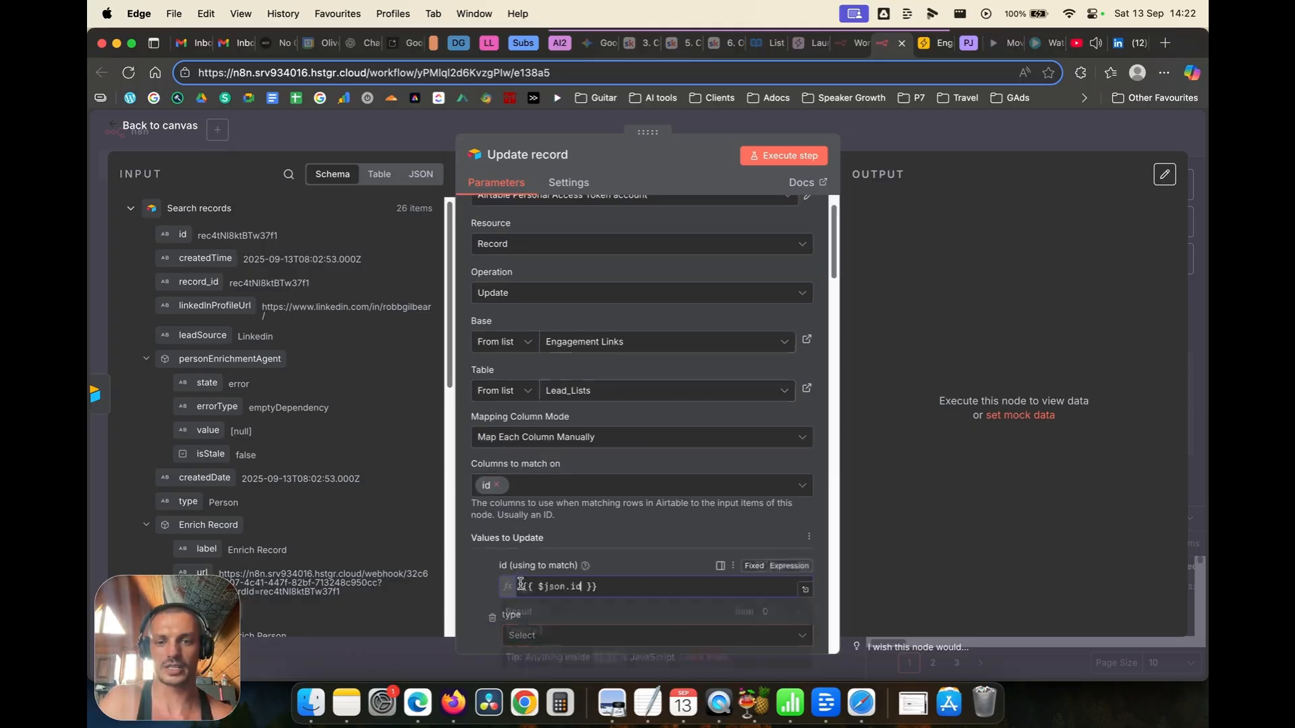
{"action": "left_click", "coordinate": [488, 559]}
Step: Remove the unneeded columns, such as type, contactPhone, leadSource and personEnrichment, from the update
{"action": "scroll", "coordinate": [488, 559], "scroll_direction": "down", "scroll_amount": 2}
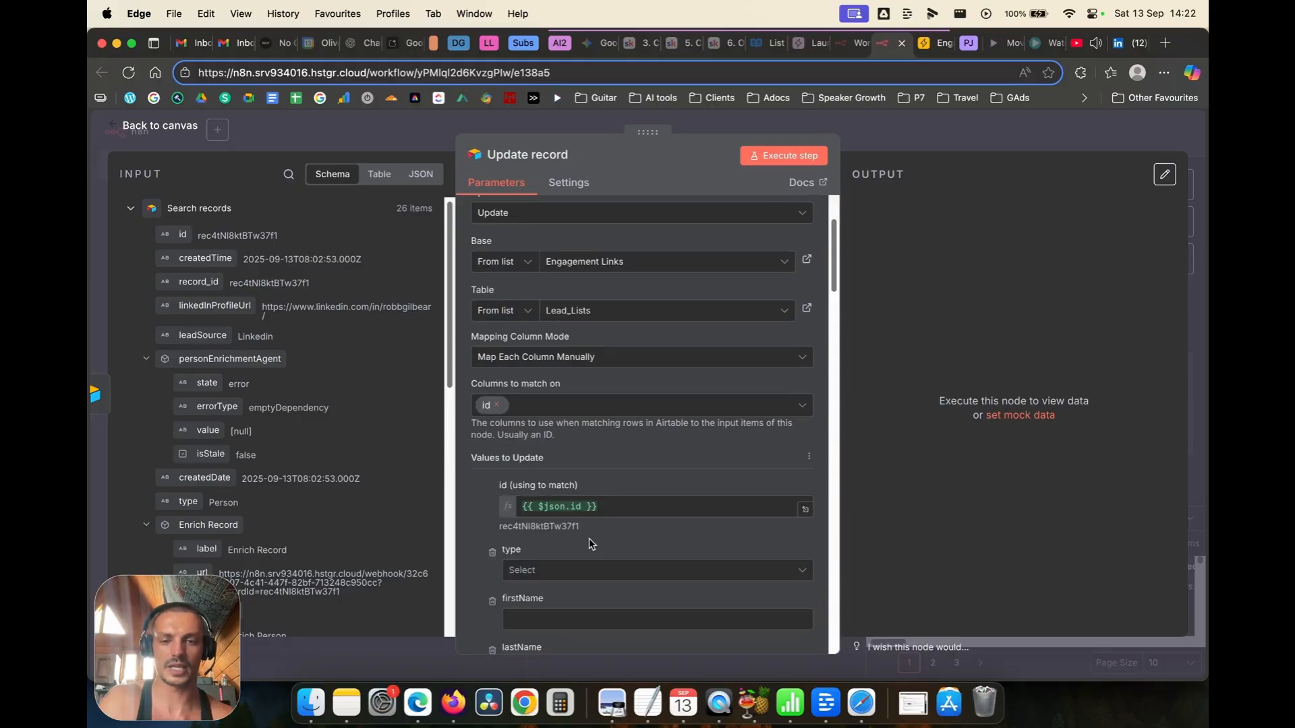
{"action": "left_click", "coordinate": [492, 555]}
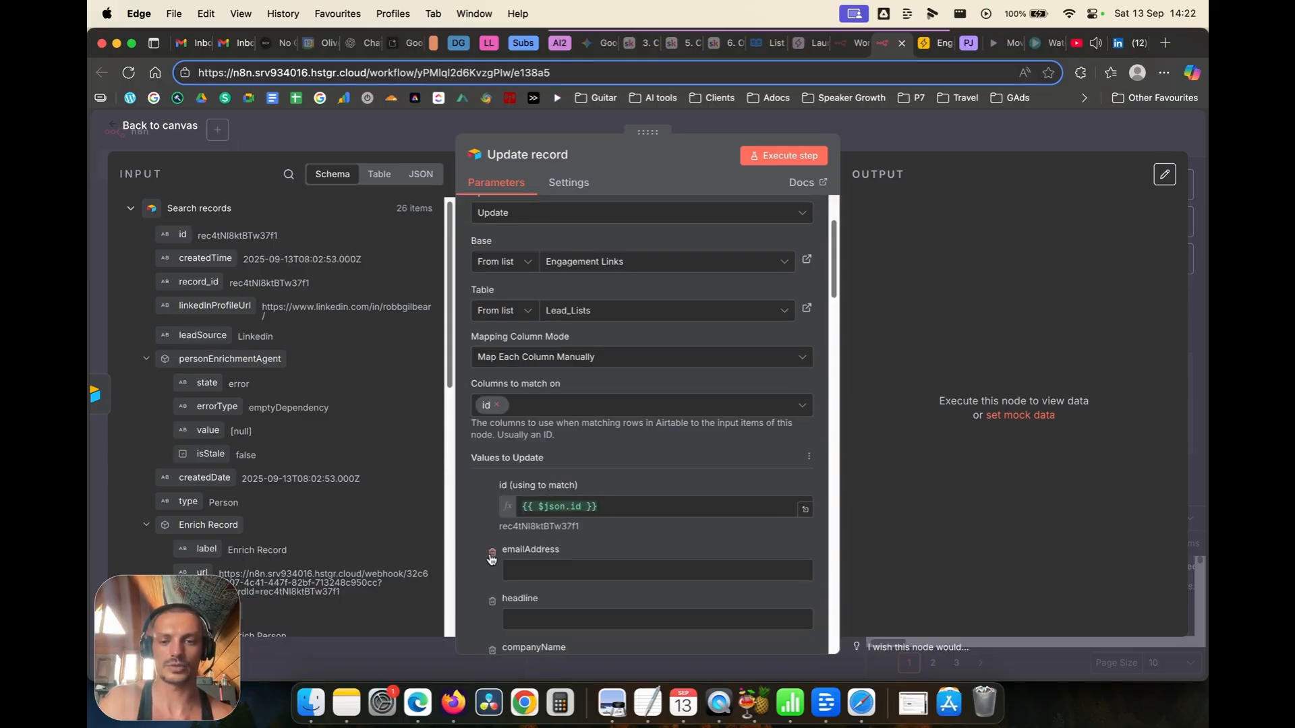
{"action": "left_click", "coordinate": [492, 555]}
{"action": "left_click", "coordinate": [492, 555]}
{"action": "left_click", "coordinate": [491, 555]}
{"action": "left_click", "coordinate": [492, 555]}
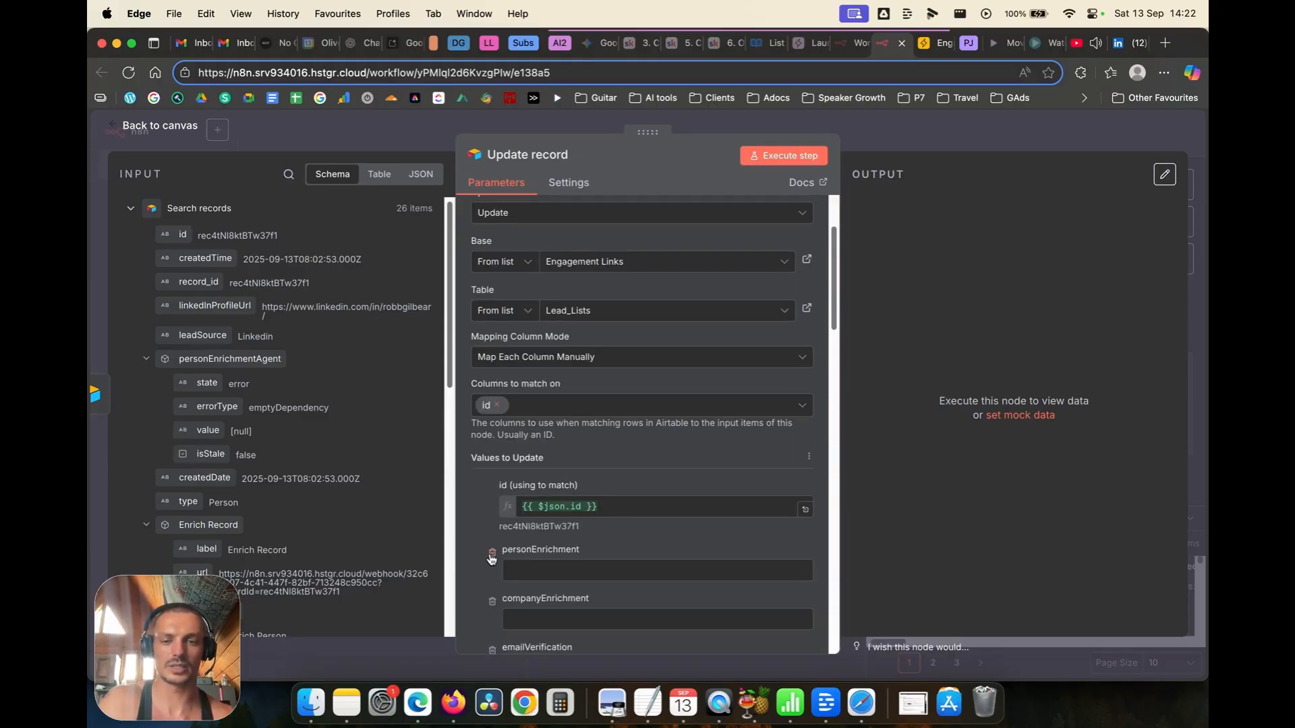
{"action": "left_click", "coordinate": [492, 555]}
{"action": "left_click", "coordinate": [491, 556]}
{"action": "left_click", "coordinate": [491, 555]}
{"action": "left_click", "coordinate": [492, 555]}
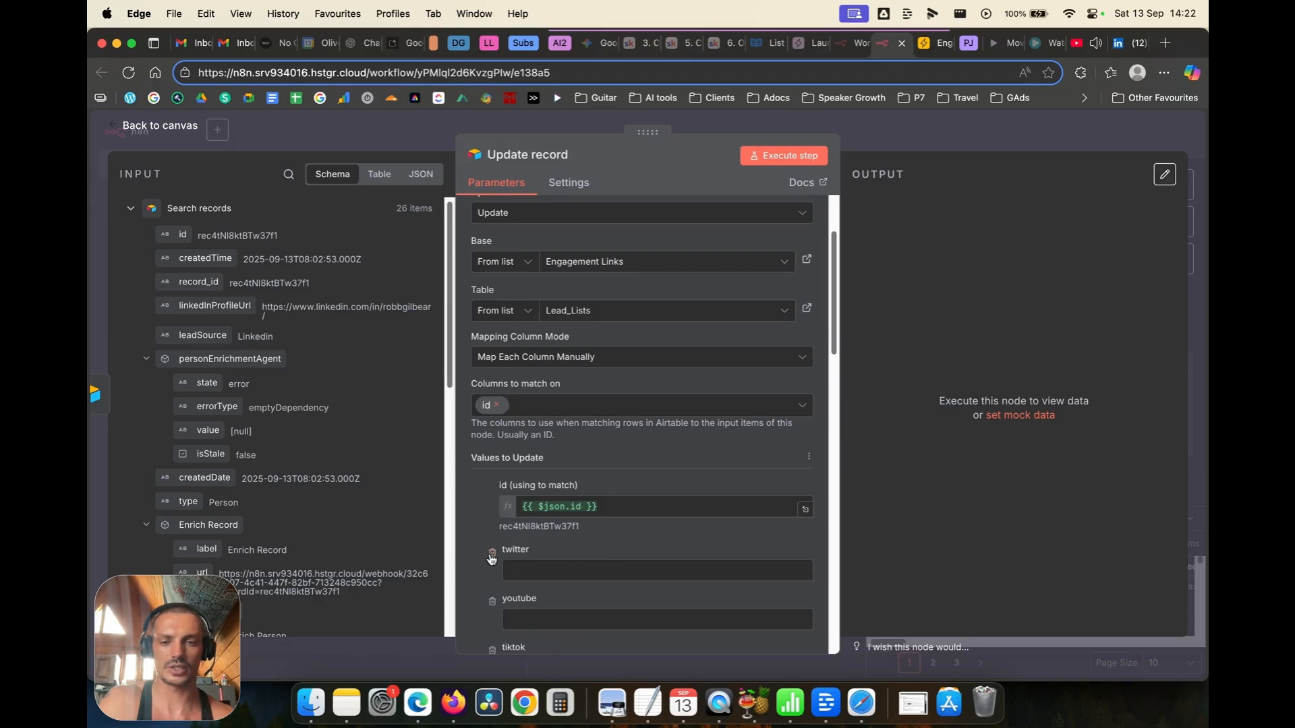
{"action": "left_click", "coordinate": [492, 555]}
Step: Set Connection Status to Complete and execute the update
{"action": "scroll", "coordinate": [492, 555], "scroll_direction": "down", "scroll_amount": 3}
{"action": "left_click", "coordinate": [607, 459]}
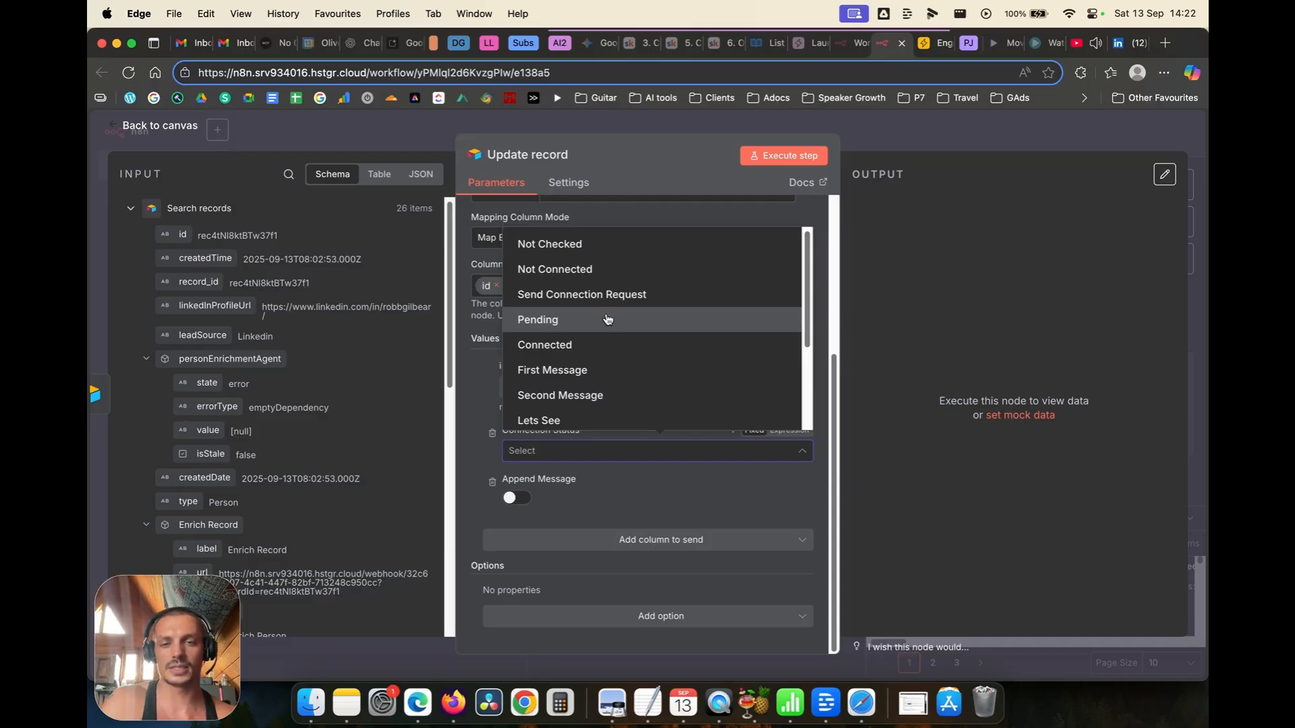
{"action": "scroll", "coordinate": [604, 325], "scroll_direction": "down", "scroll_amount": 3}
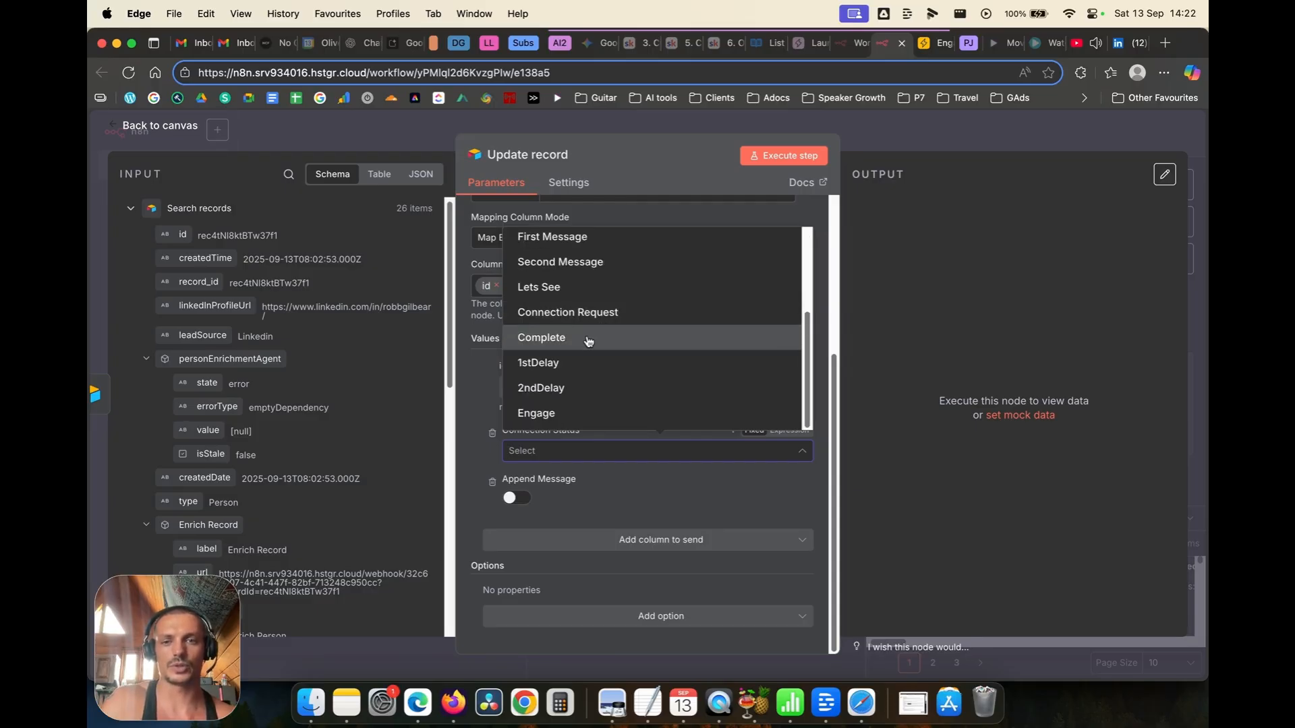
{"action": "left_click", "coordinate": [587, 339]}
{"action": "left_click", "coordinate": [817, 157]}
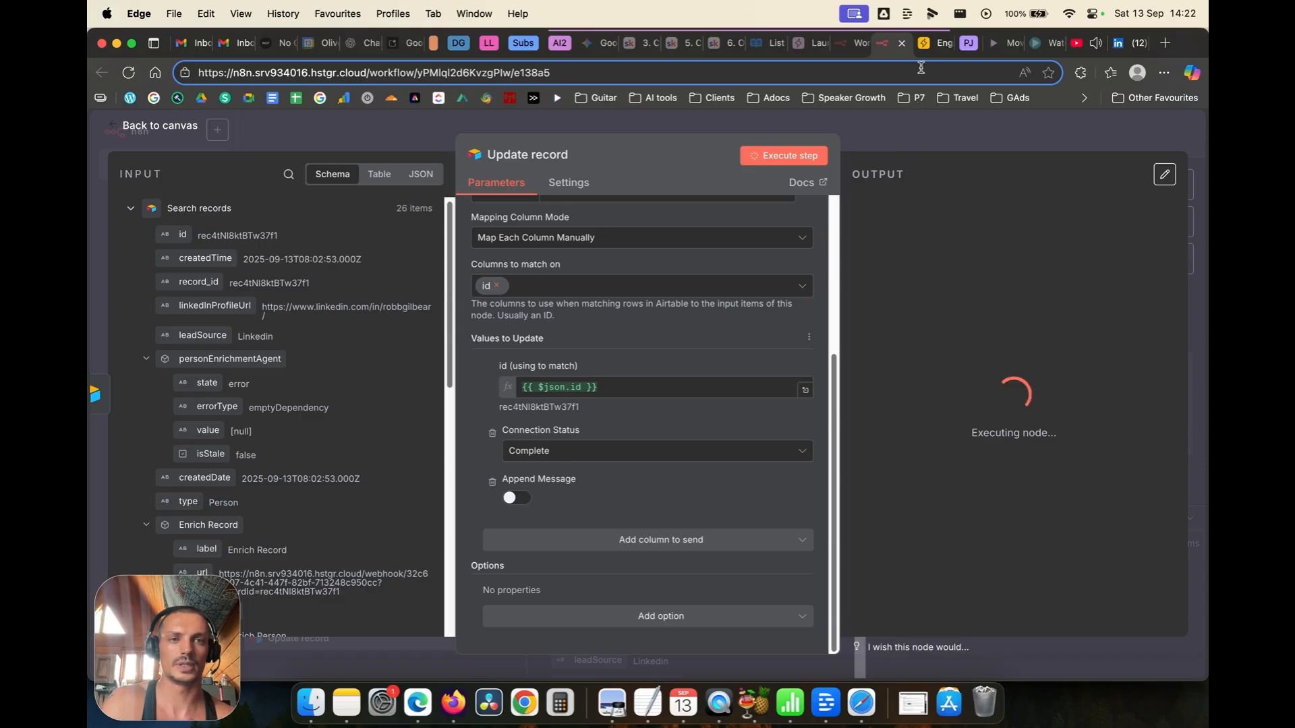
Step: Check the updated records in the Airtable table, then return to the n8n canvas
{"action": "key", "text": "ctrl+Tab"}
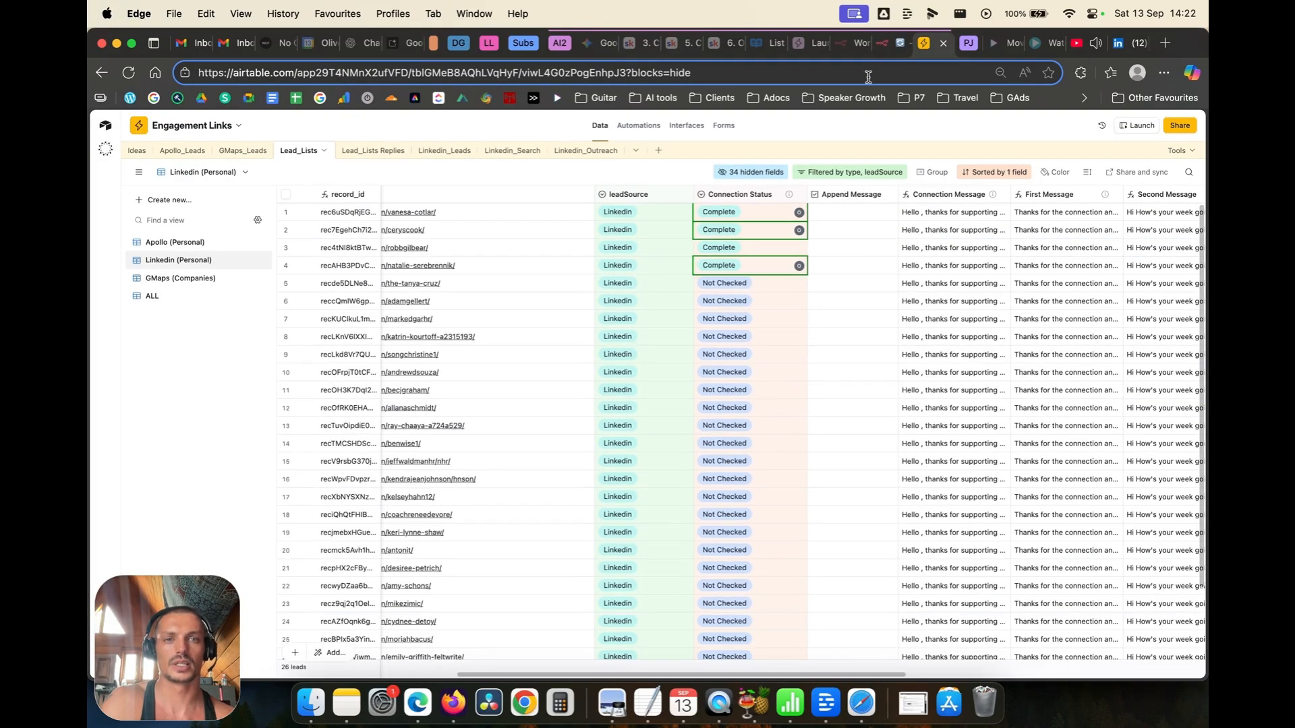
{"action": "key", "text": "ctrl+shift+Tab"}
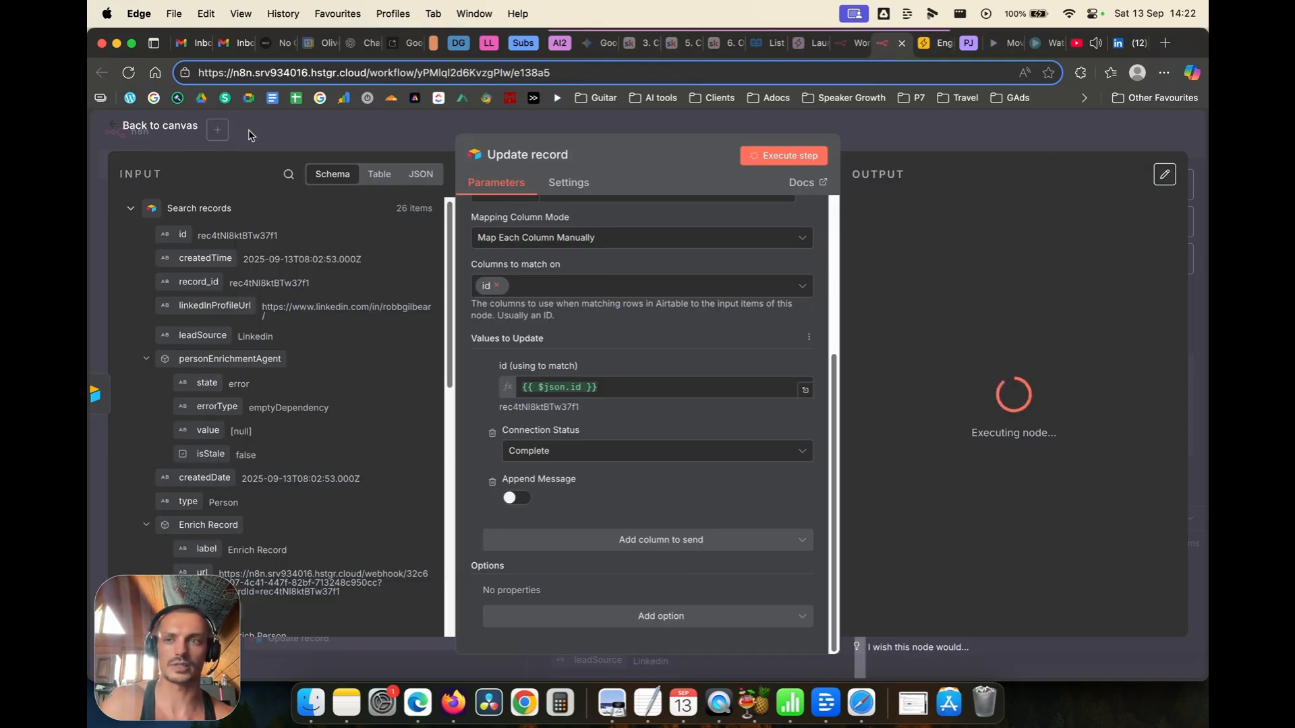
{"action": "left_click", "coordinate": [196, 135]}
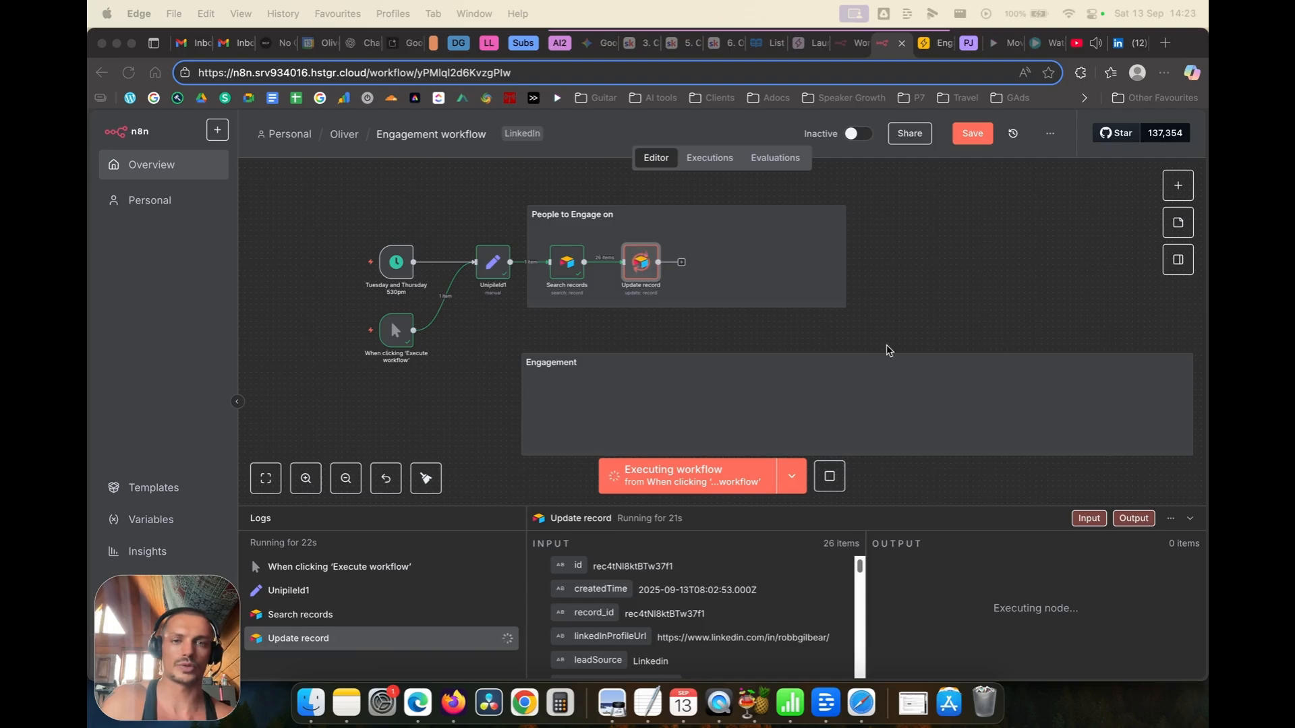
Step: Paste the 10-20 Limit node next to Update record and review its Max Items setting
{"action": "left_click", "coordinate": [717, 335]}
{"action": "key", "text": "super+v"}
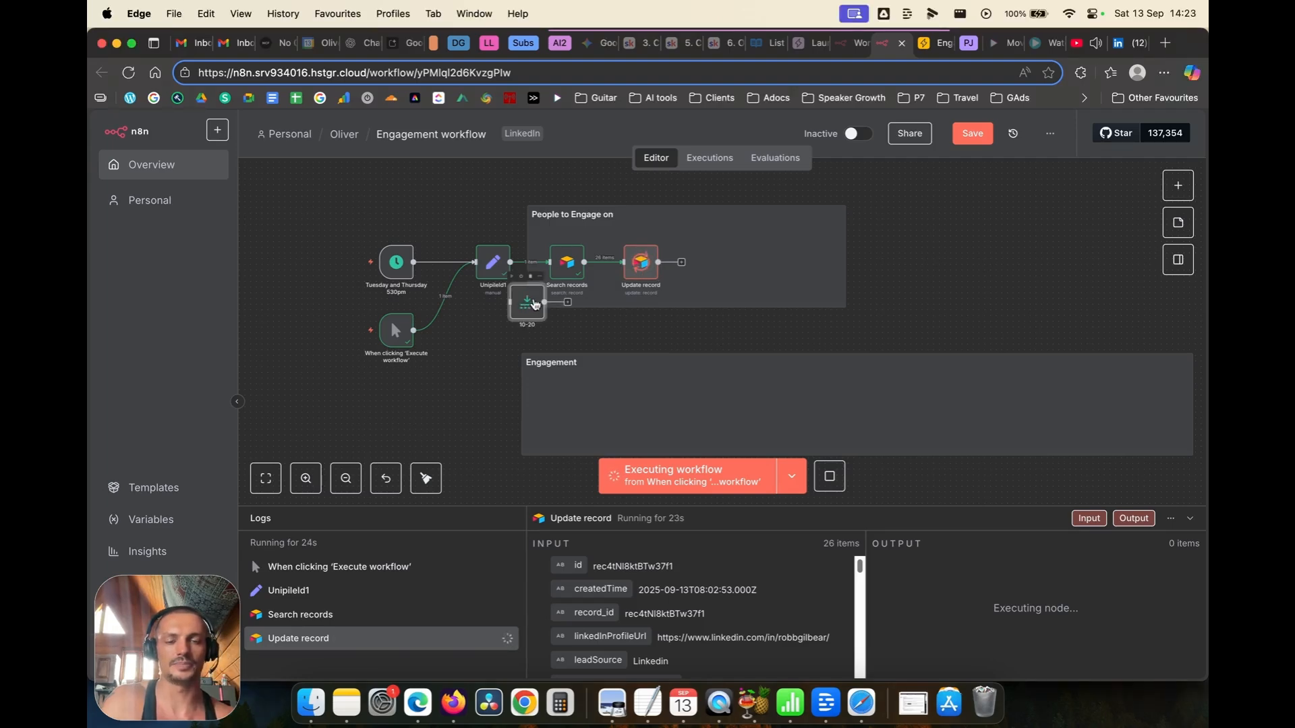
{"action": "left_click_drag", "start_coordinate": [519, 307], "coordinate": [701, 273]}
{"action": "double_click", "coordinate": [700, 273]}
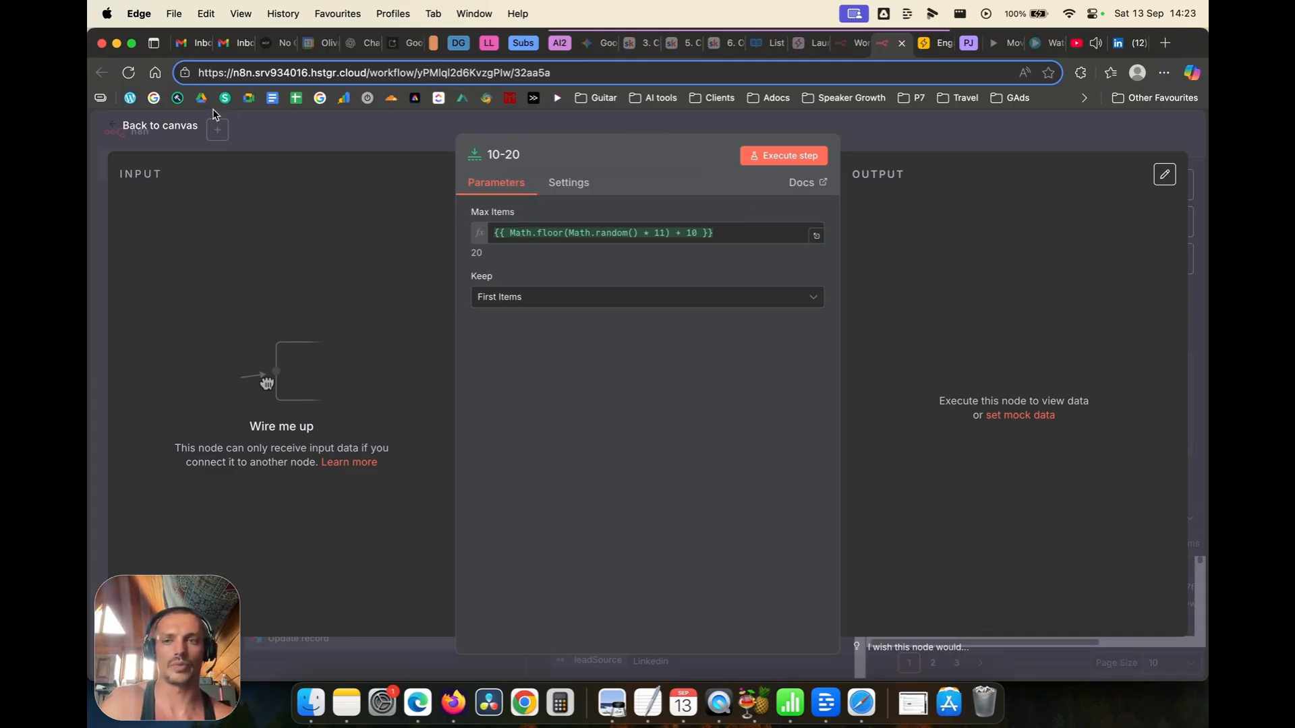
{"action": "left_click", "coordinate": [189, 125]}
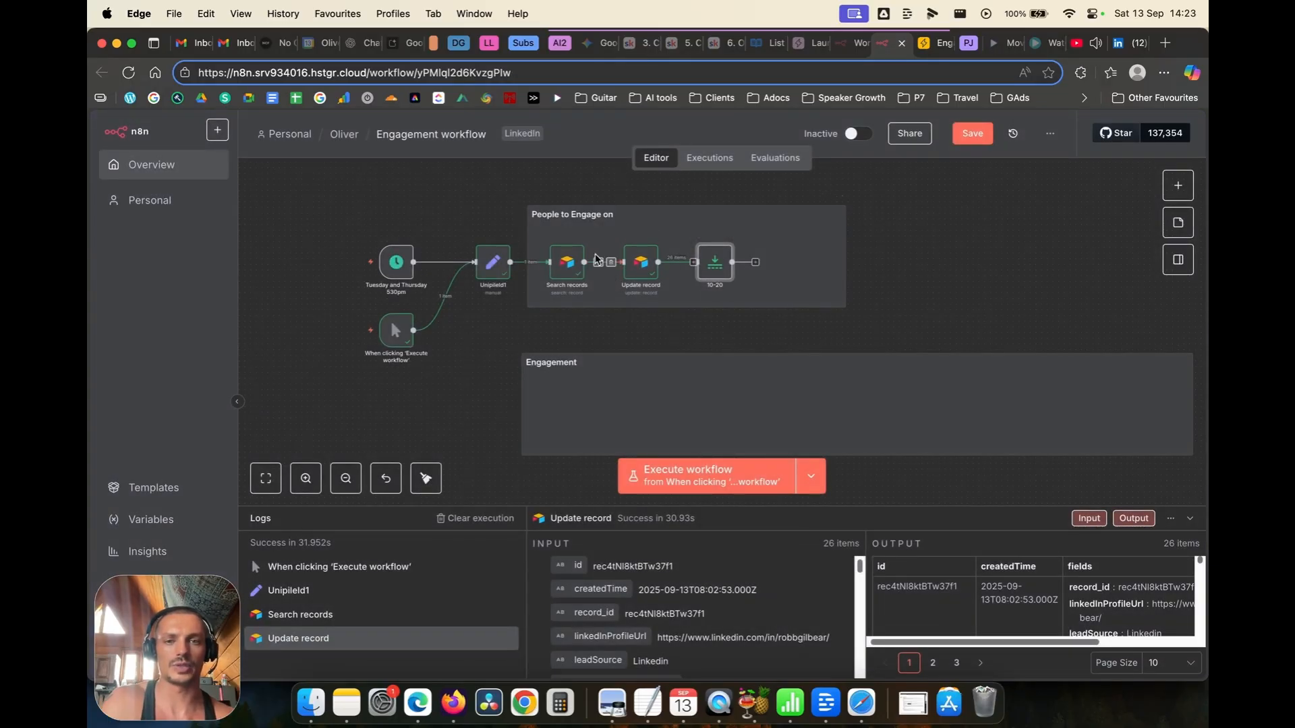
Step: Move Update record up above the row and shift the 10-20 node left after Search records
{"action": "left_click_drag", "start_coordinate": [640, 262], "coordinate": [630, 233]}
{"action": "left_click_drag", "start_coordinate": [715, 265], "coordinate": [686, 263]}
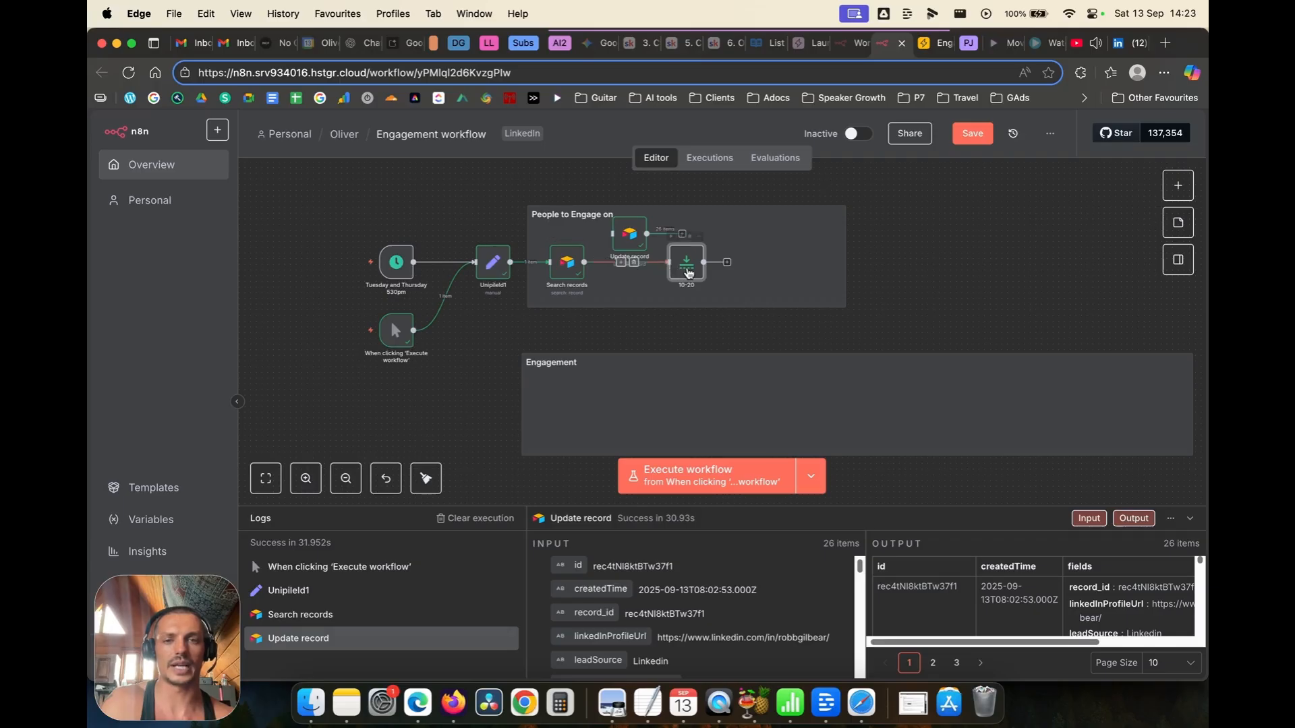
{"action": "left_click_drag", "start_coordinate": [634, 245], "coordinate": [551, 233]}
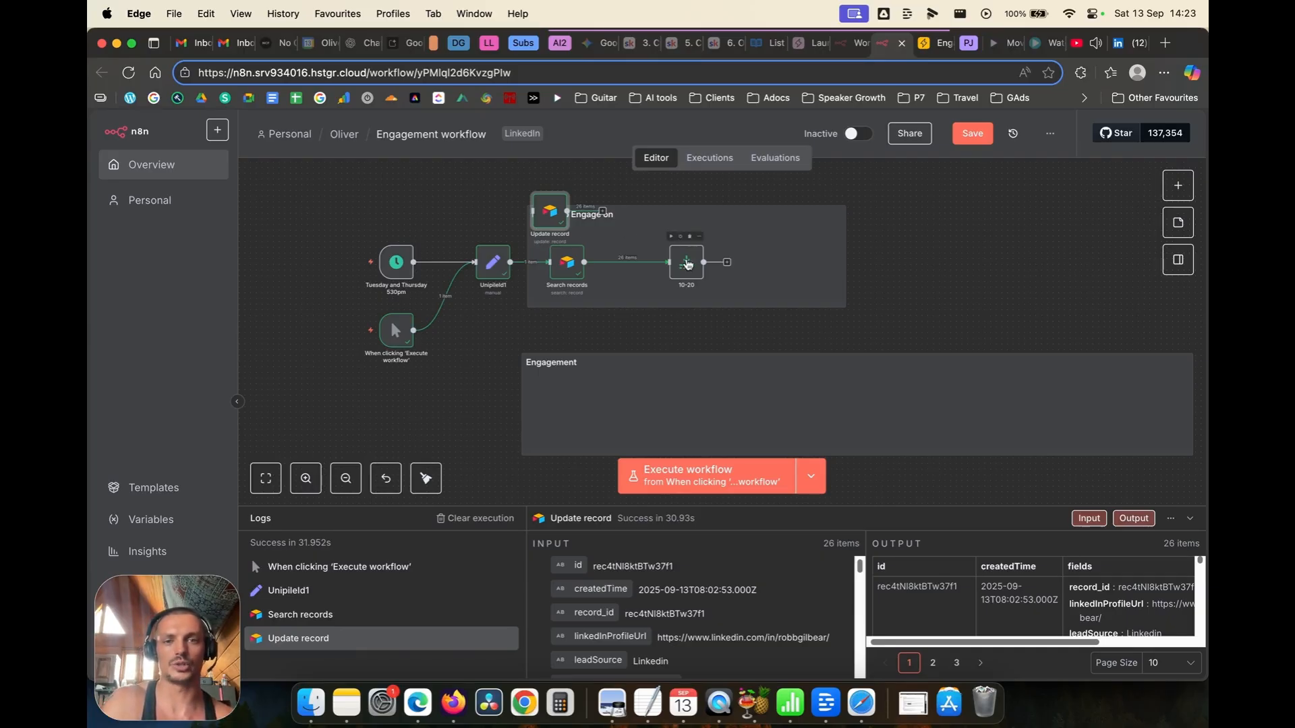
{"action": "left_click_drag", "start_coordinate": [688, 264], "coordinate": [670, 263]}
{"action": "left_click_drag", "start_coordinate": [540, 219], "coordinate": [521, 202]}
{"action": "double_click", "coordinate": [566, 262]}
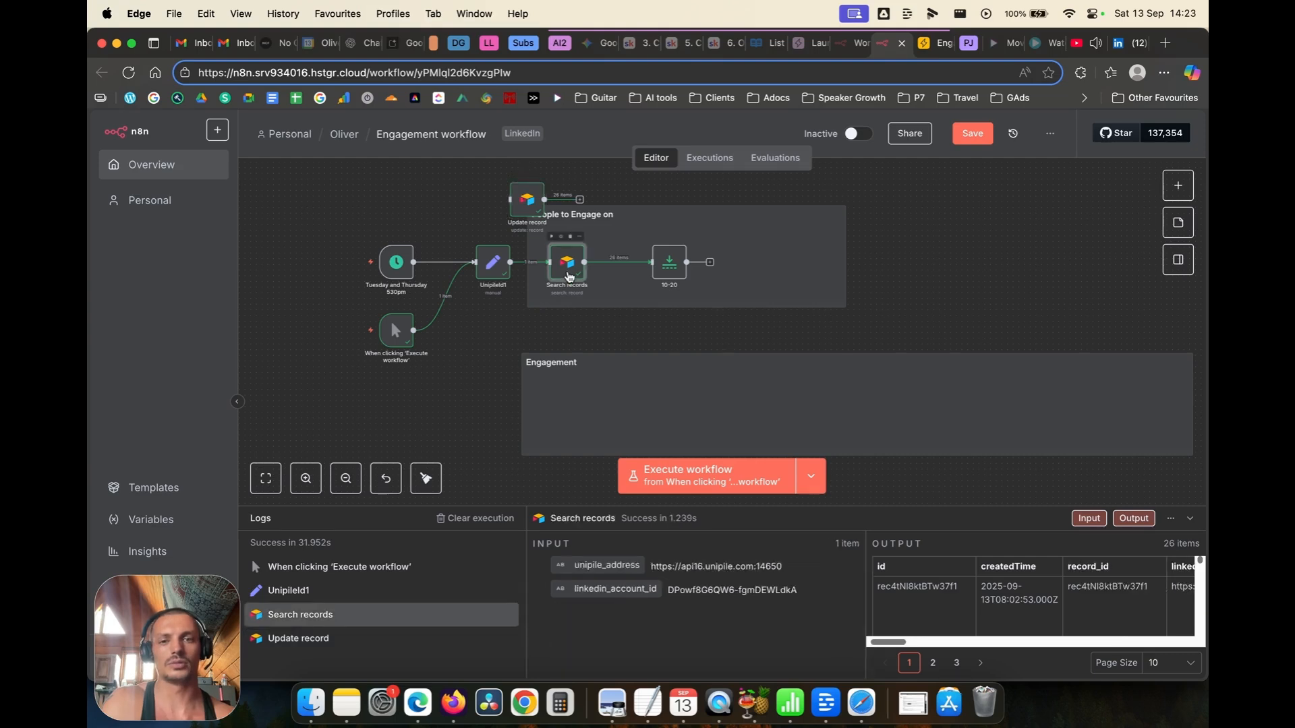
Step: Change the Search records filter status to 'Complete' and execute the step
{"action": "left_click_drag", "start_coordinate": [626, 472], "coordinate": [578, 475]}
{"action": "left_click", "coordinate": [572, 473]}
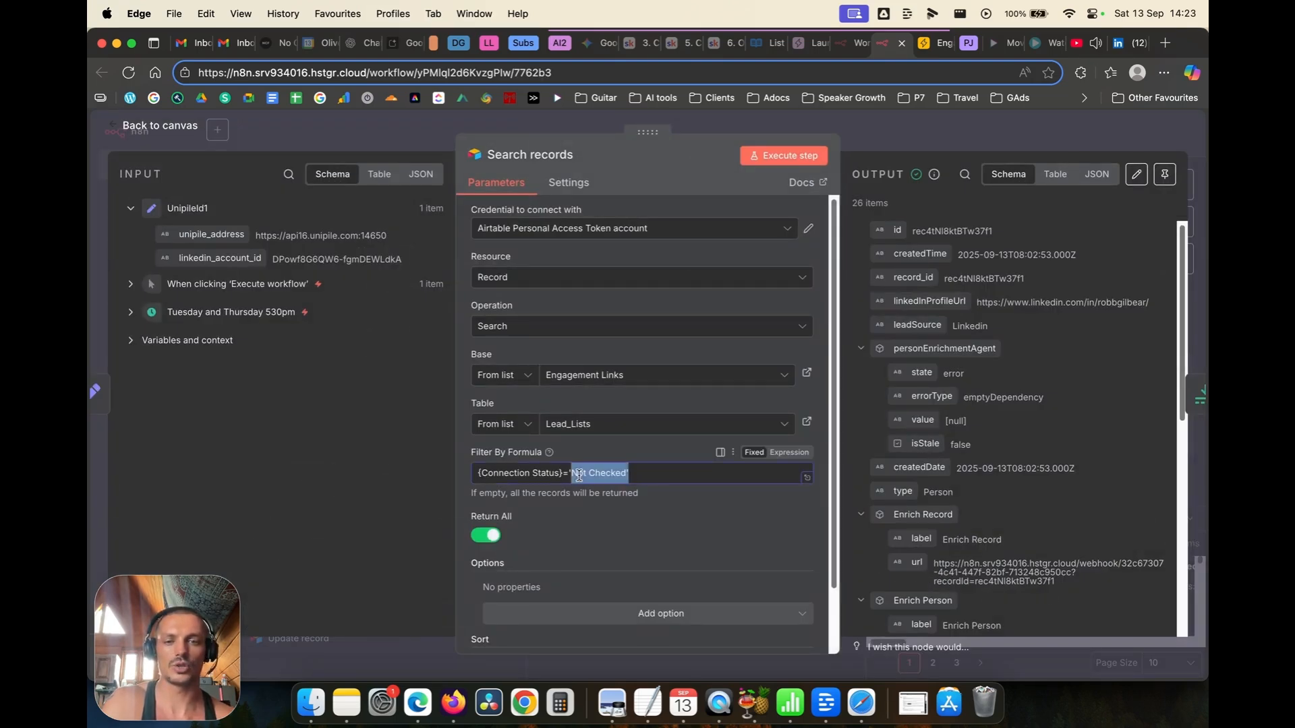
{"action": "type", "text": "Complete'"}
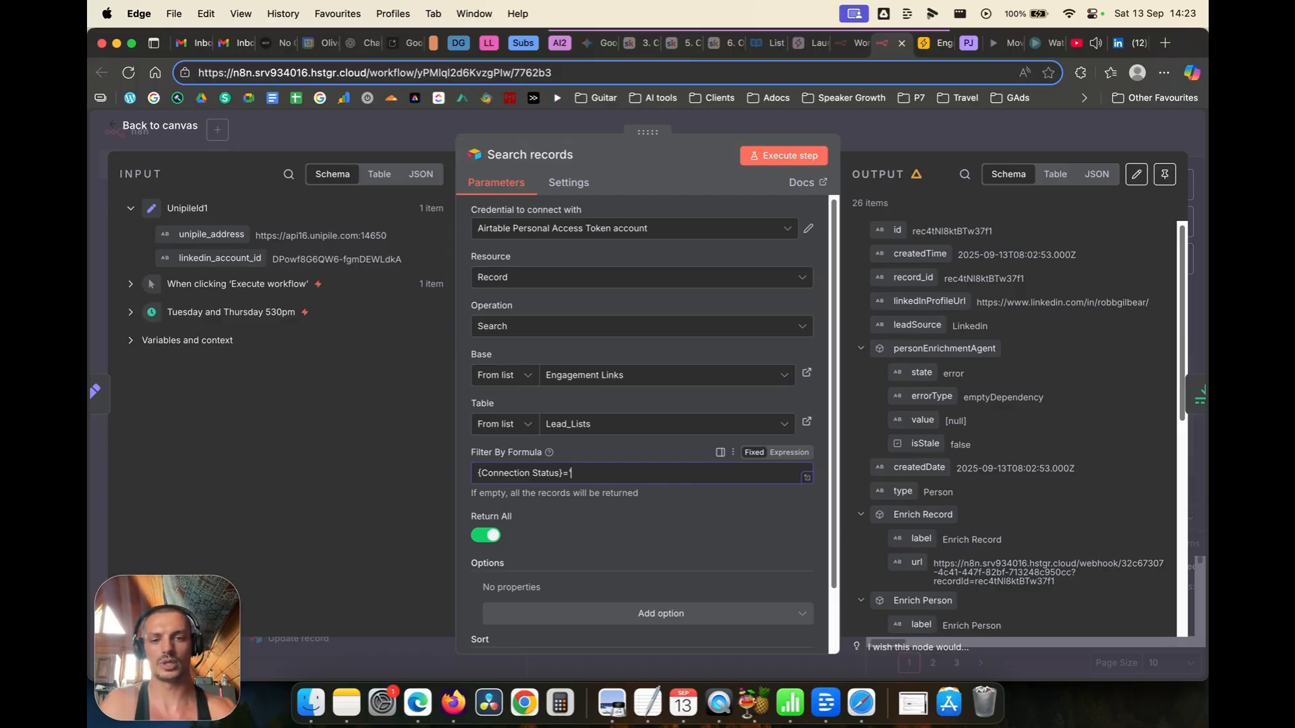
{"action": "left_click", "coordinate": [817, 156]}
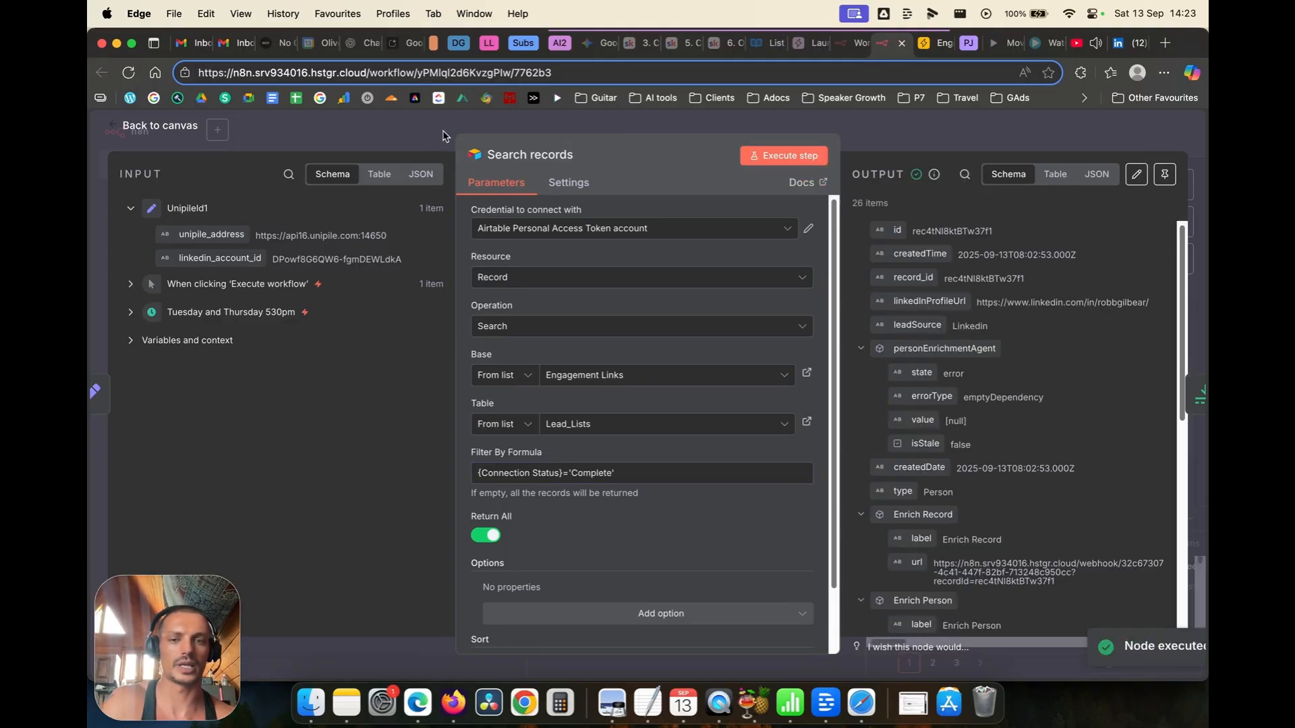
Step: Run the 10-20 node, limiting the output to 13 items
{"action": "left_click", "coordinate": [118, 128]}
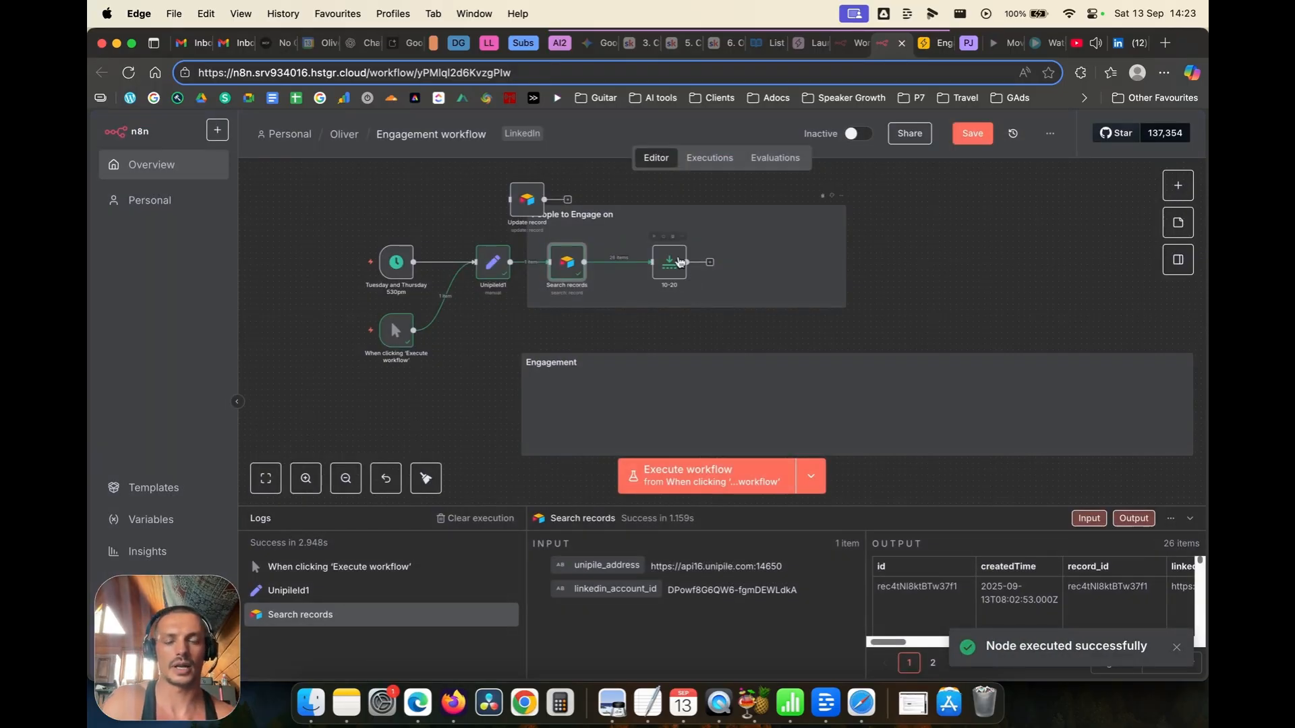
{"action": "left_click", "coordinate": [653, 237]}
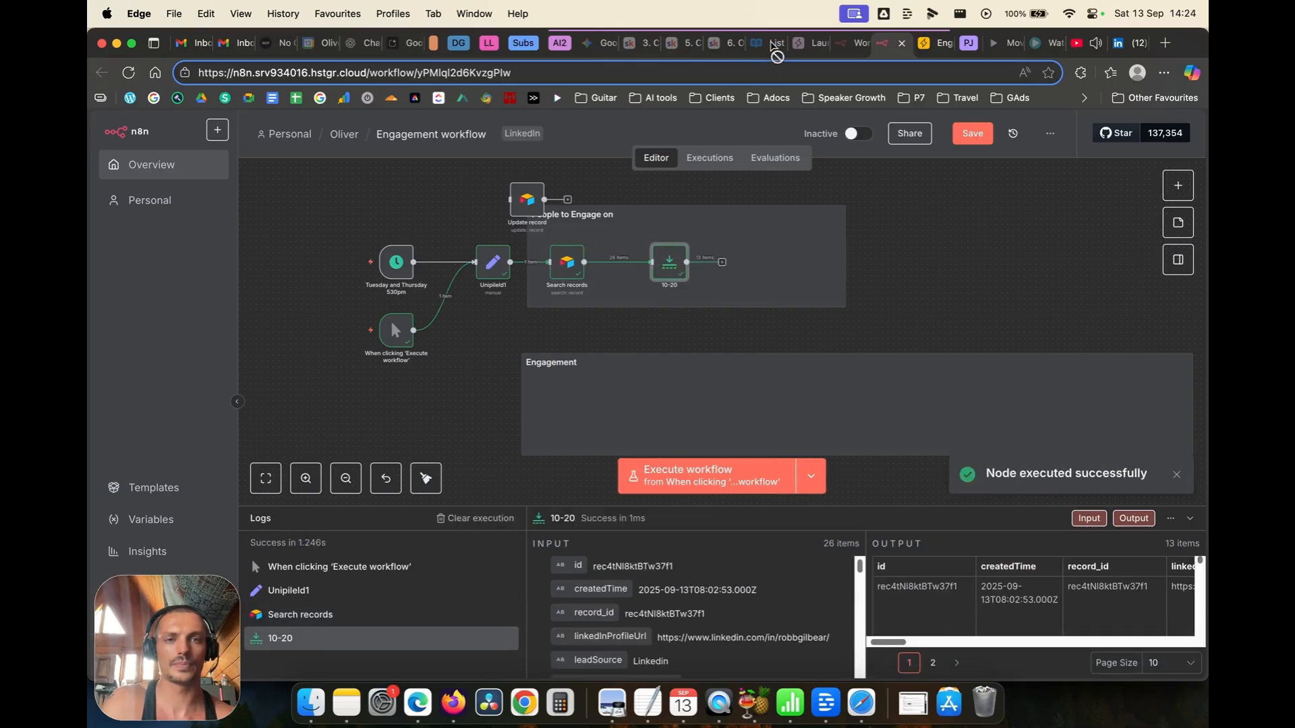
{"action": "left_click", "coordinate": [772, 46]}
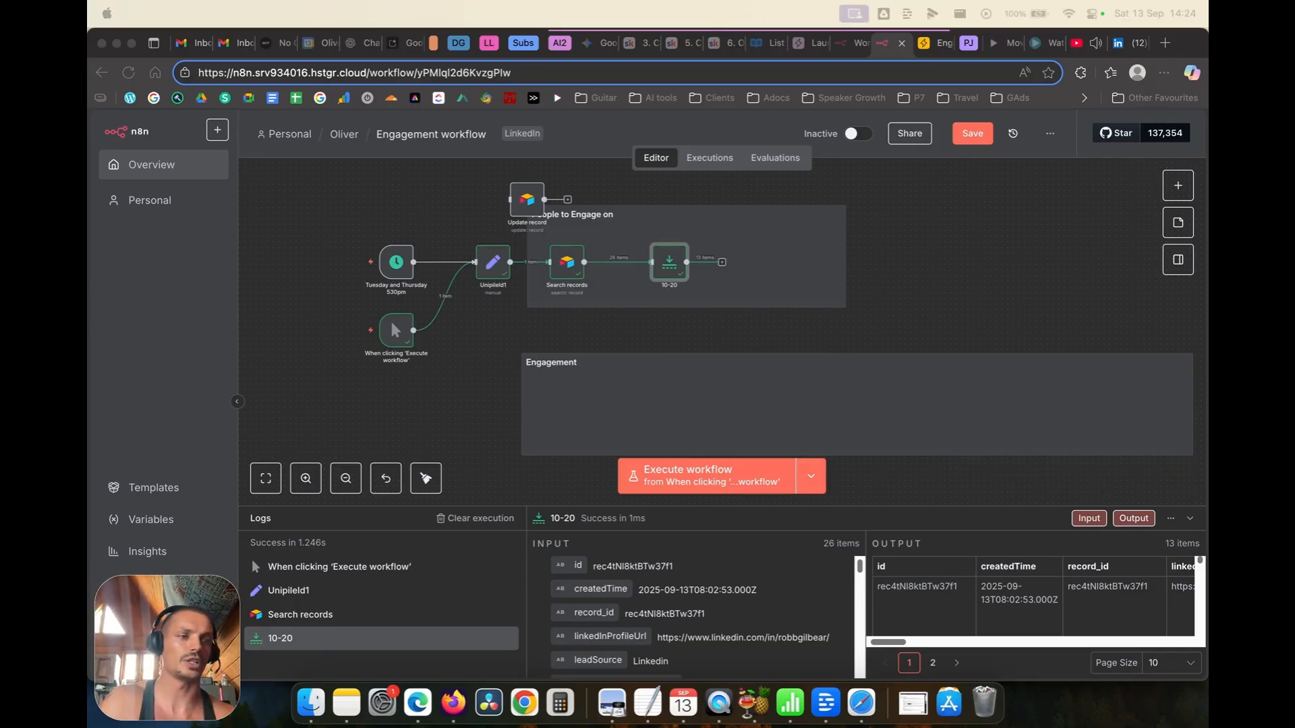
Step: Paste the Engage Airtable node and place it after the 10-20 node
{"action": "left_click", "coordinate": [721, 321]}
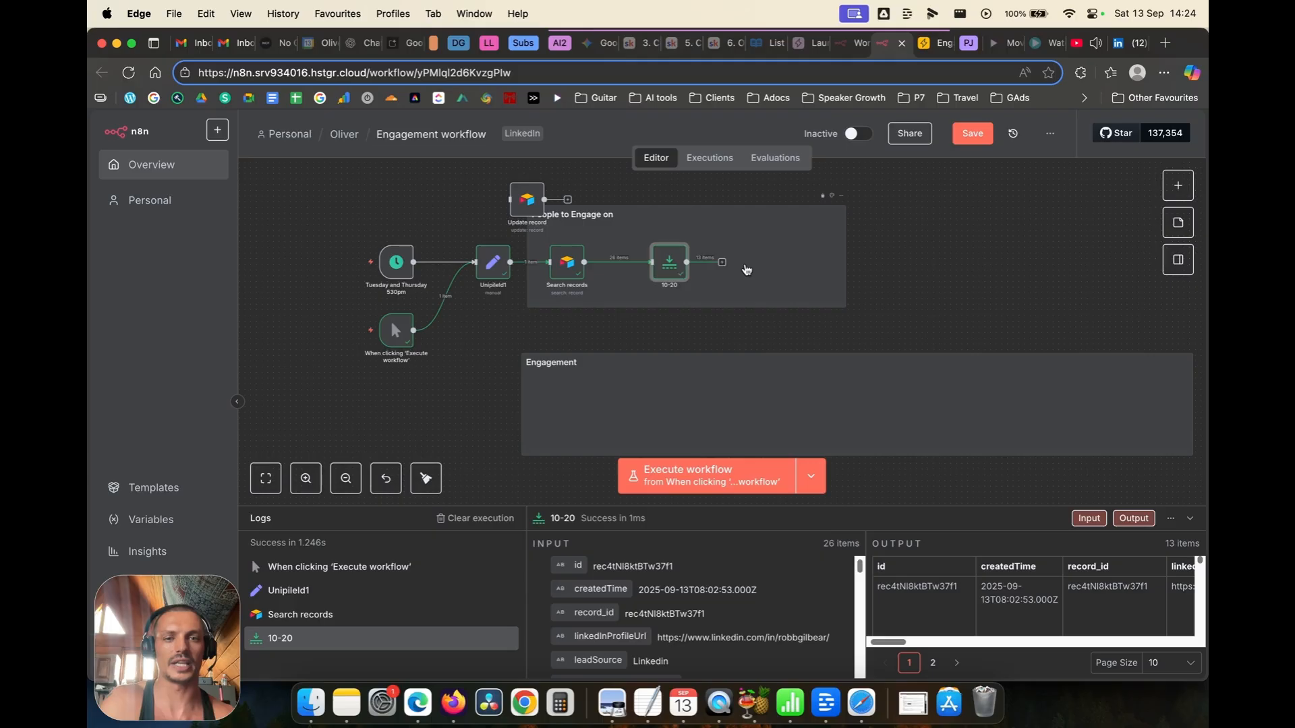
{"action": "key", "text": "super+v"}
{"action": "left_click_drag", "start_coordinate": [727, 313], "coordinate": [740, 270]}
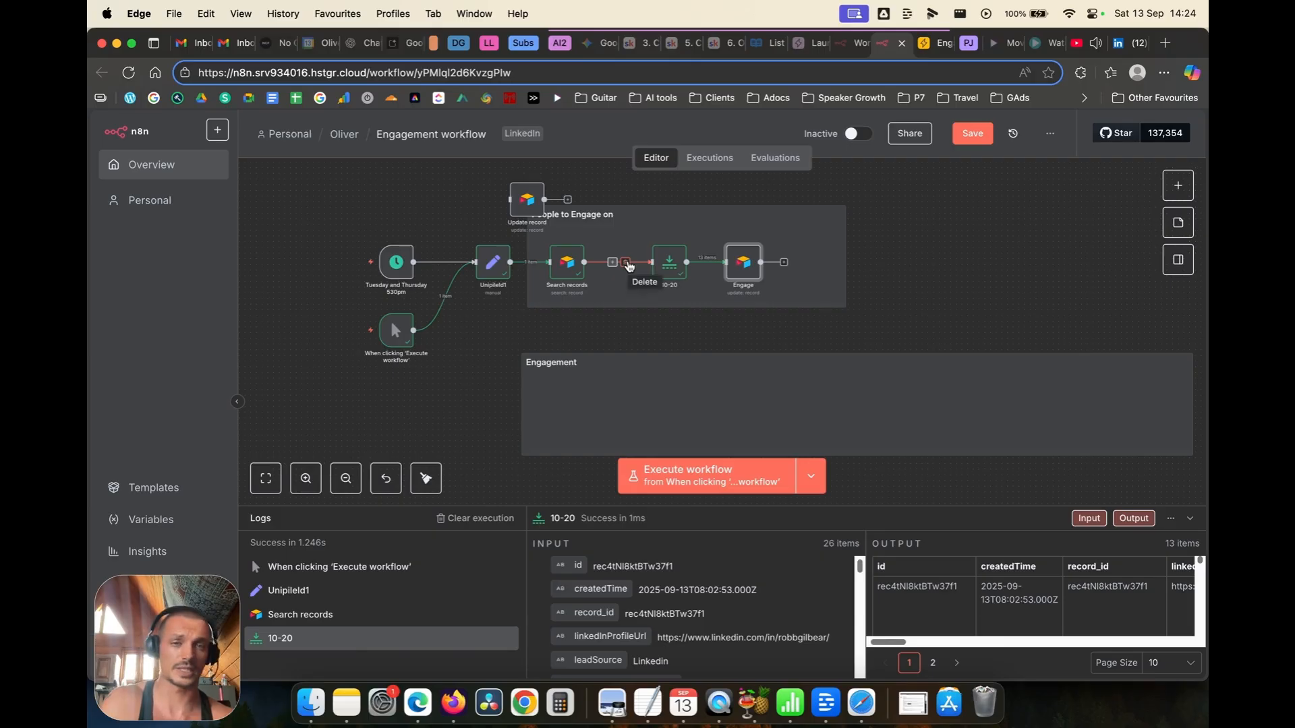
Step: Remove the Search records→10-20 link and connect Search records directly to Engage
{"action": "left_click", "coordinate": [628, 265]}
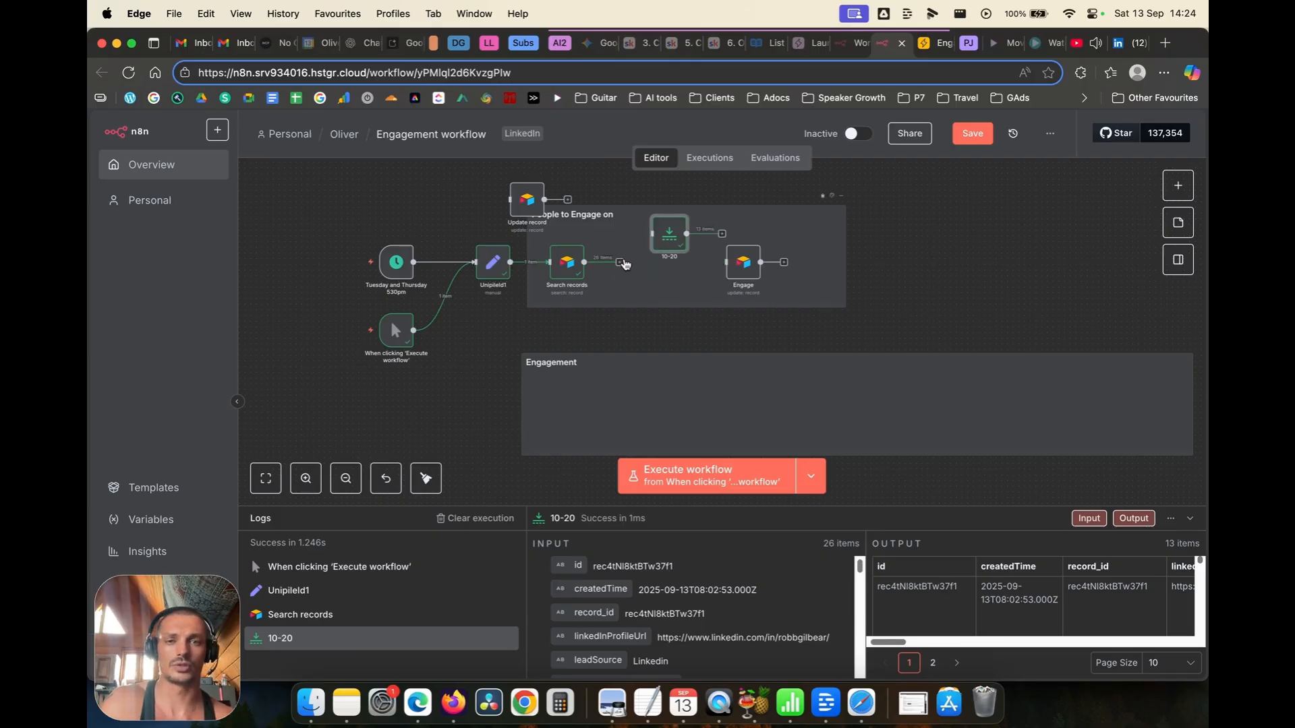
{"action": "left_click_drag", "start_coordinate": [619, 263], "coordinate": [717, 264]}
{"action": "left_click_drag", "start_coordinate": [620, 262], "coordinate": [725, 252]}
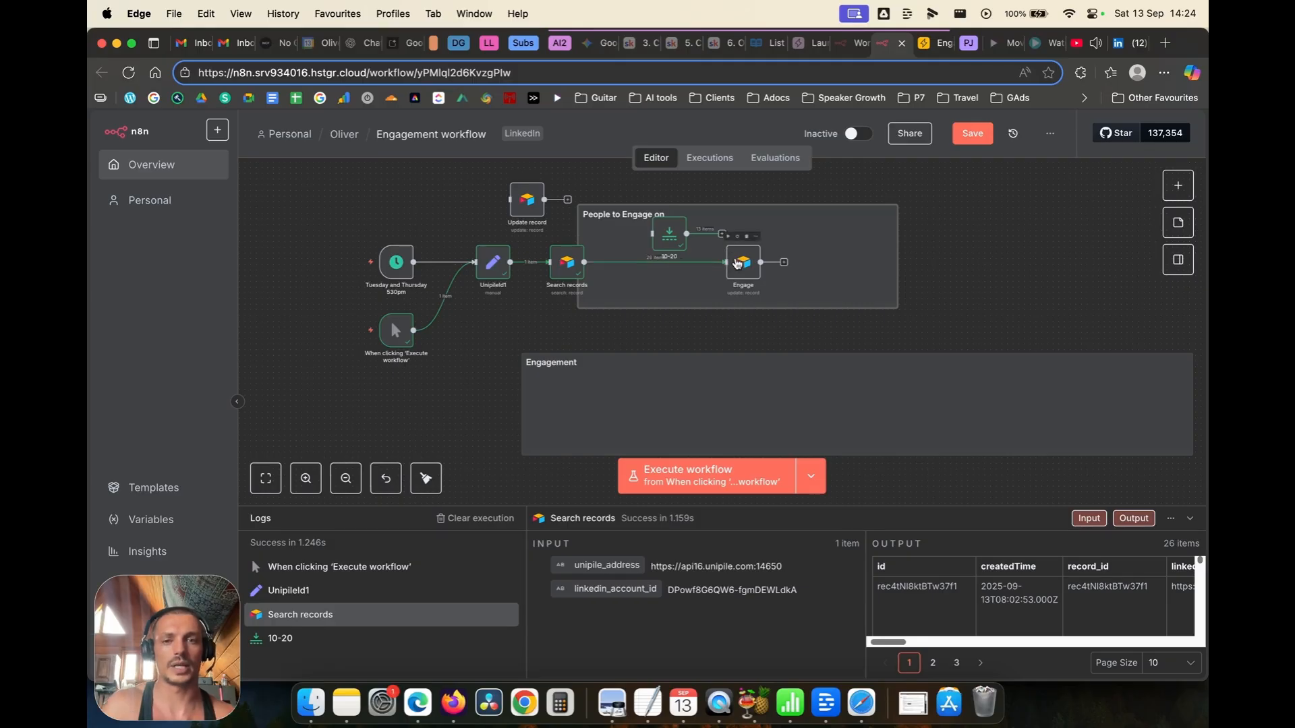
Step: Rename the Search records node to 'ReutrnComplete'
{"action": "right_click", "coordinate": [568, 282]}
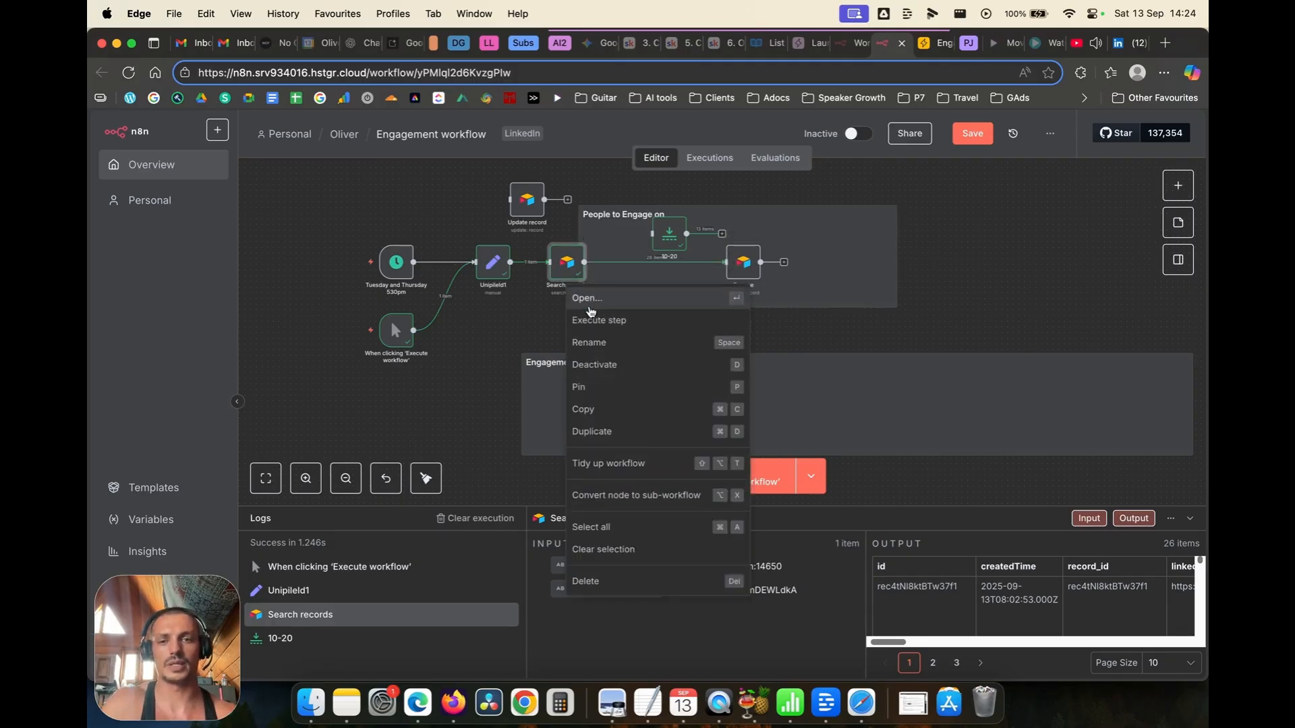
{"action": "left_click", "coordinate": [591, 342]}
{"action": "type", "text": "Reut"}
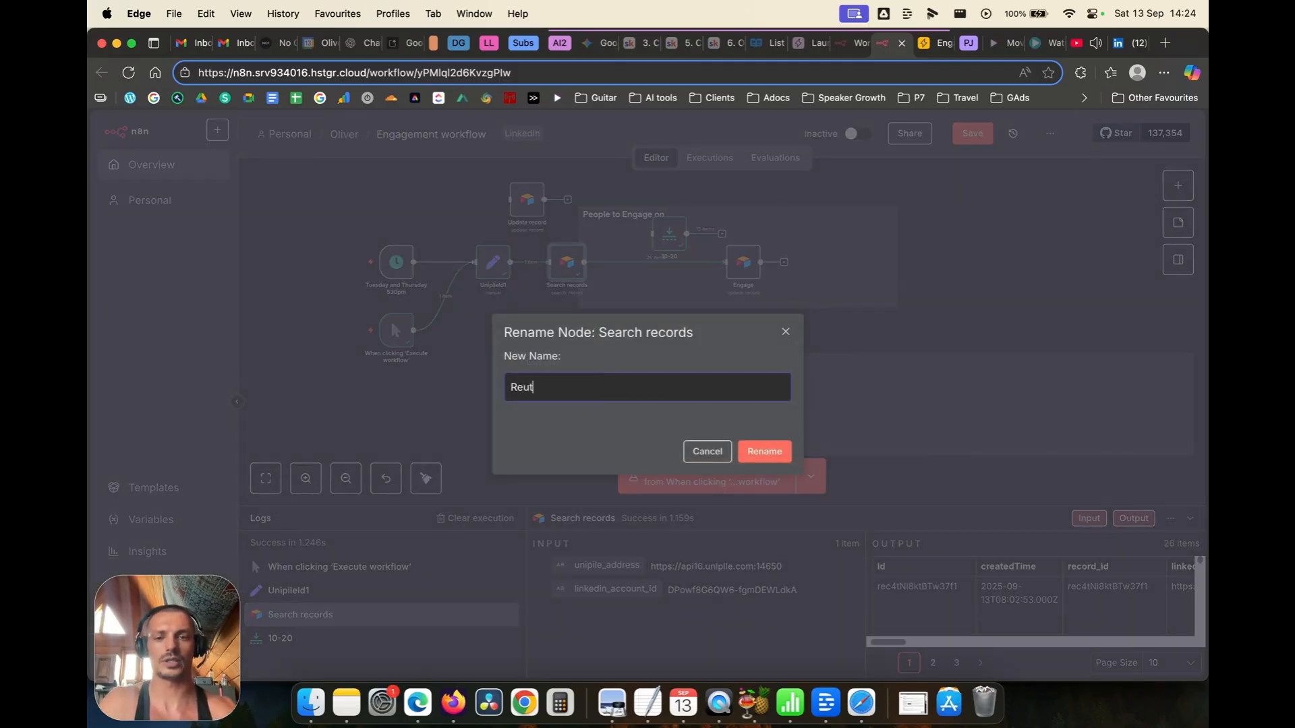
{"action": "type", "text": "rnComp"}
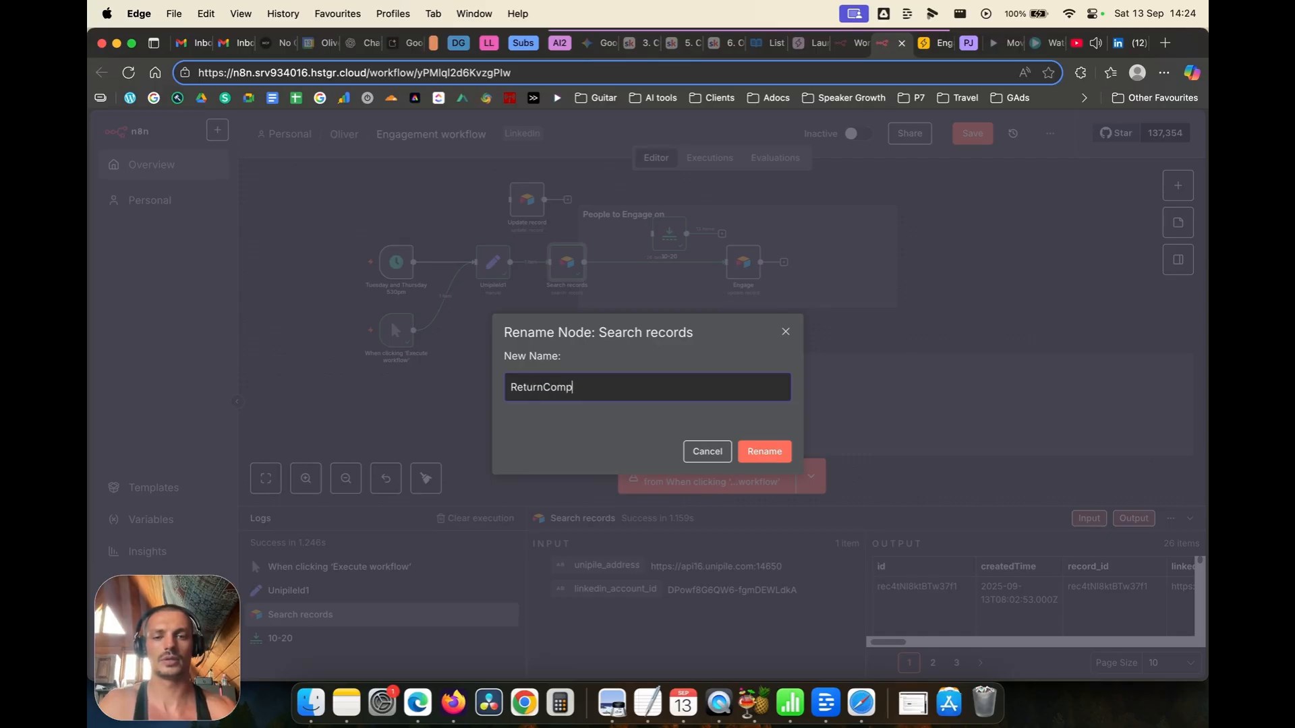
{"action": "type", "text": "lete"}
{"action": "key", "text": "Return"}
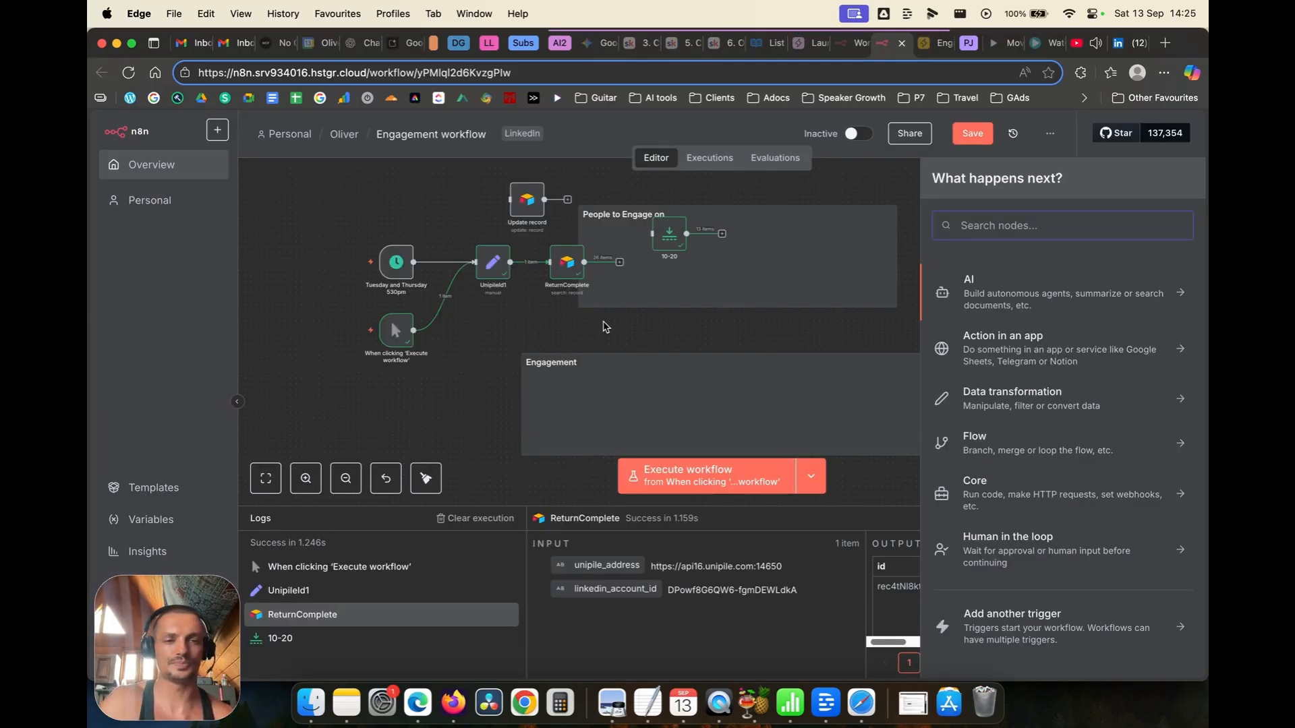
Step: Move Update record into the People to Engage on group and connect ReturnComplete to it
{"action": "left_click", "coordinate": [535, 320]}
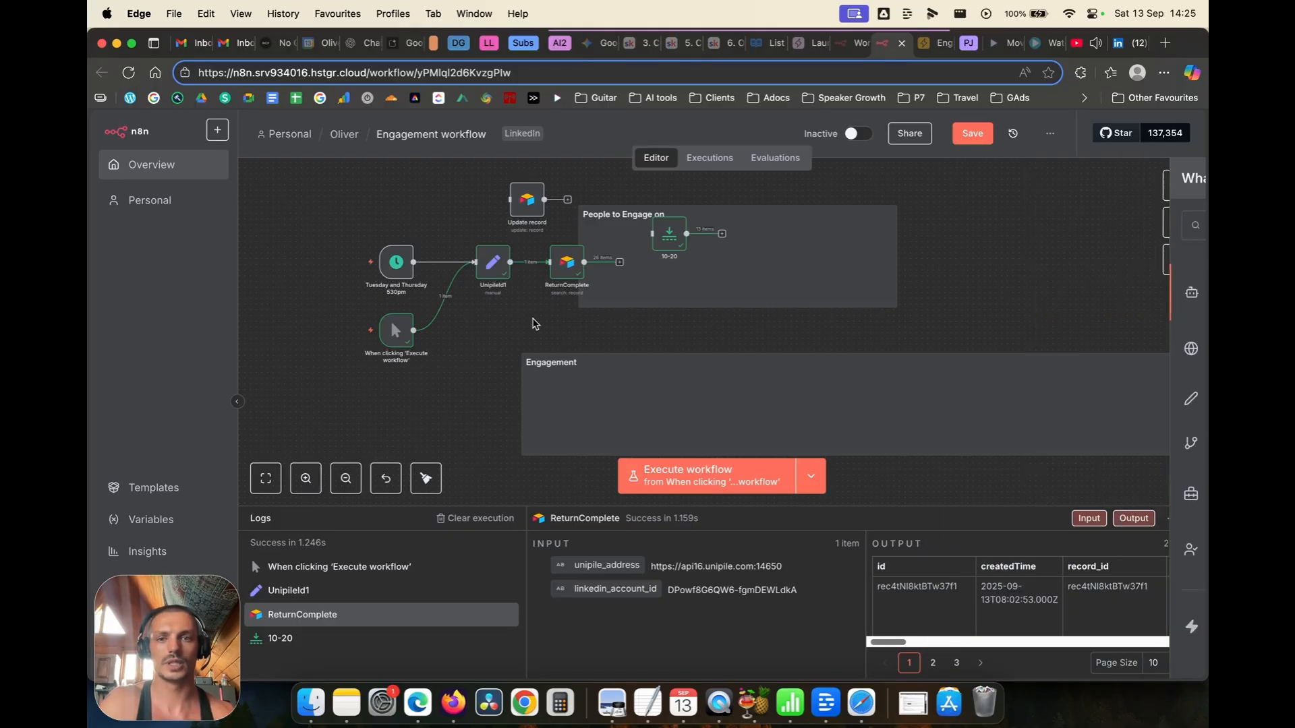
{"action": "left_click_drag", "start_coordinate": [527, 198], "coordinate": [749, 267]}
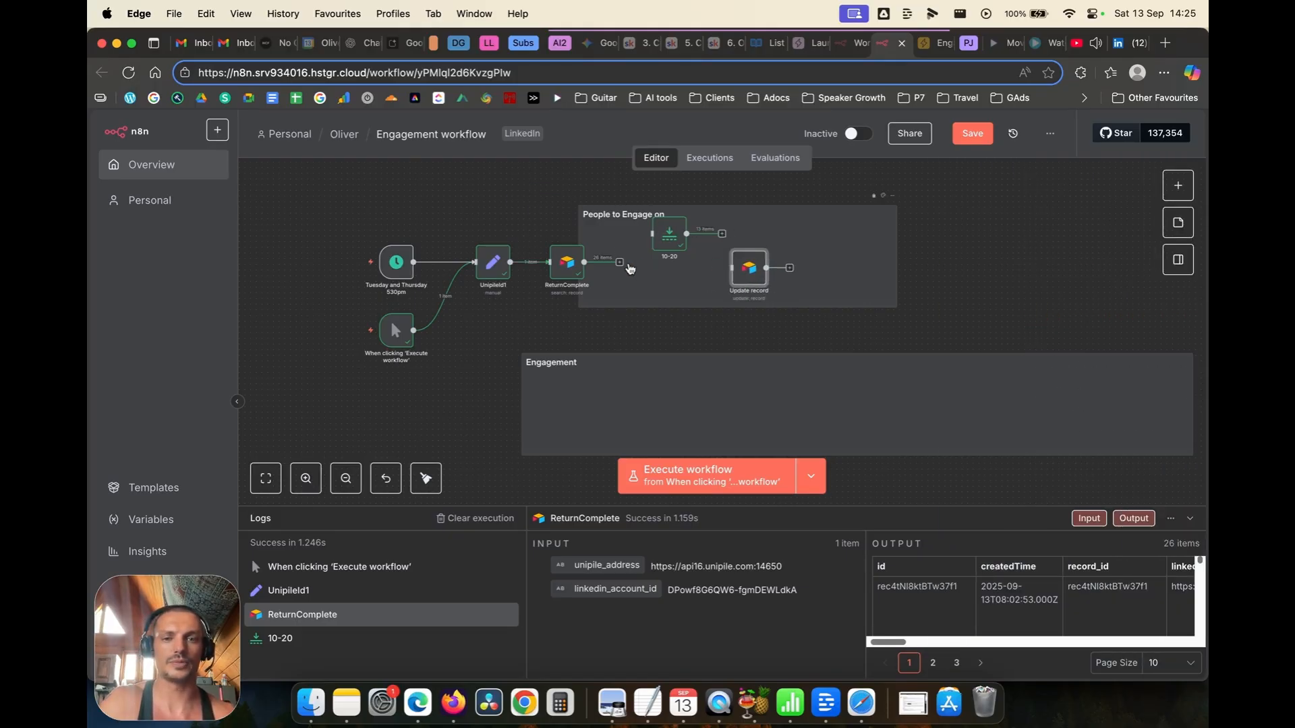
{"action": "left_click_drag", "start_coordinate": [584, 262], "coordinate": [743, 271]}
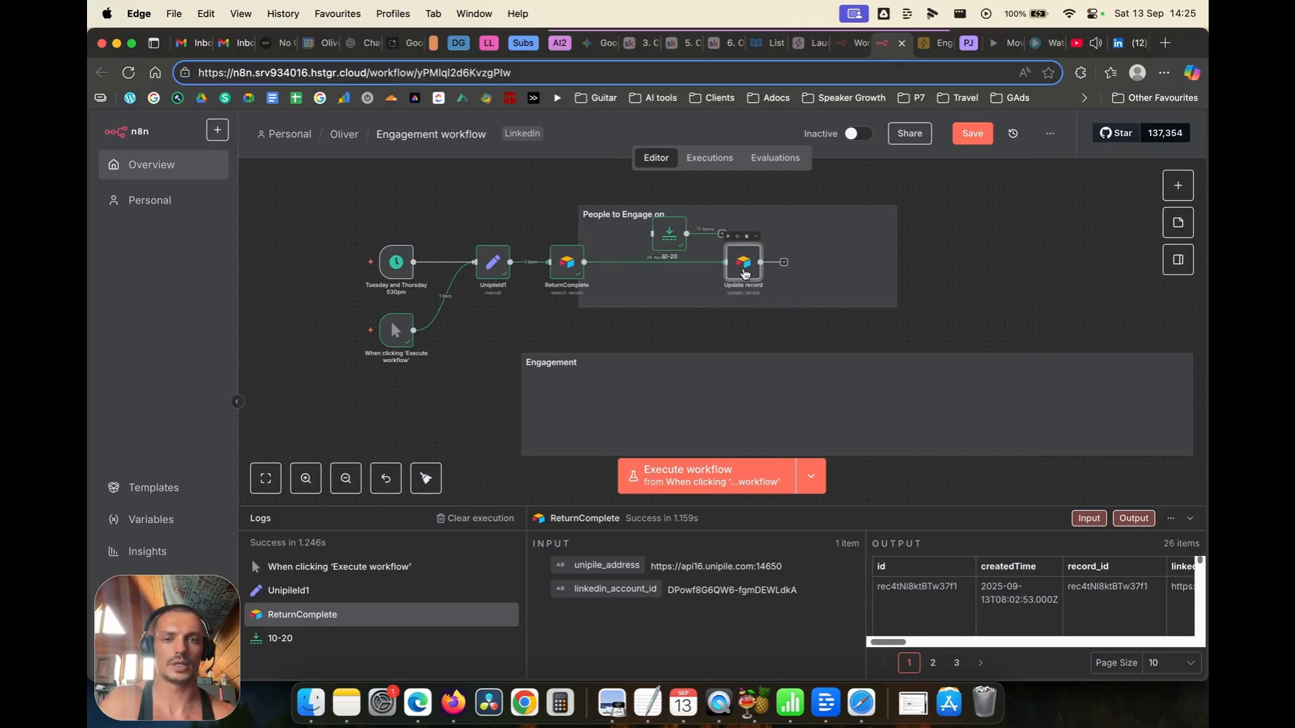
Step: Set Update record's Connection Status value to Engage
{"action": "double_click", "coordinate": [745, 270]}
{"action": "scroll", "coordinate": [688, 330], "scroll_direction": "down", "scroll_amount": 3}
{"action": "scroll", "coordinate": [607, 398], "scroll_direction": "down", "scroll_amount": 5}
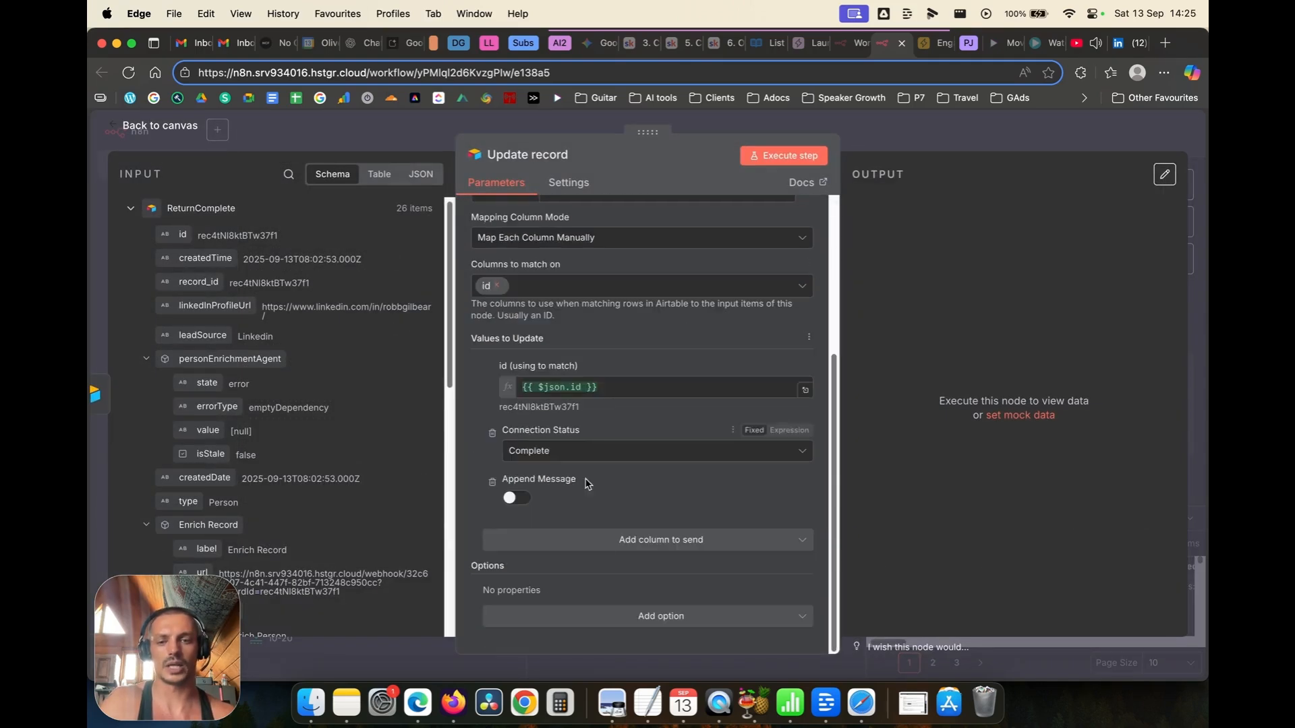
{"action": "left_click", "coordinate": [587, 451]}
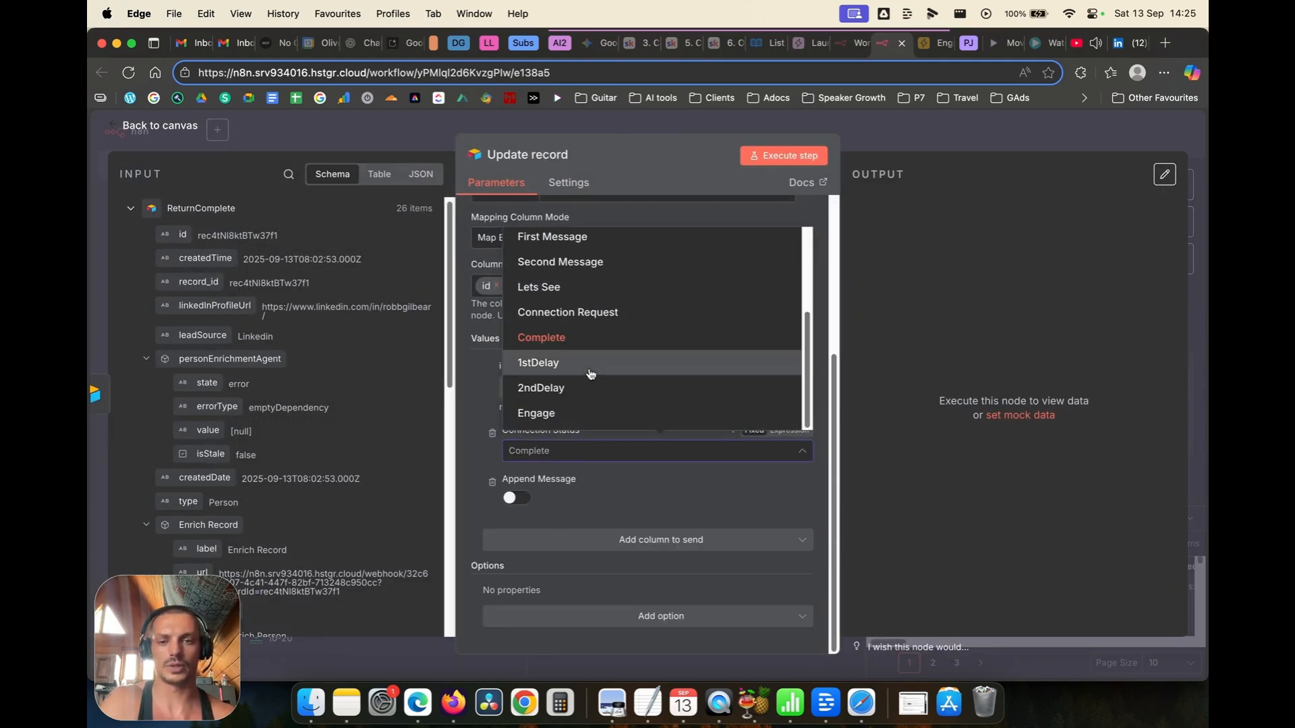
{"action": "left_click", "coordinate": [543, 420]}
{"action": "left_click", "coordinate": [168, 135]}
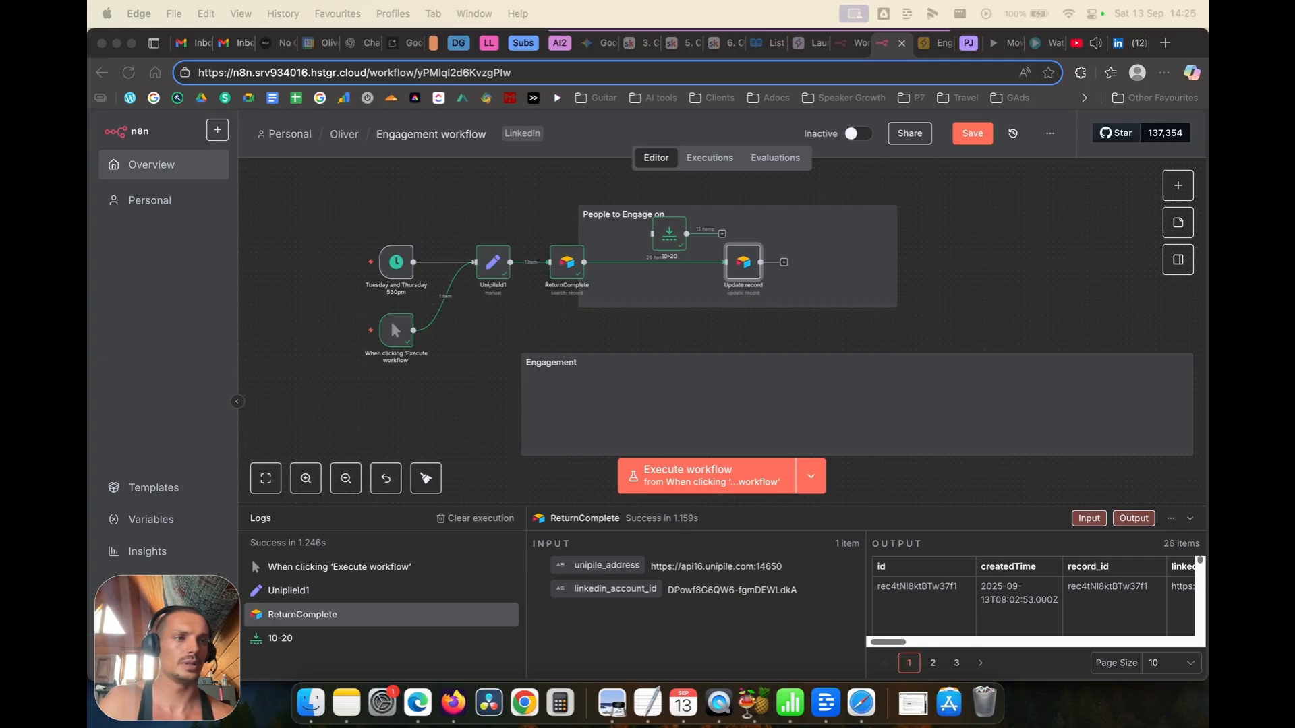
Step: Paste the Engage node above the Engagement section and execute the whole workflow
{"action": "left_click", "coordinate": [461, 405]}
{"action": "key", "text": "super+v"}
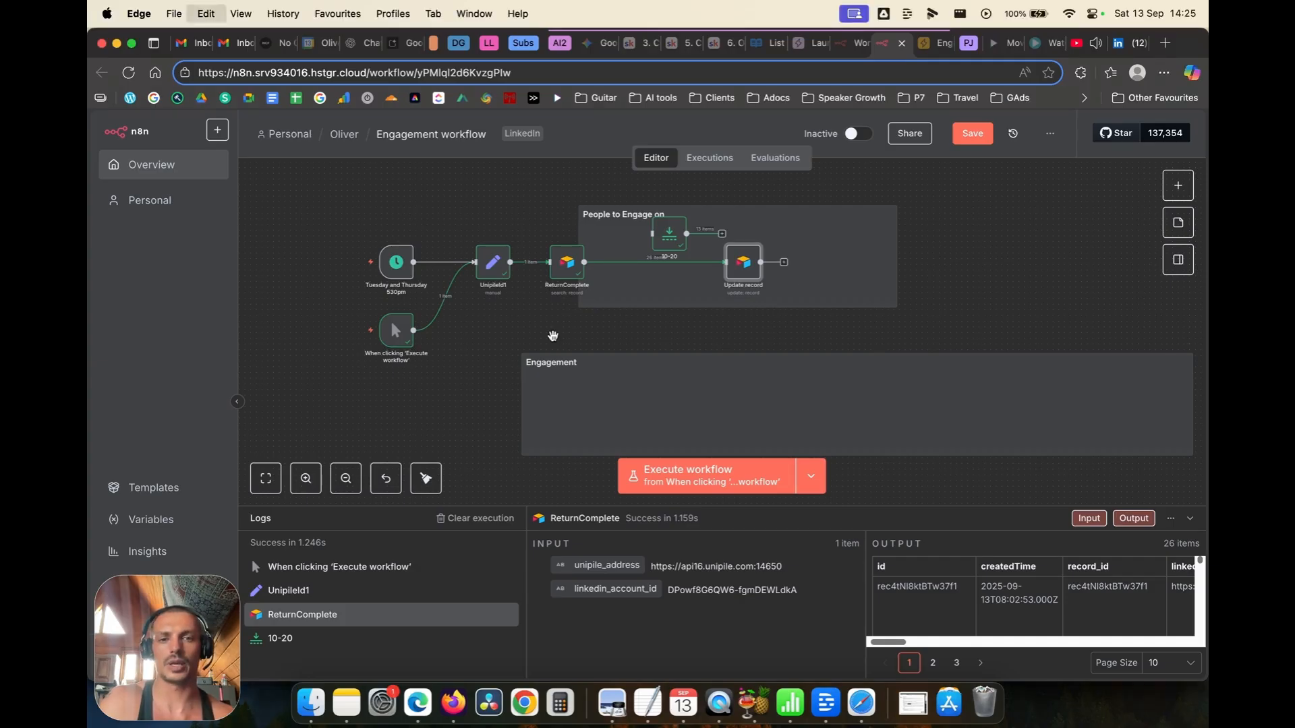
{"action": "left_click_drag", "start_coordinate": [776, 320], "coordinate": [553, 365]}
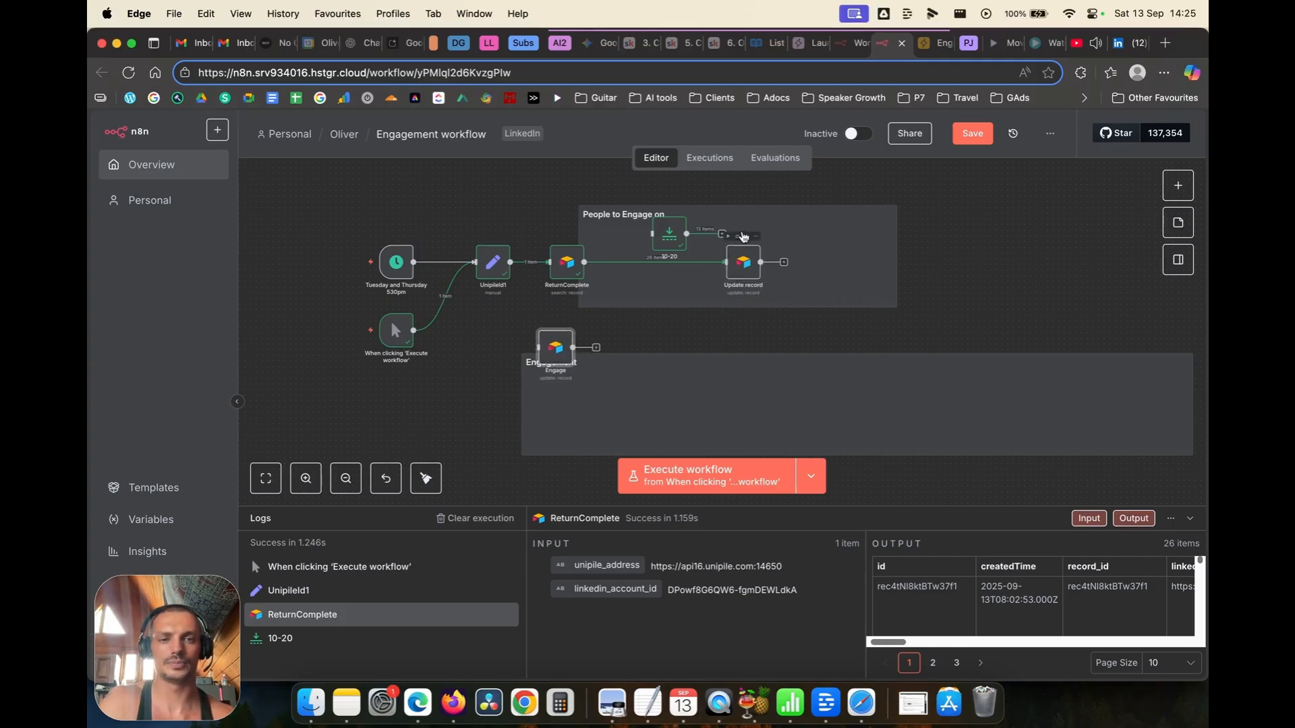
{"action": "left_click", "coordinate": [728, 237]}
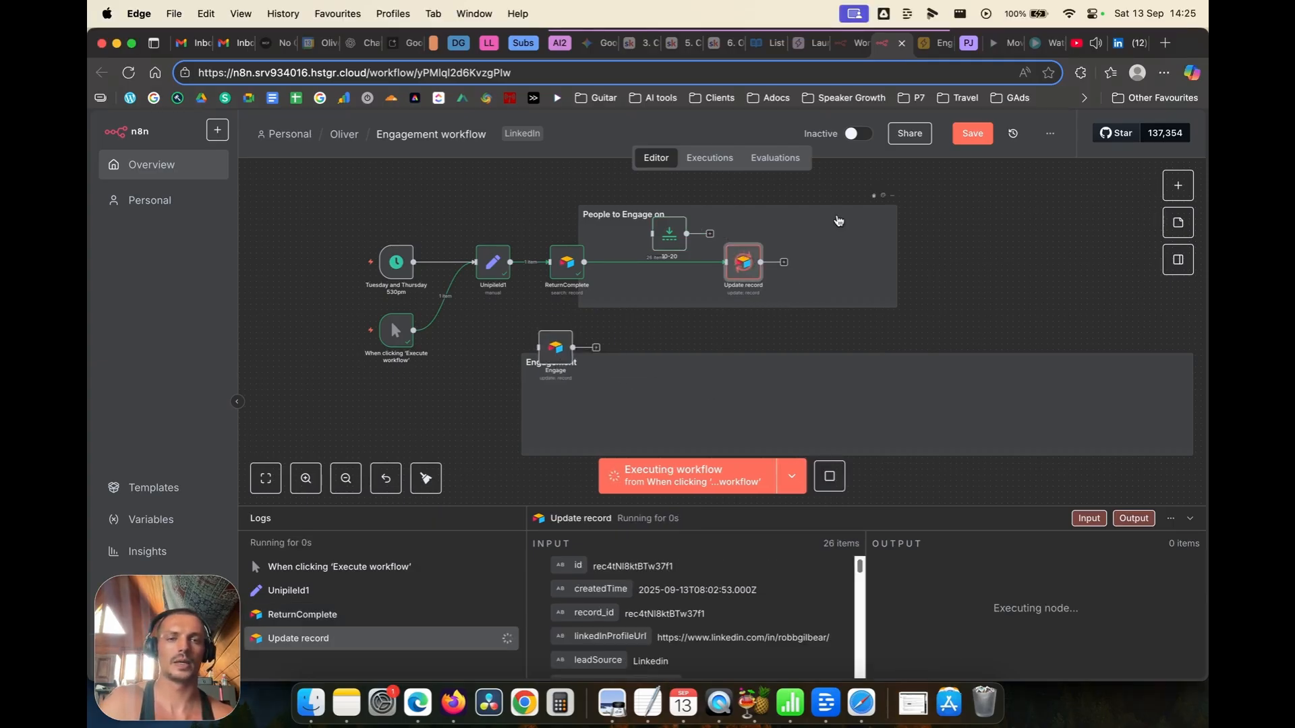
Step: Delete the old Engage node and paste a copy of ReturnComplete into the Engagement group
{"action": "left_click", "coordinate": [511, 262]}
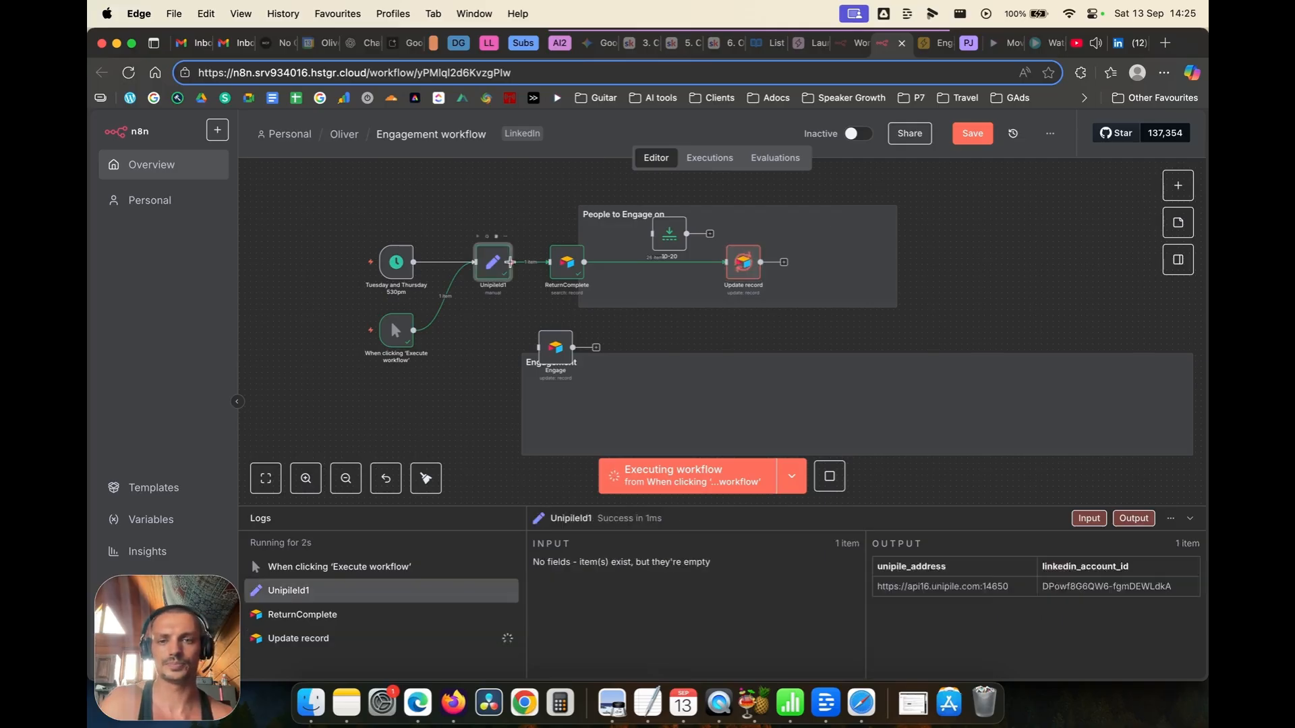
{"action": "left_click", "coordinate": [550, 353]}
{"action": "key", "text": "Delete"}
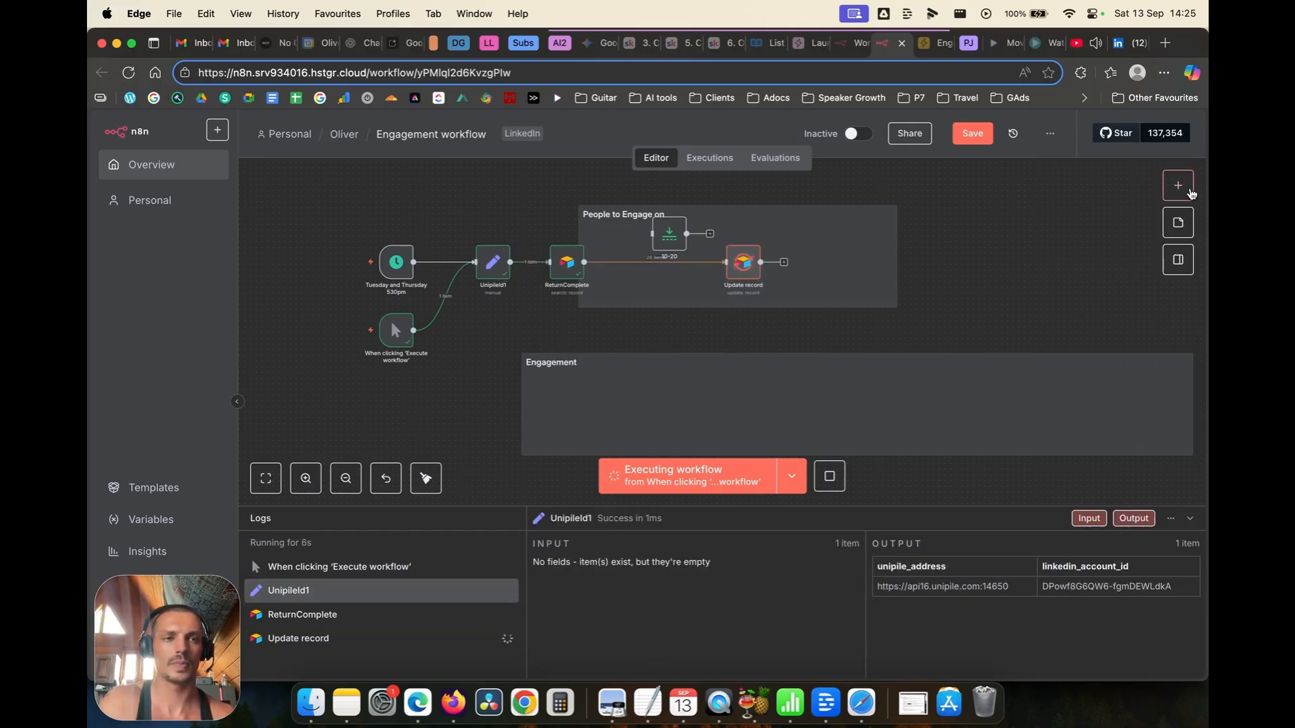
{"action": "left_click", "coordinate": [1178, 186]}
{"action": "left_click", "coordinate": [539, 340]}
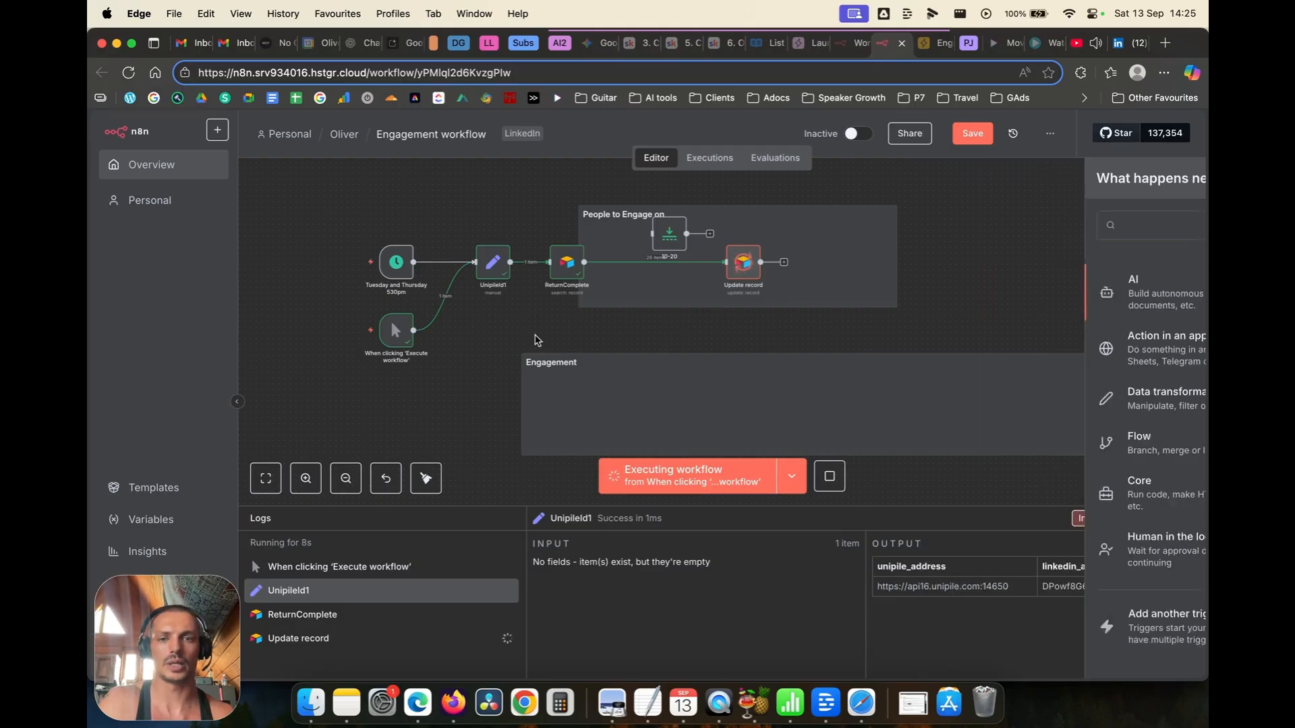
{"action": "left_click", "coordinate": [561, 276]}
{"action": "key", "text": "super+c"}
{"action": "key", "text": "super+v"}
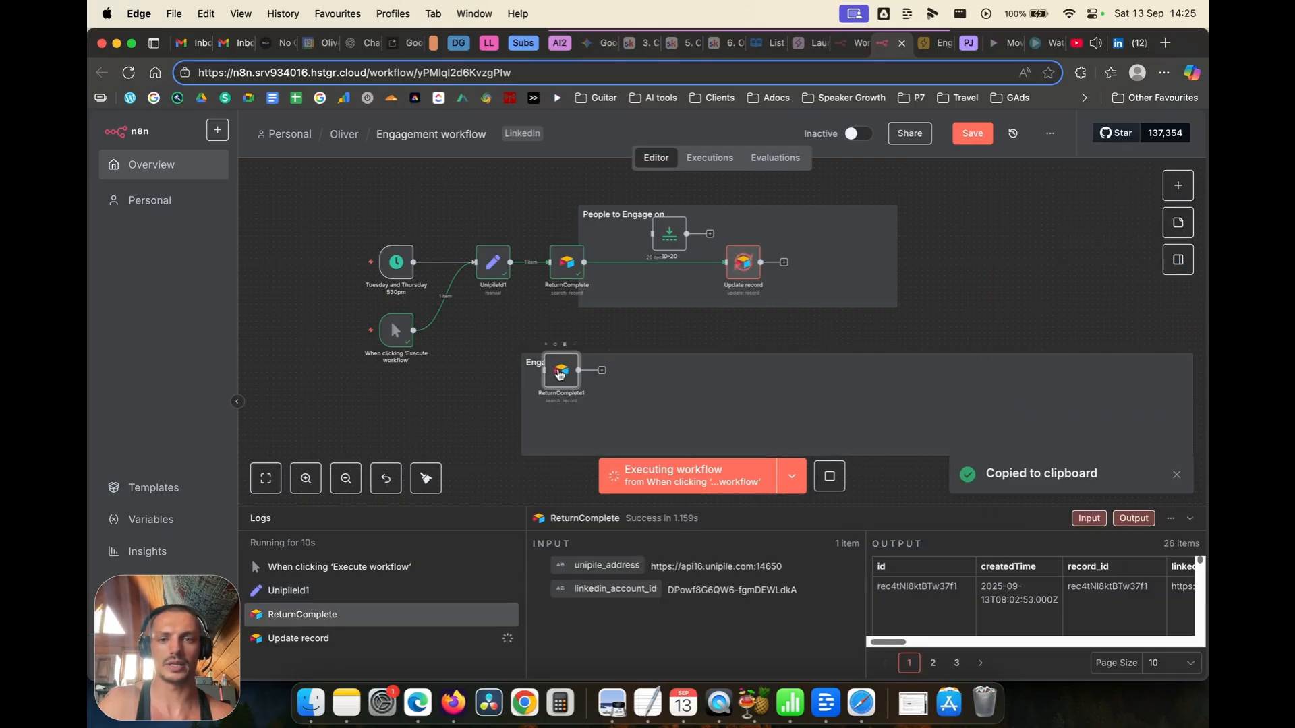
Step: Connect UnipileId1 to the ReturnComplete1 copy and rename it ReturnEngage
{"action": "left_click", "coordinate": [510, 264]}
{"action": "left_click_drag", "start_coordinate": [511, 264], "coordinate": [542, 363]}
{"action": "double_click", "coordinate": [573, 379]}
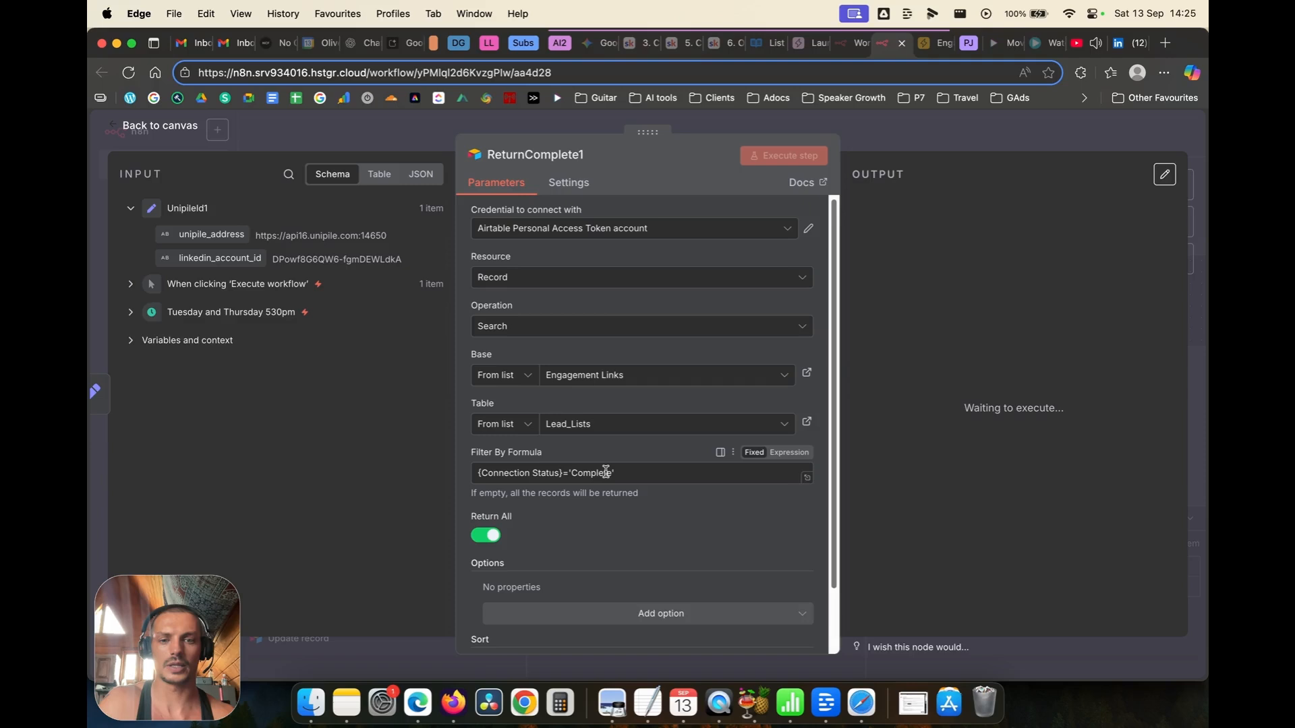
{"action": "left_click_drag", "start_coordinate": [612, 473], "coordinate": [572, 470]}
{"action": "left_click", "coordinate": [621, 497]}
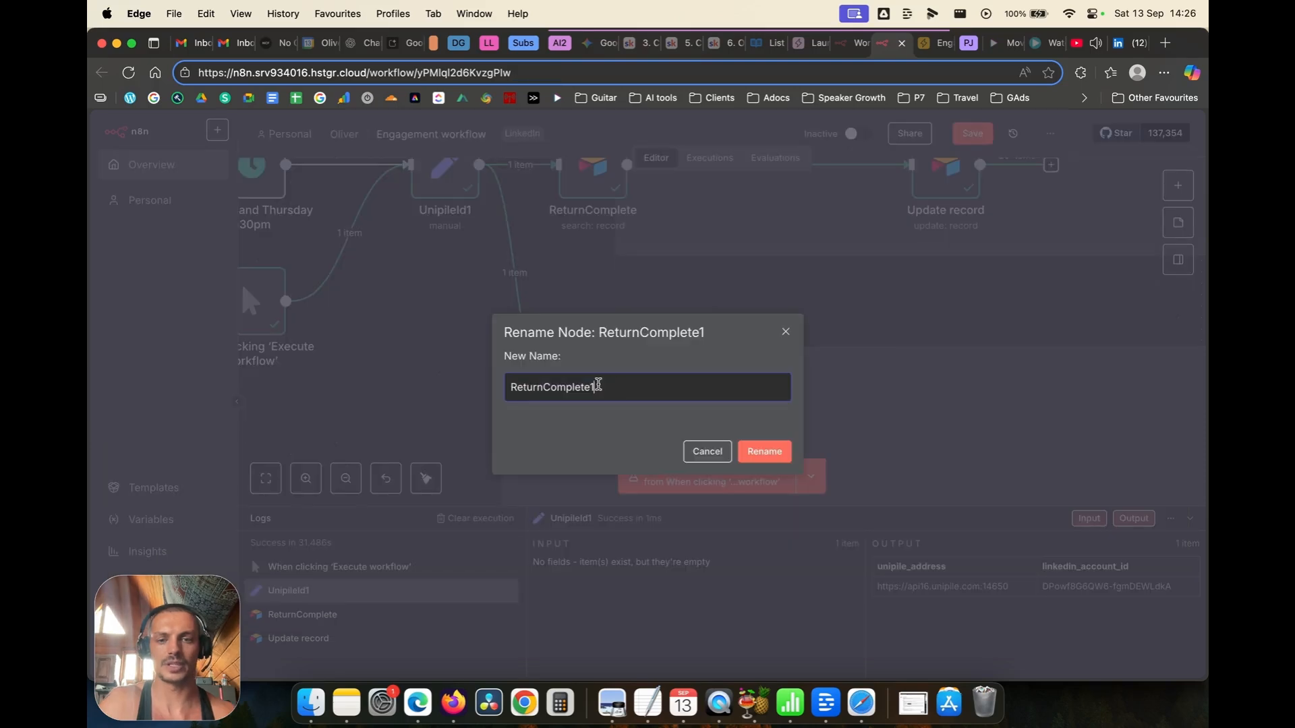
{"action": "left_click_drag", "start_coordinate": [598, 385], "coordinate": [545, 383]}
{"action": "type", "text": "enga"}
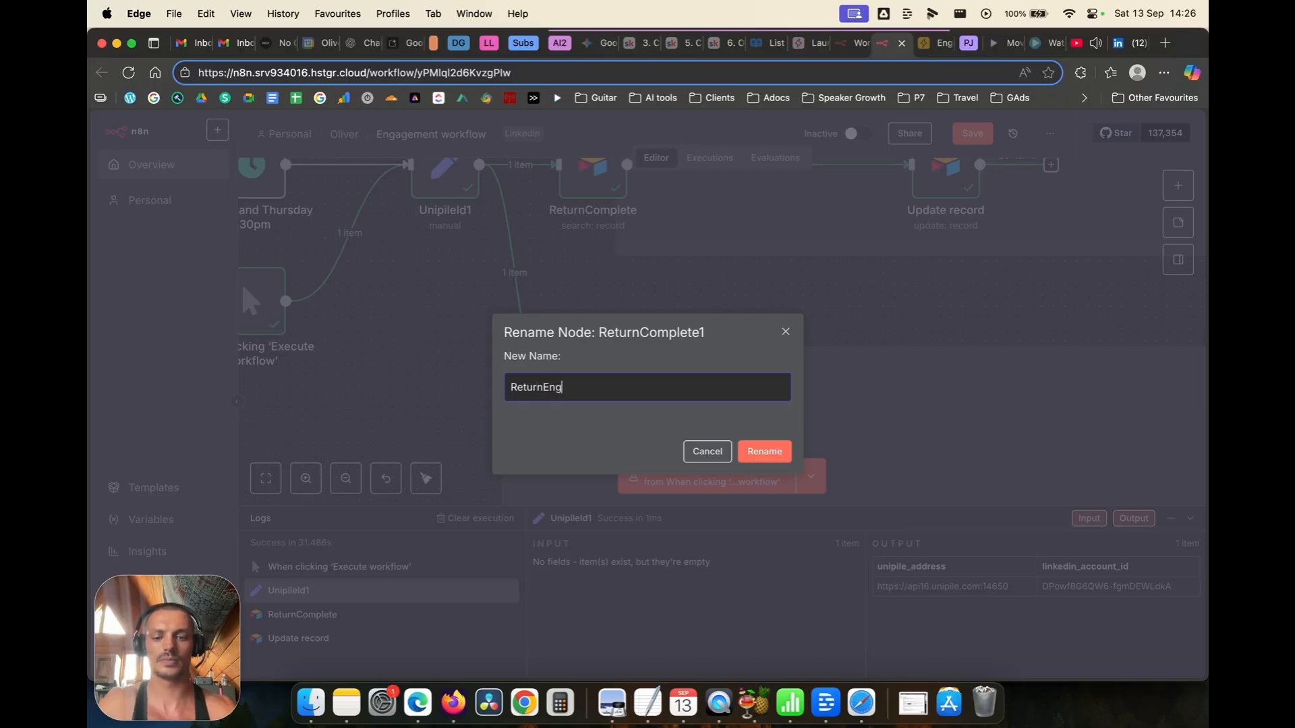
{"action": "type", "text": "age"}
{"action": "key", "text": "Return"}
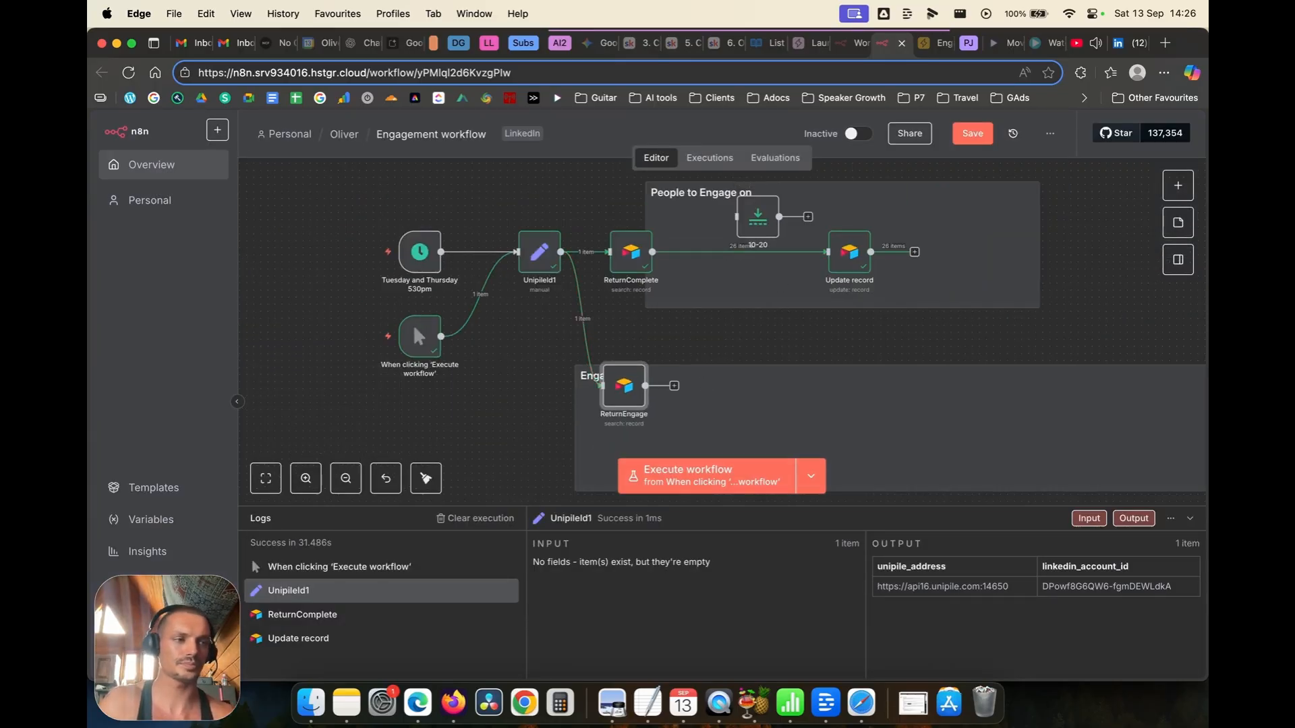
Step: Place a copy of the 10-20 limit node after ReturnEngage, deleting a stray UserId1 paste
{"action": "double_click", "coordinate": [758, 219]}
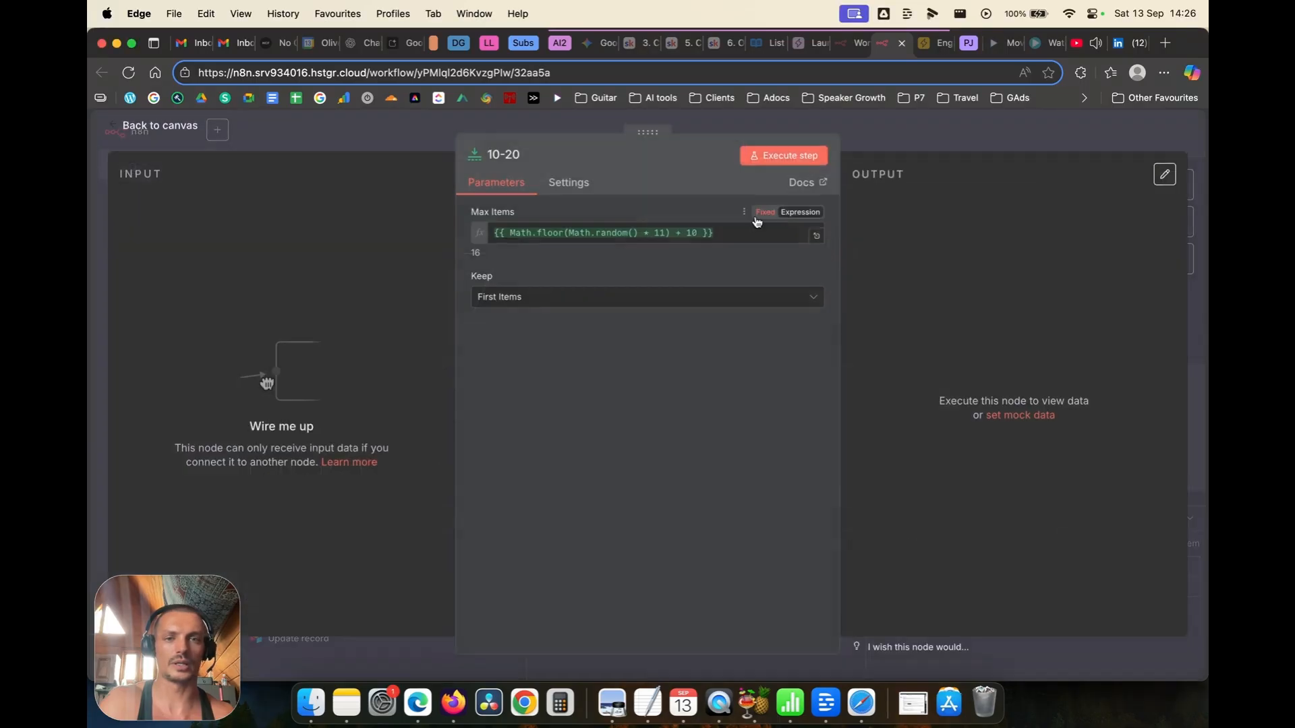
{"action": "left_click", "coordinate": [192, 128]}
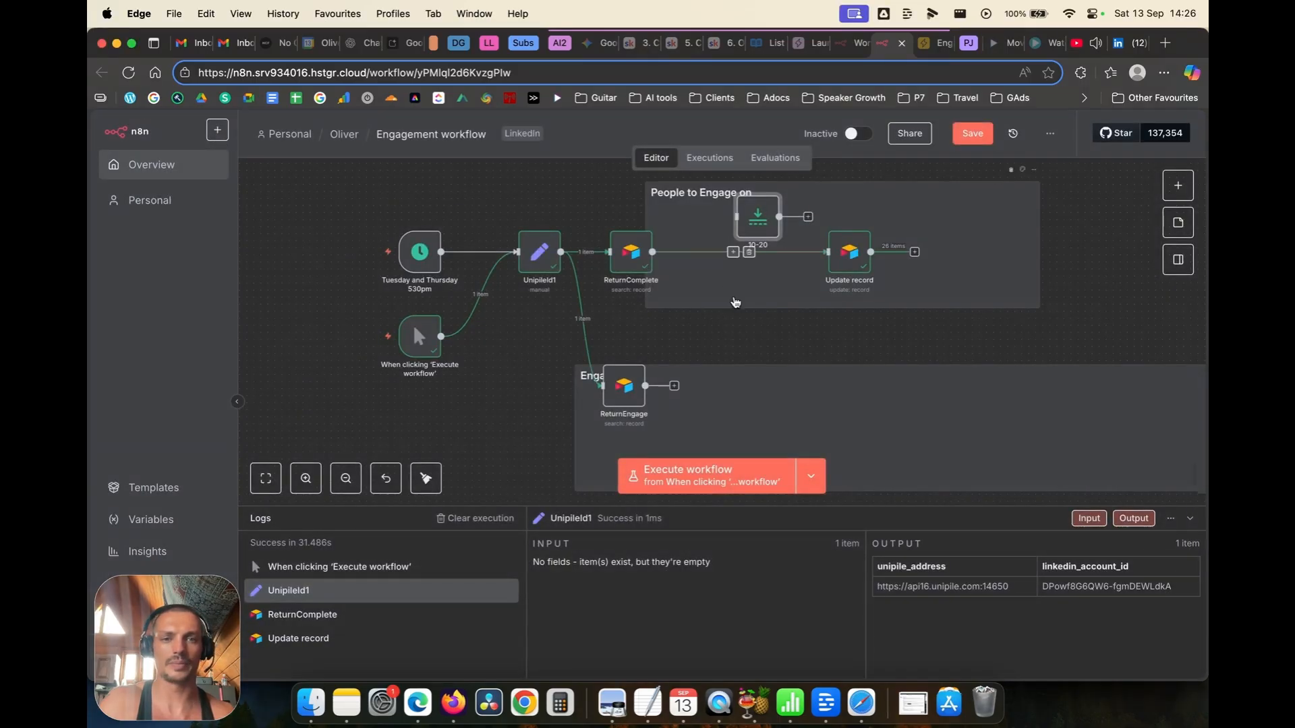
{"action": "key", "text": "super+c"}
{"action": "left_click", "coordinate": [735, 338]}
{"action": "key", "text": "super+v"}
{"action": "left_click_drag", "start_coordinate": [747, 358], "coordinate": [695, 387]}
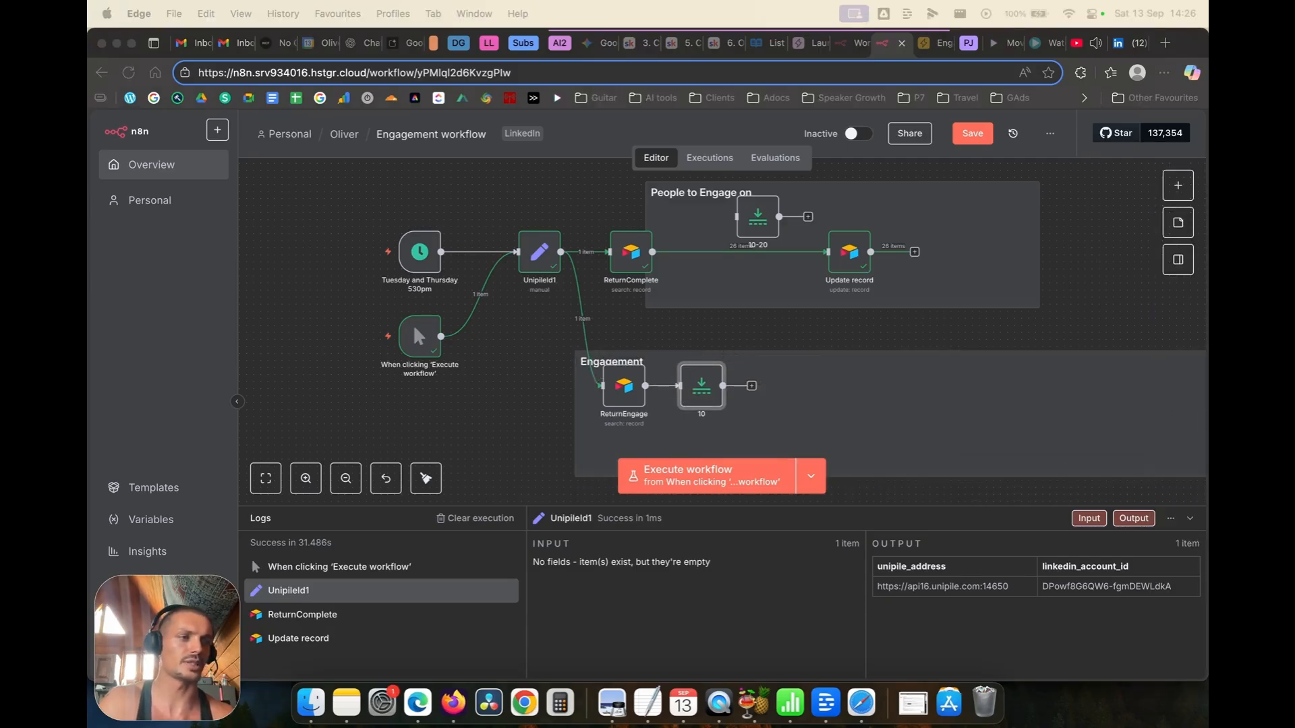
{"action": "left_click", "coordinate": [809, 367]}
{"action": "key", "text": "super+v"}
{"action": "left_click_drag", "start_coordinate": [760, 359], "coordinate": [779, 395]}
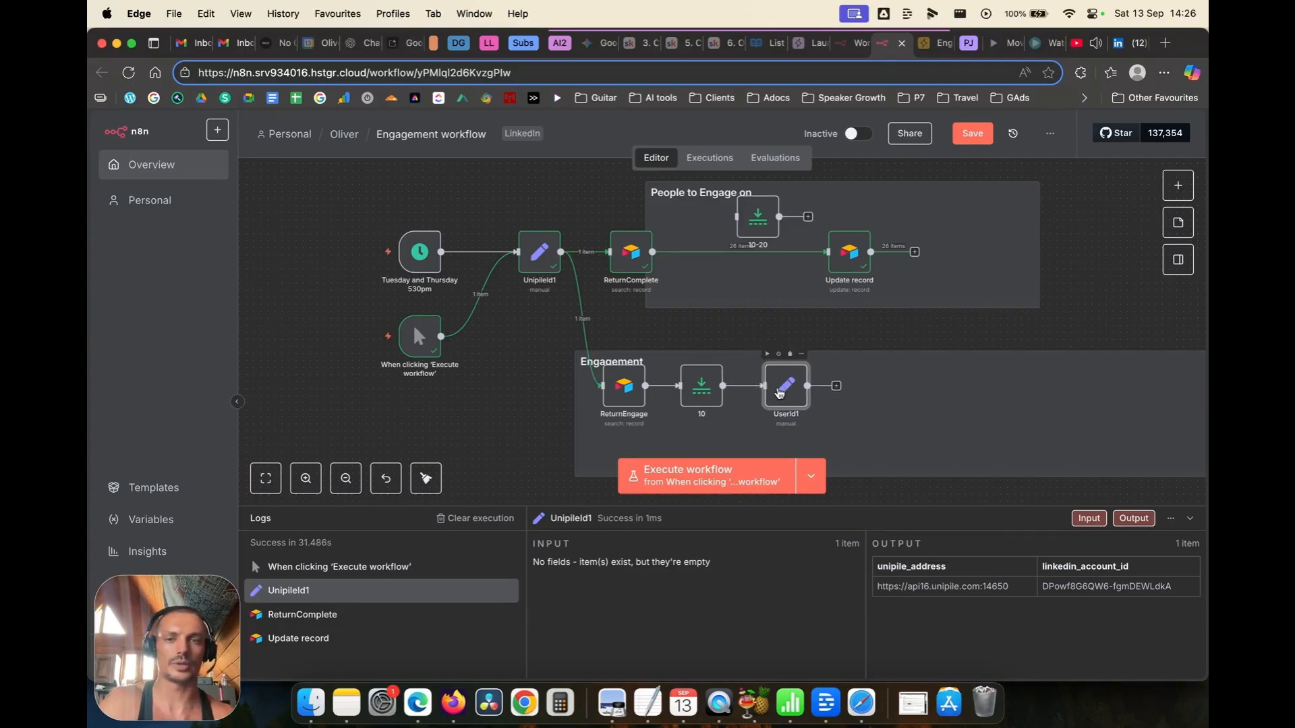
{"action": "key", "text": "Delete"}
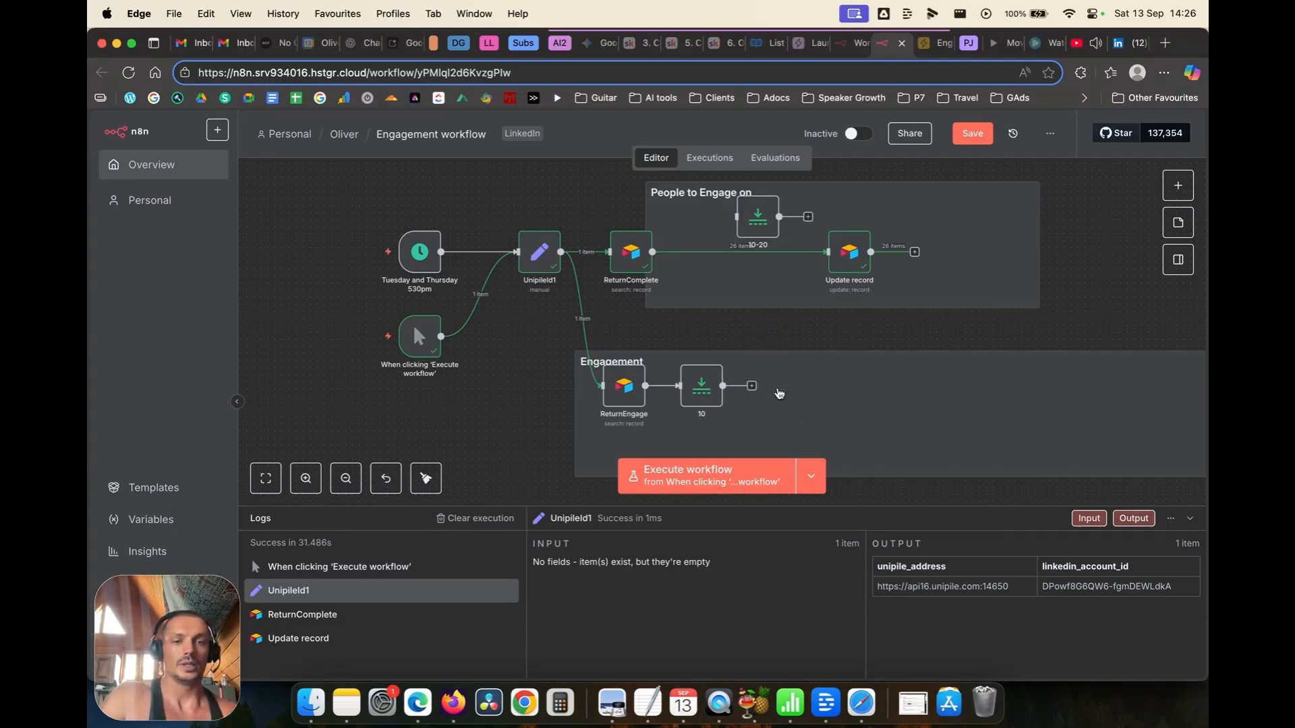
Step: Add an Edit Fields node after node 10 with one new field
{"action": "key", "text": "Tab"}
{"action": "type", "text": "eidt"}
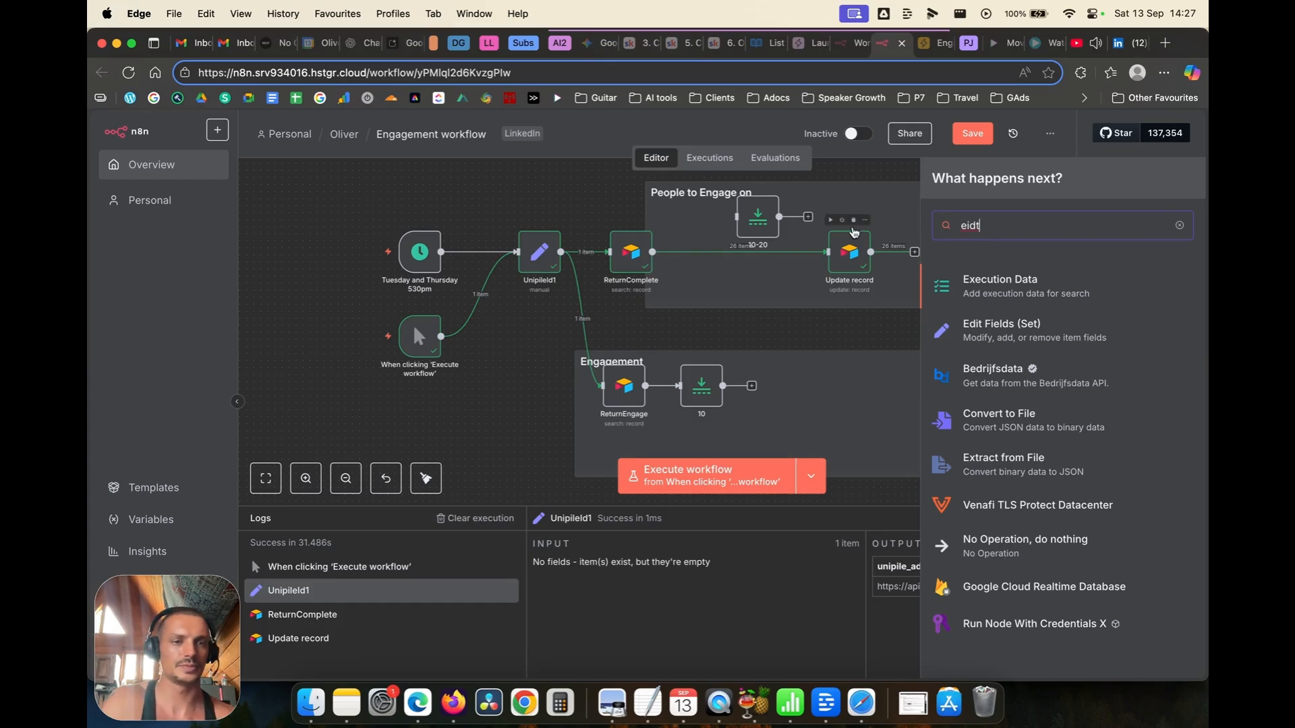
{"action": "left_click", "coordinate": [968, 334]}
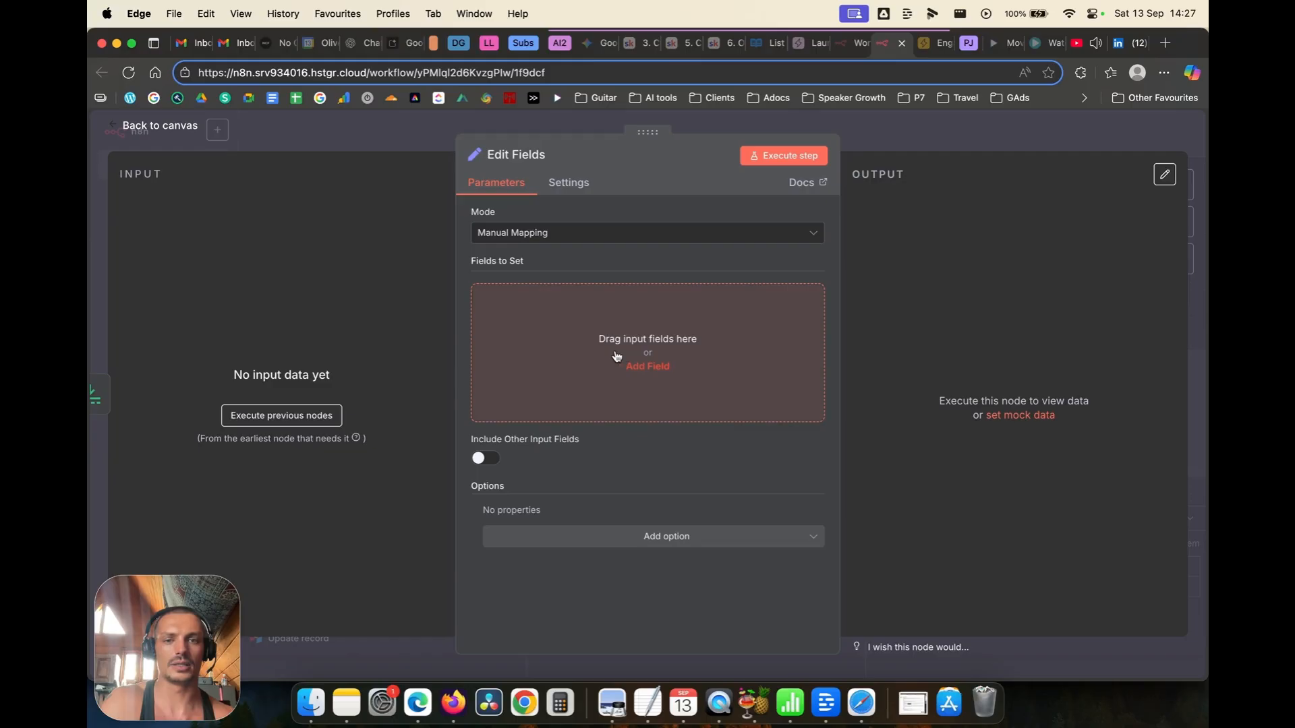
{"action": "left_click", "coordinate": [579, 338]}
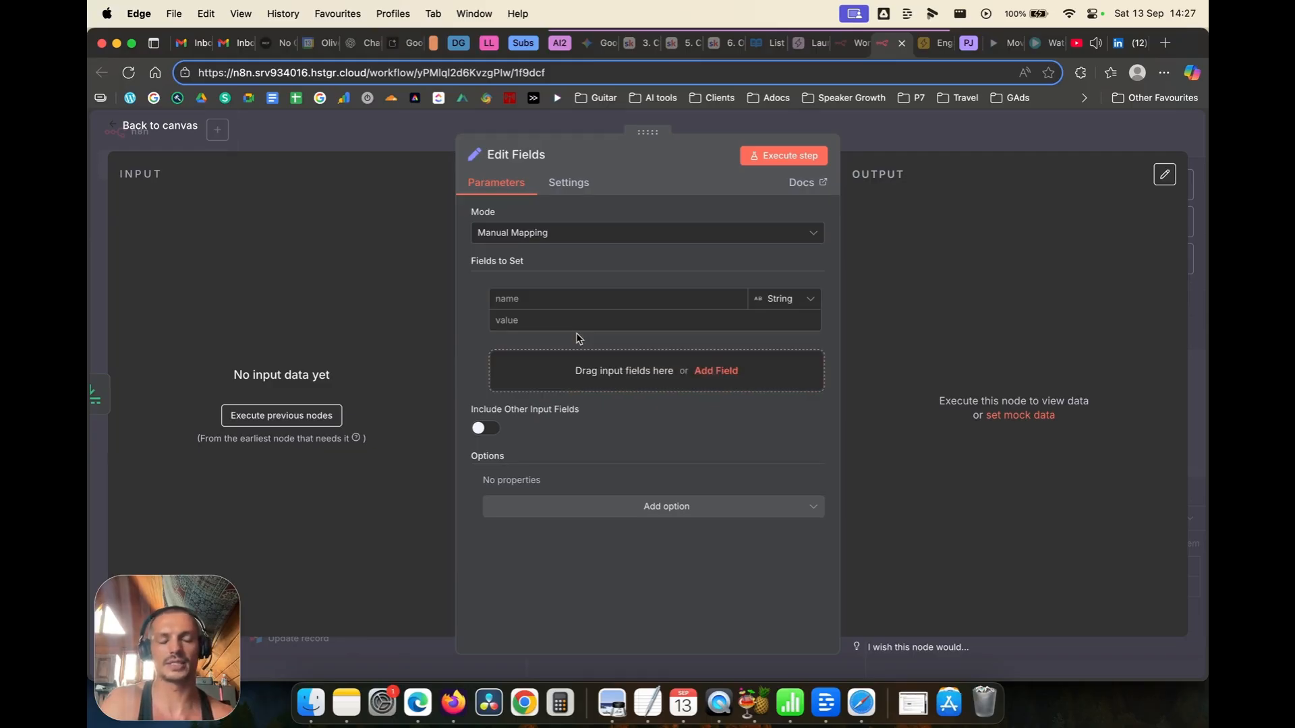
{"action": "left_click", "coordinate": [180, 128]}
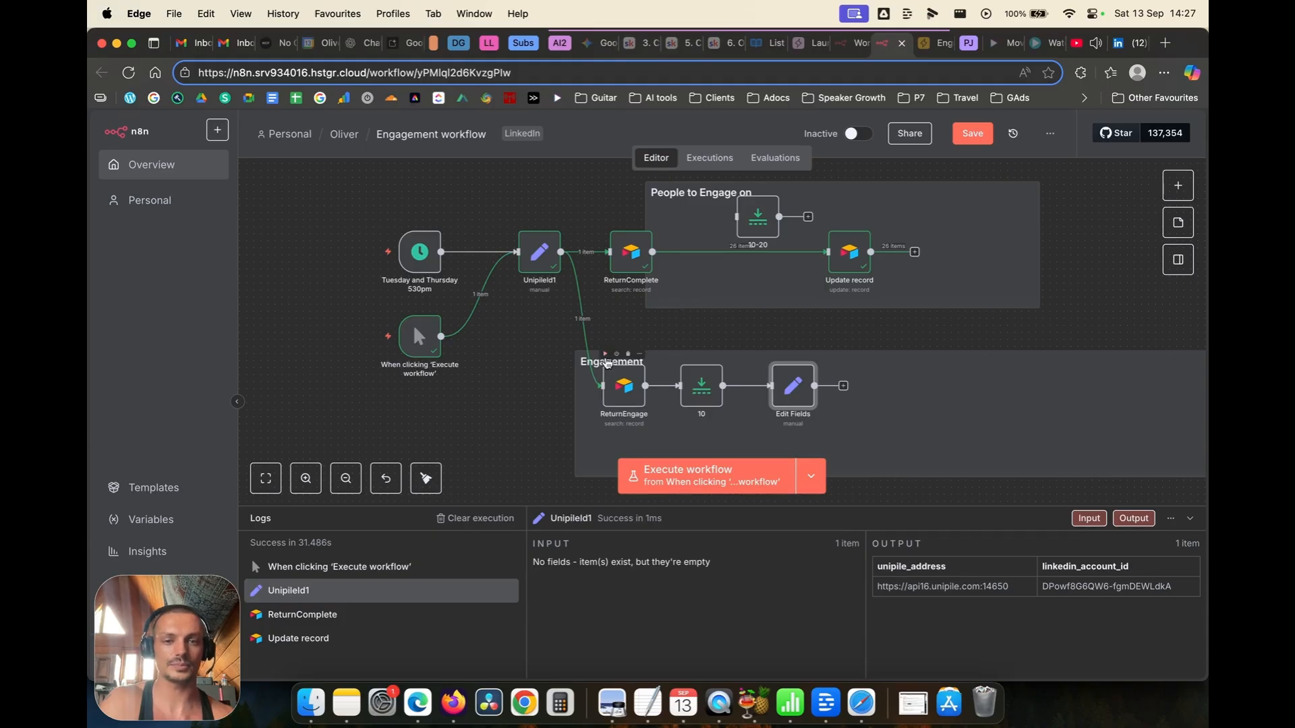
Step: Run the Engagement branch and change node 10's Max Items to Math.floor(Math.random() * 11) + 1
{"action": "left_click", "coordinate": [606, 355]}
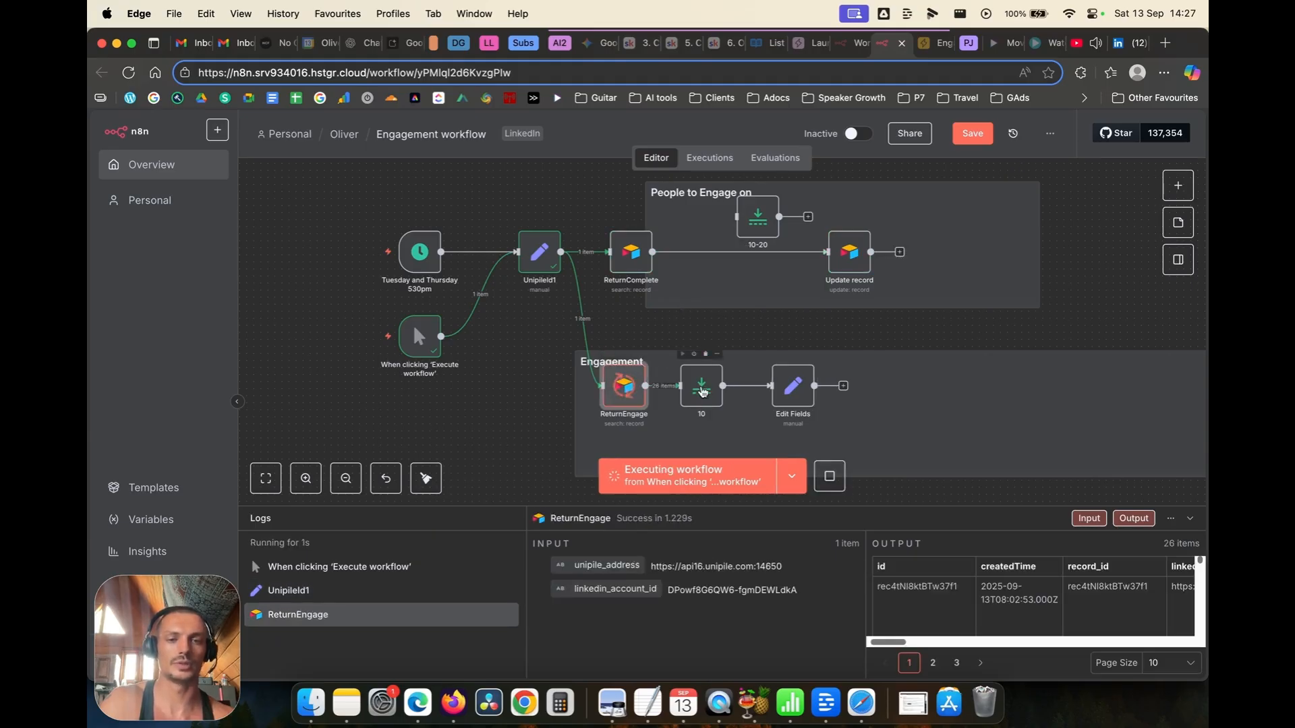
{"action": "double_click", "coordinate": [702, 388]}
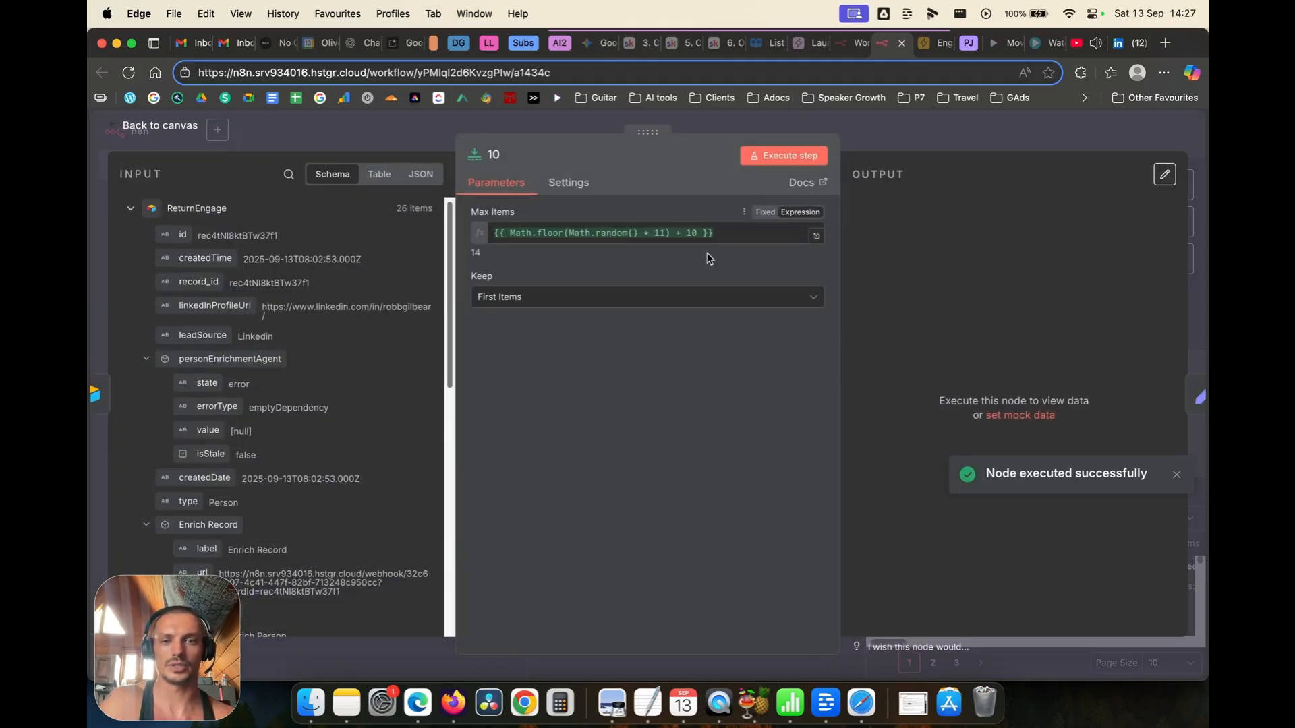
{"action": "left_click", "coordinate": [696, 238]}
{"action": "key", "text": "BackSpace"}
{"action": "key", "text": "BackSpace"}
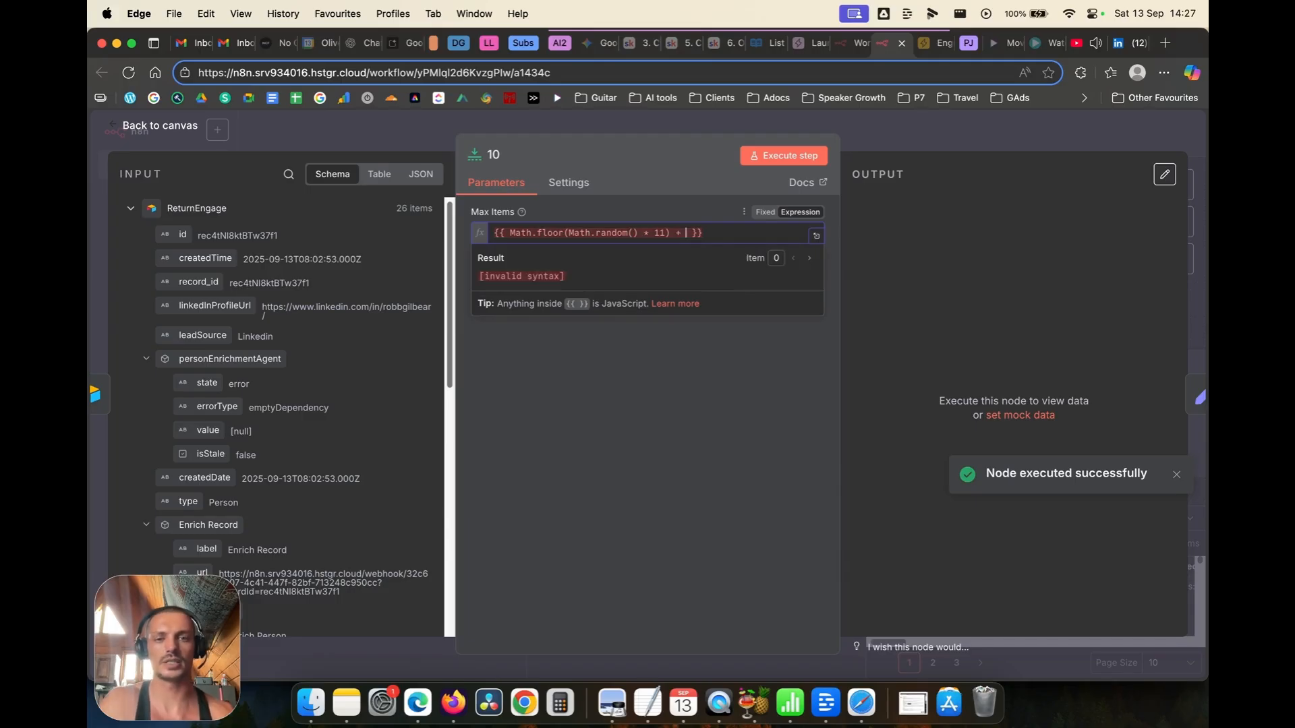
{"action": "key", "text": "BackSpace"}
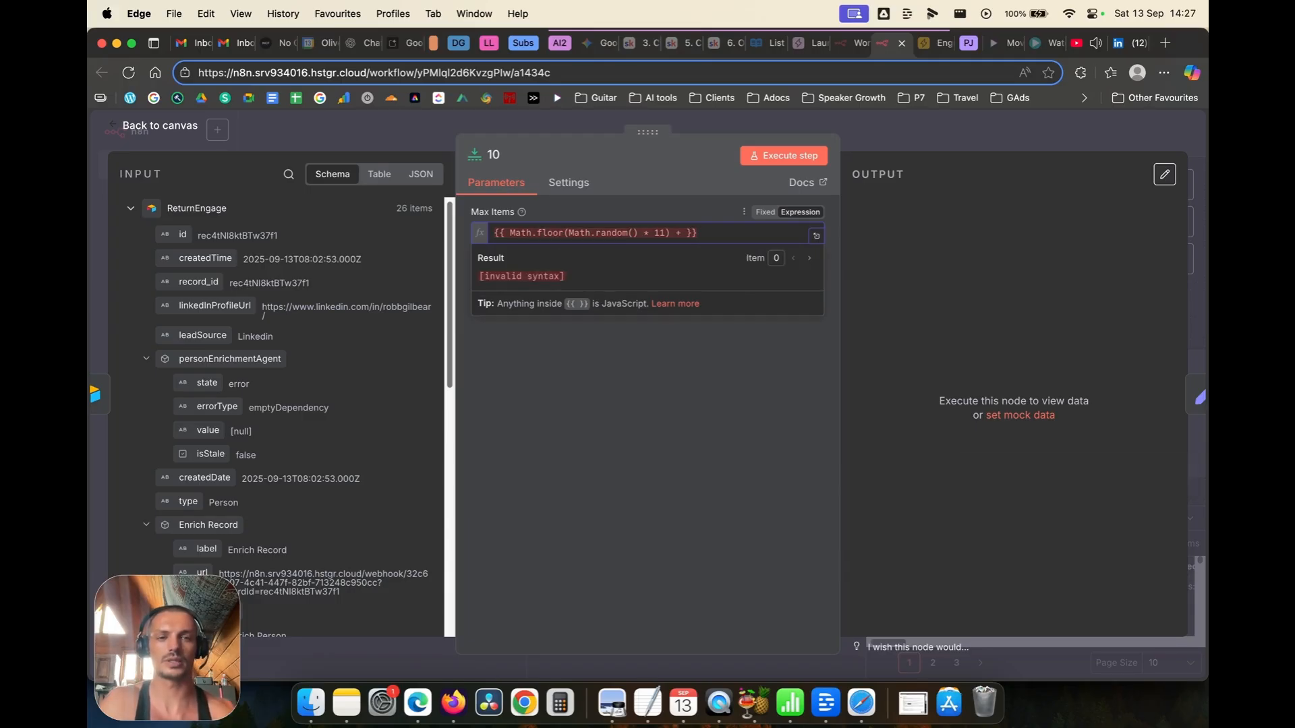
{"action": "type", "text": "1"}
{"action": "left_click", "coordinate": [626, 189]}
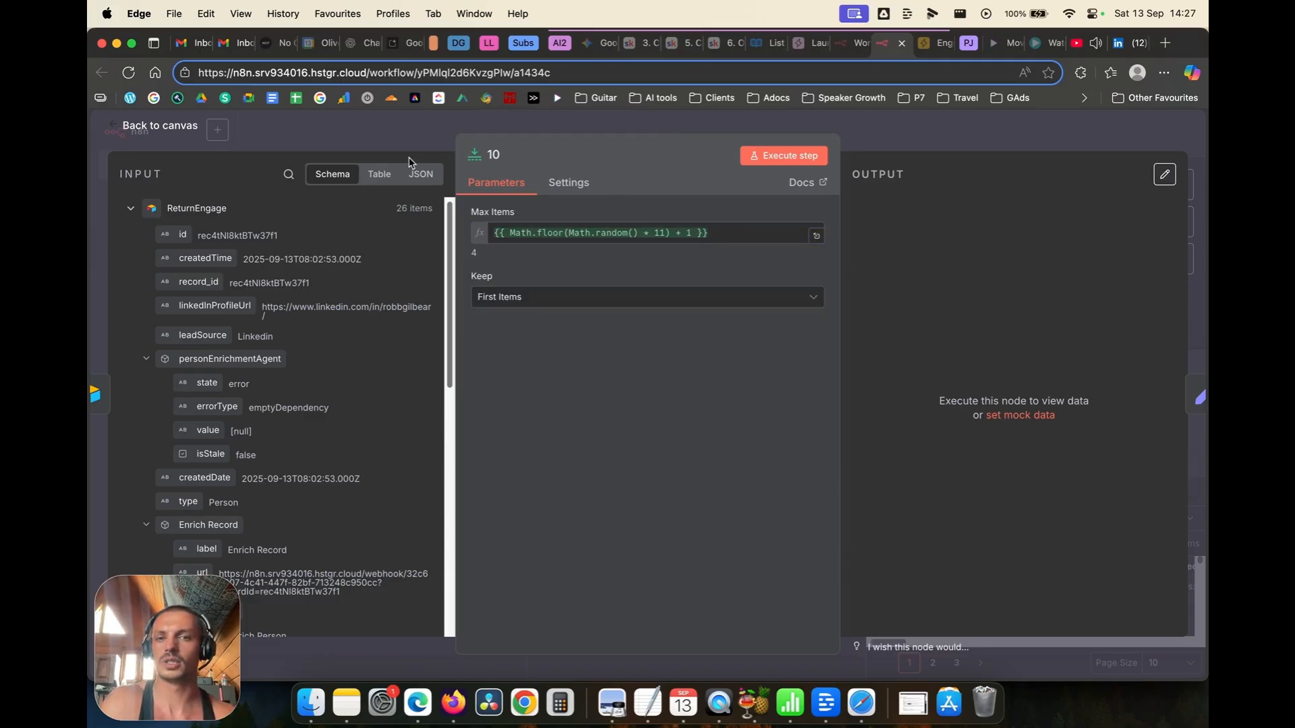
{"action": "key", "text": "Escape"}
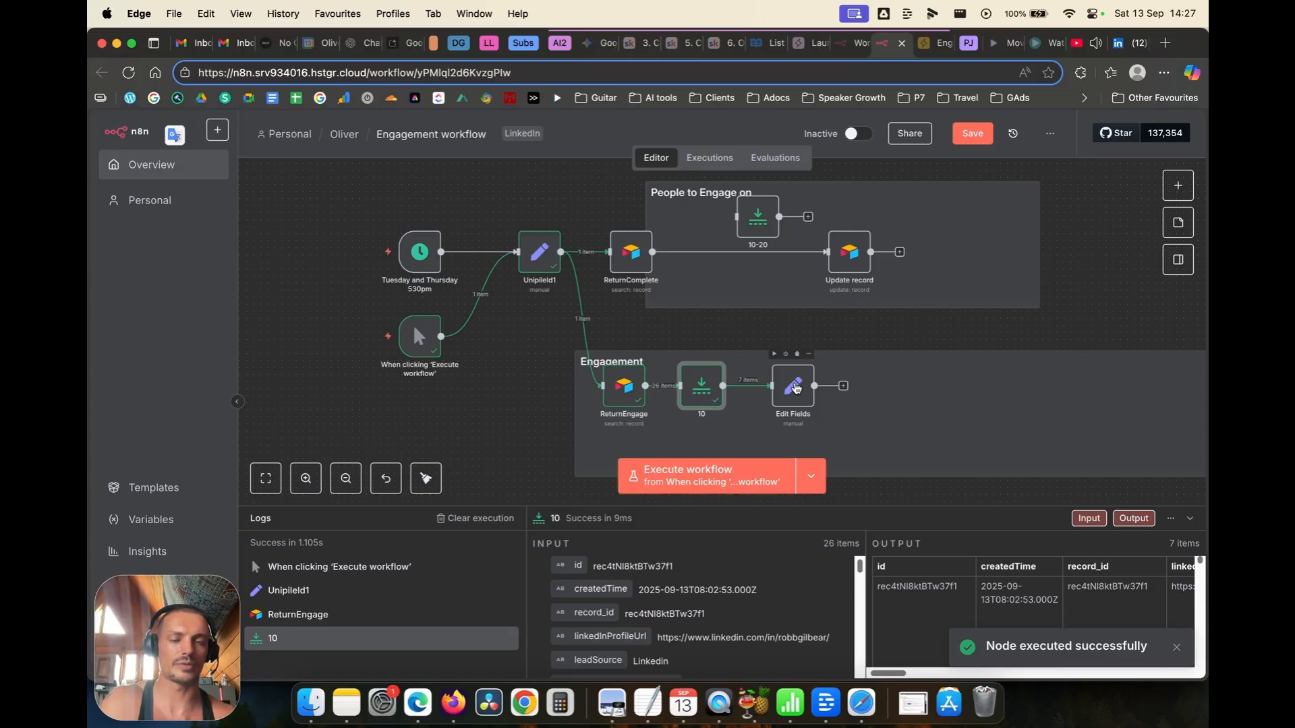
Step: Add a linkedin_user_identifier field in Edit Fields, mapped from linkedInProfileUrl
{"action": "double_click", "coordinate": [796, 387]}
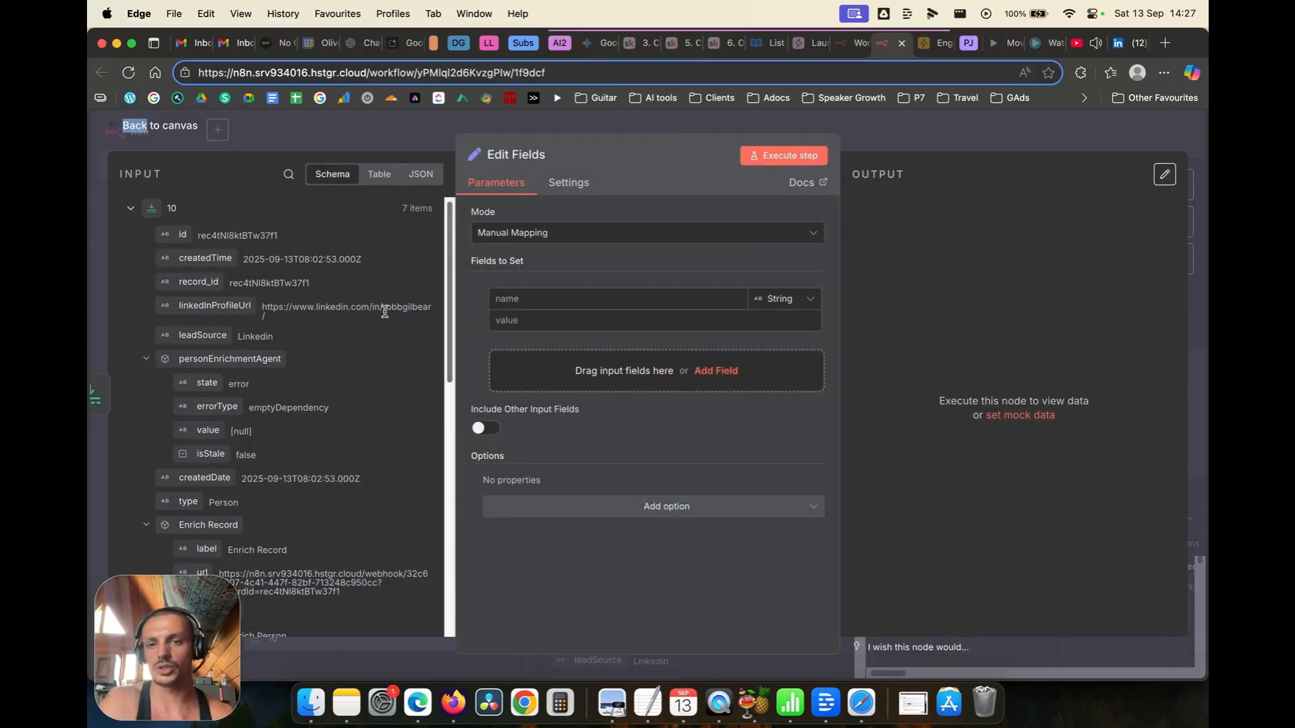
{"action": "left_click_drag", "start_coordinate": [383, 308], "coordinate": [408, 310]}
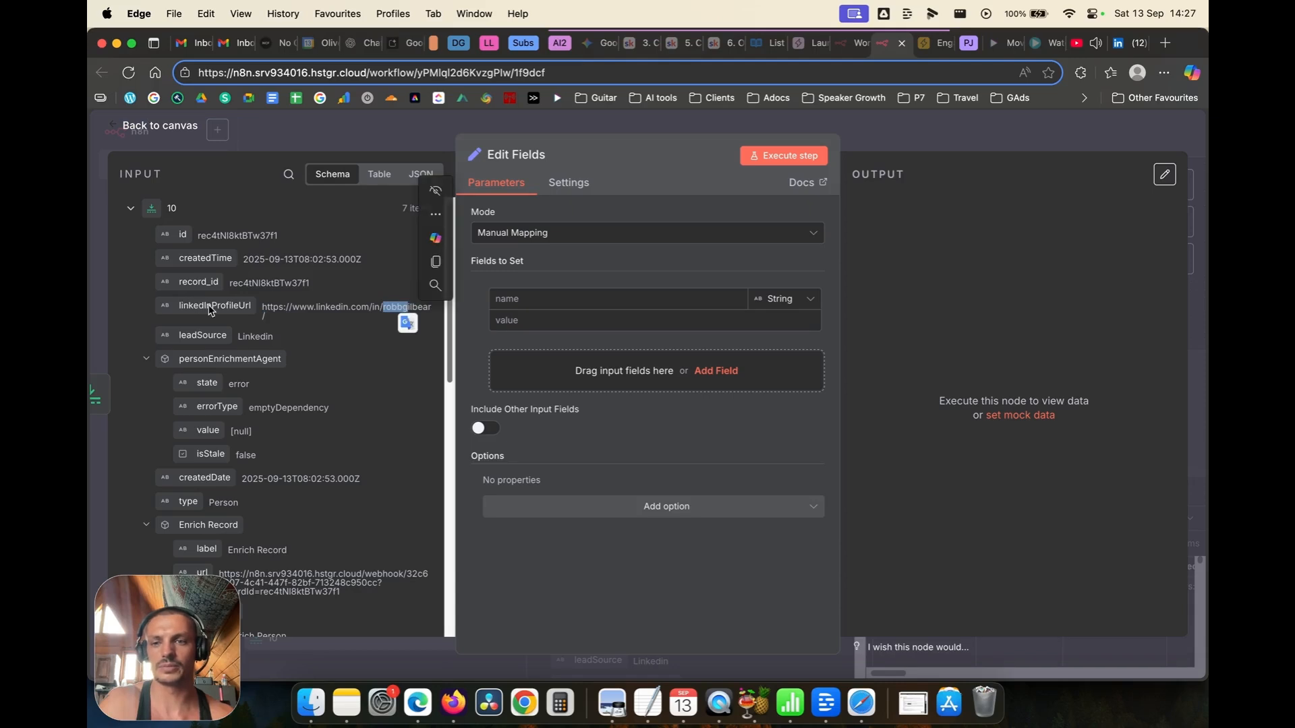
{"action": "left_click_drag", "start_coordinate": [210, 311], "coordinate": [524, 321]}
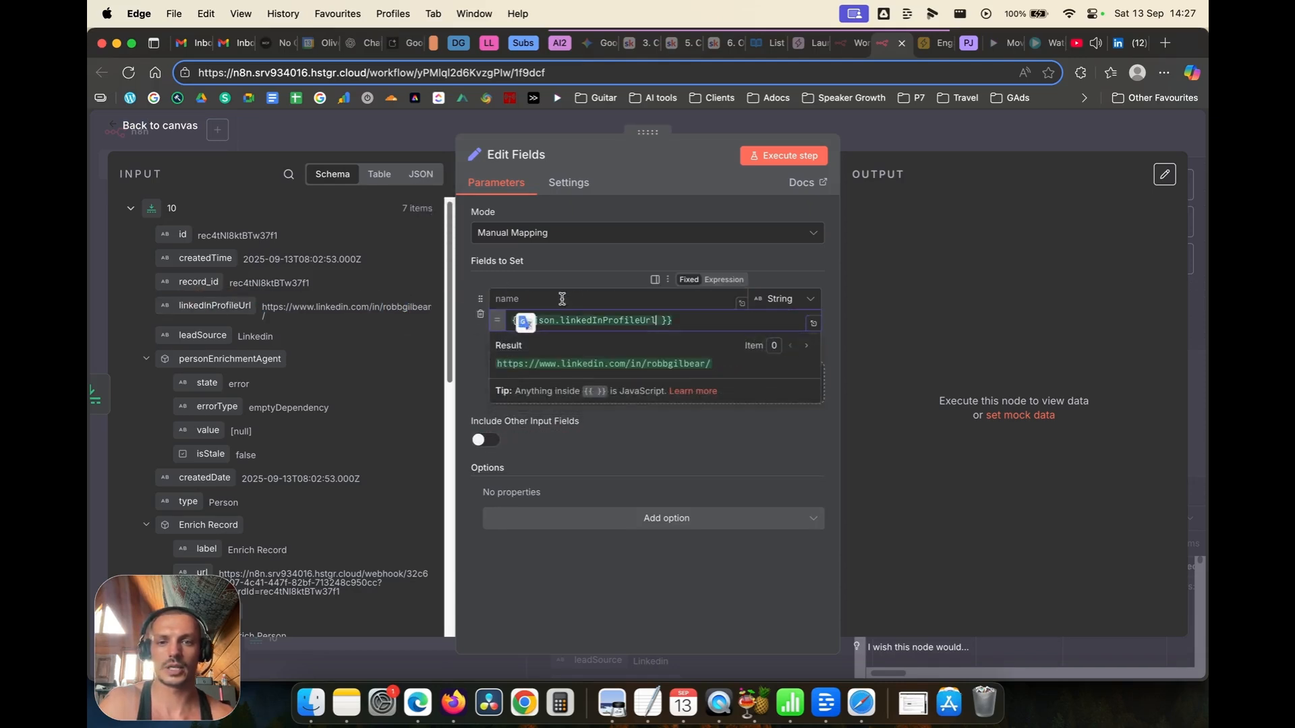
{"action": "left_click", "coordinate": [587, 298]}
{"action": "type", "text": "Li"}
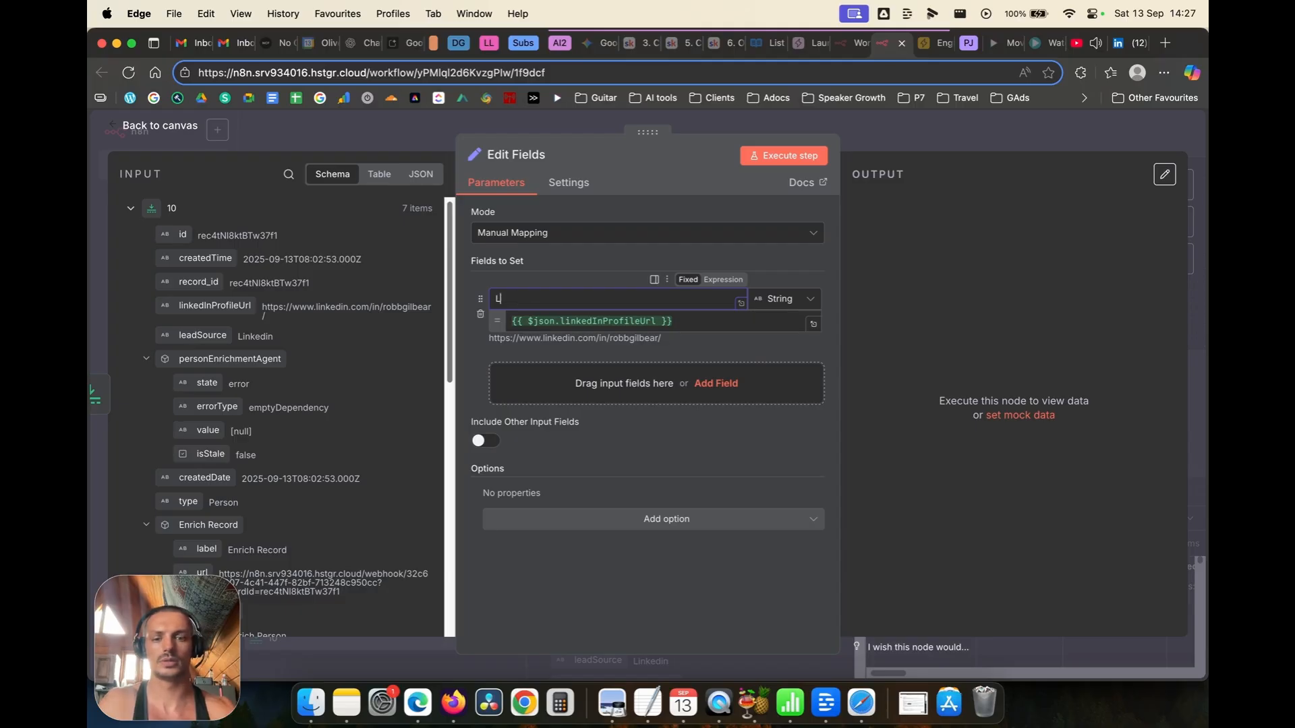
{"action": "key", "text": "BackSpace"}
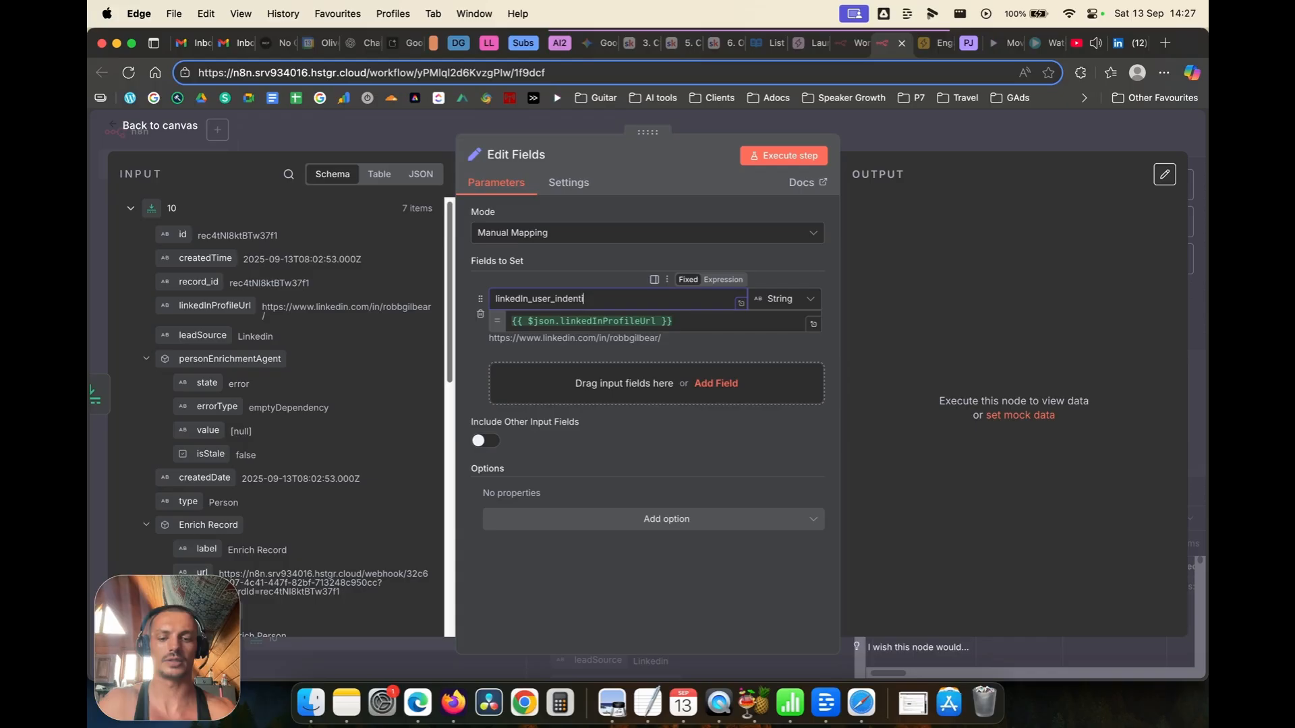
{"action": "left_click", "coordinate": [467, 350]}
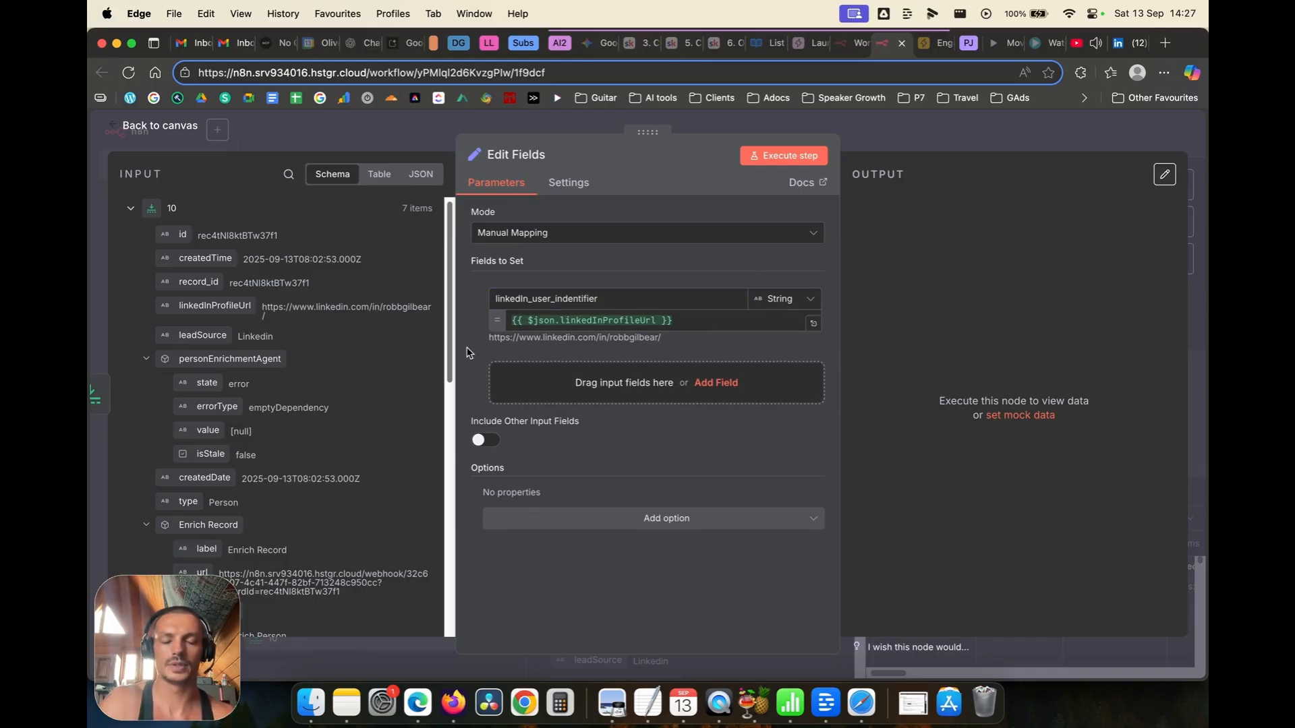
{"action": "left_click", "coordinate": [711, 319]}
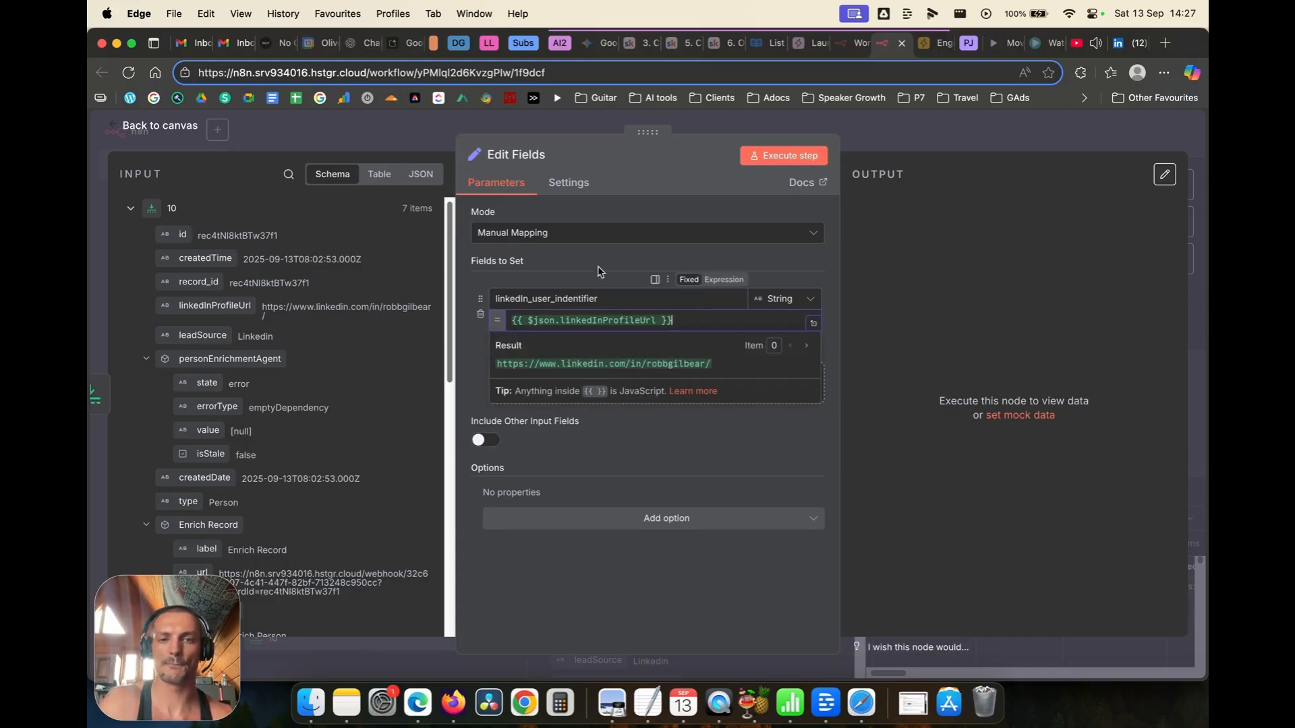
{"action": "left_click", "coordinate": [483, 294]}
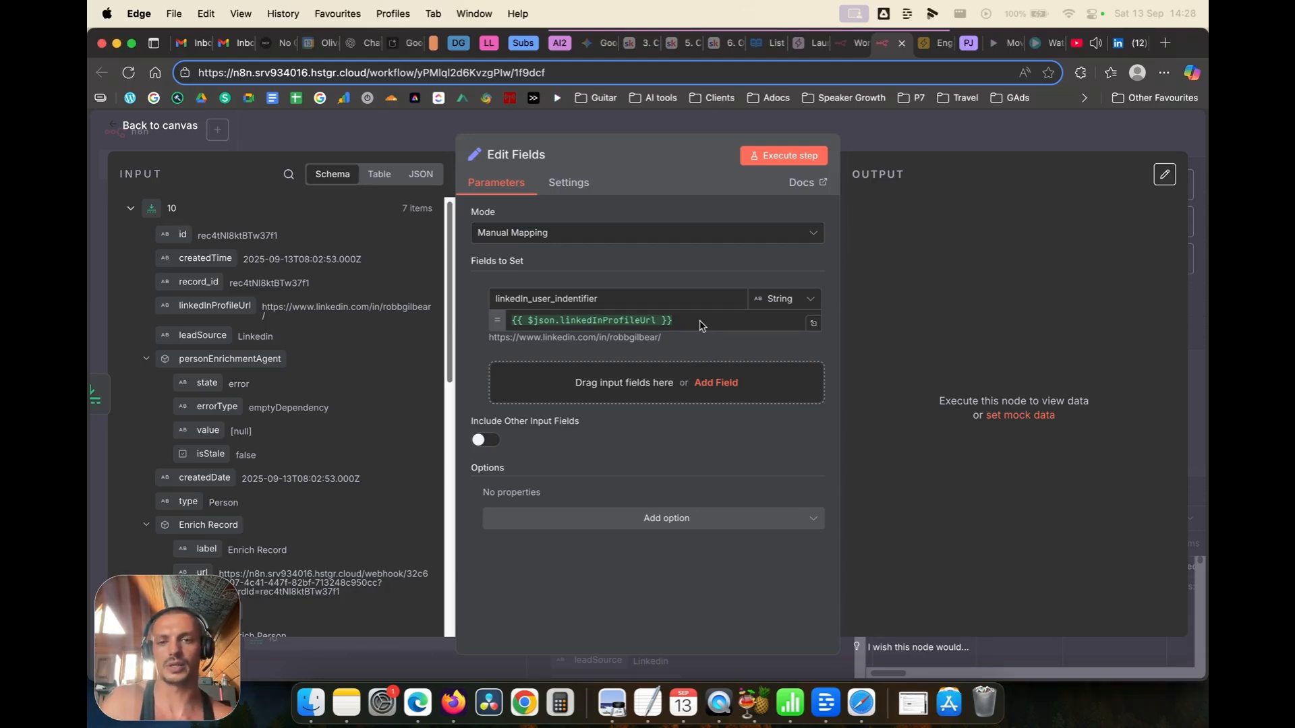
{"action": "left_click", "coordinate": [702, 322]}
{"action": "left_click_drag", "start_coordinate": [681, 321], "coordinate": [510, 320]}
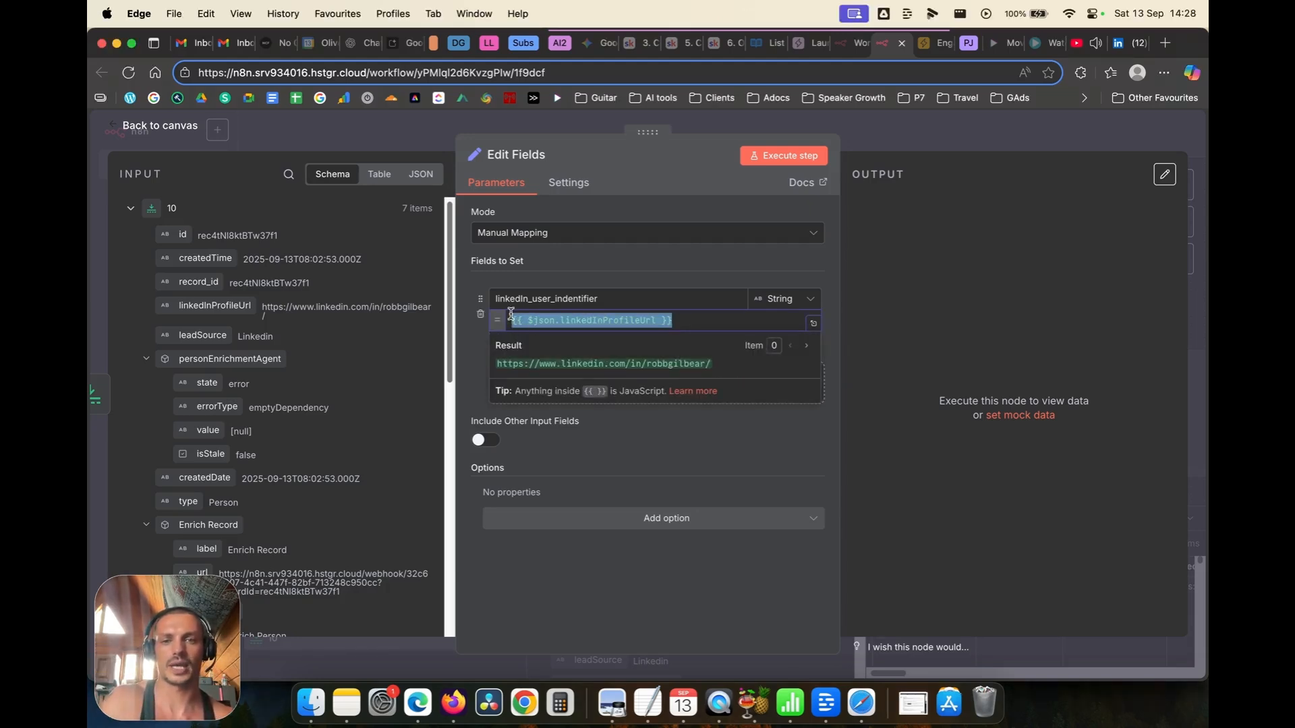
{"action": "type", "text": "{{ $json.linkedInProfileUrl.match(/\\/in\\/([^\\/\\?]+)/)?.[1] || '' }}"}
{"action": "left_click", "coordinate": [481, 344]}
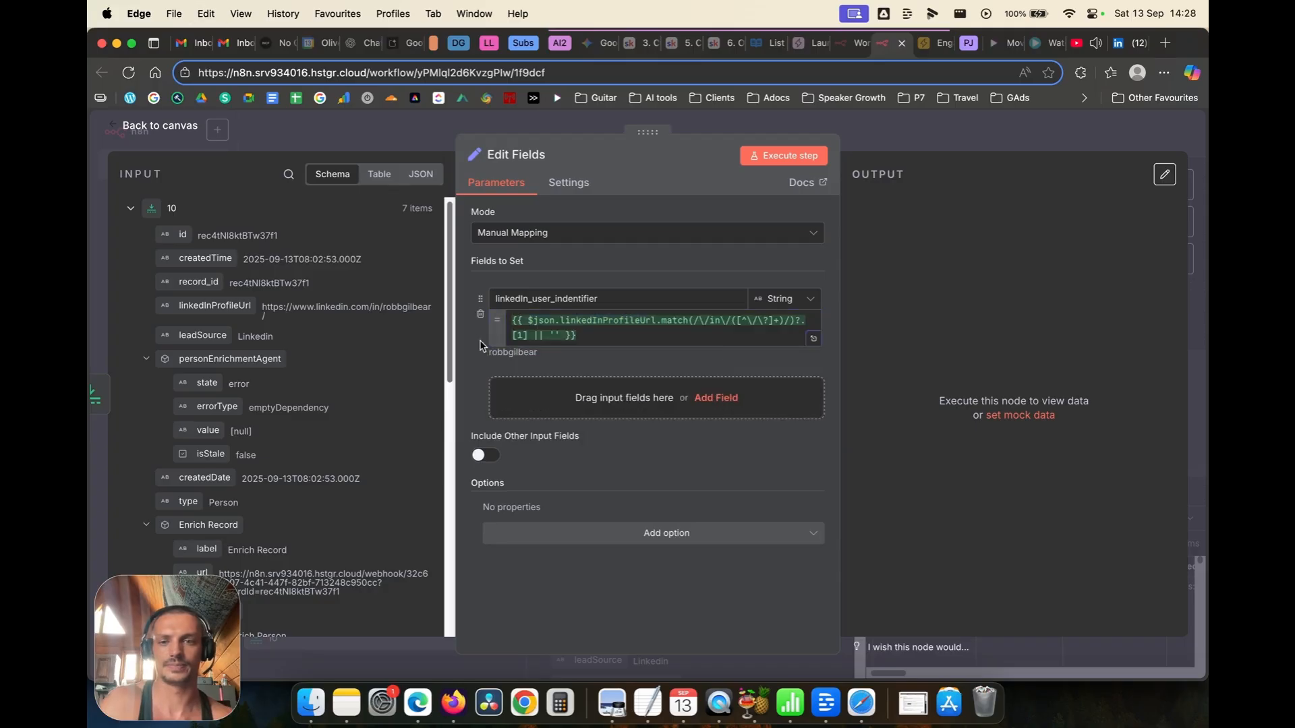
{"action": "left_click_drag", "start_coordinate": [487, 351], "coordinate": [537, 358]}
{"action": "left_click", "coordinate": [535, 367]}
{"action": "left_click", "coordinate": [769, 155]}
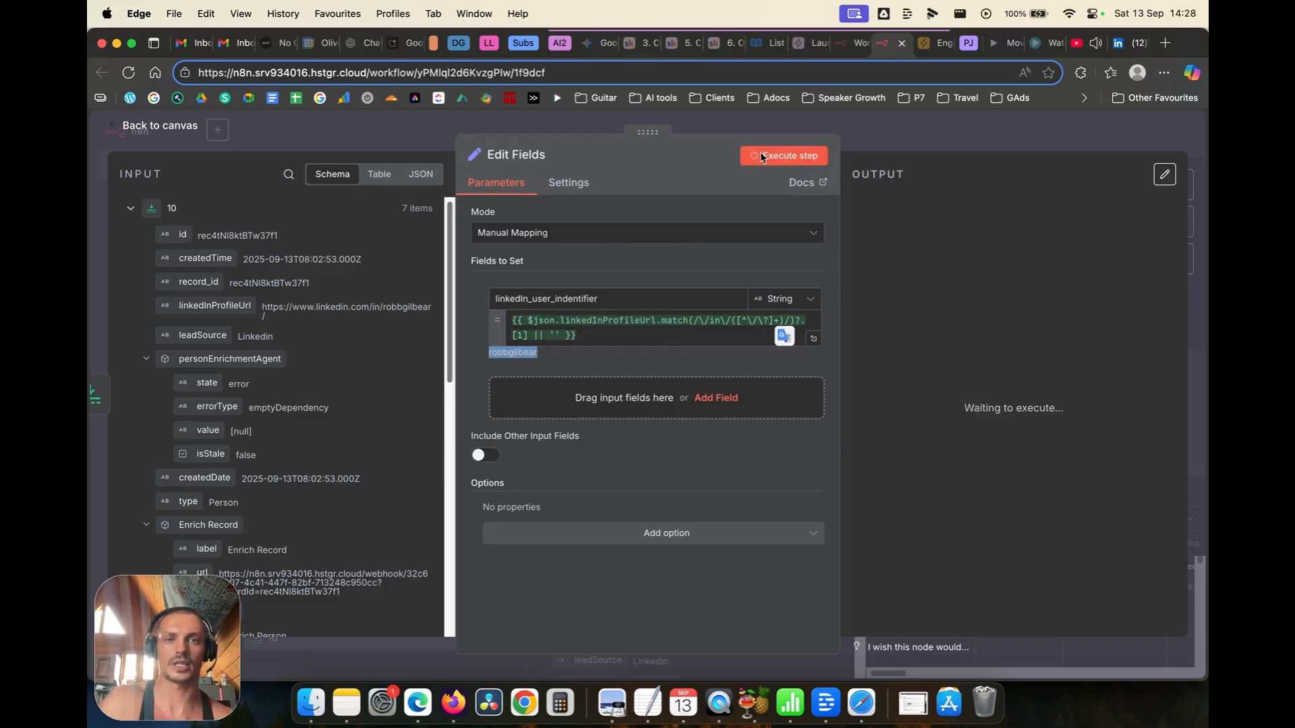
{"action": "left_click", "coordinate": [143, 127]}
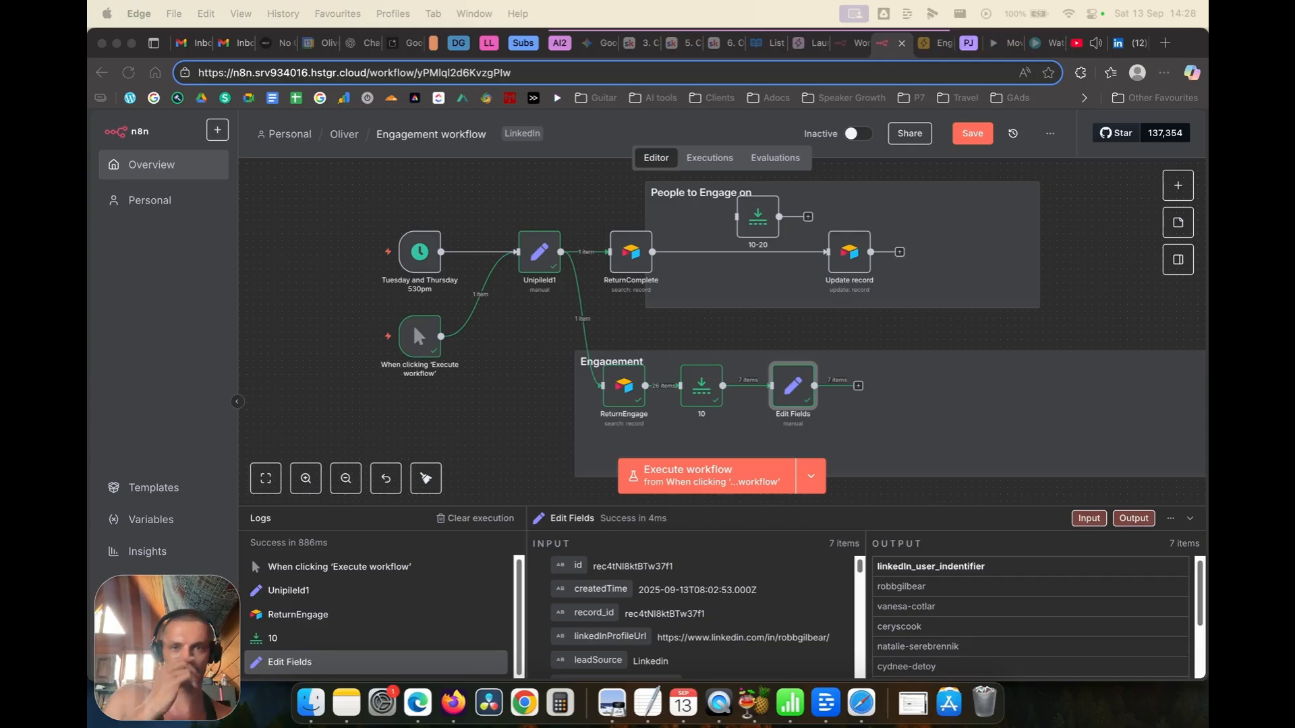
{"action": "left_click", "coordinate": [574, 45]}
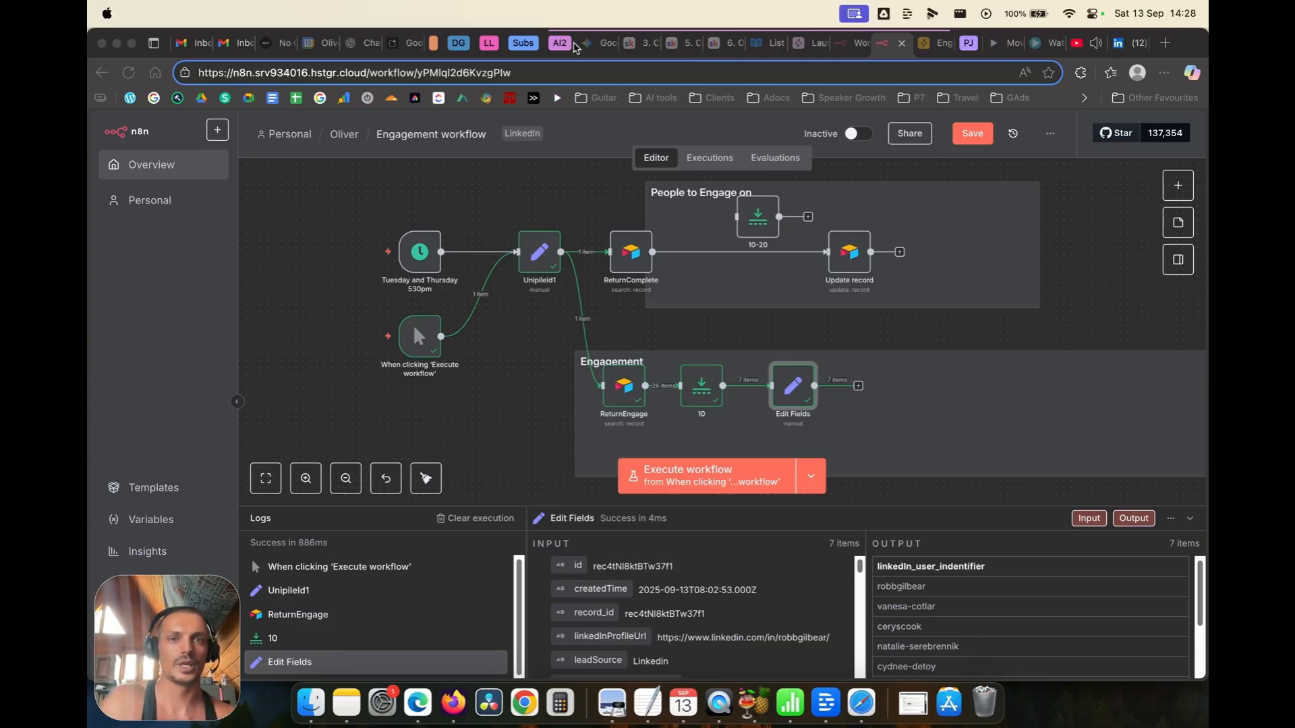
Step: Open the Retrieve a profile endpoint under Users in the Unipile API Reference
{"action": "left_click", "coordinate": [758, 45]}
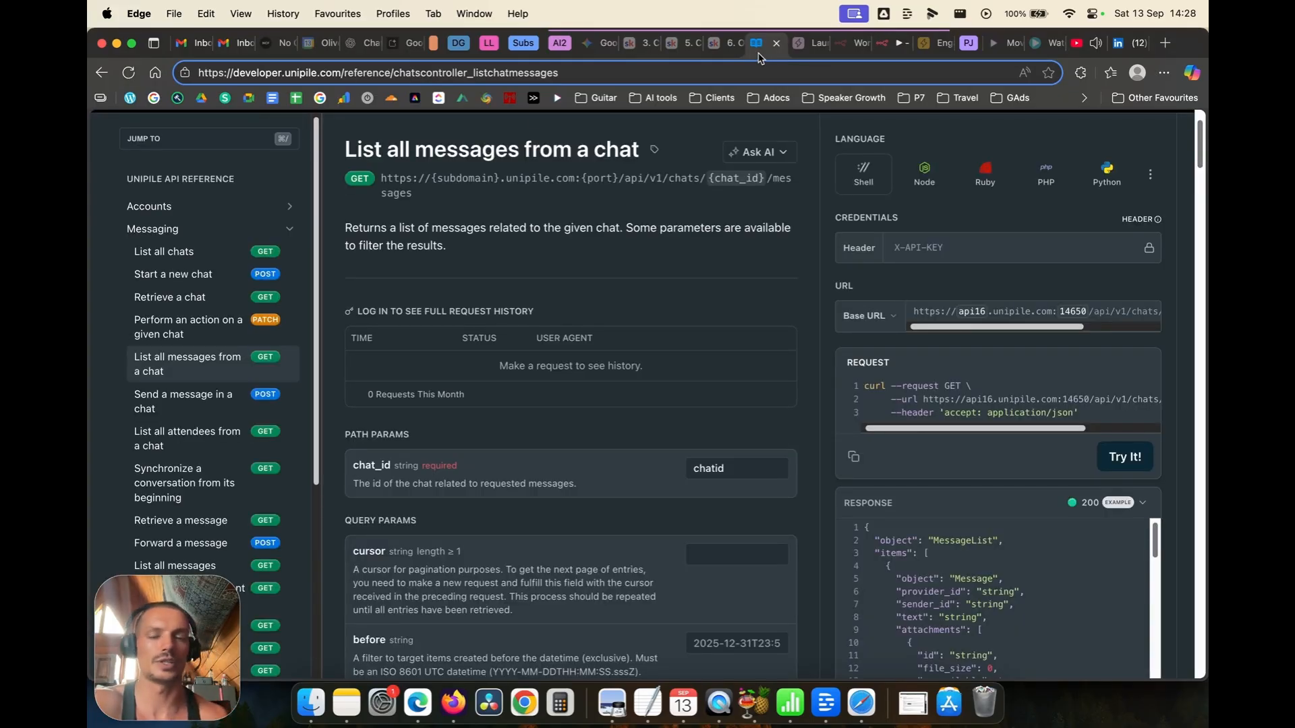
{"action": "left_click", "coordinate": [255, 228]}
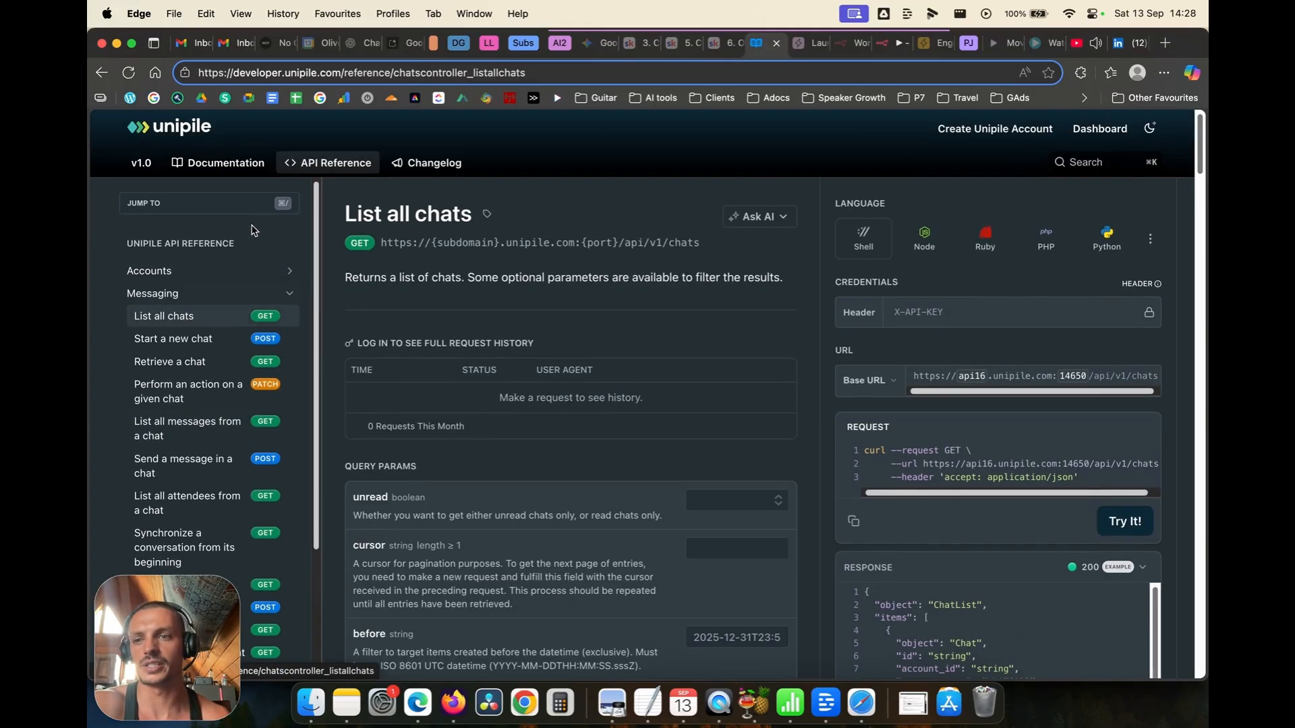
{"action": "left_click", "coordinate": [288, 297]}
{"action": "left_click", "coordinate": [297, 316]}
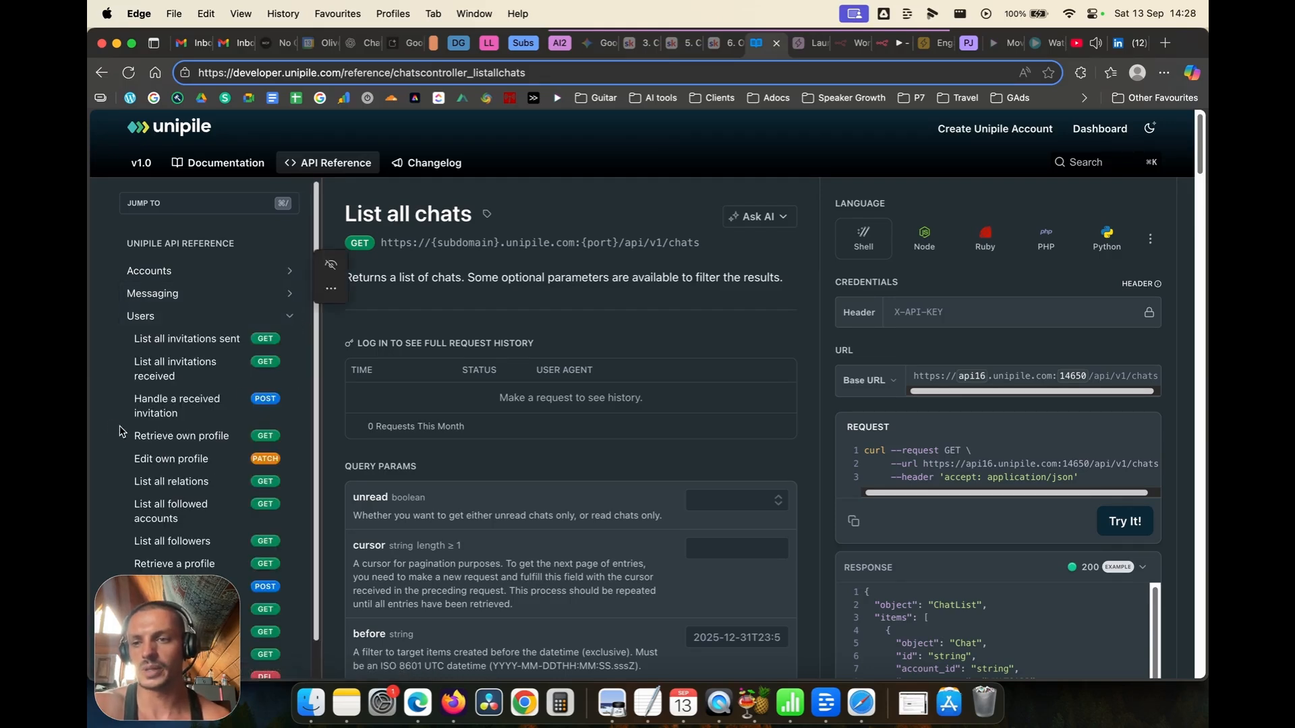
{"action": "scroll", "coordinate": [162, 425], "scroll_direction": "down", "scroll_amount": 1}
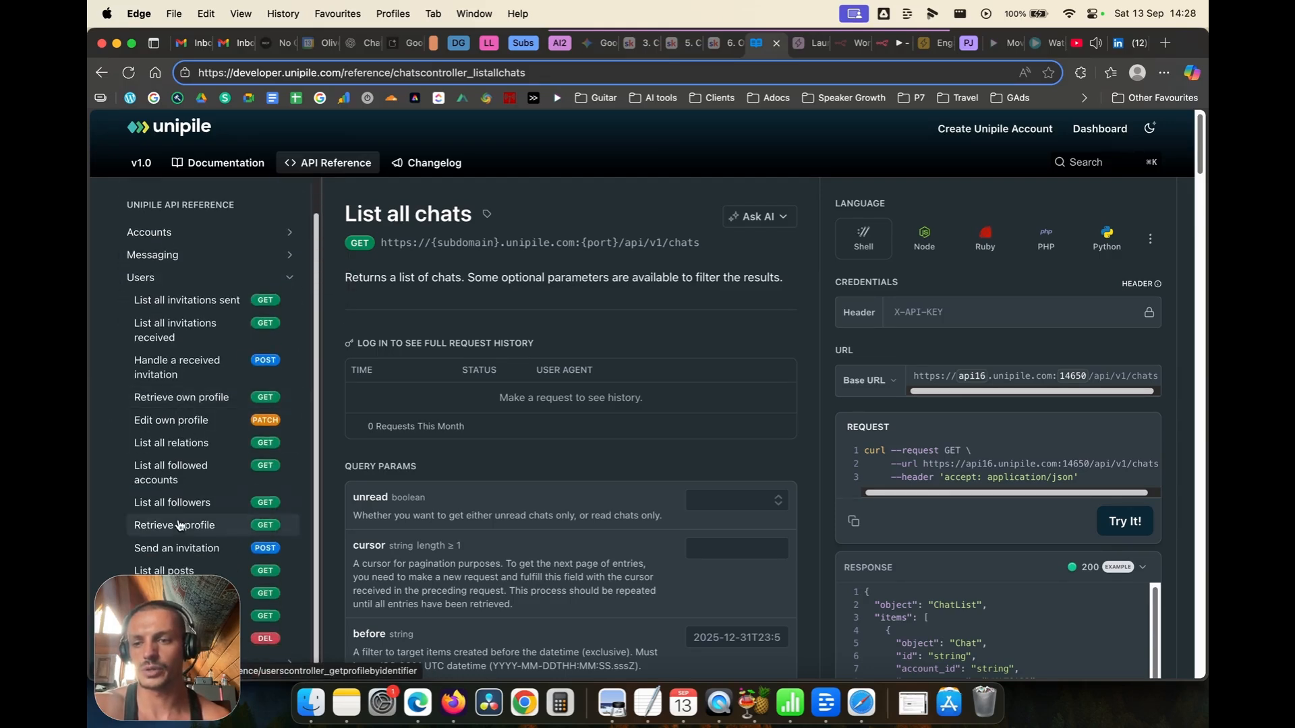
{"action": "left_click", "coordinate": [178, 526]}
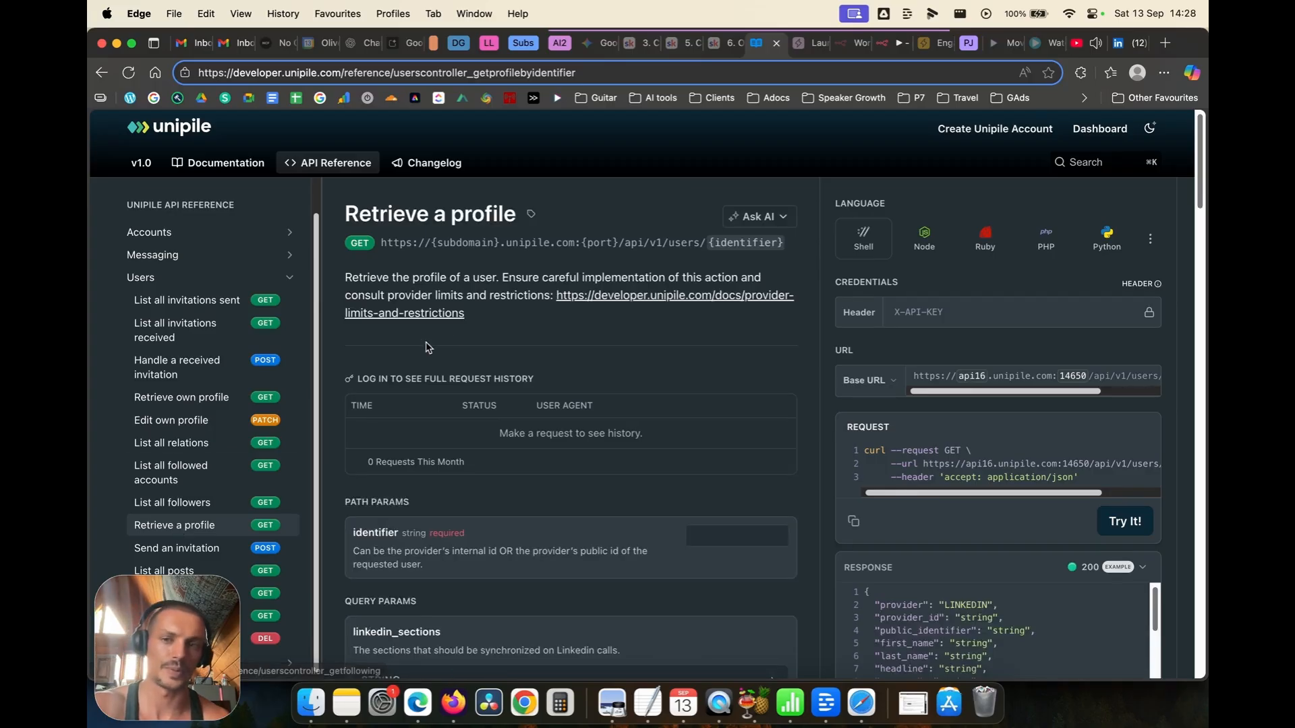
{"action": "scroll", "coordinate": [650, 363], "scroll_direction": "down", "scroll_amount": 3}
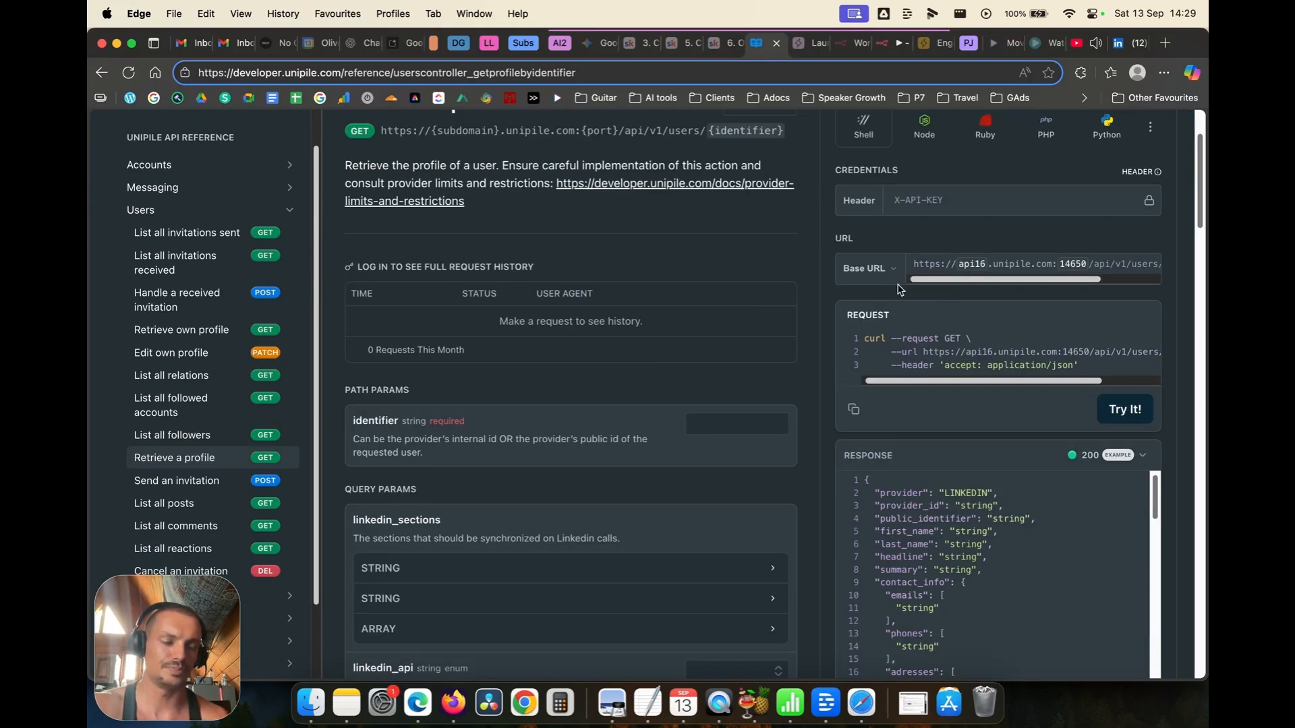
{"action": "mouse_move", "coordinate": [964, 281]}
{"action": "left_mouse_down"}
{"action": "mouse_move", "coordinate": [1081, 282]}
{"action": "mouse_move", "coordinate": [951, 282]}
{"action": "left_mouse_up"}
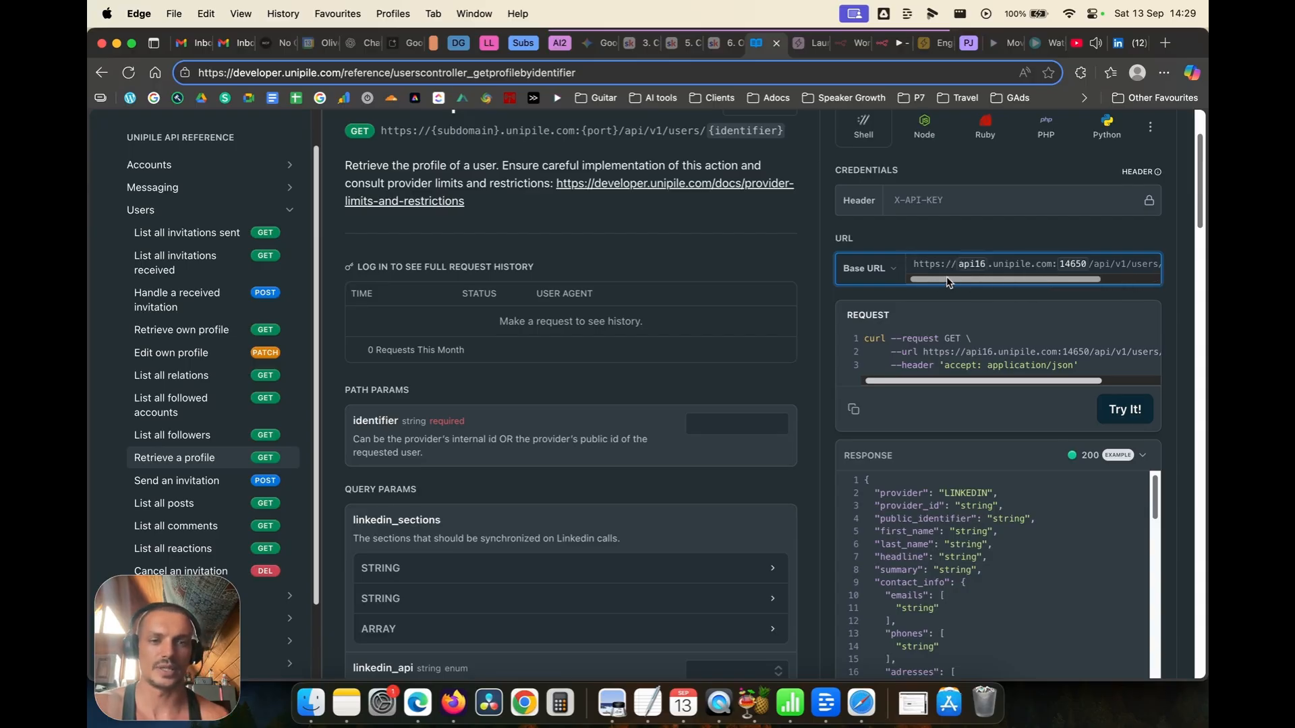
{"action": "scroll", "coordinate": [712, 297], "scroll_direction": "down", "scroll_amount": 5}
{"action": "scroll", "coordinate": [762, 323], "scroll_direction": "up", "scroll_amount": 6}
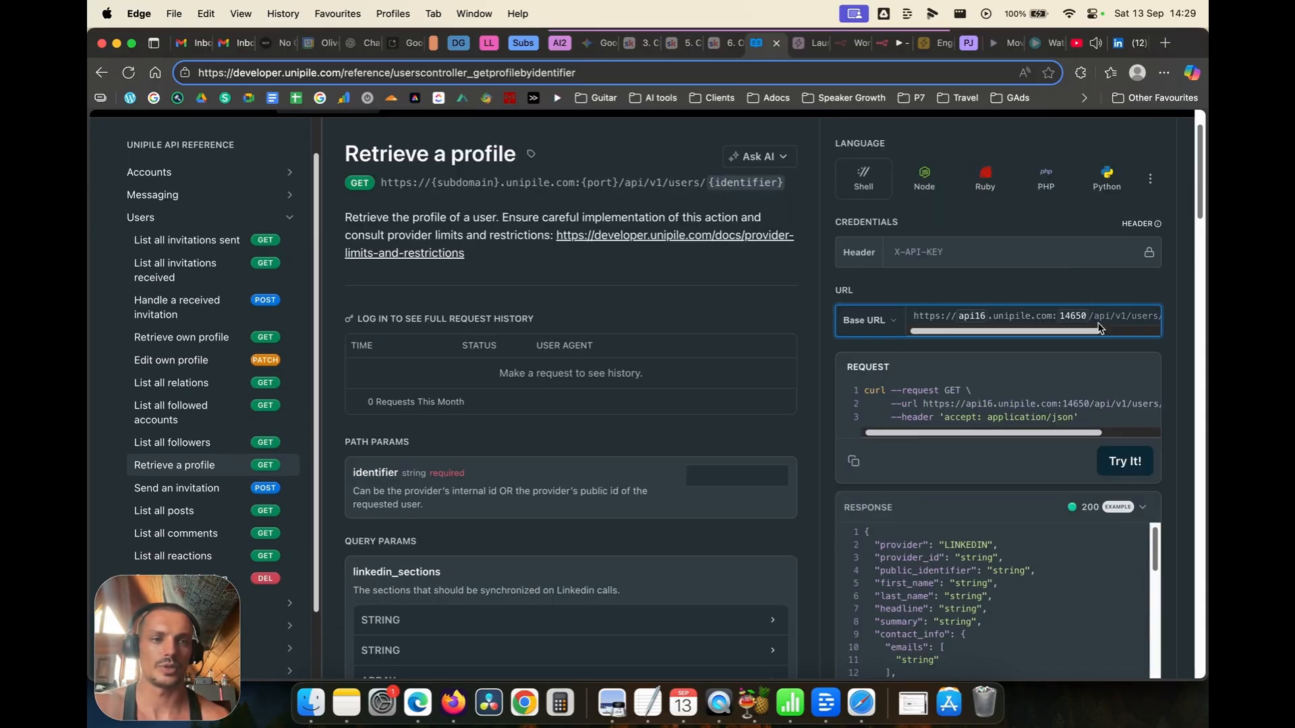
{"action": "scroll", "coordinate": [802, 357], "scroll_direction": "down", "scroll_amount": 1}
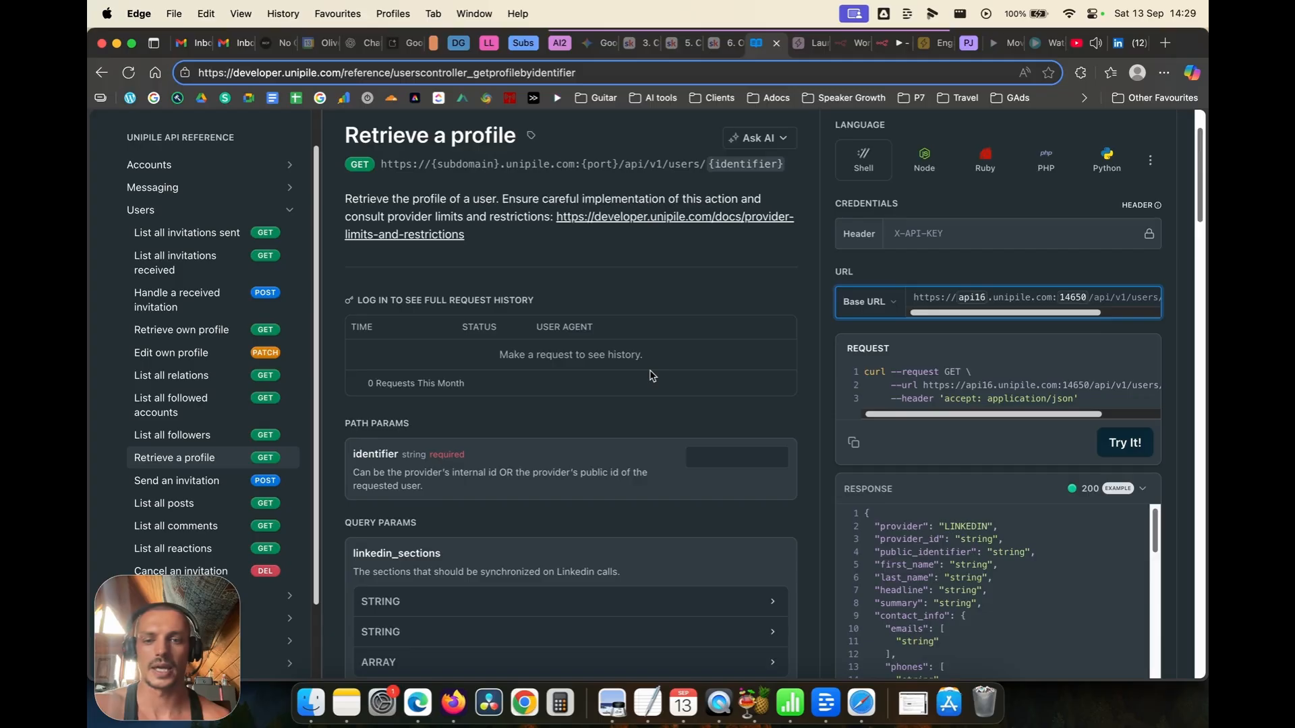
{"action": "scroll", "coordinate": [651, 376], "scroll_direction": "down", "scroll_amount": 4}
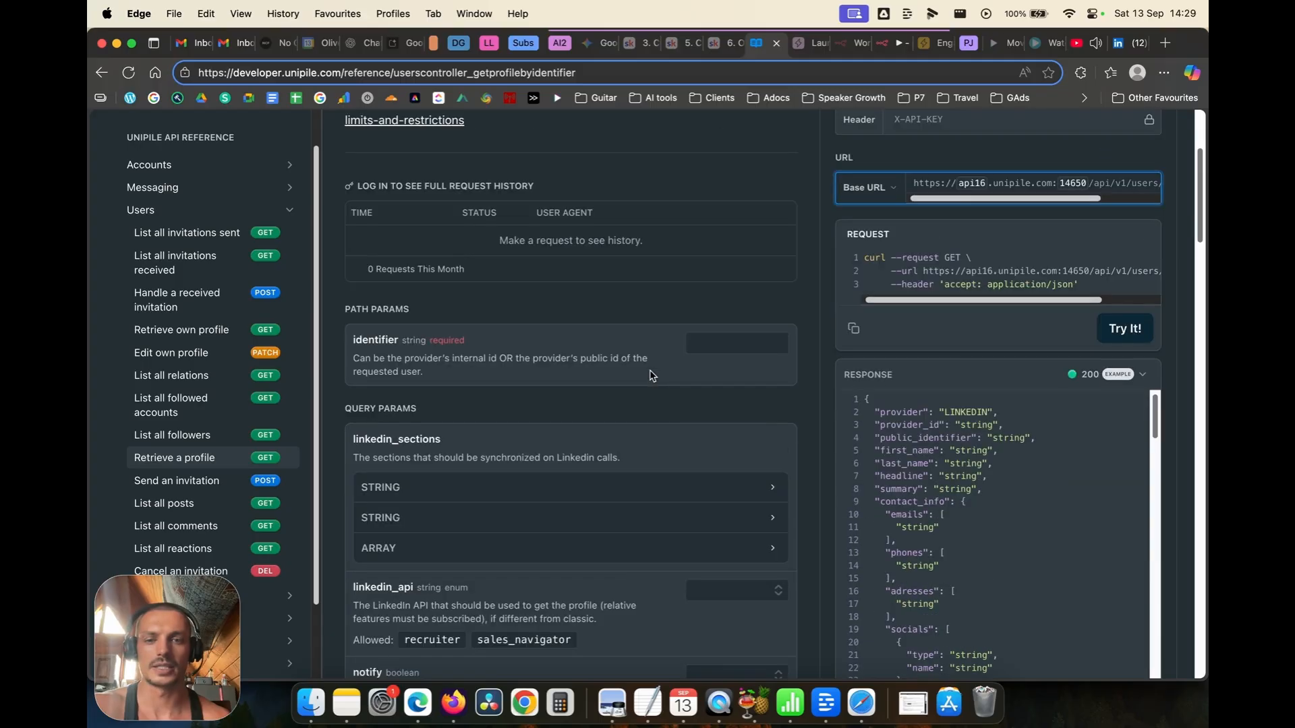
Step: Enter 'indentifier' and 'tes' as identifier and account_id, copy the cURL request, and return to n8n
{"action": "left_click", "coordinate": [733, 339]}
{"action": "left_click", "coordinate": [688, 314]}
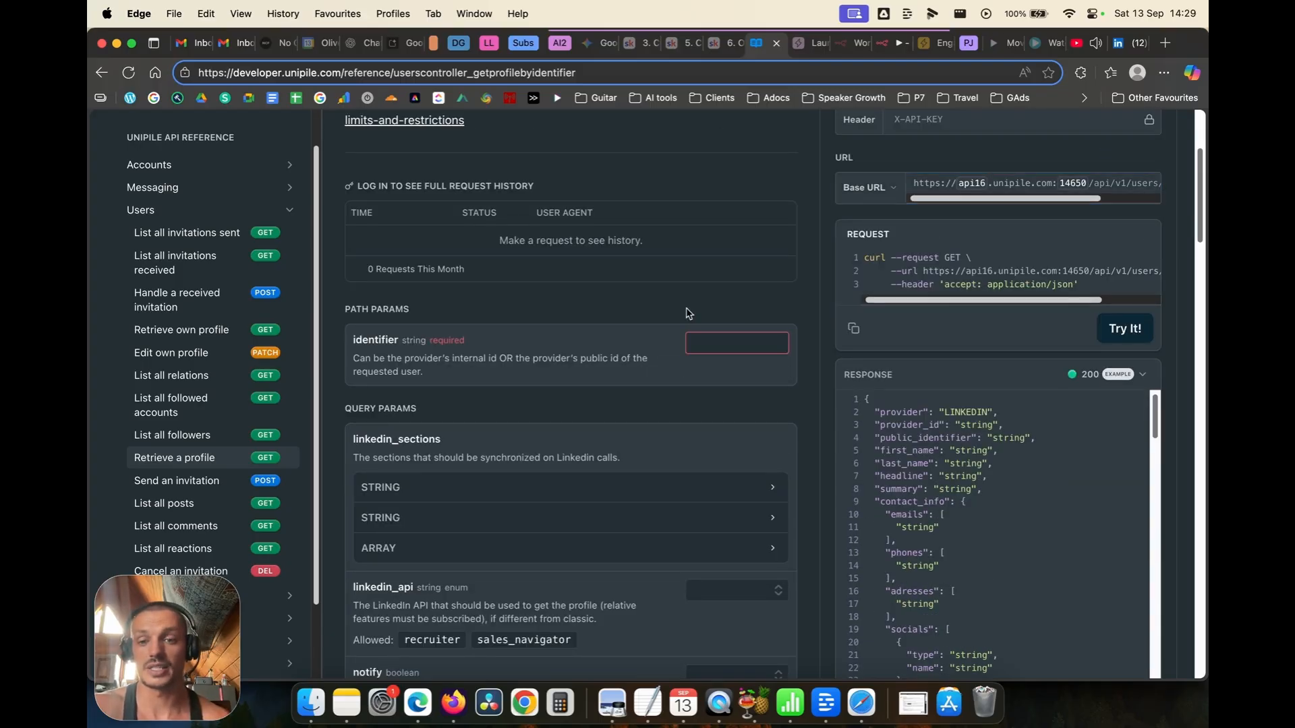
{"action": "scroll", "coordinate": [686, 312], "scroll_direction": "down", "scroll_amount": 8}
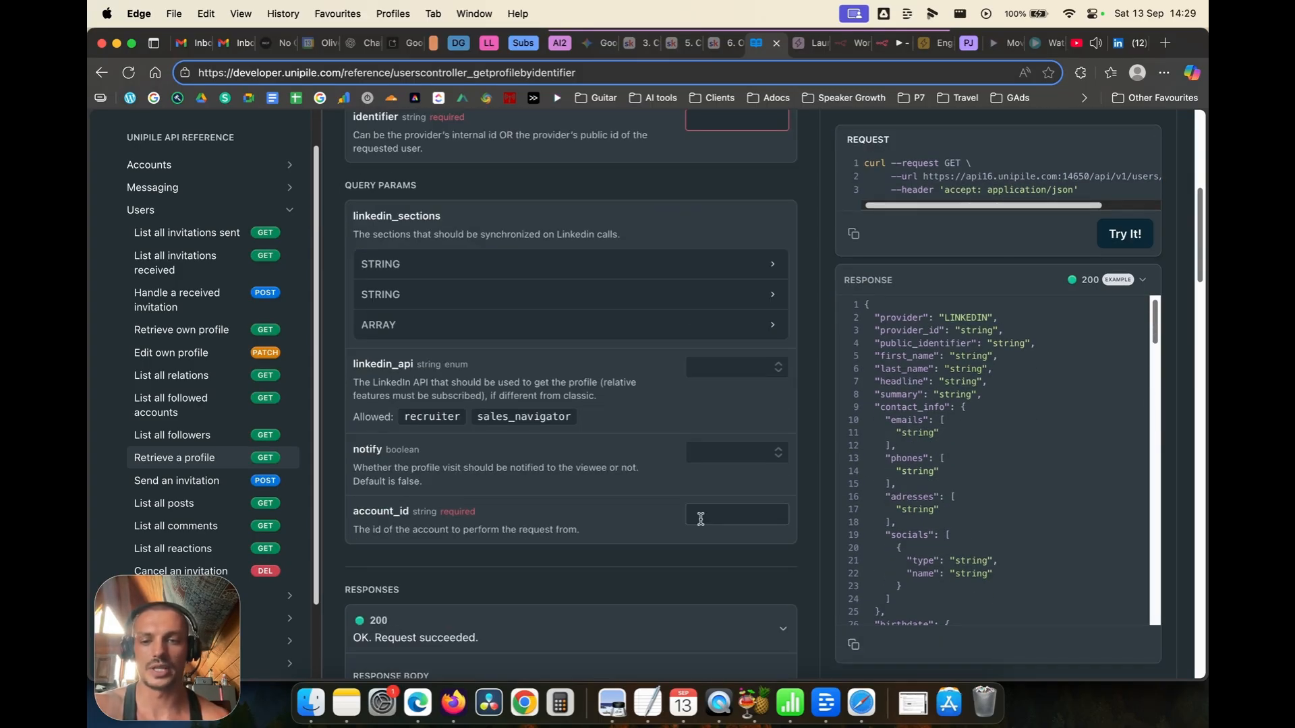
{"action": "scroll", "coordinate": [701, 520], "scroll_direction": "up", "scroll_amount": 6}
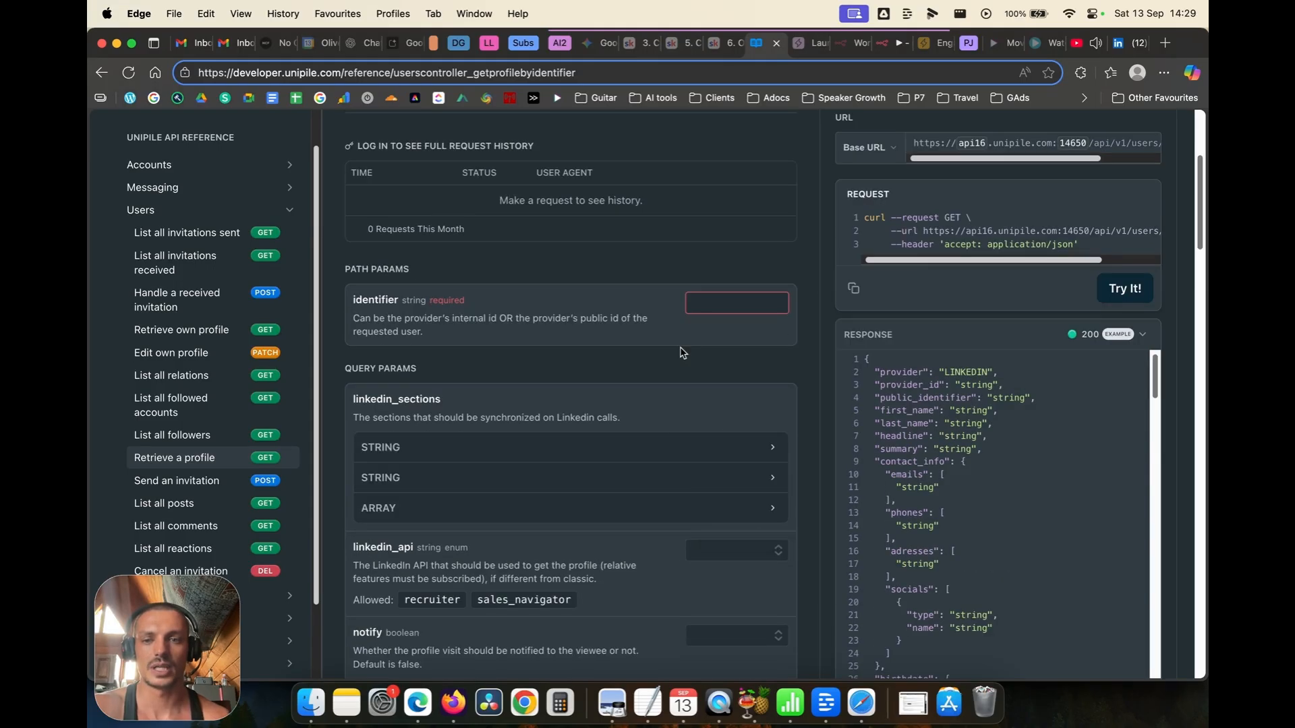
{"action": "left_click", "coordinate": [706, 302]}
{"action": "type", "text": "in"}
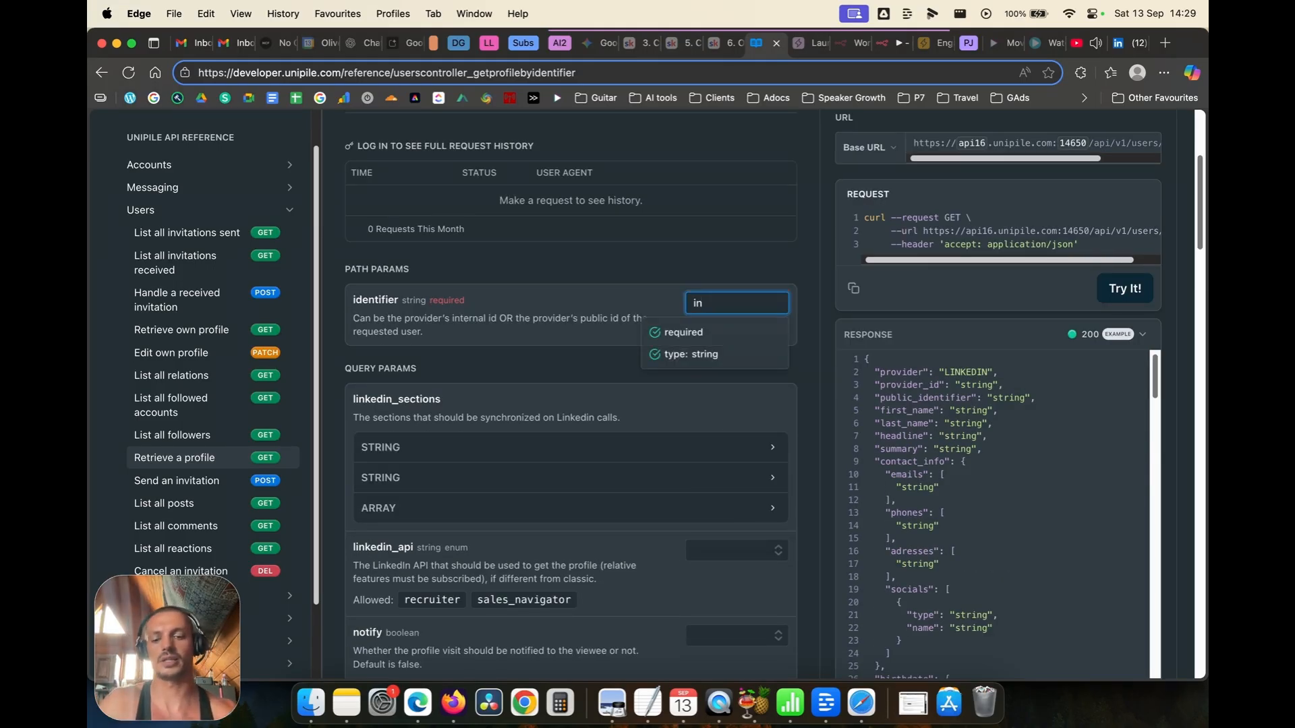
{"action": "type", "text": "dentif"}
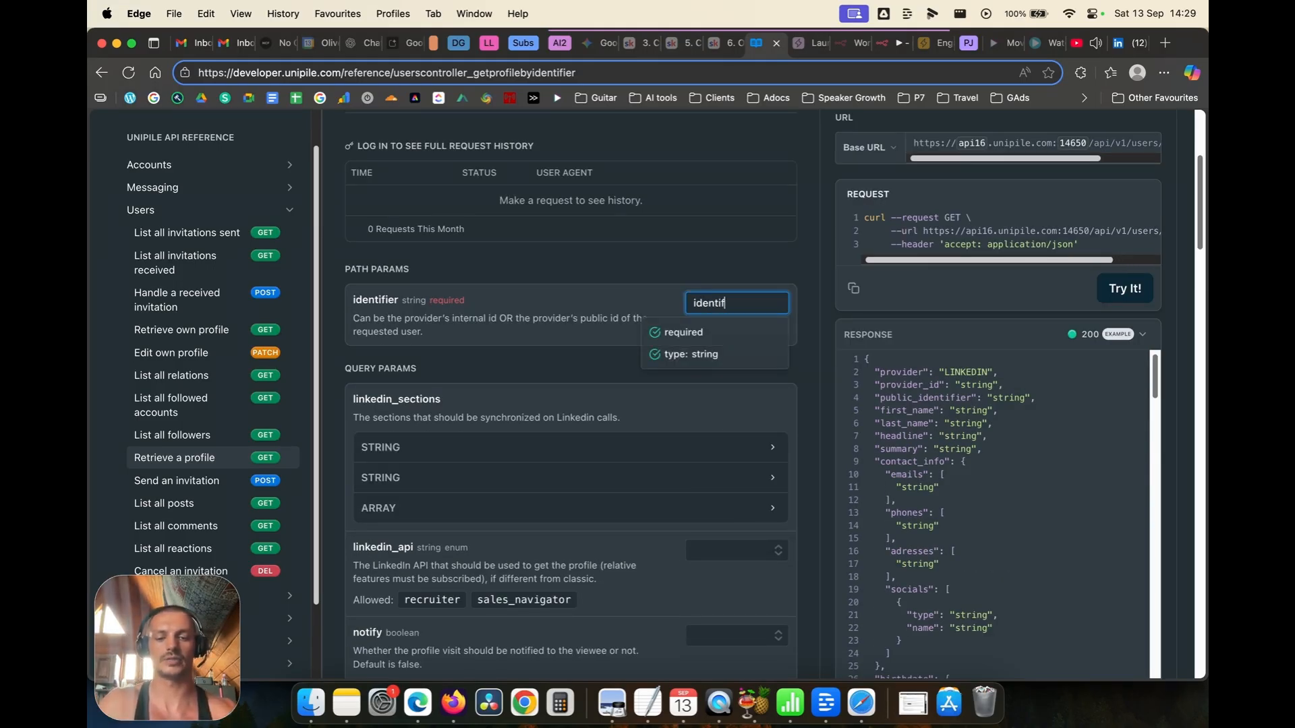
{"action": "type", "text": "ier"}
{"action": "scroll", "coordinate": [732, 532], "scroll_direction": "down", "scroll_amount": 3}
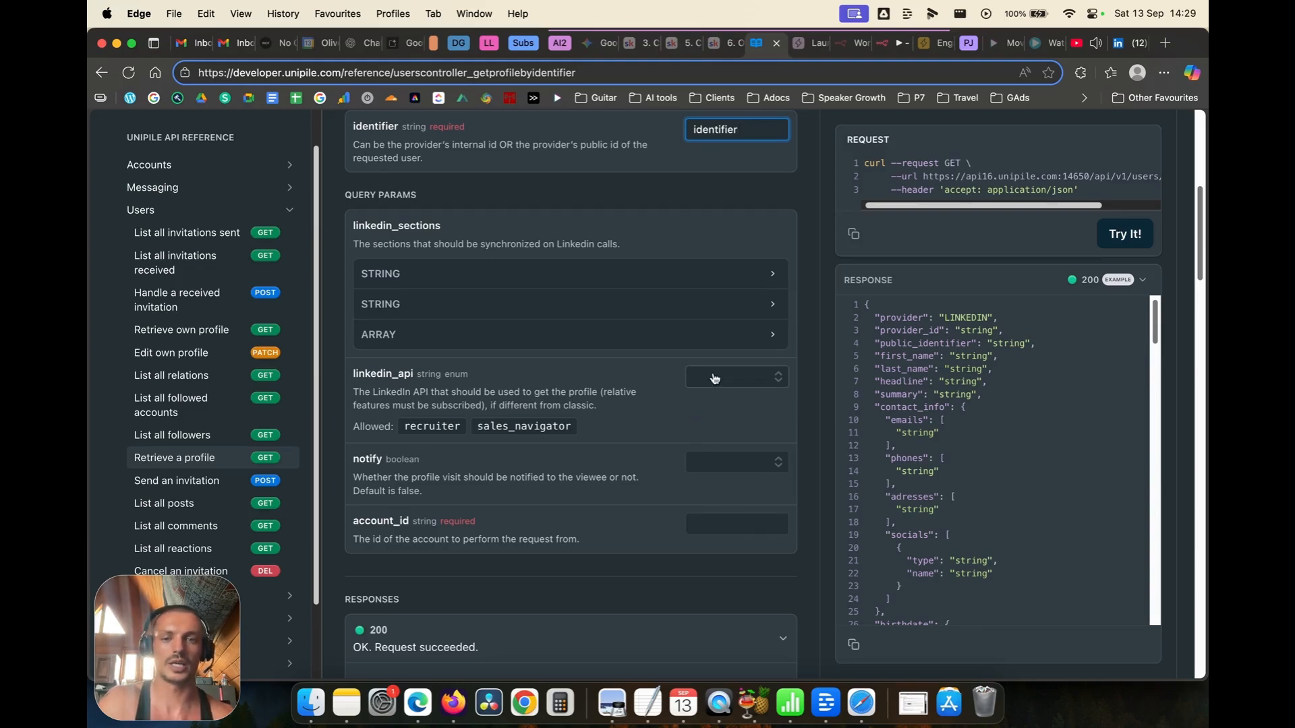
{"action": "left_click", "coordinate": [711, 521]}
{"action": "type", "text": "testid"}
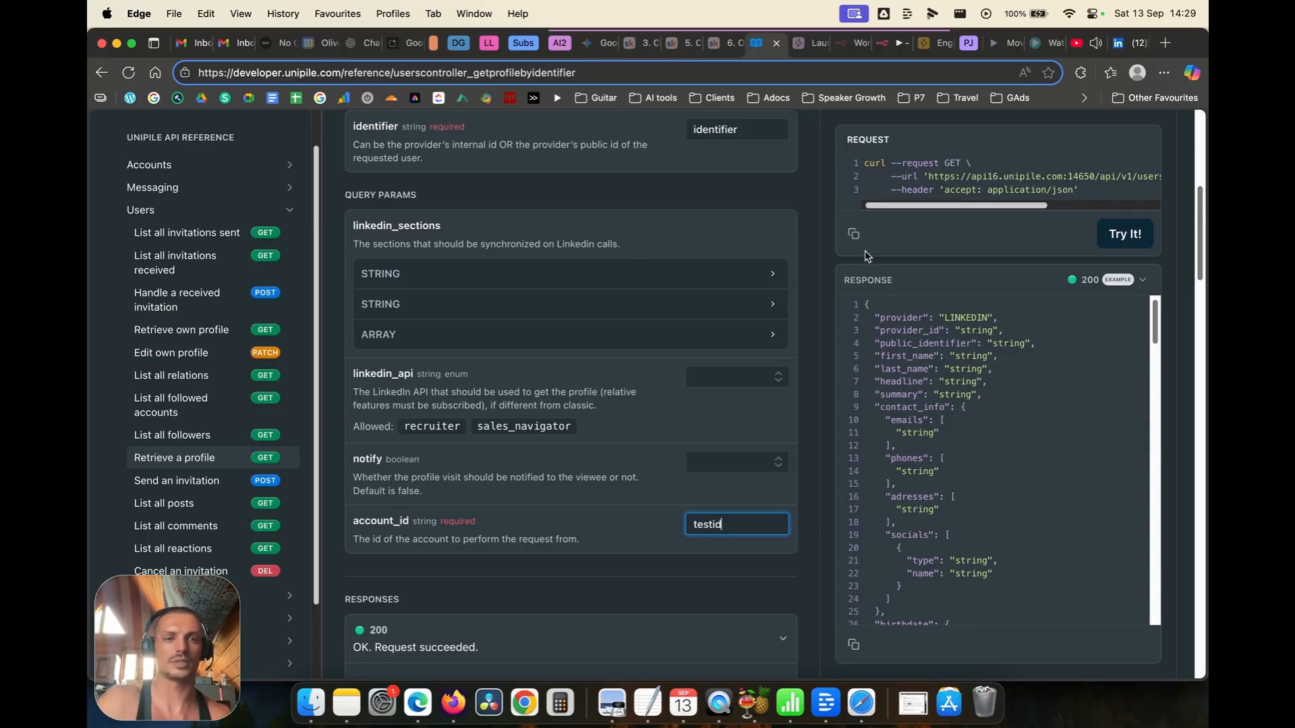
{"action": "left_click", "coordinate": [853, 235]}
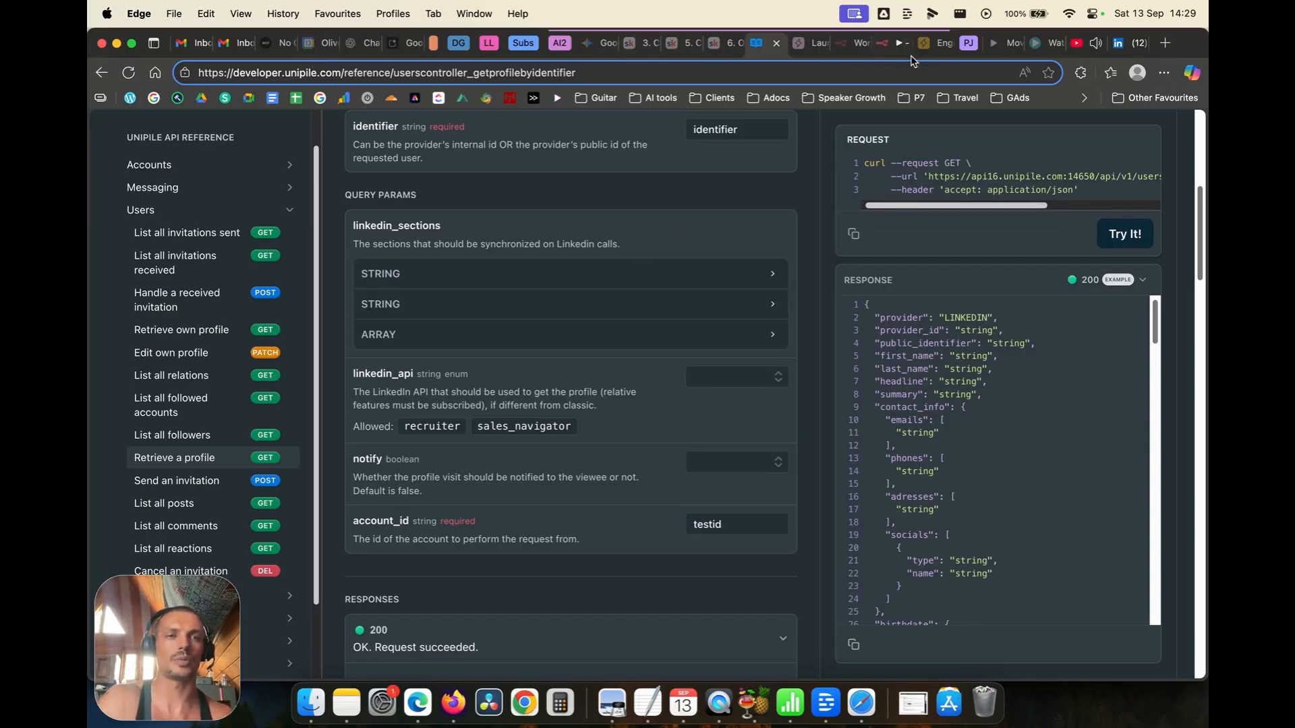
{"action": "left_click", "coordinate": [886, 58]}
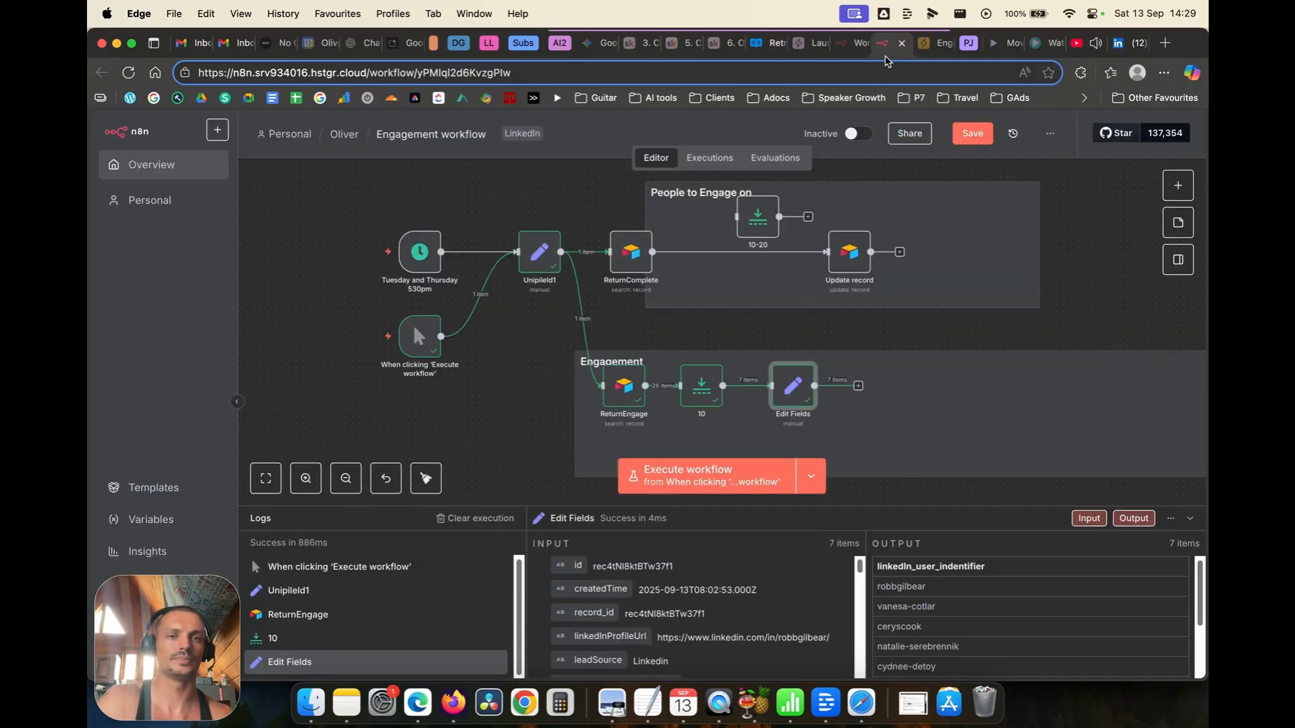
Step: Add an HTTP Request node after Edit Fields by importing the copied Unipile cURL command
{"action": "left_click", "coordinate": [1177, 187]}
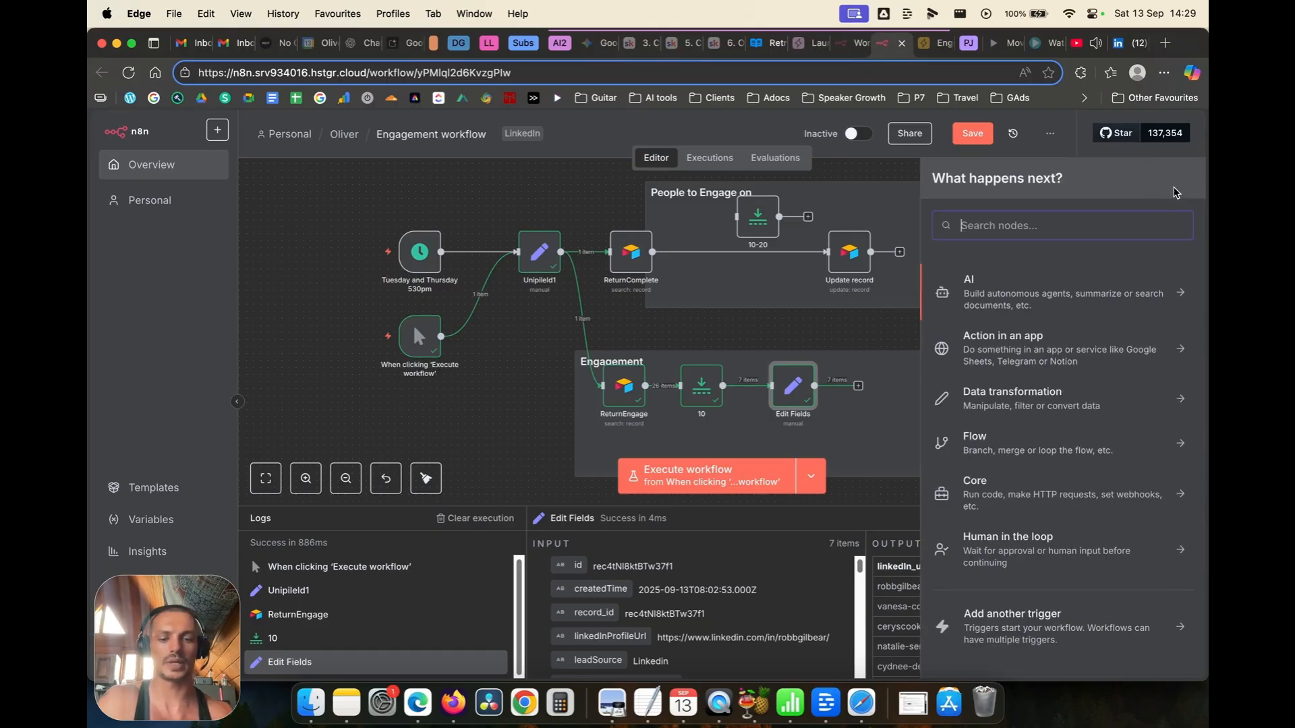
{"action": "type", "text": "http"}
{"action": "left_click", "coordinate": [950, 280]}
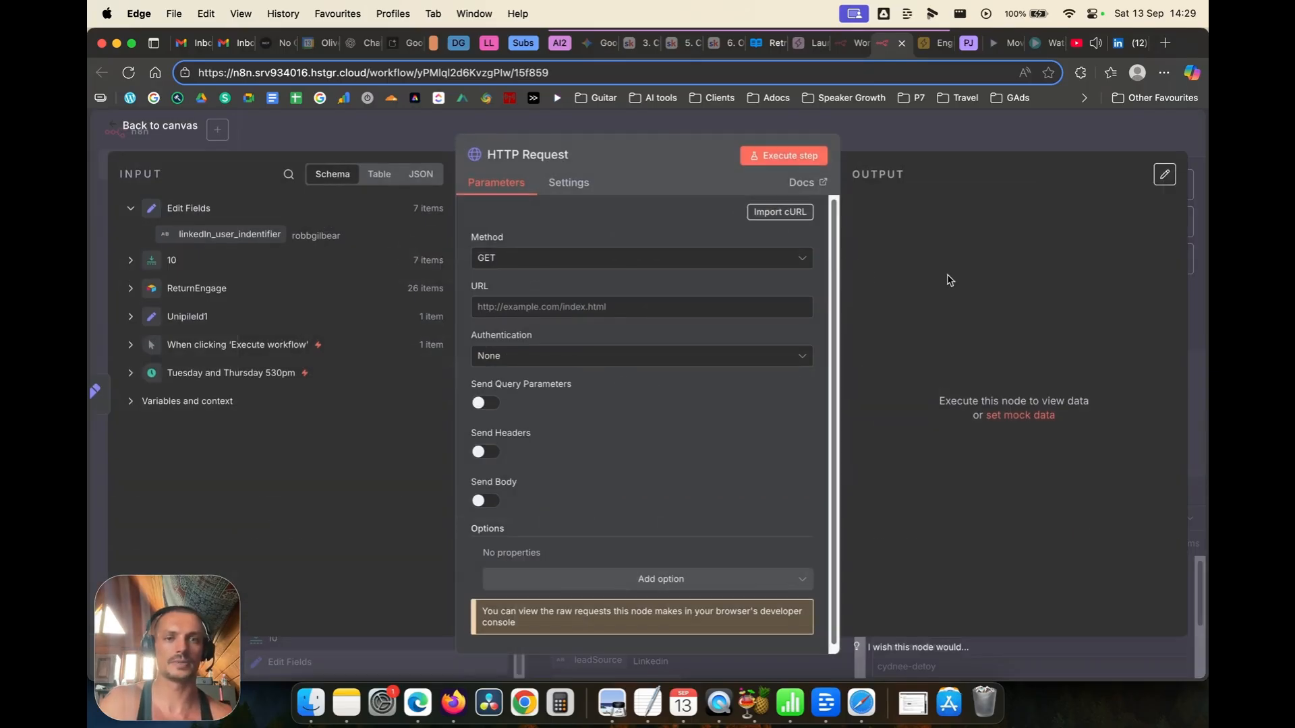
{"action": "left_click", "coordinate": [780, 212]}
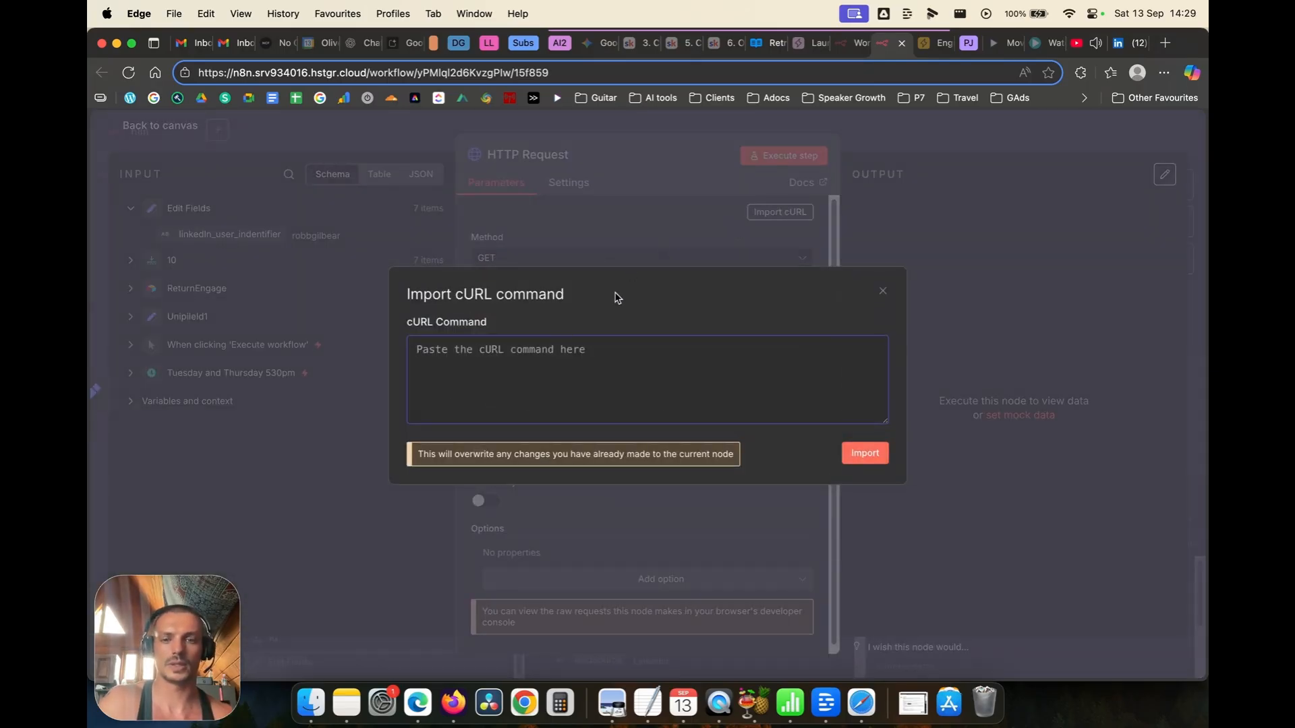
{"action": "key", "text": "super+v"}
{"action": "left_click", "coordinate": [866, 453]}
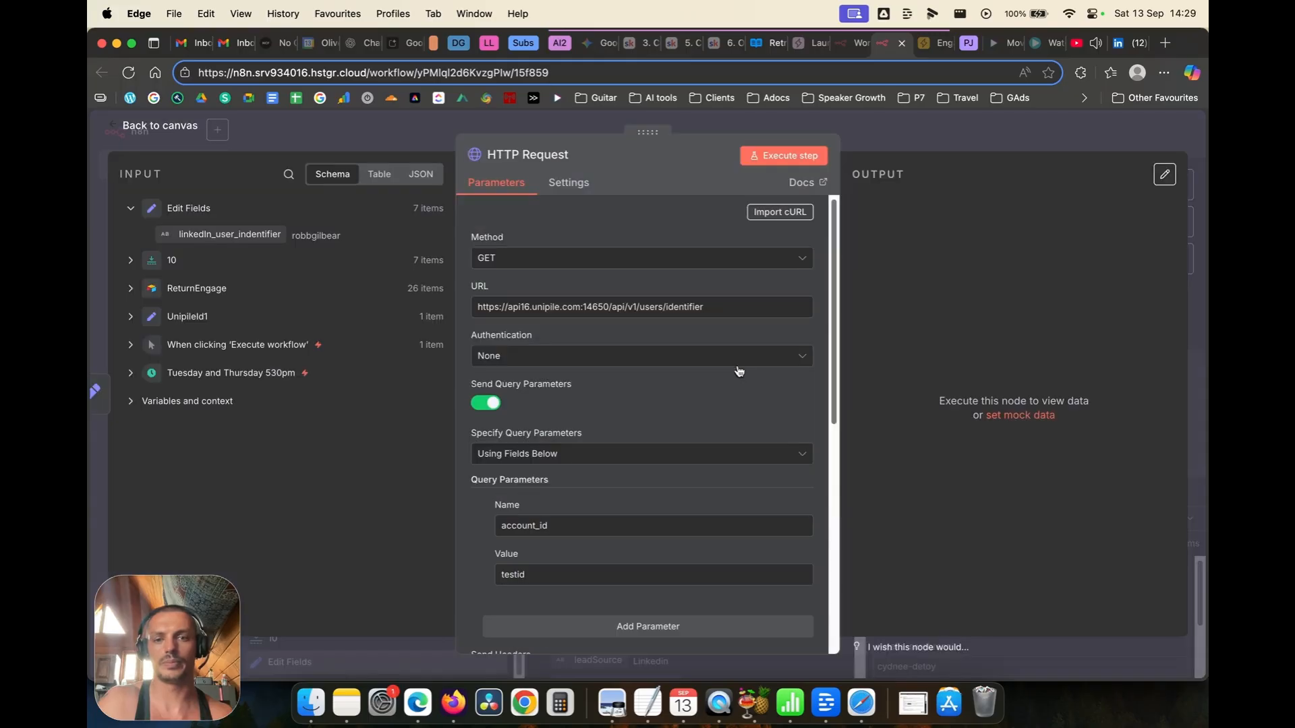
Step: Set authentication to Generic Credential Type with Header Auth using the Unipile credential
{"action": "left_click", "coordinate": [617, 361]}
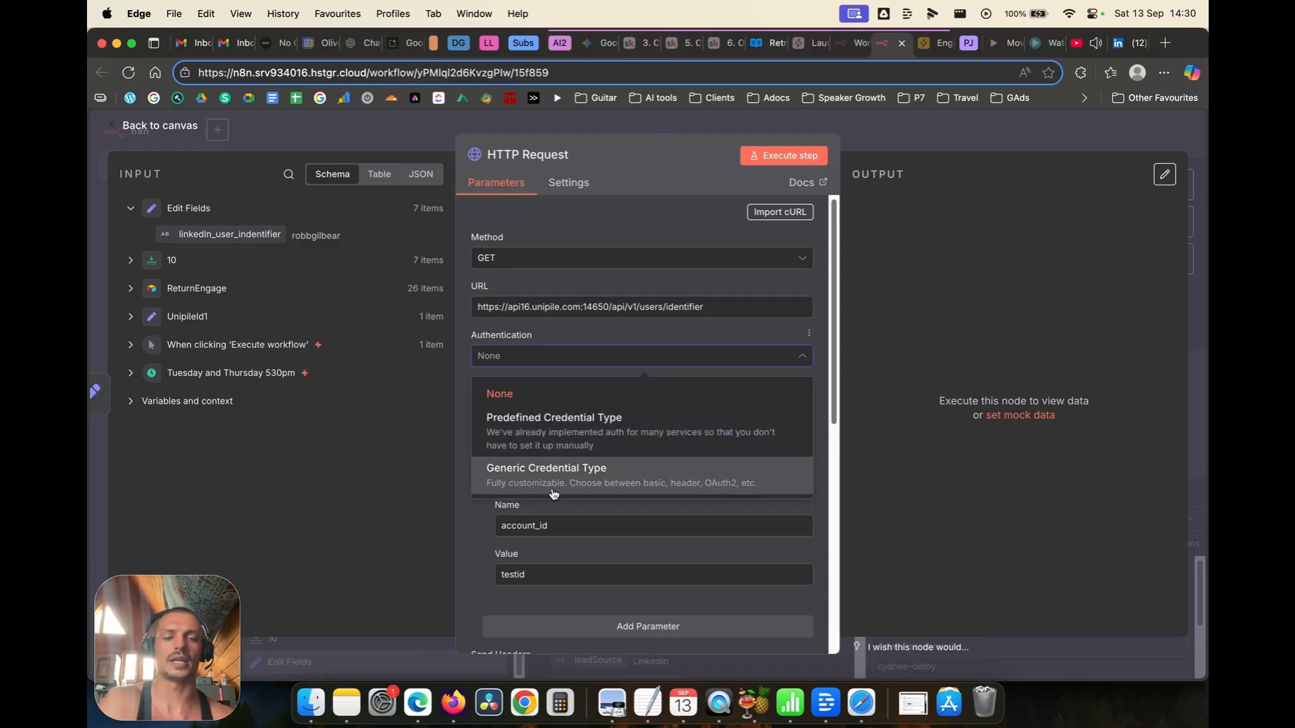
{"action": "left_click", "coordinate": [516, 477]}
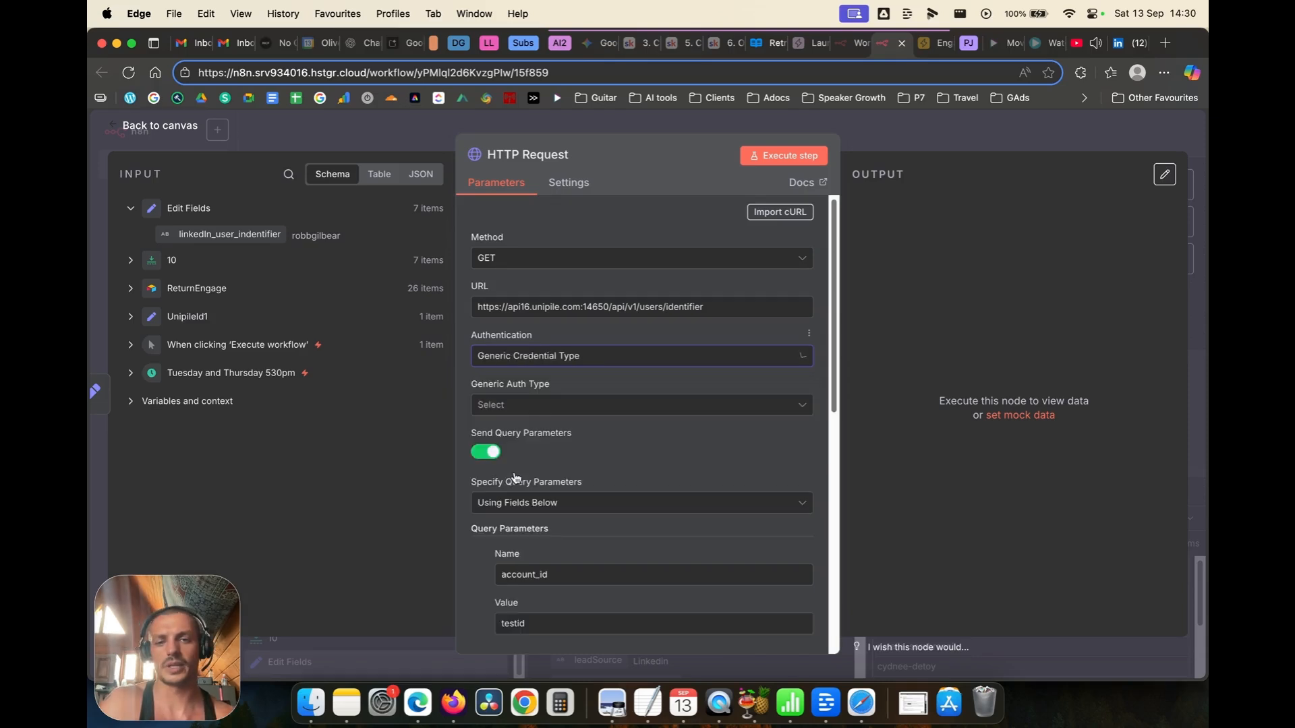
{"action": "left_click", "coordinate": [550, 406]}
{"action": "left_click", "coordinate": [523, 543]}
{"action": "left_click", "coordinate": [541, 451]}
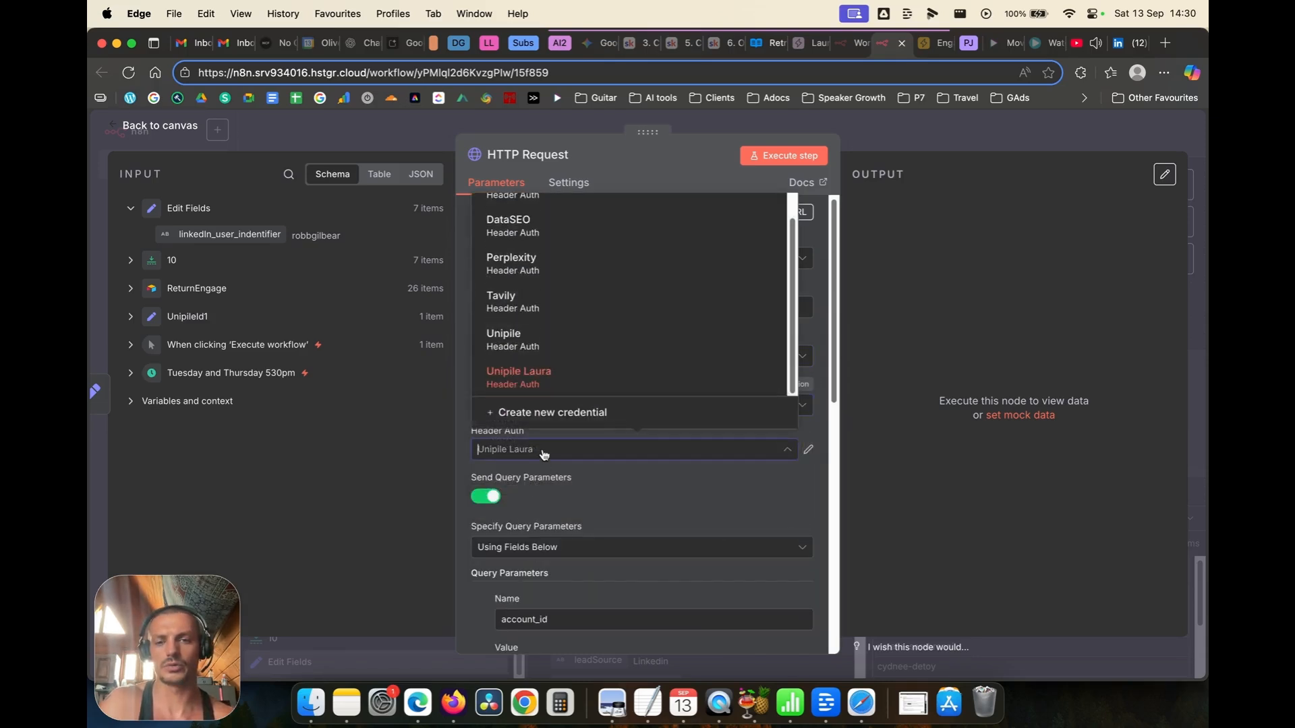
{"action": "left_click", "coordinate": [497, 352]}
{"action": "scroll", "coordinate": [678, 386], "scroll_direction": "down", "scroll_amount": 3}
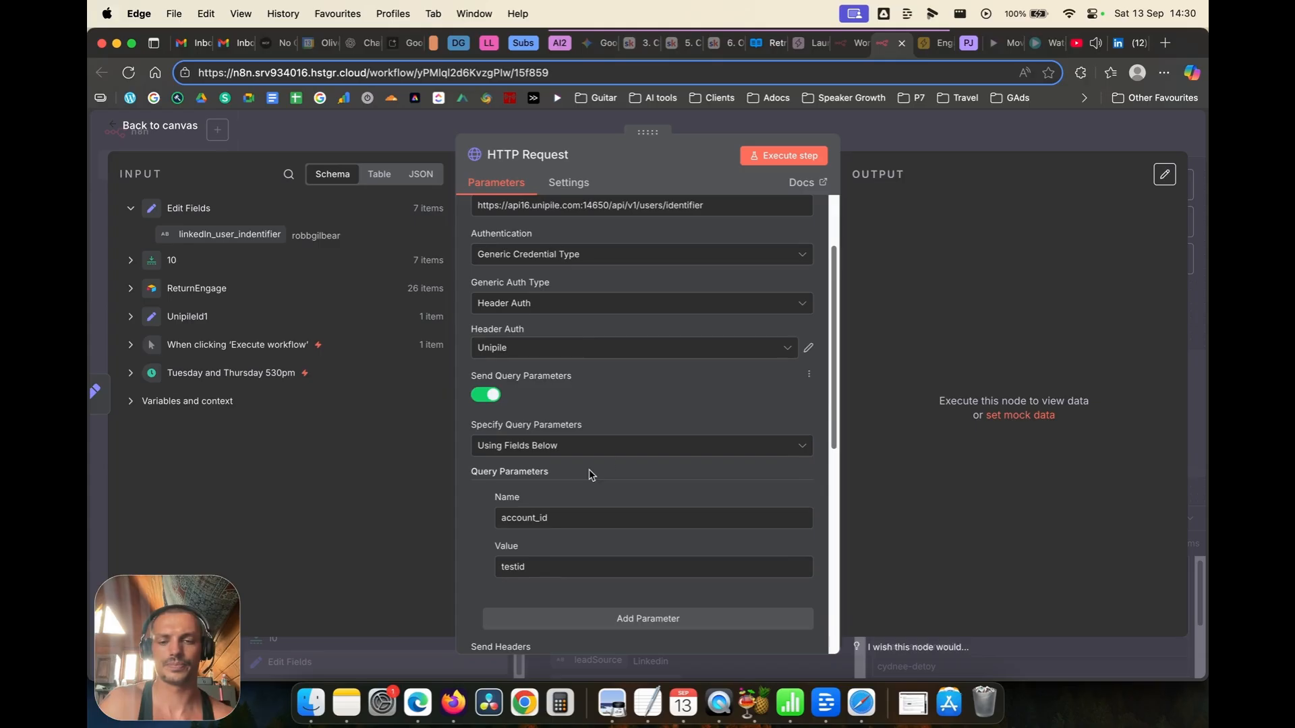
{"action": "scroll", "coordinate": [678, 386], "scroll_direction": "down", "scroll_amount": 1}
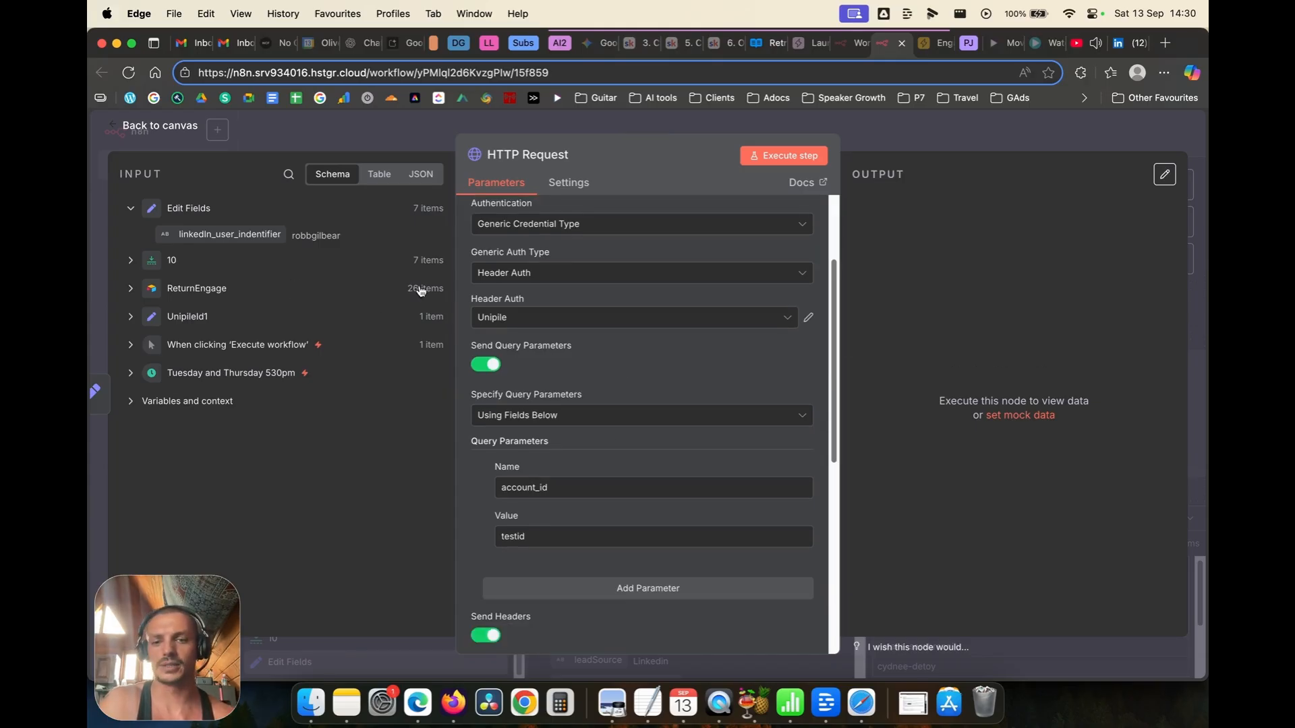
{"action": "scroll", "coordinate": [555, 326], "scroll_direction": "up", "scroll_amount": 3}
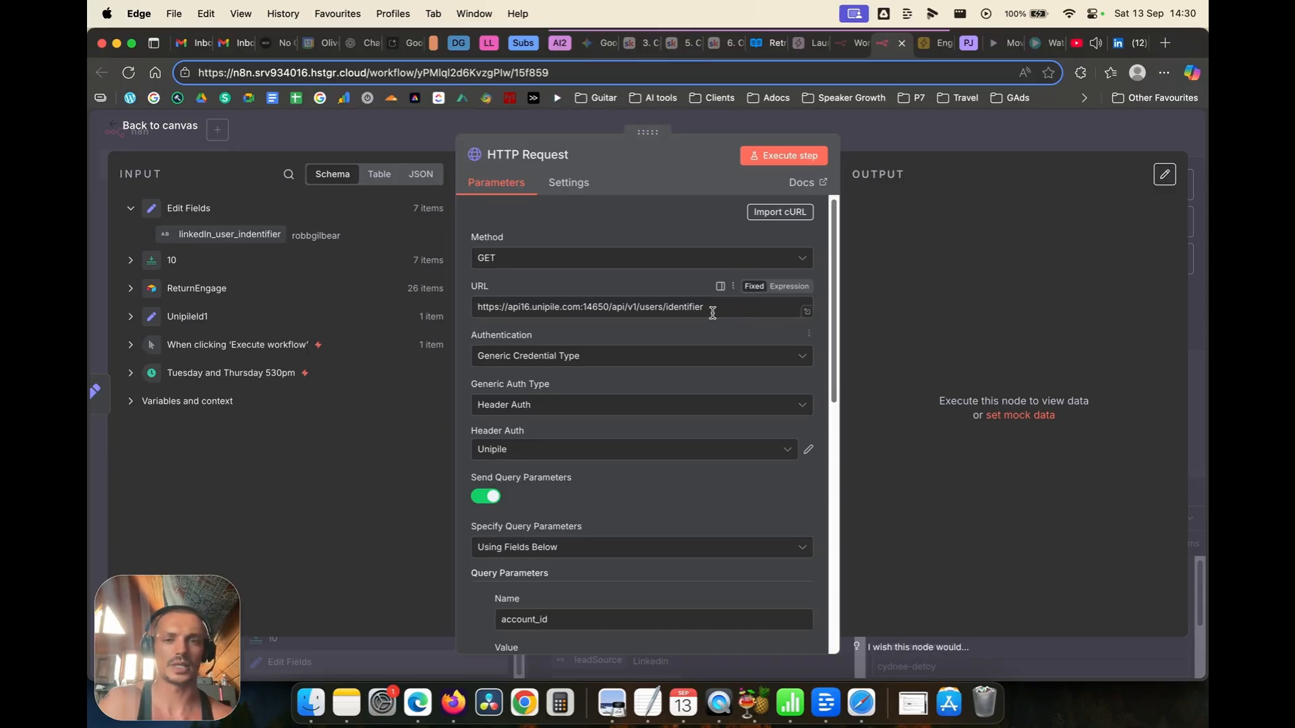
Step: Make the URL an expression ending with the linkedIn_user_indentifier field instead of the placeholder
{"action": "left_click_drag", "start_coordinate": [712, 308], "coordinate": [668, 309]}
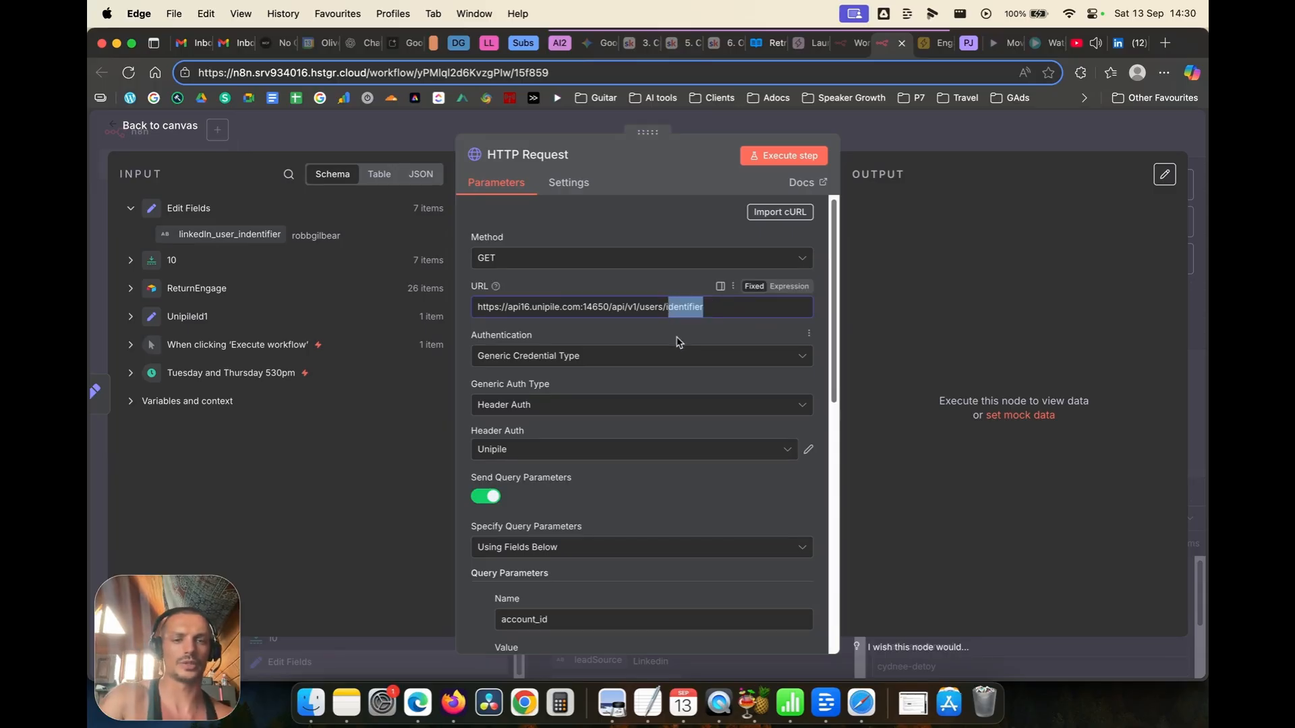
{"action": "left_click_drag", "start_coordinate": [245, 233], "coordinate": [742, 303]}
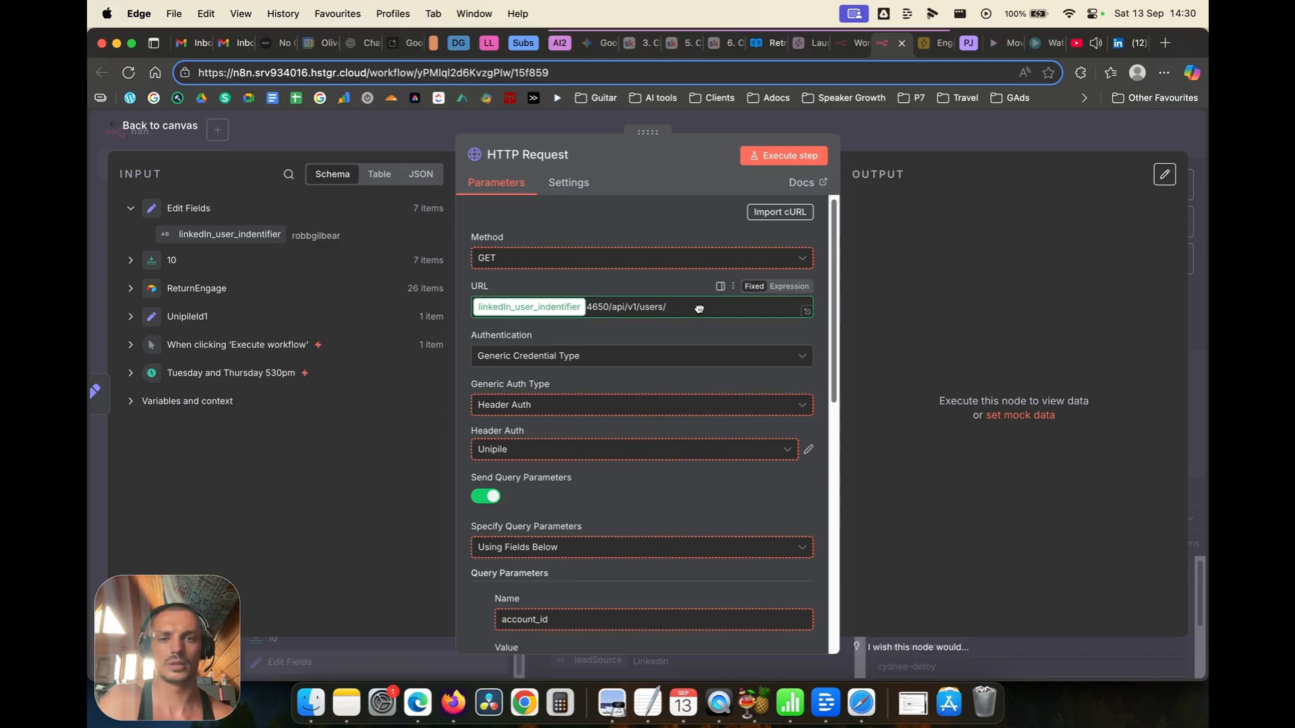
{"action": "left_click", "coordinate": [789, 286]}
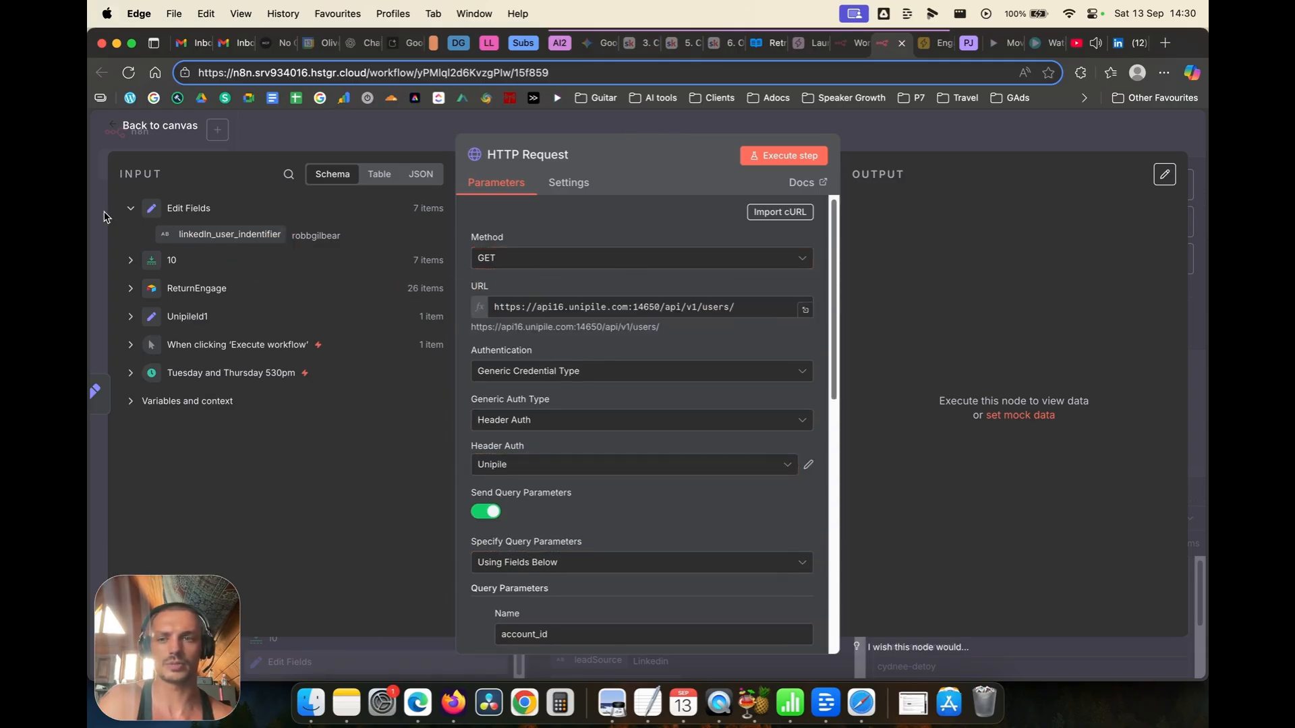
{"action": "left_click_drag", "start_coordinate": [230, 234], "coordinate": [792, 312]}
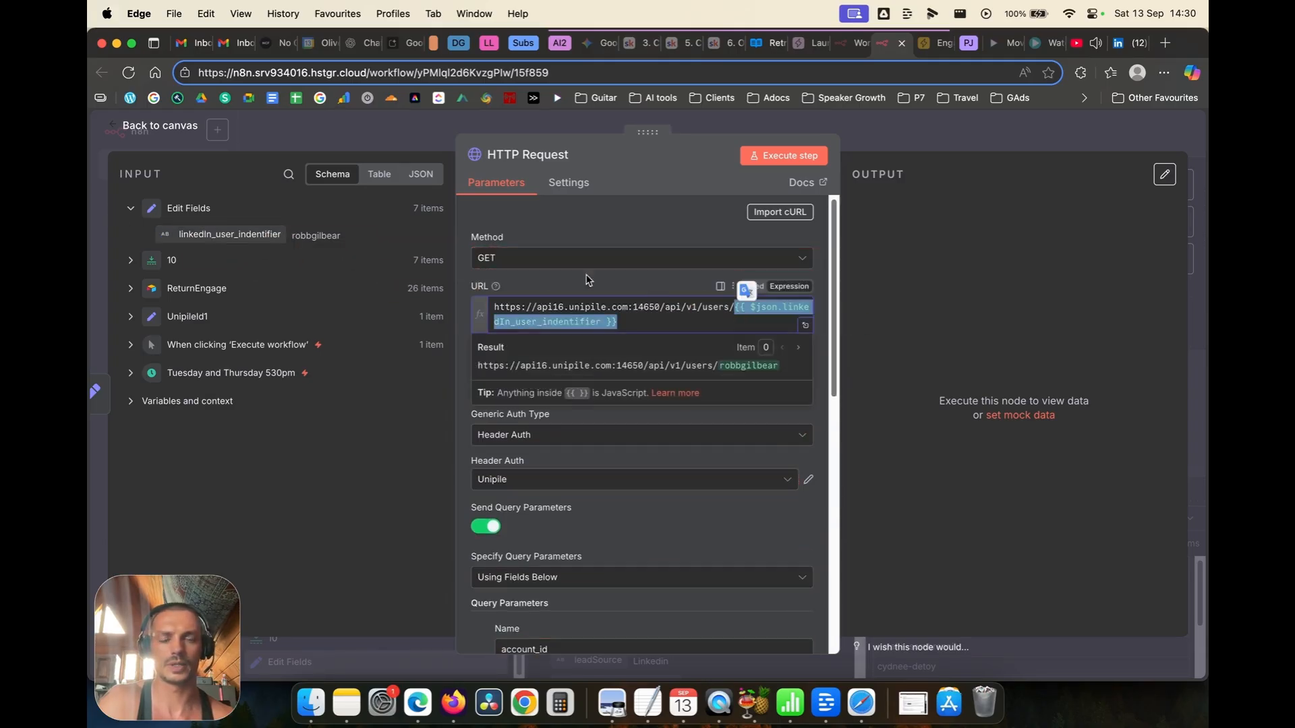
{"action": "left_click", "coordinate": [543, 281]}
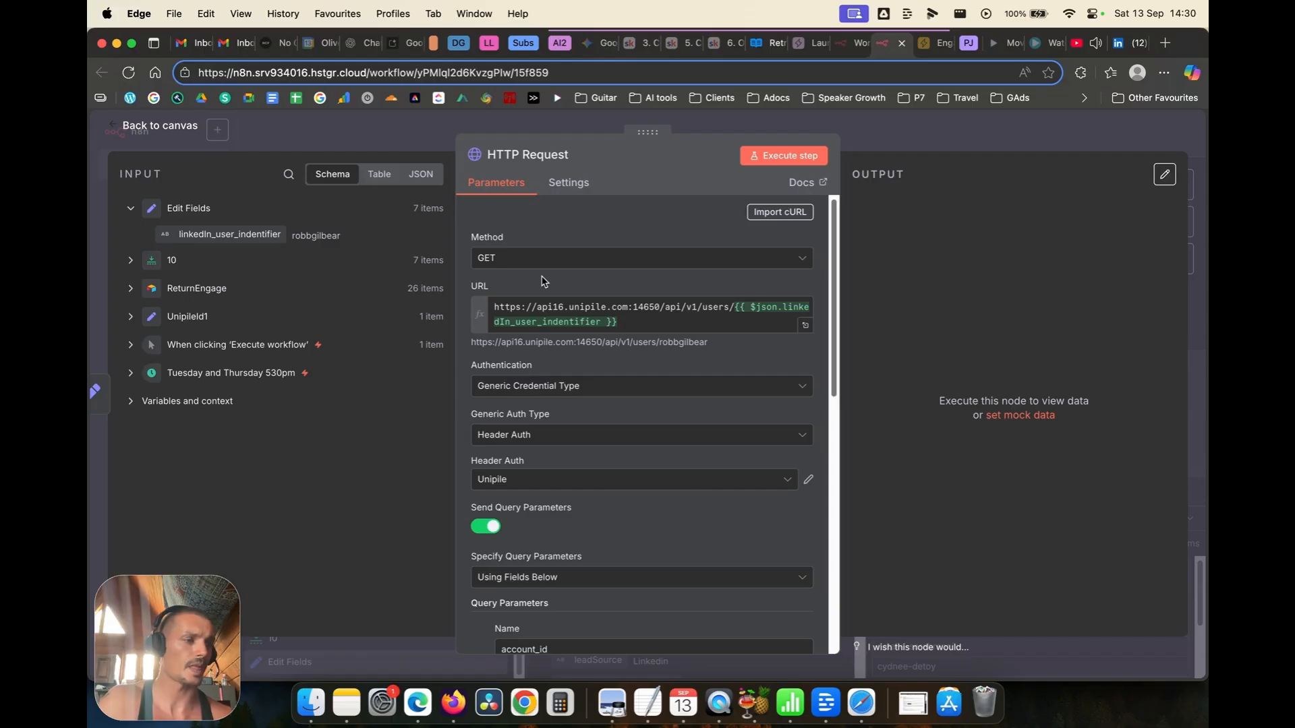
Step: Replace the URL's hard-coded base address with UnipileId1's unipile_address field
{"action": "left_click", "coordinate": [141, 325]}
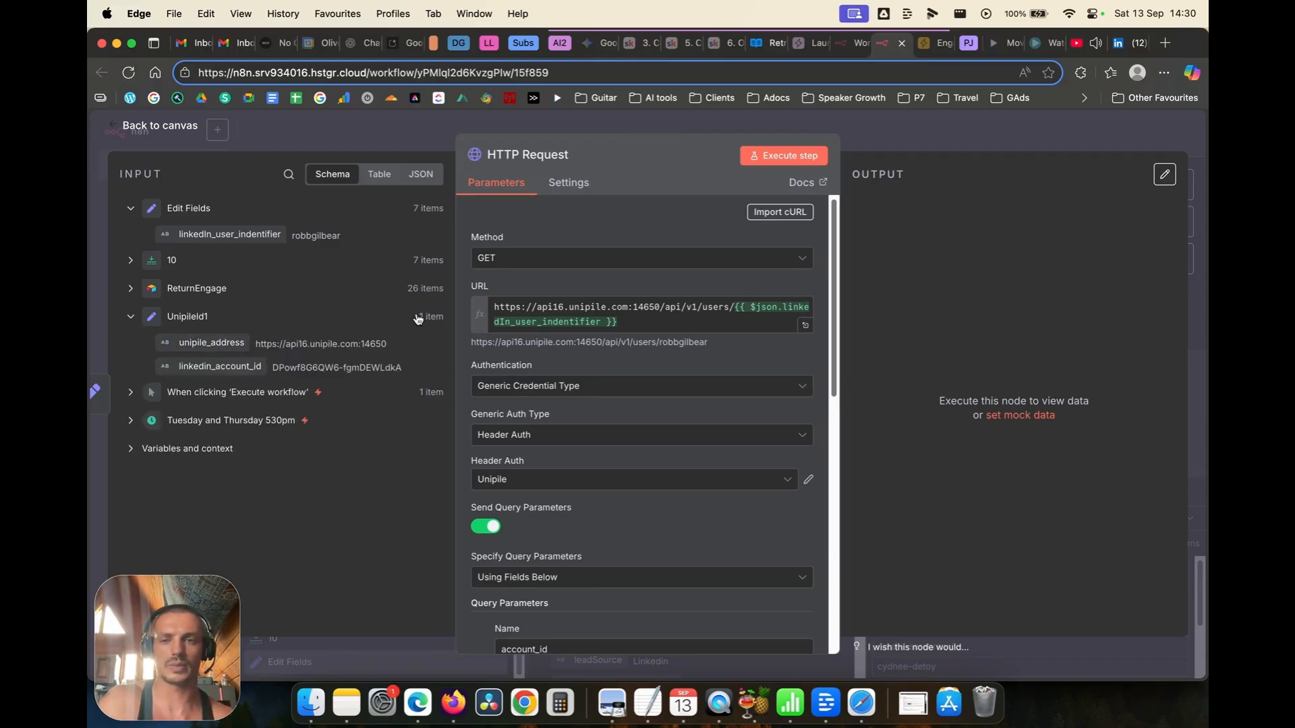
{"action": "left_click_drag", "start_coordinate": [222, 335], "coordinate": [499, 311]}
{"action": "left_click_drag", "start_coordinate": [596, 322], "coordinate": [747, 305]}
{"action": "key", "text": "BackSpace"}
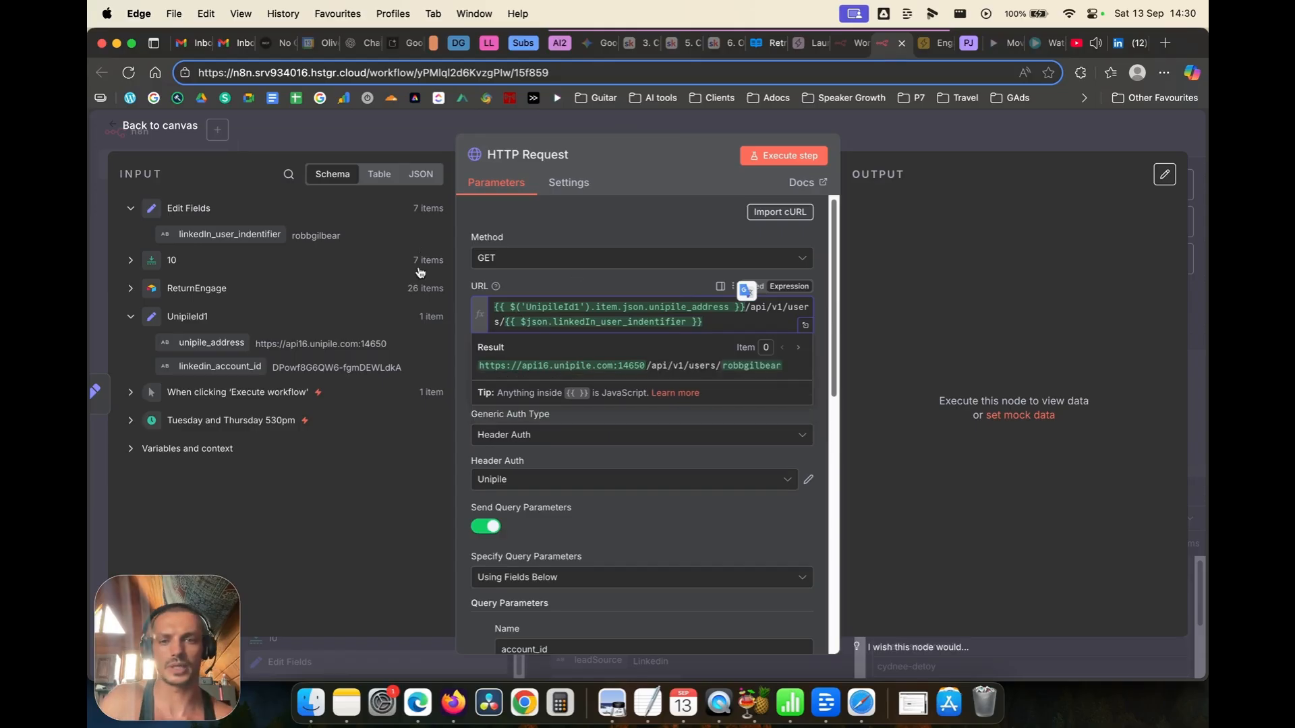
{"action": "left_click", "coordinate": [460, 286]}
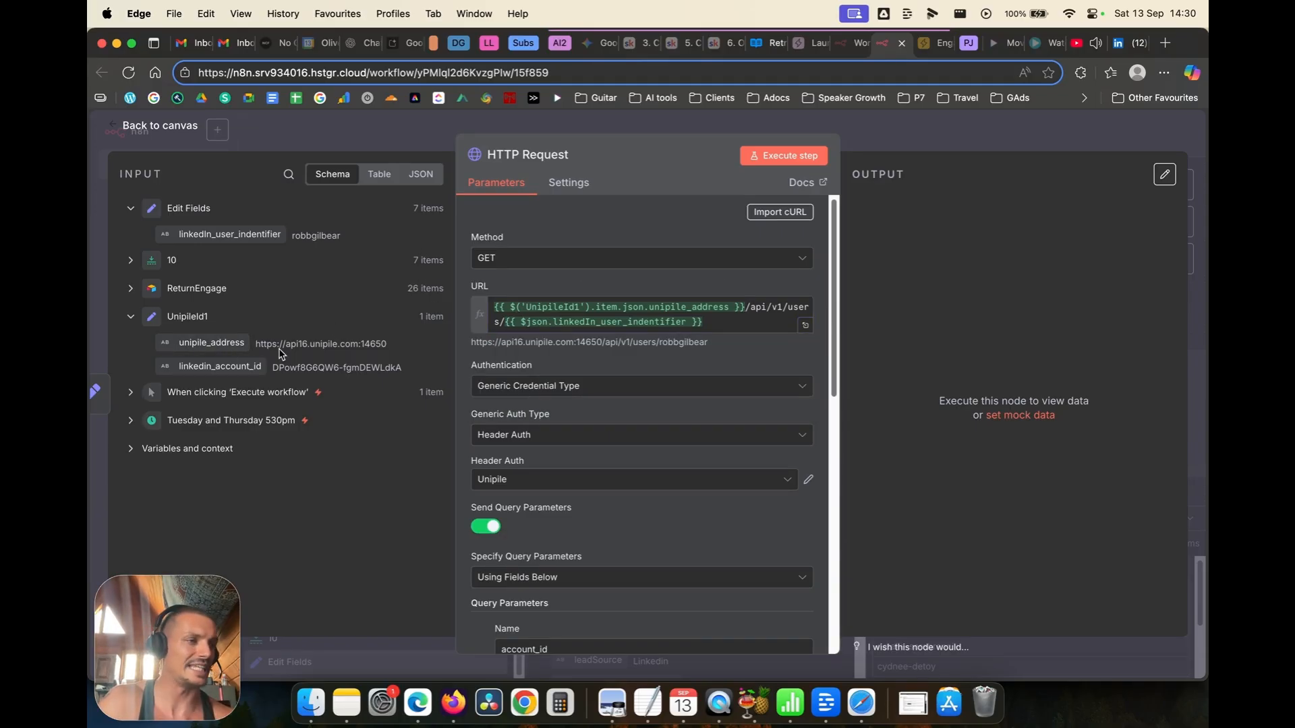
Step: Add the linkedin_account_id field to the URL expression
{"action": "left_click", "coordinate": [738, 321]}
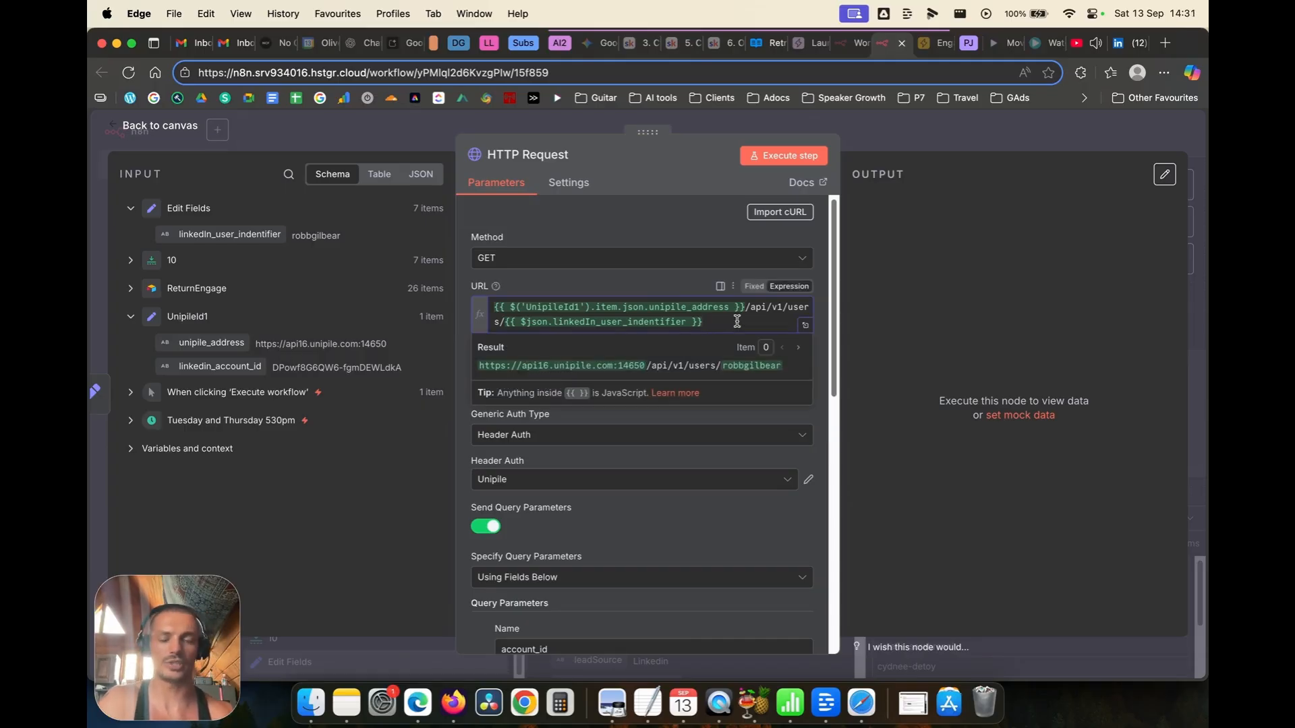
{"action": "scroll", "coordinate": [580, 524], "scroll_direction": "down", "scroll_amount": 3}
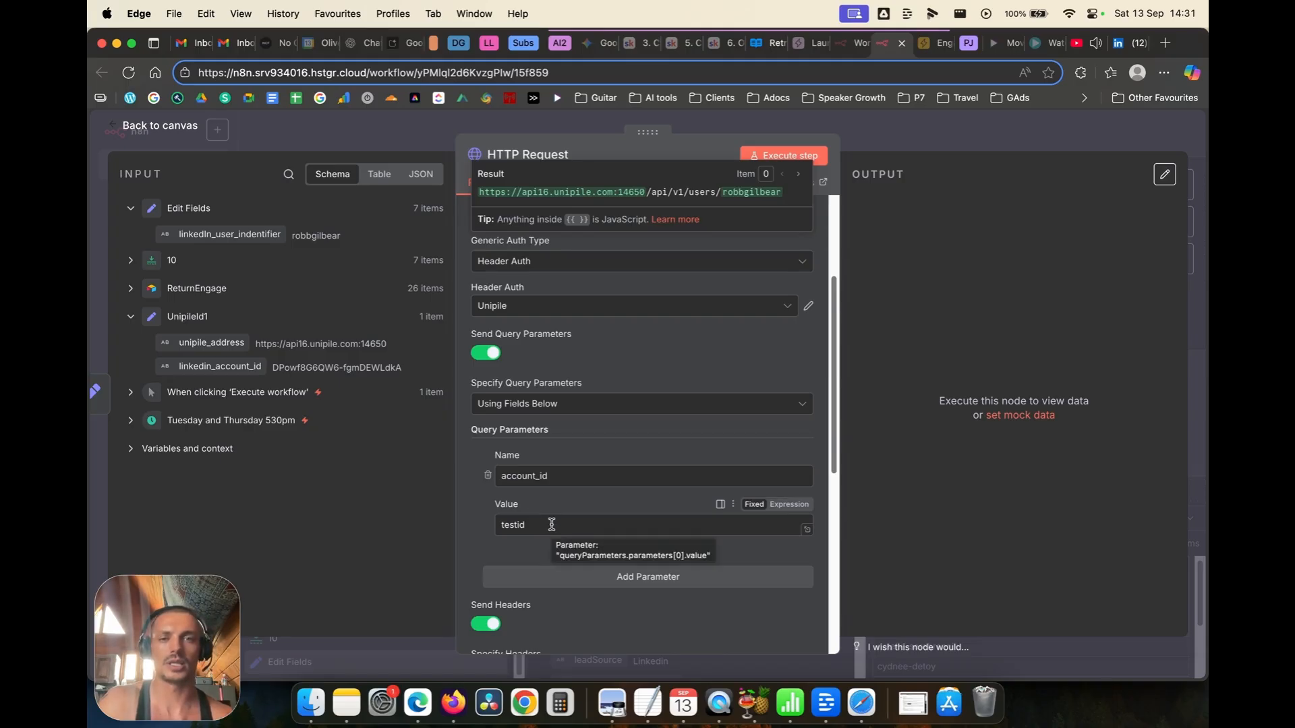
{"action": "scroll", "coordinate": [702, 342], "scroll_direction": "up", "scroll_amount": 3}
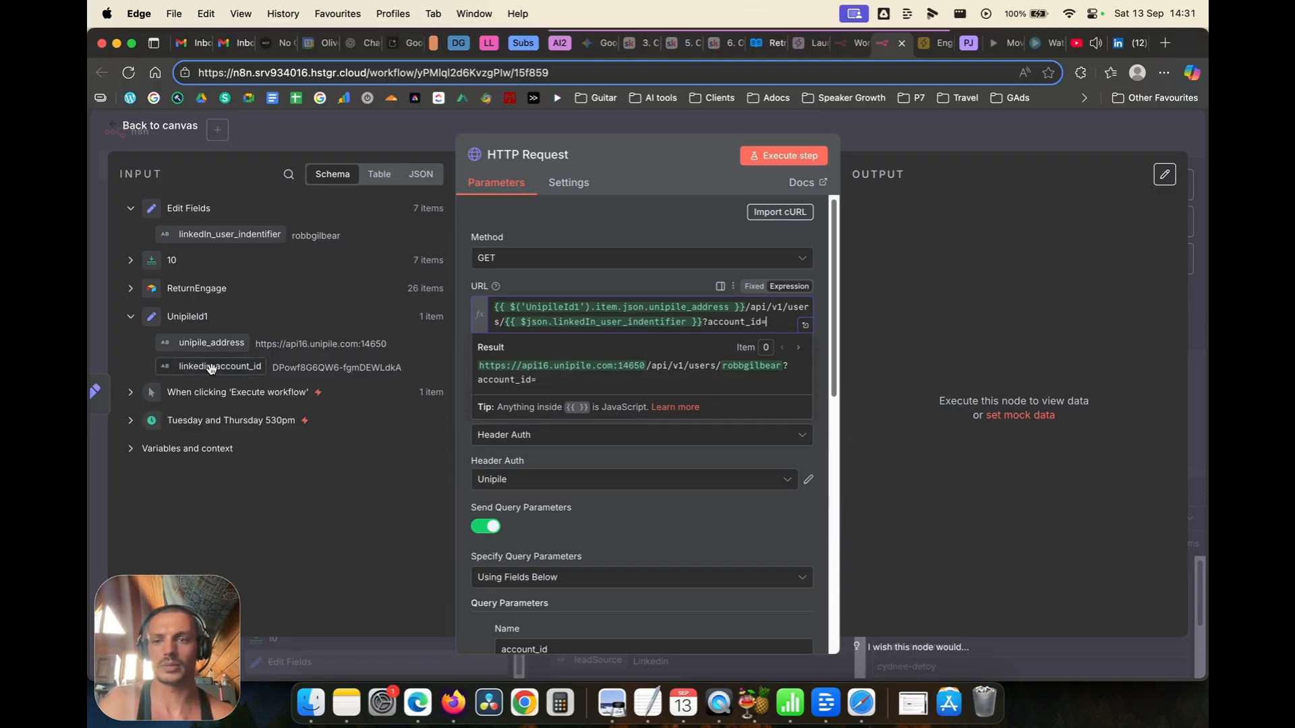
{"action": "left_click_drag", "start_coordinate": [210, 367], "coordinate": [786, 339]}
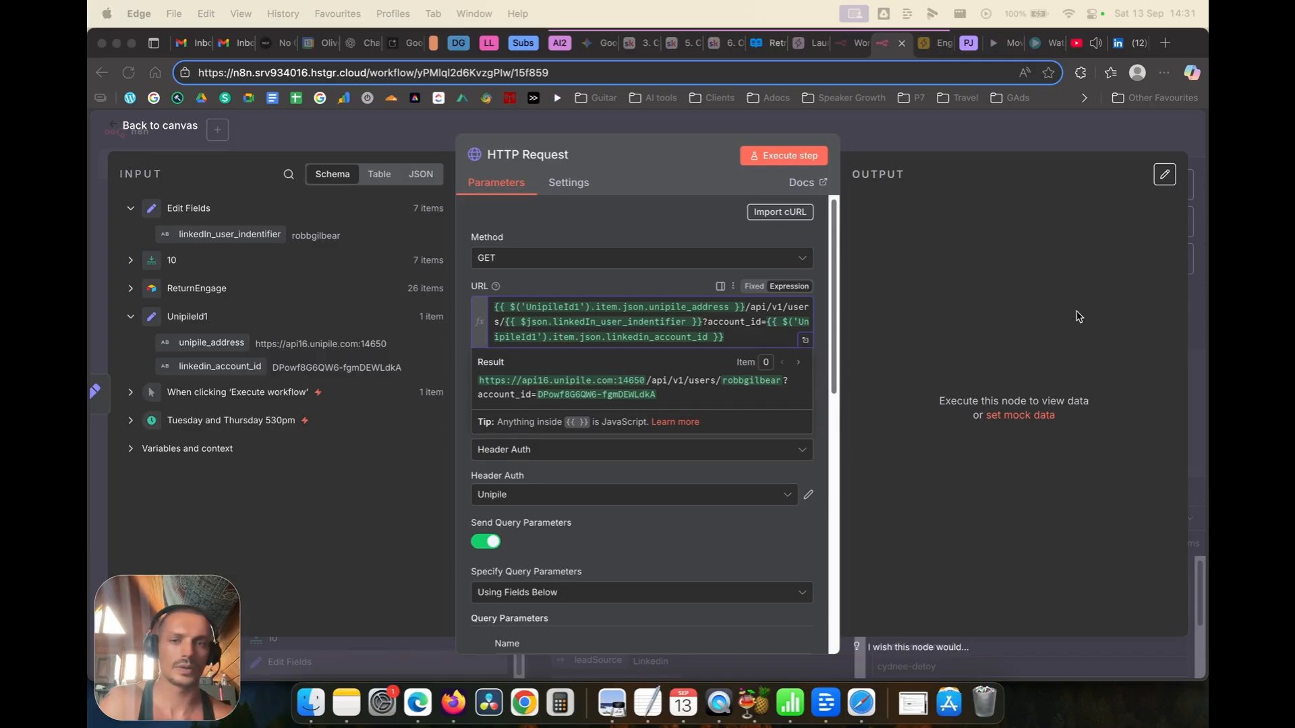
{"action": "left_click", "coordinate": [604, 236]}
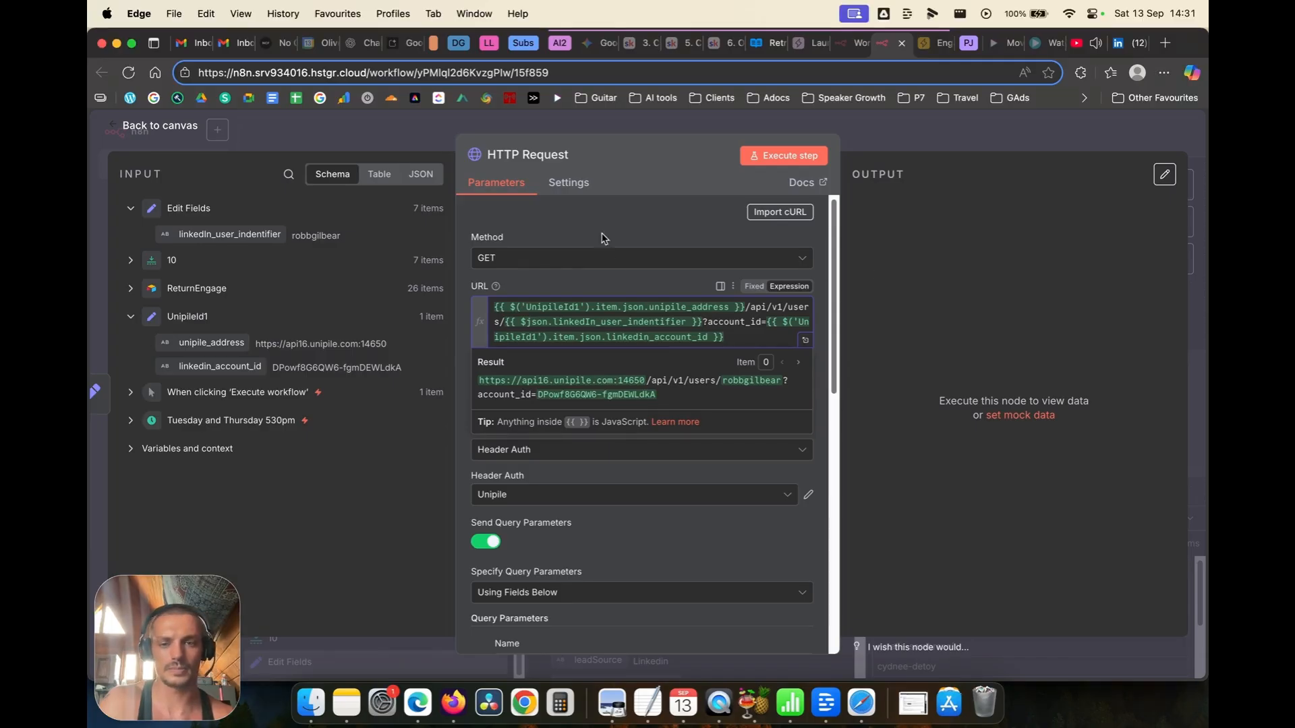
{"action": "scroll", "coordinate": [584, 429], "scroll_direction": "down", "scroll_amount": 5}
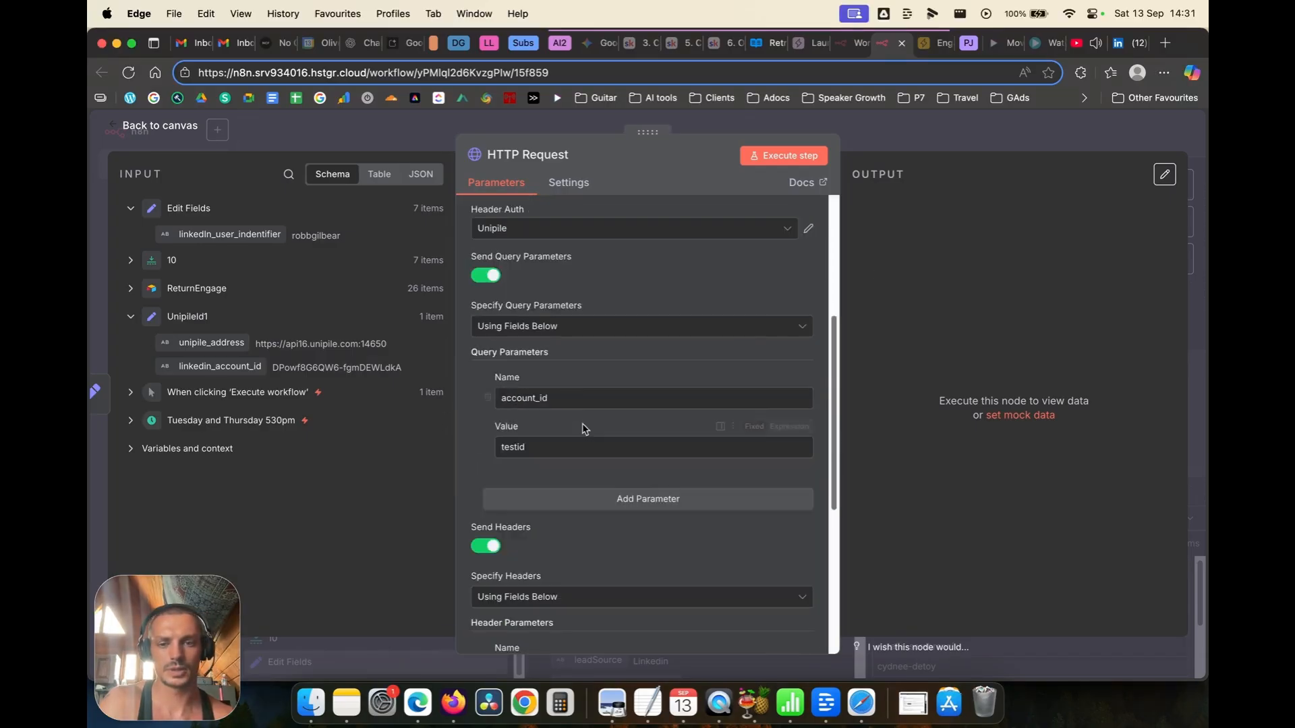
Step: Remove the account_id query parameter and run the HTTP Request, returning 7 LinkedIn profiles
{"action": "scroll", "coordinate": [584, 429], "scroll_direction": "down", "scroll_amount": 5}
{"action": "scroll", "coordinate": [581, 427], "scroll_direction": "up", "scroll_amount": 5}
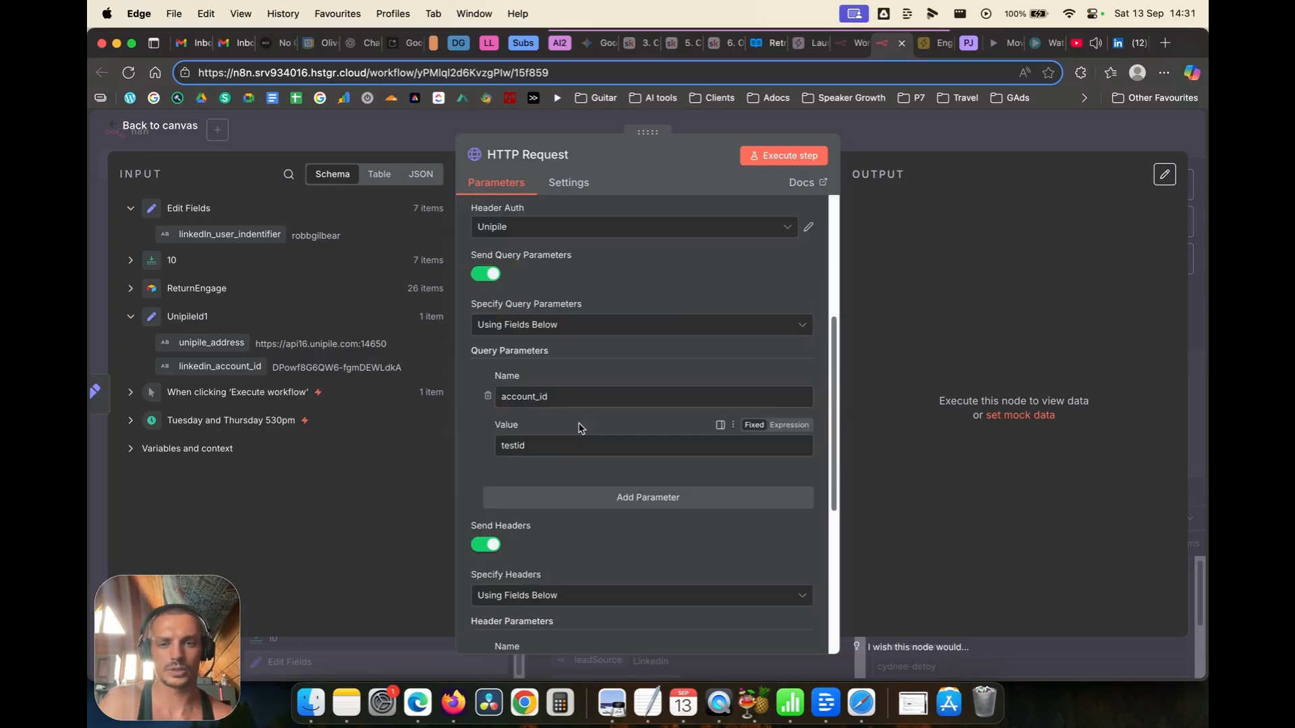
{"action": "left_click", "coordinate": [487, 397]}
{"action": "scroll", "coordinate": [513, 405], "scroll_direction": "up", "scroll_amount": 5}
{"action": "left_click", "coordinate": [784, 156]}
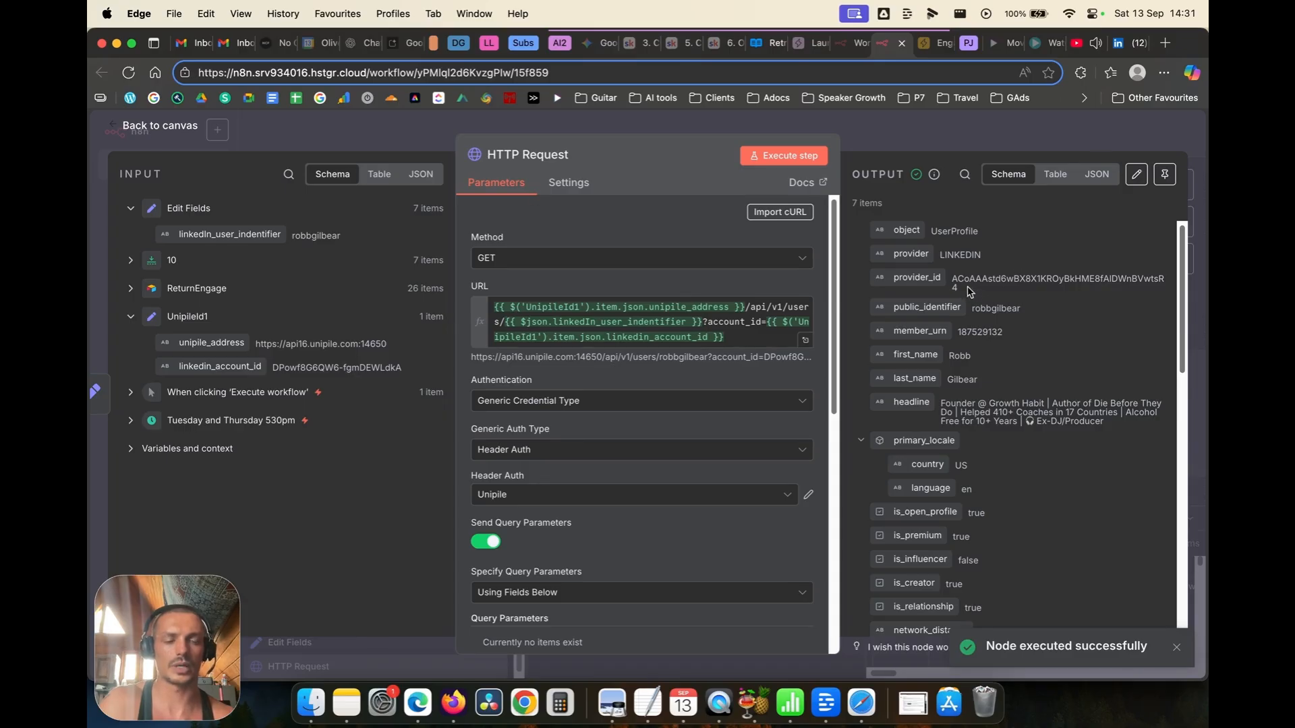
{"action": "left_click", "coordinate": [209, 130]}
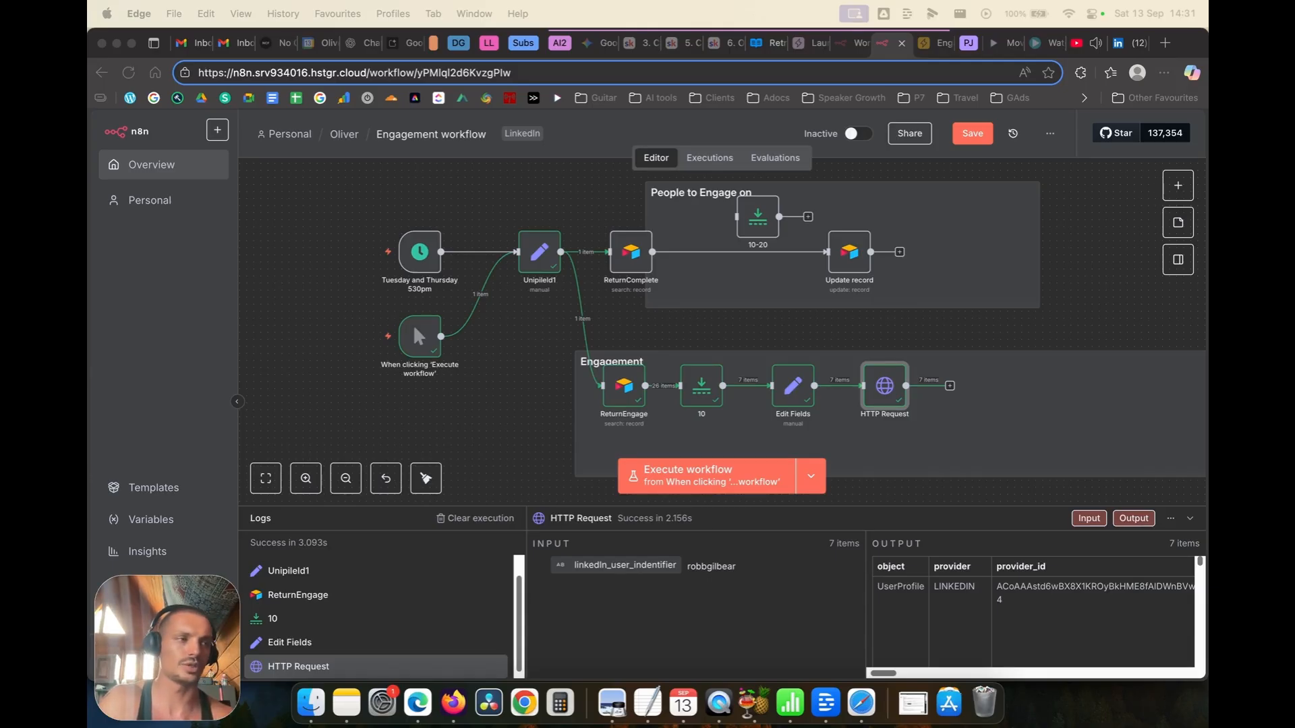
{"action": "left_click", "coordinate": [919, 333]}
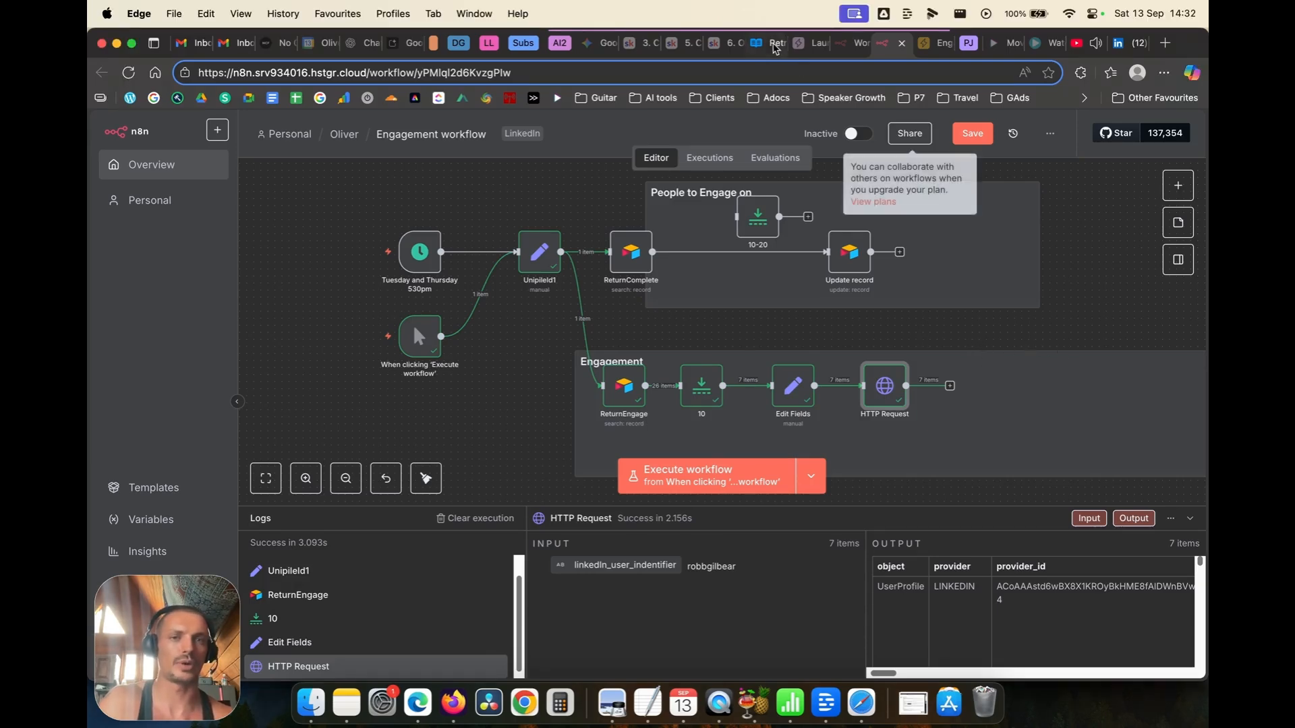
Step: Review the List all posts parameters and example response under Users in the Unipile docs
{"action": "left_click", "coordinate": [769, 42]}
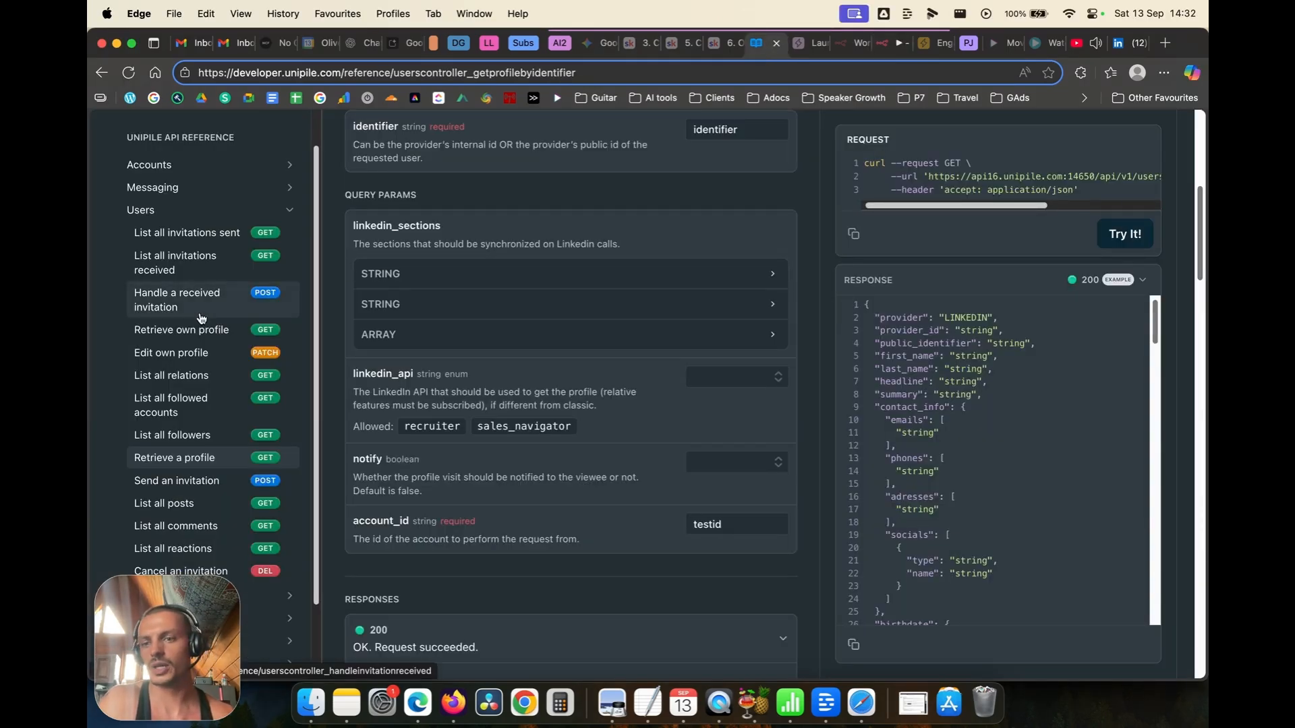
{"action": "left_click", "coordinate": [190, 506]}
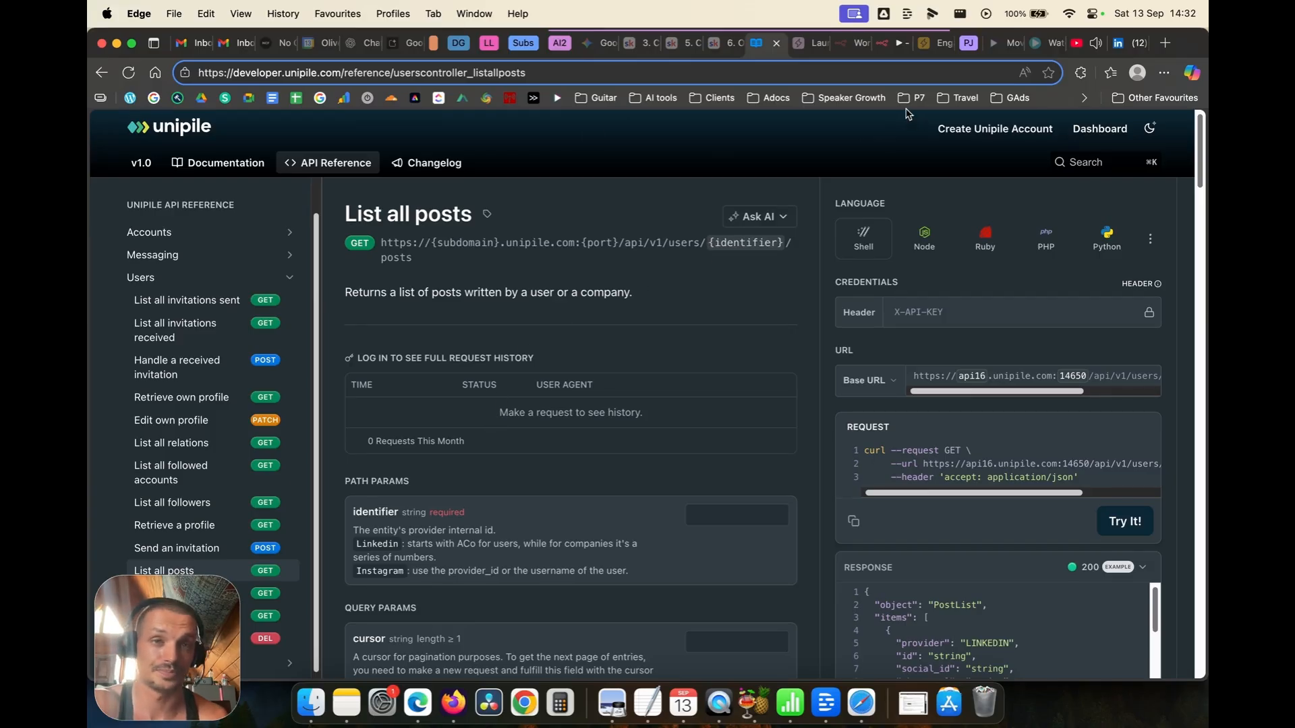
{"action": "scroll", "coordinate": [732, 322], "scroll_direction": "down", "scroll_amount": 3}
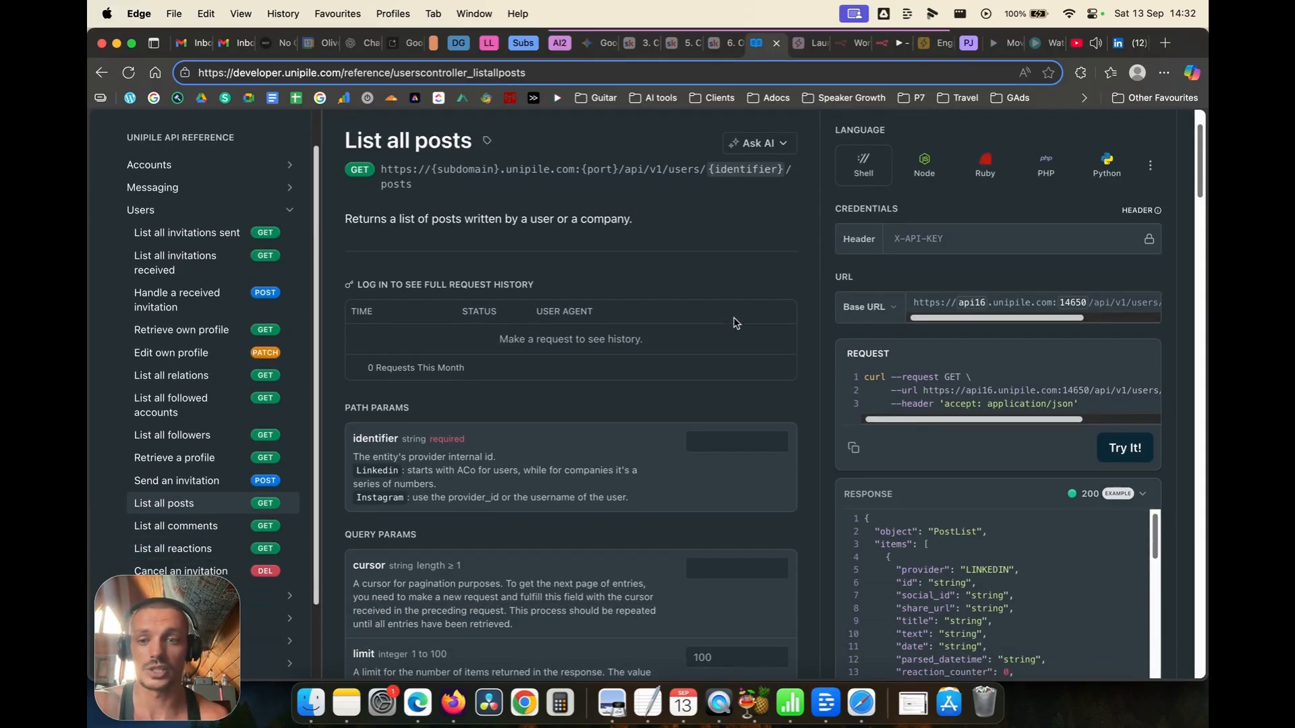
{"action": "scroll", "coordinate": [729, 328], "scroll_direction": "down", "scroll_amount": 3}
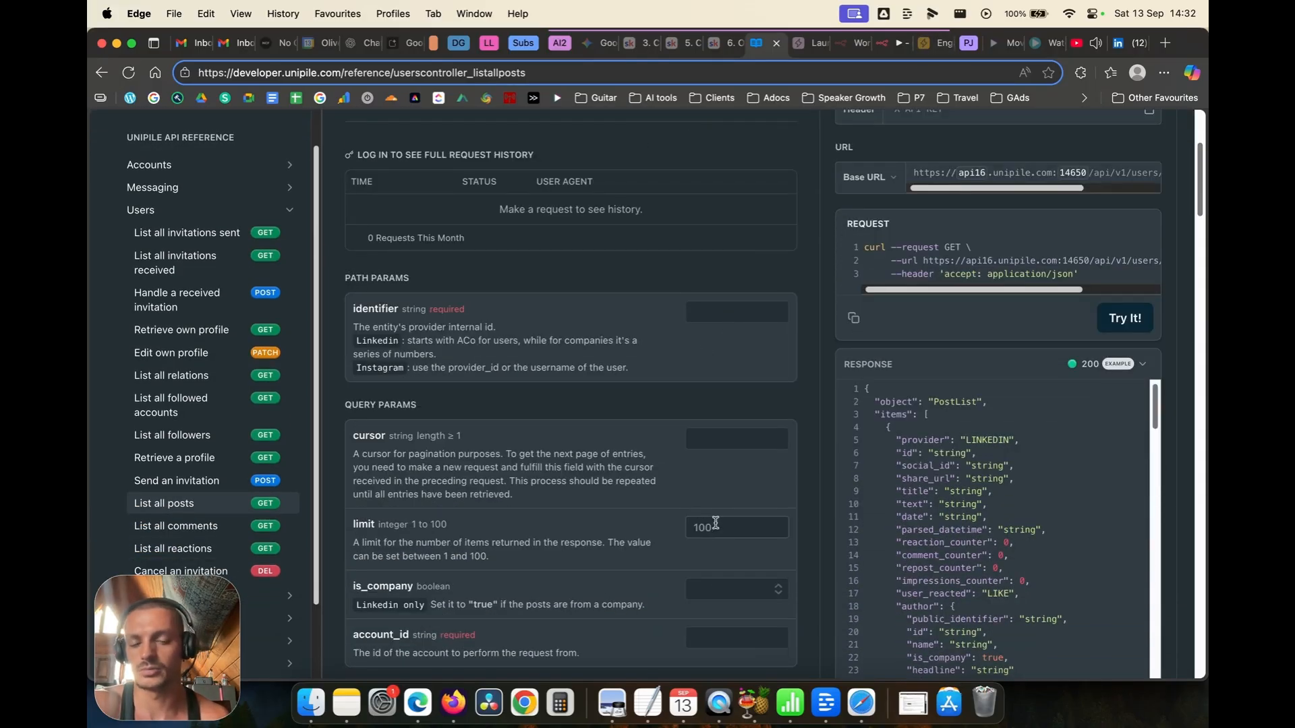
{"action": "scroll", "coordinate": [716, 523], "scroll_direction": "down", "scroll_amount": 1}
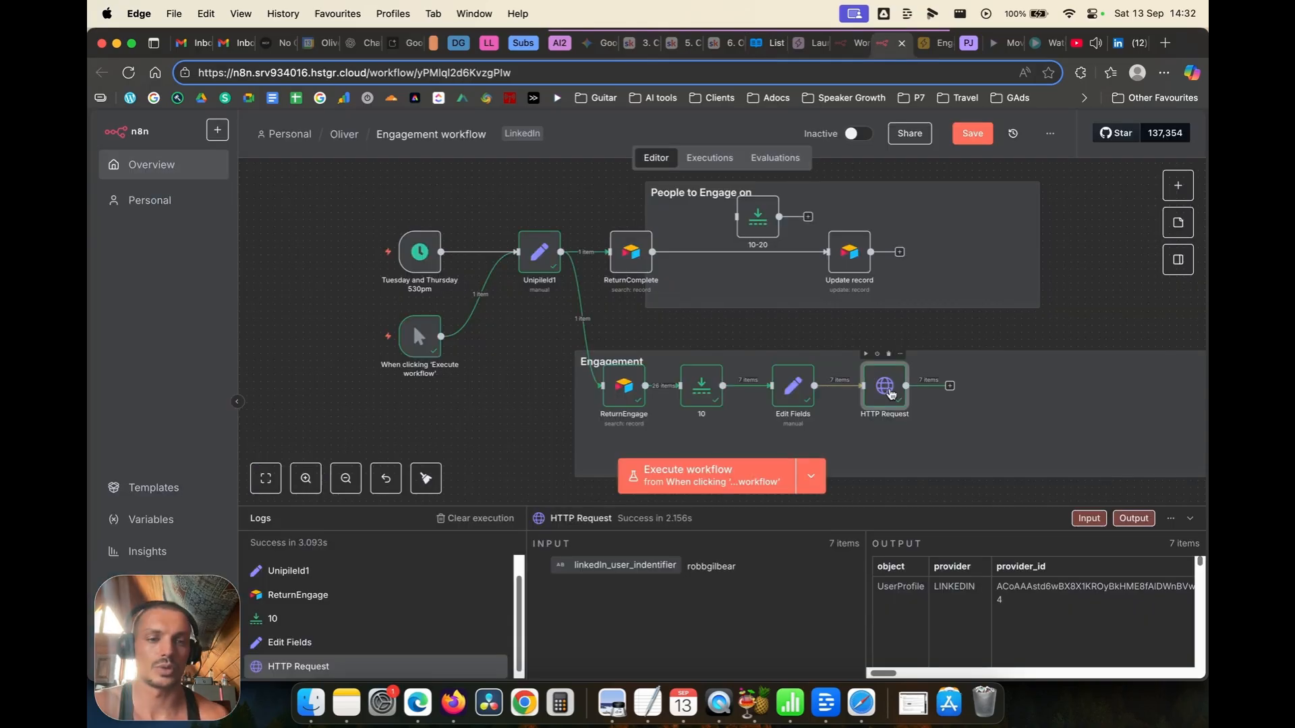
Step: Add batching of 1 item per batch at a 3000 ms interval to the HTTP Request, then save
{"action": "double_click", "coordinate": [888, 393]}
{"action": "scroll", "coordinate": [678, 388], "scroll_direction": "down", "scroll_amount": 5}
{"action": "scroll", "coordinate": [677, 389], "scroll_direction": "down", "scroll_amount": 2}
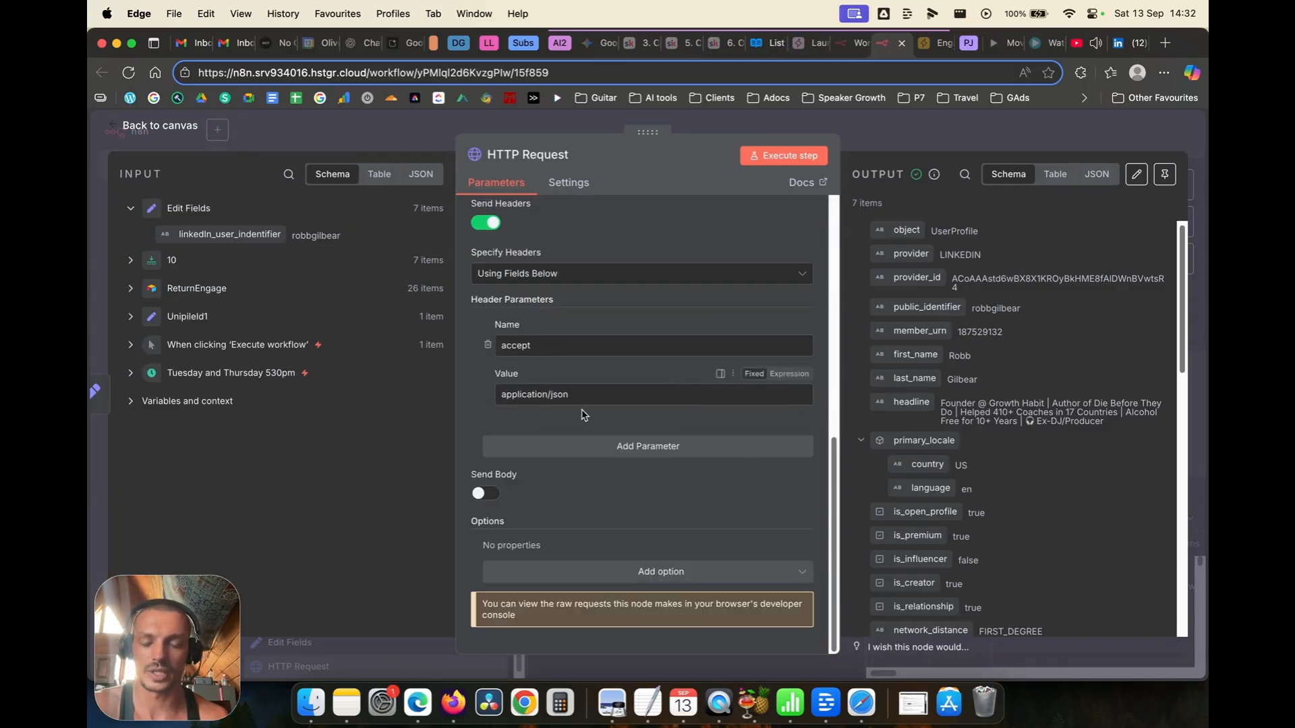
{"action": "left_click", "coordinate": [660, 572]}
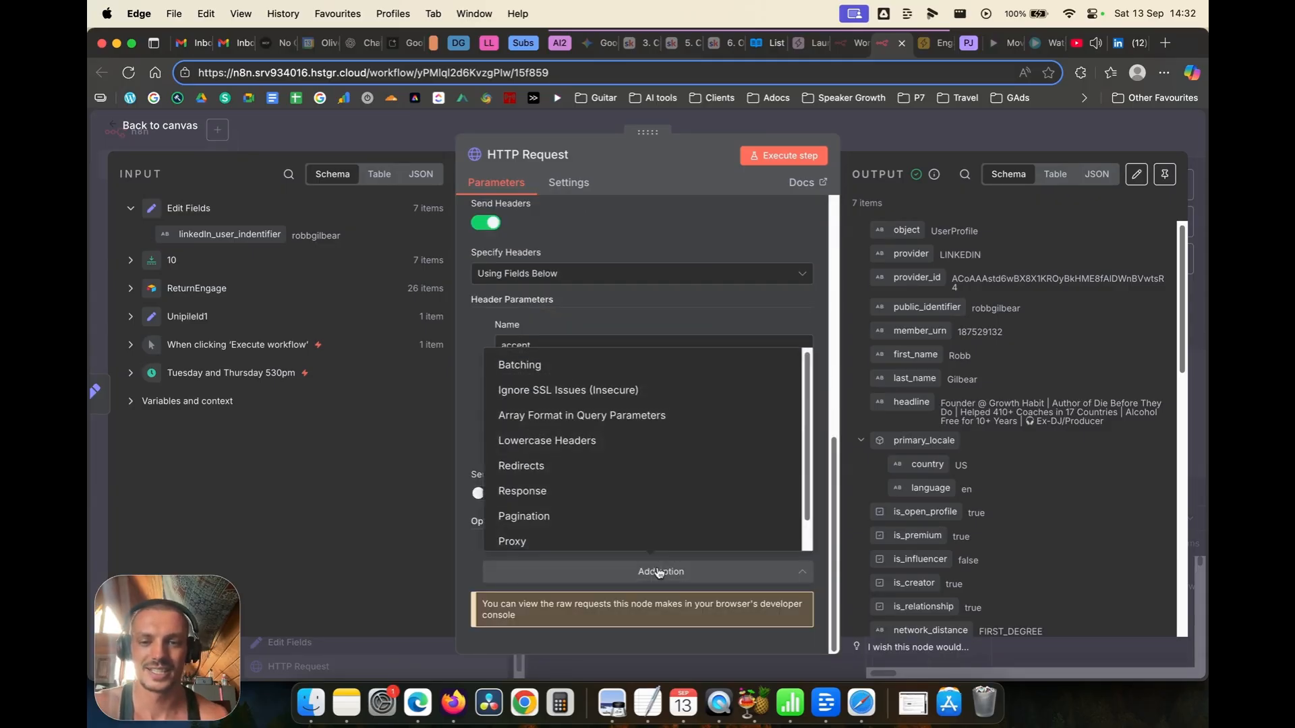
{"action": "left_click", "coordinate": [532, 365]}
{"action": "scroll", "coordinate": [507, 550], "scroll_direction": "down", "scroll_amount": 2}
{"action": "left_click", "coordinate": [571, 536]}
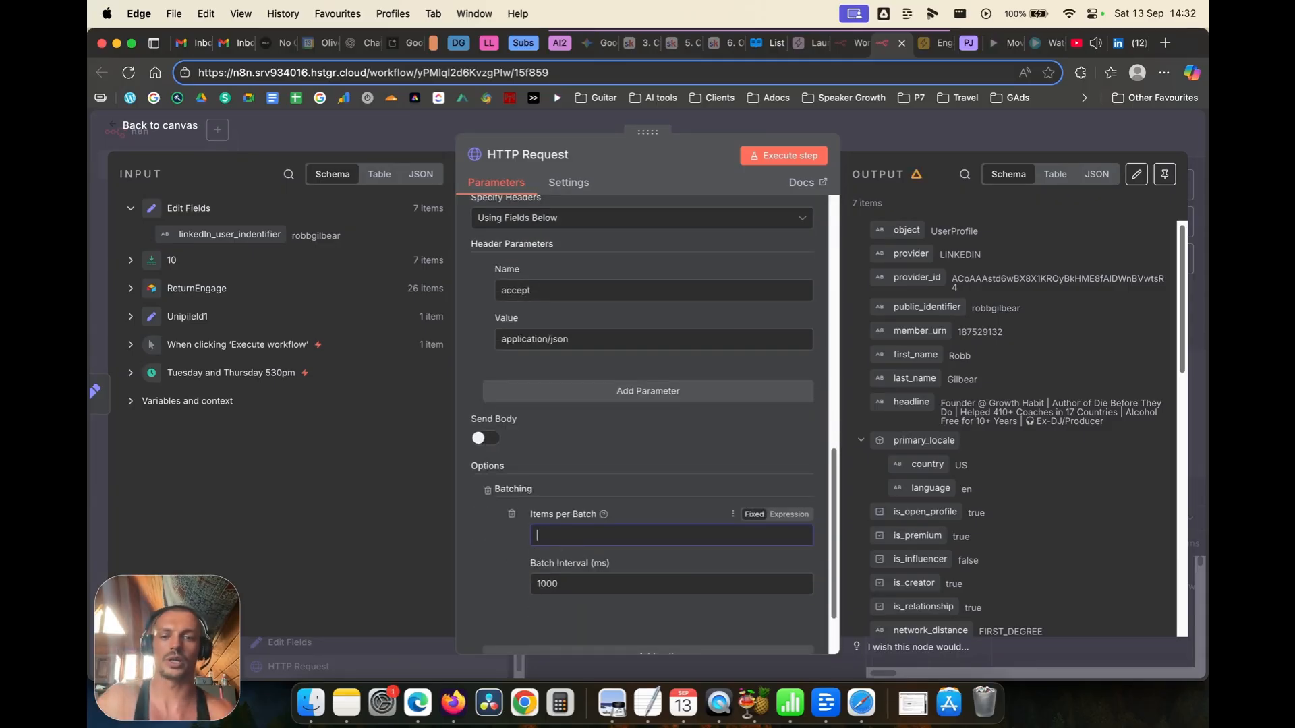
{"action": "type", "text": "1"}
{"action": "double_click", "coordinate": [539, 583]}
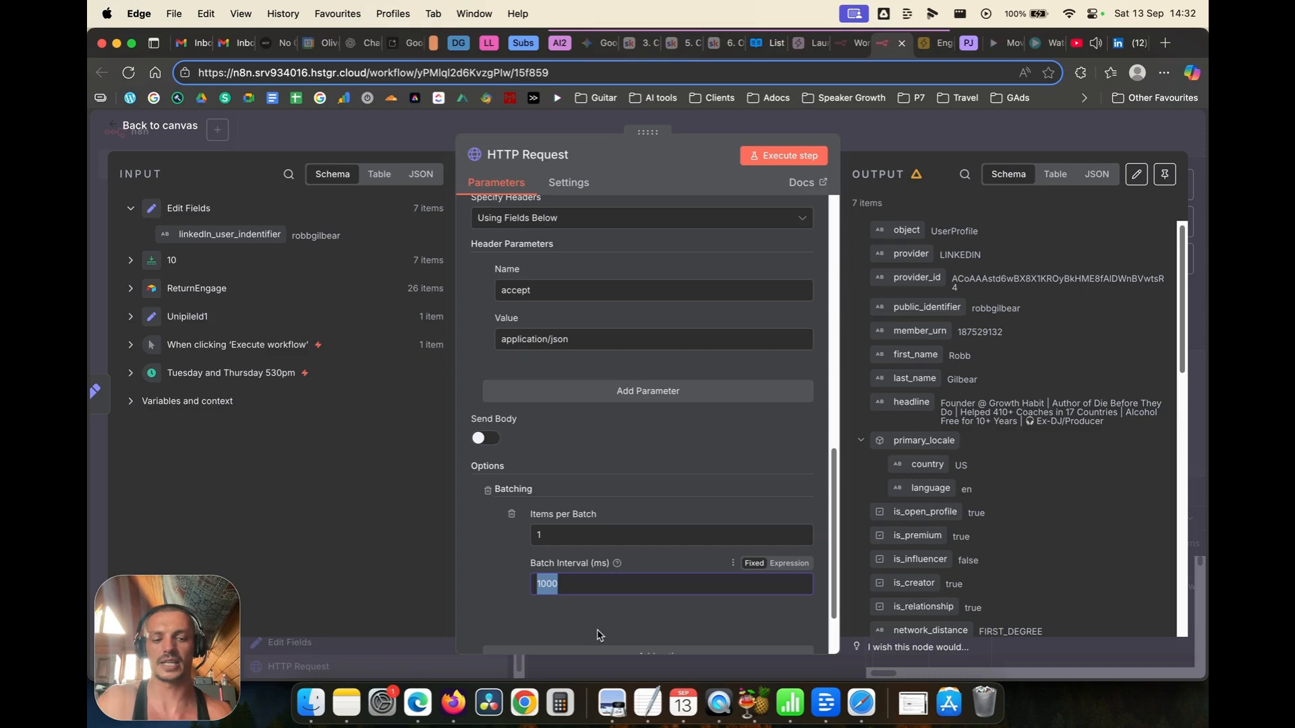
{"action": "type", "text": "3"}
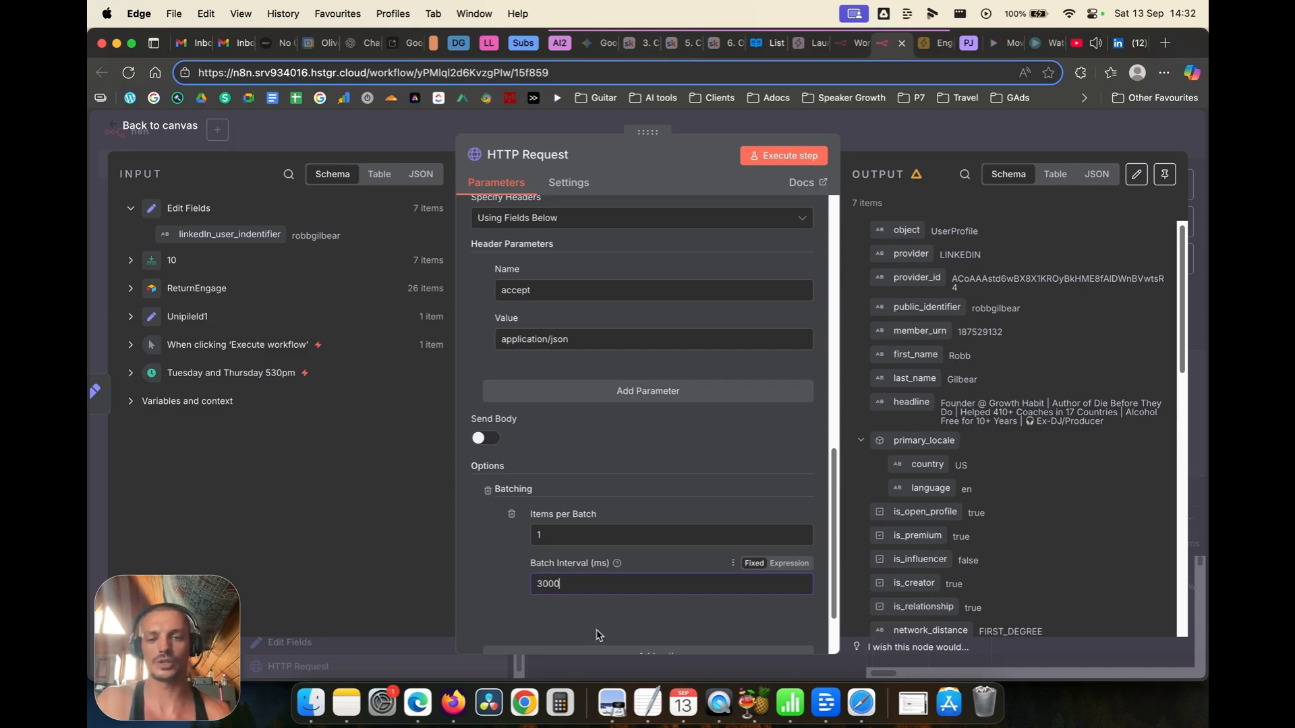
{"action": "scroll", "coordinate": [507, 442], "scroll_direction": "down", "scroll_amount": 3}
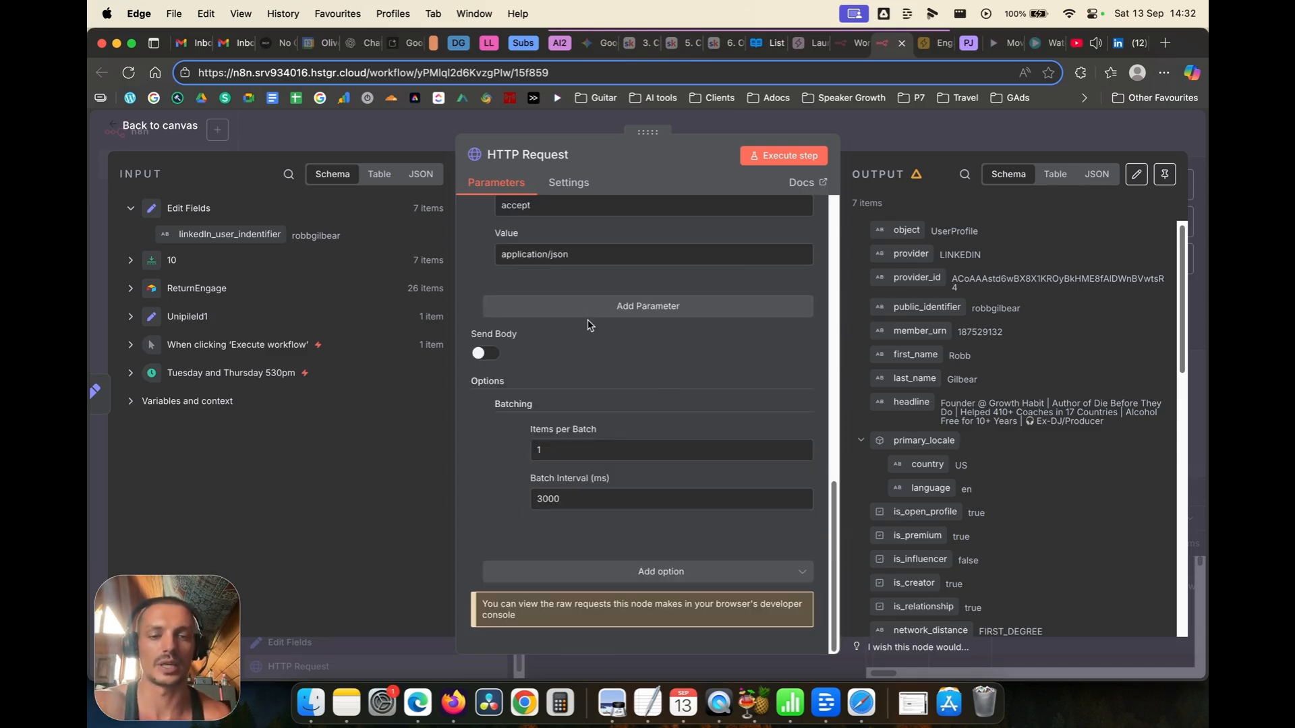
{"action": "scroll", "coordinate": [545, 304], "scroll_direction": "up", "scroll_amount": 10}
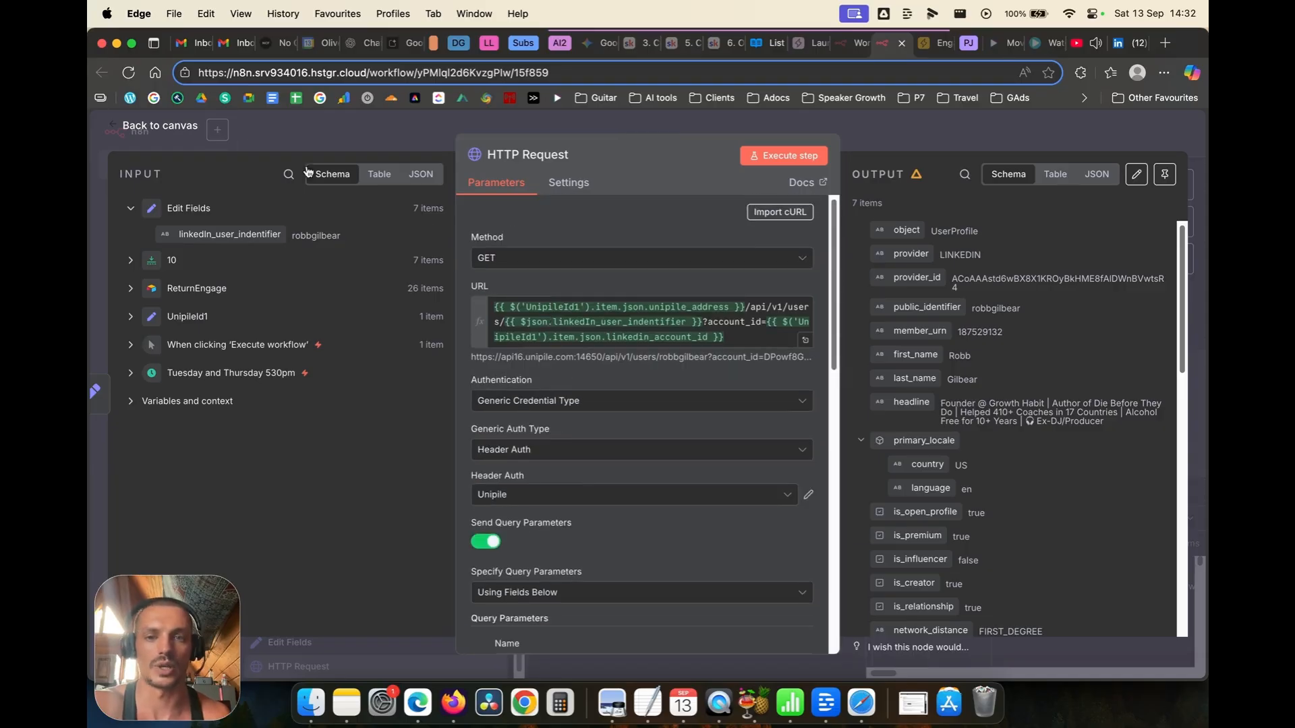
{"action": "left_click", "coordinate": [162, 128]}
{"action": "left_click", "coordinate": [961, 135]}
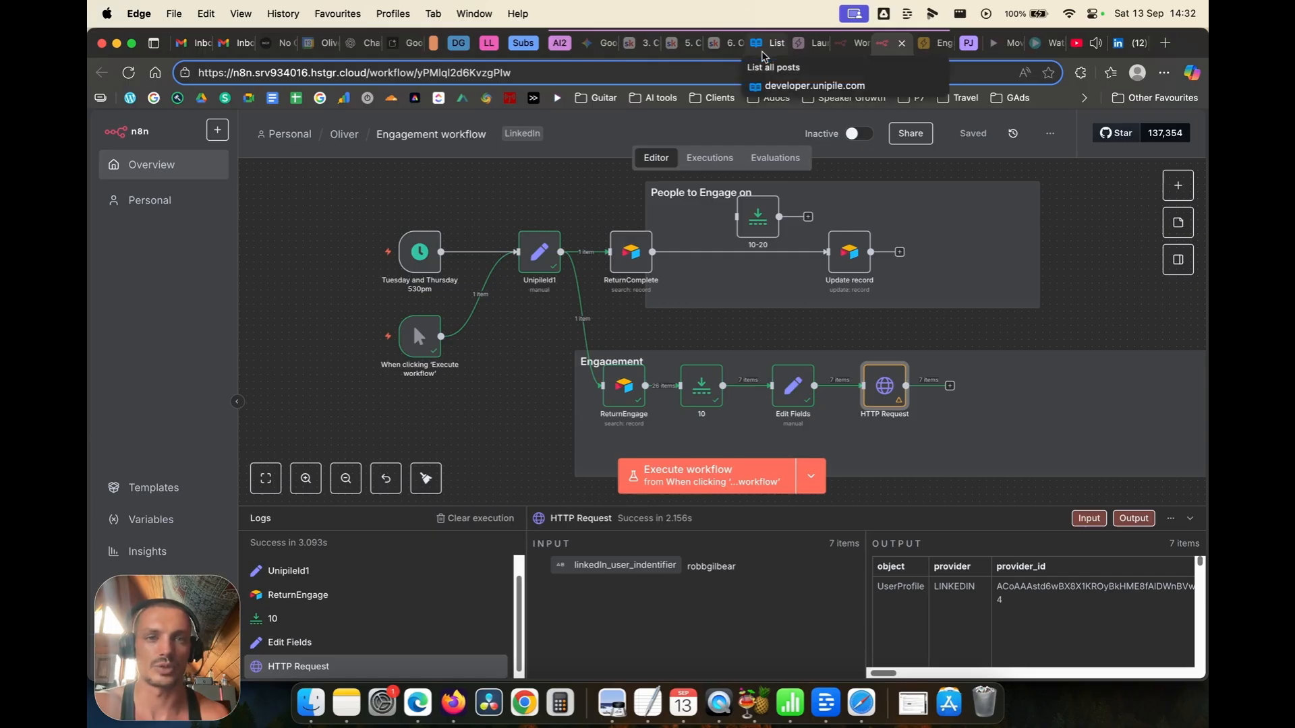
Step: Rename the HTTP Request node to GetProviderID, then bring up Unipile's List all posts docs
{"action": "right_click", "coordinate": [884, 396]}
{"action": "left_click", "coordinate": [909, 446]}
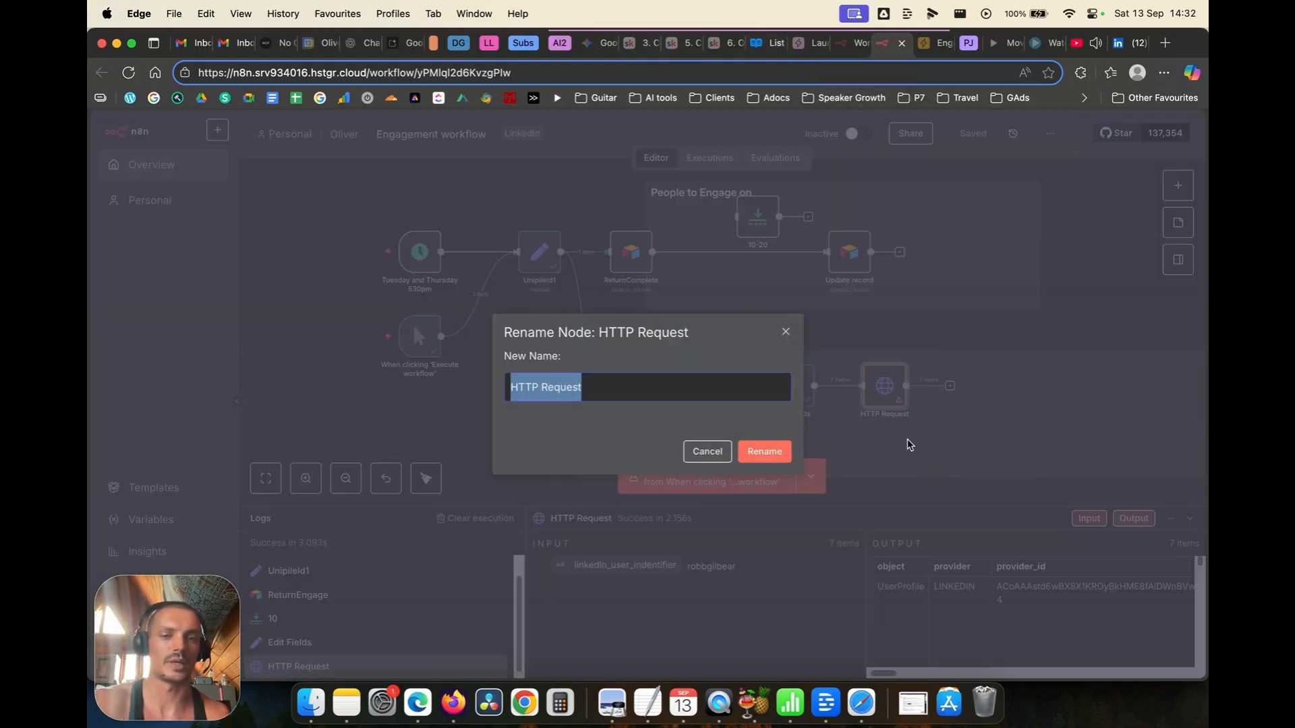
{"action": "type", "text": "Get"}
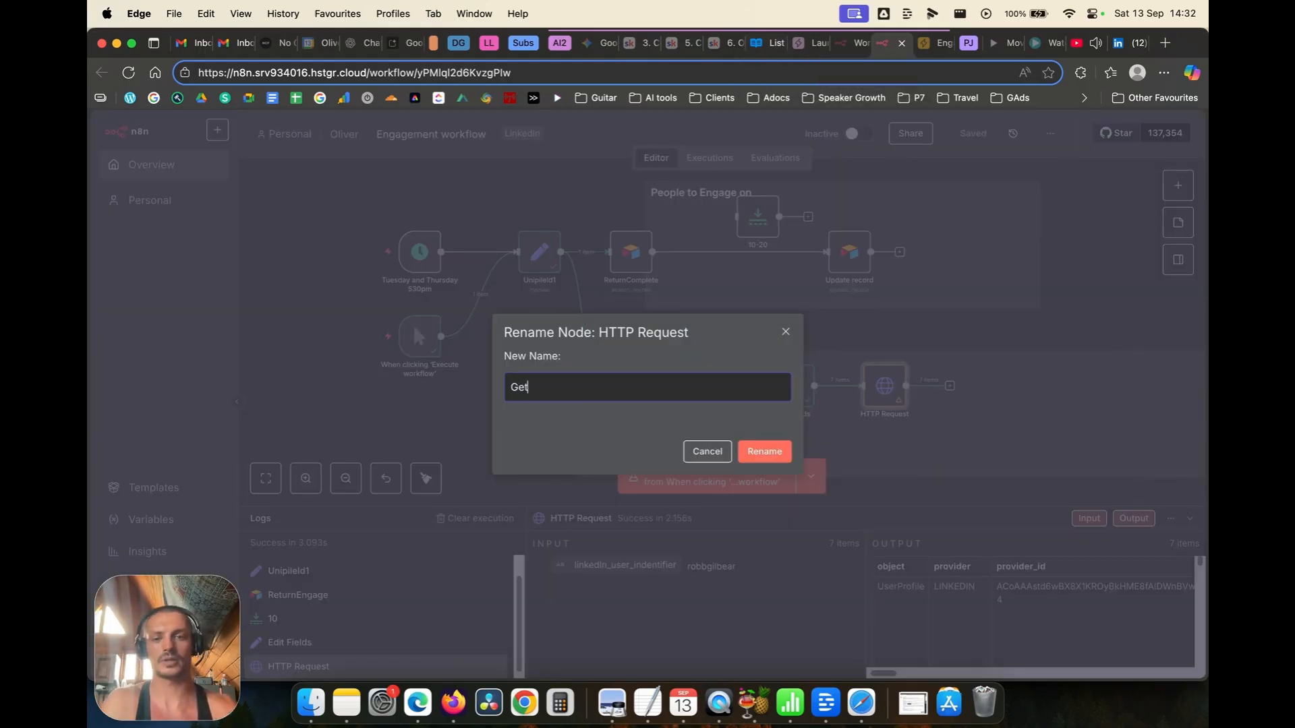
{"action": "type", "text": "ProviderID"}
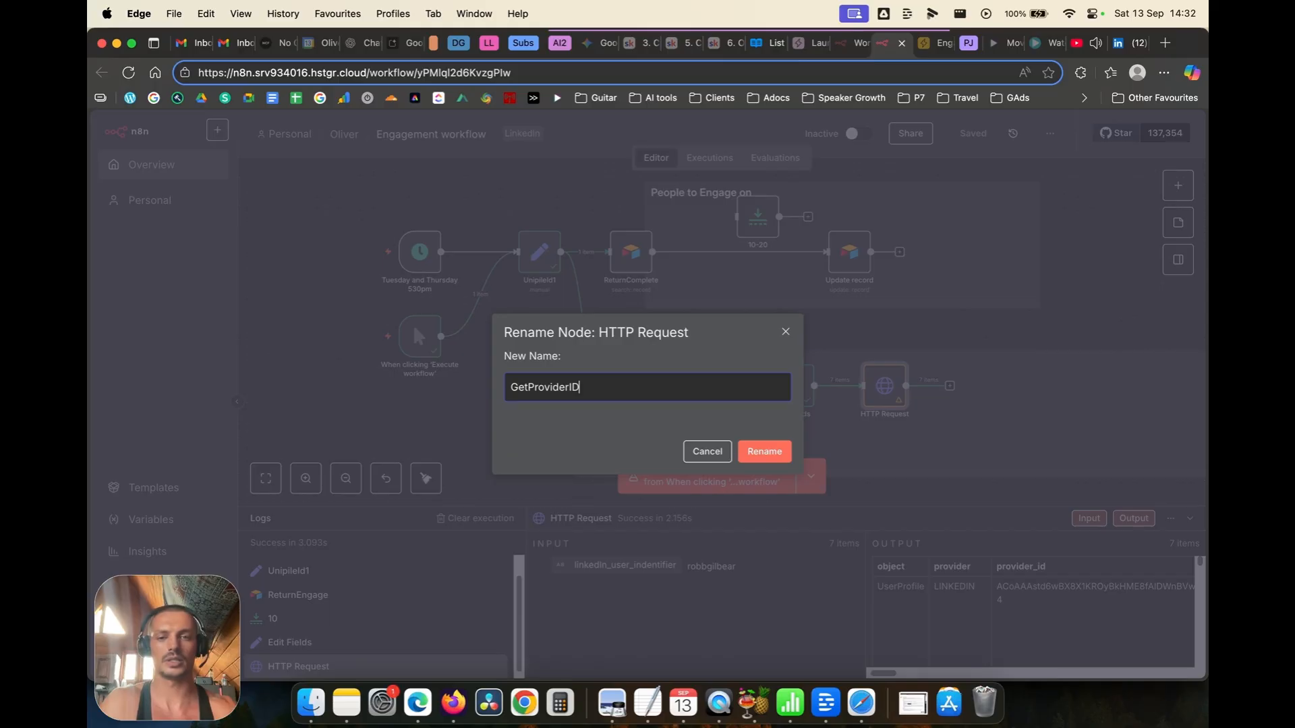
{"action": "key", "text": "Return"}
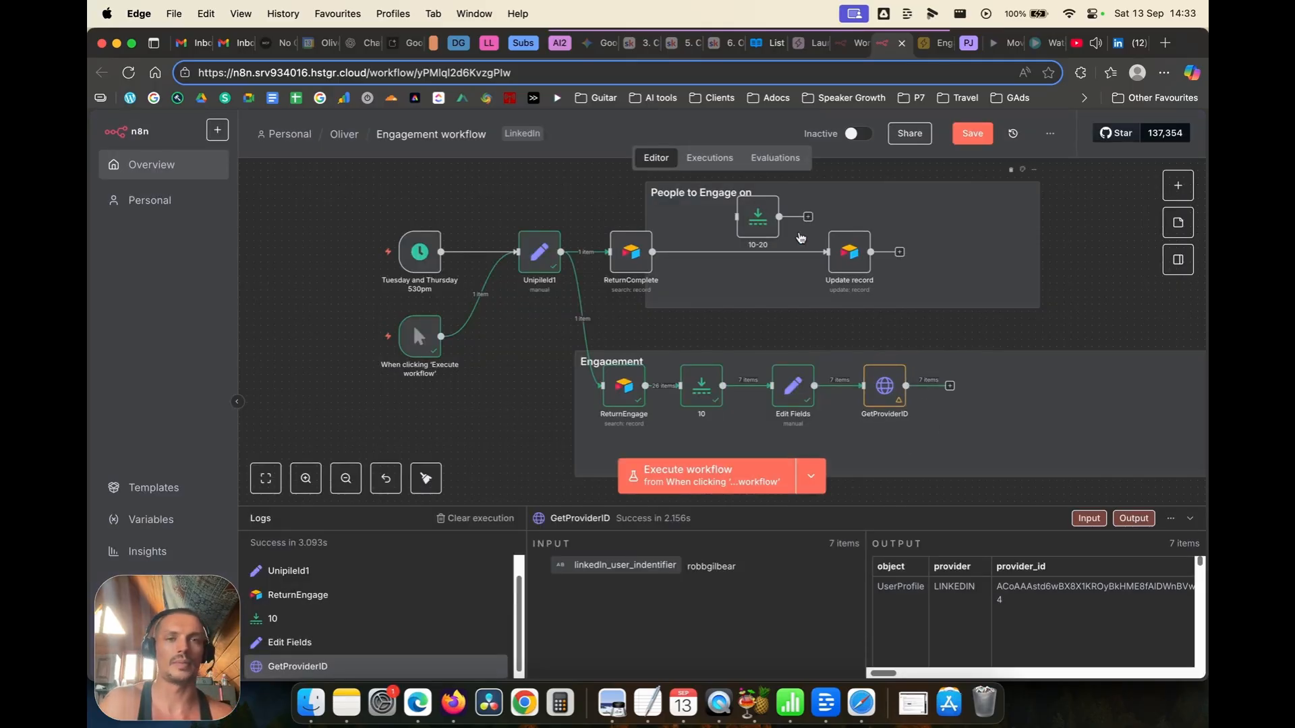
{"action": "left_click", "coordinate": [756, 51]}
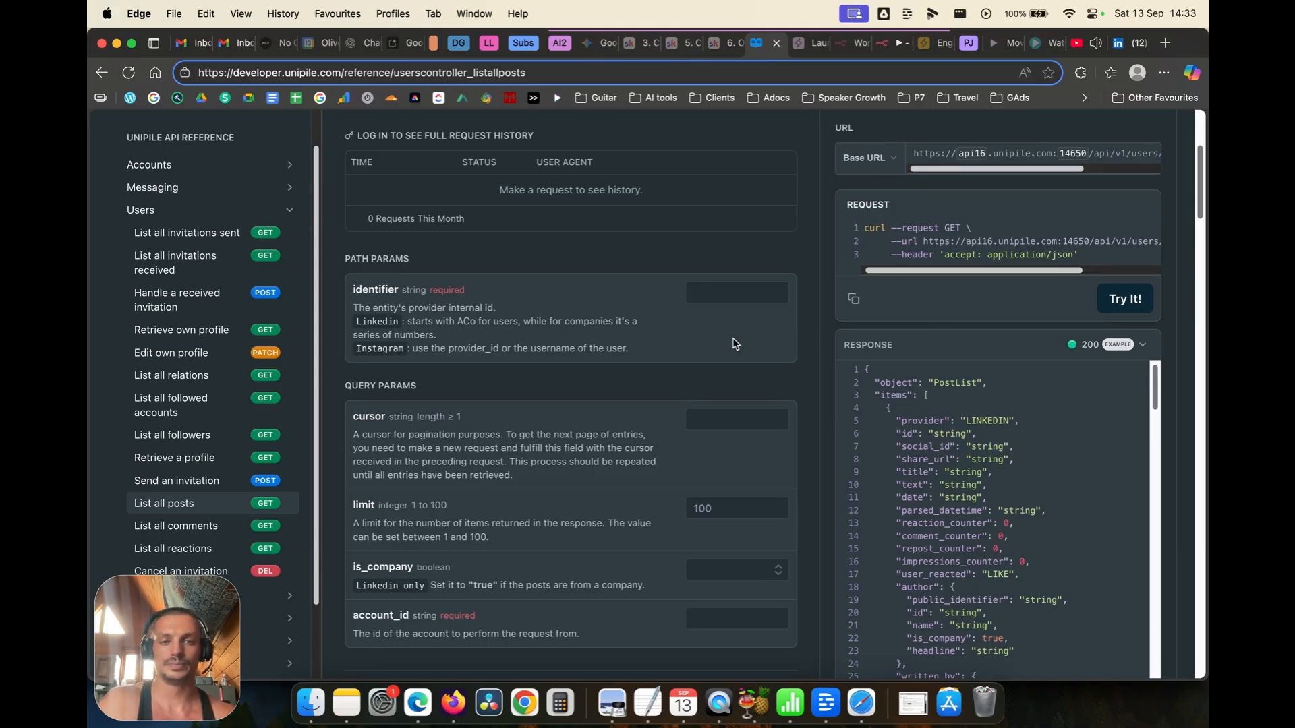
Step: Fill the List all posts example with identifier 'id' and limit 2
{"action": "scroll", "coordinate": [735, 344], "scroll_direction": "up", "scroll_amount": 2}
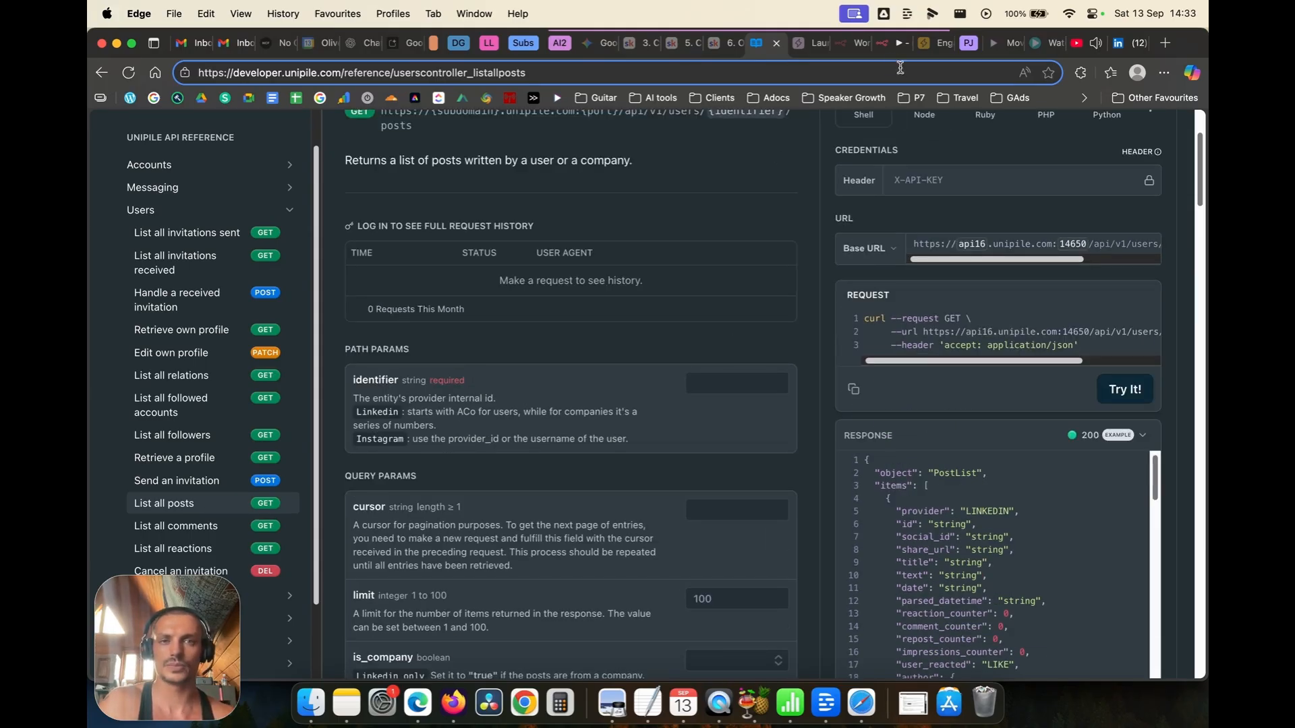
{"action": "scroll", "coordinate": [736, 364], "scroll_direction": "down", "scroll_amount": 1}
{"action": "left_click", "coordinate": [737, 354]}
{"action": "type", "text": "id"}
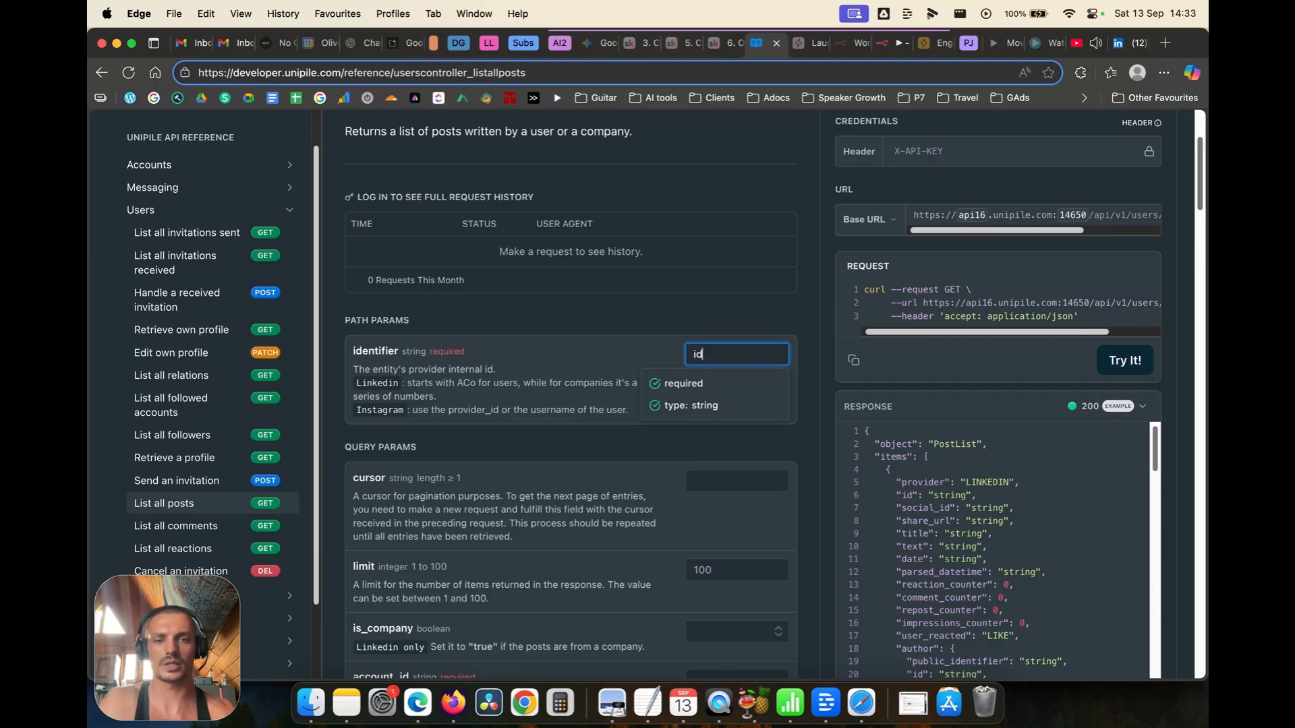
{"action": "left_click", "coordinate": [624, 406]}
{"action": "scroll", "coordinate": [623, 411], "scroll_direction": "down", "scroll_amount": 5}
{"action": "left_click", "coordinate": [716, 317]}
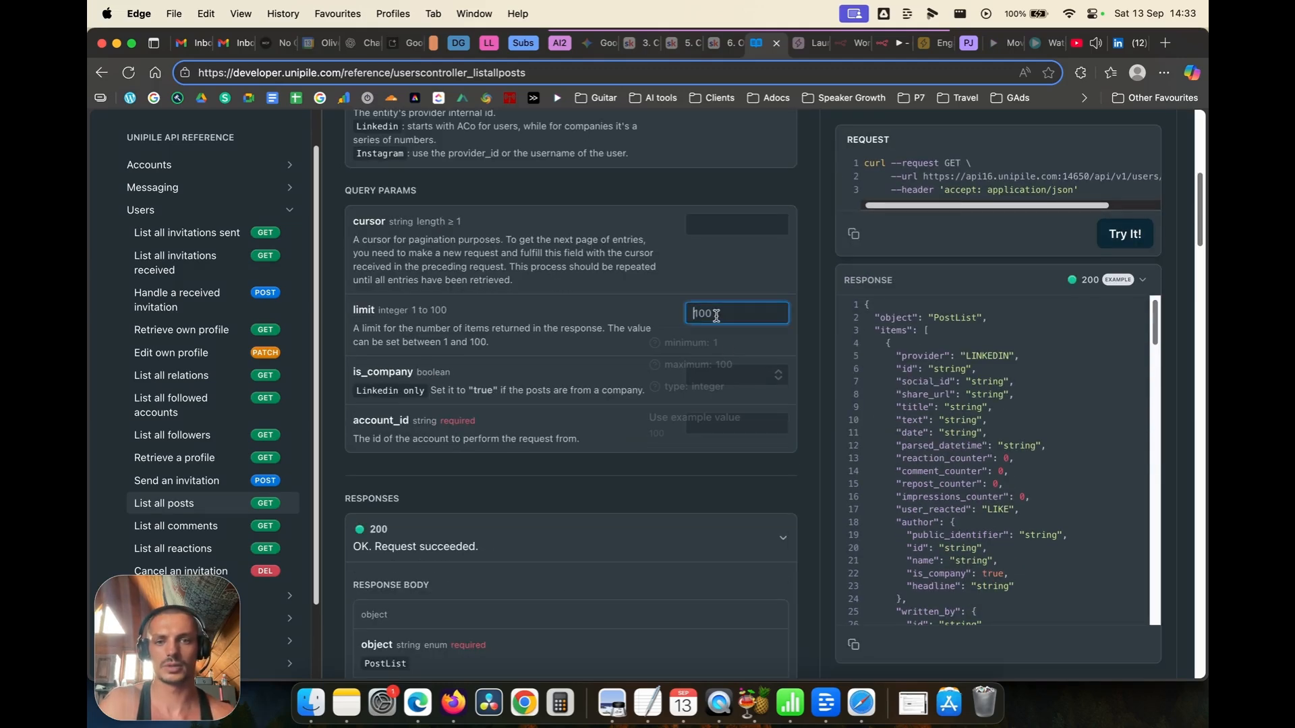
{"action": "type", "text": "2"}
{"action": "left_click", "coordinate": [634, 327]}
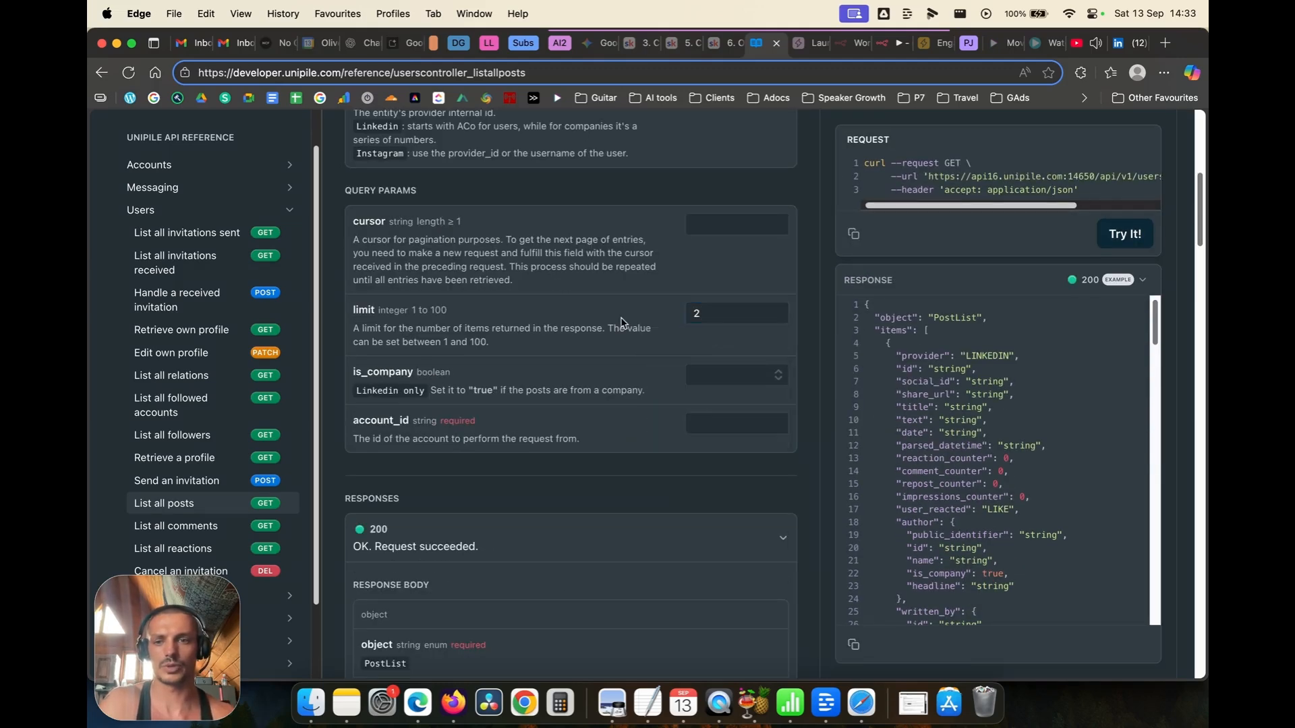
Step: Enter 'acid' as the account_id placeholder, then go back to the n8n workflow
{"action": "left_click", "coordinate": [727, 425]}
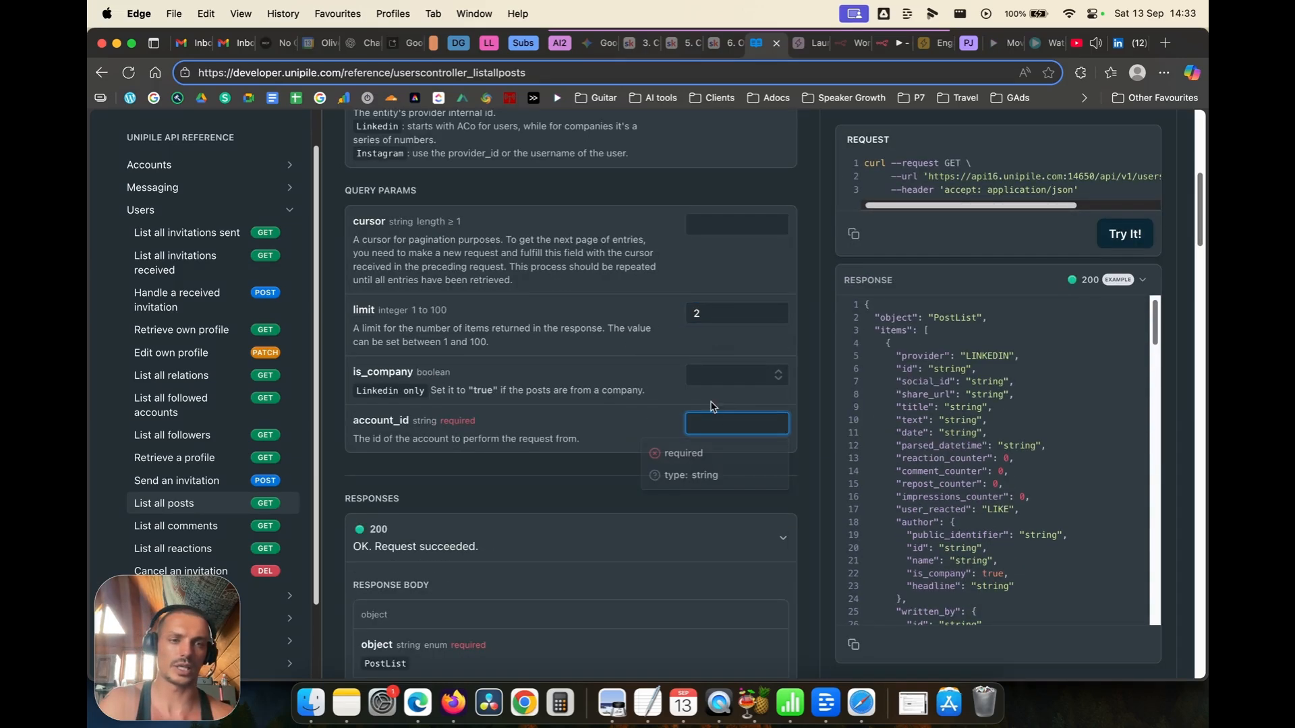
{"action": "scroll", "coordinate": [844, 312], "scroll_direction": "up", "scroll_amount": 3}
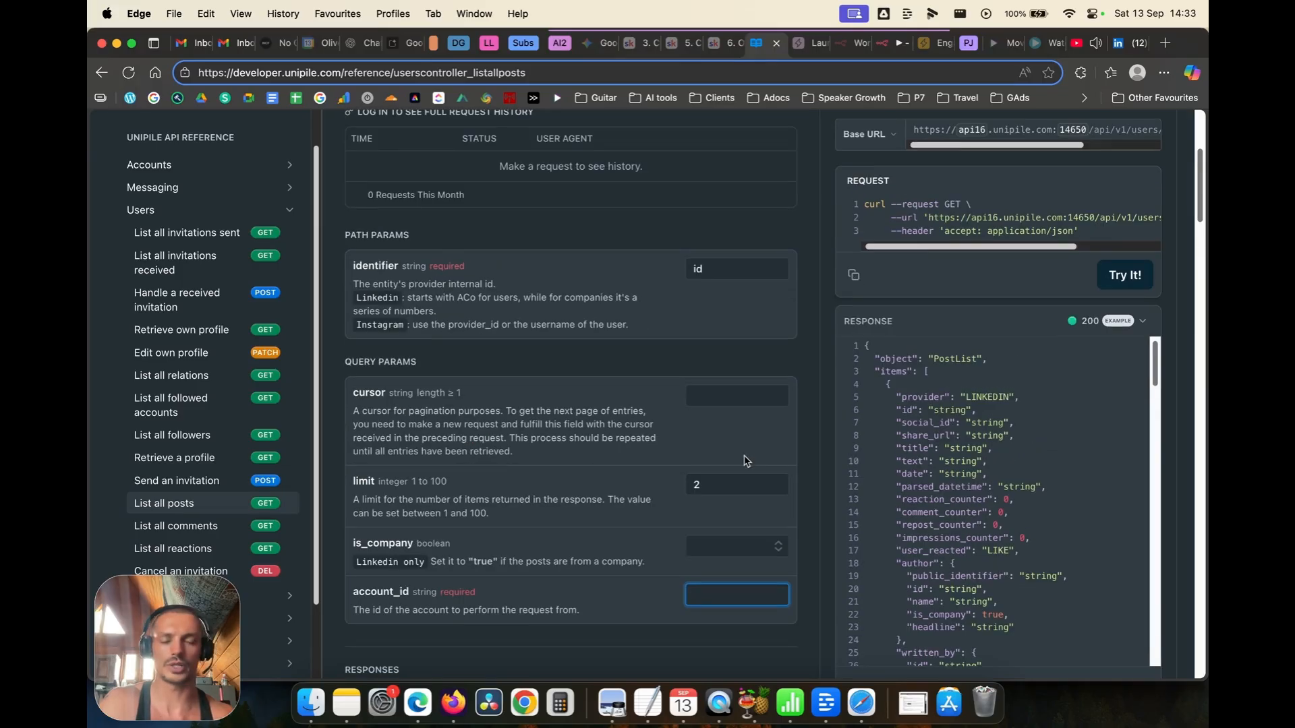
{"action": "scroll", "coordinate": [735, 472], "scroll_direction": "down", "scroll_amount": 2}
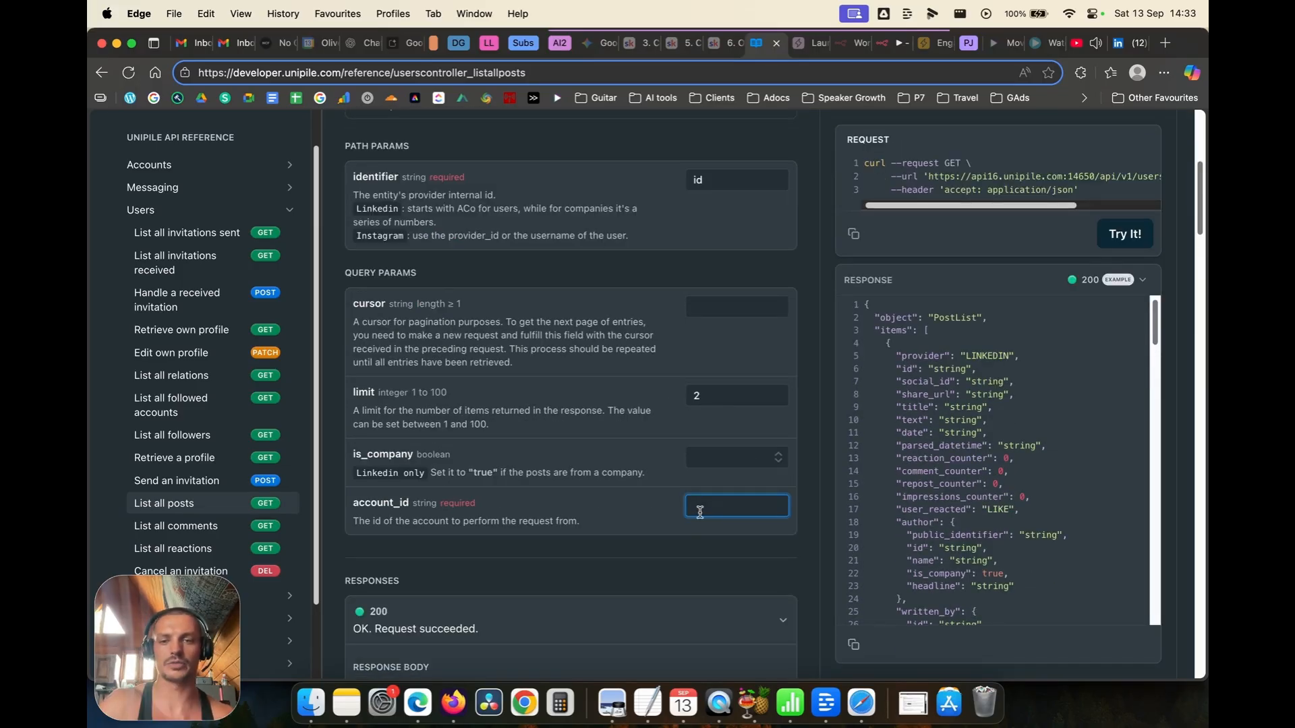
{"action": "type", "text": "acid"}
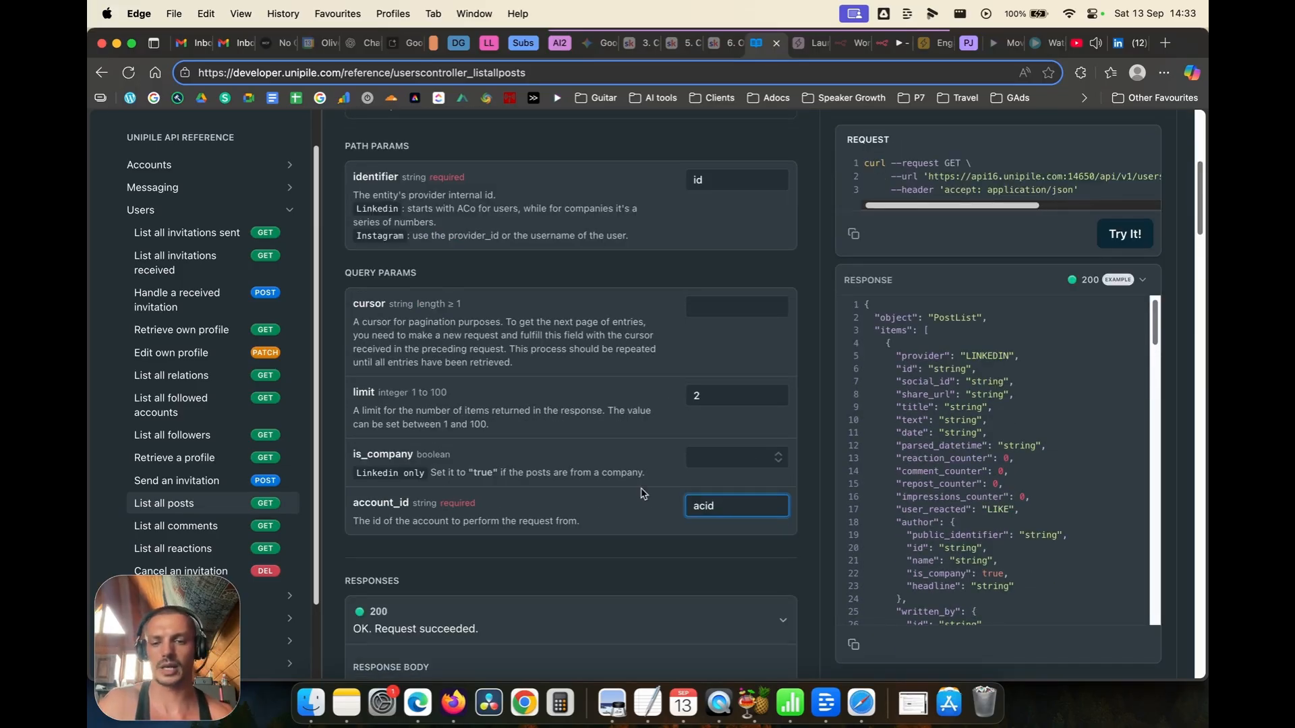
{"action": "double_click", "coordinate": [796, 400]}
{"action": "scroll", "coordinate": [763, 295], "scroll_direction": "up", "scroll_amount": 5}
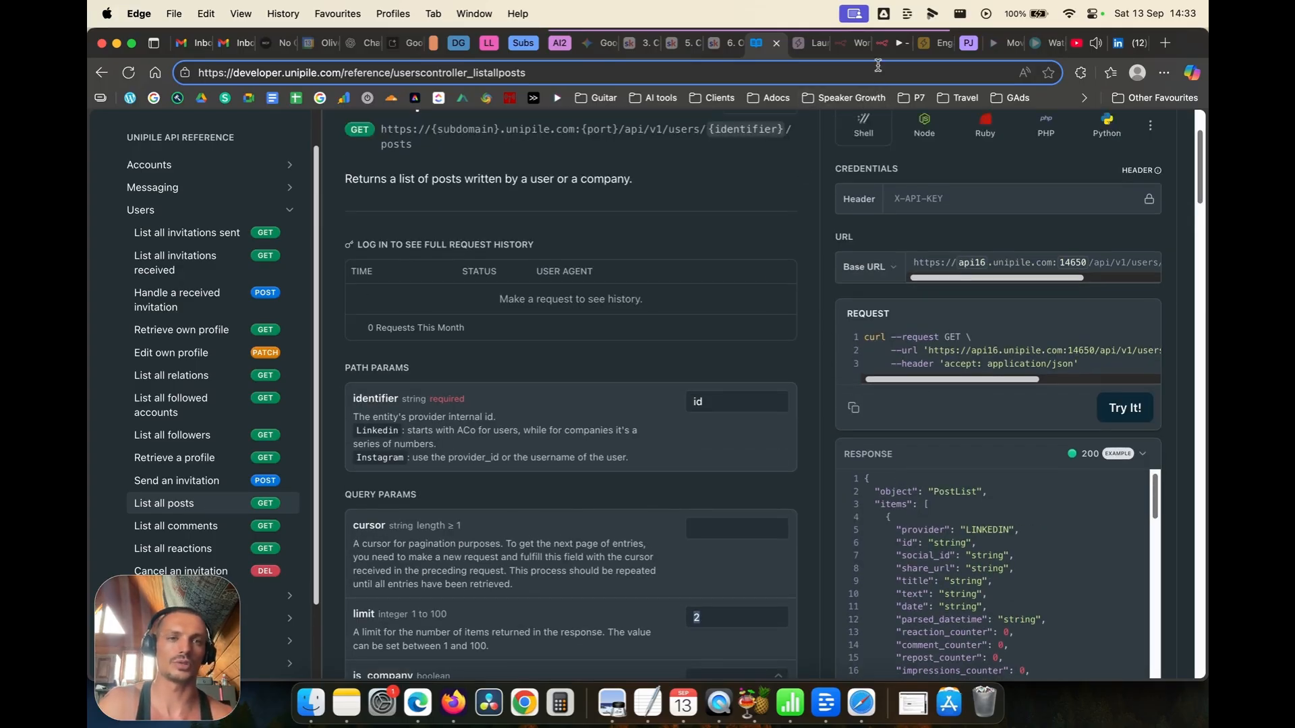
{"action": "left_click", "coordinate": [884, 43]}
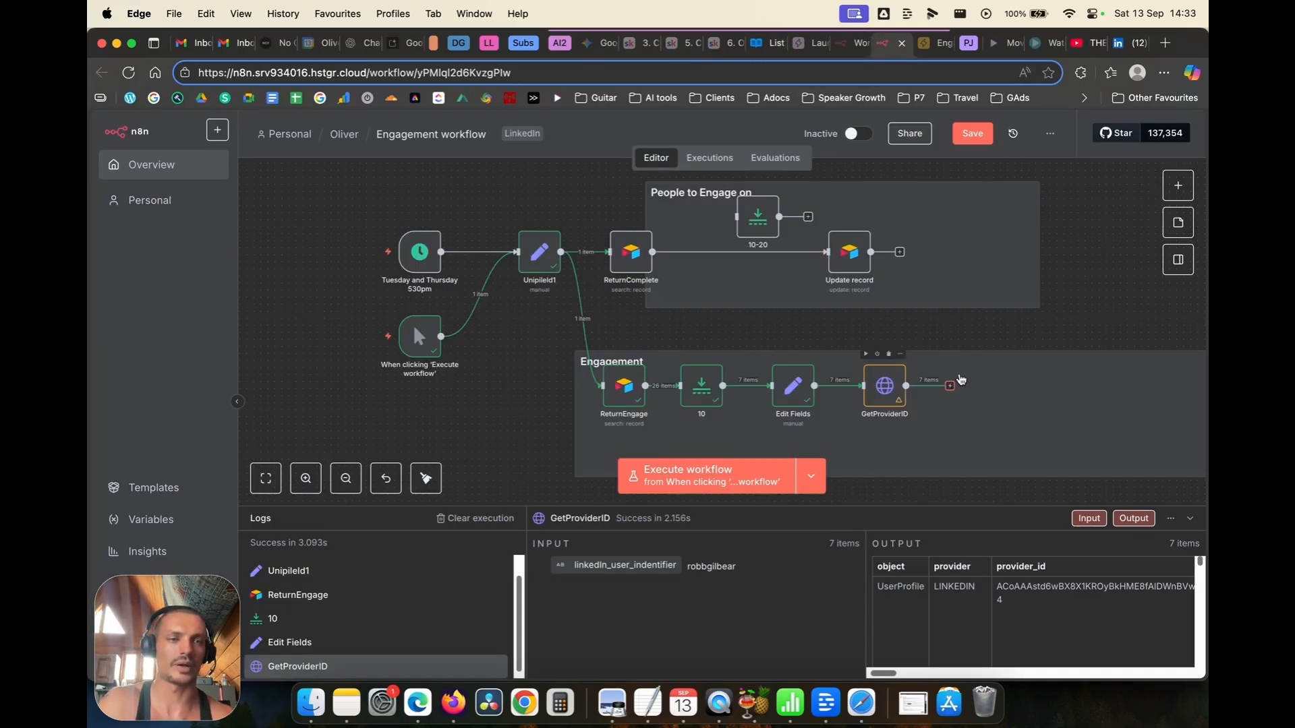
Step: Add an HTTP Request node after GetProviderID by importing the copied Unipile posts cURL command
{"action": "left_click", "coordinate": [950, 387]}
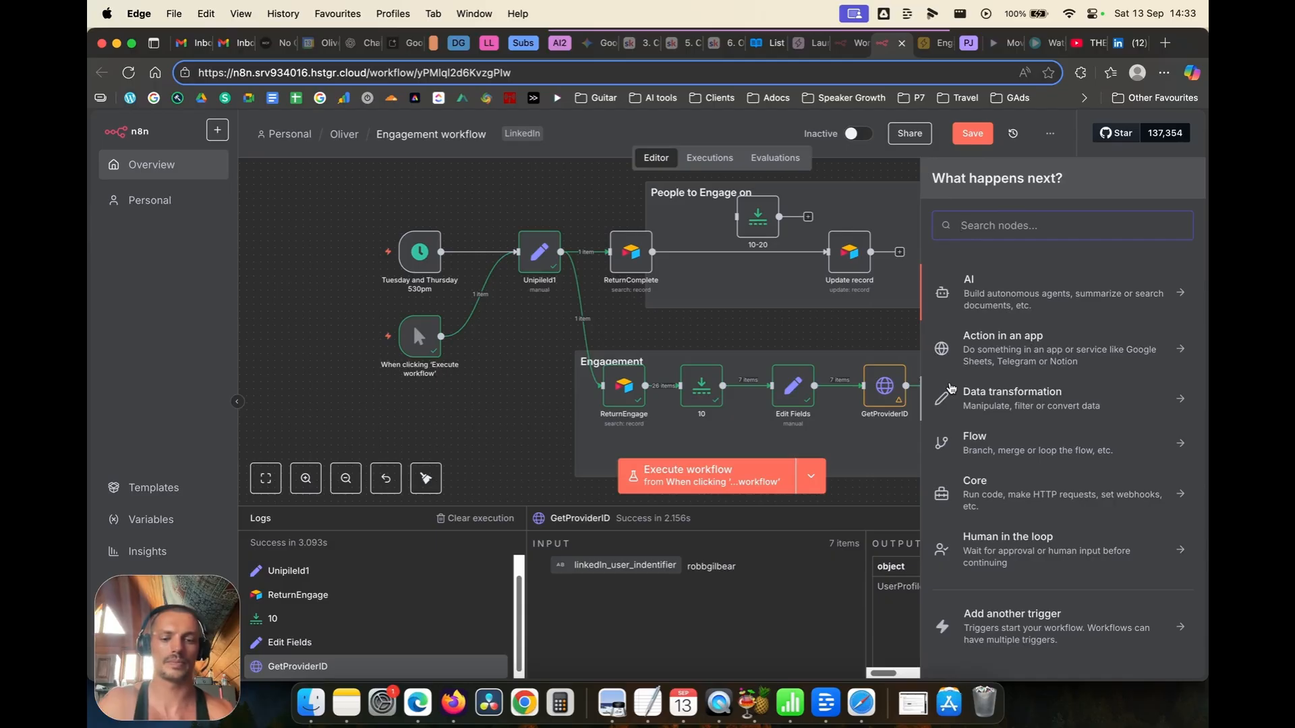
{"action": "type", "text": "htt"}
{"action": "left_click", "coordinate": [996, 292]}
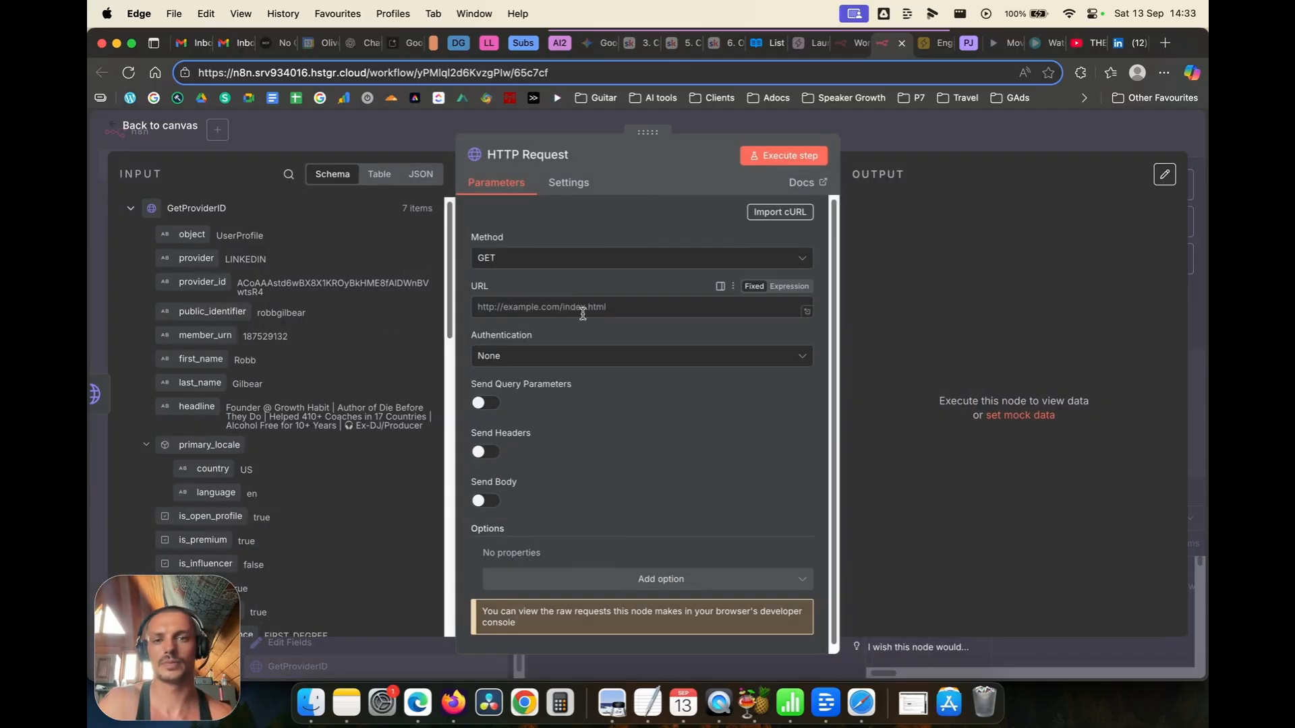
{"action": "left_click", "coordinate": [772, 214]}
{"action": "key", "text": "super+v"}
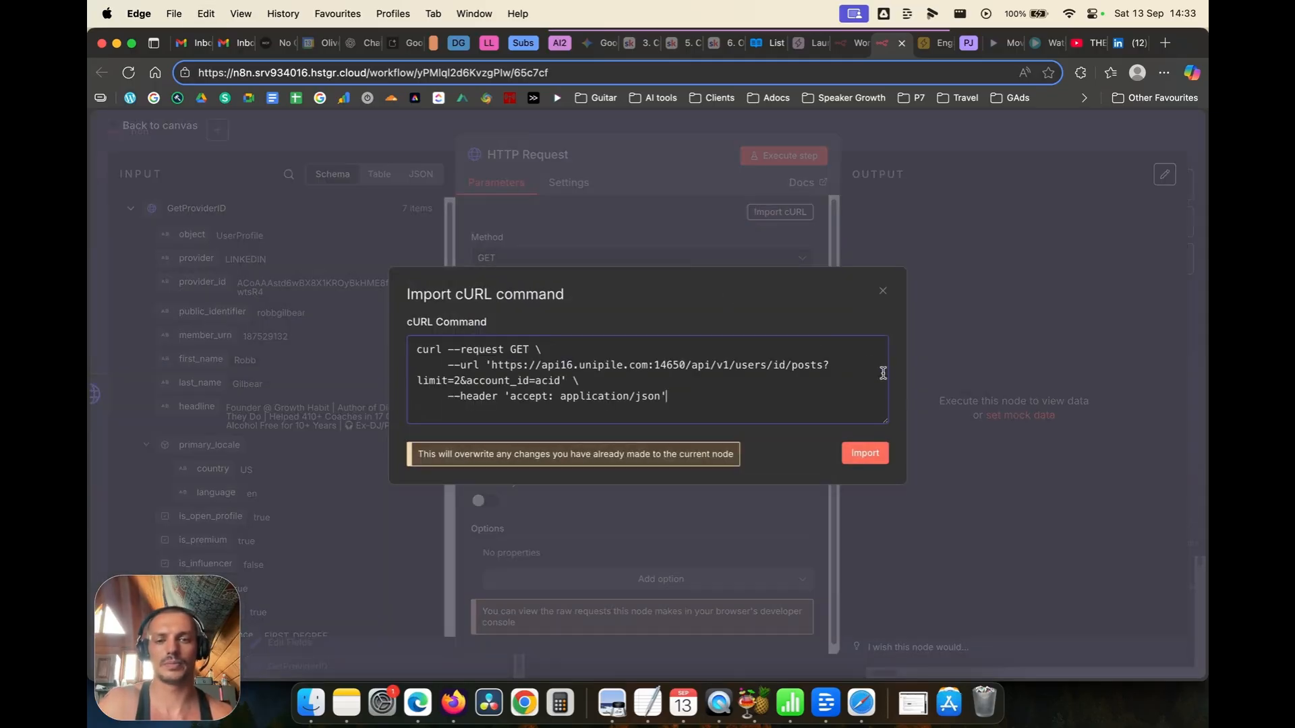
{"action": "left_click", "coordinate": [873, 451]}
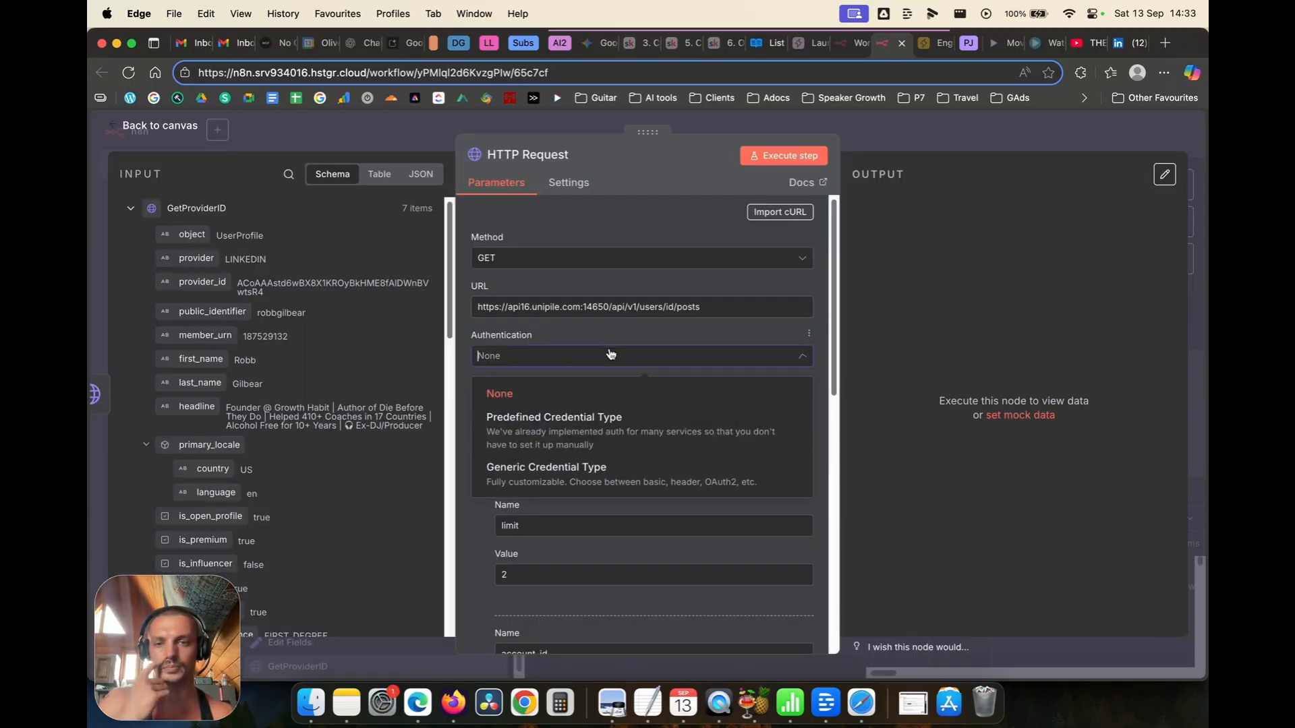
Step: Set the request's authentication to Generic Credential Type with Header Auth
{"action": "left_click", "coordinate": [614, 353]}
{"action": "left_click", "coordinate": [551, 488]}
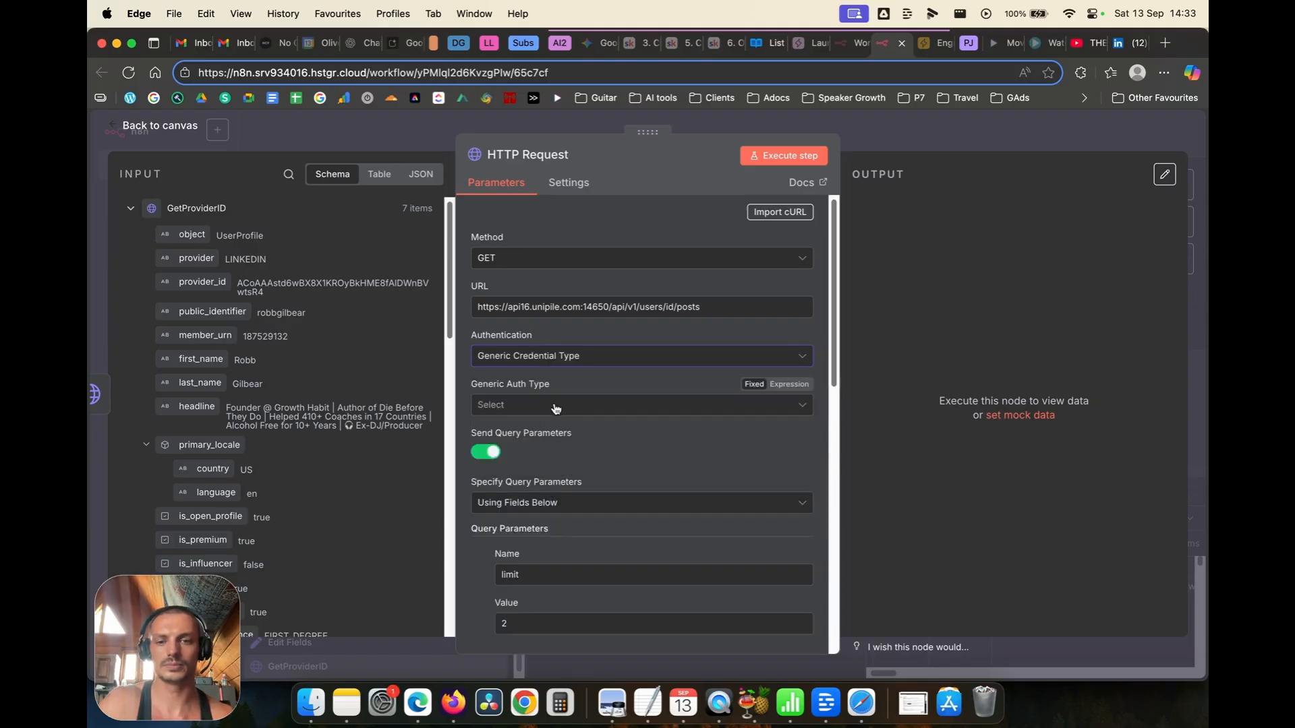
{"action": "left_click", "coordinate": [555, 404]}
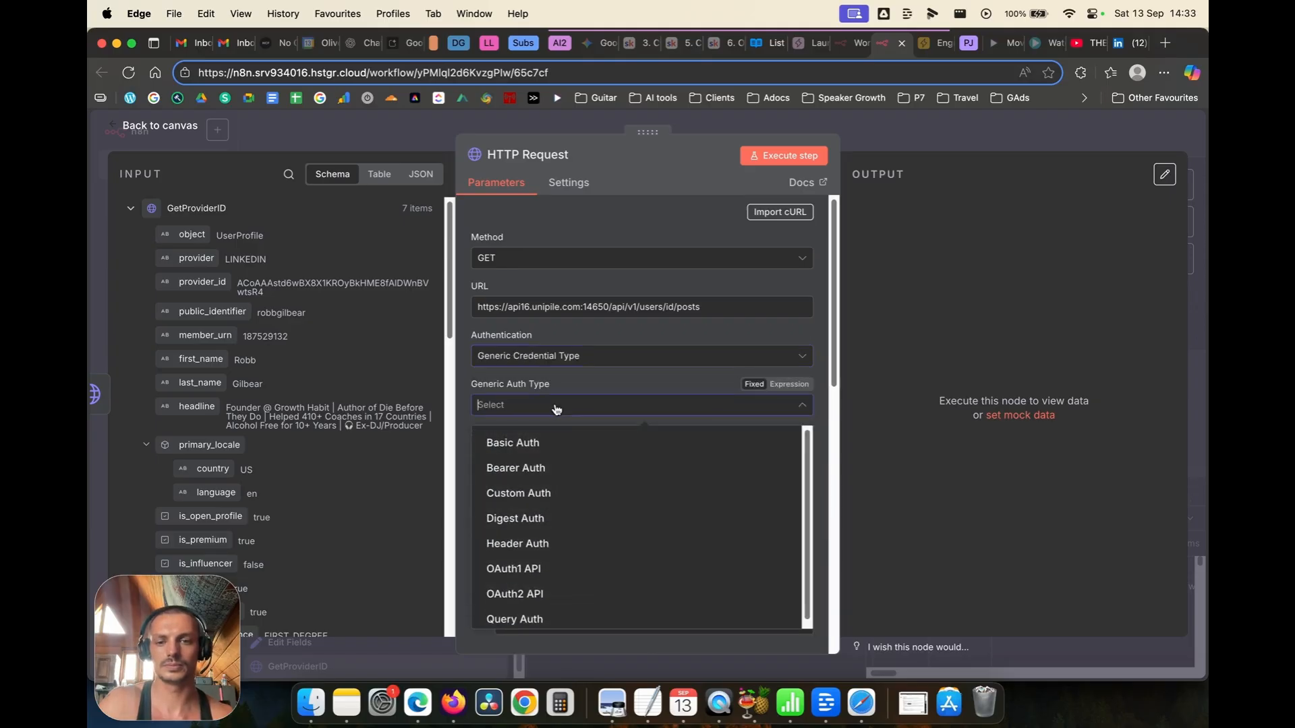
{"action": "left_click", "coordinate": [555, 543]}
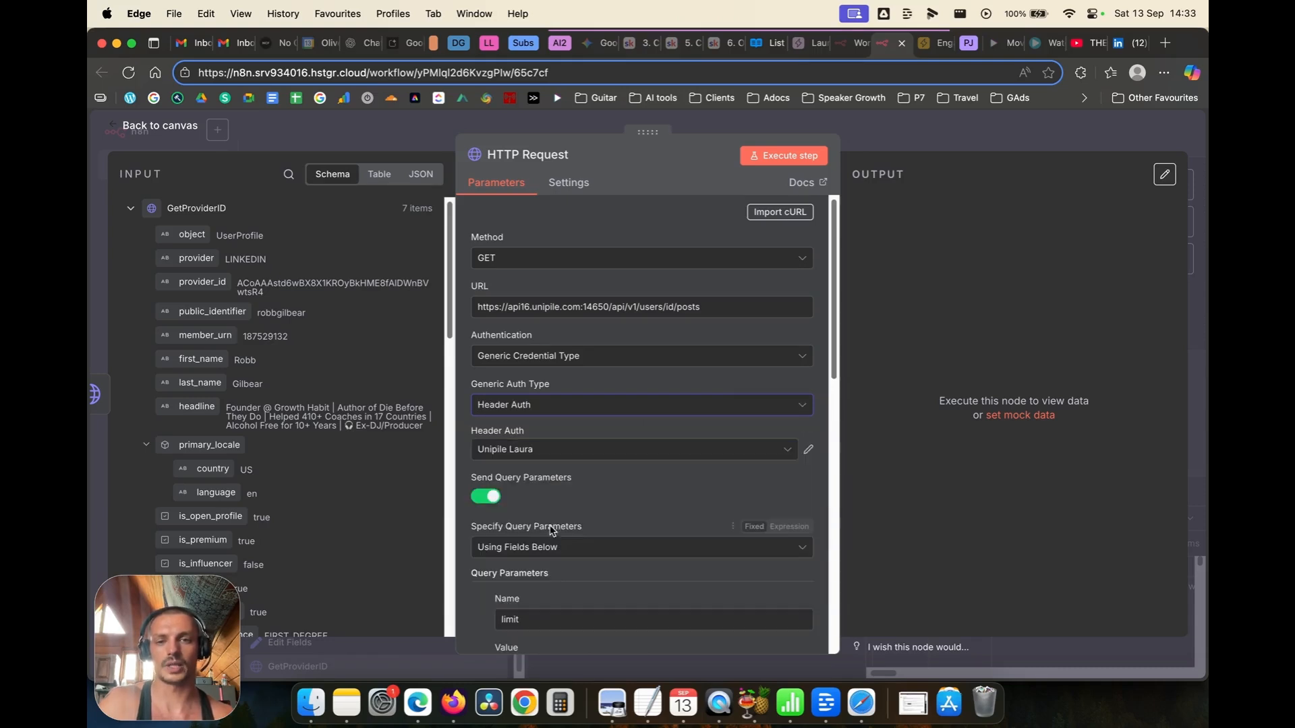
{"action": "left_click", "coordinate": [174, 134]}
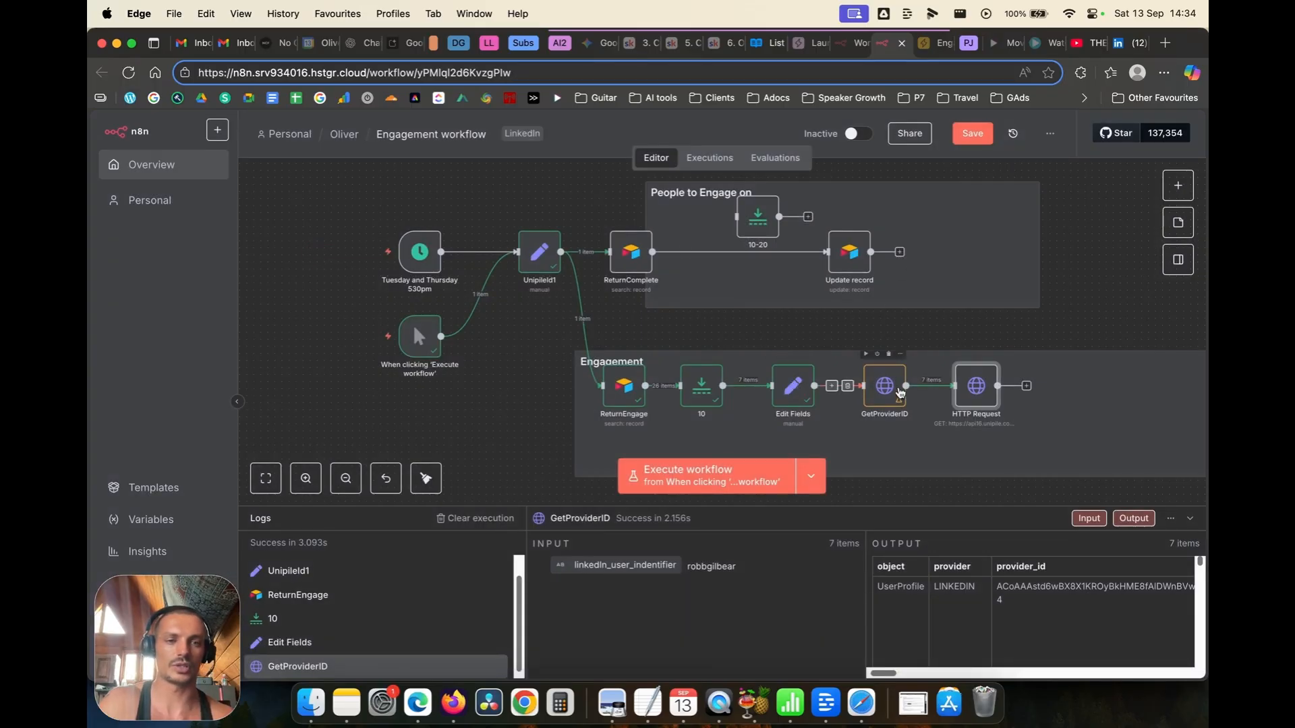
Step: Switch the new HTTP Request node's Header Auth credential from Unipile Laura to Unipile
{"action": "double_click", "coordinate": [885, 386]}
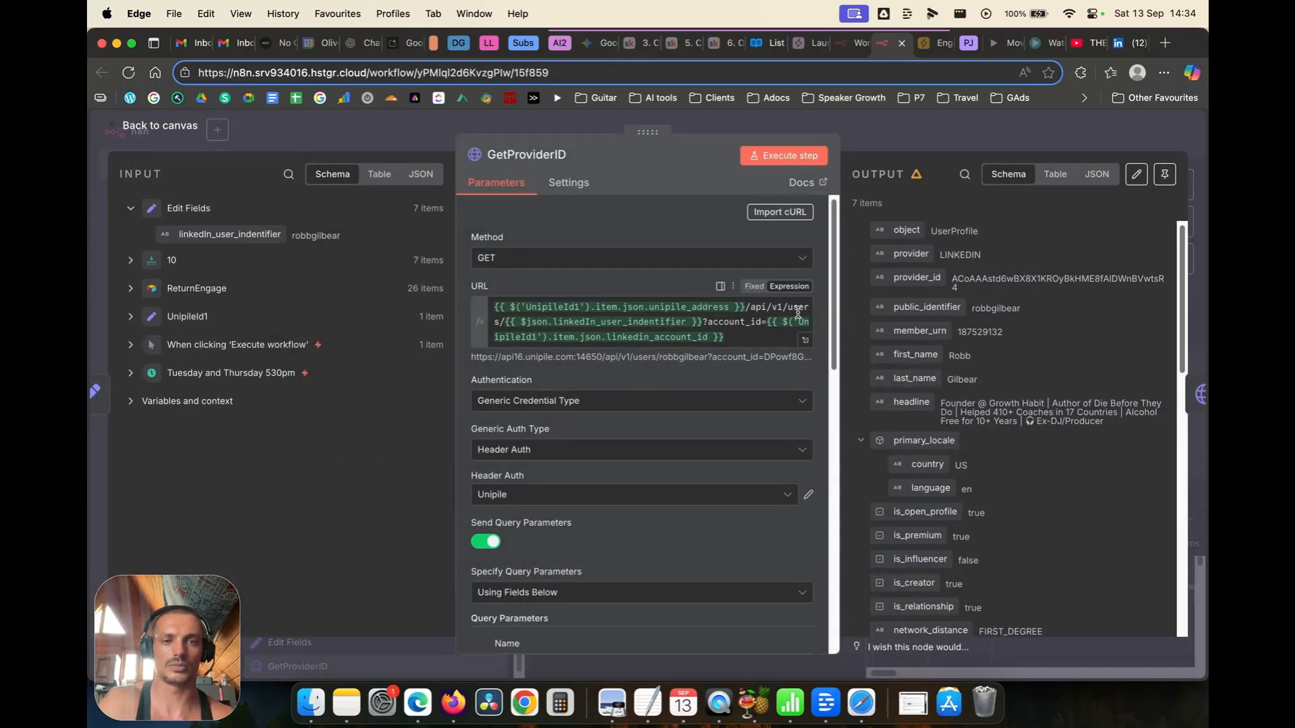
{"action": "left_click", "coordinate": [177, 135]}
{"action": "double_click", "coordinate": [978, 384]}
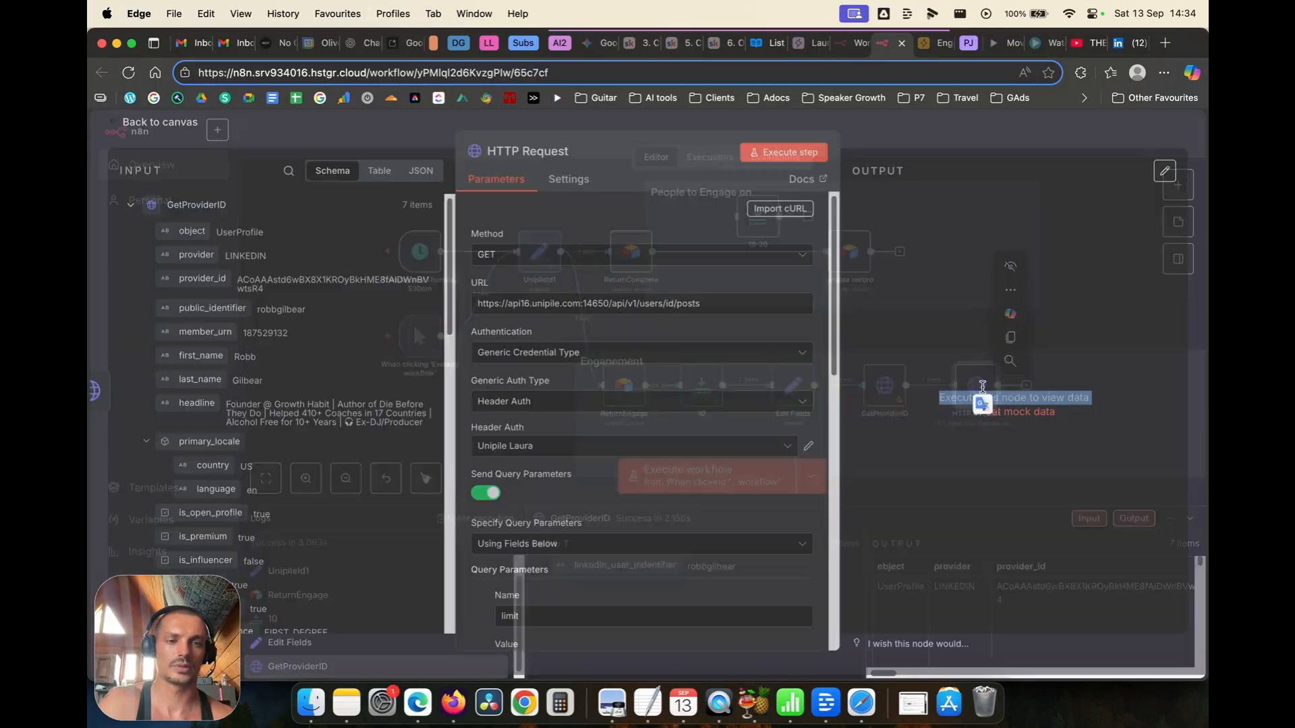
{"action": "left_click", "coordinate": [669, 308]}
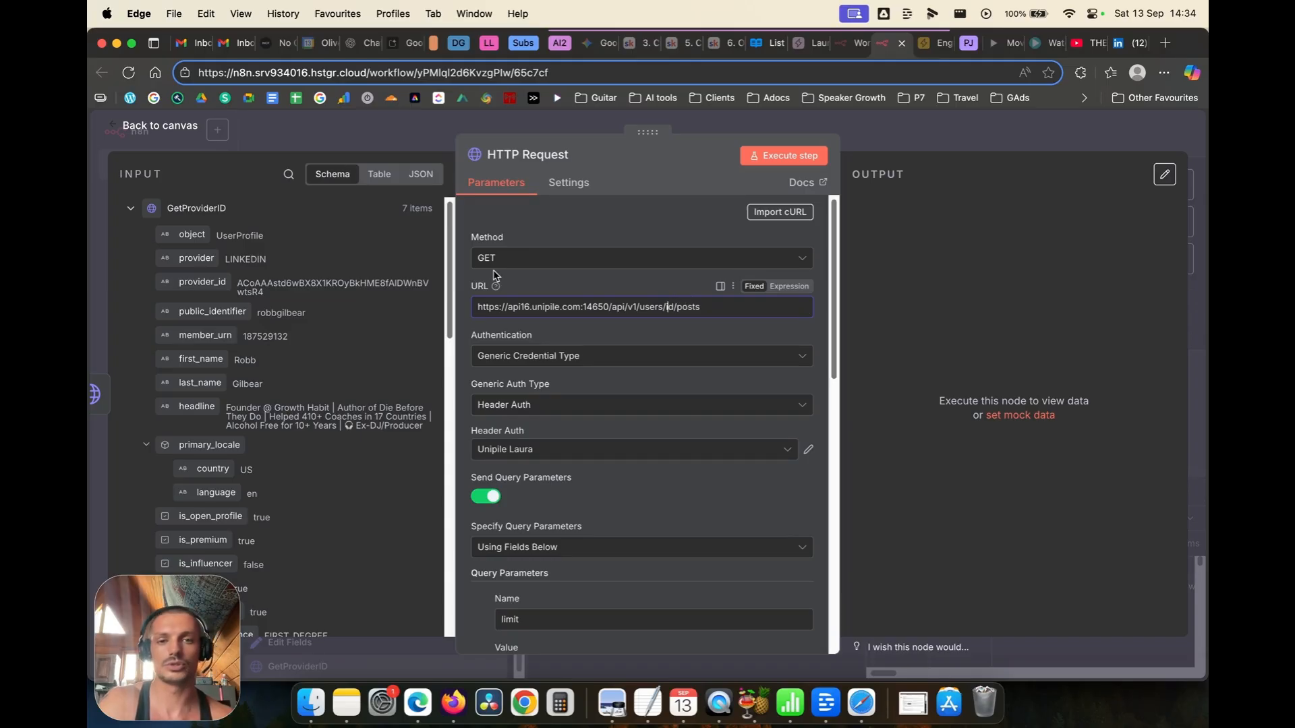
{"action": "left_click", "coordinate": [573, 449]}
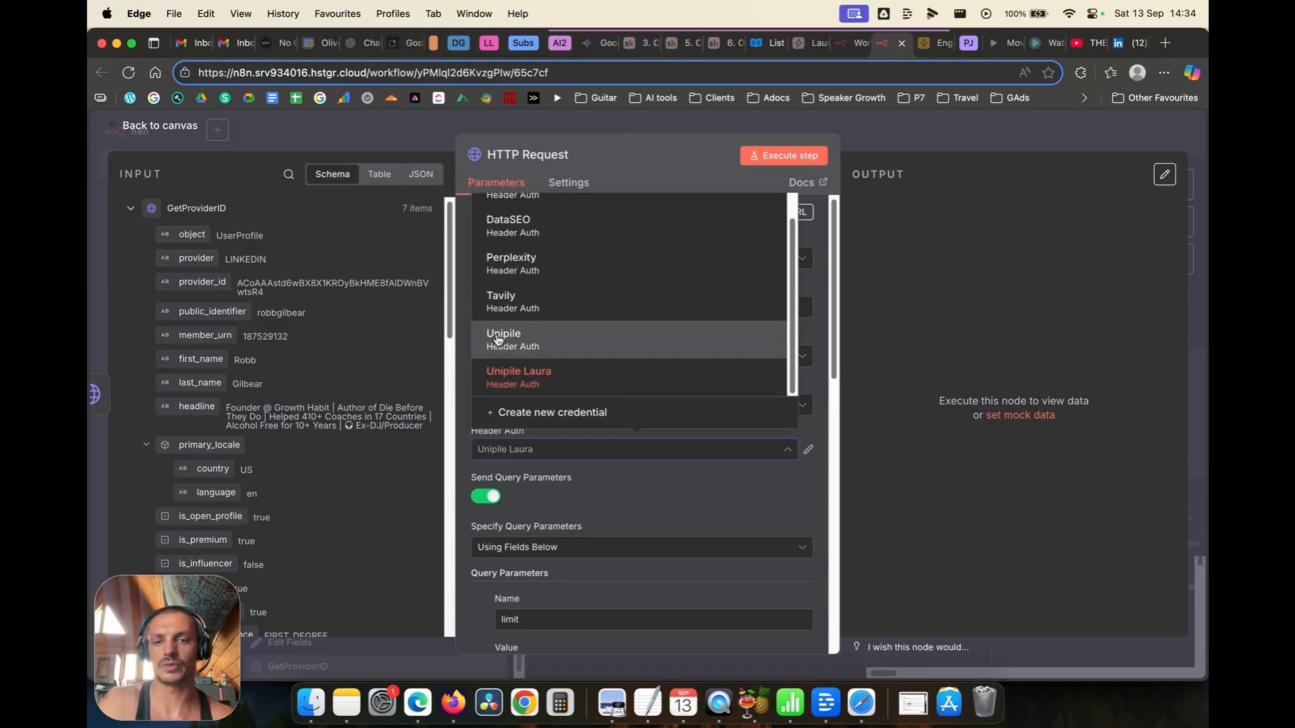
{"action": "left_click", "coordinate": [512, 334]}
{"action": "scroll", "coordinate": [603, 497], "scroll_direction": "down", "scroll_amount": 8}
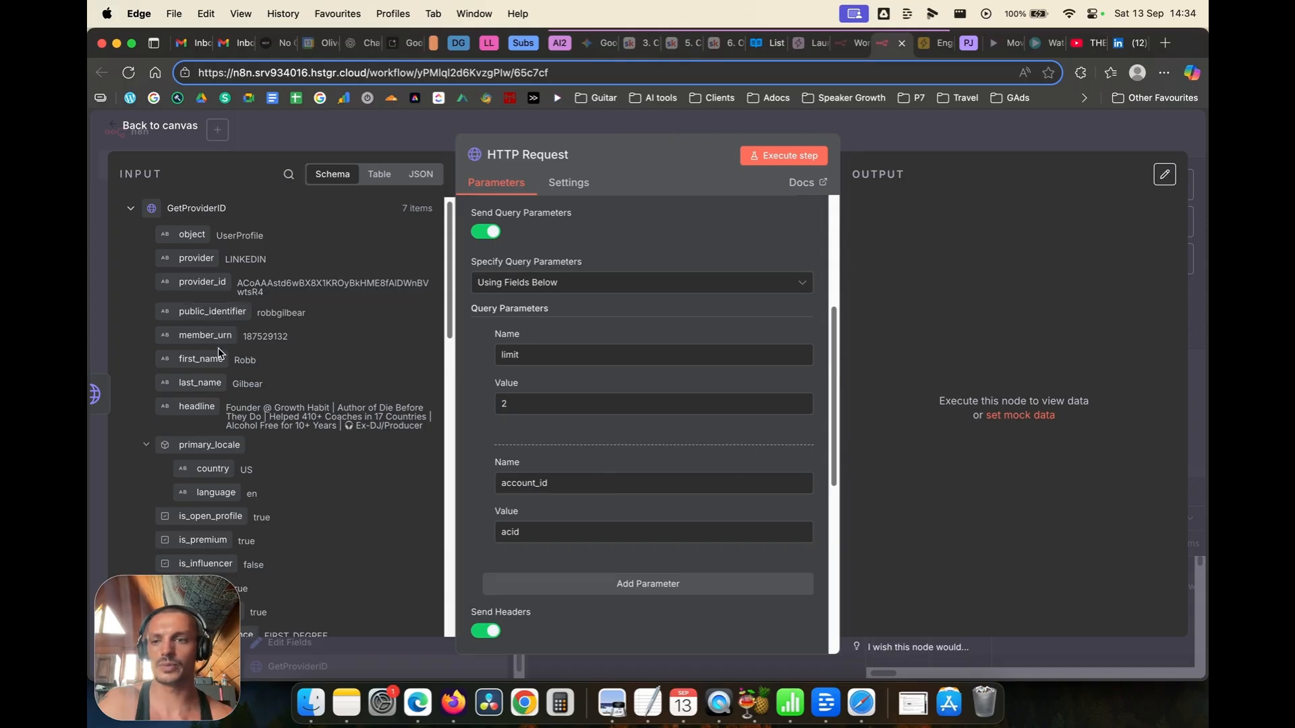
Step: Replace the account_id placeholder 'acid' with the linkedin_account_id field
{"action": "left_click", "coordinate": [131, 209]}
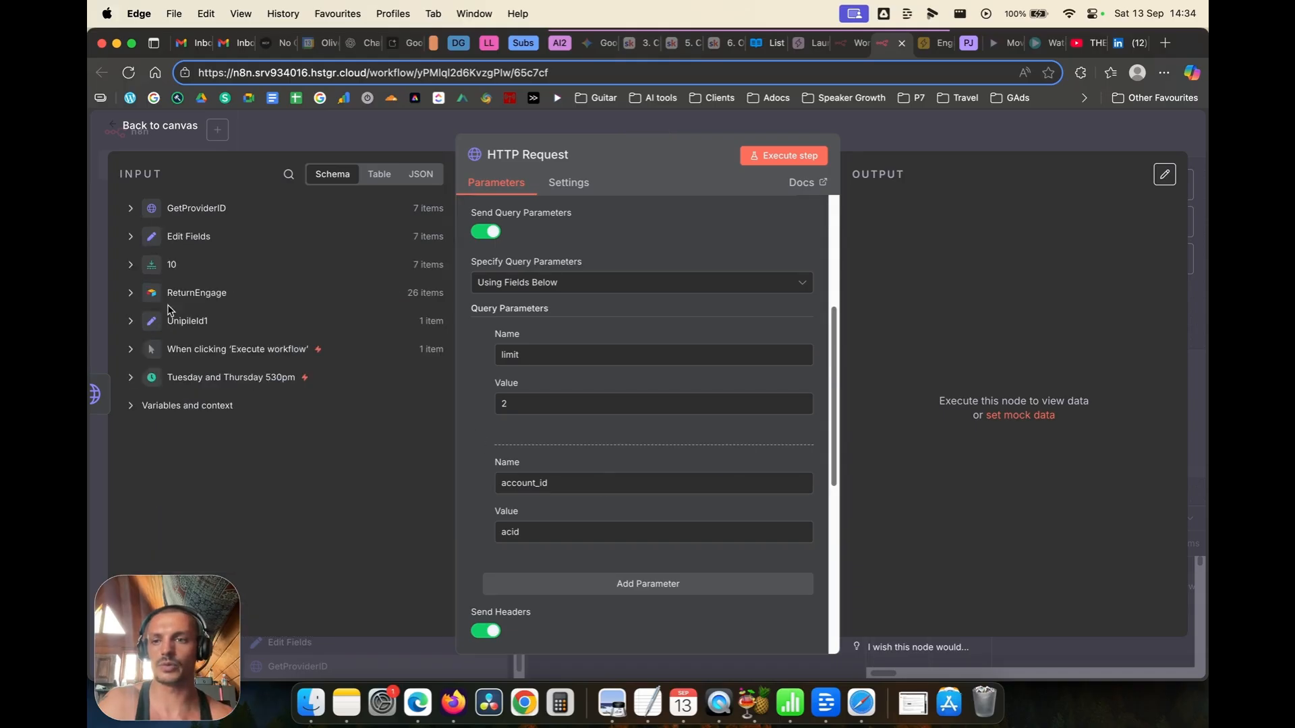
{"action": "left_click", "coordinate": [130, 321]}
{"action": "left_click_drag", "start_coordinate": [220, 372], "coordinate": [519, 533]}
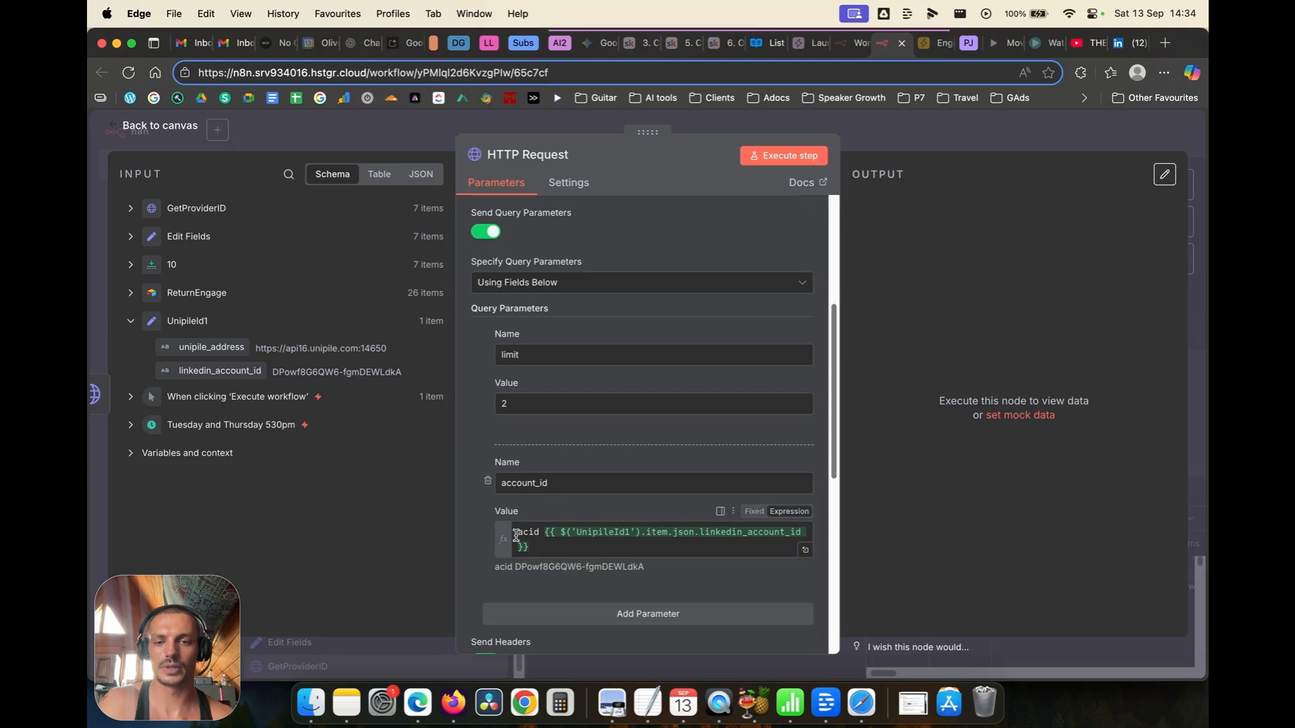
{"action": "left_click", "coordinate": [516, 536]}
{"action": "double_click", "coordinate": [520, 532]}
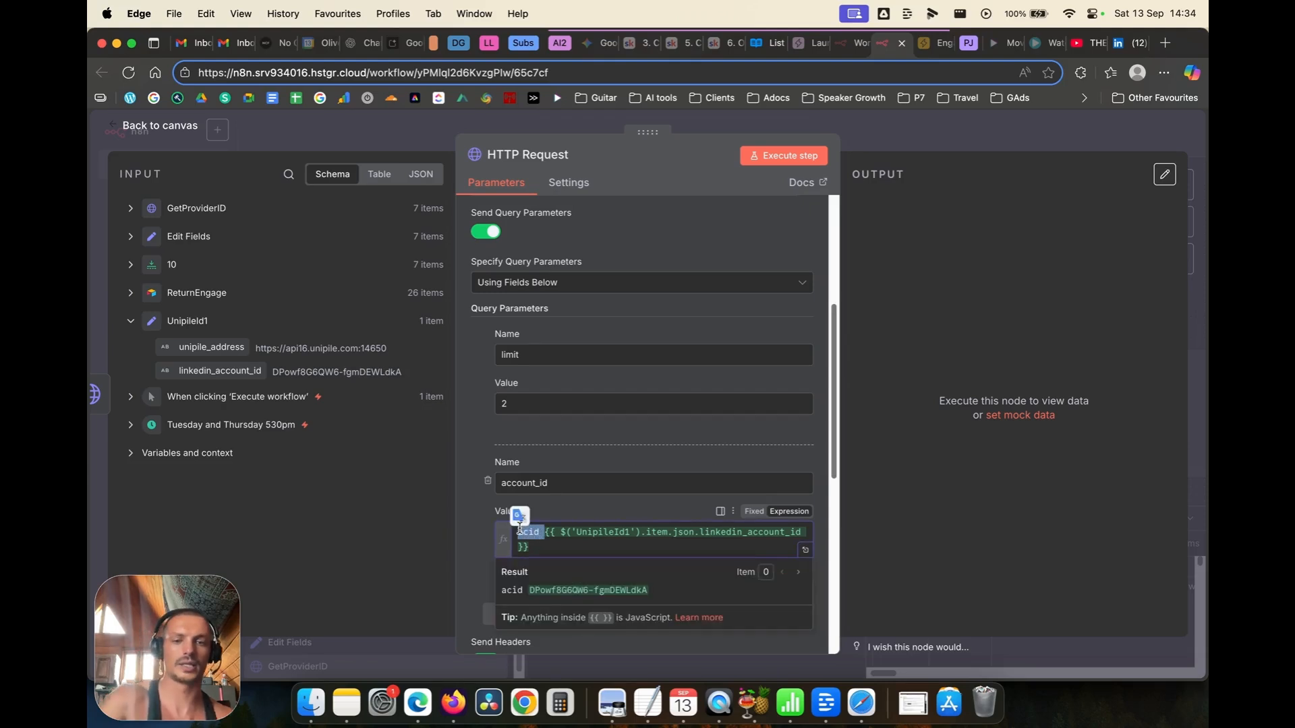
{"action": "key", "text": "BackSpace"}
{"action": "left_click", "coordinate": [477, 523]}
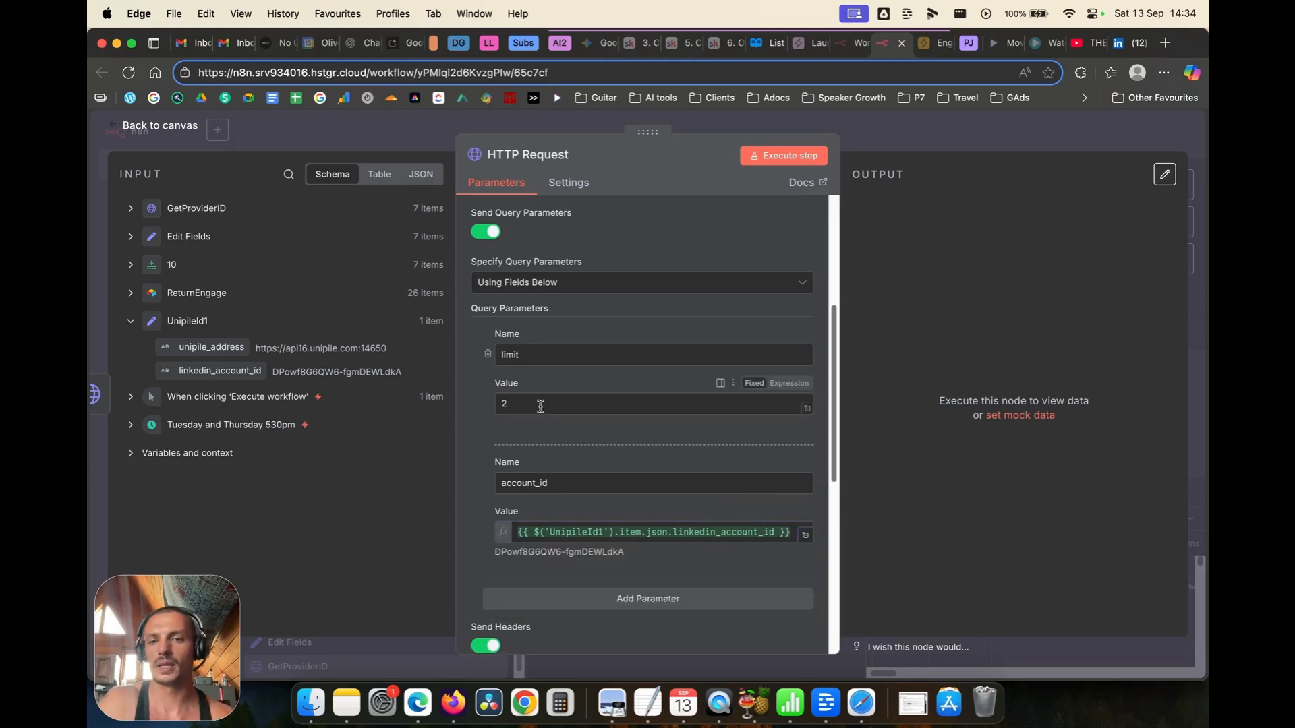
Step: Put unipile_address at the start of the posts URL, removing the hard-coded base address
{"action": "scroll", "coordinate": [541, 407], "scroll_direction": "up", "scroll_amount": 4}
{"action": "left_click_drag", "start_coordinate": [196, 322], "coordinate": [468, 306]}
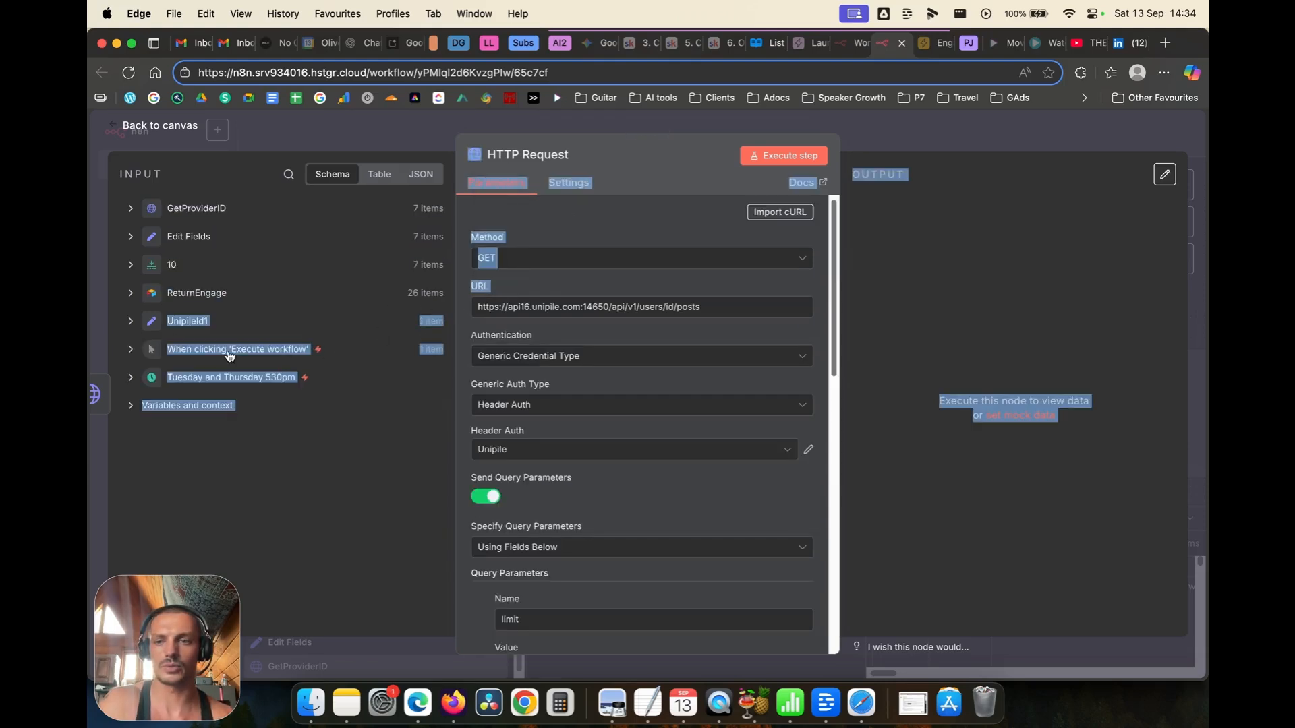
{"action": "left_click", "coordinate": [131, 321]}
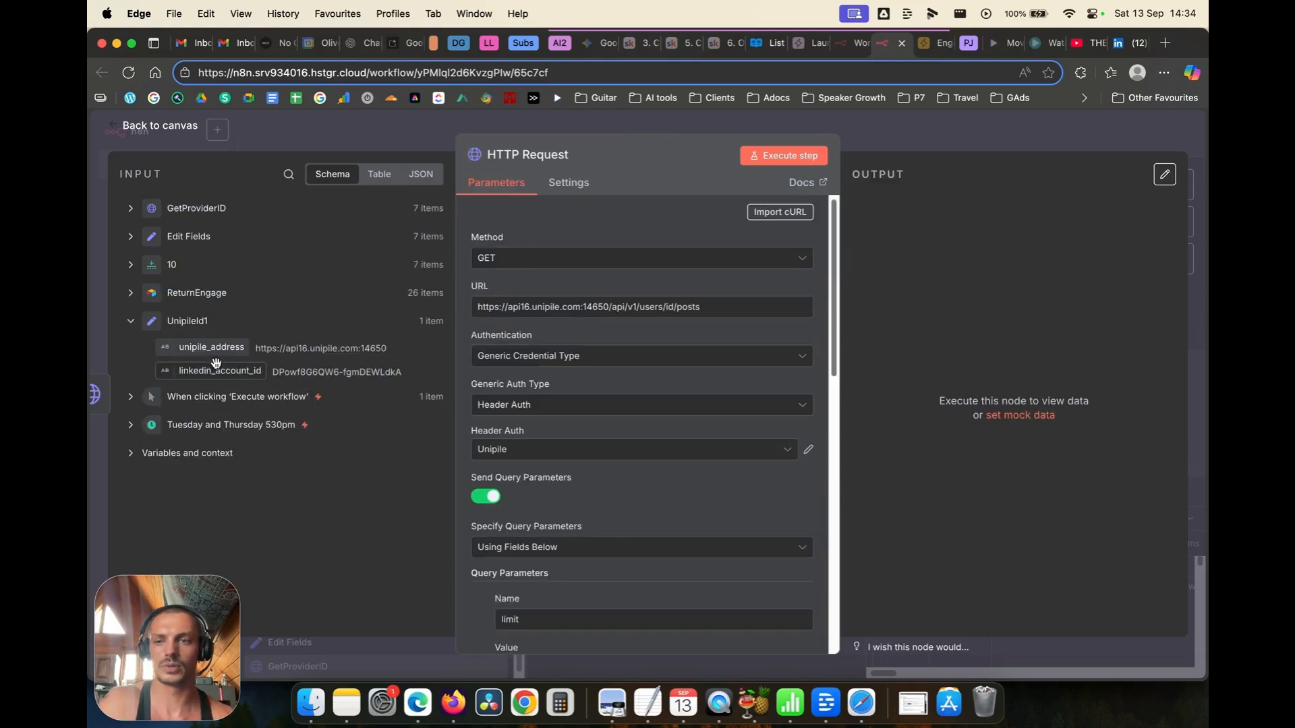
{"action": "left_click_drag", "start_coordinate": [213, 349], "coordinate": [488, 315]}
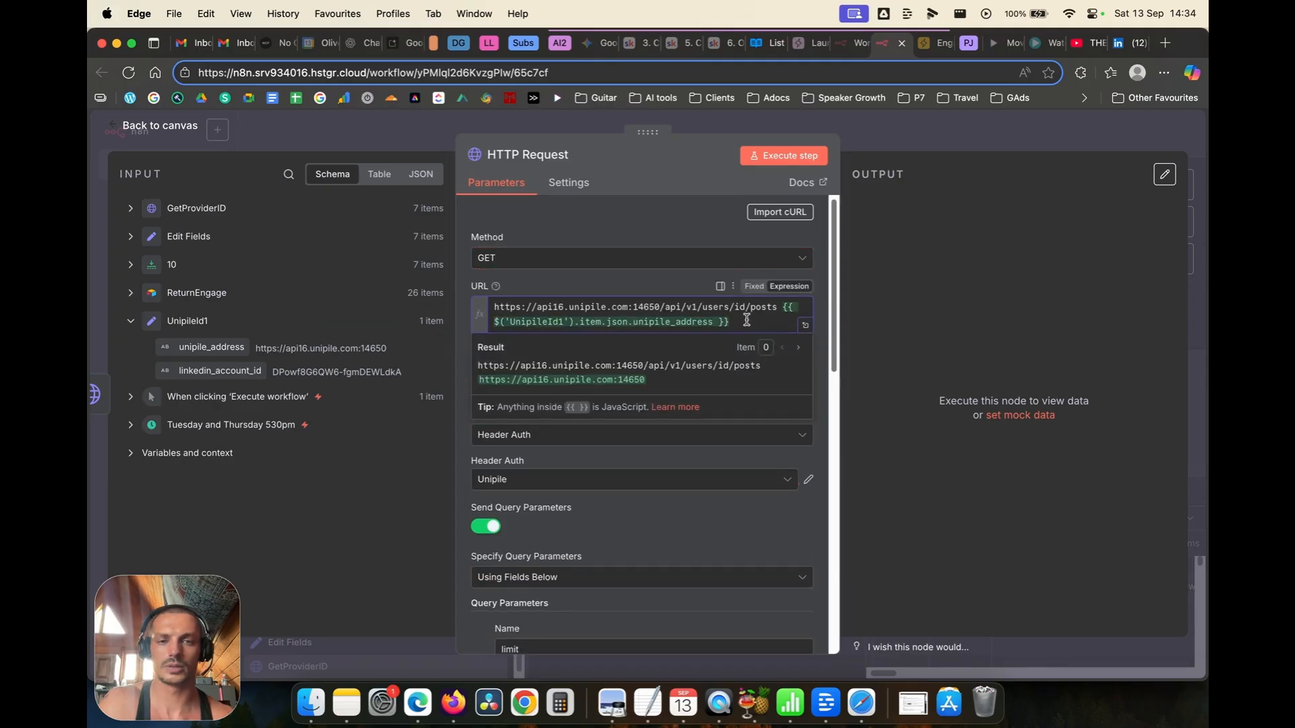
{"action": "left_click_drag", "start_coordinate": [747, 322], "coordinate": [777, 307]}
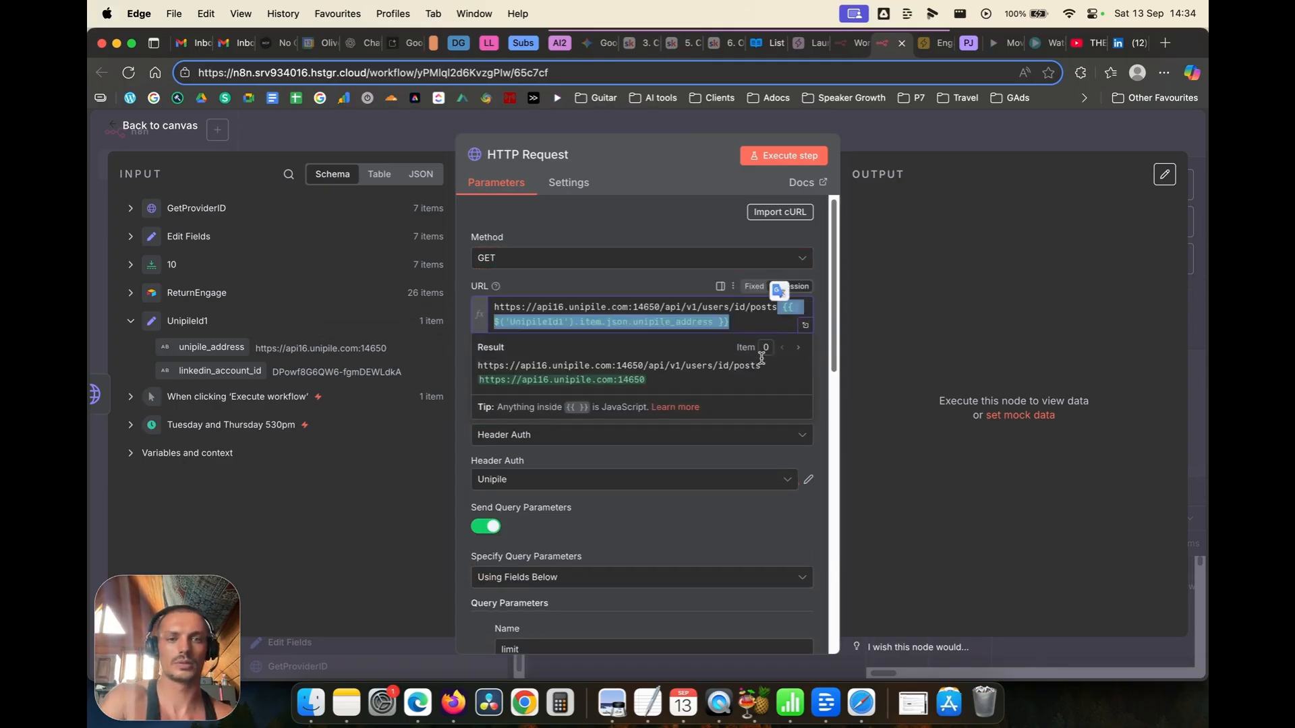
{"action": "key", "text": "BackSpace"}
{"action": "left_click_drag", "start_coordinate": [217, 337], "coordinate": [498, 307]}
{"action": "left_click", "coordinate": [652, 325]}
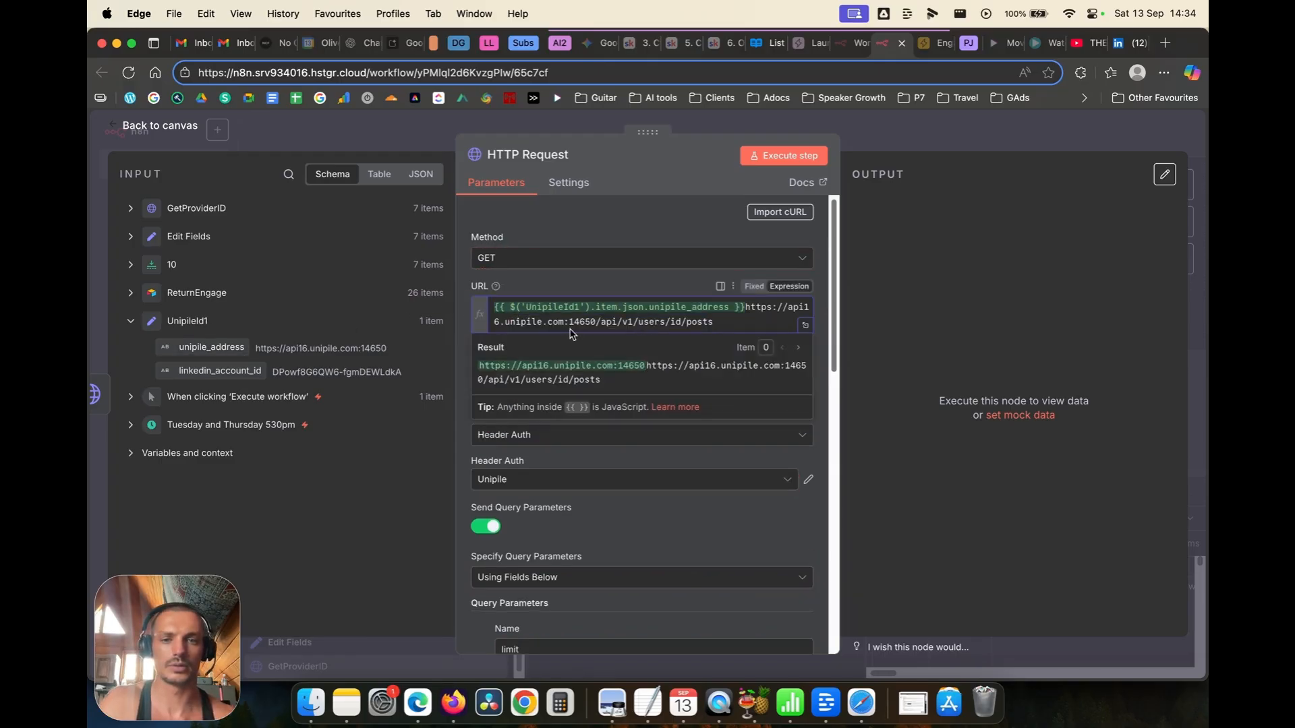
{"action": "left_click_drag", "start_coordinate": [736, 307], "coordinate": [762, 307]}
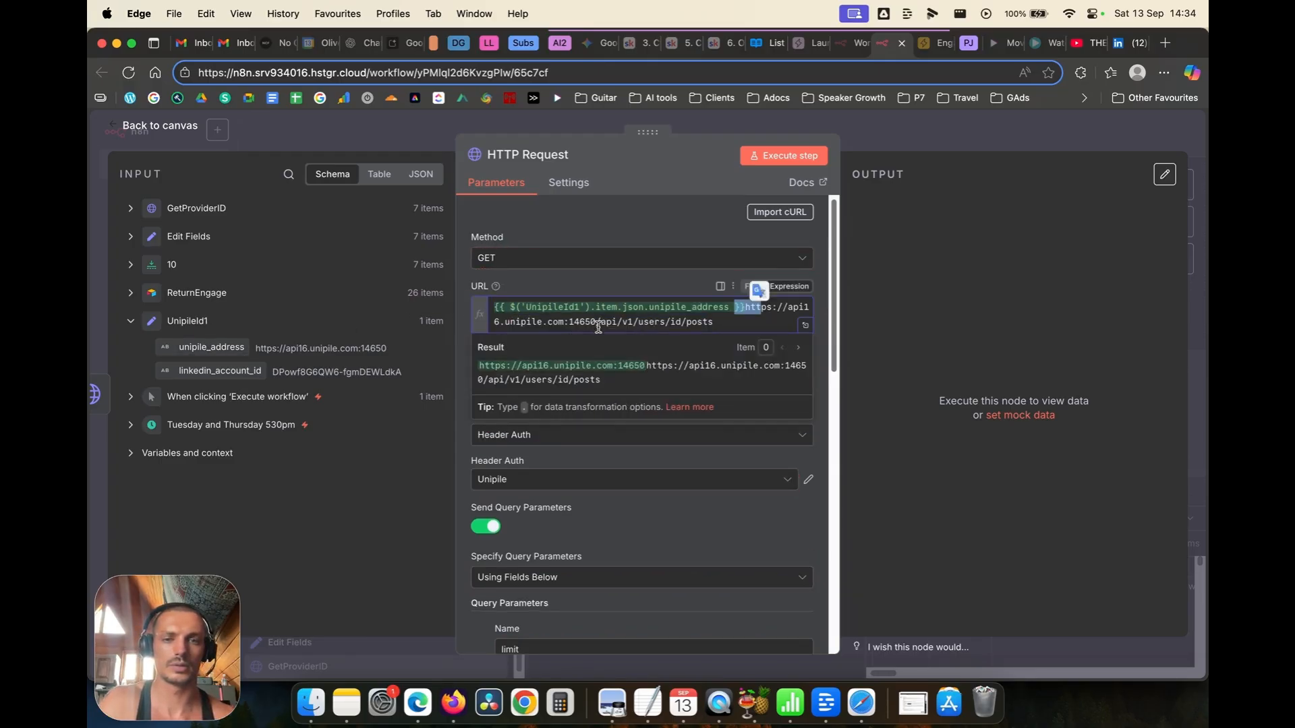
{"action": "left_click_drag", "start_coordinate": [597, 325], "coordinate": [747, 311]}
{"action": "double_click", "coordinate": [746, 311]}
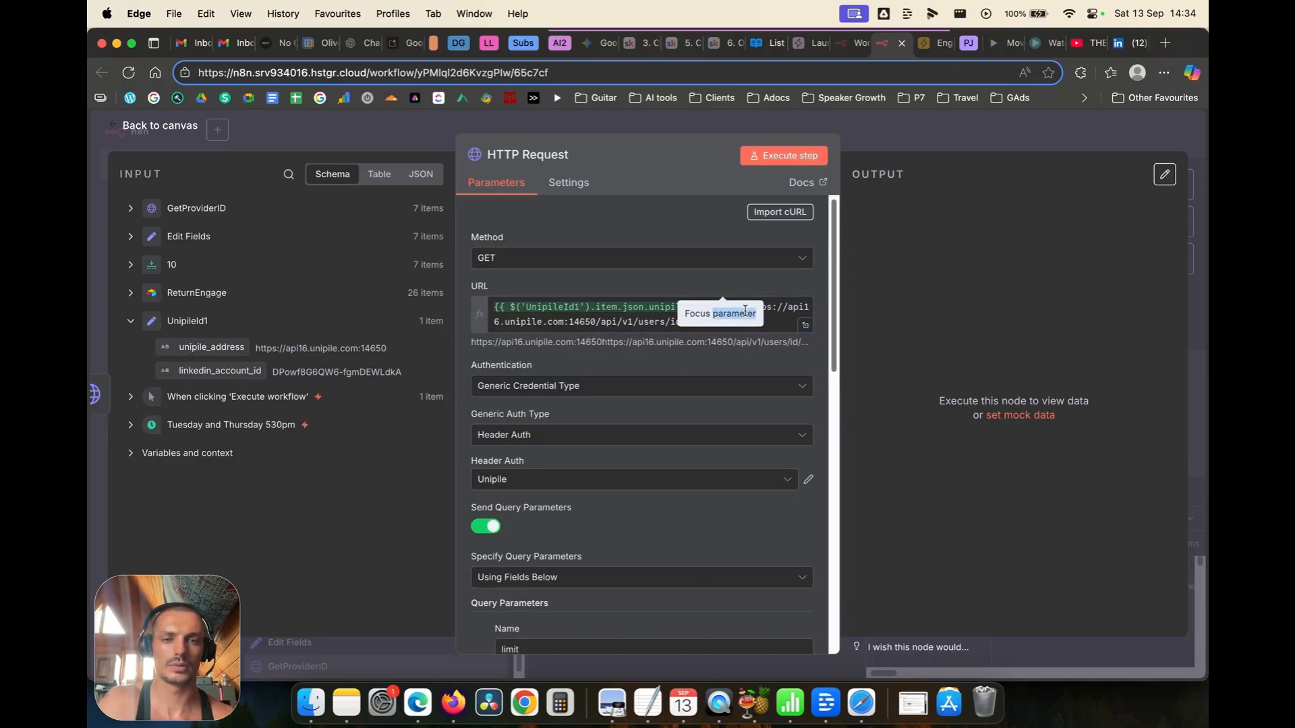
{"action": "left_click", "coordinate": [545, 308]}
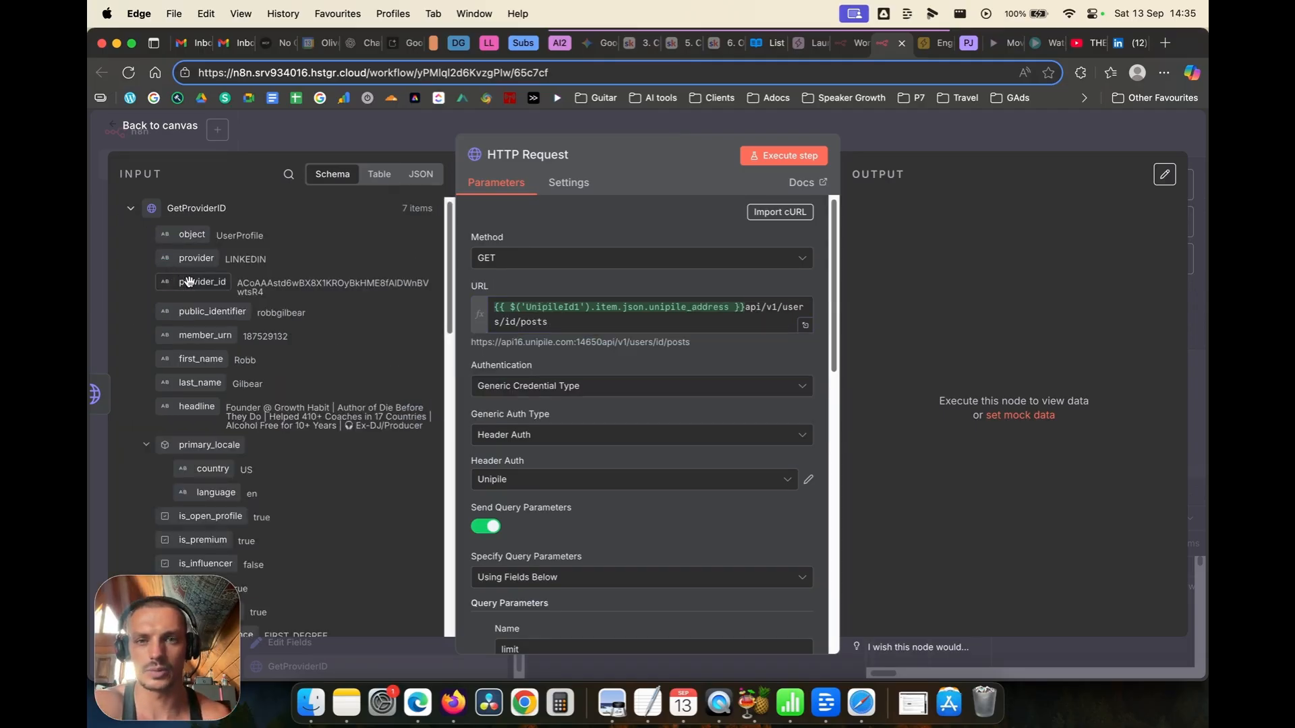
Step: Replace the placeholder 'id' in the URL with provider_id and run the step, getting Invalid URL
{"action": "left_click", "coordinate": [751, 49]}
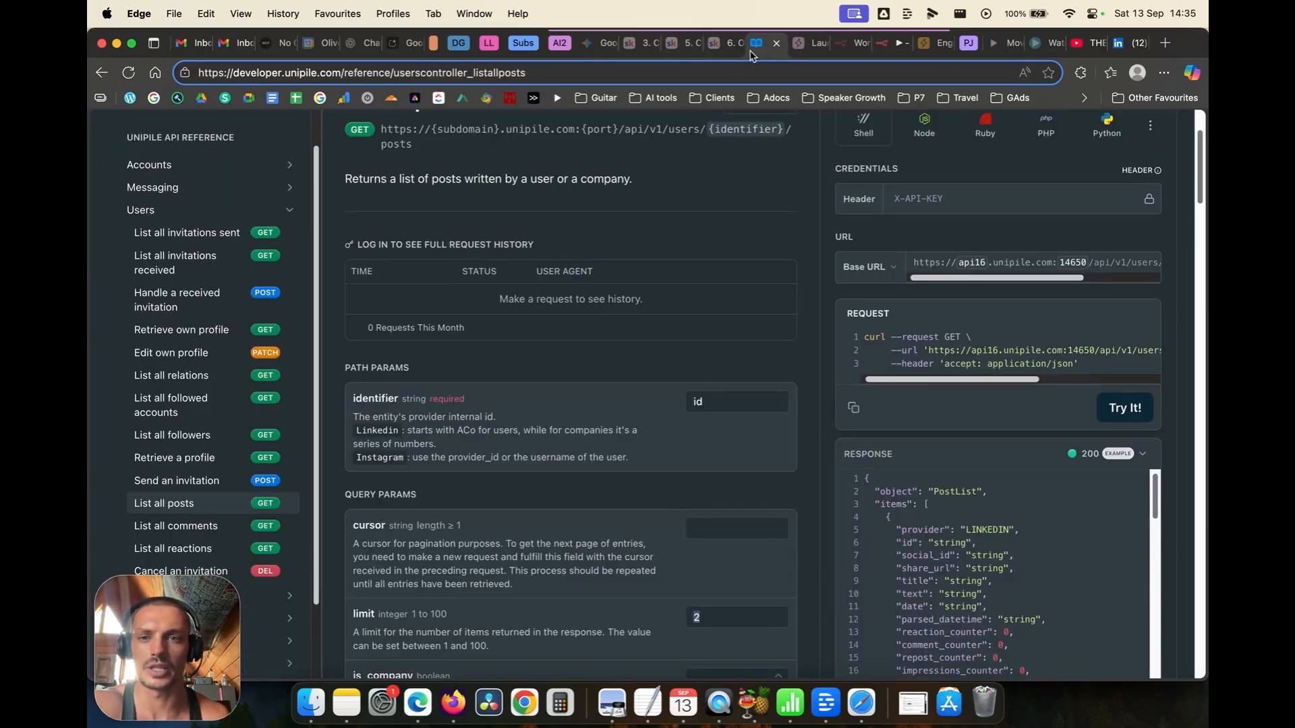
{"action": "scroll", "coordinate": [720, 208], "scroll_direction": "up", "scroll_amount": 1}
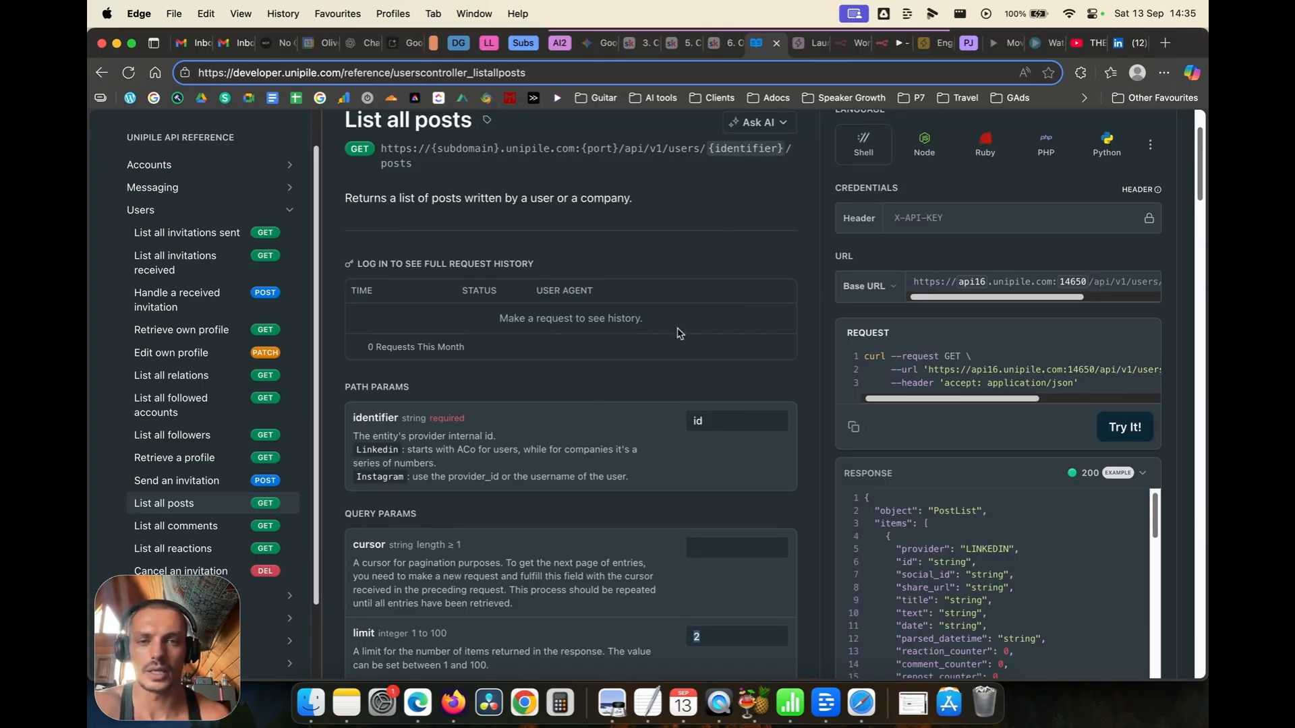
{"action": "left_click", "coordinate": [884, 43]}
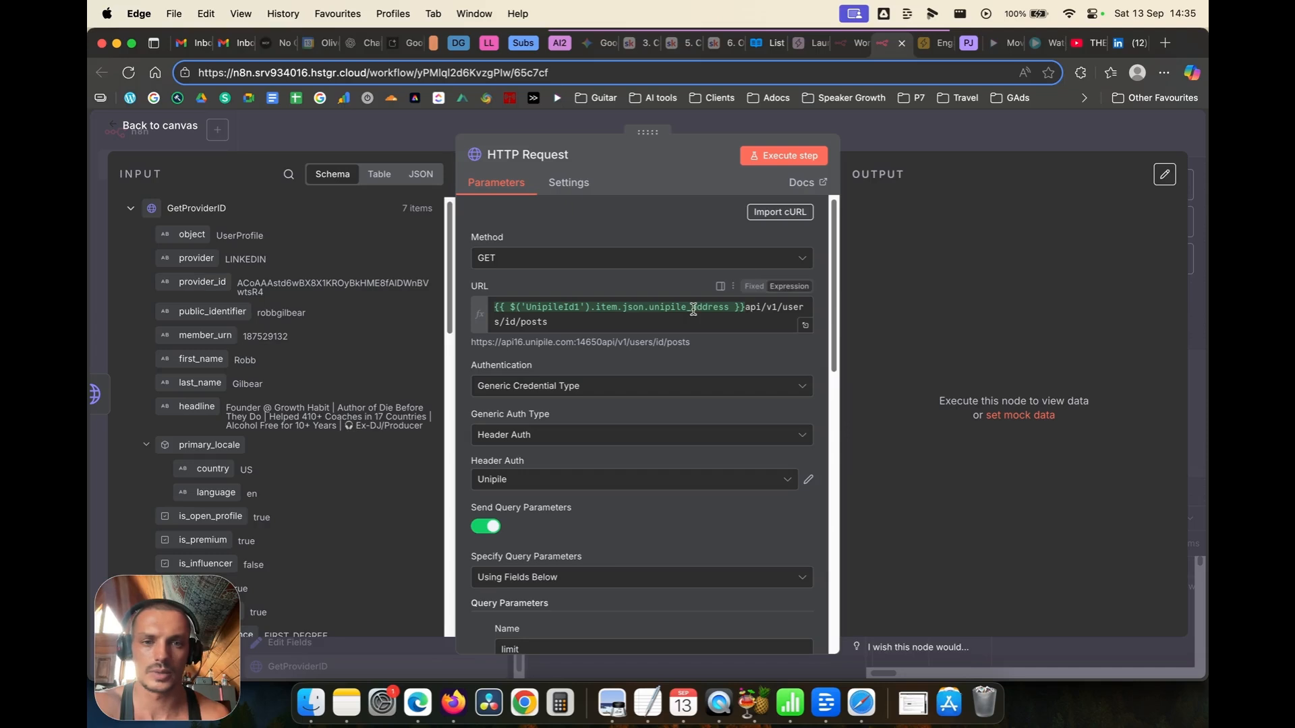
{"action": "left_click_drag", "start_coordinate": [692, 308], "coordinate": [708, 309]}
{"action": "left_click_drag", "start_coordinate": [198, 284], "coordinate": [504, 324]}
{"action": "left_click_drag", "start_coordinate": [628, 323], "coordinate": [638, 335]}
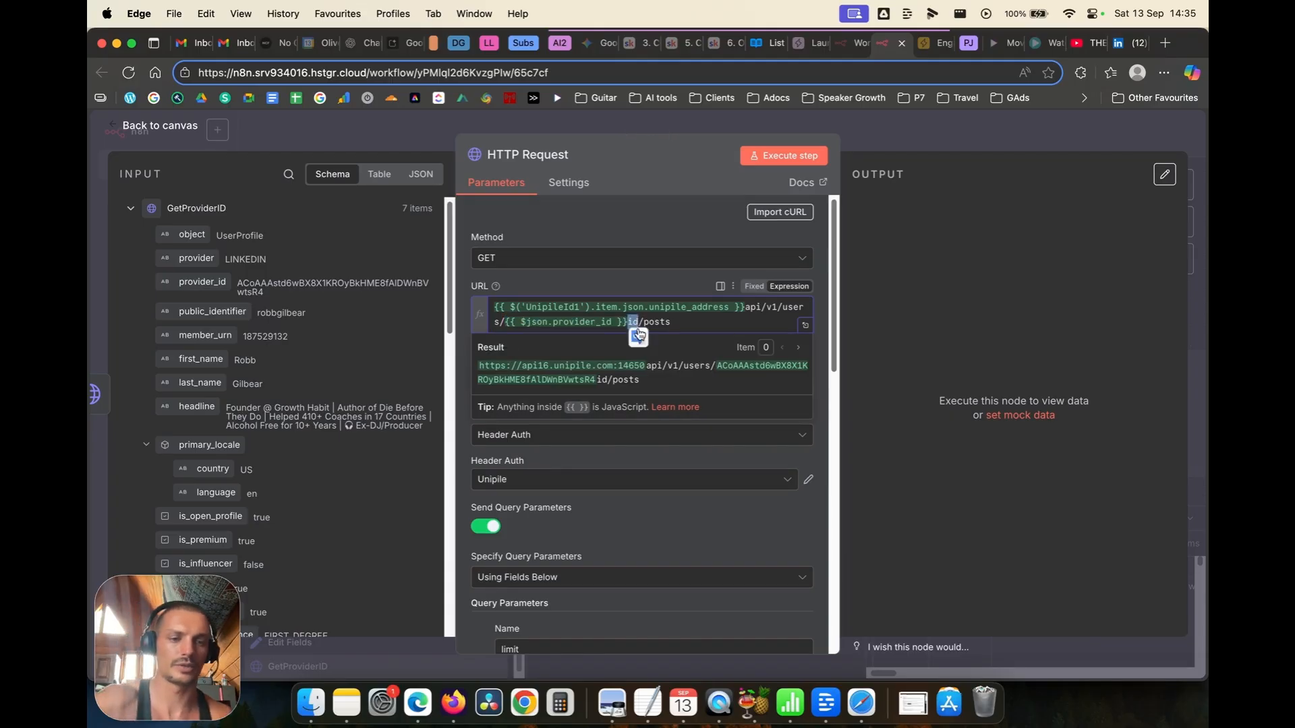
{"action": "key", "text": "BackSpace"}
{"action": "left_click", "coordinate": [460, 286]}
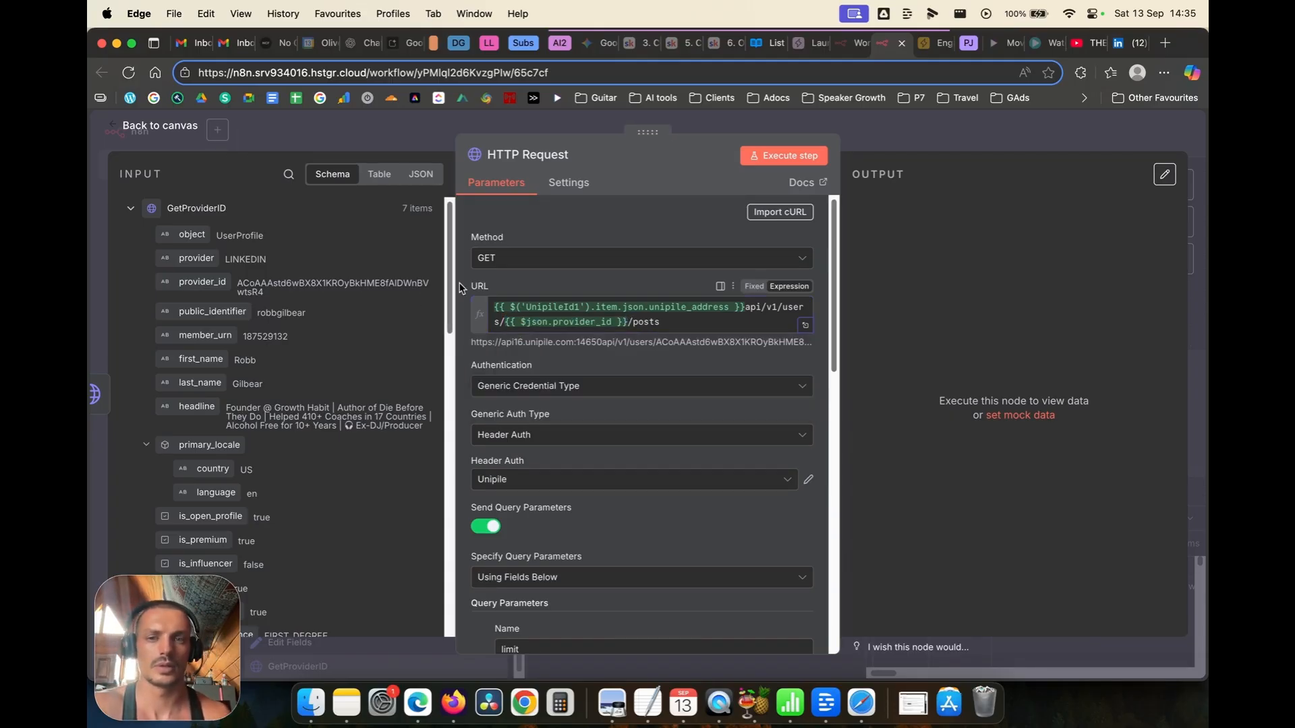
{"action": "scroll", "coordinate": [631, 405], "scroll_direction": "down", "scroll_amount": 10}
{"action": "scroll", "coordinate": [636, 382], "scroll_direction": "up", "scroll_amount": 4}
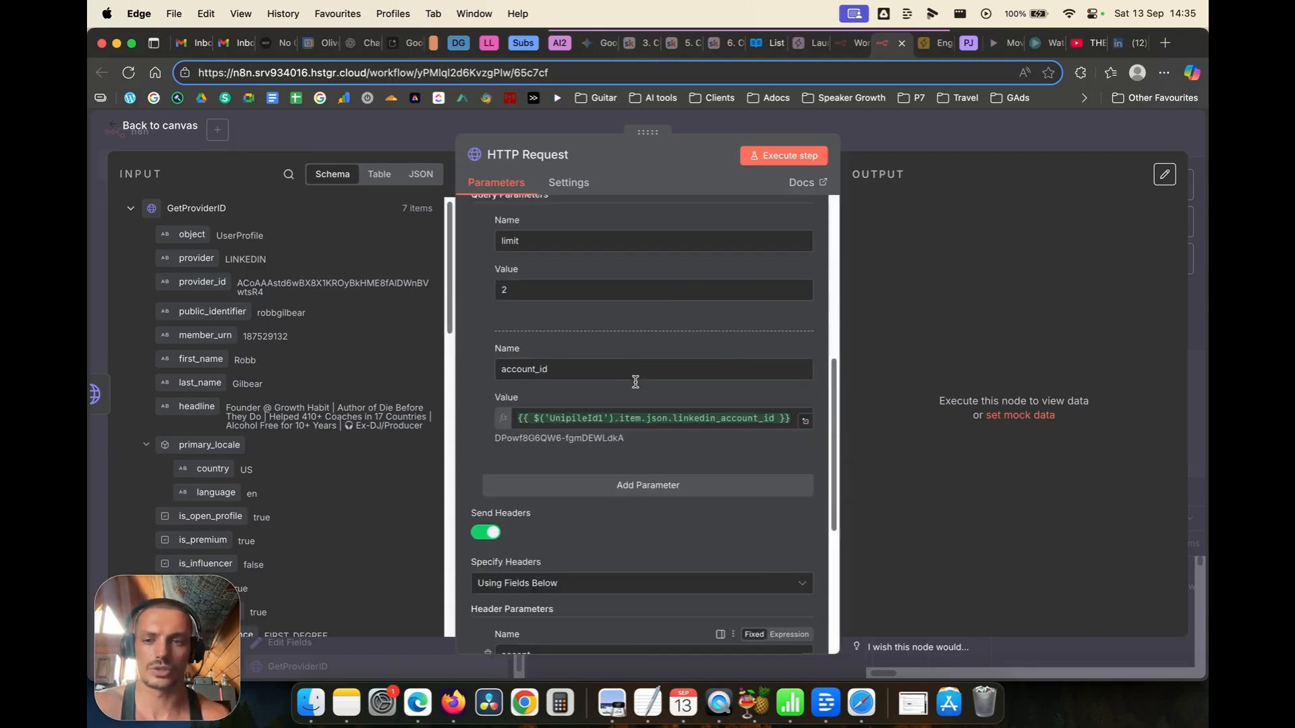
{"action": "scroll", "coordinate": [663, 234], "scroll_direction": "up", "scroll_amount": 5}
{"action": "left_click", "coordinate": [784, 155]}
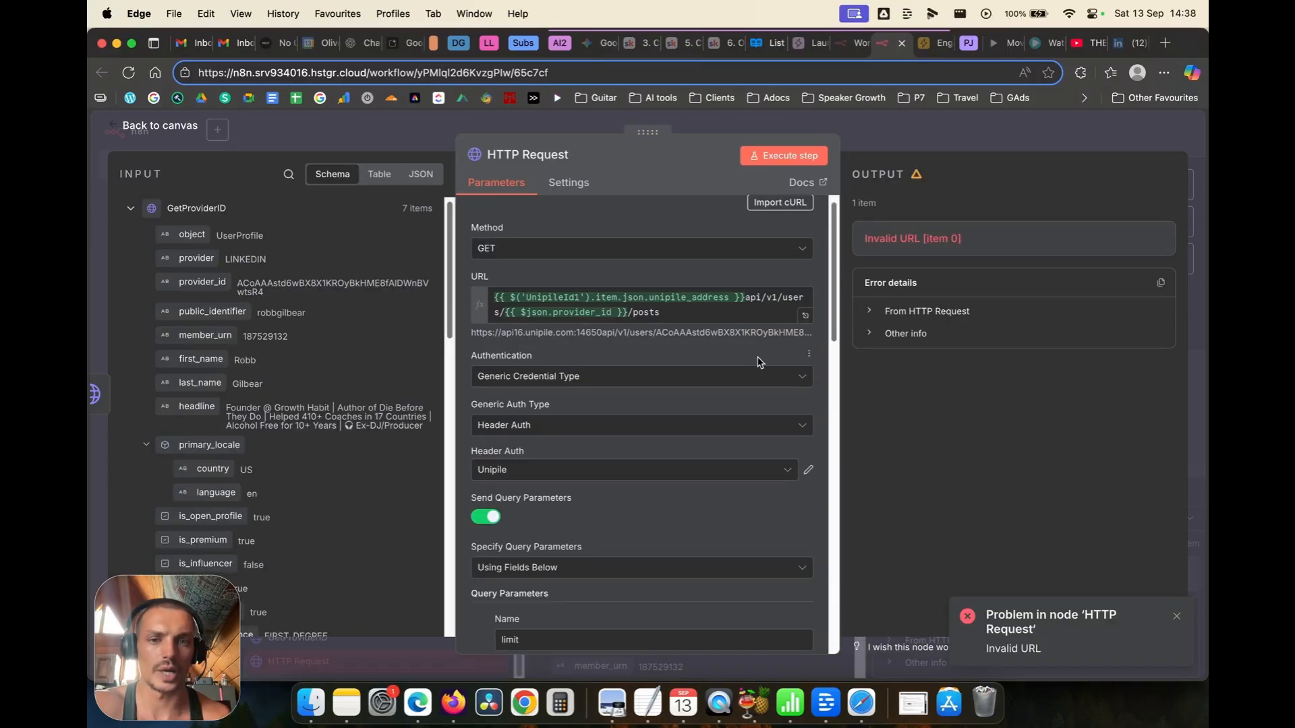
Step: Add the missing '/' after unipile_address in the URL, rerun the request, and return to the canvas
{"action": "left_click", "coordinate": [744, 297]}
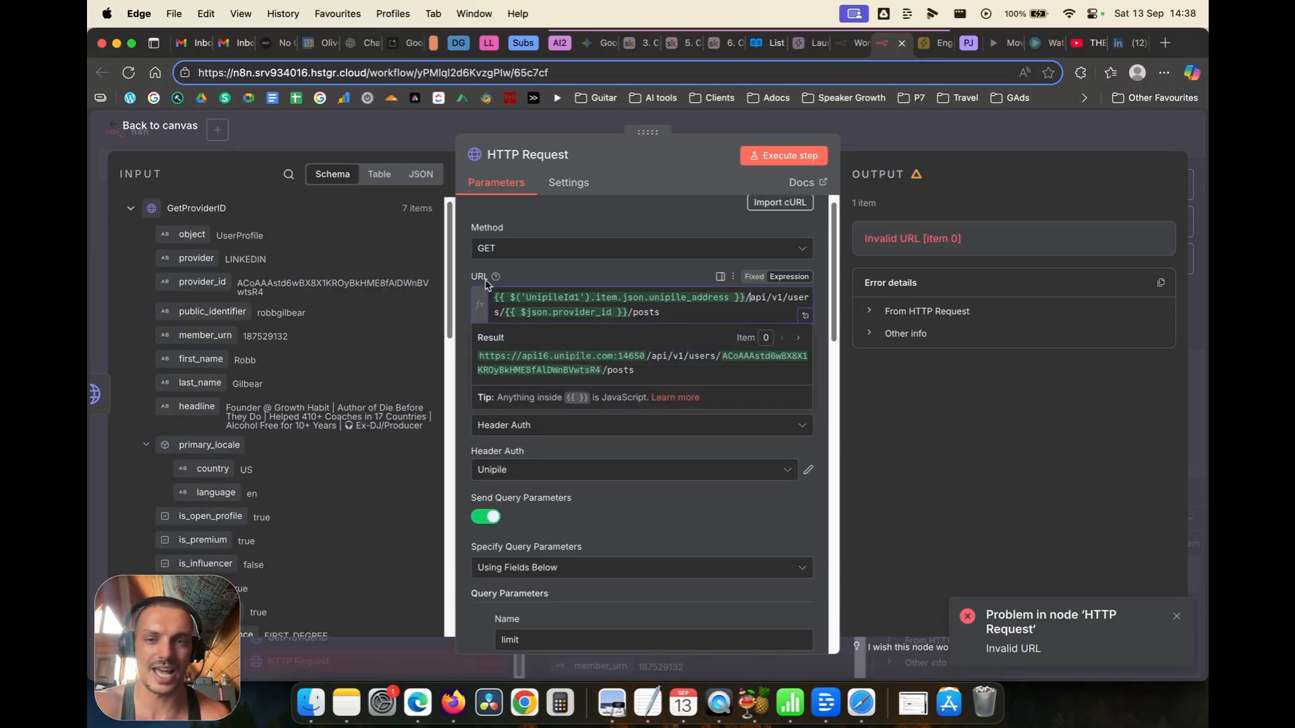
{"action": "left_click", "coordinate": [462, 269]}
{"action": "left_click", "coordinate": [784, 156]}
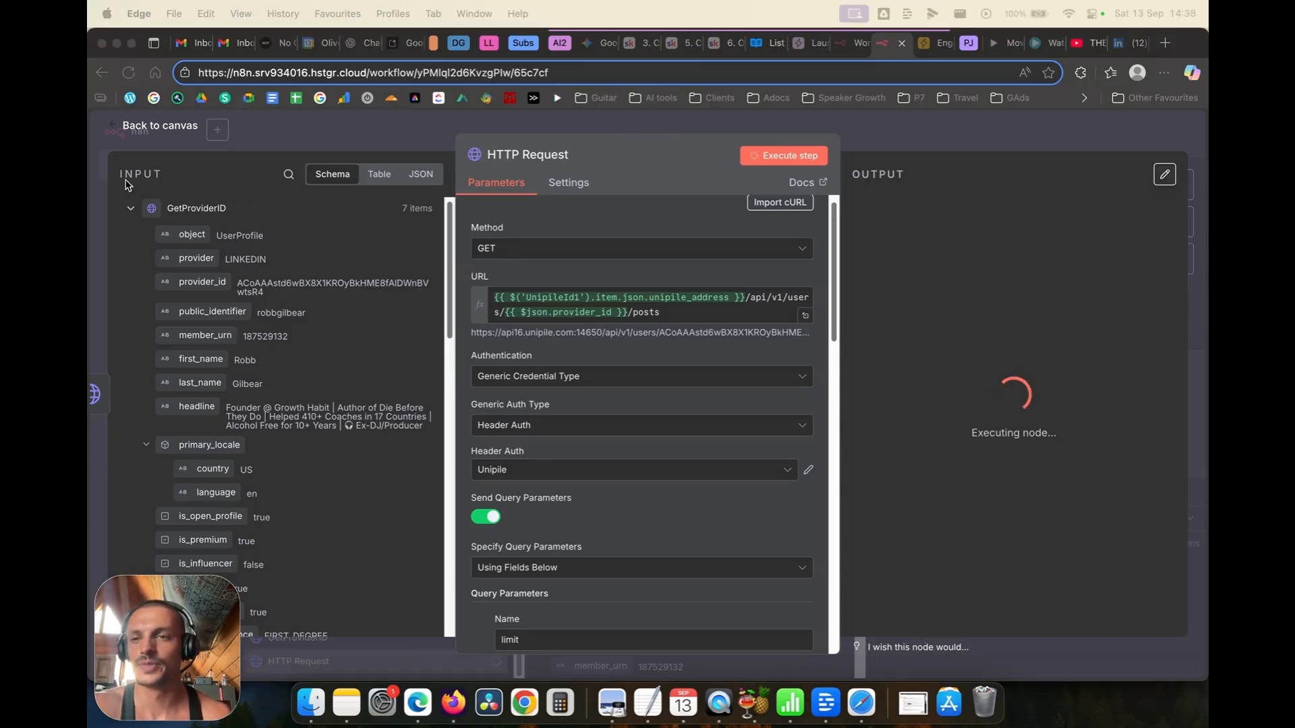
{"action": "left_click", "coordinate": [151, 128]}
{"action": "double_click", "coordinate": [143, 131]}
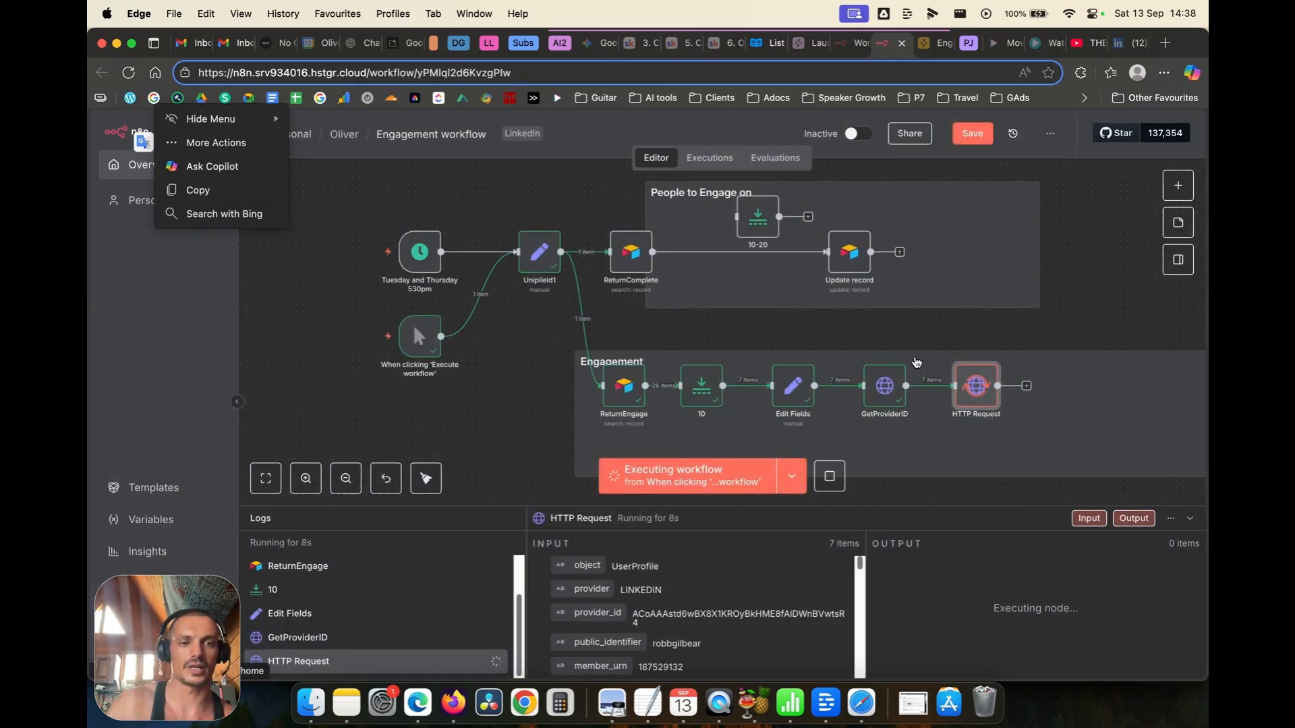
Step: Rename the posts HTTP Request node to GetPosts
{"action": "left_click", "coordinate": [1078, 329]}
{"action": "scroll", "coordinate": [1078, 329], "scroll_direction": "right", "scroll_amount": 5}
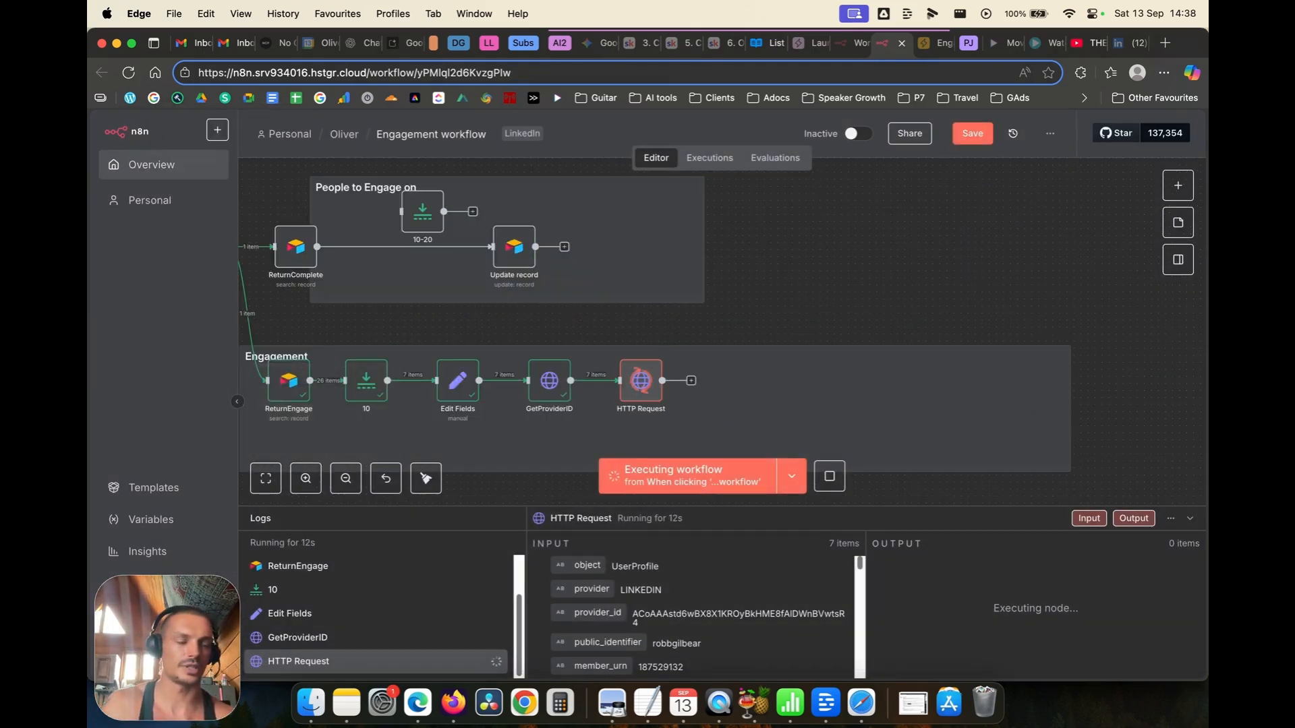
{"action": "right_click", "coordinate": [640, 390]}
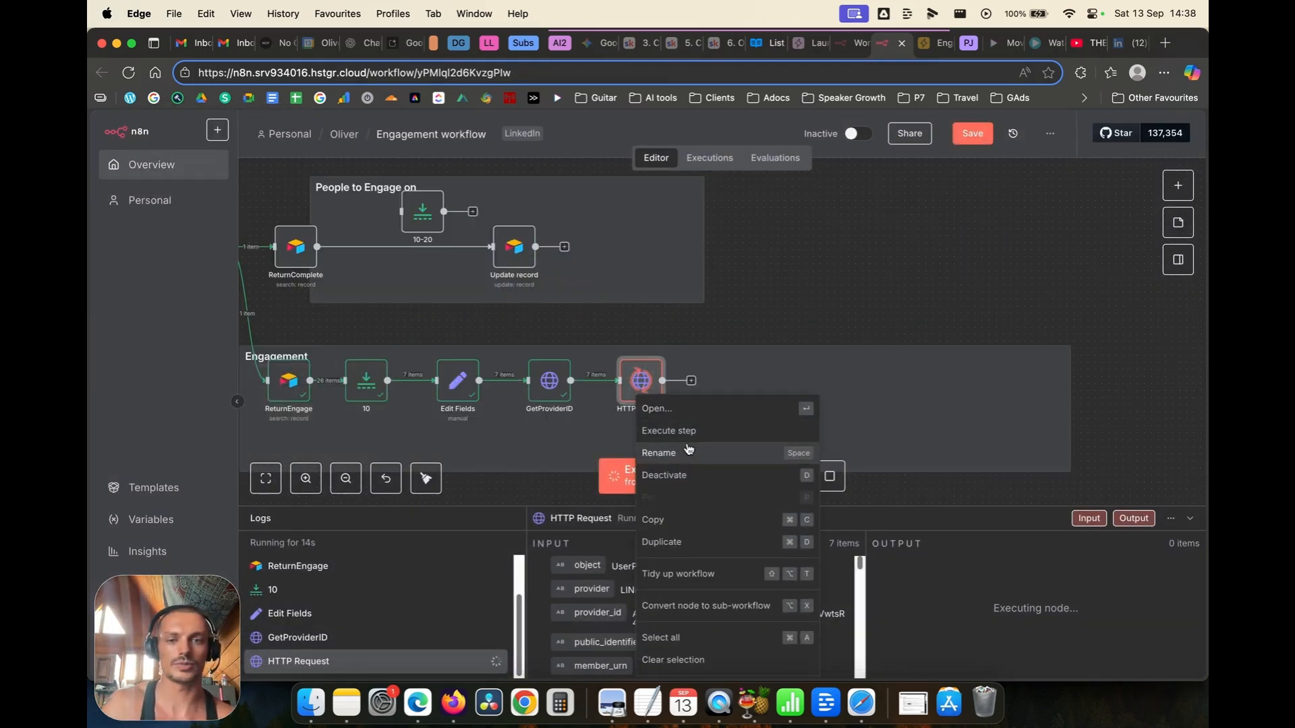
{"action": "left_click", "coordinate": [688, 449]}
{"action": "type", "text": "GetPos"}
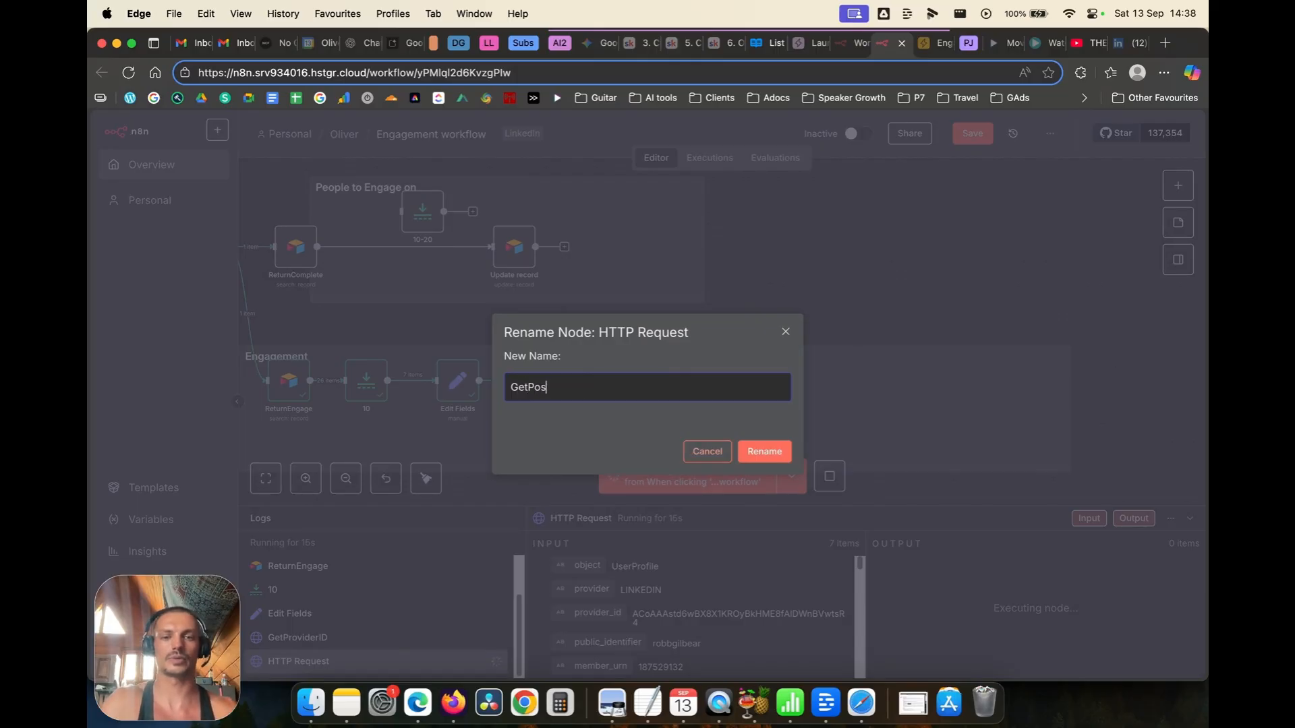
{"action": "type", "text": "ts"}
{"action": "key", "text": "Return"}
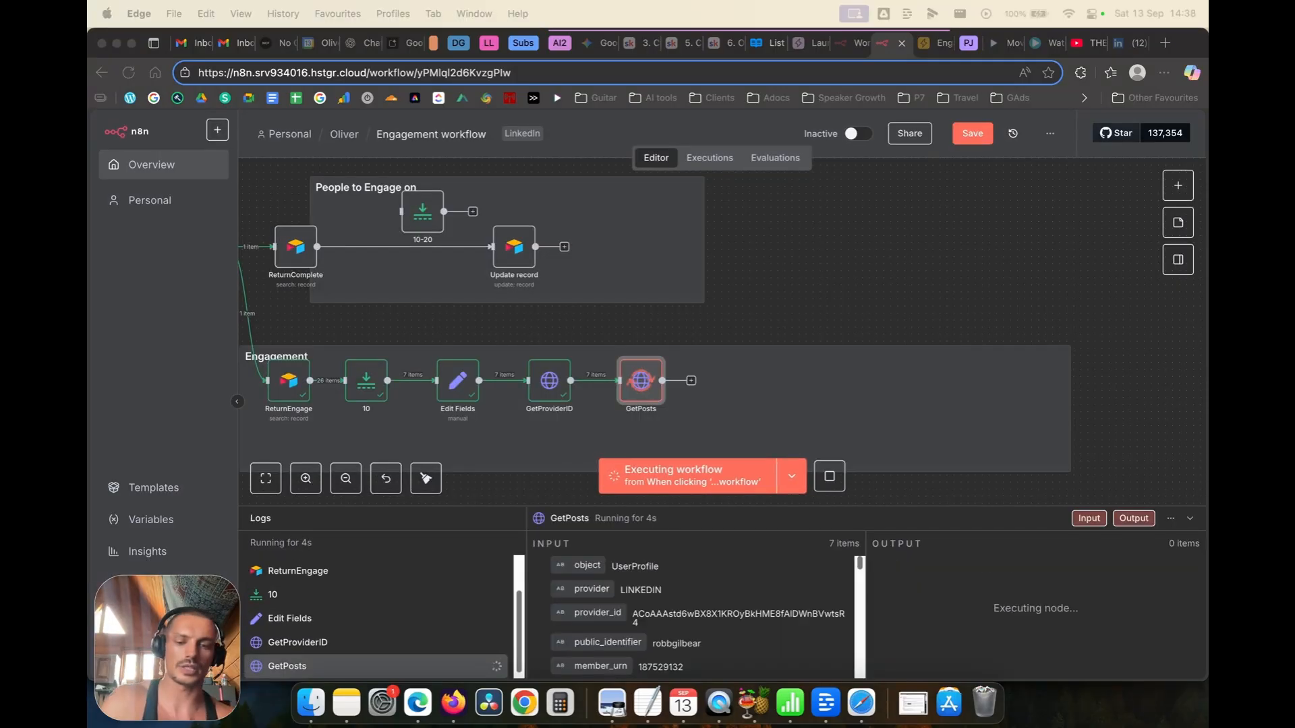
Step: Zoom the canvas out and bring up the add-node choices after GetPosts
{"action": "double_click", "coordinate": [872, 292]}
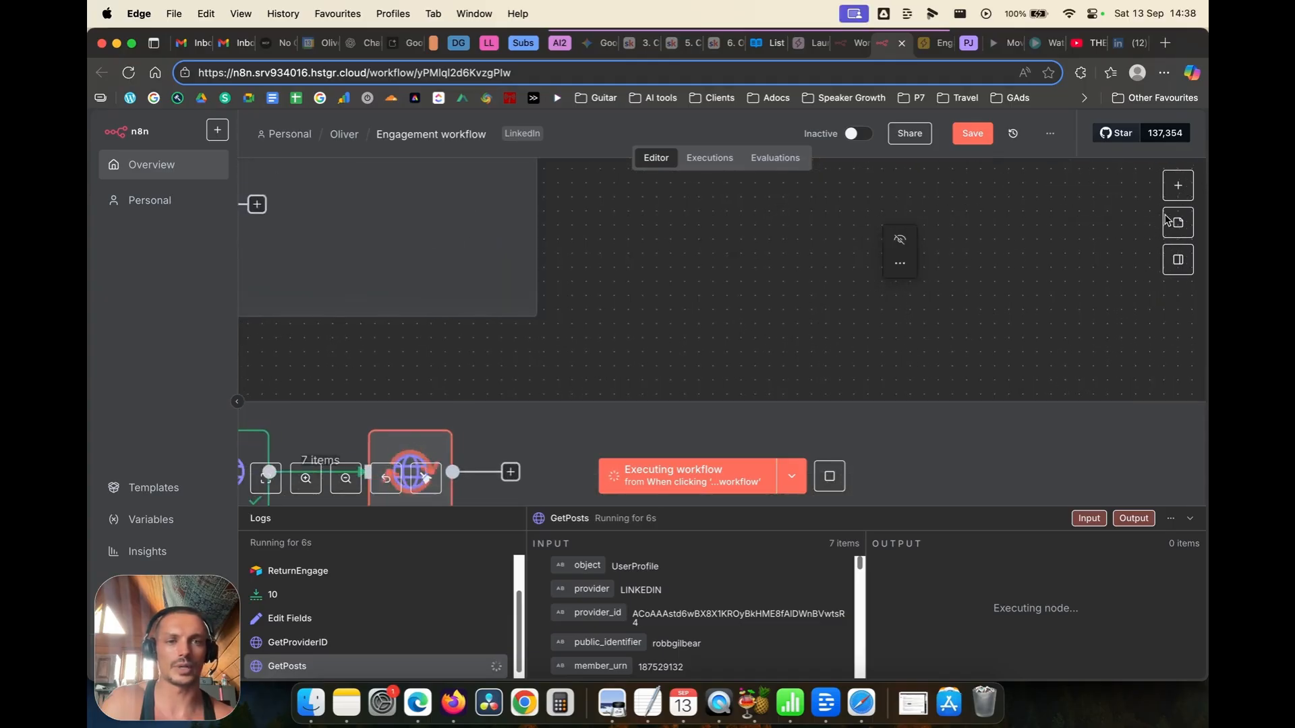
{"action": "scroll", "coordinate": [638, 322], "scroll_direction": "down", "scroll_amount": 3}
{"action": "scroll", "coordinate": [639, 322], "scroll_direction": "down", "scroll_amount": 3}
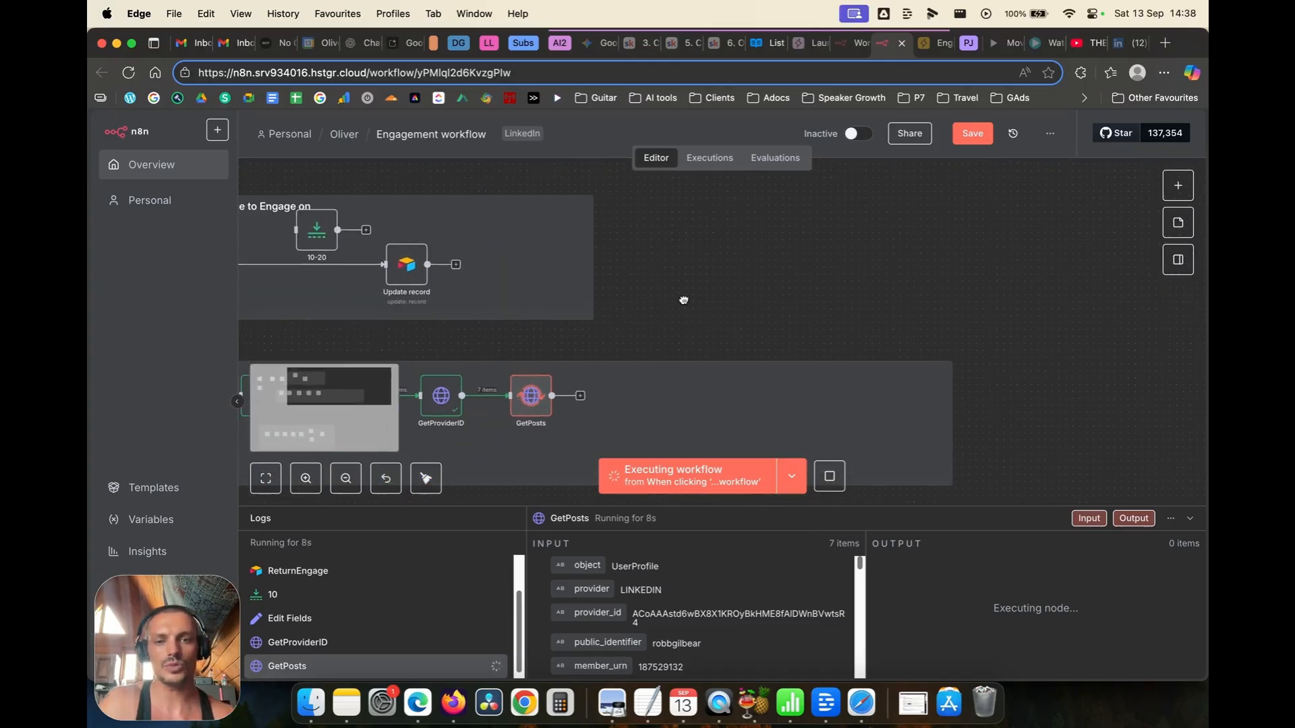
{"action": "left_click", "coordinate": [1179, 189]}
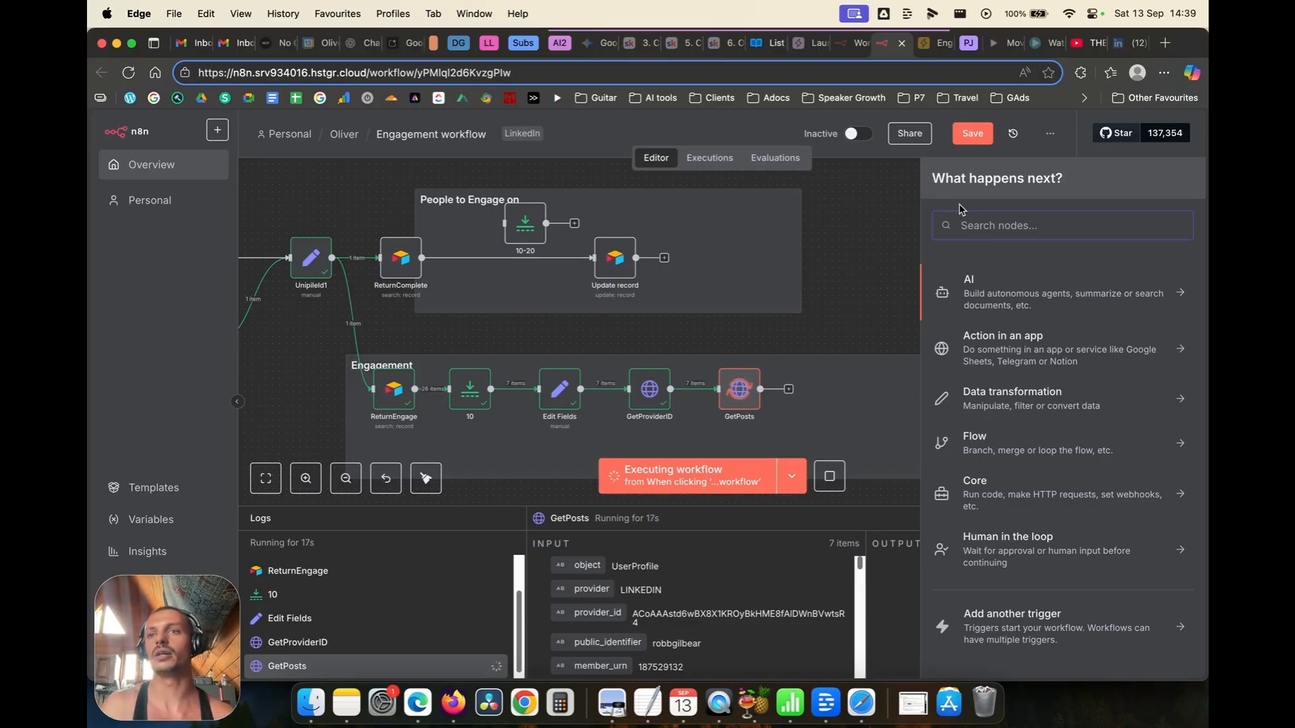
Step: Add an If node and connect it after GetPosts
{"action": "left_click", "coordinate": [892, 288]}
{"action": "left_click", "coordinate": [884, 285]}
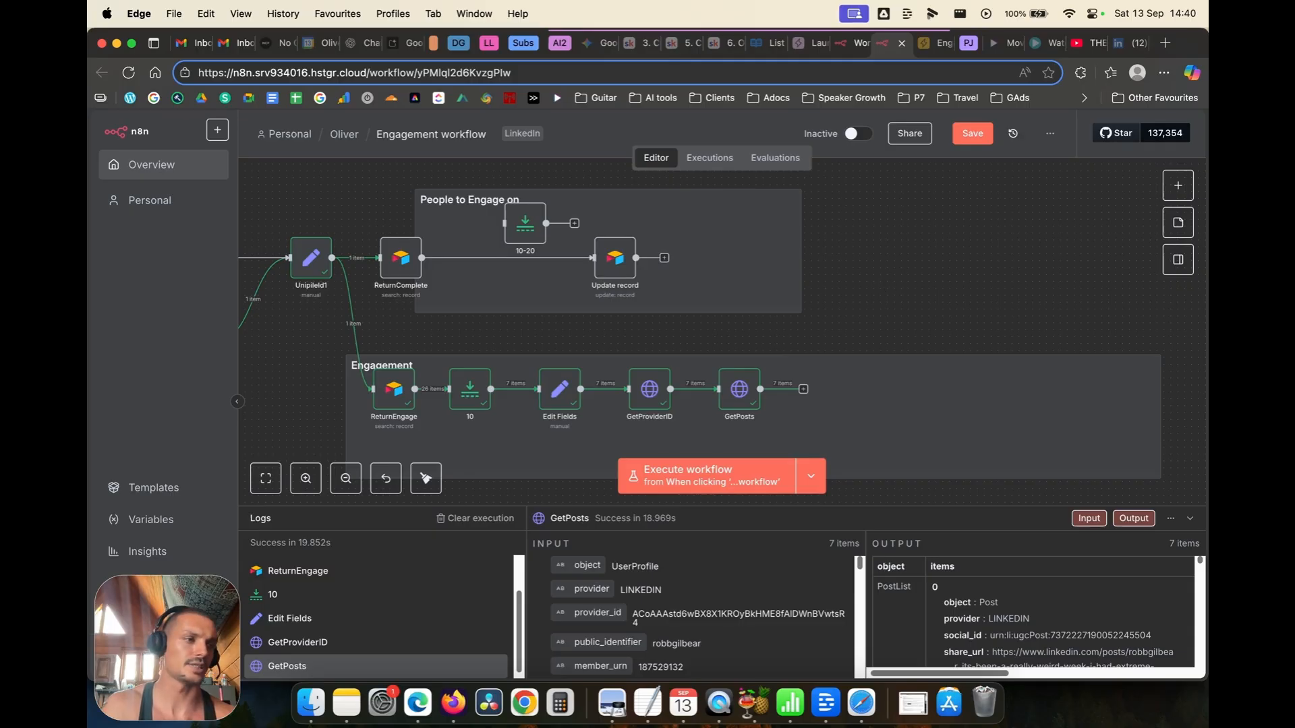
{"action": "left_click", "coordinate": [1170, 189]}
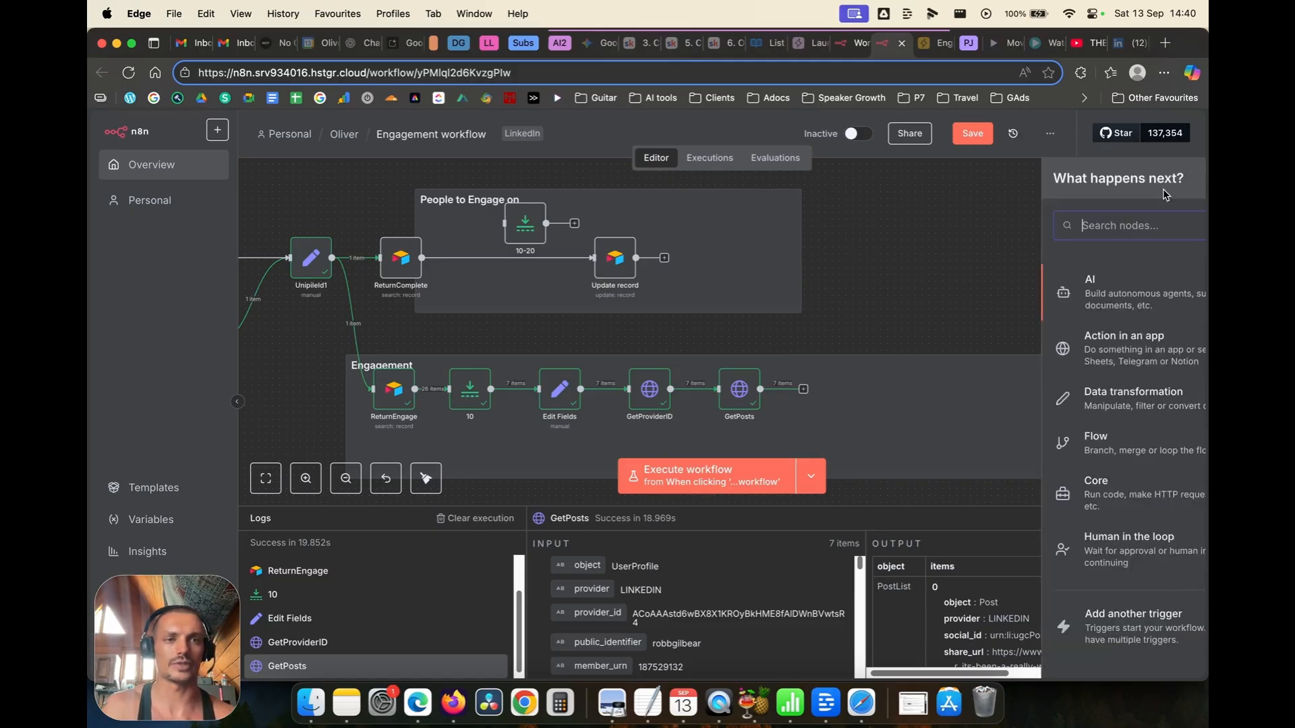
{"action": "type", "text": "if"}
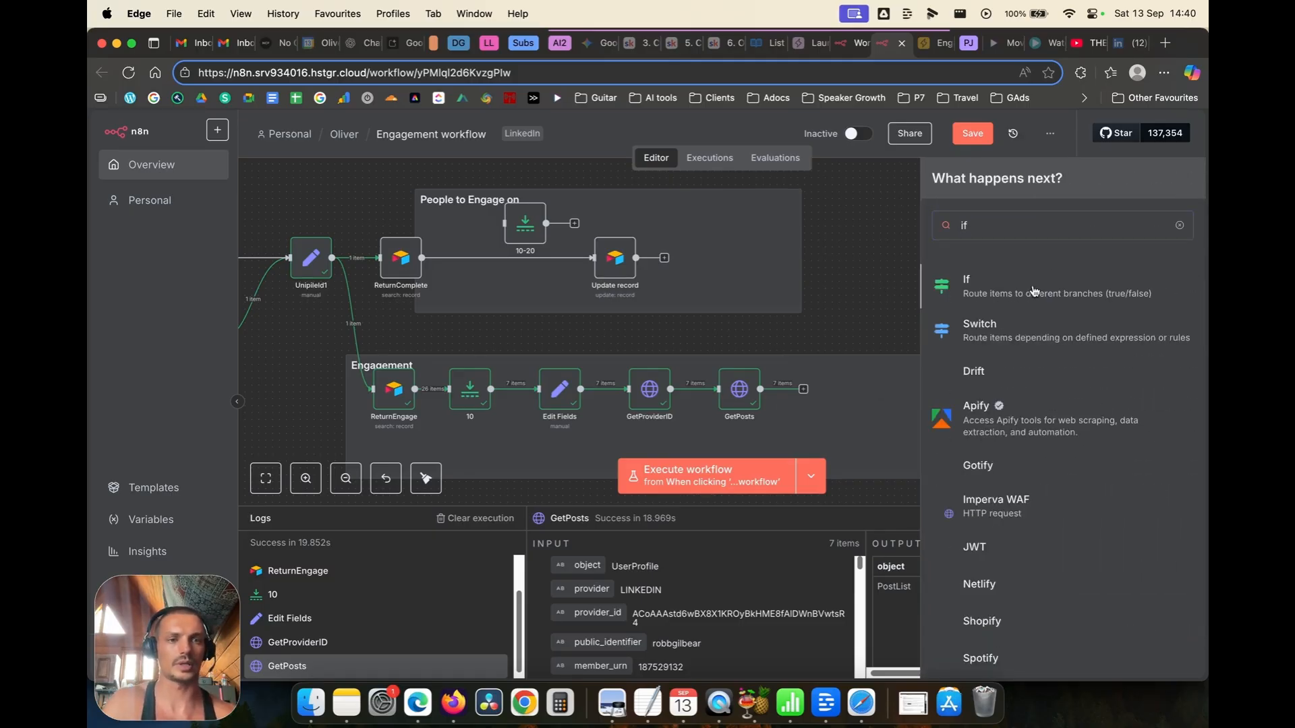
{"action": "key", "text": "Return"}
{"action": "left_click", "coordinate": [162, 126]}
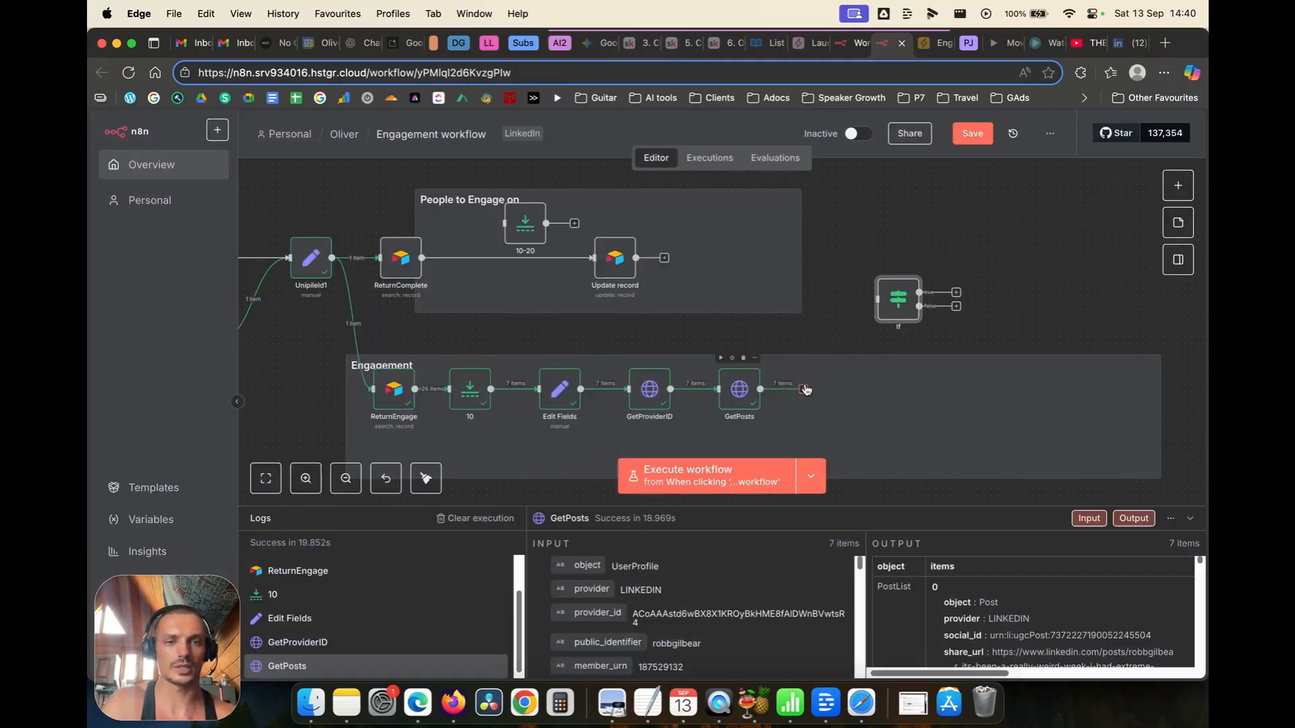
{"action": "left_click_drag", "start_coordinate": [893, 307], "coordinate": [741, 334]}
Step: Make the If condition compare is_repost with false and test it
{"action": "double_click", "coordinate": [740, 333]}
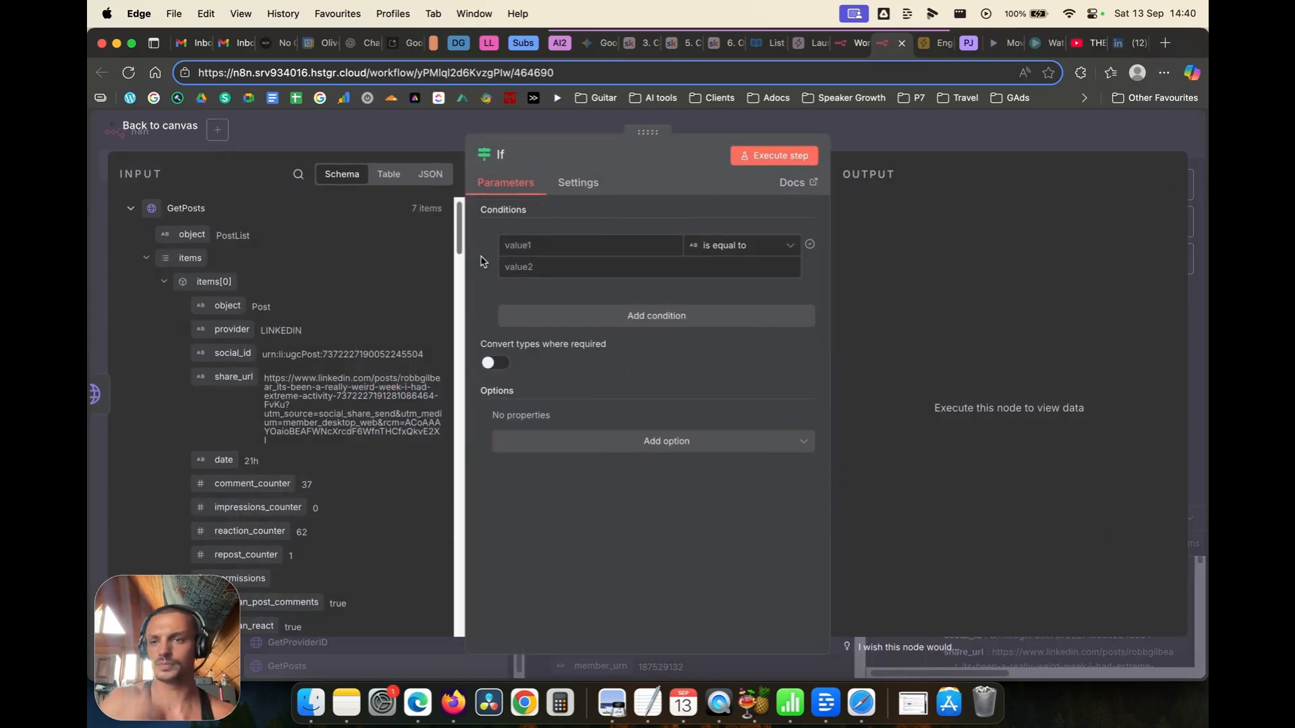
{"action": "scroll", "coordinate": [291, 355], "scroll_direction": "down", "scroll_amount": 5}
{"action": "scroll", "coordinate": [291, 354], "scroll_direction": "down", "scroll_amount": 10}
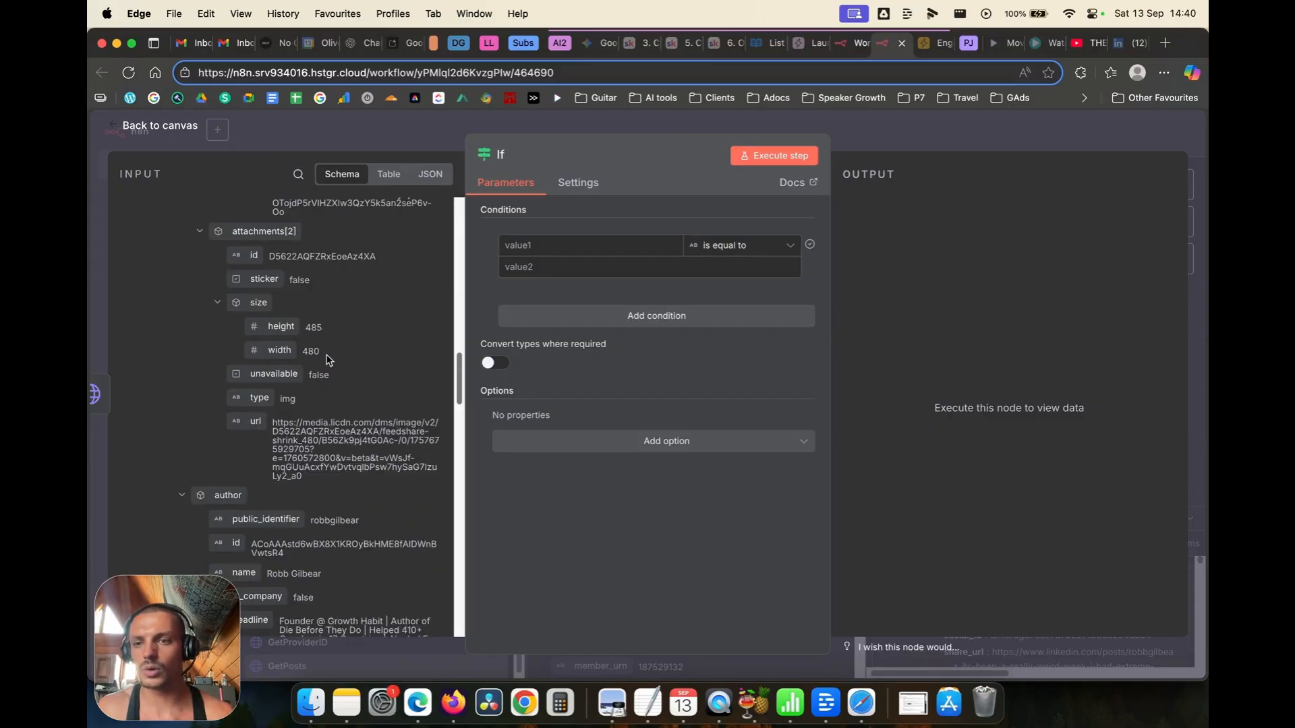
{"action": "scroll", "coordinate": [316, 372], "scroll_direction": "down", "scroll_amount": 1}
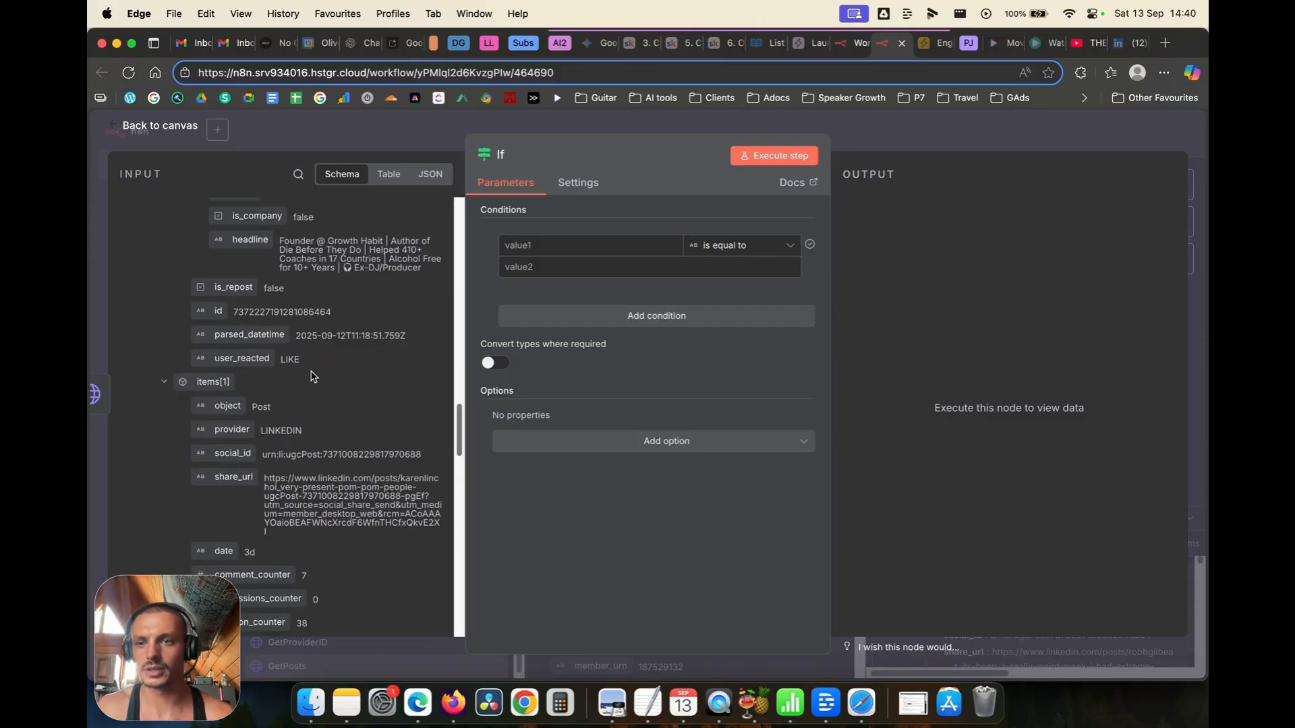
{"action": "left_click", "coordinate": [524, 251]}
{"action": "left_click_drag", "start_coordinate": [241, 290], "coordinate": [560, 246]}
{"action": "left_click", "coordinate": [741, 277]}
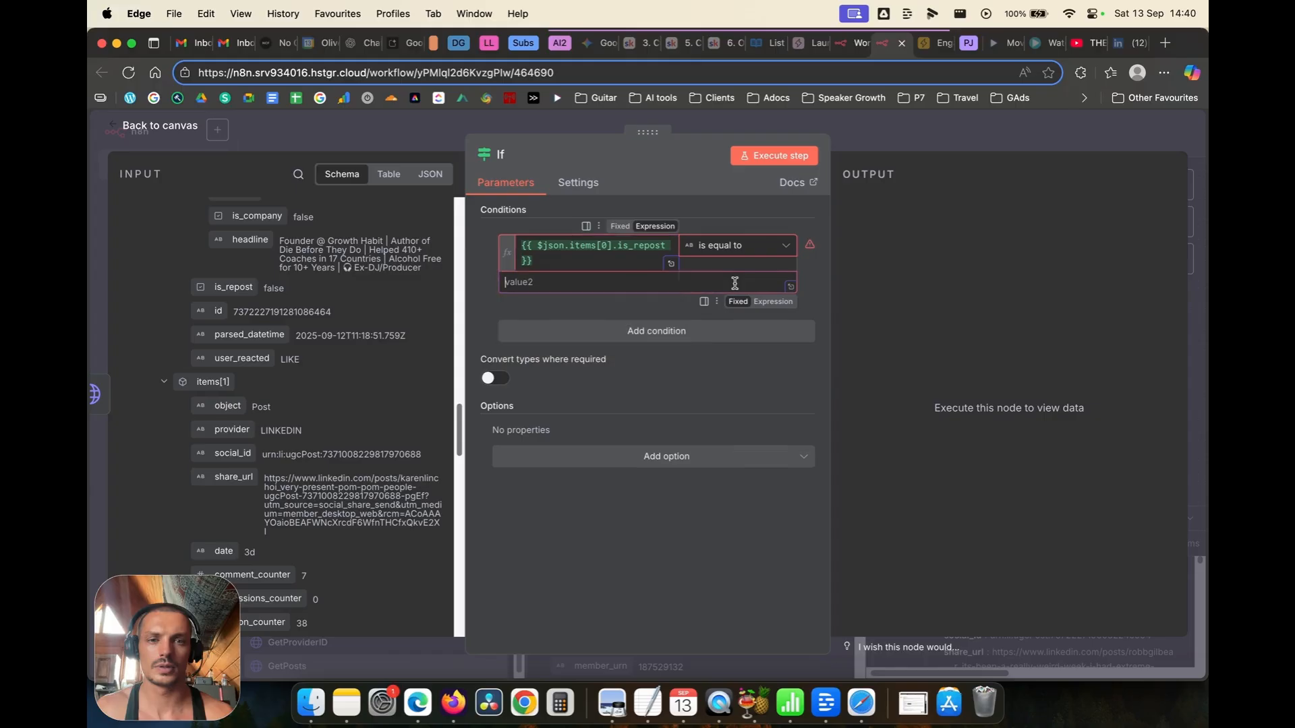
{"action": "type", "text": "false"}
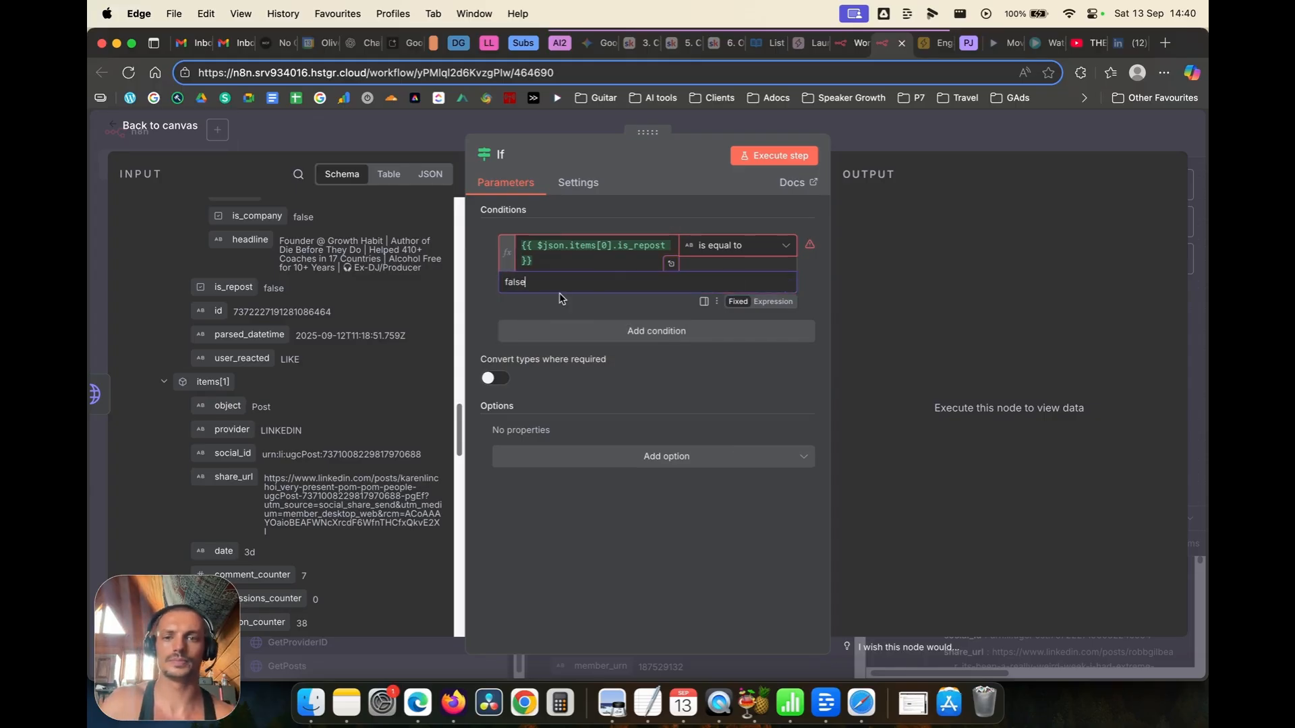
{"action": "left_click", "coordinate": [763, 159]}
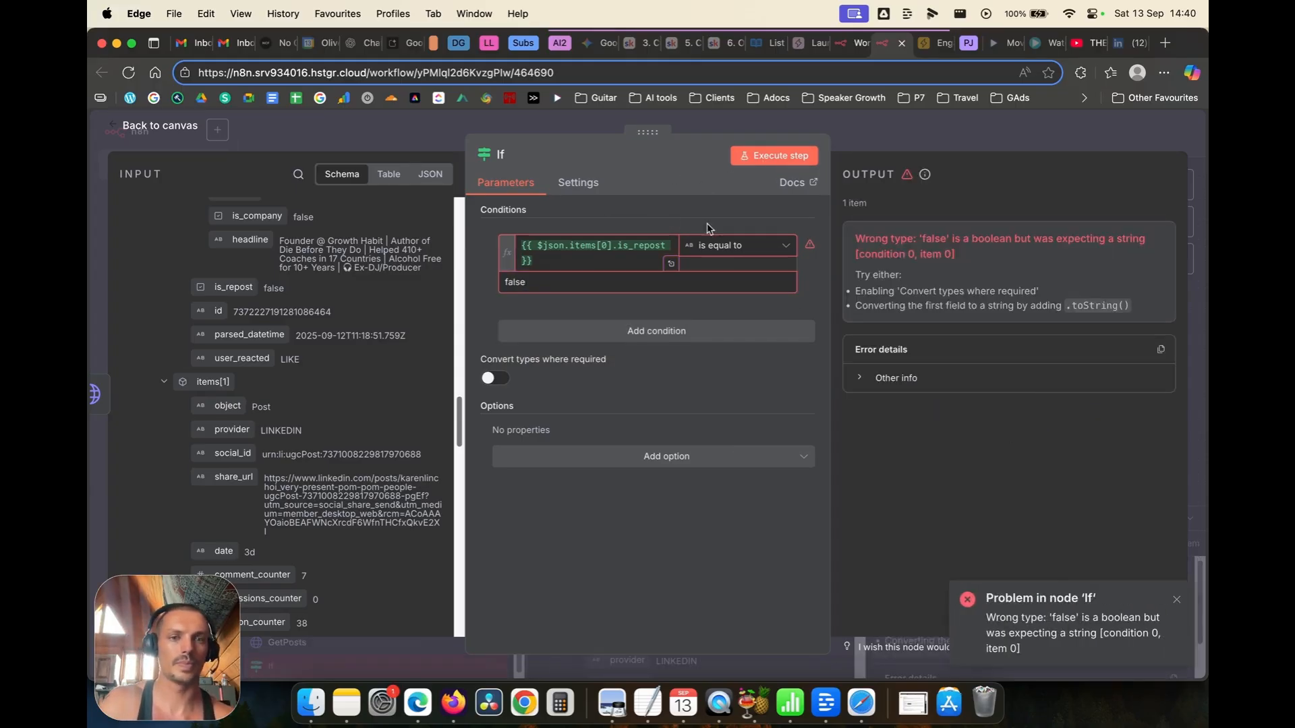
Step: Switch the operator to Boolean 'is equal to' and rerun, sending all 7 items True
{"action": "left_click", "coordinate": [775, 255]}
{"action": "mouse_move", "coordinate": [736, 360]}
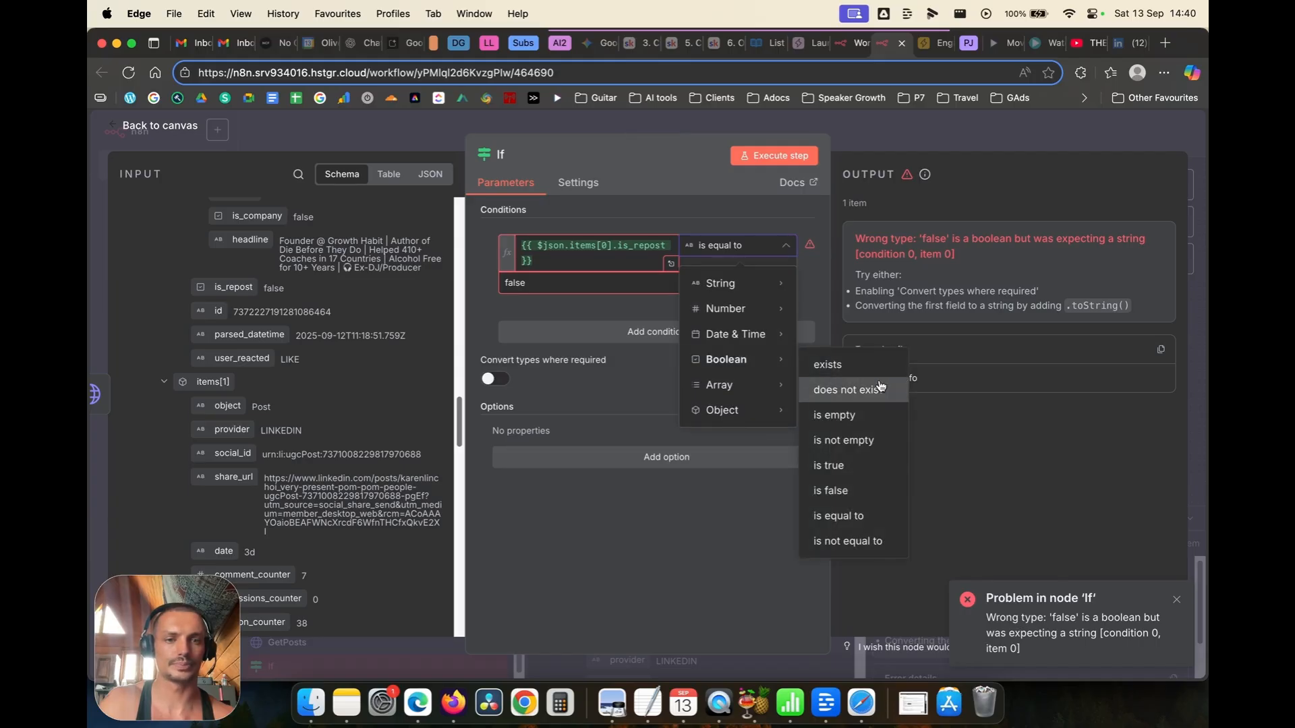
{"action": "left_click", "coordinate": [847, 515]}
{"action": "left_click", "coordinate": [775, 162]}
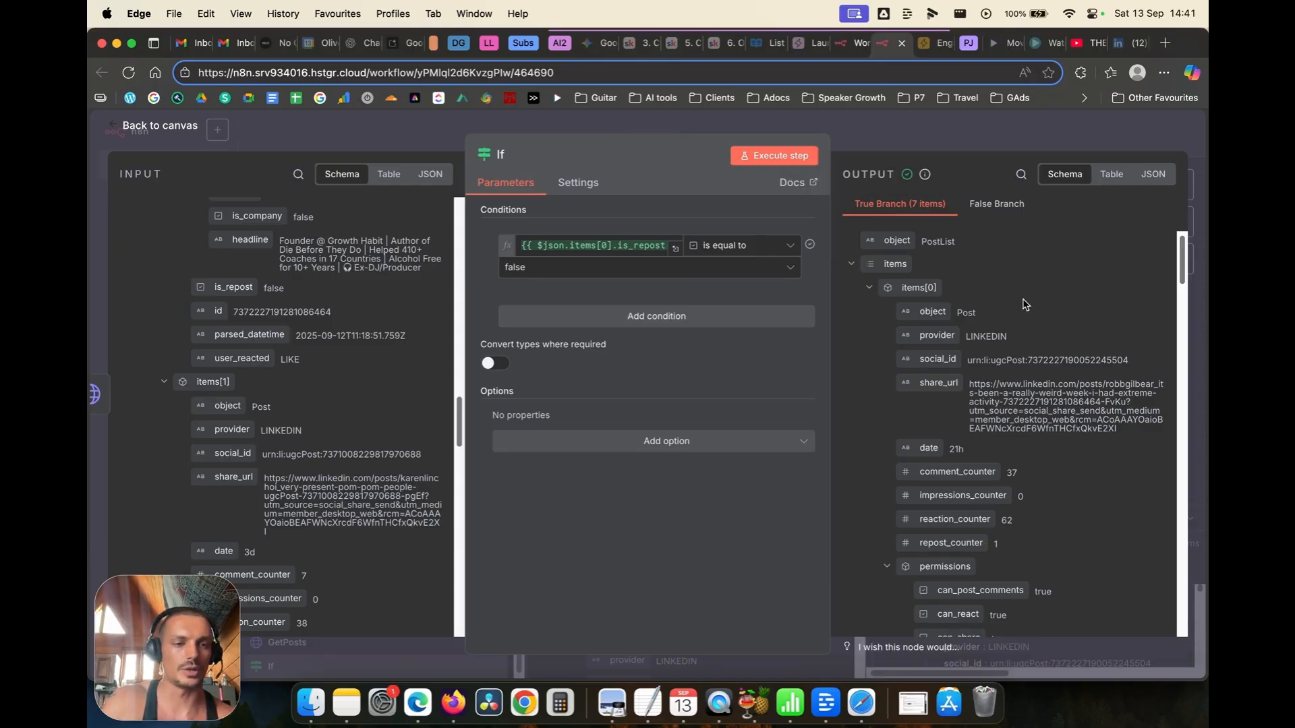
{"action": "scroll", "coordinate": [1024, 304], "scroll_direction": "down", "scroll_amount": 3}
{"action": "scroll", "coordinate": [1022, 302], "scroll_direction": "down", "scroll_amount": 5}
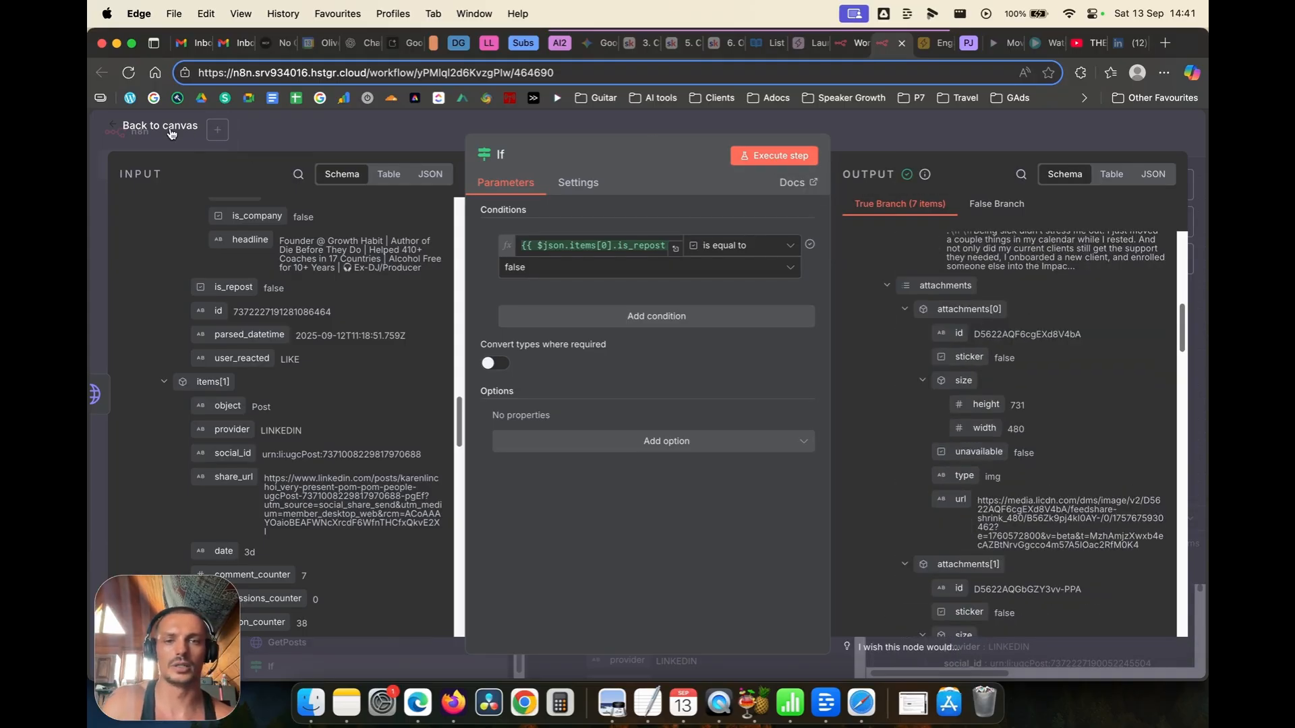
{"action": "key", "text": "Escape"}
Step: Rename the If node to IfRepost
{"action": "right_click", "coordinate": [746, 340]}
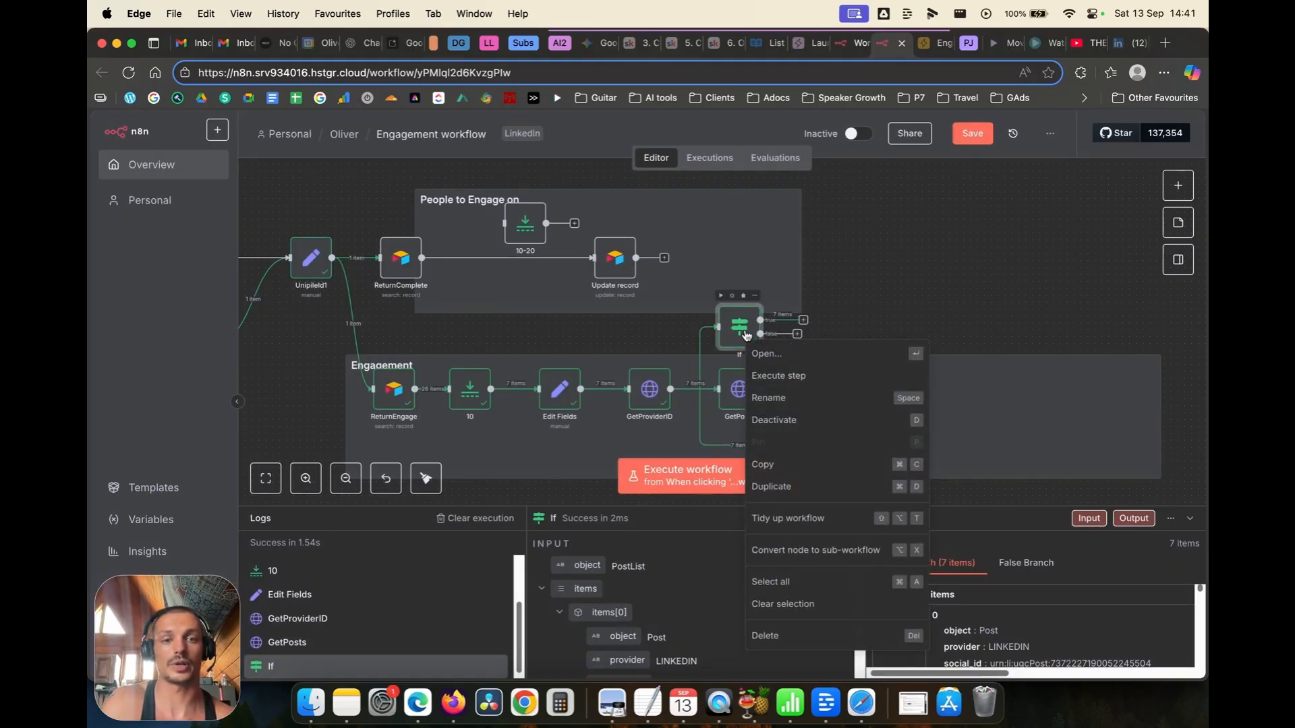
{"action": "left_click", "coordinate": [769, 399]}
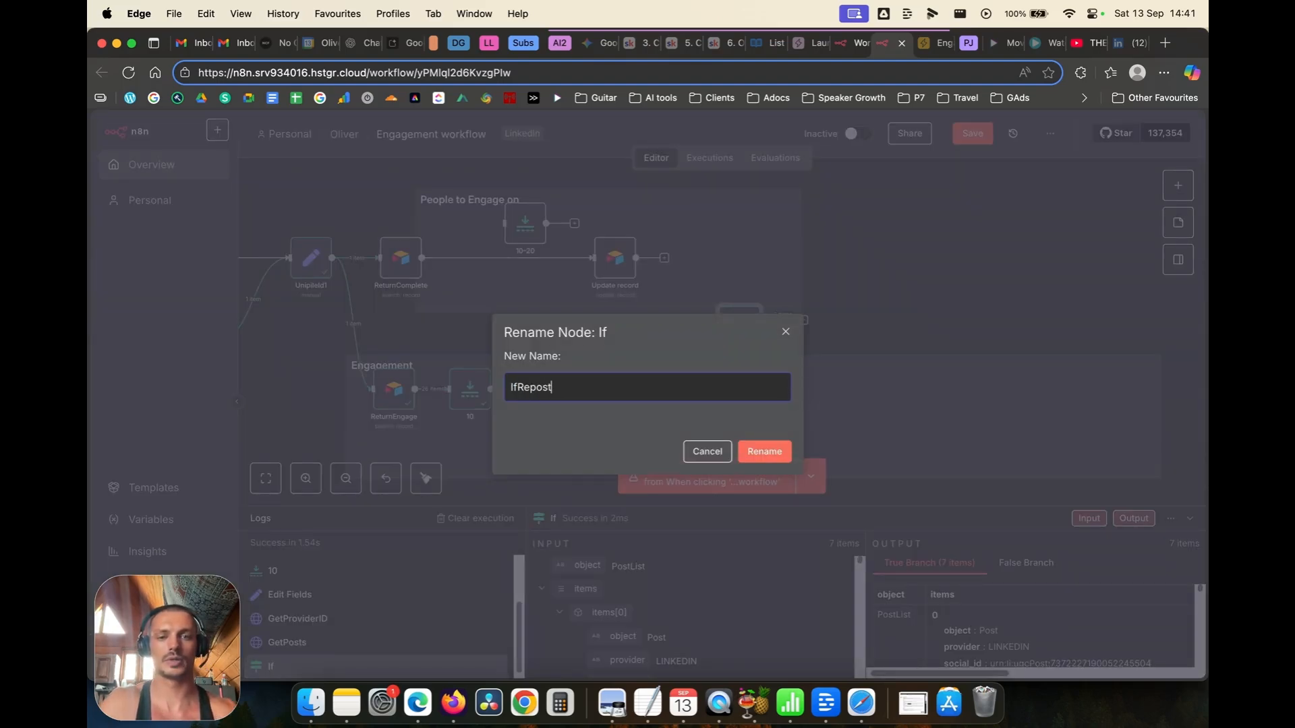
{"action": "key", "text": "Return"}
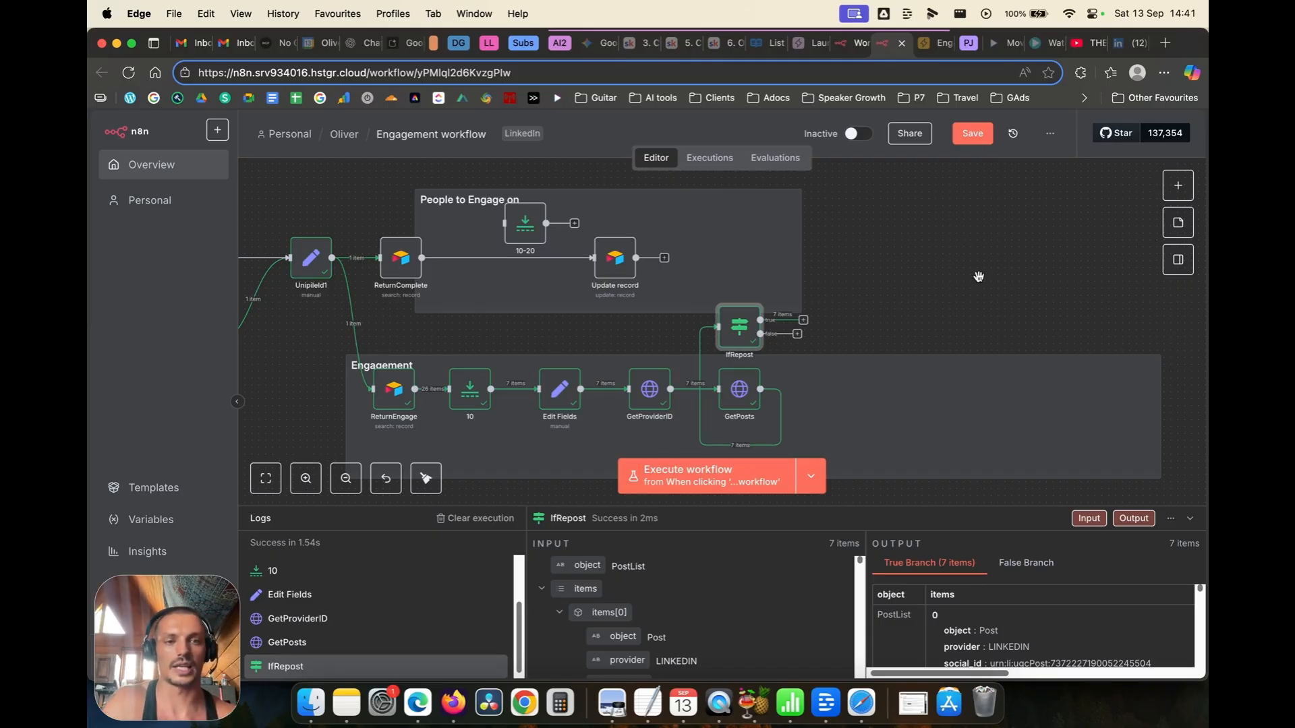
Step: Paste a copied GetComments node after IfRepost, then delete the pasted copy
{"action": "left_click_drag", "start_coordinate": [979, 277], "coordinate": [876, 267]}
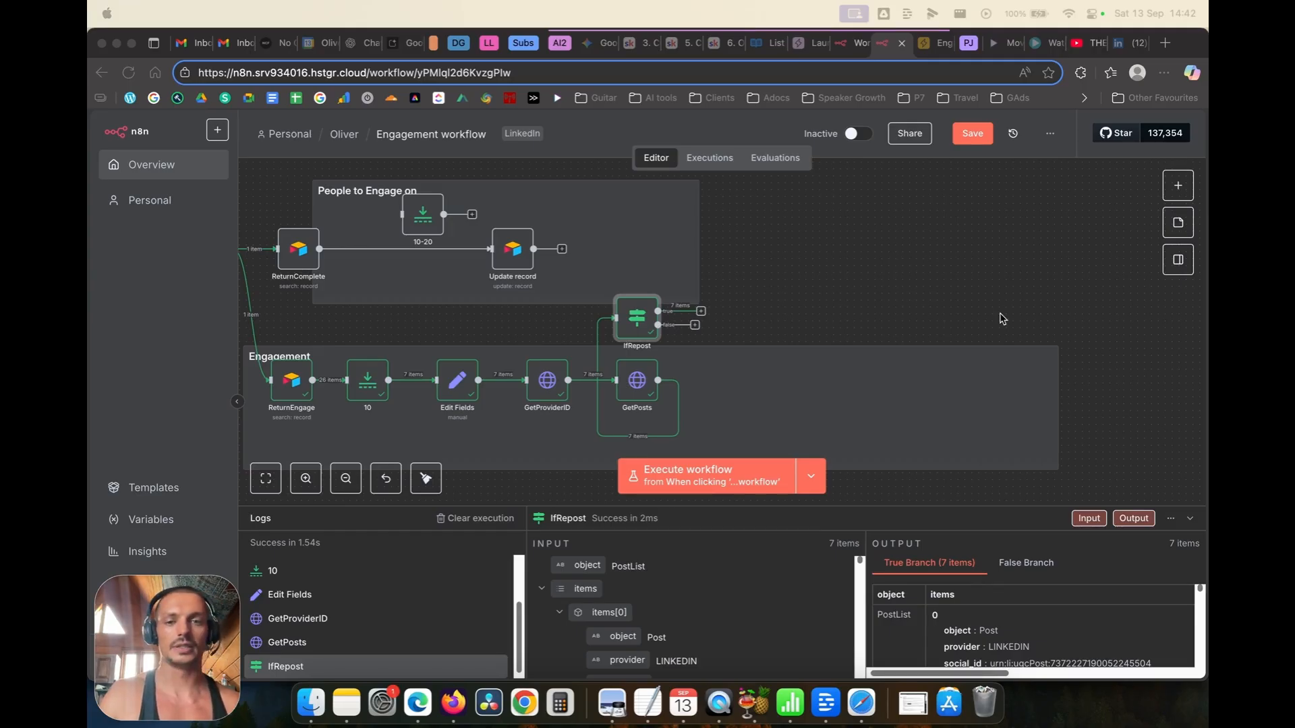
{"action": "left_click", "coordinate": [810, 320]}
{"action": "key", "text": "super+v"}
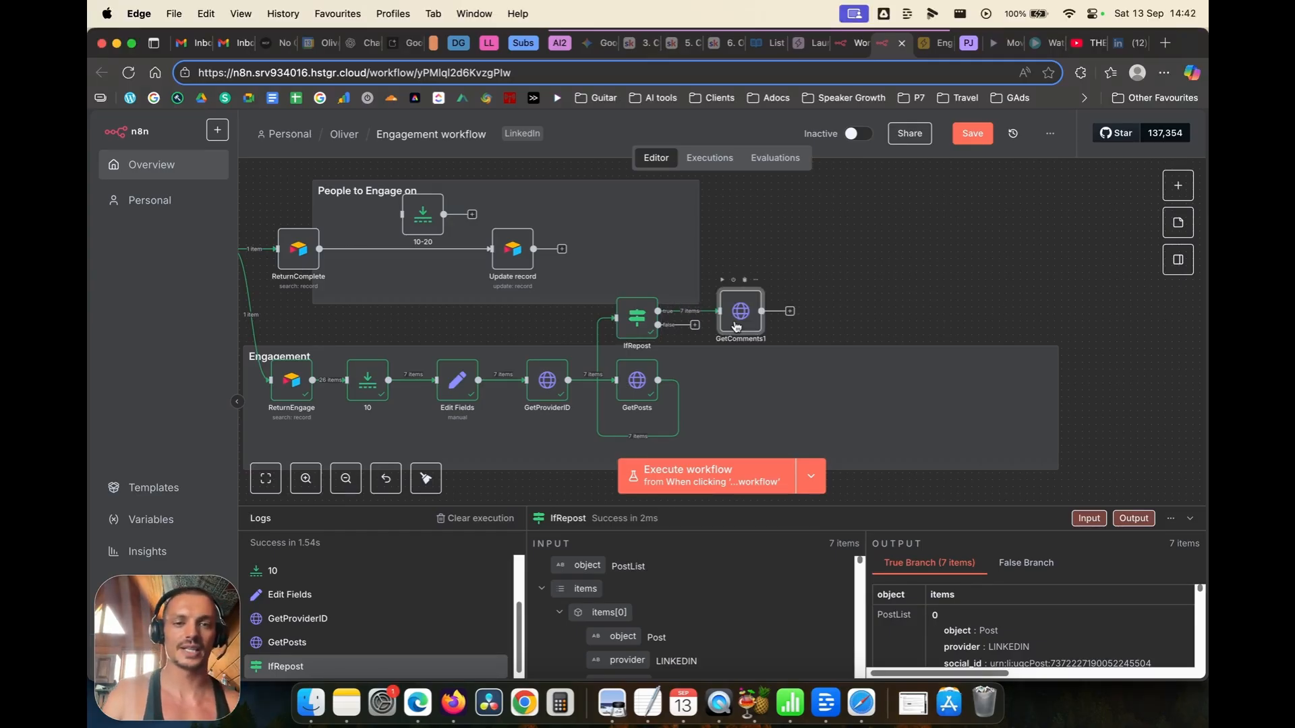
{"action": "key", "text": "Delete"}
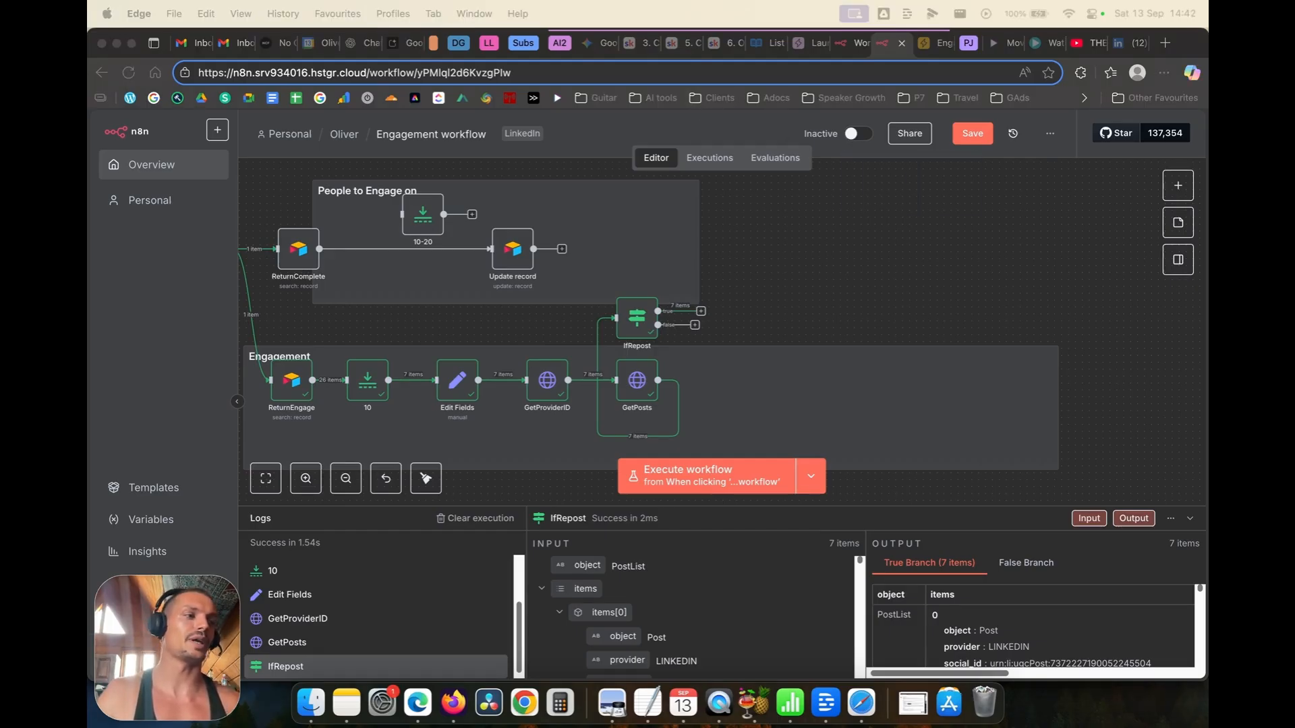
Step: Return to Unipile's List all posts reference and scroll through its Users endpoints
{"action": "left_click", "coordinate": [757, 42]}
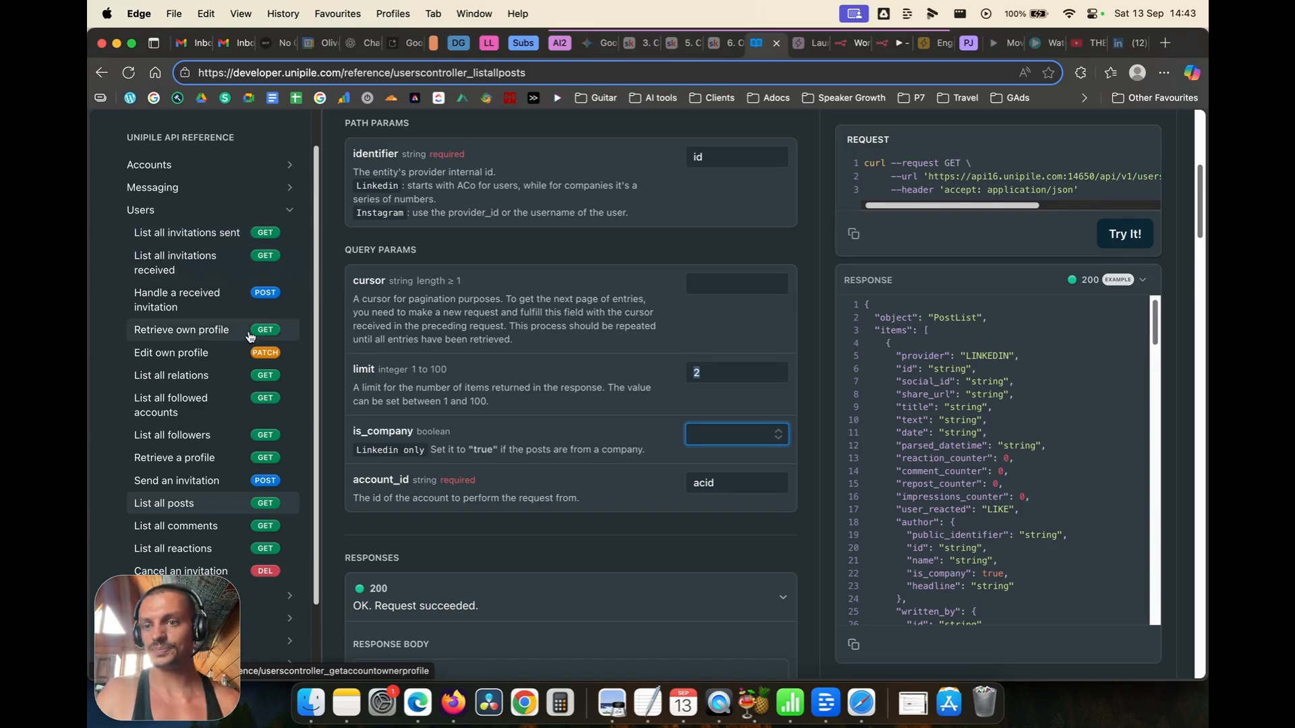
{"action": "scroll", "coordinate": [250, 338], "scroll_direction": "down", "scroll_amount": 2}
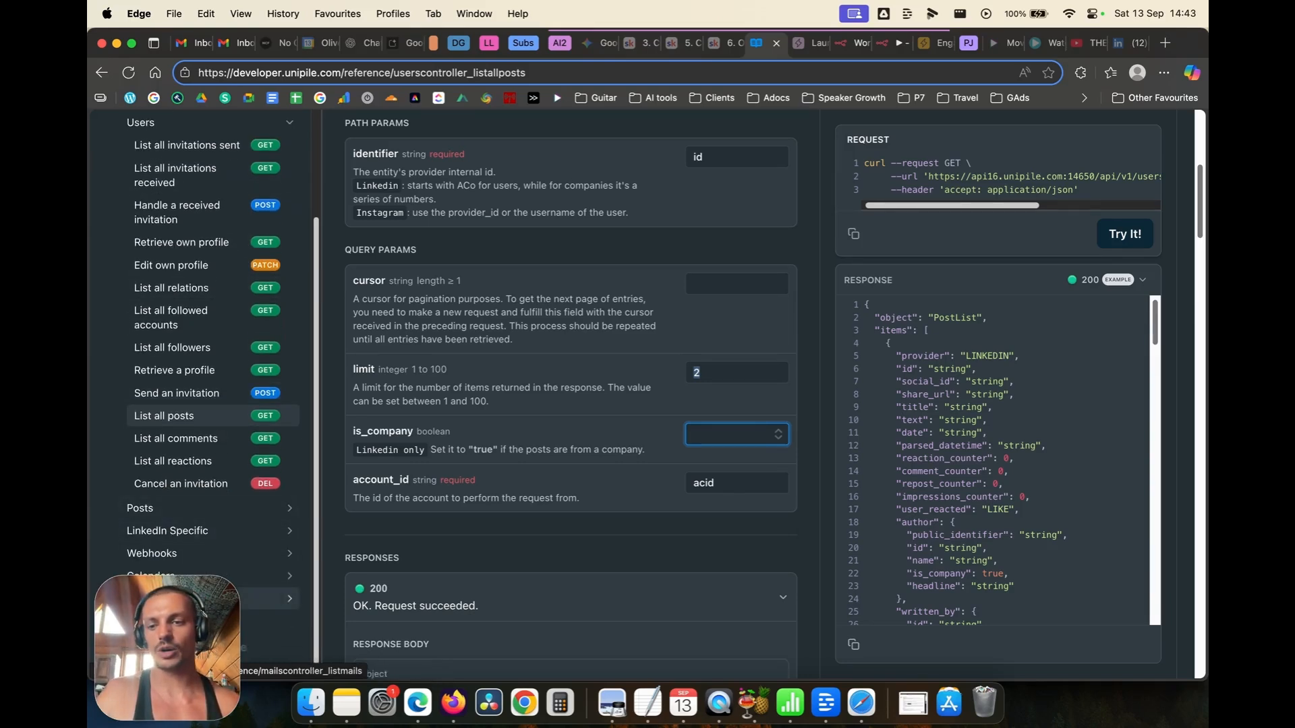
{"action": "scroll", "coordinate": [213, 351], "scroll_direction": "up", "scroll_amount": 3}
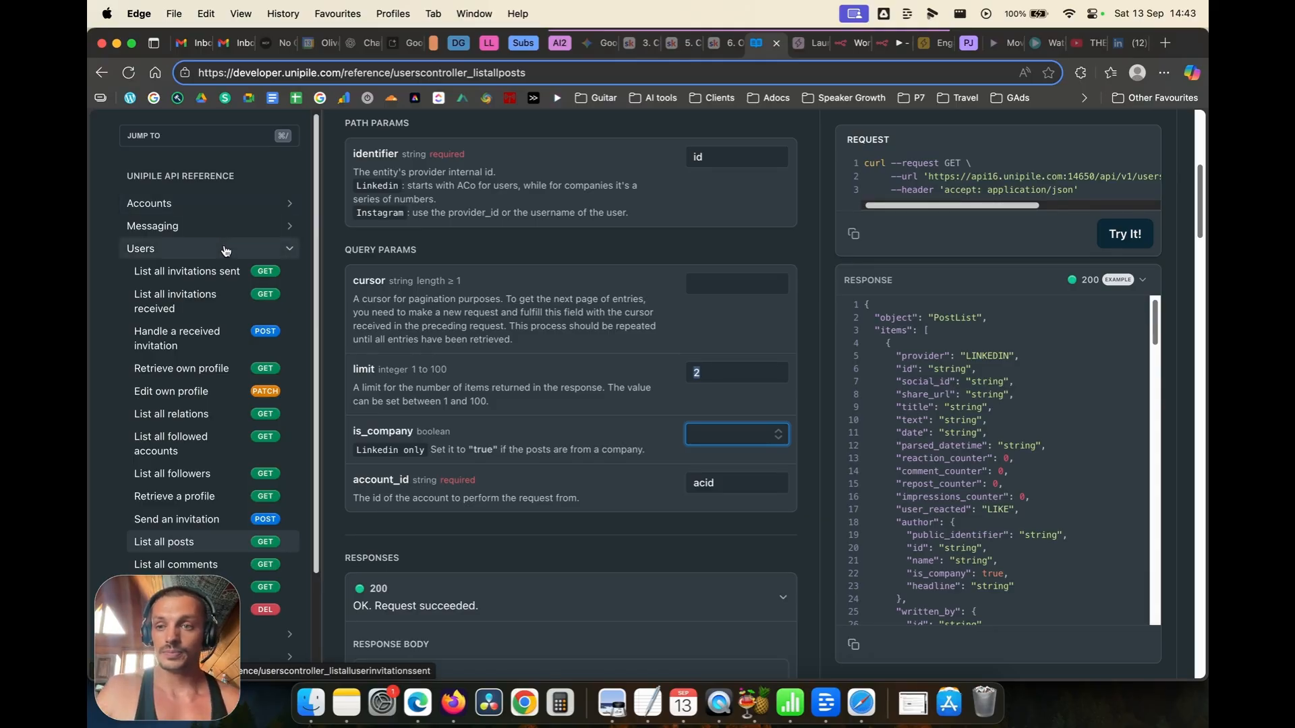
{"action": "scroll", "coordinate": [225, 451], "scroll_direction": "down", "scroll_amount": 3}
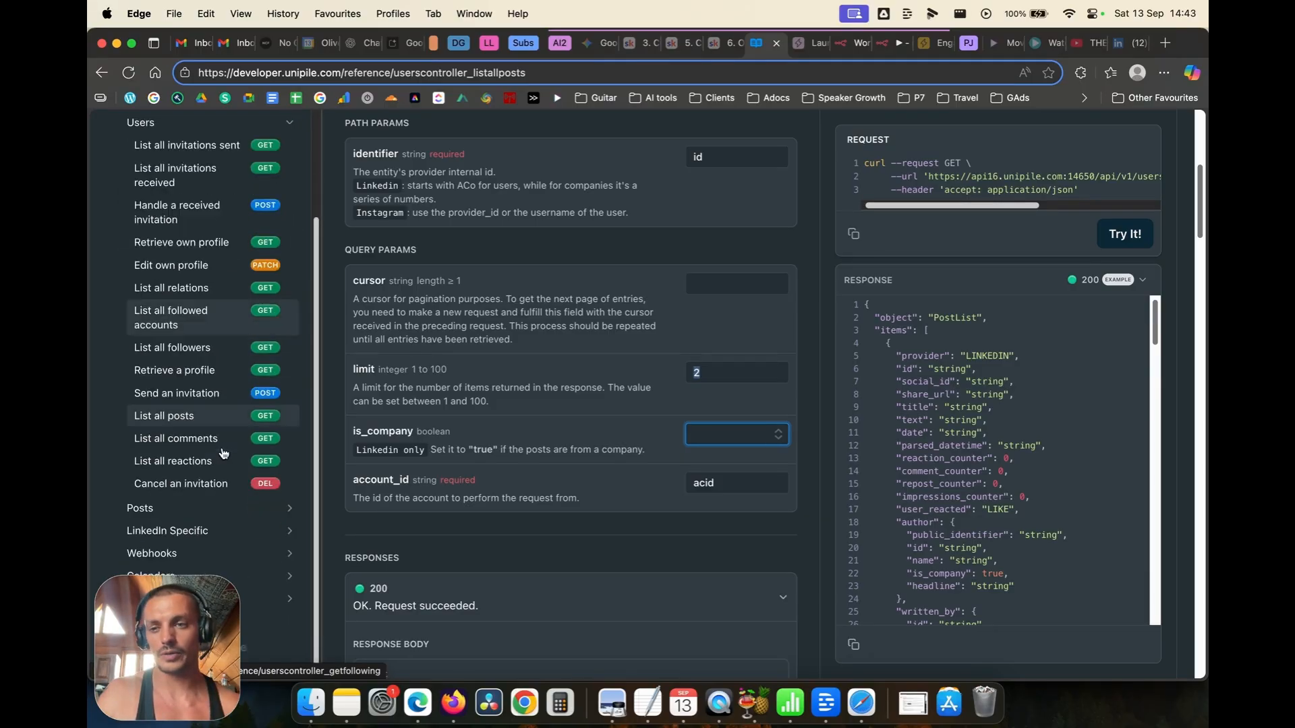
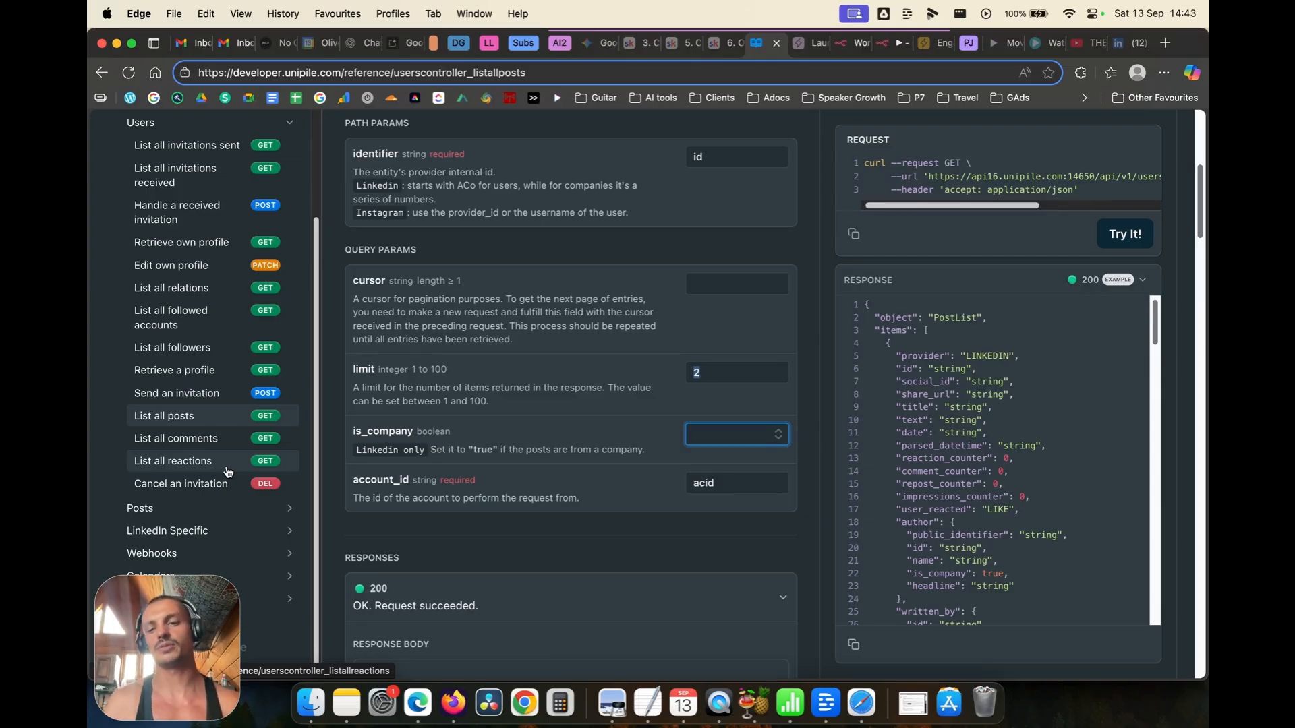
Step: Leave is_company unset, then open Retrieve a post under Posts in the Unipile API reference
{"action": "left_click", "coordinate": [332, 392]}
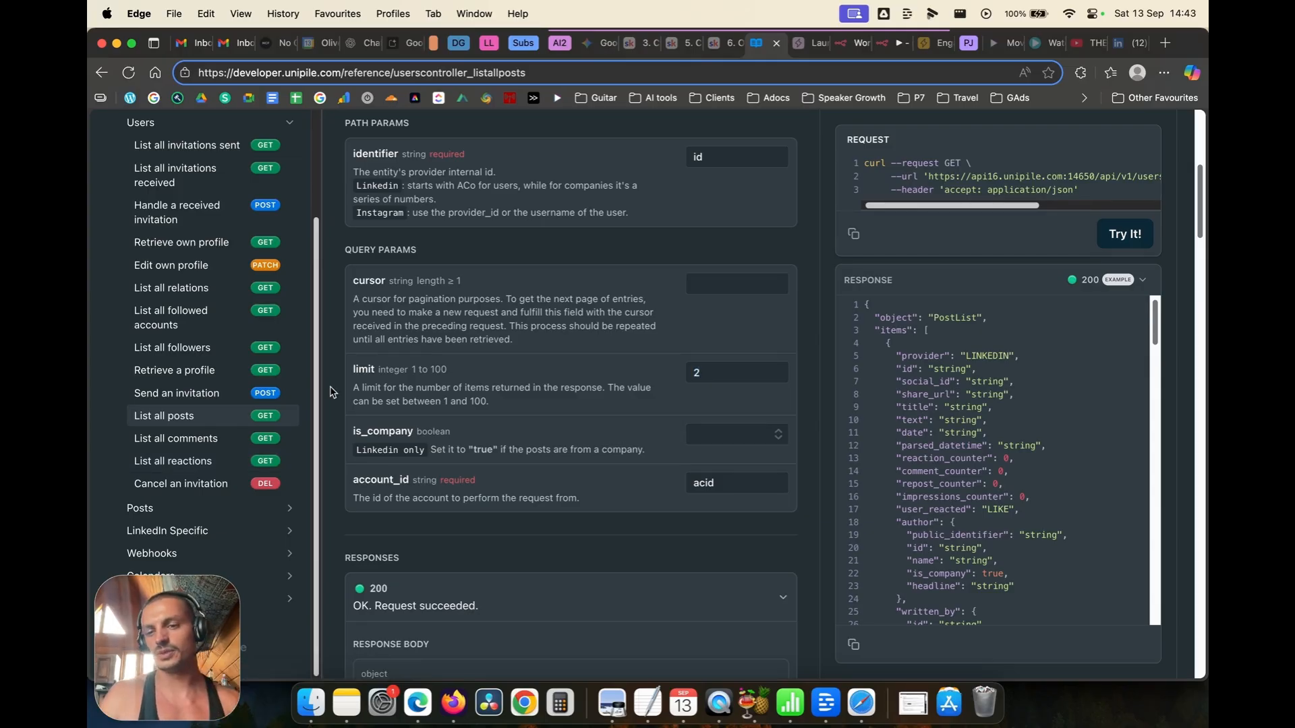
{"action": "scroll", "coordinate": [214, 513], "scroll_direction": "up", "scroll_amount": 3}
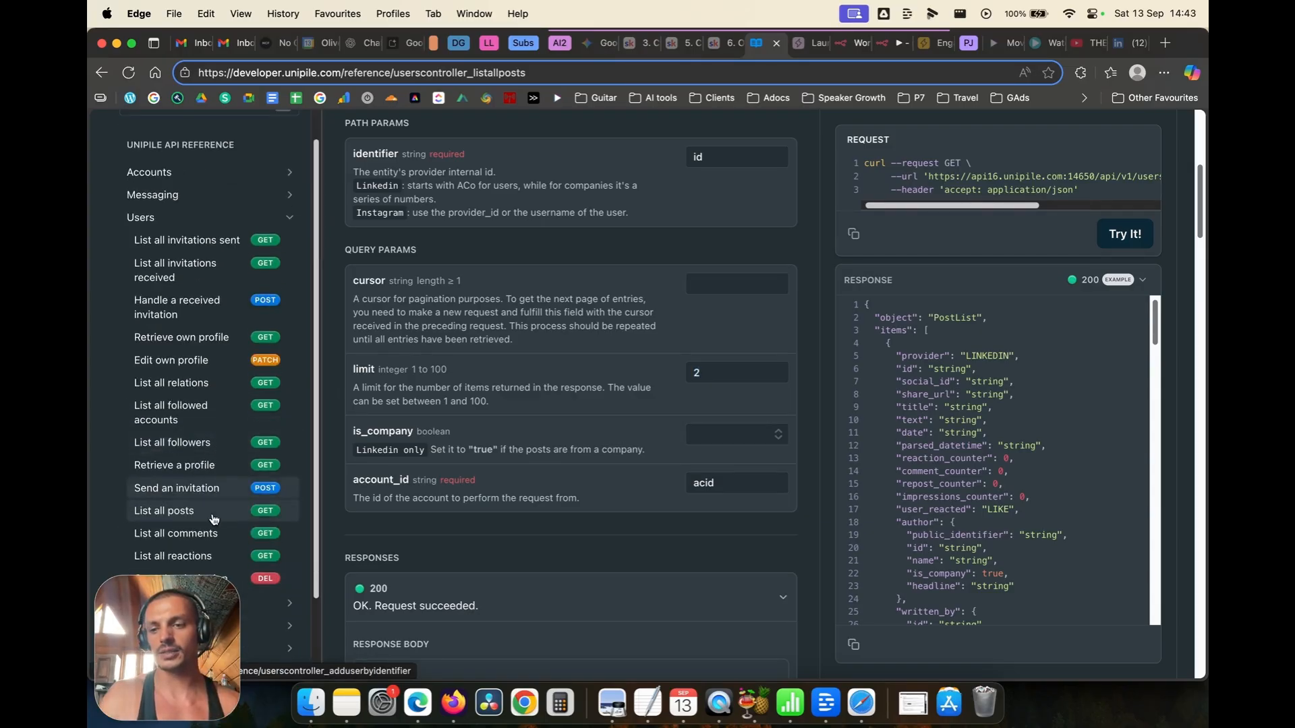
{"action": "left_click", "coordinate": [260, 603]}
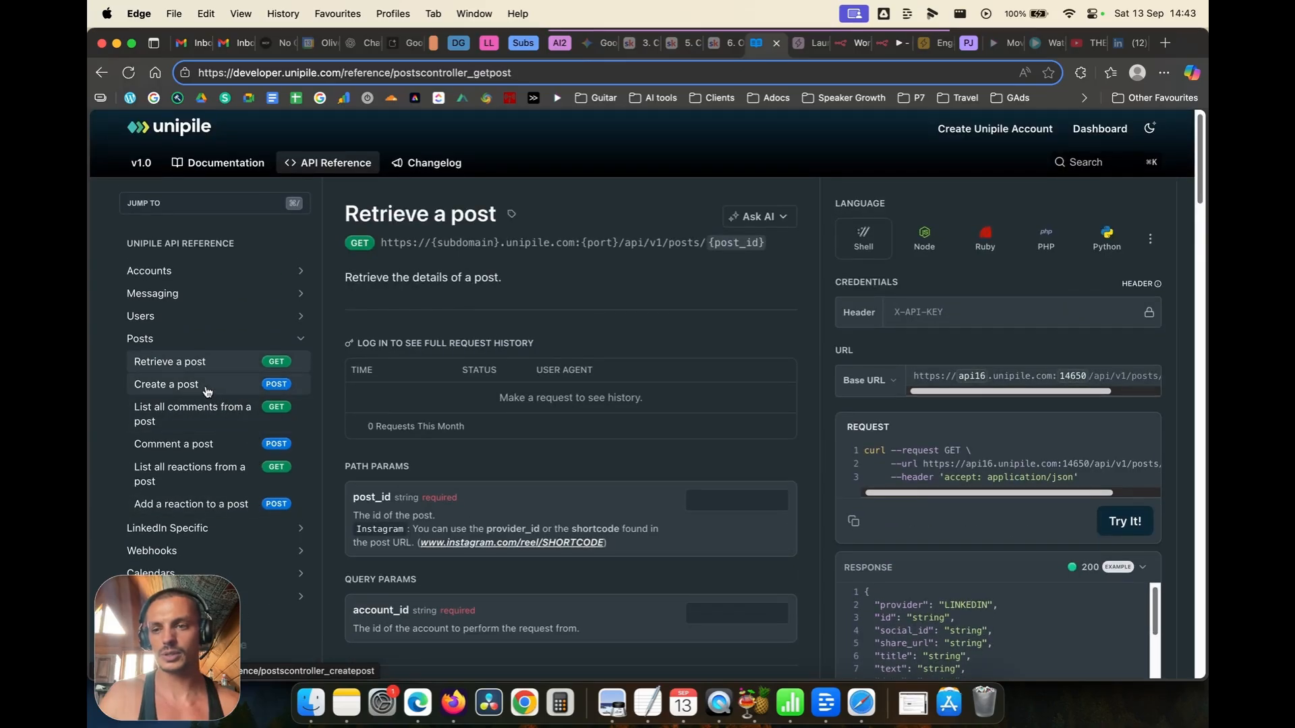
Step: Open the List all comments from a post reference and set post_id to postid
{"action": "left_click", "coordinate": [190, 420]}
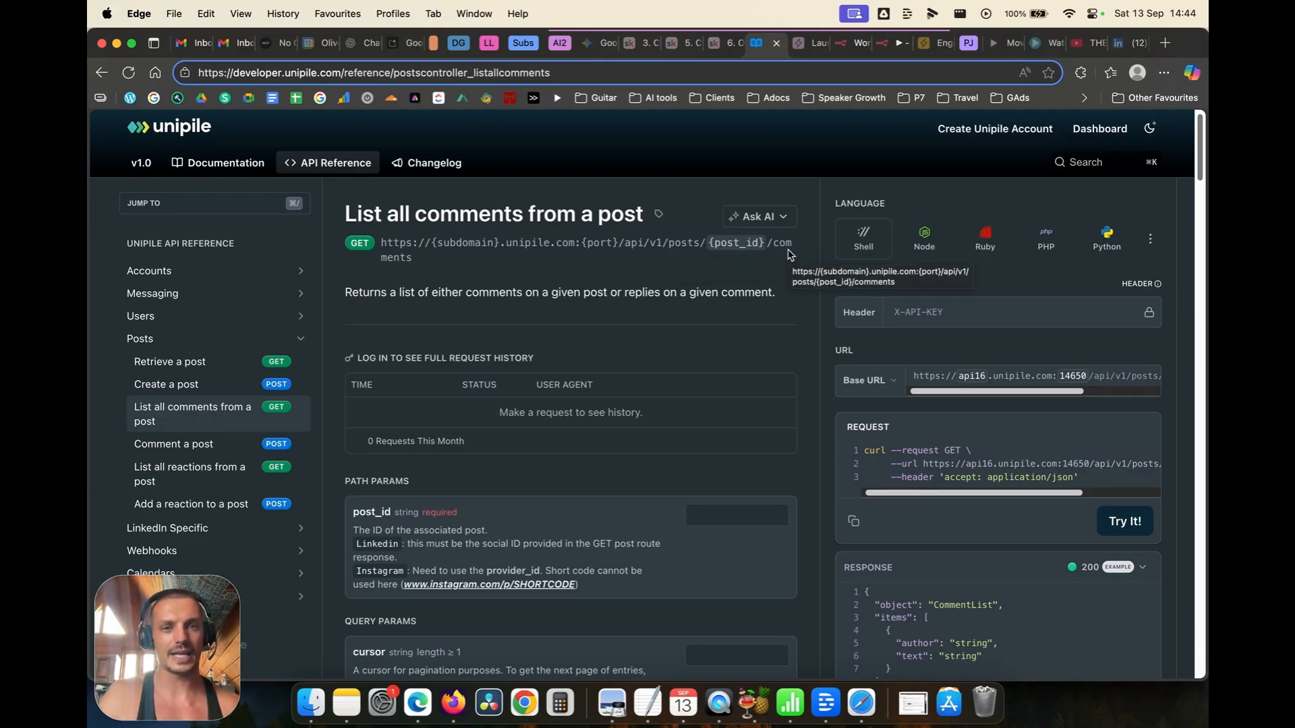
{"action": "scroll", "coordinate": [652, 278], "scroll_direction": "down", "scroll_amount": 3}
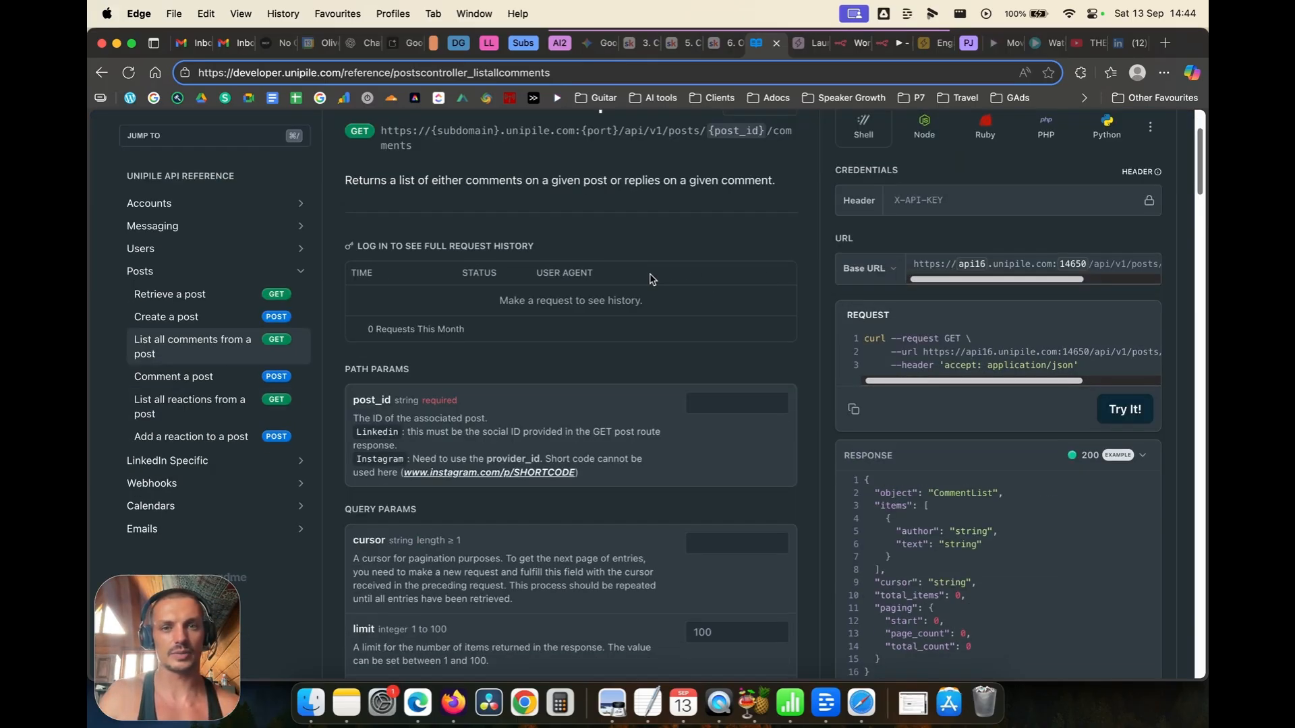
{"action": "scroll", "coordinate": [651, 279], "scroll_direction": "up", "scroll_amount": 2}
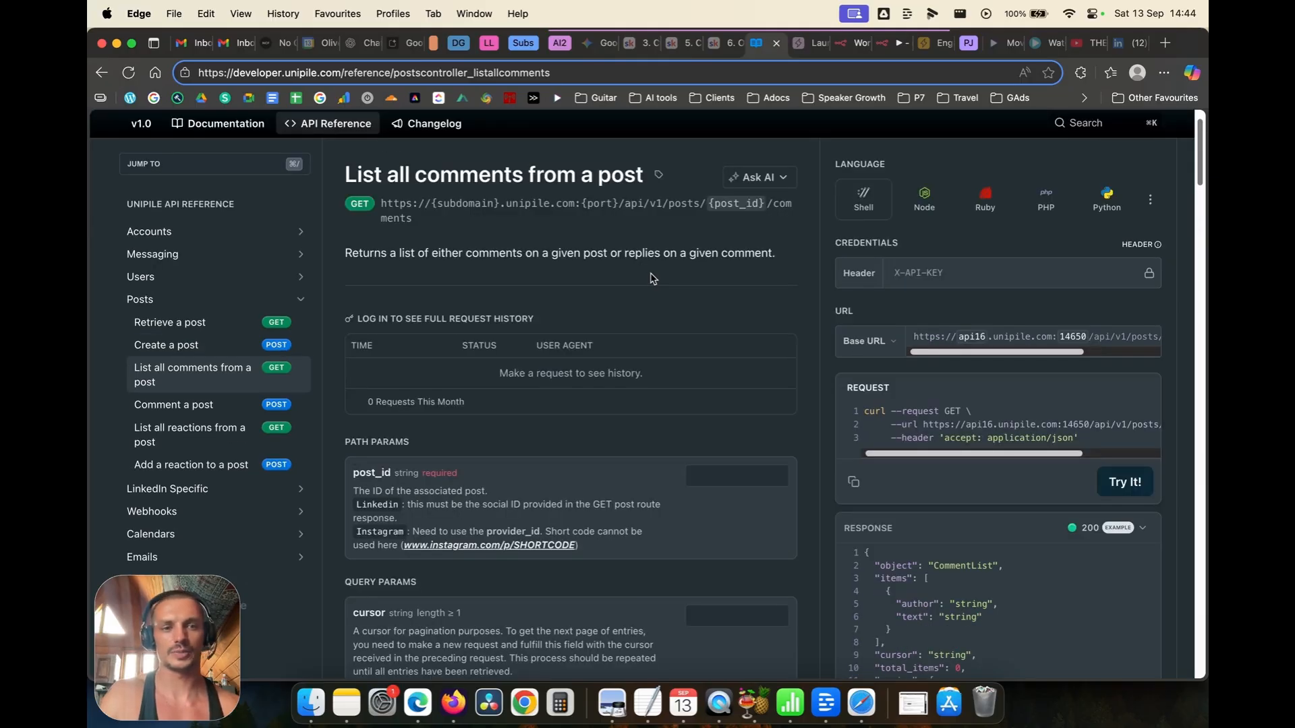
{"action": "scroll", "coordinate": [651, 279], "scroll_direction": "down", "scroll_amount": 5}
{"action": "left_click", "coordinate": [715, 281]}
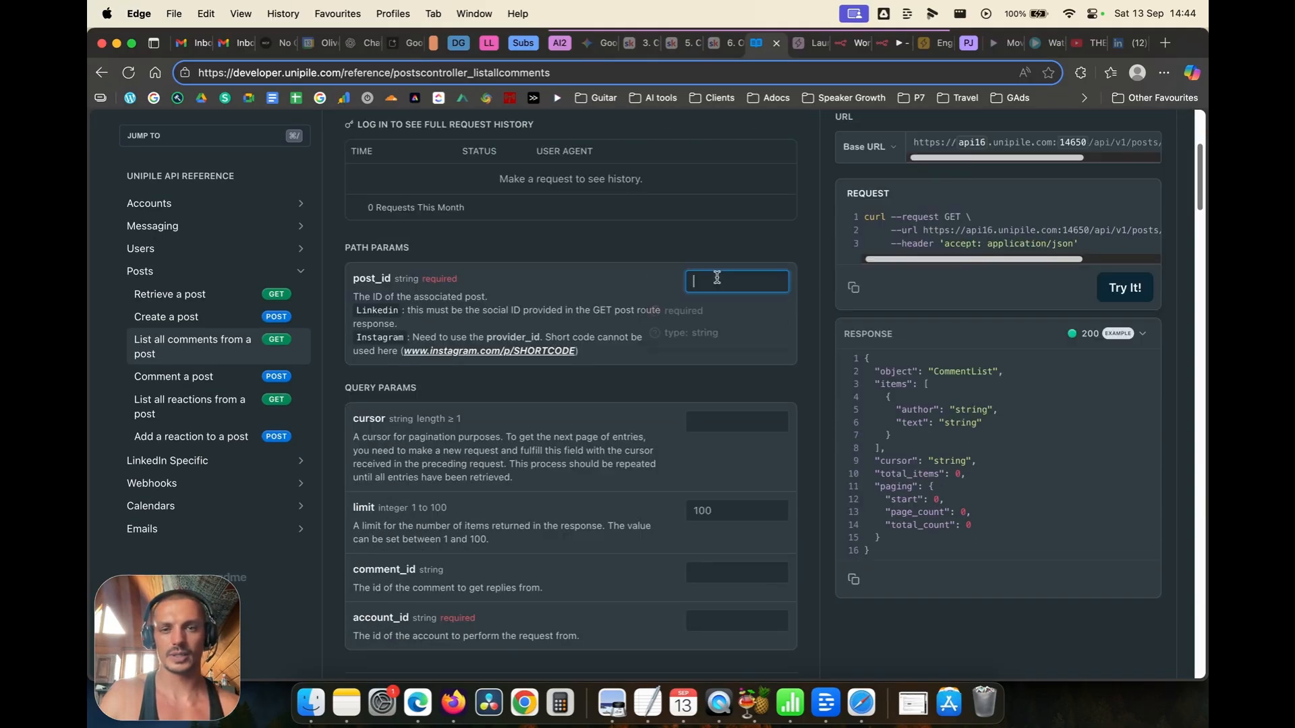
{"action": "type", "text": "postid"}
{"action": "left_click", "coordinate": [629, 409]}
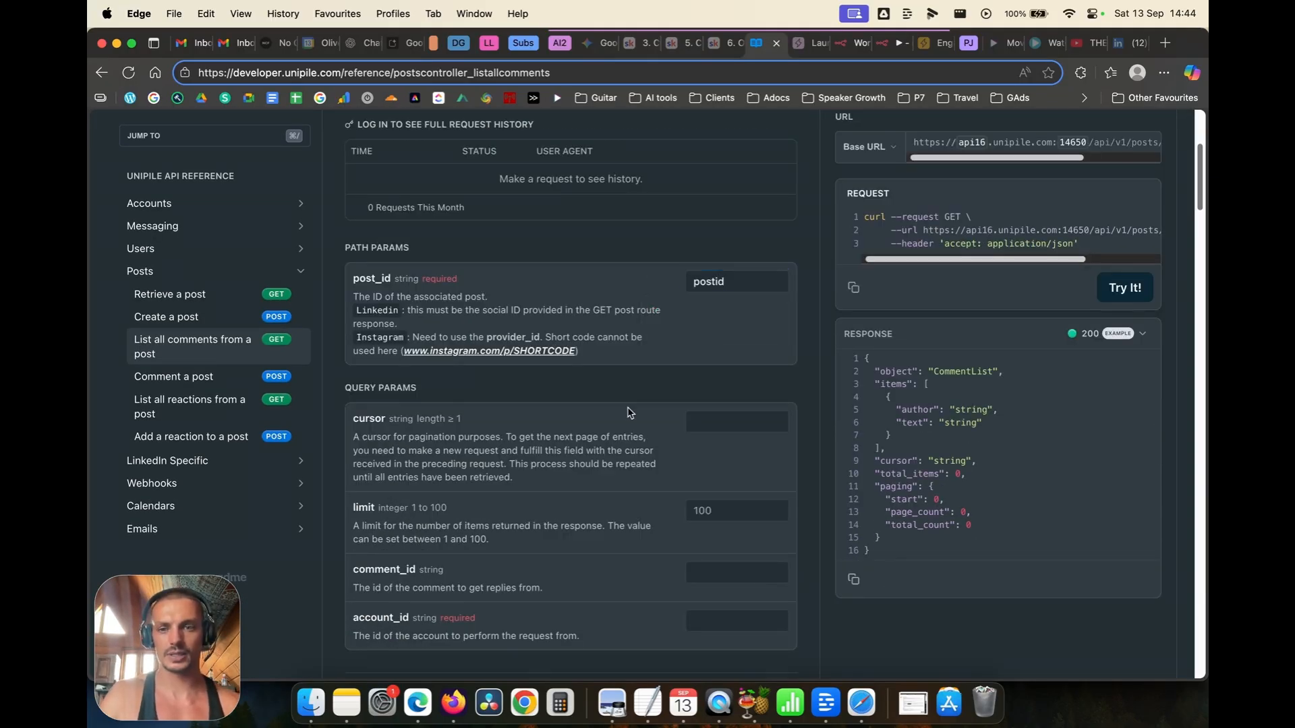
Step: Leave comment_id empty and set account_id to id in the curl request builder
{"action": "scroll", "coordinate": [628, 409], "scroll_direction": "down", "scroll_amount": 1}
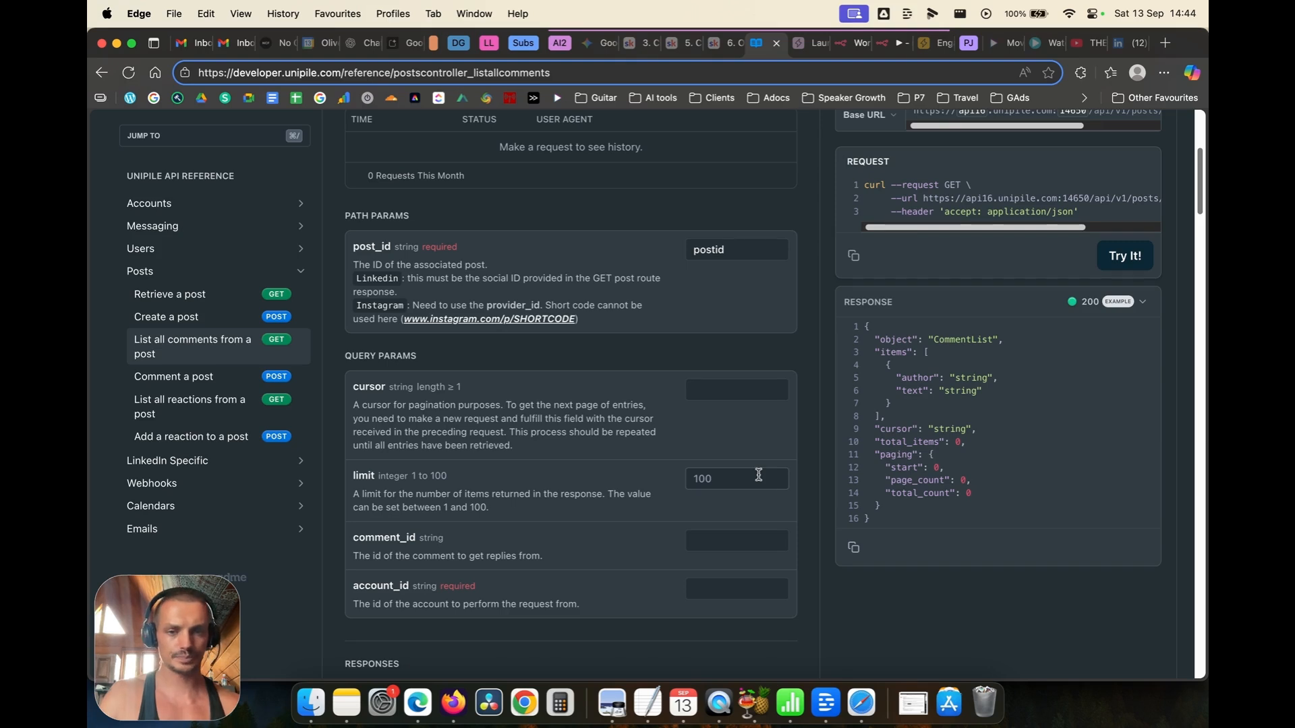
{"action": "scroll", "coordinate": [742, 472], "scroll_direction": "down", "scroll_amount": 3}
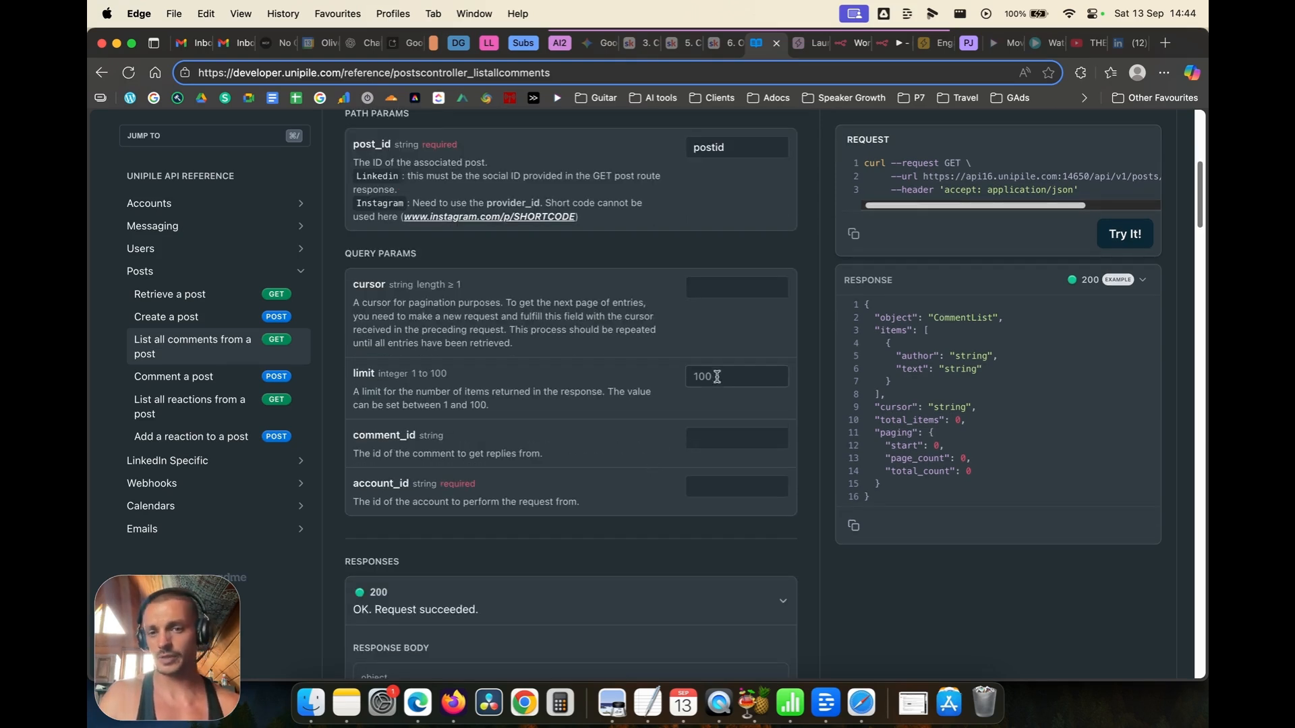
{"action": "scroll", "coordinate": [692, 380], "scroll_direction": "down", "scroll_amount": 1}
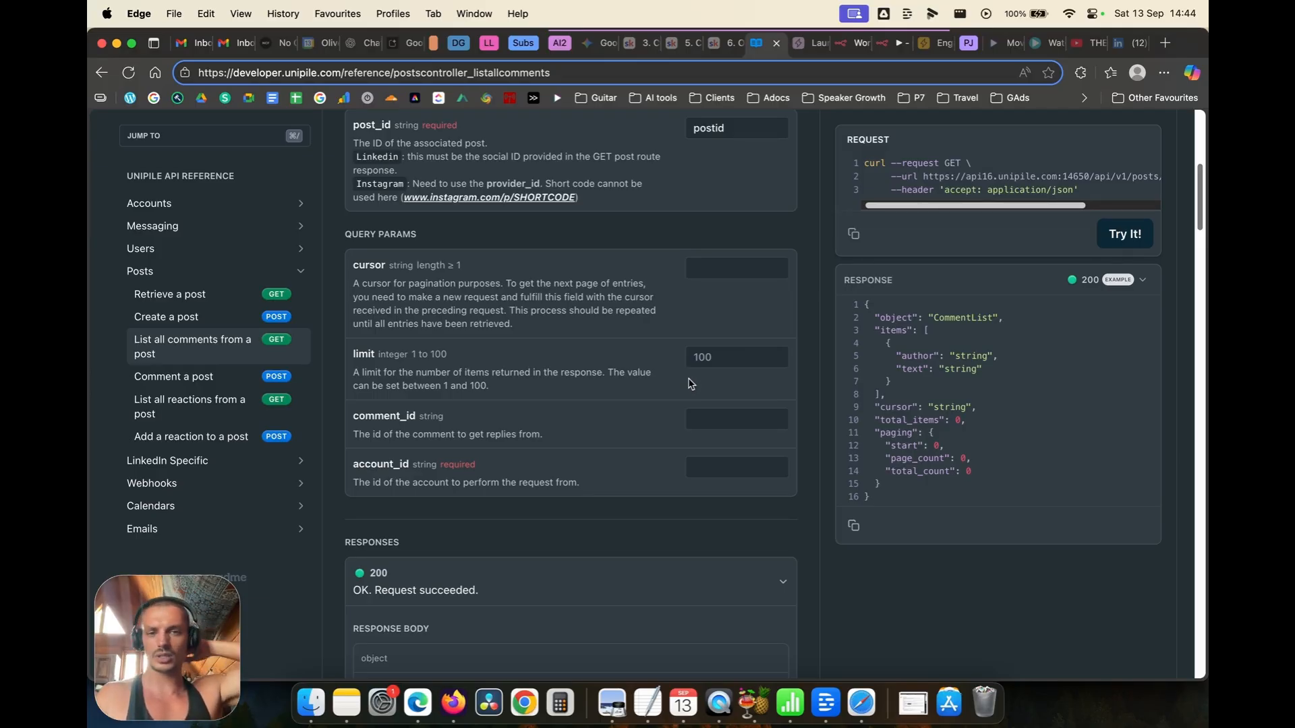
{"action": "scroll", "coordinate": [691, 381], "scroll_direction": "down", "scroll_amount": 1}
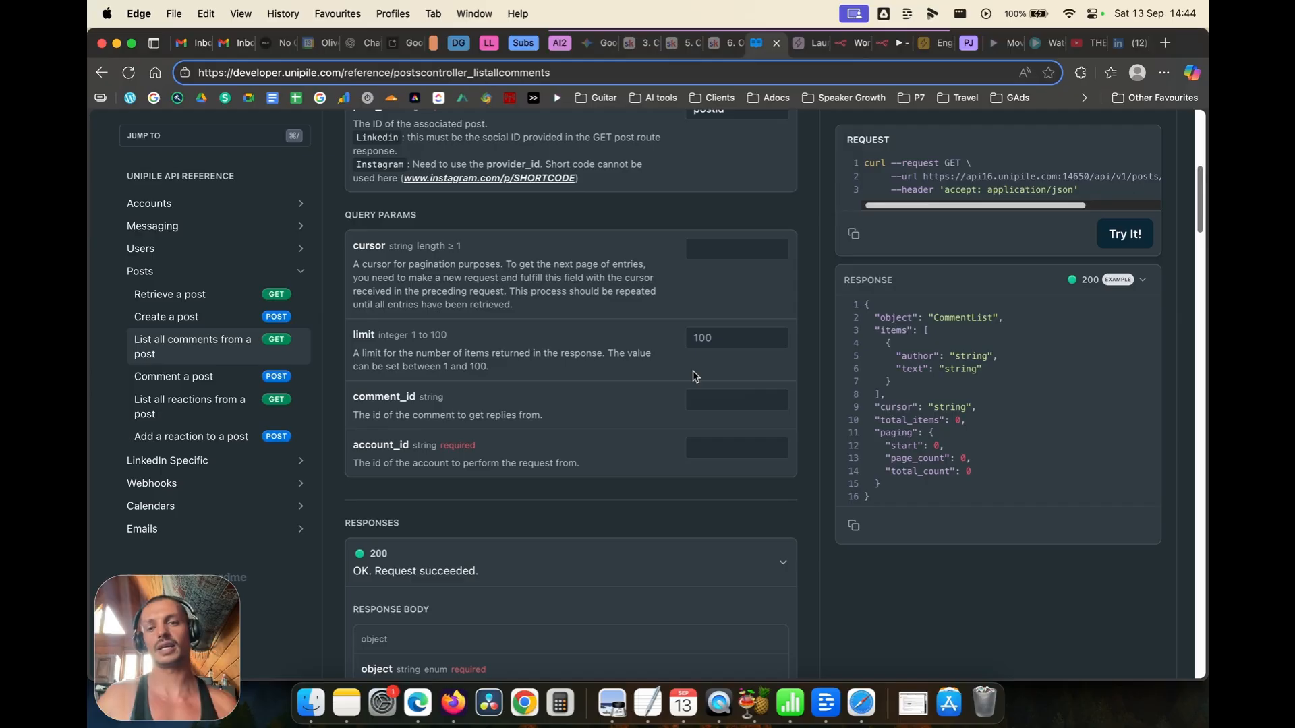
{"action": "scroll", "coordinate": [694, 376], "scroll_direction": "down", "scroll_amount": 2}
{"action": "left_click", "coordinate": [711, 371]}
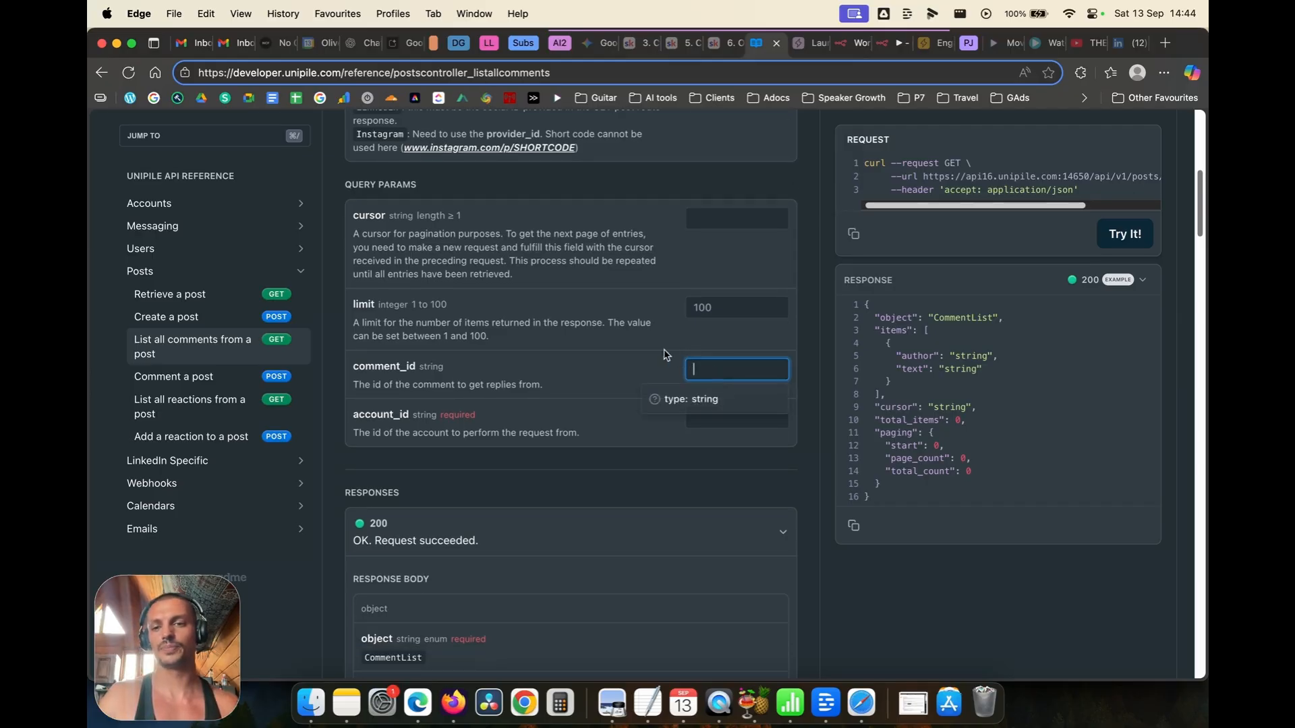
{"action": "left_click", "coordinate": [665, 354]}
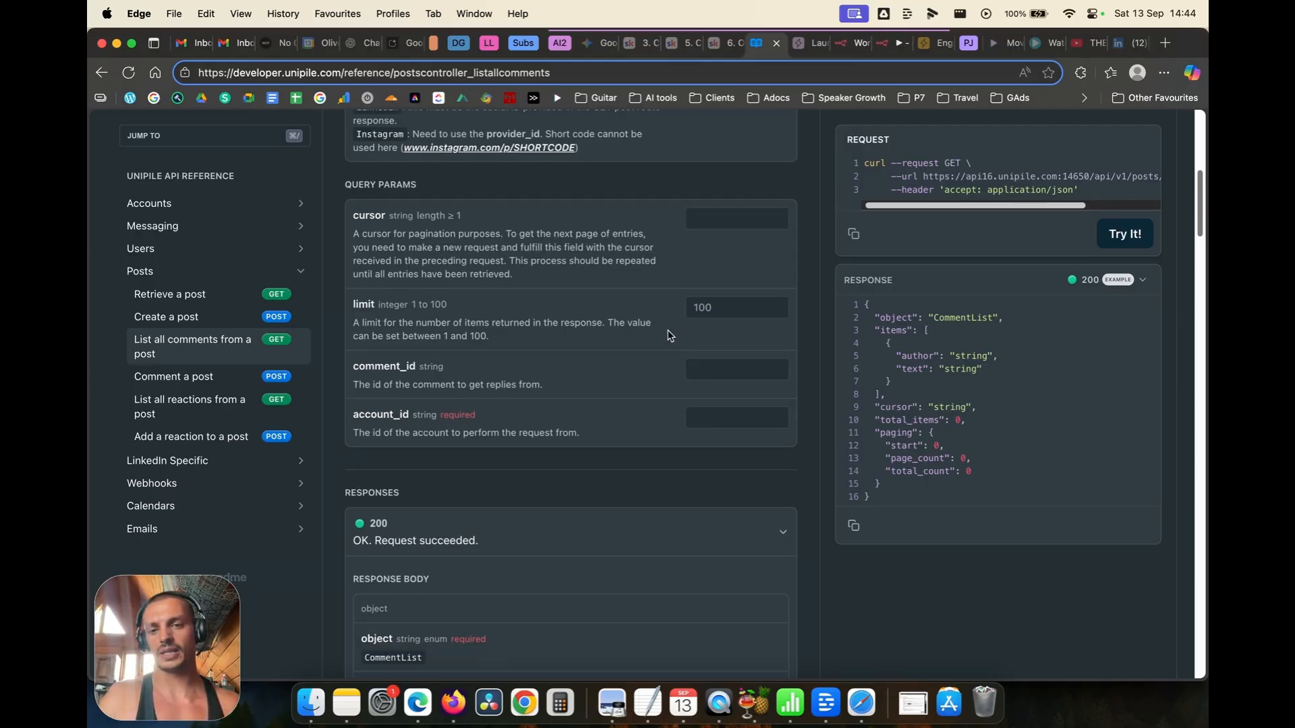
{"action": "left_click", "coordinate": [728, 414]}
{"action": "type", "text": "id"}
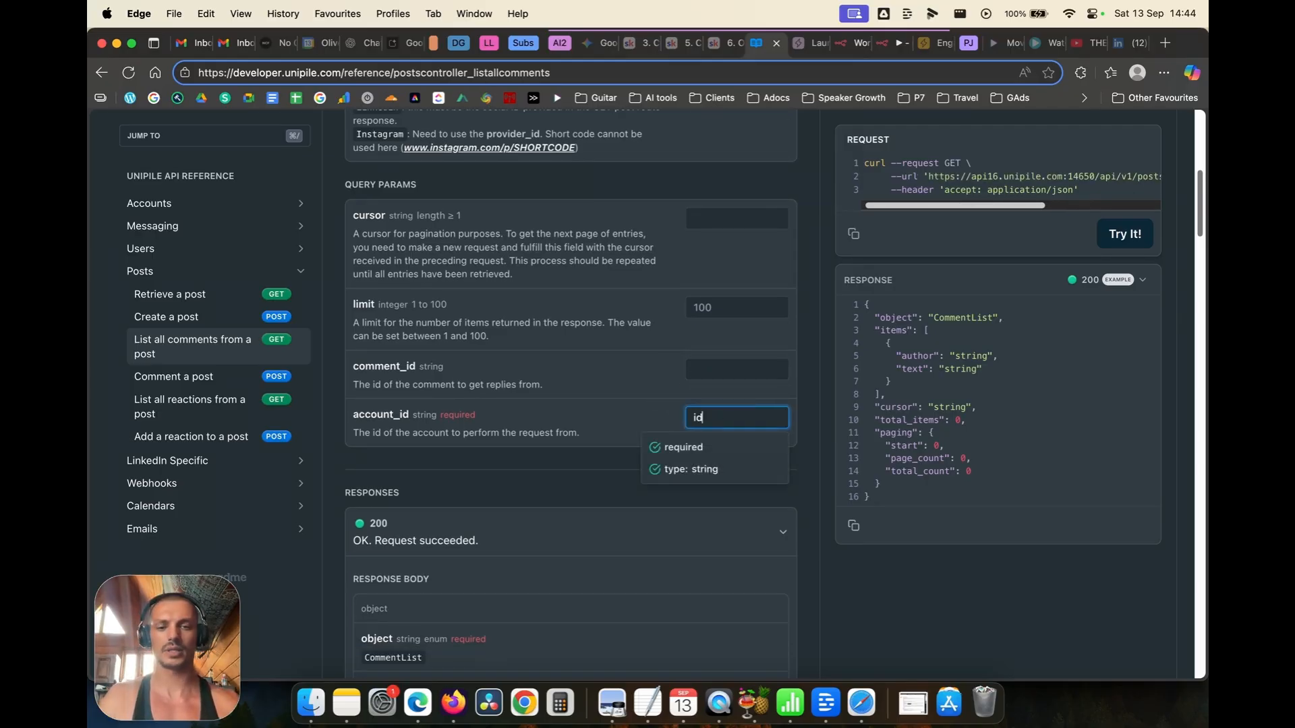
{"action": "left_click", "coordinate": [492, 477]}
{"action": "scroll", "coordinate": [674, 404], "scroll_direction": "up", "scroll_amount": 5}
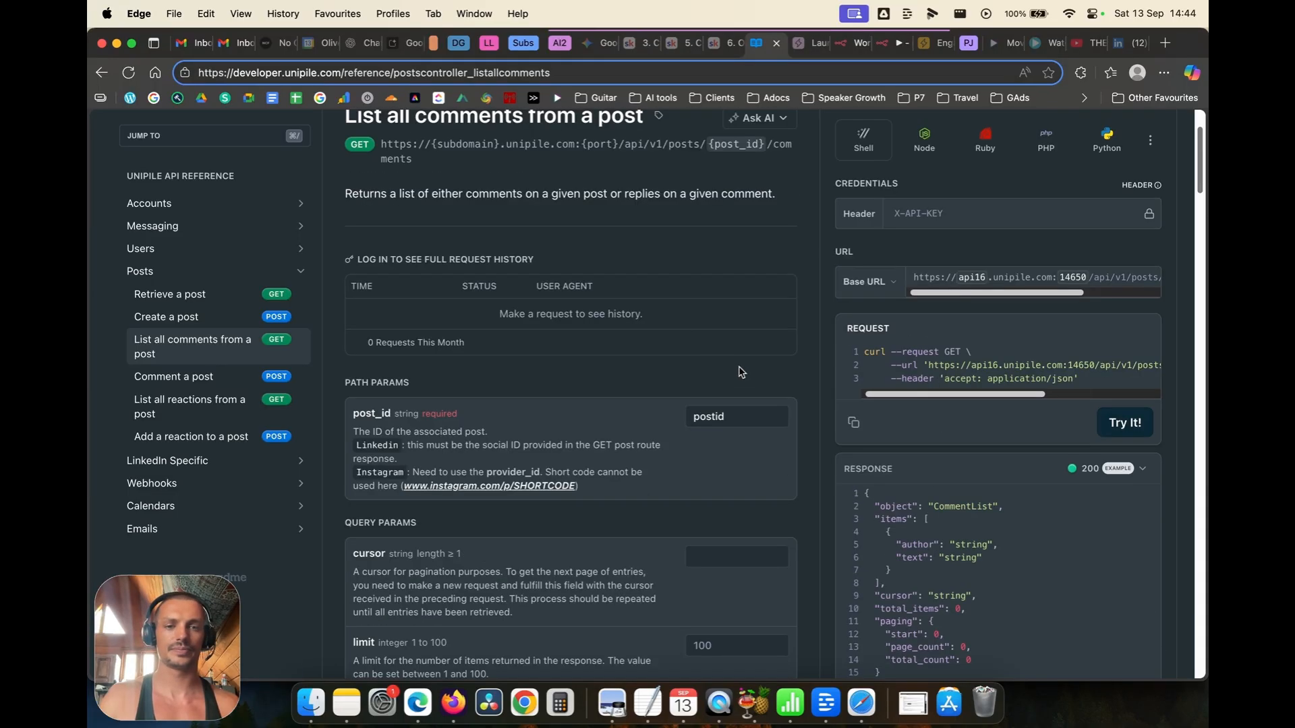
Step: Add an HTTP Request node on IfRepost's true branch, importing the copied Unipile comments curl
{"action": "left_click", "coordinate": [877, 57]}
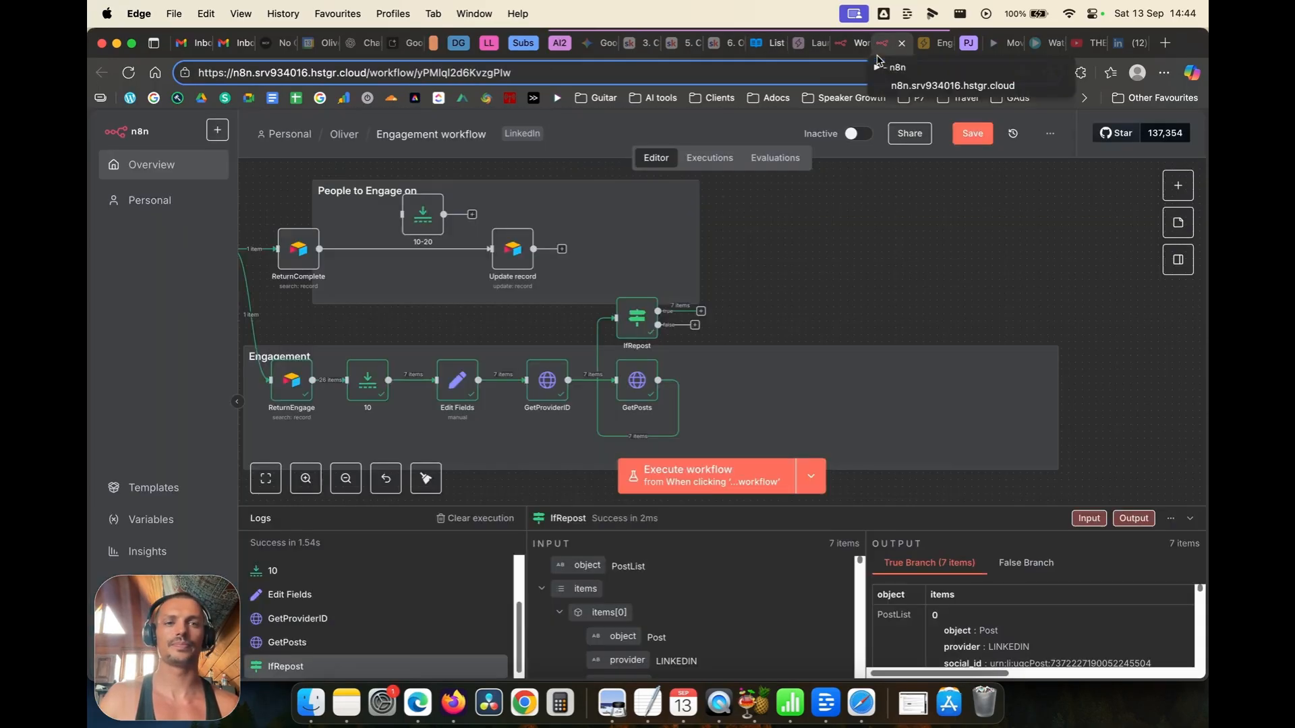
{"action": "left_click", "coordinate": [702, 312]}
{"action": "type", "text": "http"}
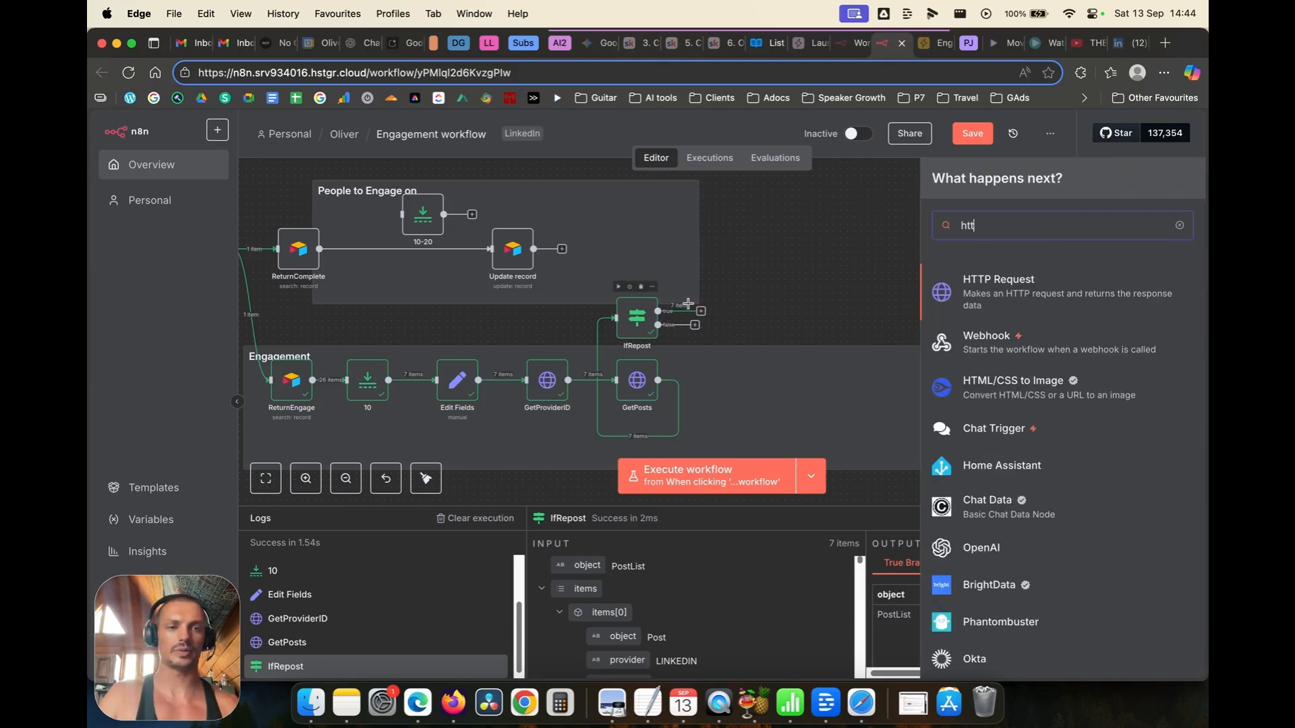
{"action": "key", "text": "Return"}
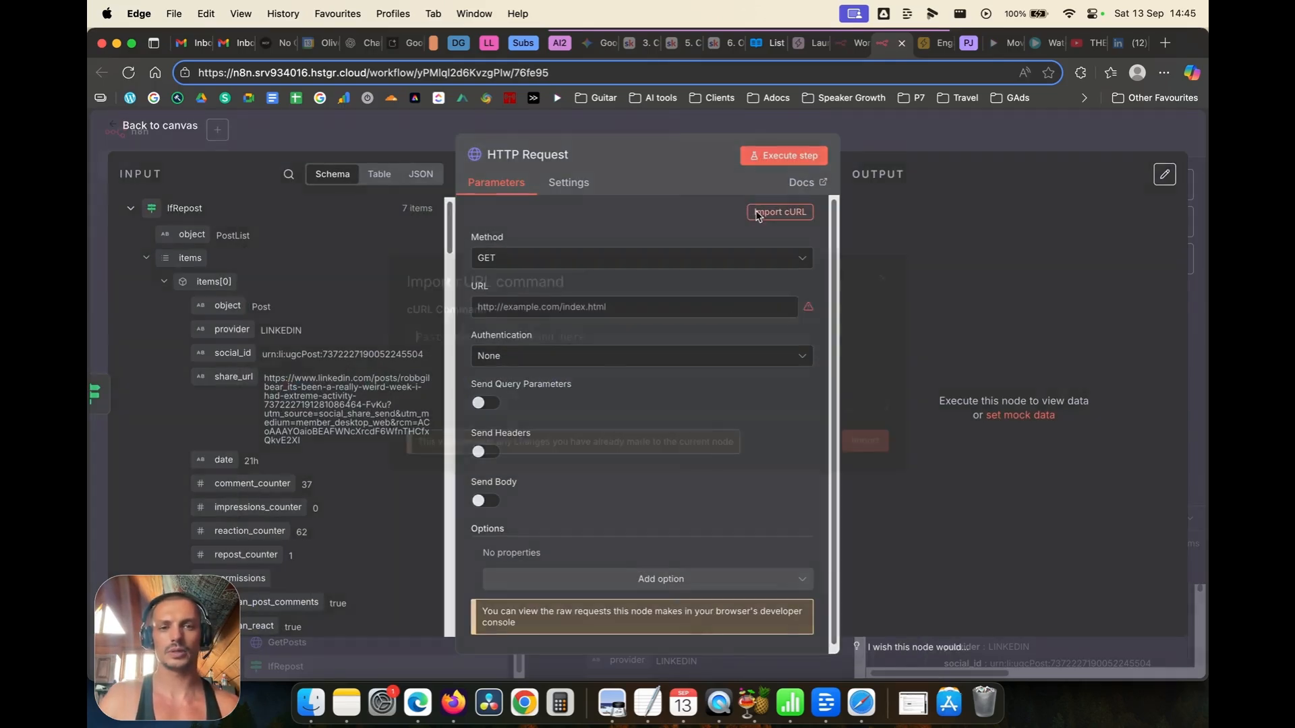
{"action": "left_click", "coordinate": [779, 212]}
{"action": "type", "text": "curl --request GET \\      --url 'https://api16.unipile.com:14650/api/v1/posts/postid/comments?account_id=id' \\      --header 'accept: application/json'"}
{"action": "left_click", "coordinate": [850, 458]}
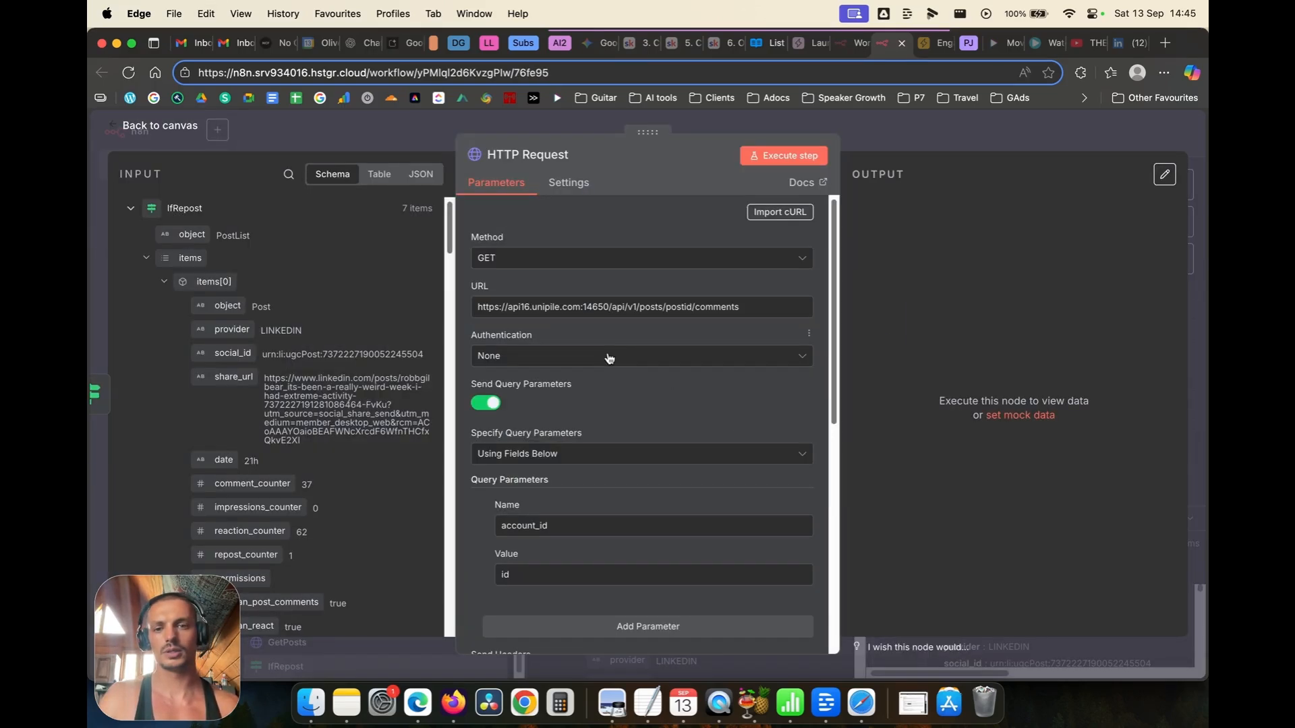
Step: Authenticate the request with Generic Credential Type, Header Auth, using the Unipile credential
{"action": "left_click", "coordinate": [607, 356]}
{"action": "left_click", "coordinate": [541, 476]}
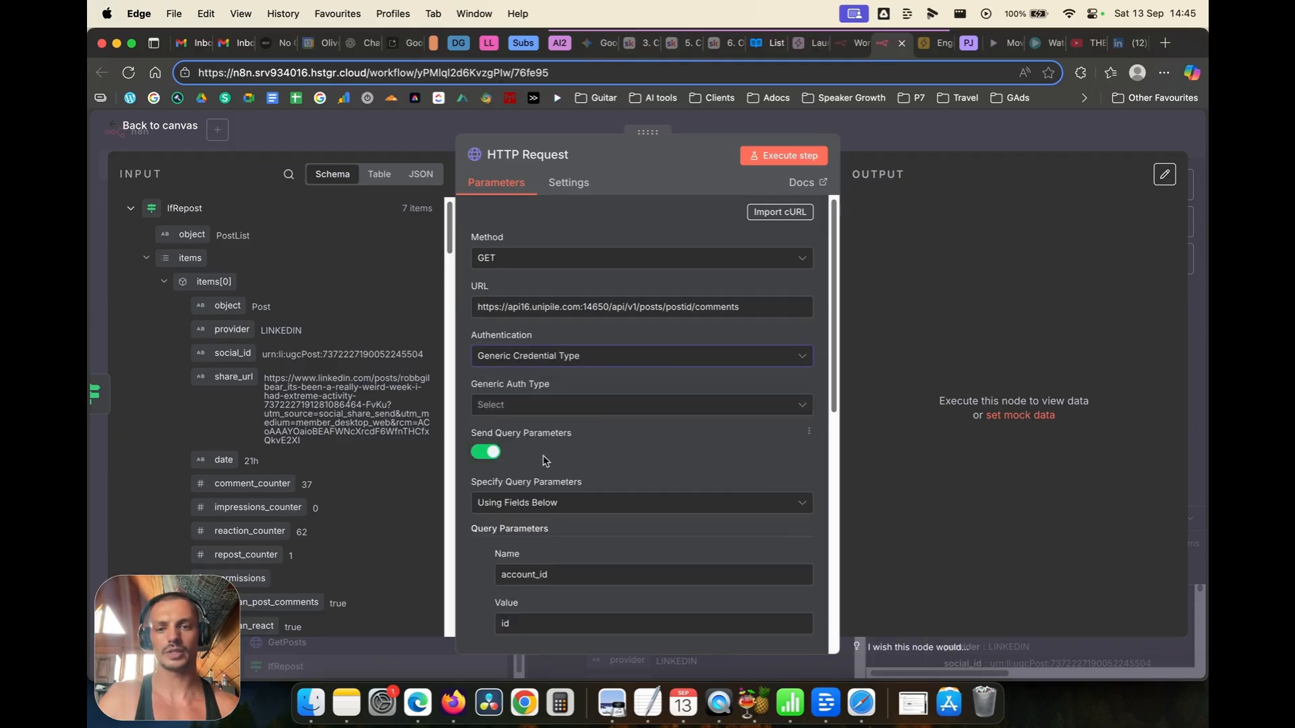
{"action": "left_click", "coordinate": [539, 405]}
{"action": "left_click", "coordinate": [518, 543]}
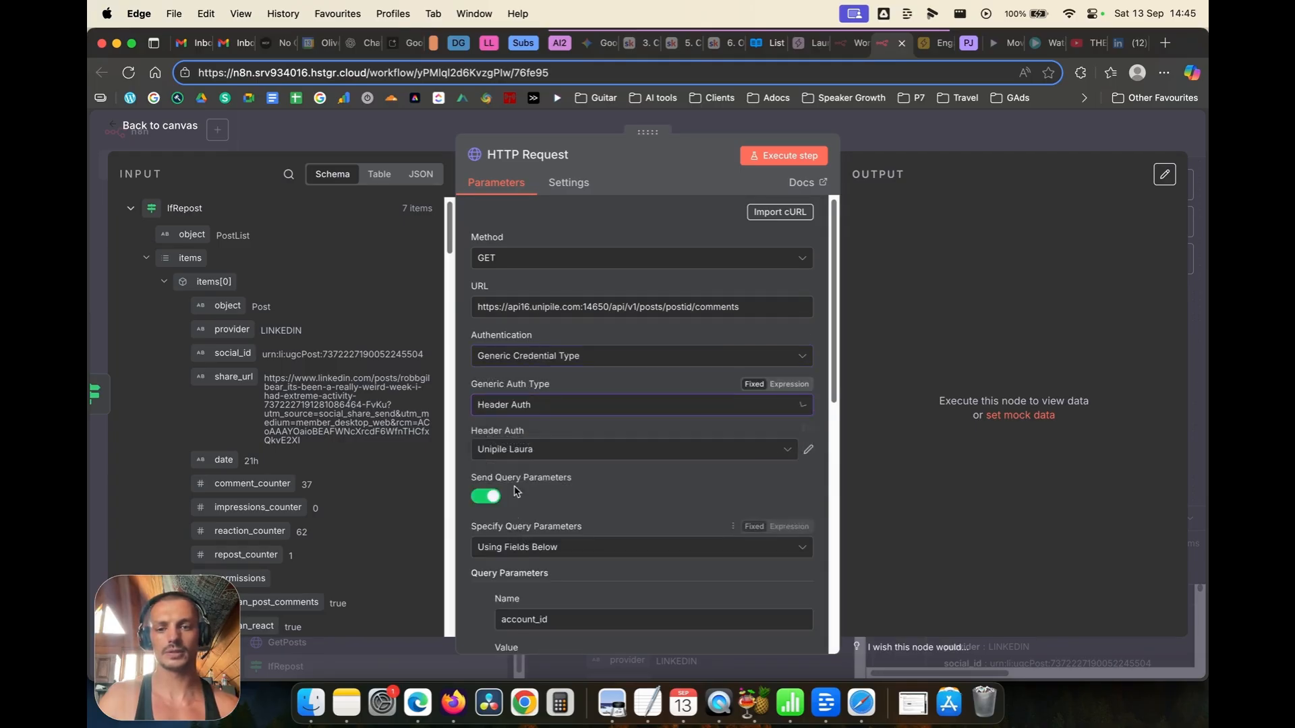
{"action": "left_click", "coordinate": [522, 449]}
{"action": "left_click", "coordinate": [517, 354]}
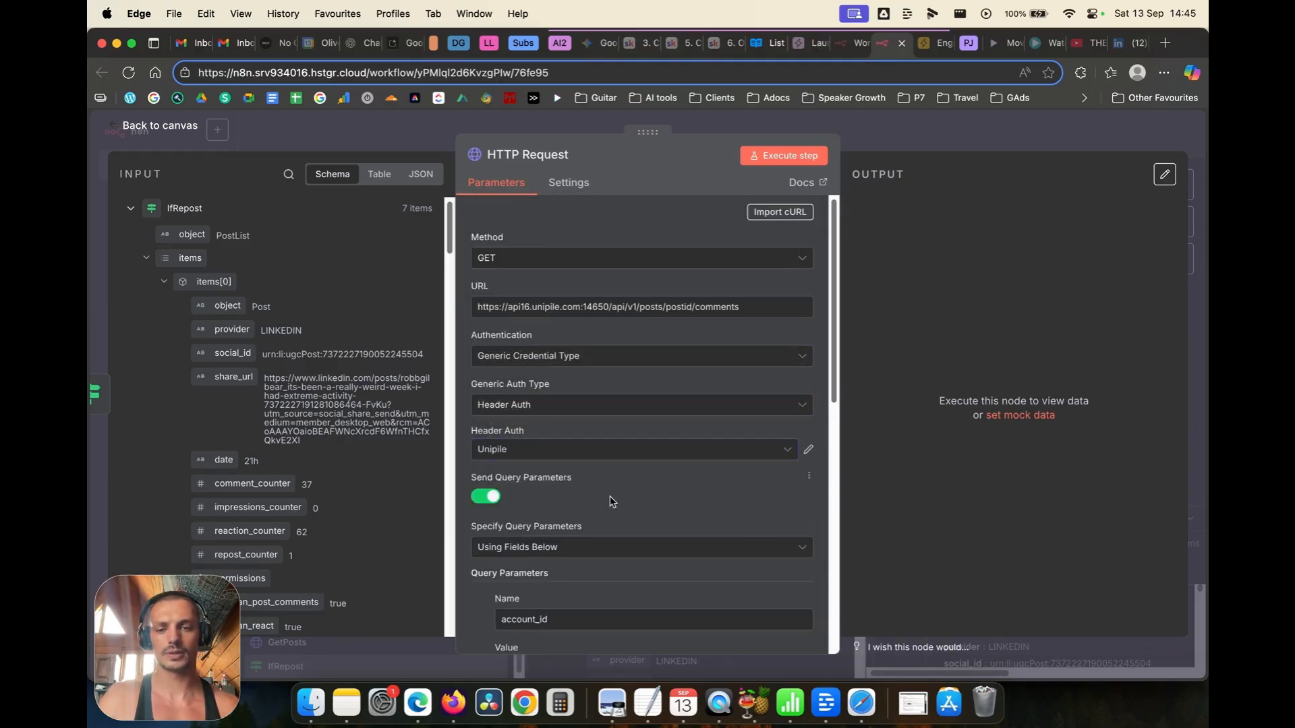
{"action": "scroll", "coordinate": [614, 499], "scroll_direction": "down", "scroll_amount": 3}
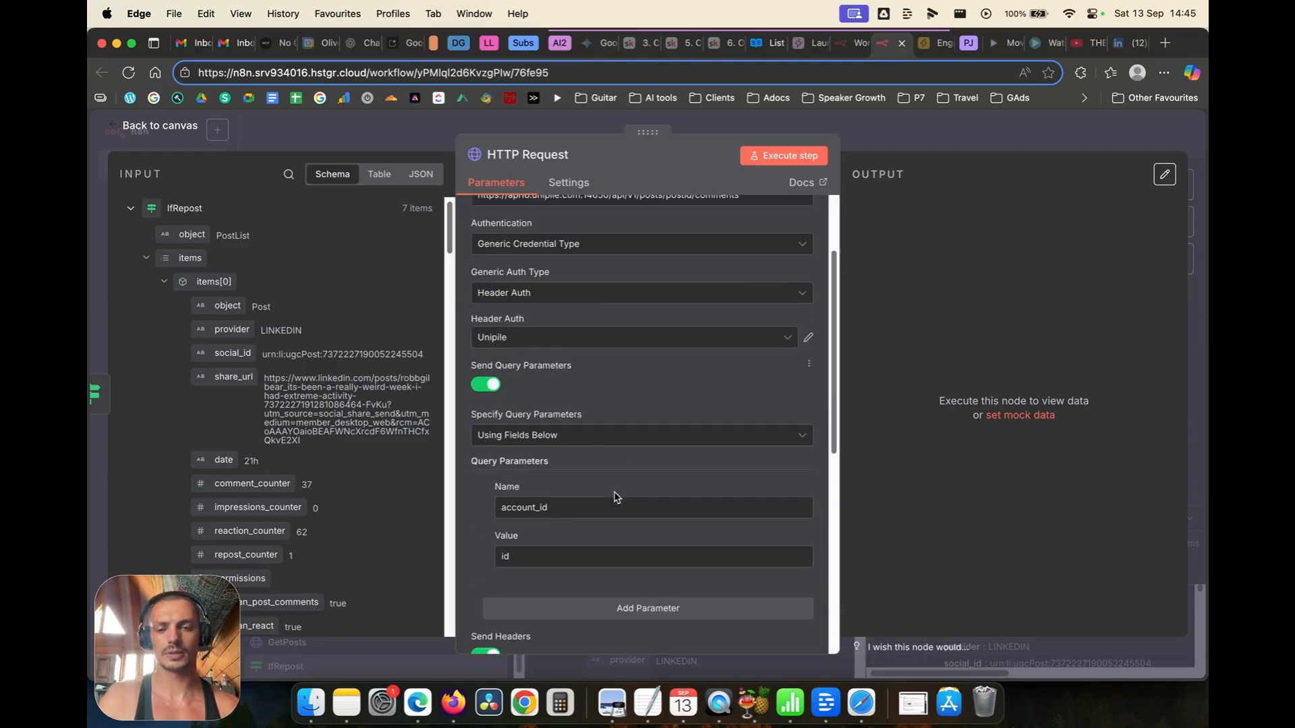
Step: Map UnipileId1's linkedin_account_id into the account_id query parameter
{"action": "left_click", "coordinate": [130, 209]}
{"action": "left_click", "coordinate": [130, 378]}
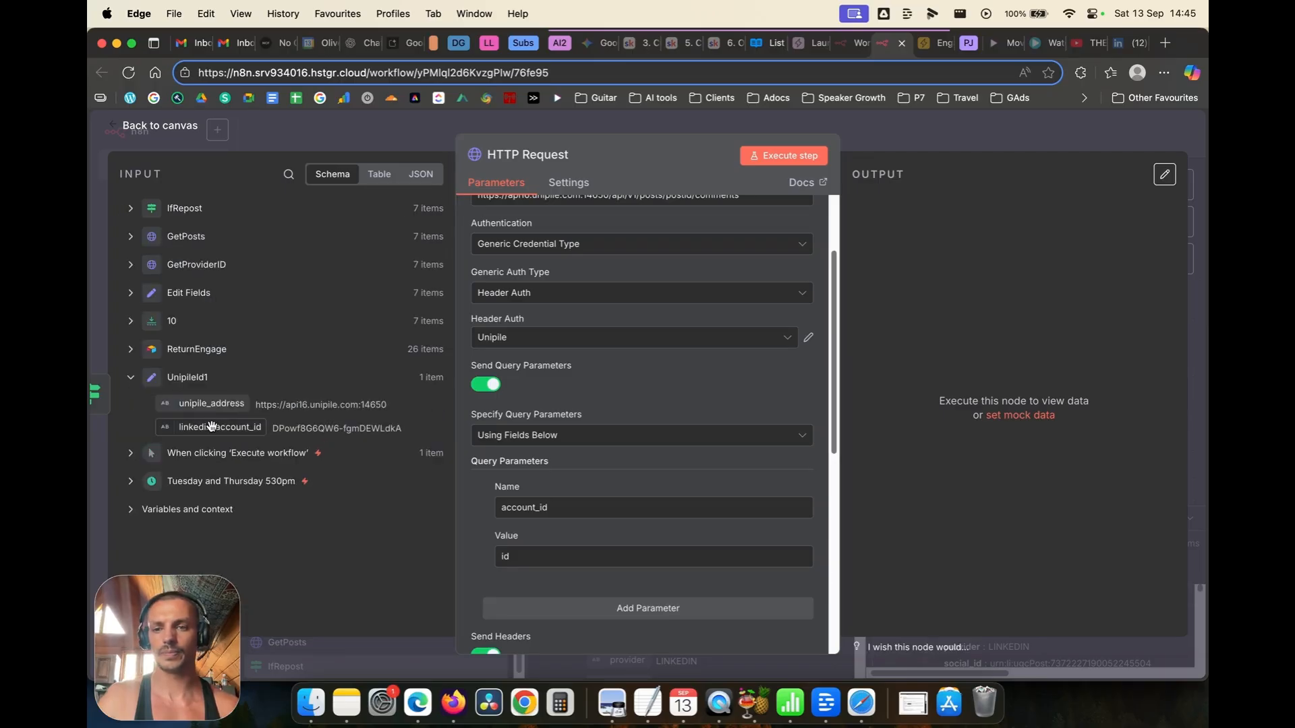
{"action": "left_click_drag", "start_coordinate": [210, 427], "coordinate": [465, 554]}
{"action": "key", "text": "BackSpace"}
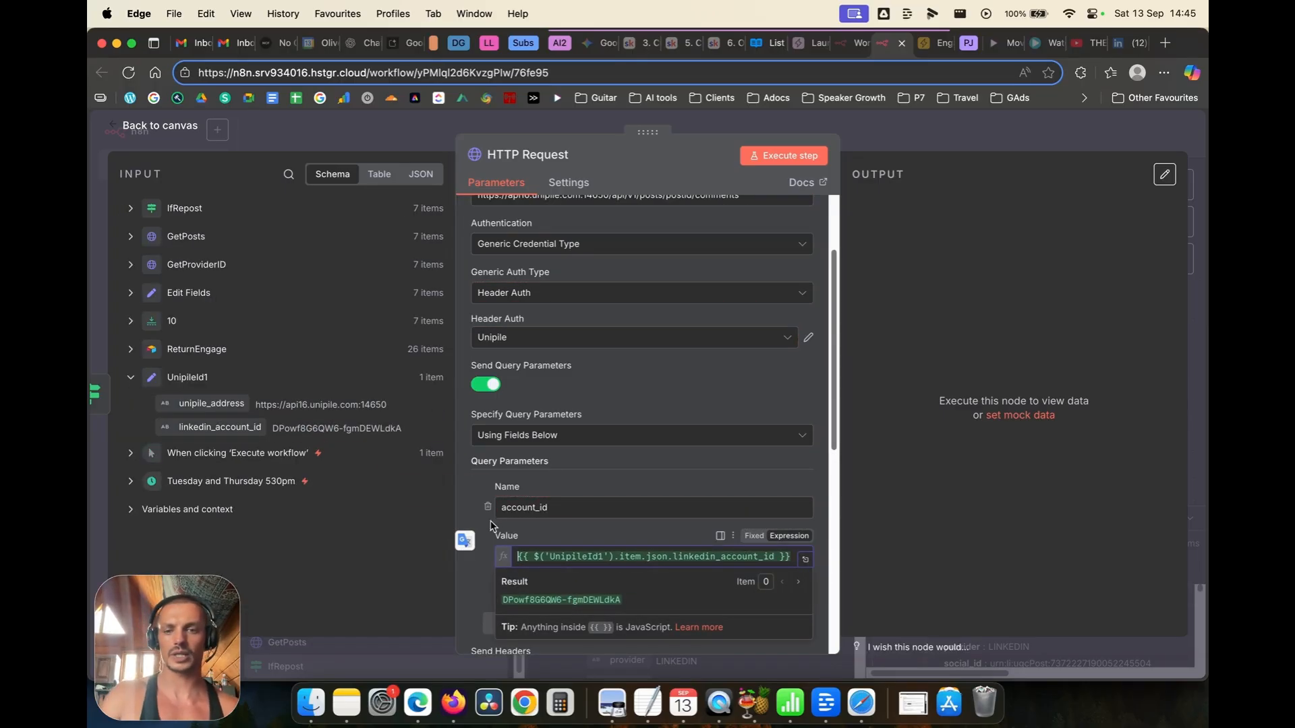
{"action": "left_click", "coordinate": [469, 492]}
{"action": "scroll", "coordinate": [469, 492], "scroll_direction": "up", "scroll_amount": 3}
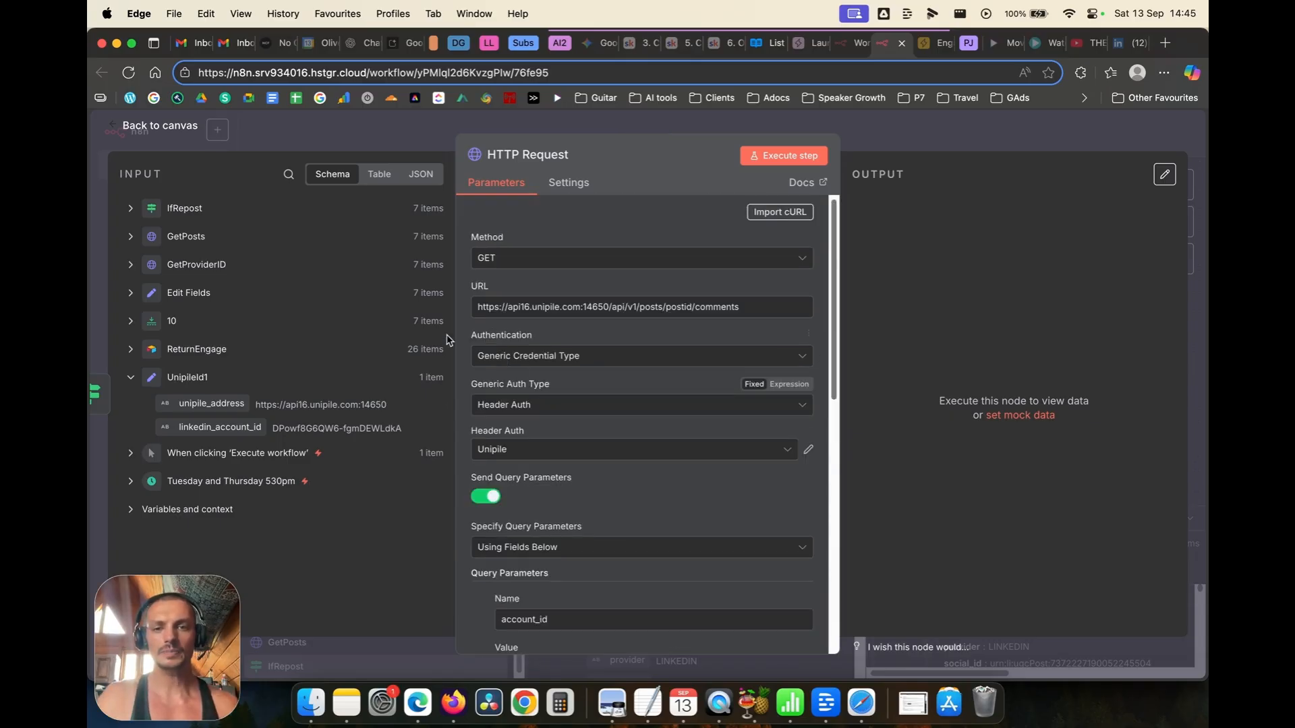
{"action": "left_click", "coordinate": [776, 288]}
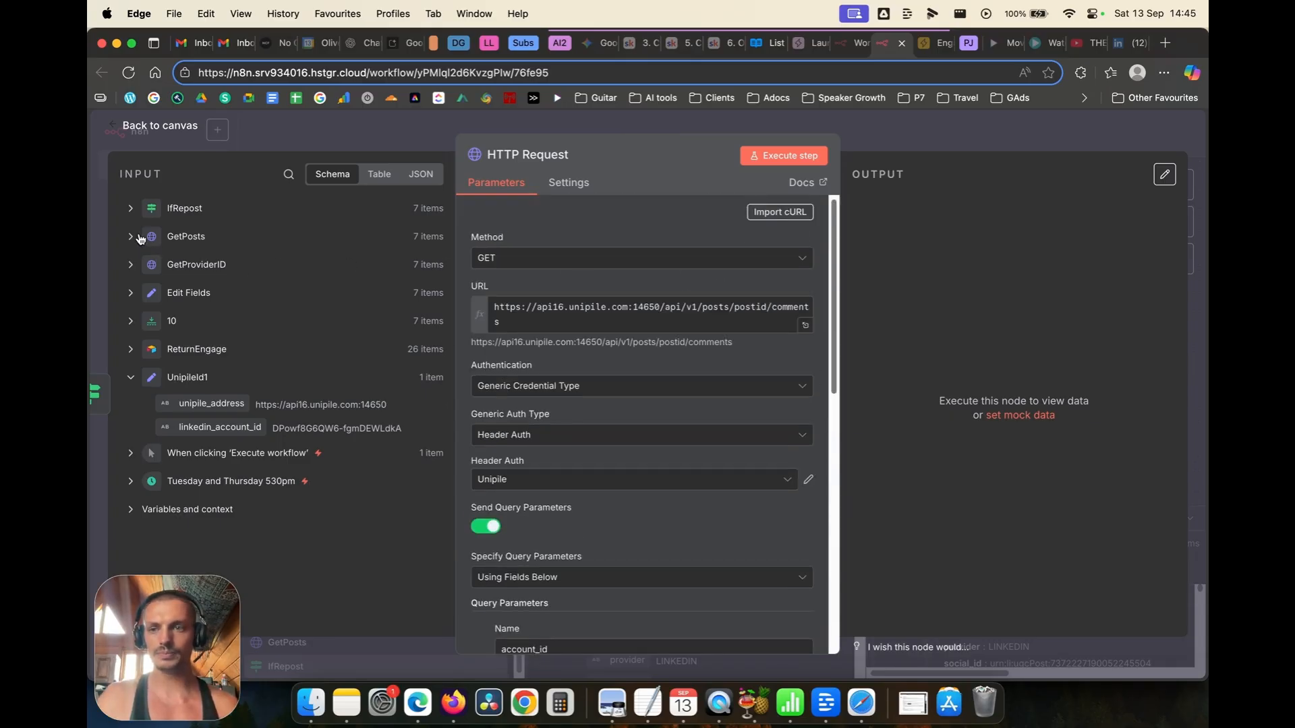
{"action": "left_click_drag", "start_coordinate": [196, 397], "coordinate": [563, 317]}
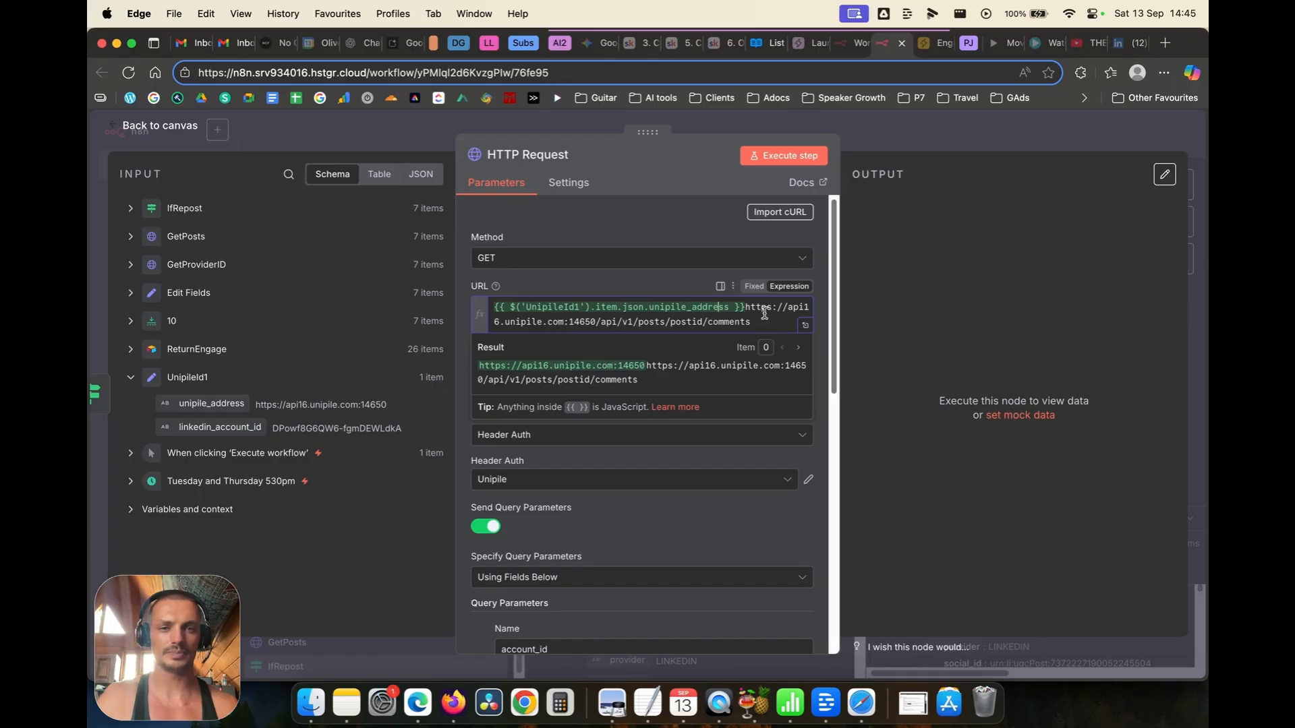
{"action": "left_click_drag", "start_coordinate": [745, 309], "coordinate": [597, 324]}
{"action": "key", "text": "BackSpace"}
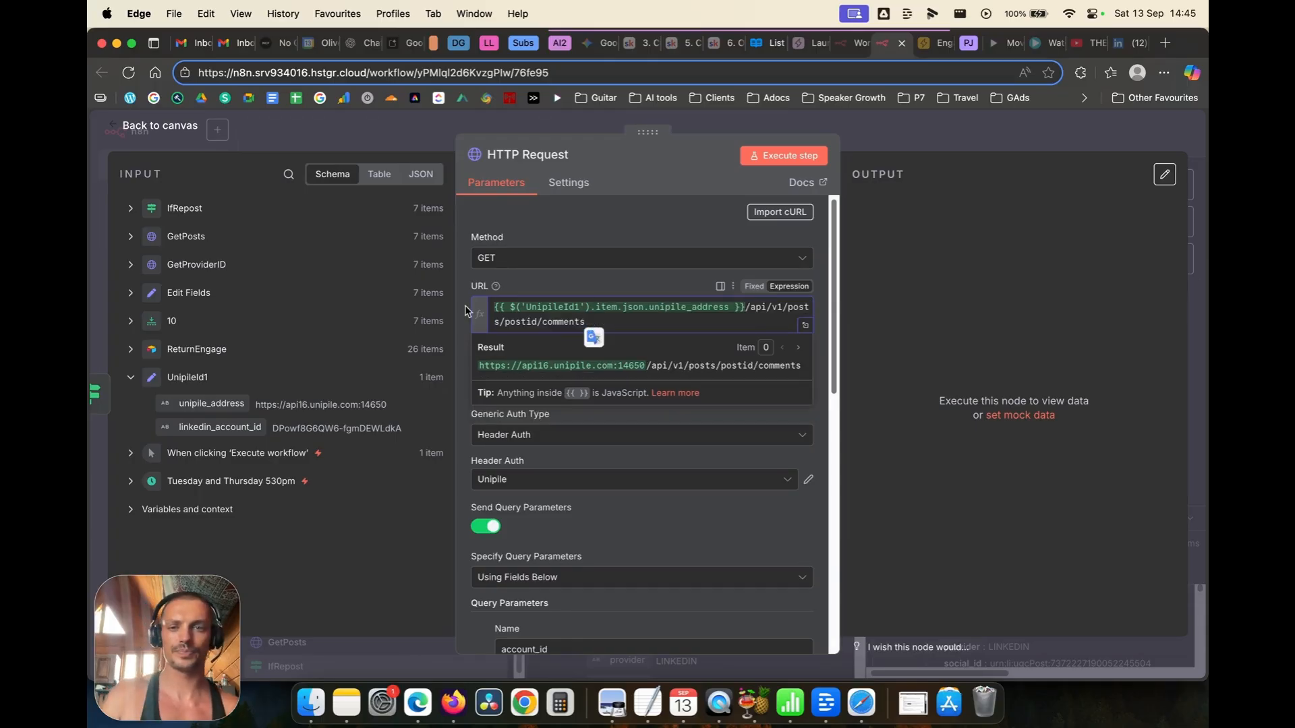
{"action": "left_click", "coordinate": [465, 297]}
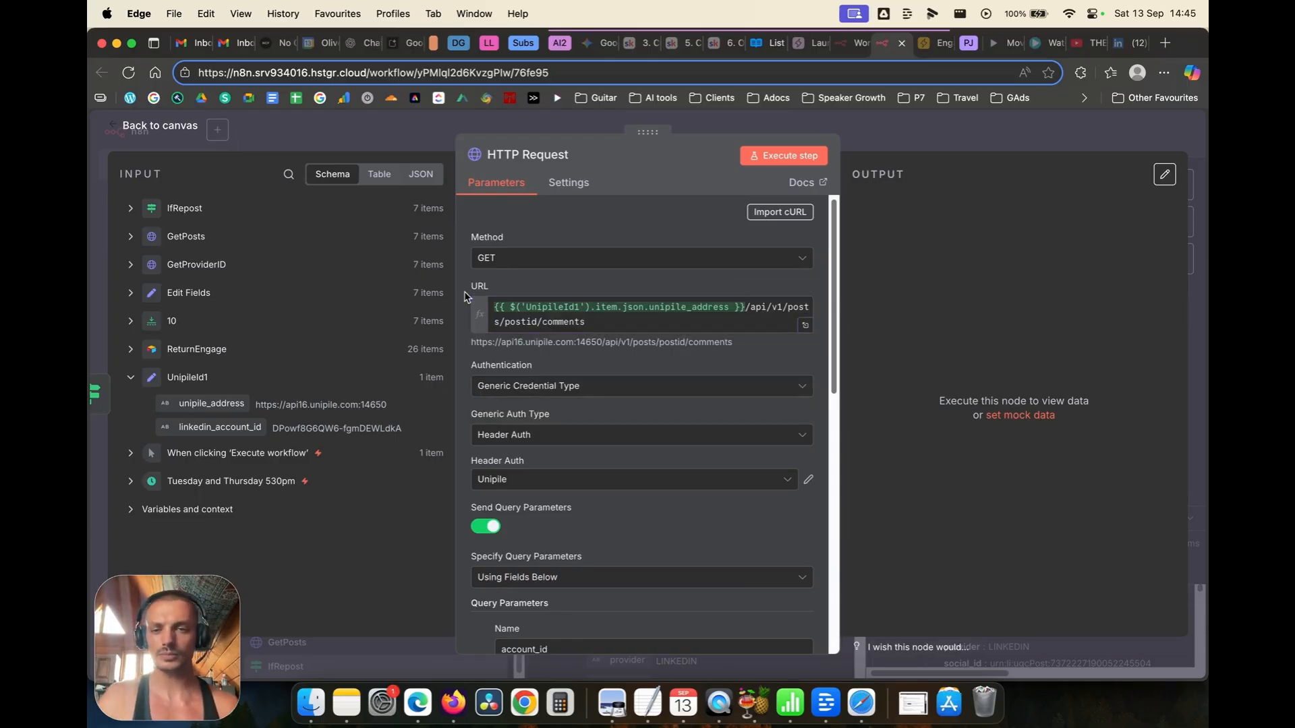
Step: Expand the IfRepost input data and browse items[0] fields to locate social_id
{"action": "scroll", "coordinate": [550, 416], "scroll_direction": "down", "scroll_amount": 2}
{"action": "scroll", "coordinate": [551, 416], "scroll_direction": "up", "scroll_amount": 2}
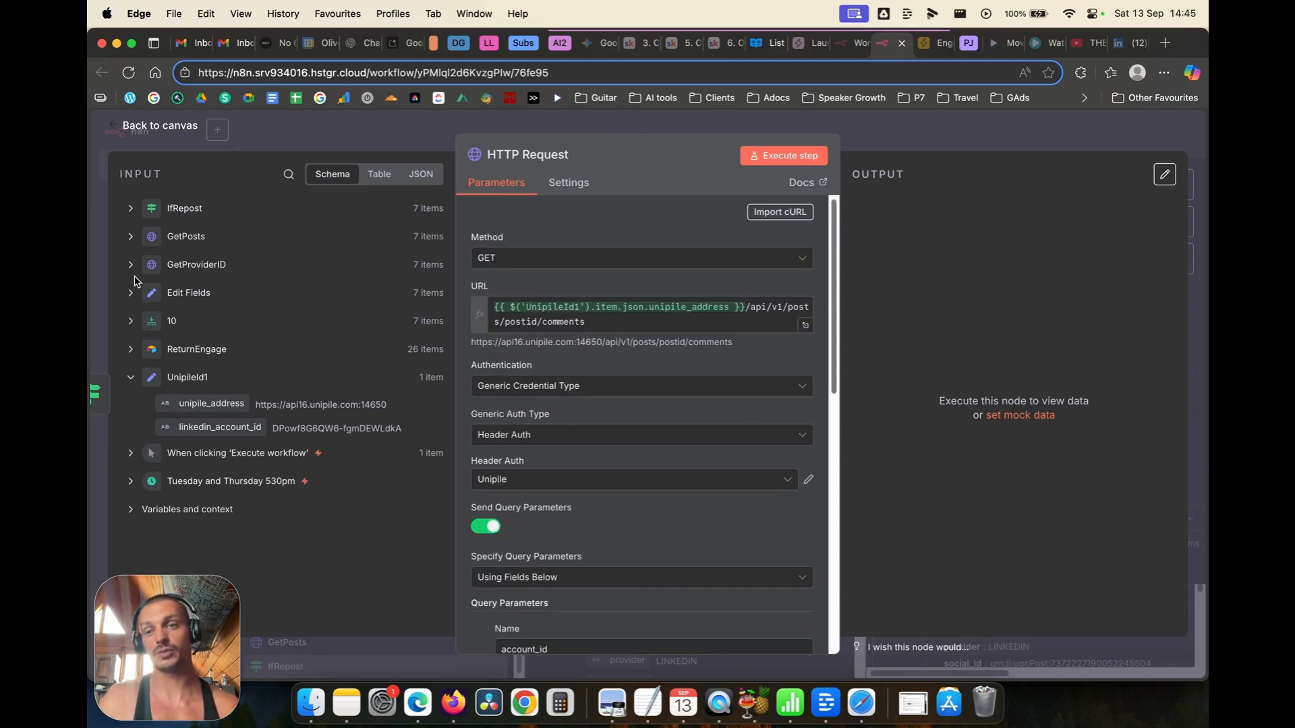
{"action": "left_click", "coordinate": [128, 214]}
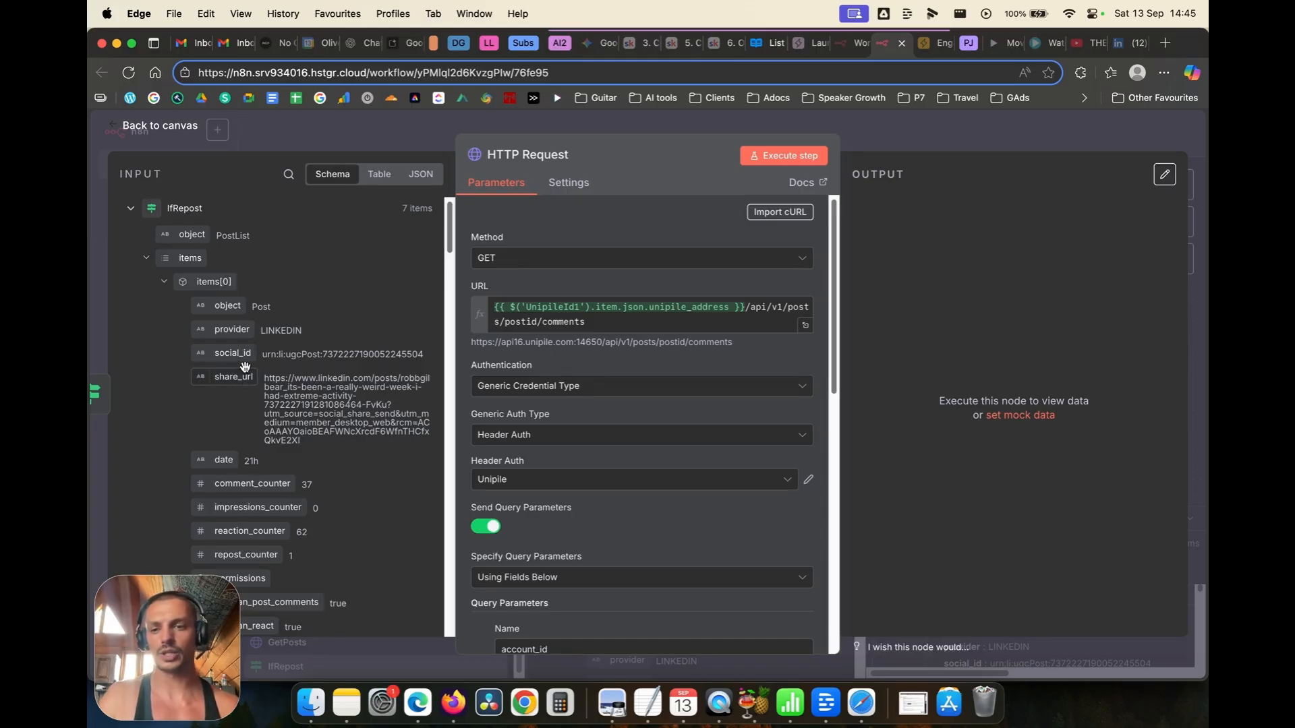
{"action": "scroll", "coordinate": [266, 397], "scroll_direction": "down", "scroll_amount": 5}
{"action": "scroll", "coordinate": [266, 398], "scroll_direction": "down", "scroll_amount": 10}
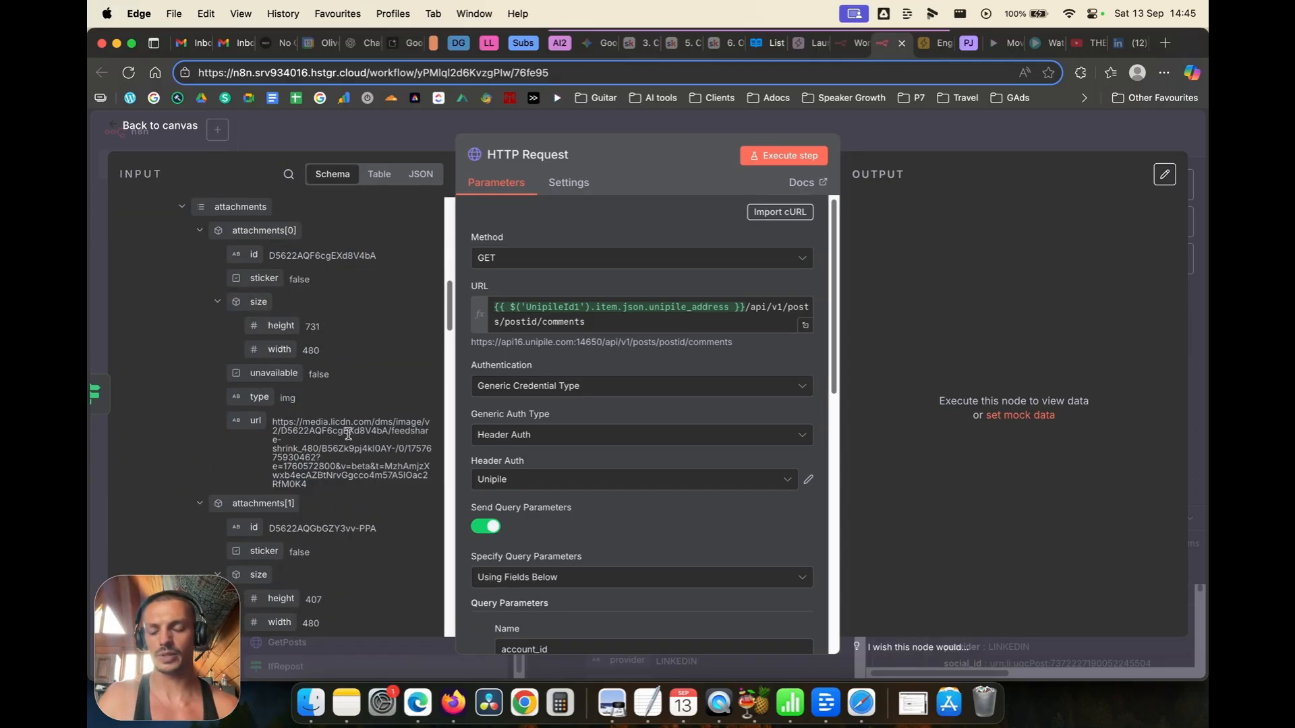
{"action": "scroll", "coordinate": [344, 428], "scroll_direction": "up", "scroll_amount": 10}
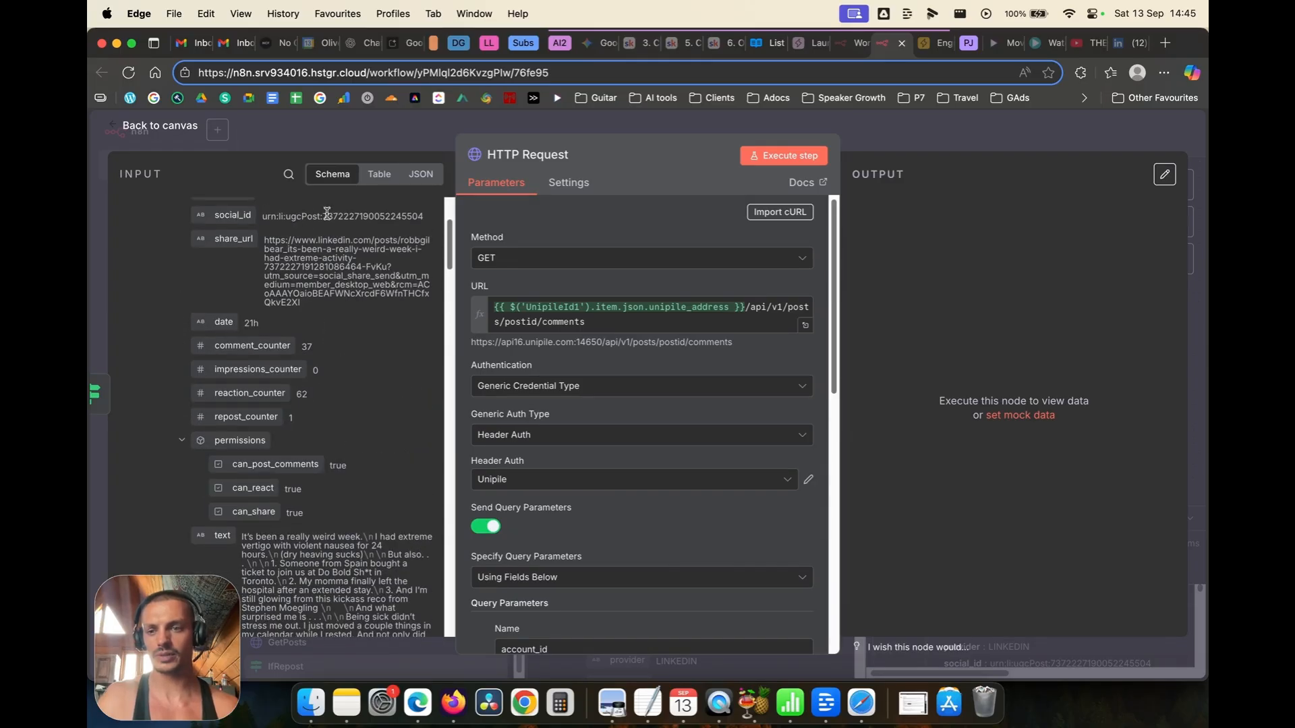
{"action": "scroll", "coordinate": [334, 297], "scroll_direction": "down", "scroll_amount": 10}
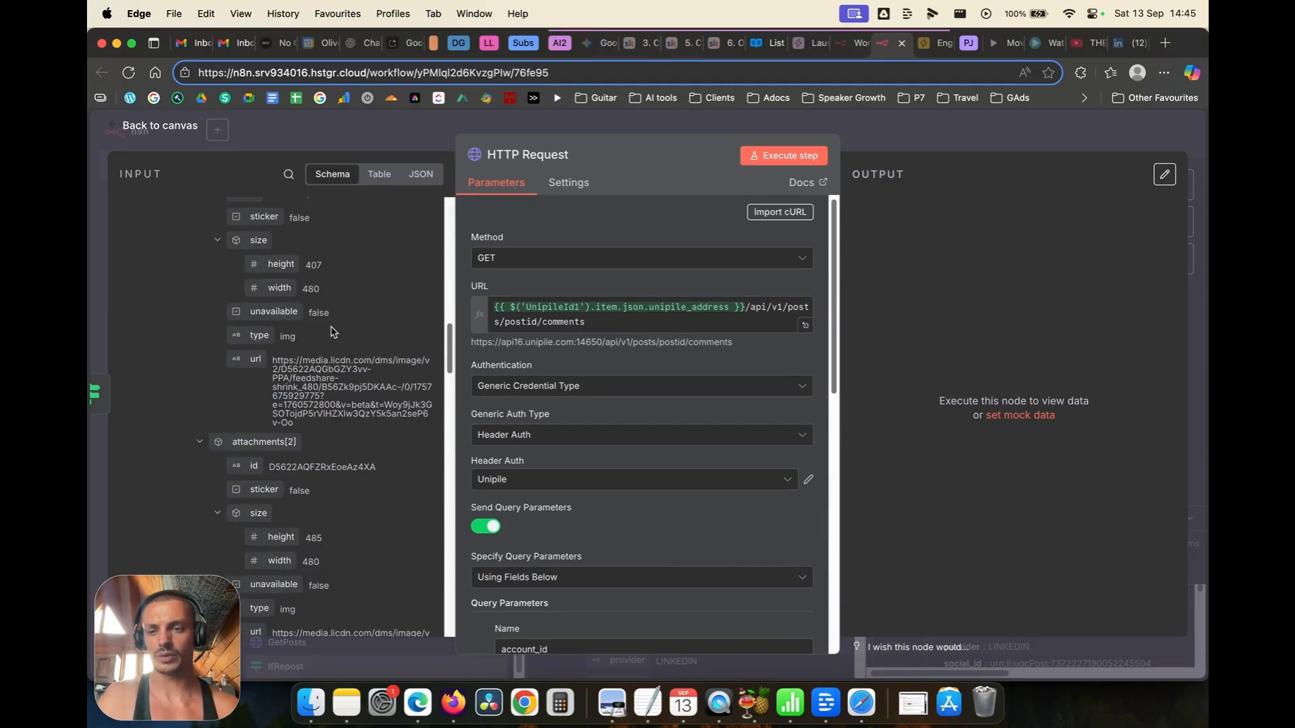
{"action": "scroll", "coordinate": [331, 332], "scroll_direction": "down", "scroll_amount": 4}
{"action": "scroll", "coordinate": [332, 332], "scroll_direction": "down", "scroll_amount": 3}
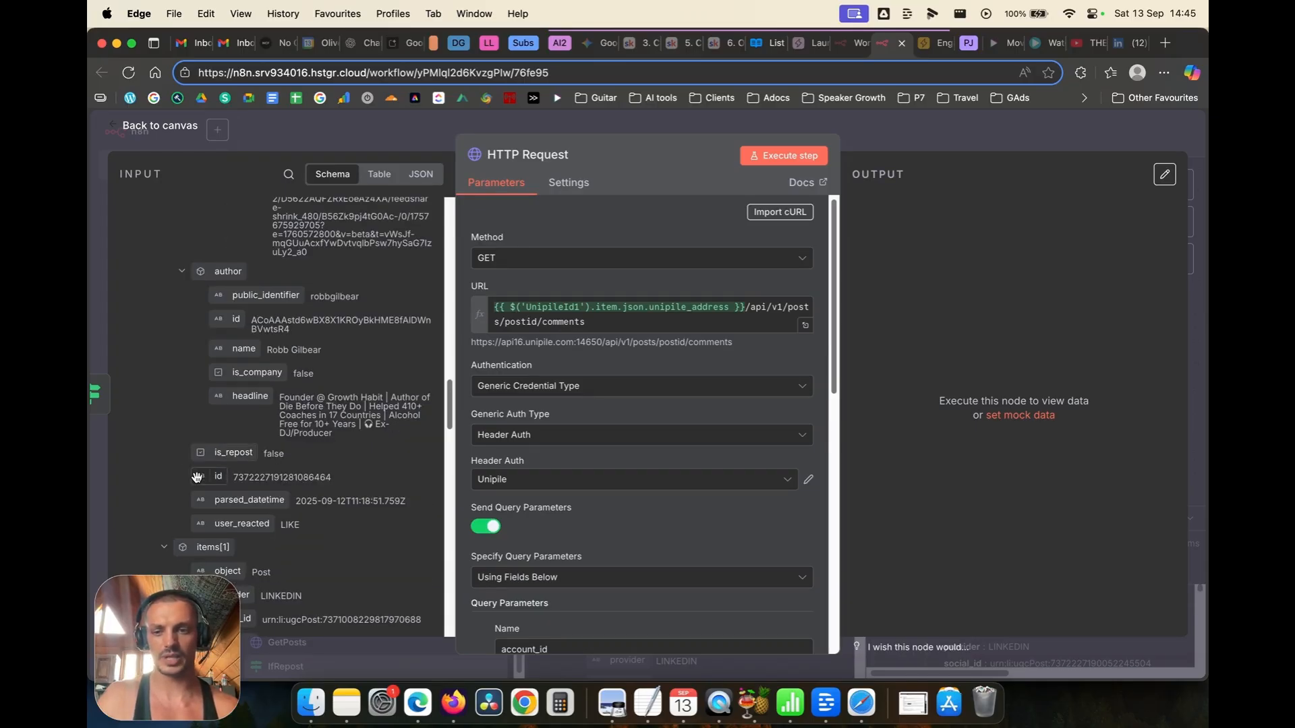
{"action": "scroll", "coordinate": [300, 388], "scroll_direction": "up", "scroll_amount": 15}
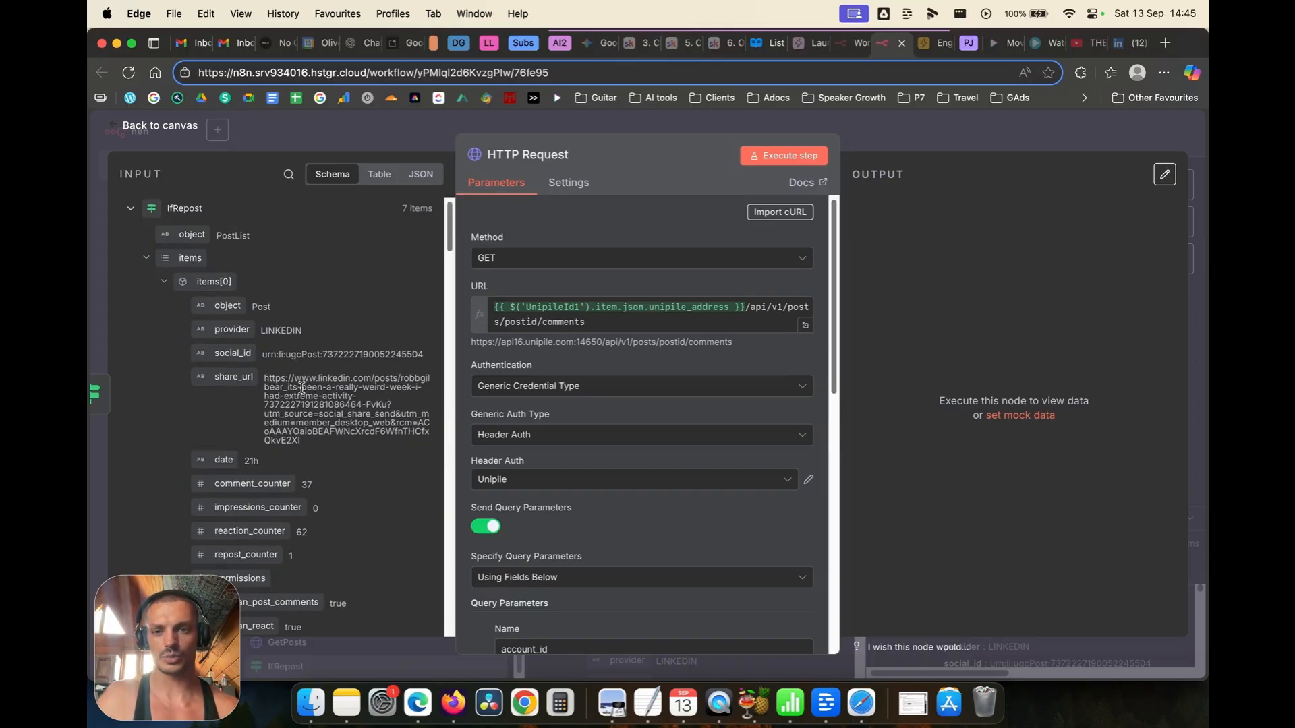
Step: Drag social_id into the comments URL, trim stray path text, and test-run the request
{"action": "left_click_drag", "start_coordinate": [220, 356], "coordinate": [494, 328]}
{"action": "key", "text": "cmd+c"}
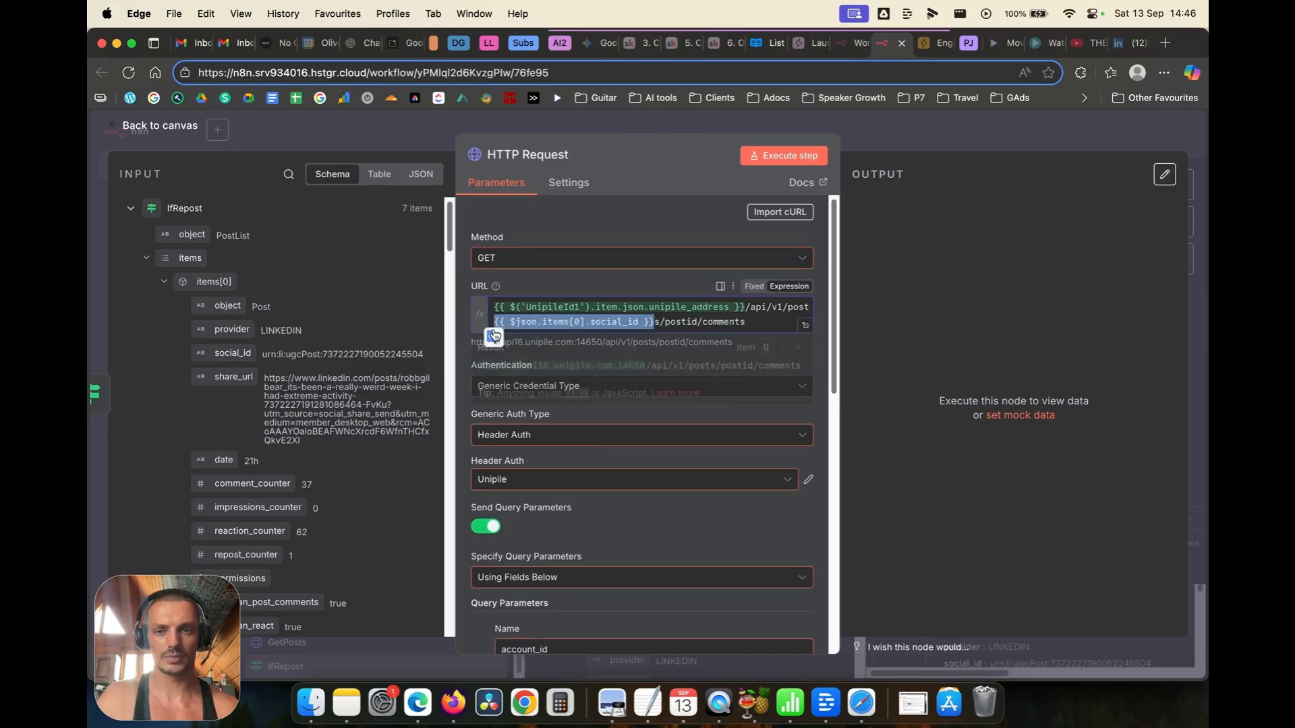
{"action": "left_click", "coordinate": [653, 324]}
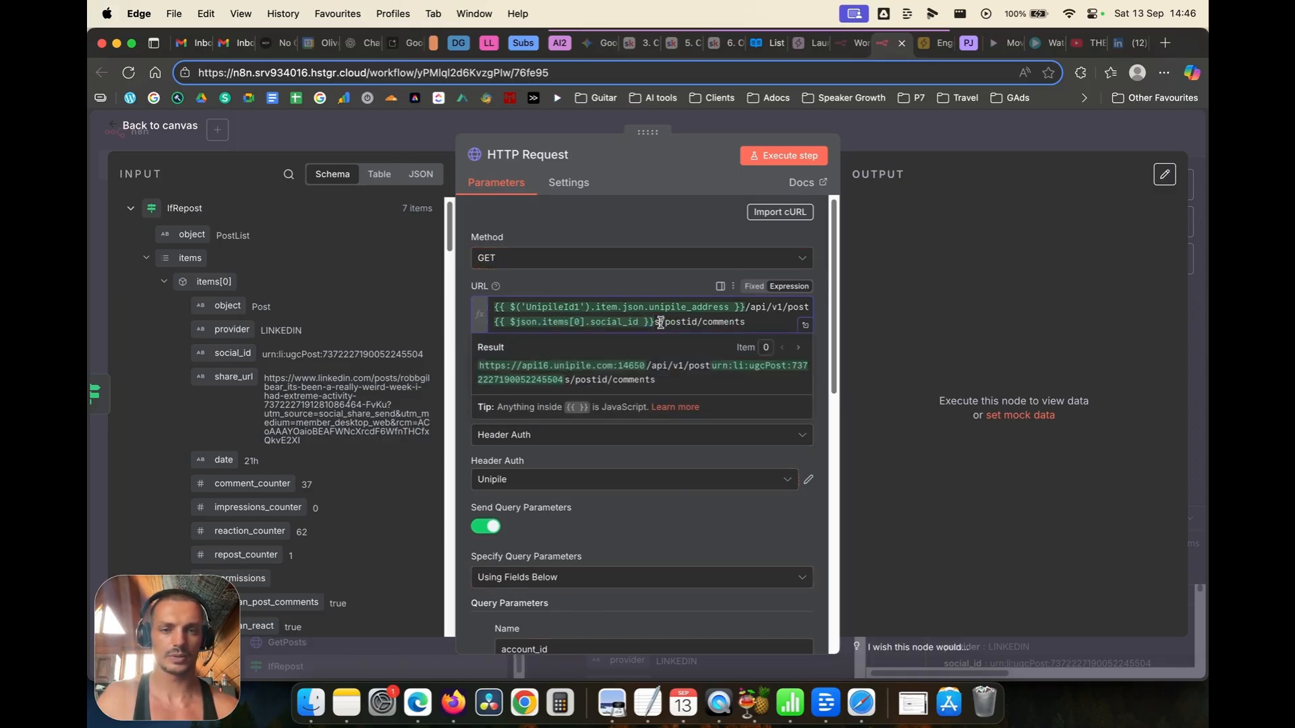
{"action": "key", "text": "Delete"}
{"action": "left_click", "coordinate": [809, 308]}
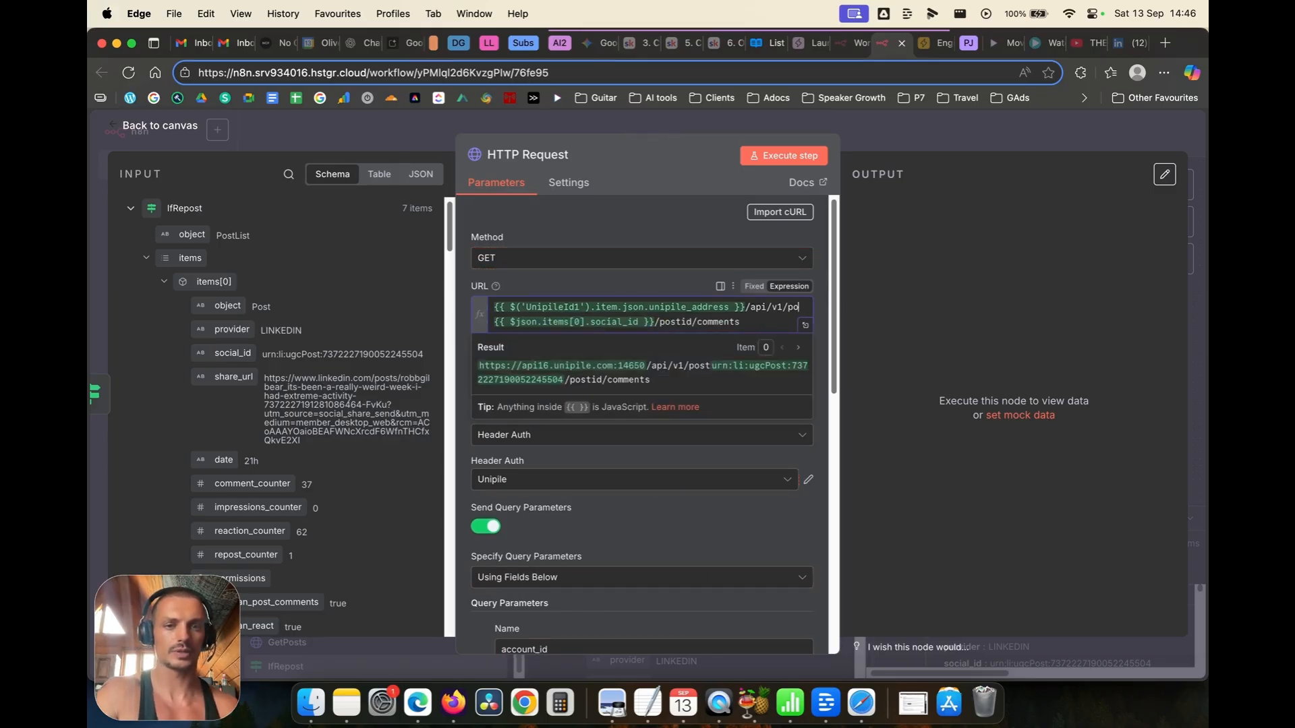
{"action": "key", "text": "BackSpace"}
{"action": "key", "text": "BackSpace"}
{"action": "key", "text": "BackSpace"}
{"action": "key", "text": "BackSpace"}
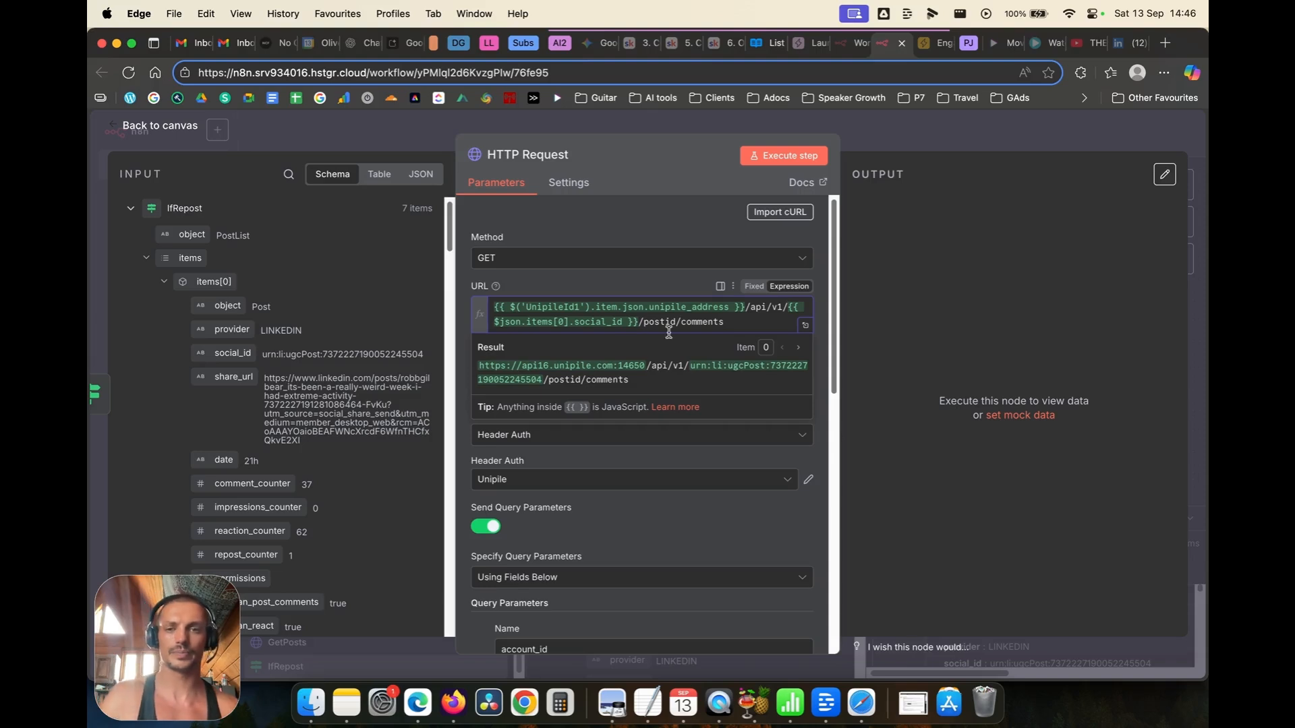
{"action": "left_click", "coordinate": [471, 292]}
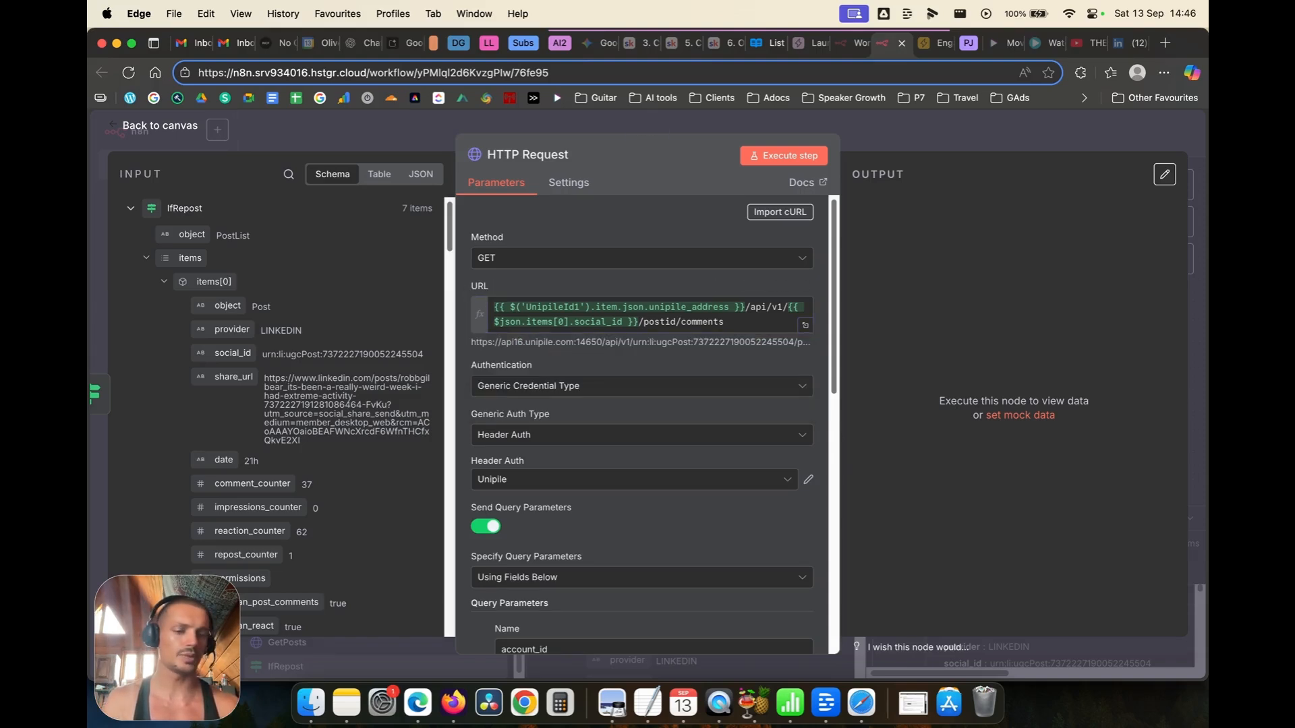
{"action": "scroll", "coordinate": [634, 377], "scroll_direction": "down", "scroll_amount": 10}
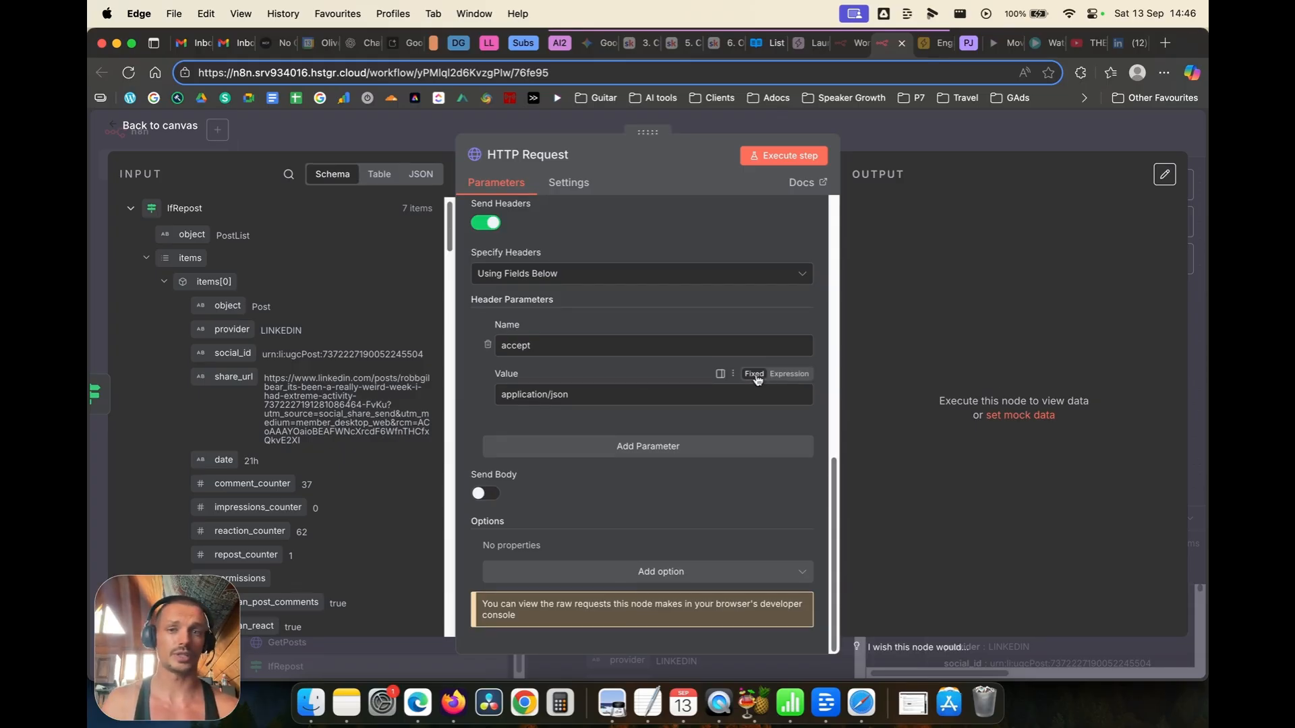
{"action": "scroll", "coordinate": [755, 374], "scroll_direction": "up", "scroll_amount": 10}
{"action": "left_click", "coordinate": [775, 156]}
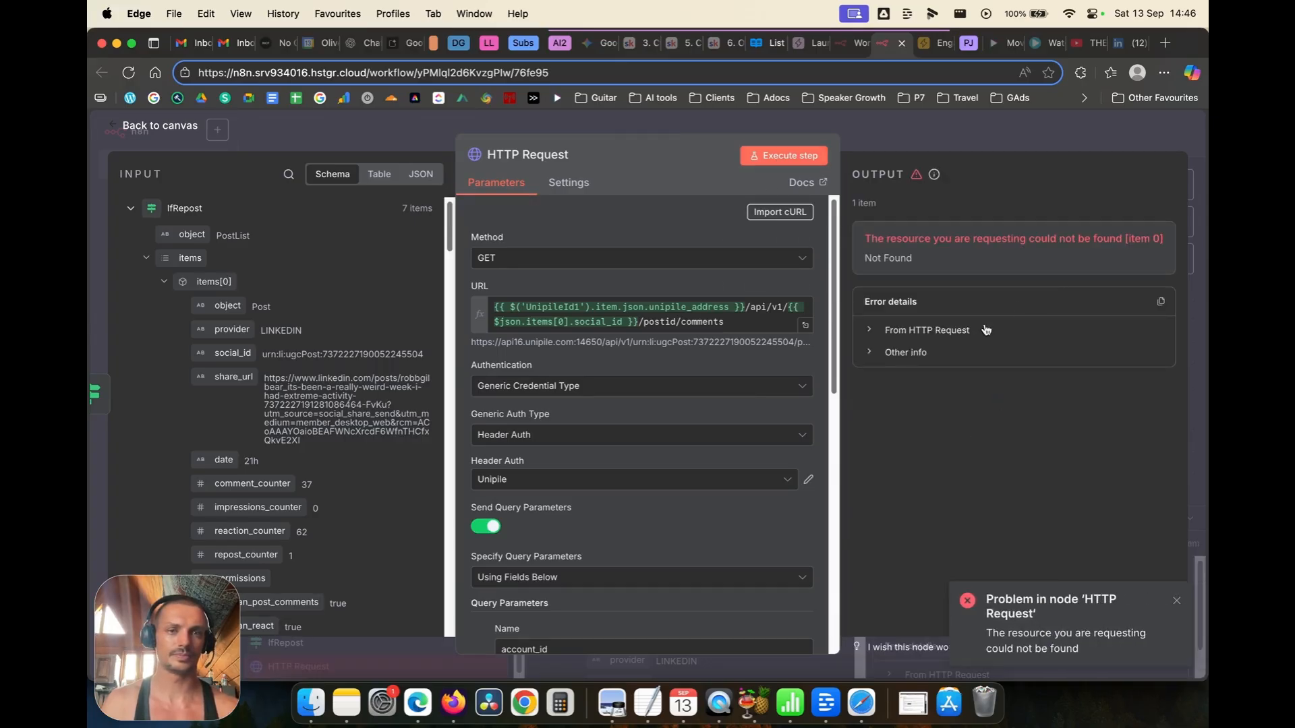
Step: Replace postid in /api/v1/posts/postid/comments with the social_id expression and rerun, getting 7 comments
{"action": "left_click", "coordinate": [945, 338]}
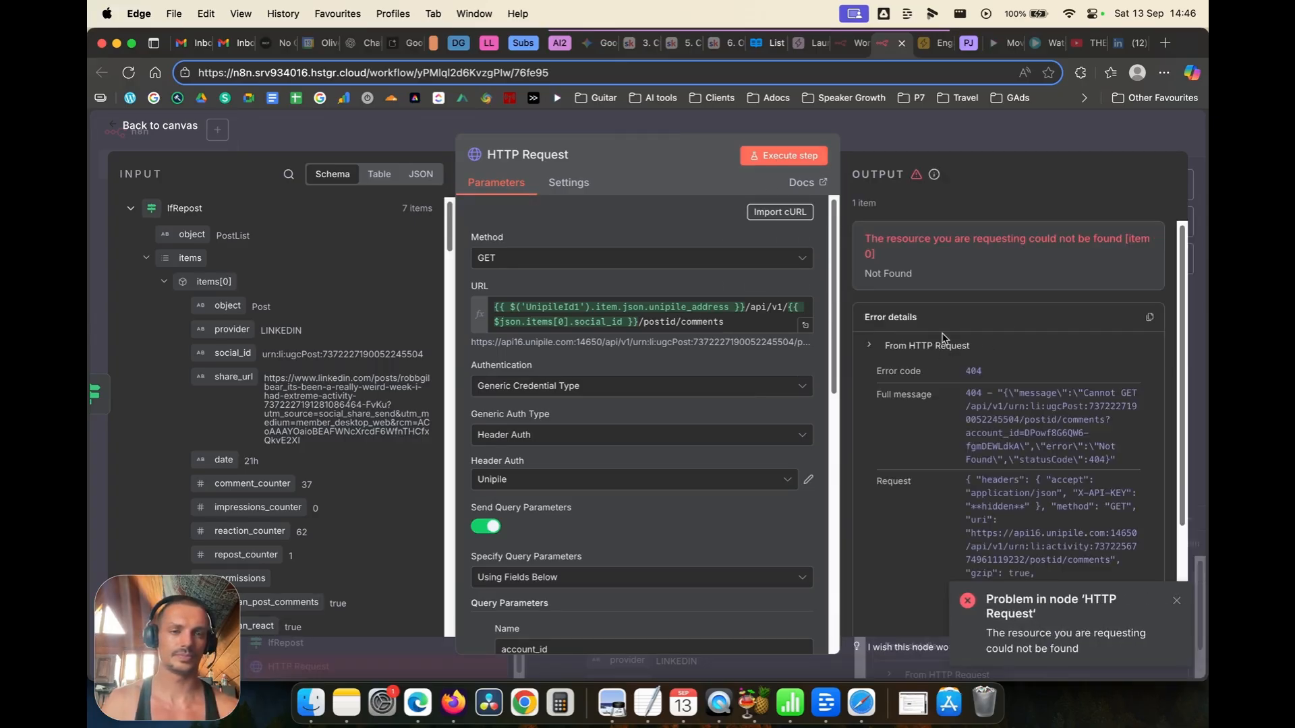
{"action": "scroll", "coordinate": [943, 339], "scroll_direction": "down", "scroll_amount": 2}
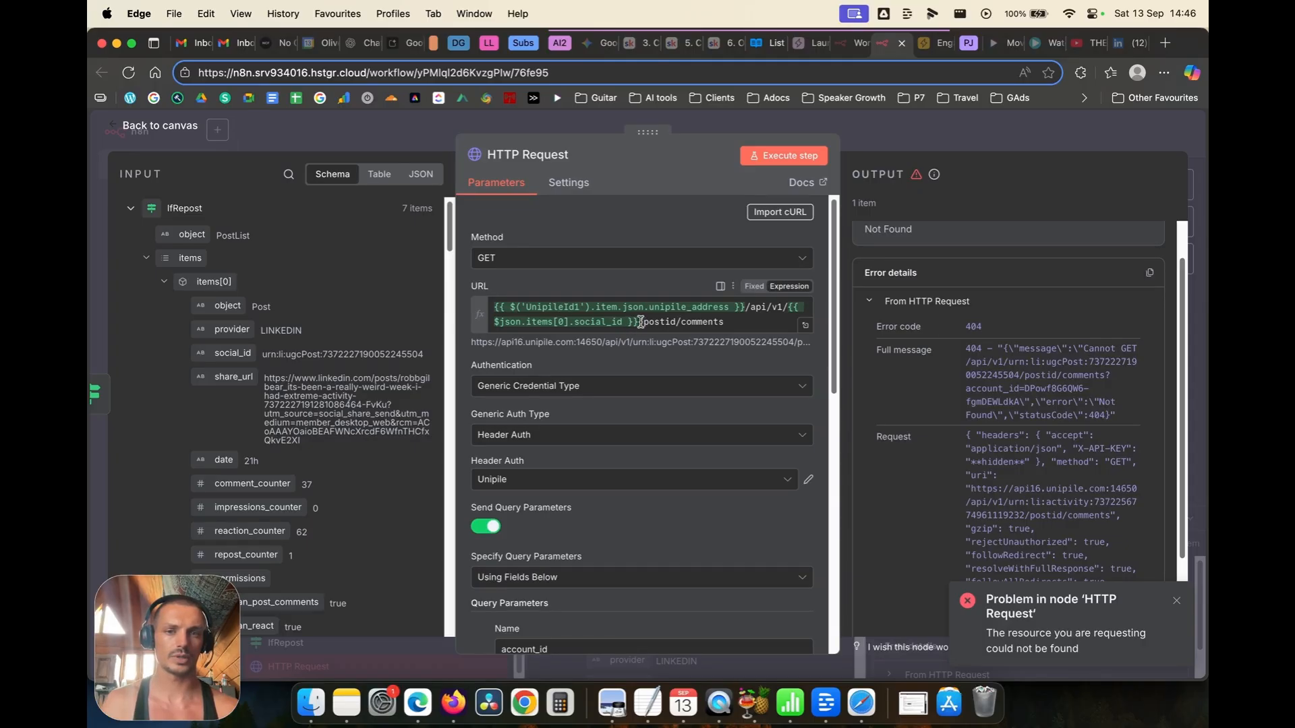
{"action": "left_click_drag", "start_coordinate": [641, 322], "coordinate": [709, 312]}
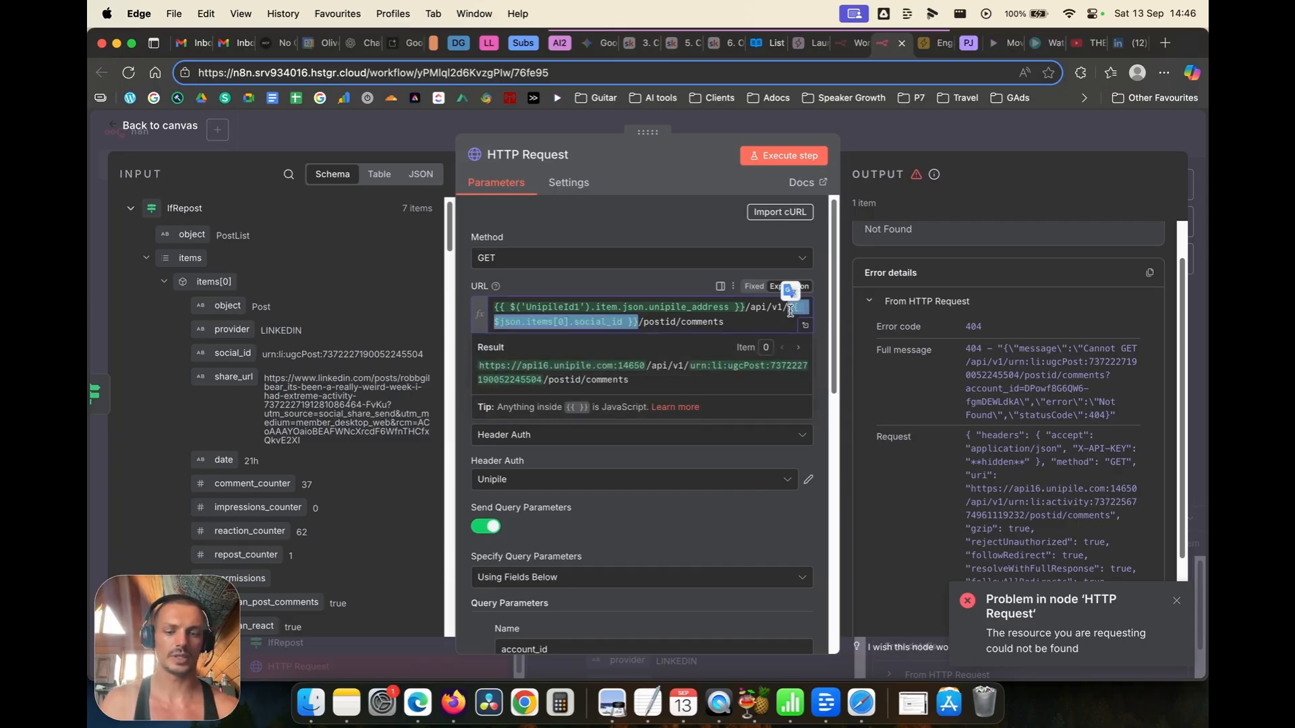
{"action": "left_click", "coordinate": [677, 326]}
{"action": "left_click_drag", "start_coordinate": [677, 326], "coordinate": [788, 305]}
{"action": "key", "text": "cmd+v"}
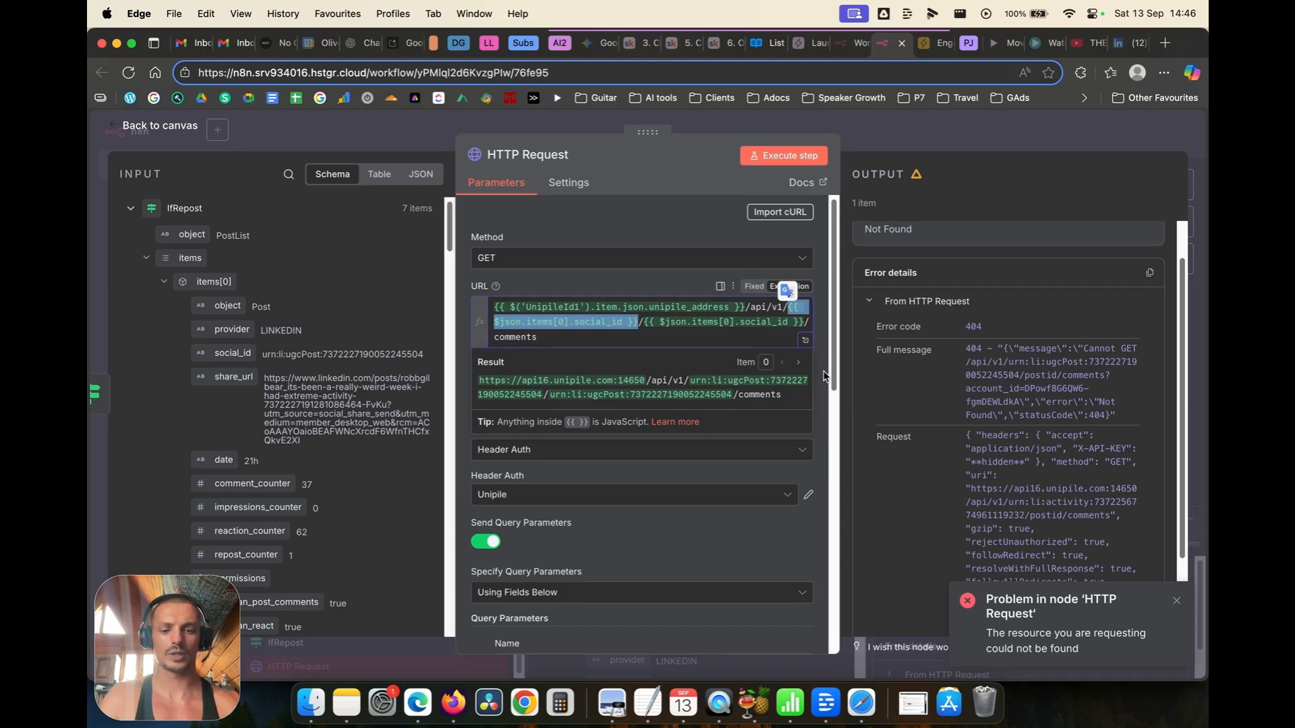
{"action": "type", "text": "posts"}
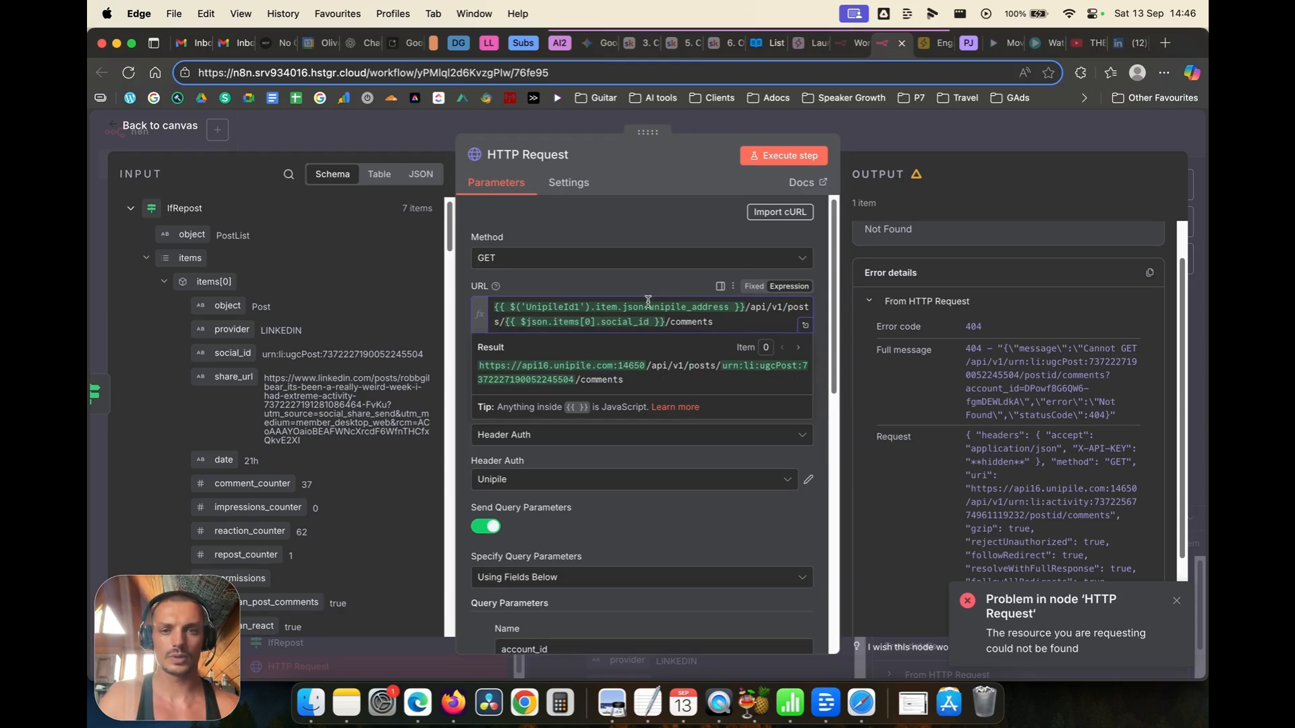
{"action": "left_click", "coordinate": [522, 281]}
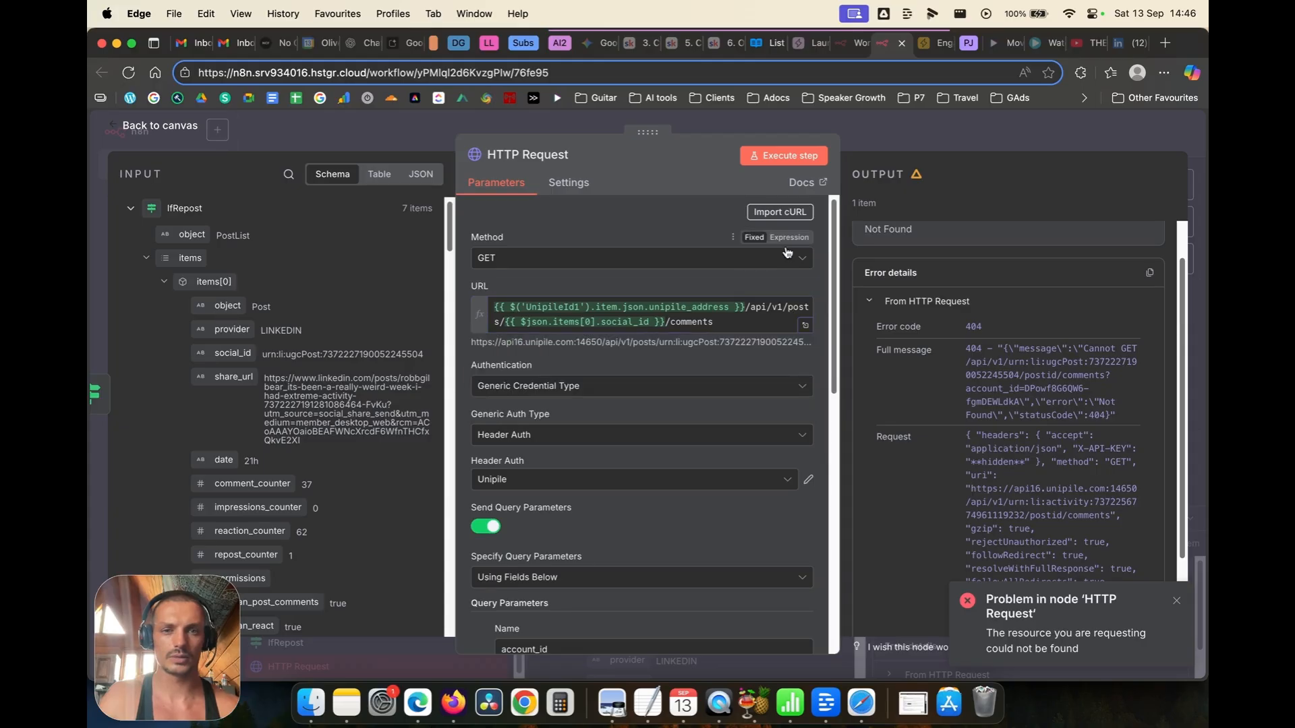
{"action": "left_click", "coordinate": [793, 156]}
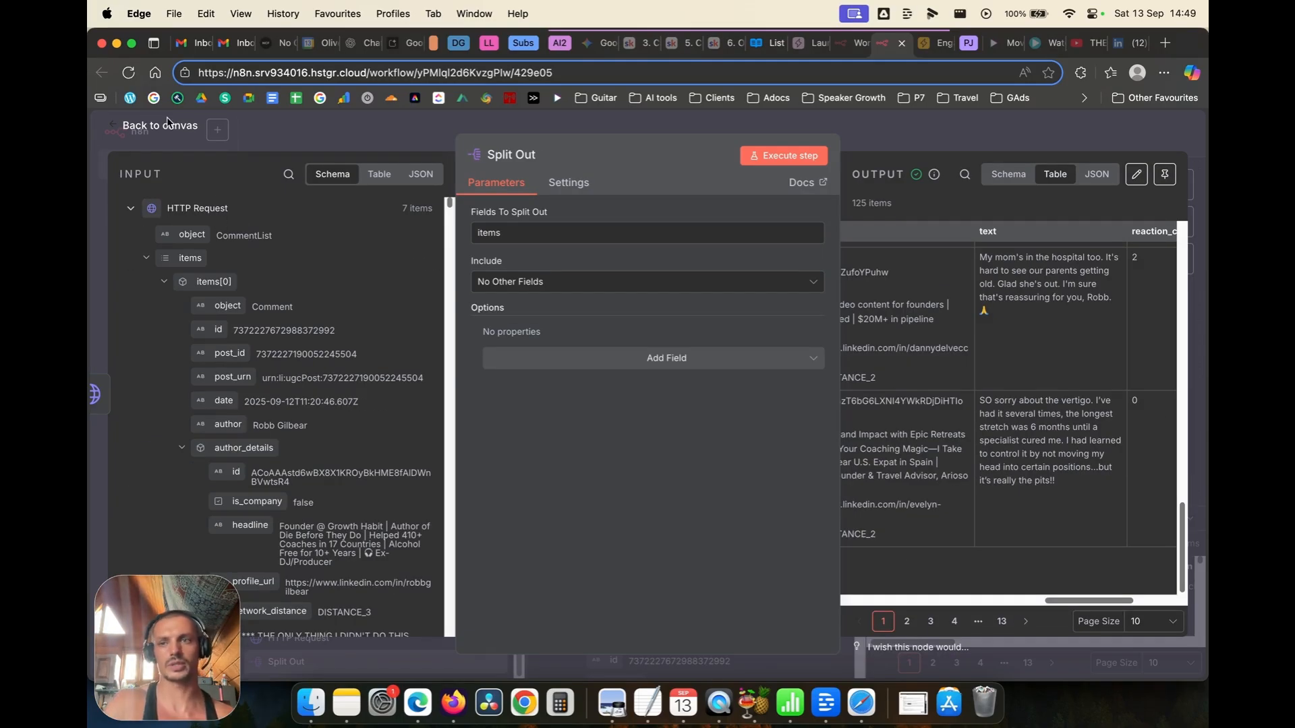
Step: Delete the Split Out node and its connection, then rename the HTTP Request node GetComments
{"action": "left_click", "coordinate": [162, 125]}
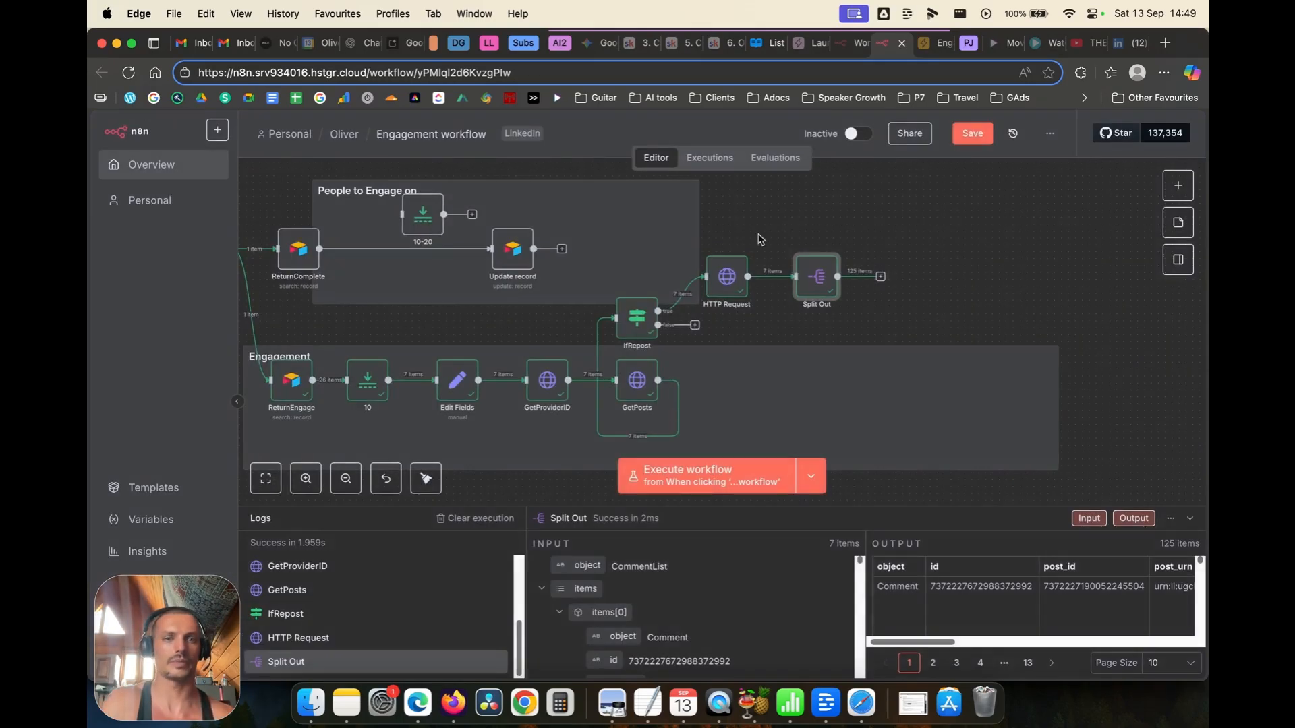
{"action": "left_click", "coordinate": [779, 282]}
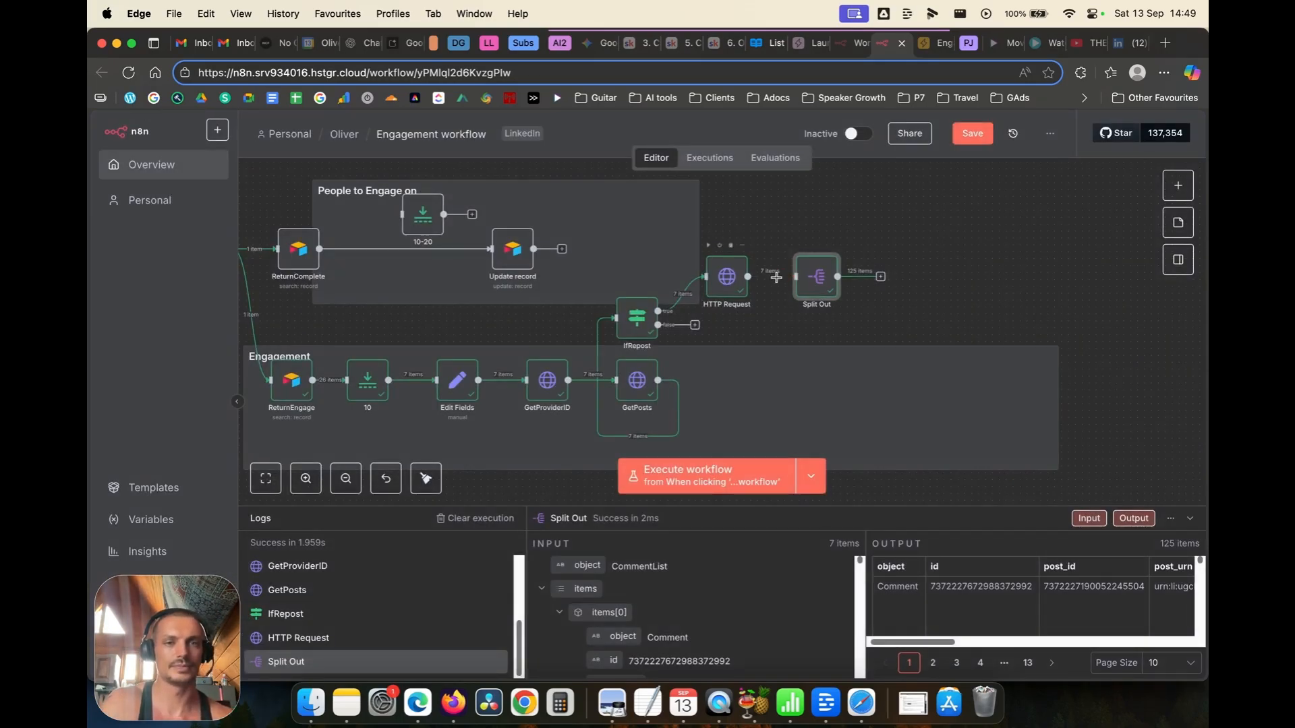
{"action": "left_click", "coordinate": [814, 264]}
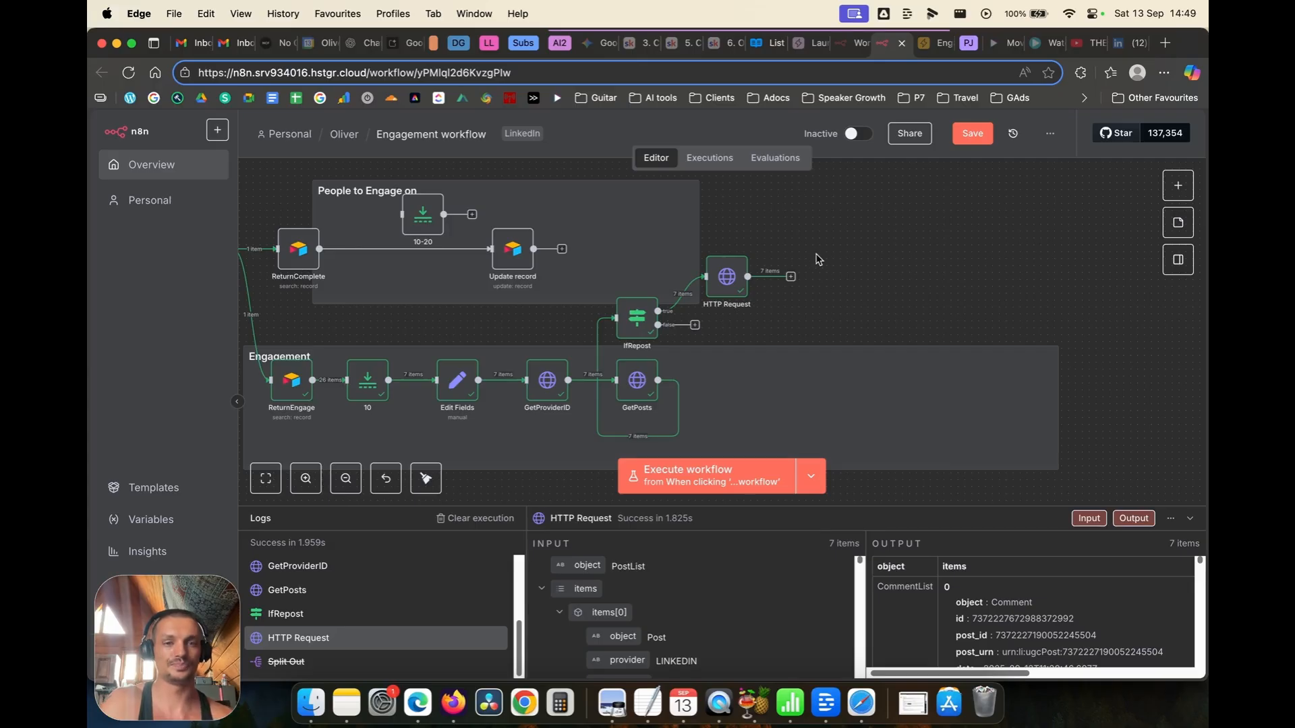
{"action": "right_click", "coordinate": [735, 282]}
{"action": "left_click", "coordinate": [769, 342]}
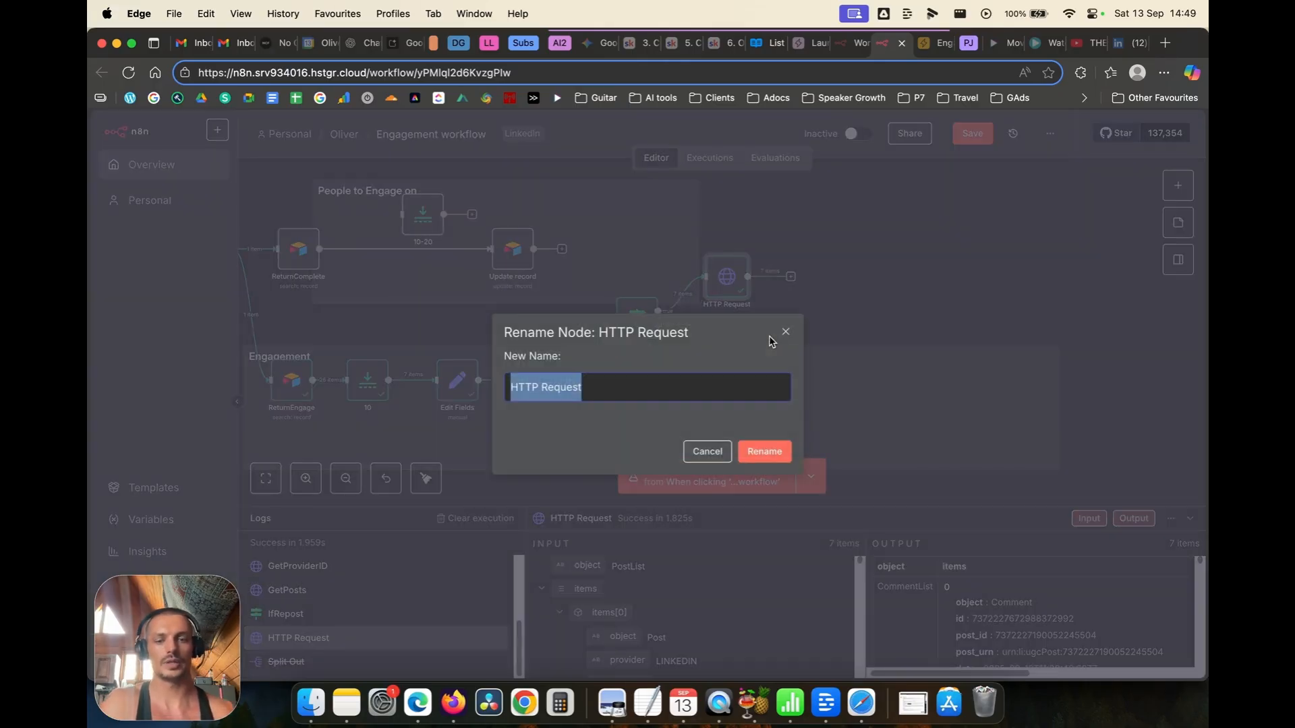
{"action": "type", "text": "GetCommen"}
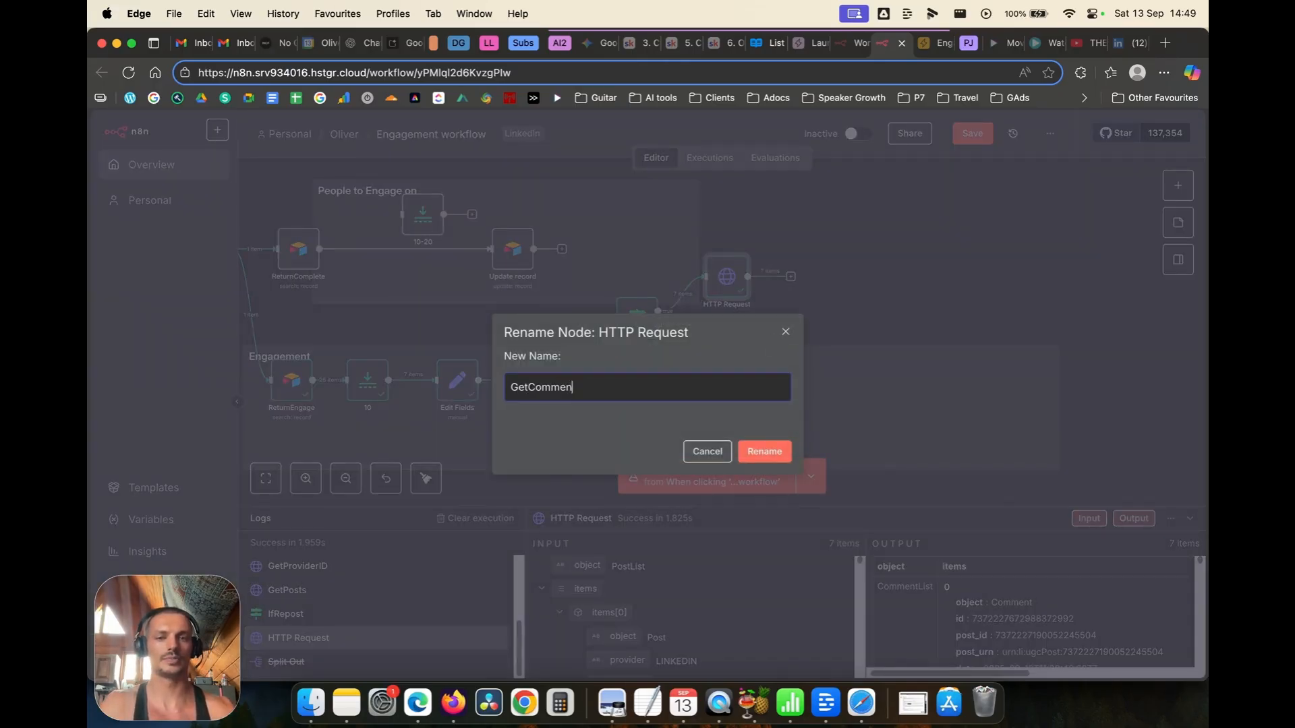
{"action": "type", "text": "ts"}
{"action": "key", "text": "Return"}
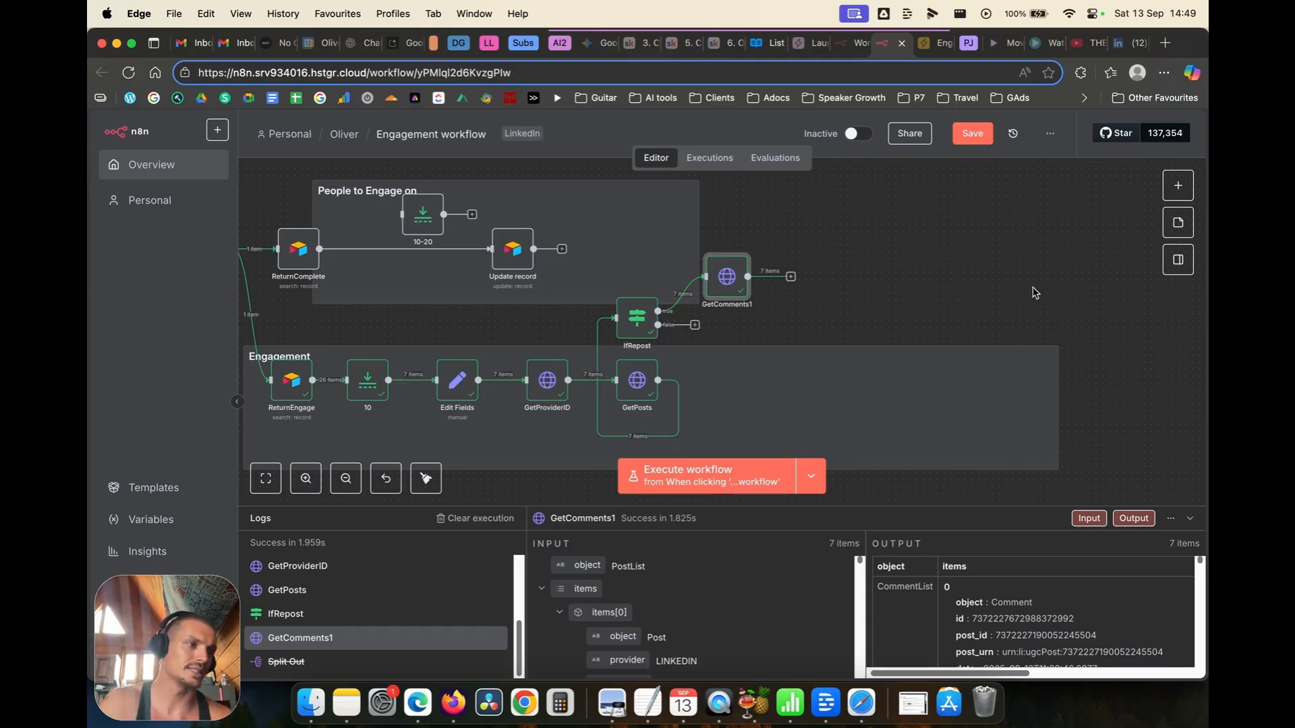
Step: Open GetComments1, scroll through its 7 fetched comments, then return to the canvas
{"action": "double_click", "coordinate": [736, 286]}
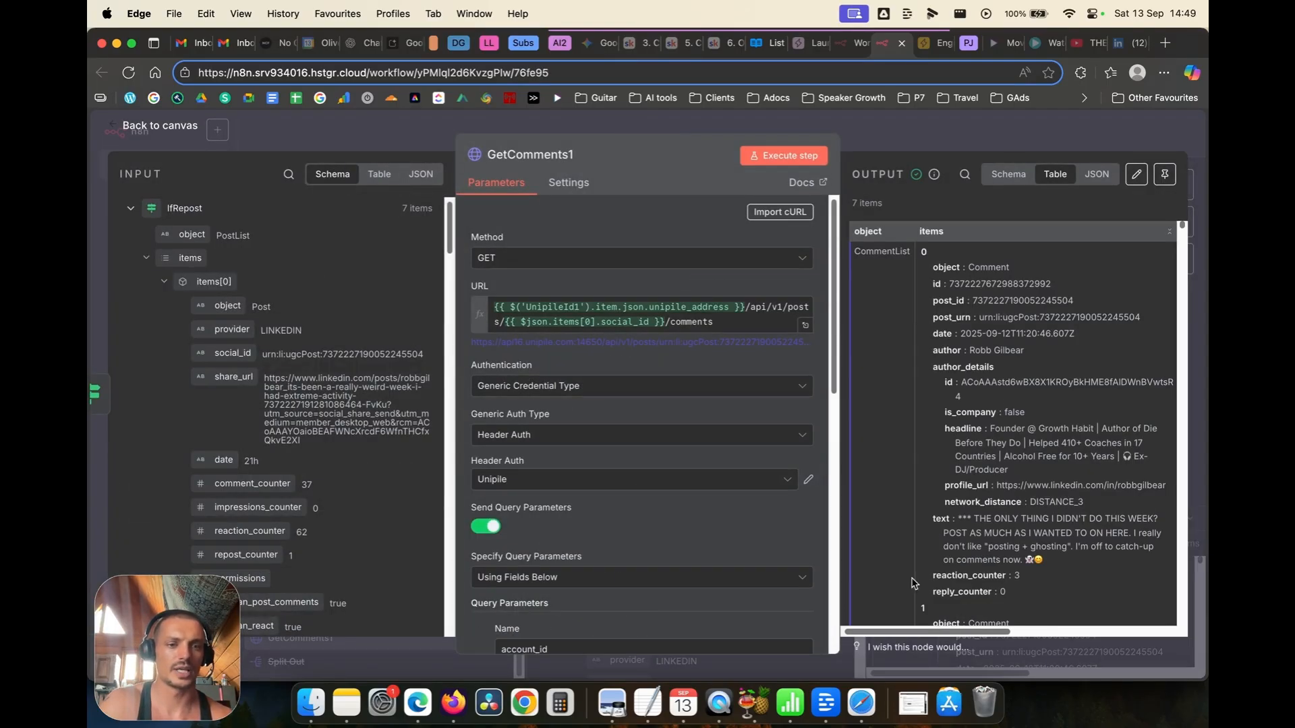
{"action": "left_click_drag", "start_coordinate": [916, 632], "coordinate": [1061, 636]}
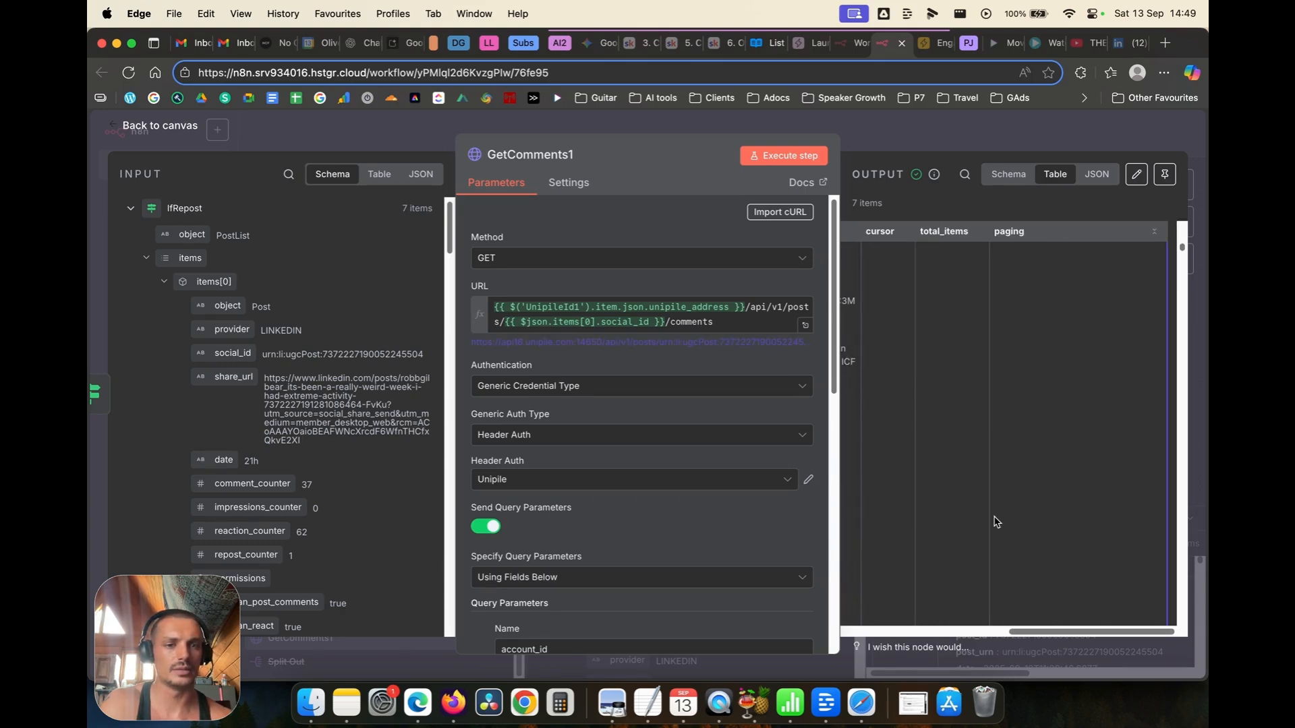
{"action": "left_click_drag", "start_coordinate": [1025, 632], "coordinate": [901, 618]}
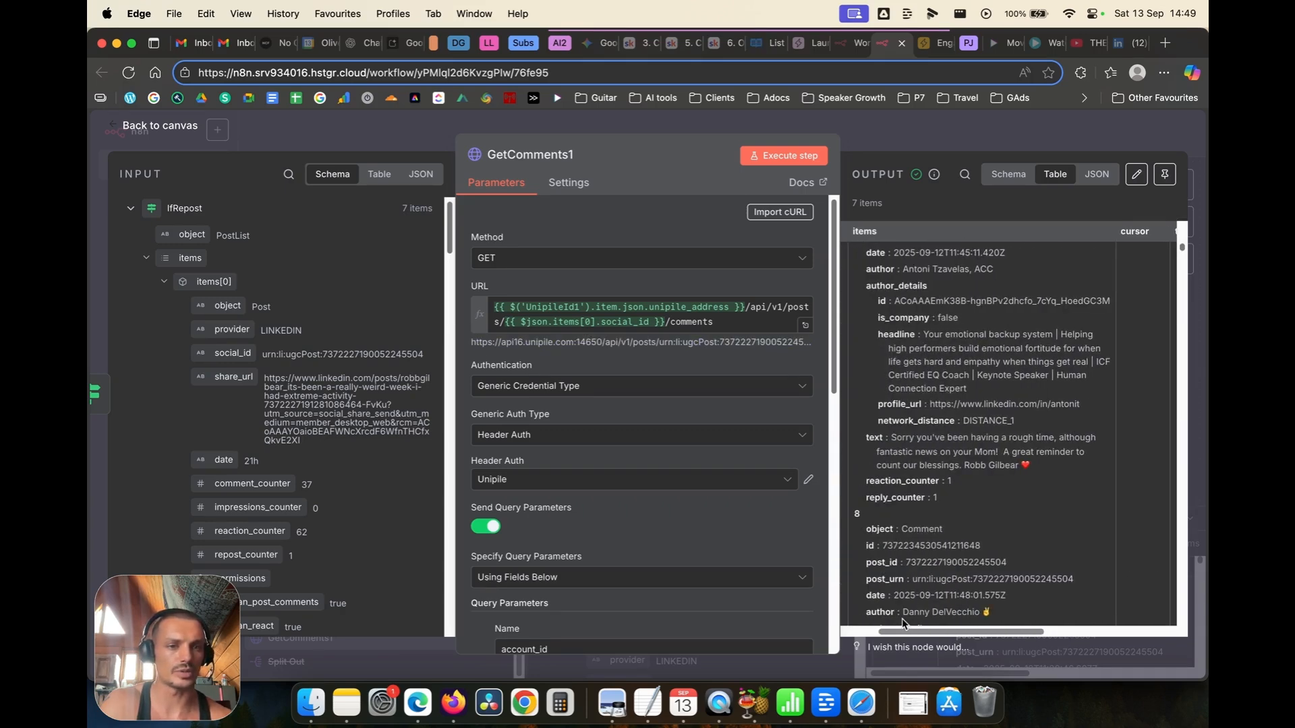
{"action": "scroll", "coordinate": [952, 455], "scroll_direction": "down", "scroll_amount": 5}
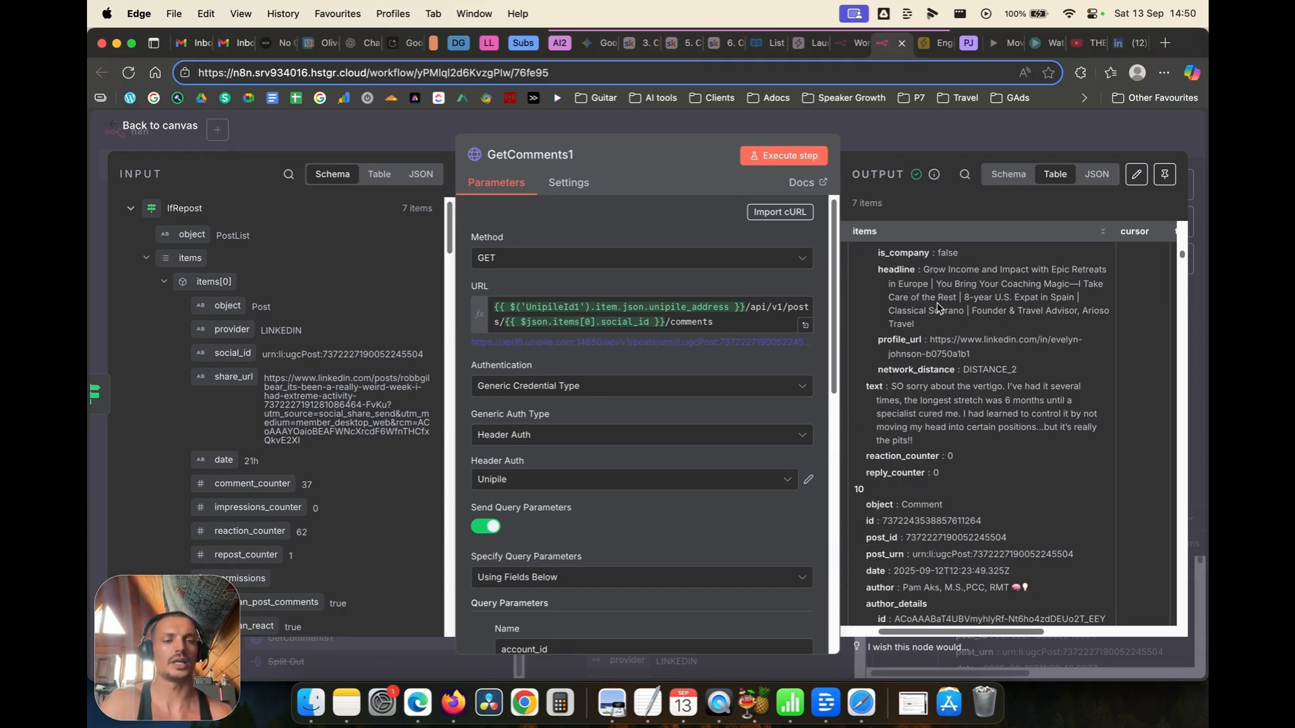
{"action": "scroll", "coordinate": [971, 358], "scroll_direction": "down", "scroll_amount": 6}
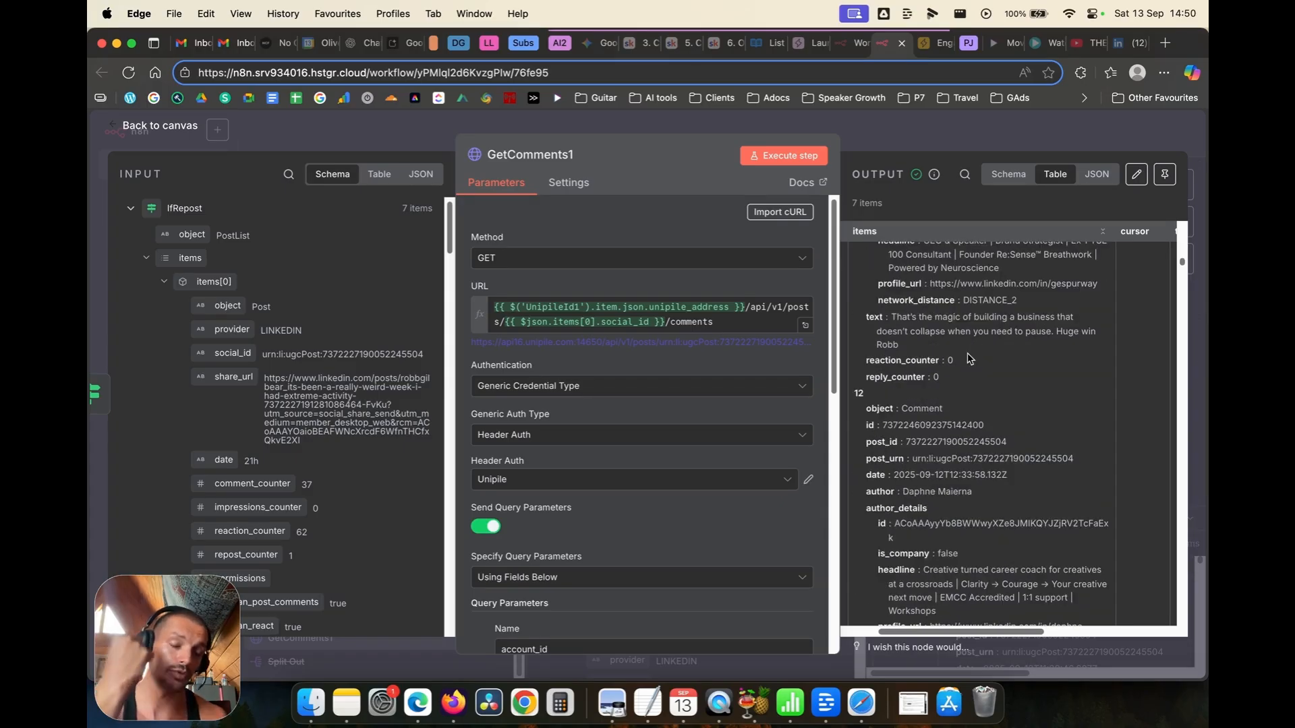
{"action": "scroll", "coordinate": [968, 354], "scroll_direction": "down", "scroll_amount": 6}
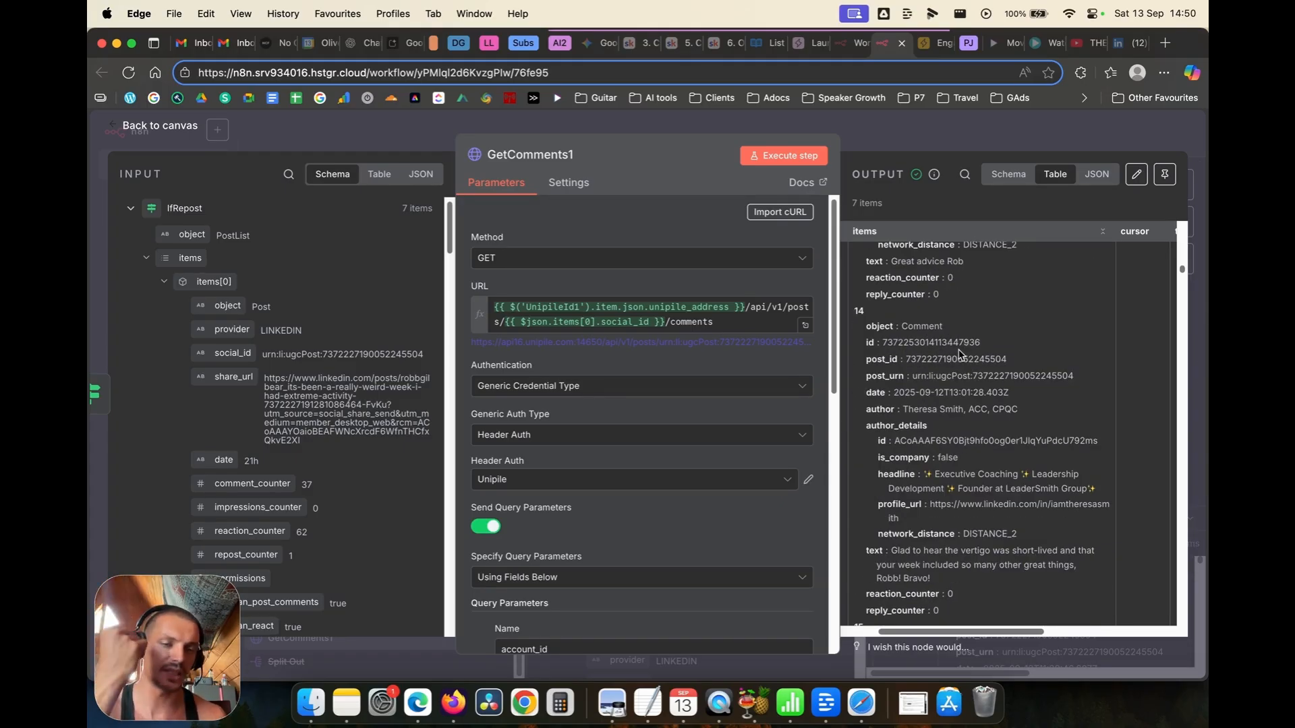
{"action": "scroll", "coordinate": [960, 353], "scroll_direction": "down", "scroll_amount": 6}
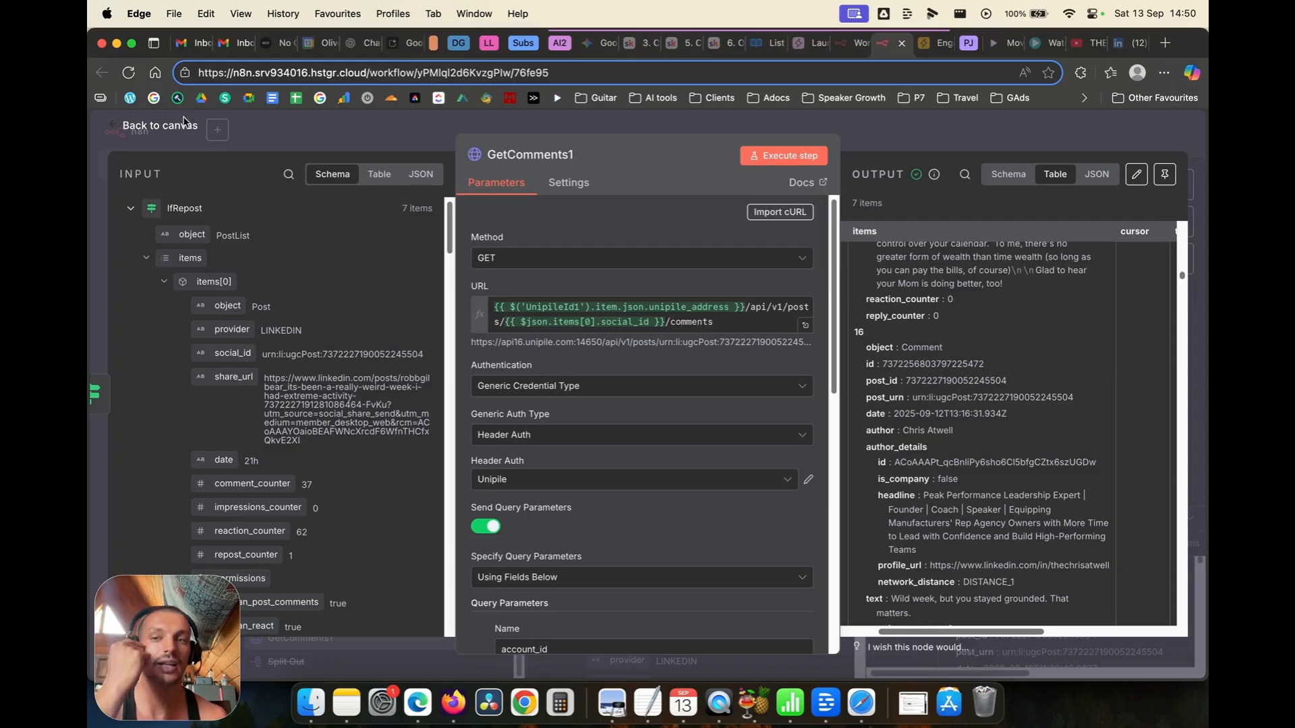
{"action": "left_click", "coordinate": [160, 126]}
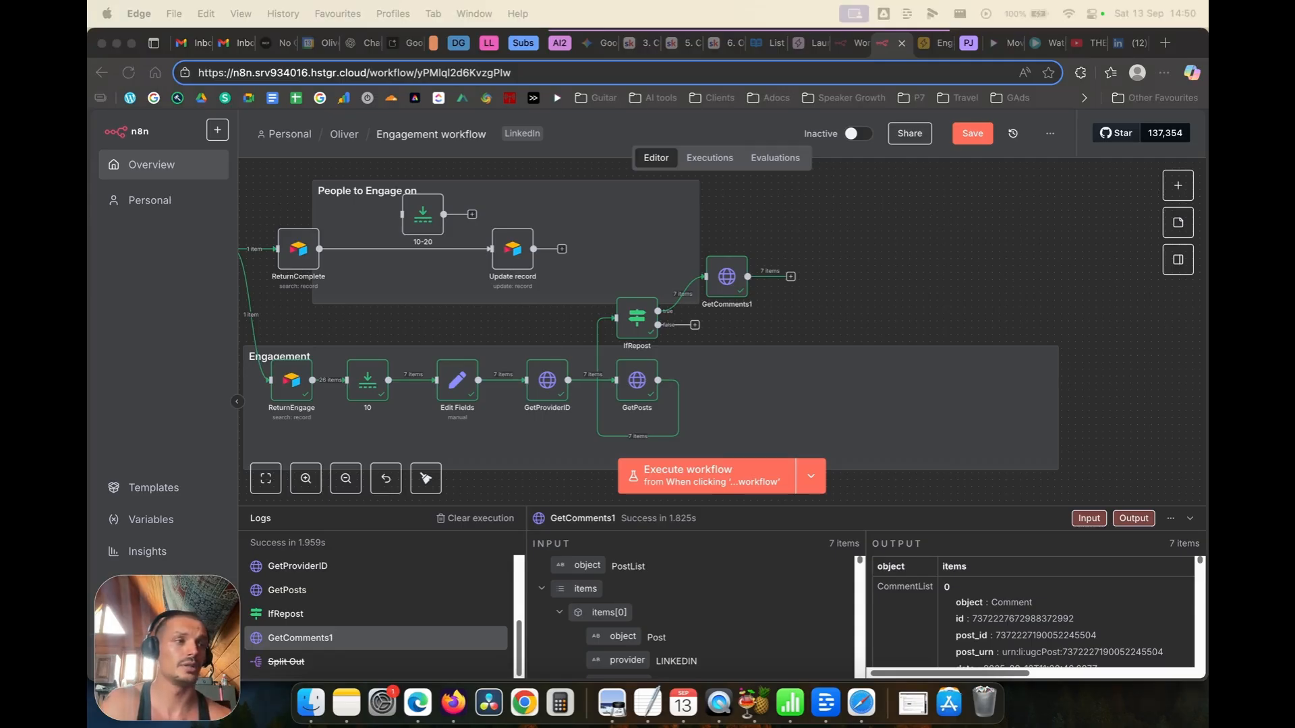
Step: Paste the Checkcomments Code node after GetComments1 and review its commented-or-not JavaScript
{"action": "left_click", "coordinate": [905, 274]}
{"action": "key", "text": "super+v"}
{"action": "left_click_drag", "start_coordinate": [919, 276], "coordinate": [803, 278]}
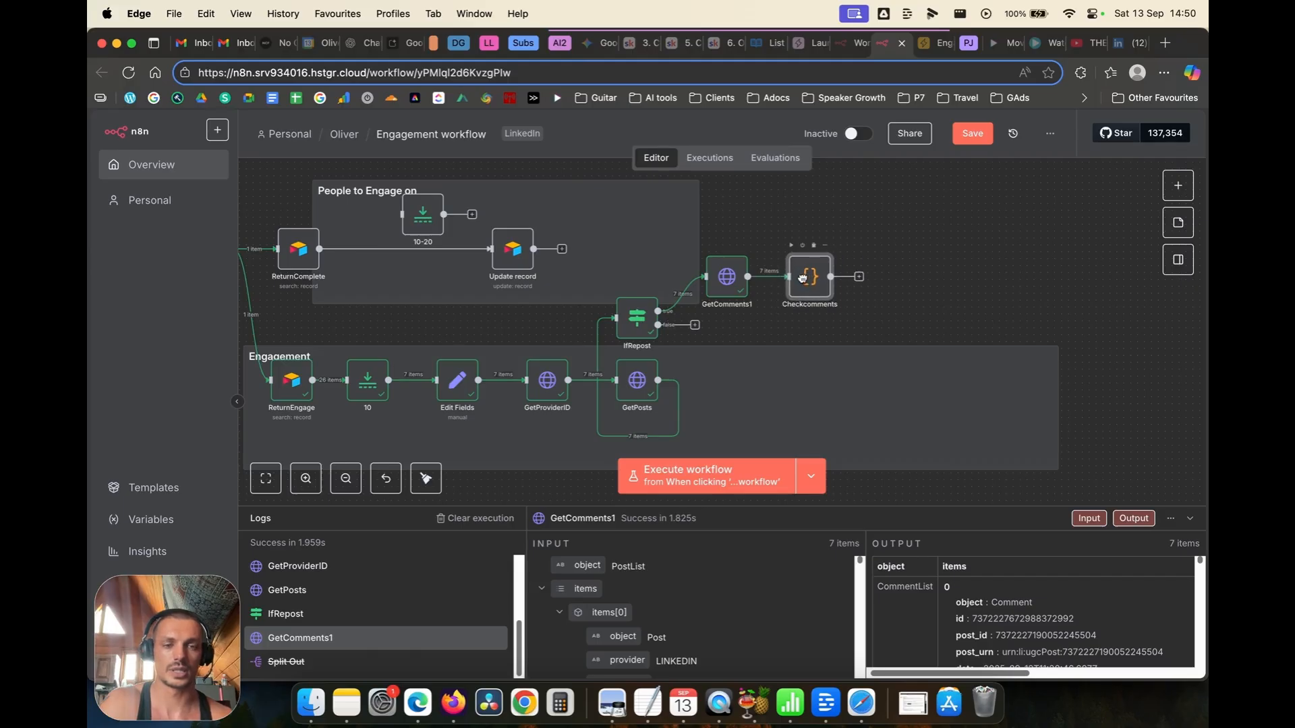
{"action": "double_click", "coordinate": [805, 282]}
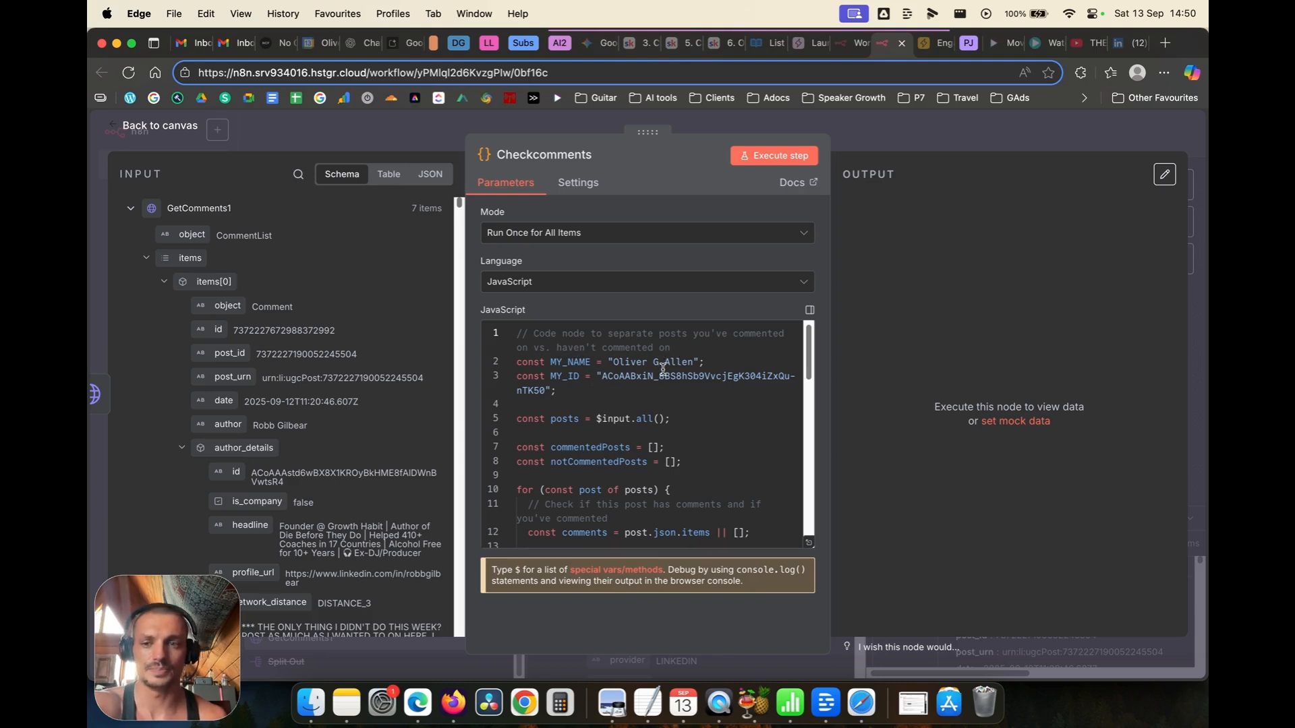
{"action": "scroll", "coordinate": [663, 369], "scroll_direction": "down", "scroll_amount": 3}
{"action": "scroll", "coordinate": [682, 394], "scroll_direction": "down", "scroll_amount": 15}
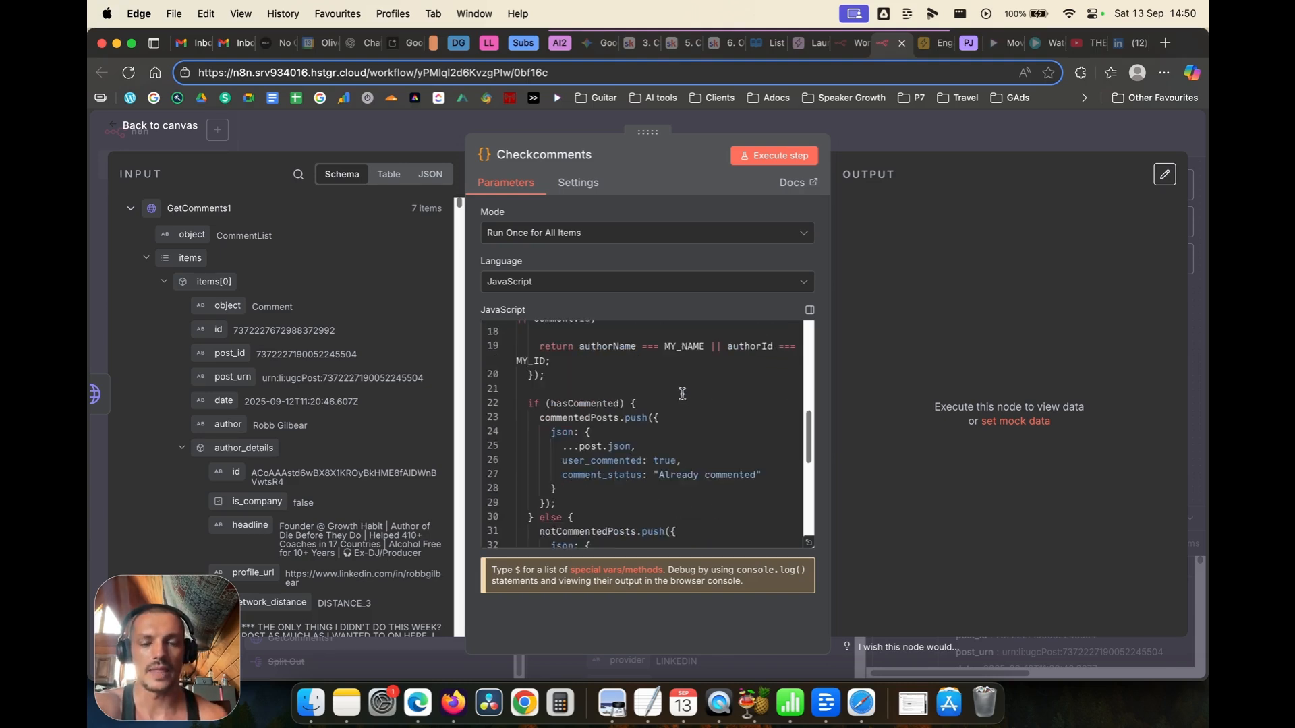
{"action": "scroll", "coordinate": [701, 405], "scroll_direction": "down", "scroll_amount": 4}
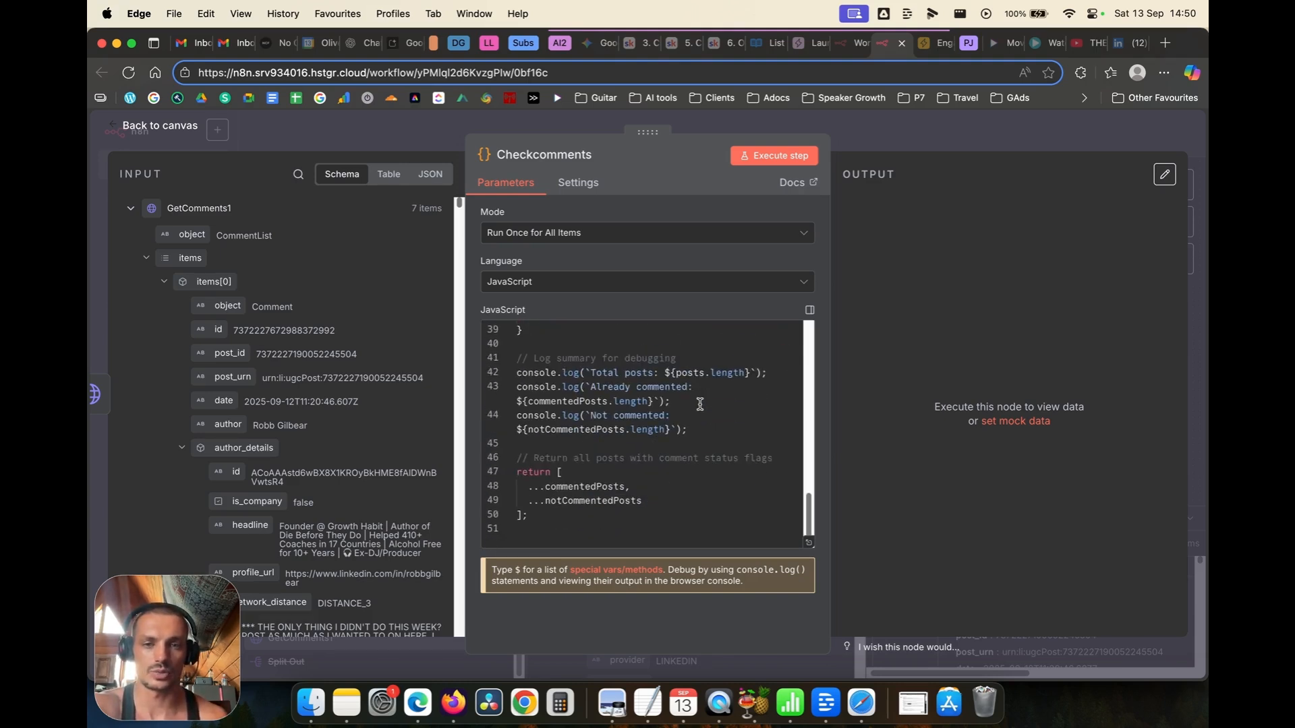
{"action": "scroll", "coordinate": [696, 403], "scroll_direction": "up", "scroll_amount": 12}
{"action": "scroll", "coordinate": [694, 402], "scroll_direction": "down", "scroll_amount": 10}
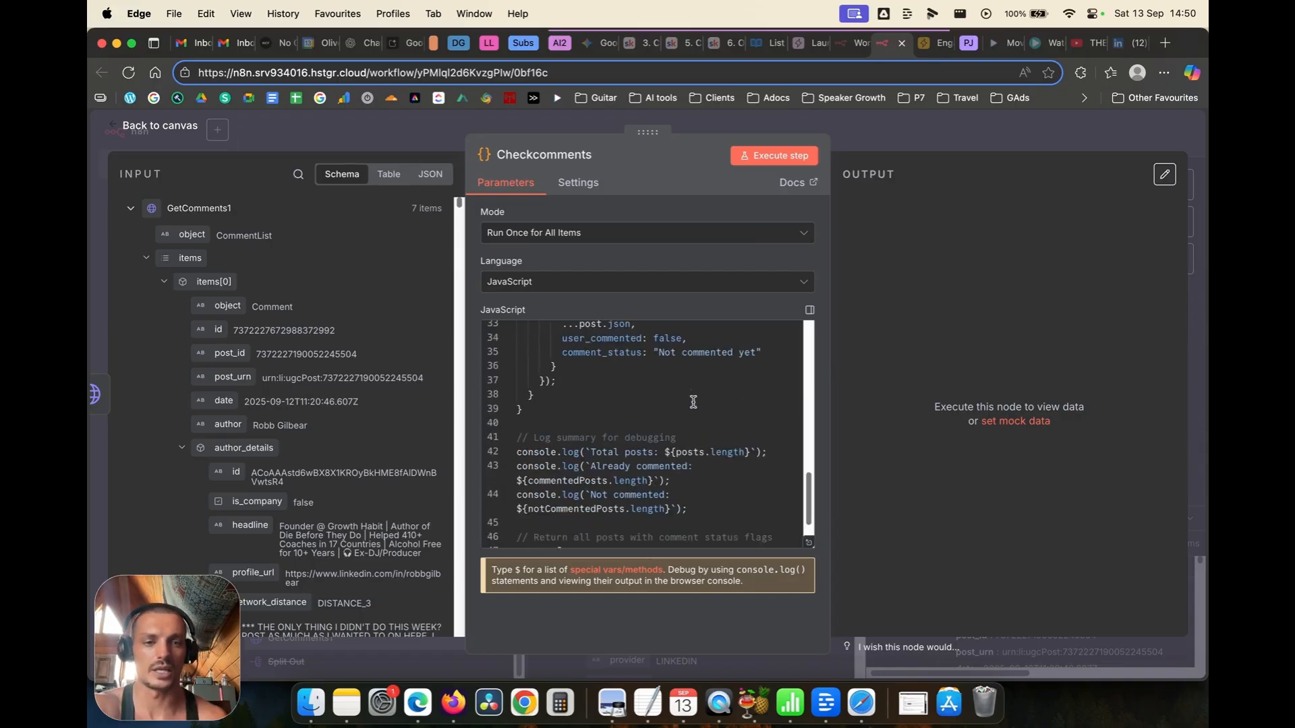
{"action": "scroll", "coordinate": [661, 385], "scroll_direction": "up", "scroll_amount": 12}
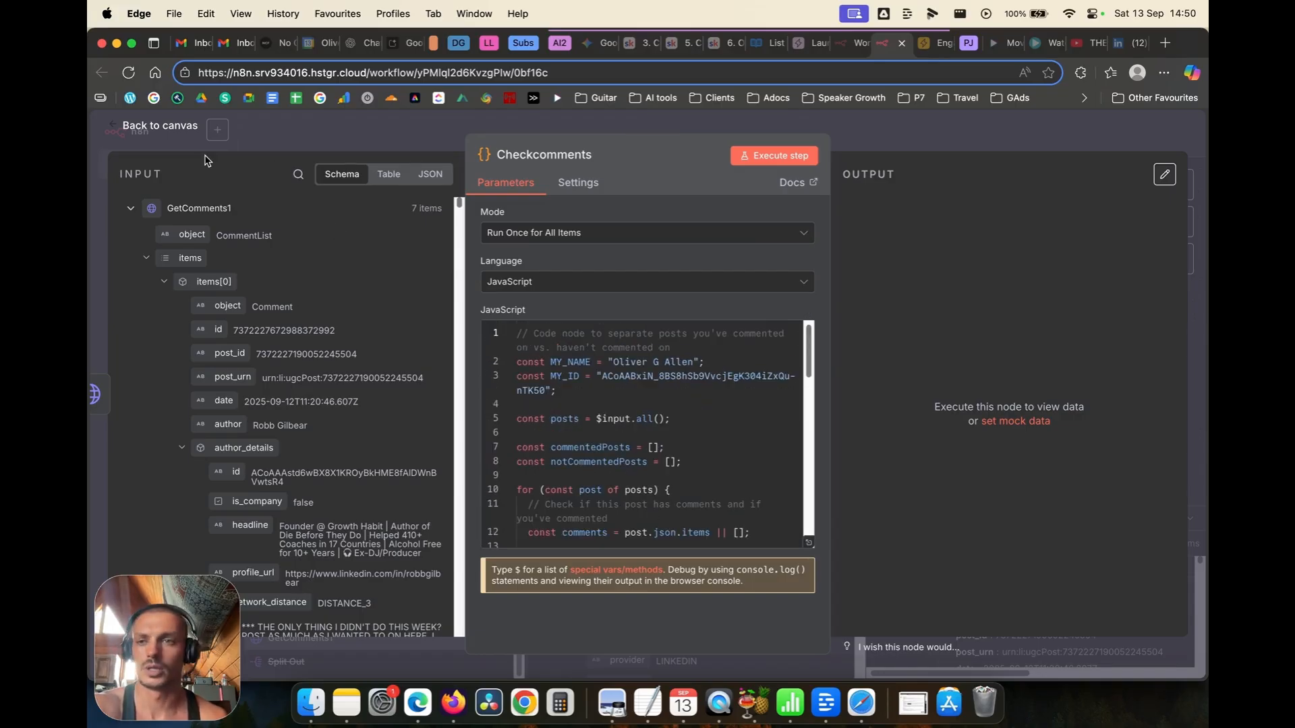
{"action": "left_click", "coordinate": [172, 132]}
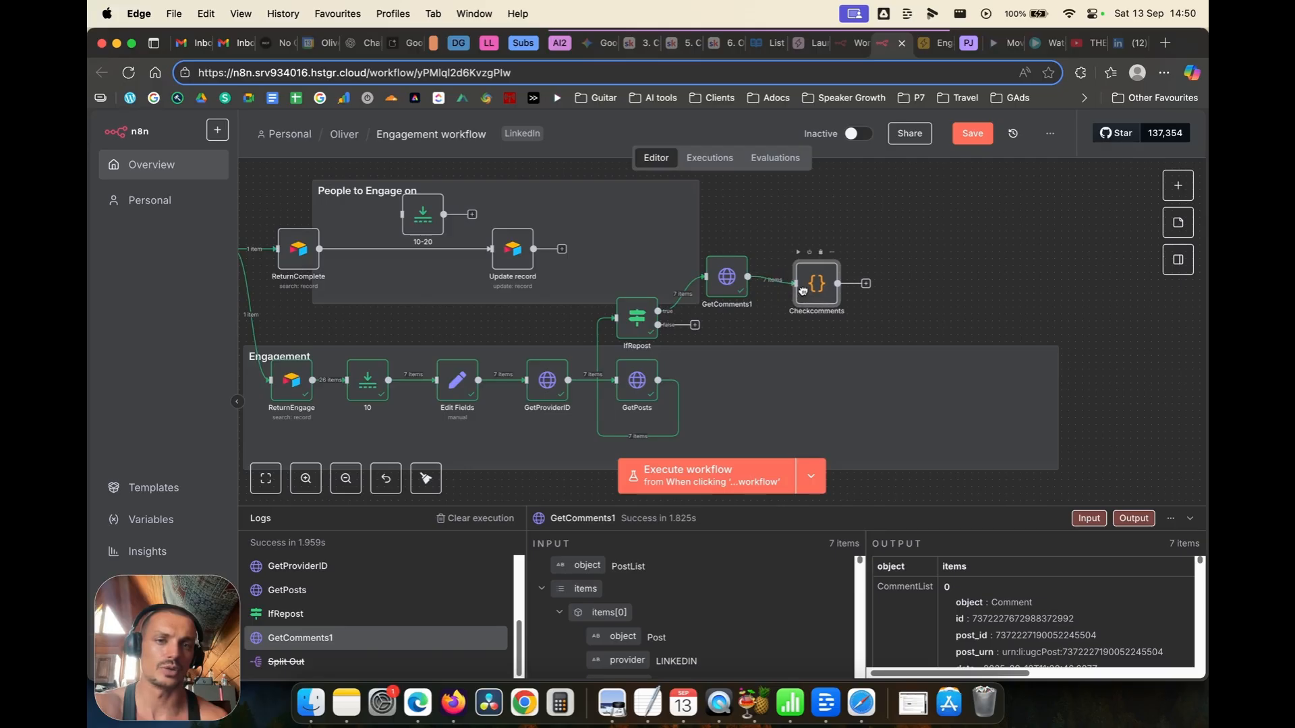
Step: Execute the Checkcomments node
{"action": "left_click", "coordinate": [792, 247]}
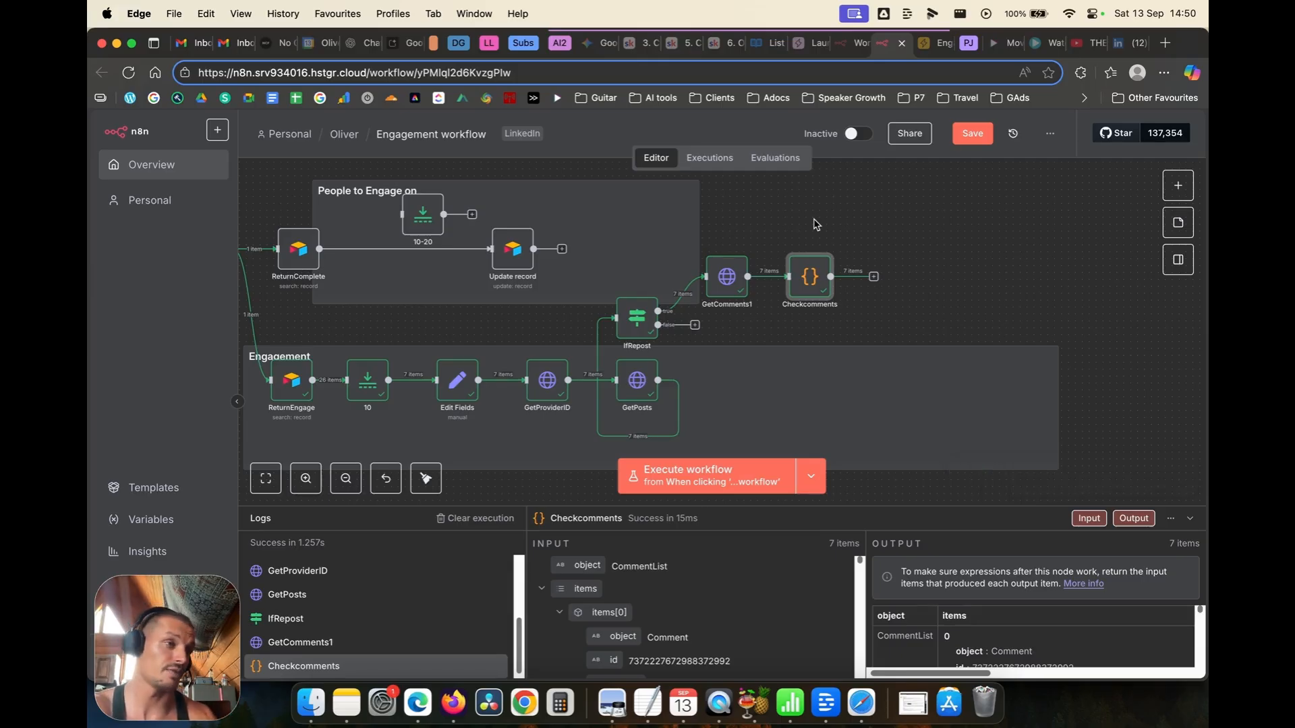
{"action": "double_click", "coordinate": [806, 271]}
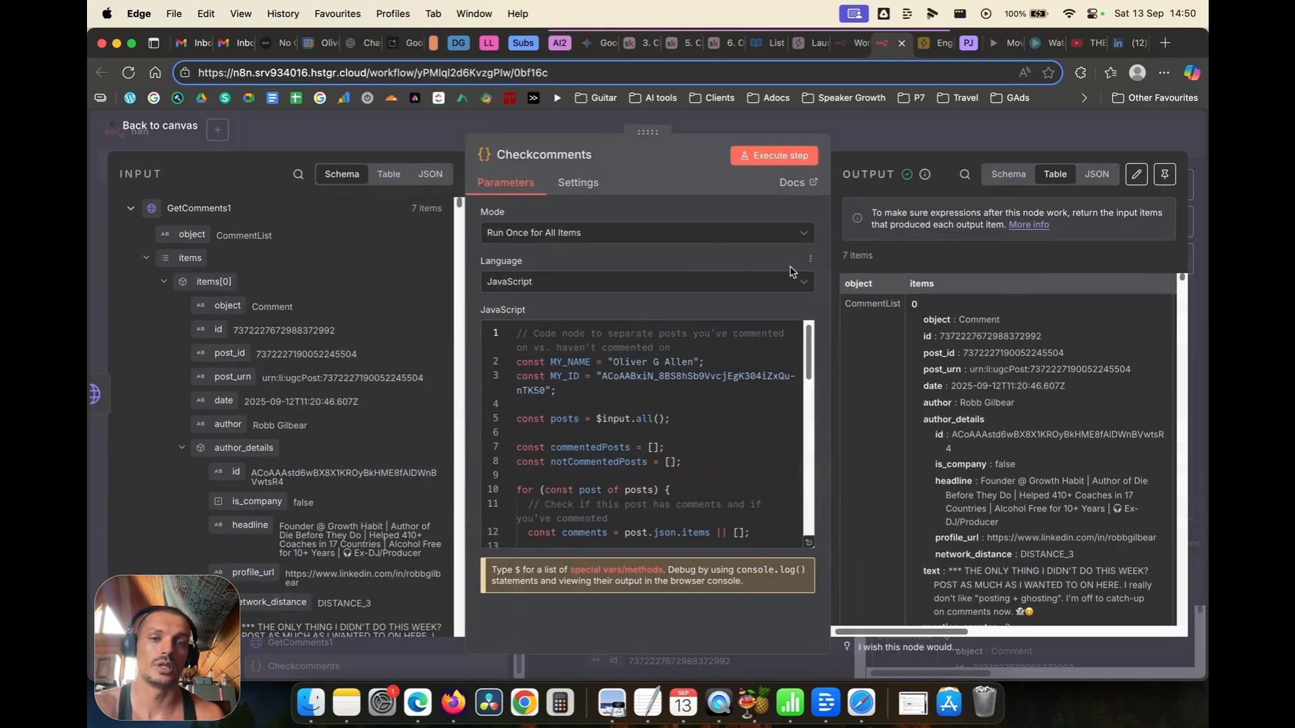
{"action": "left_click", "coordinate": [578, 179]}
{"action": "left_click", "coordinate": [165, 127]}
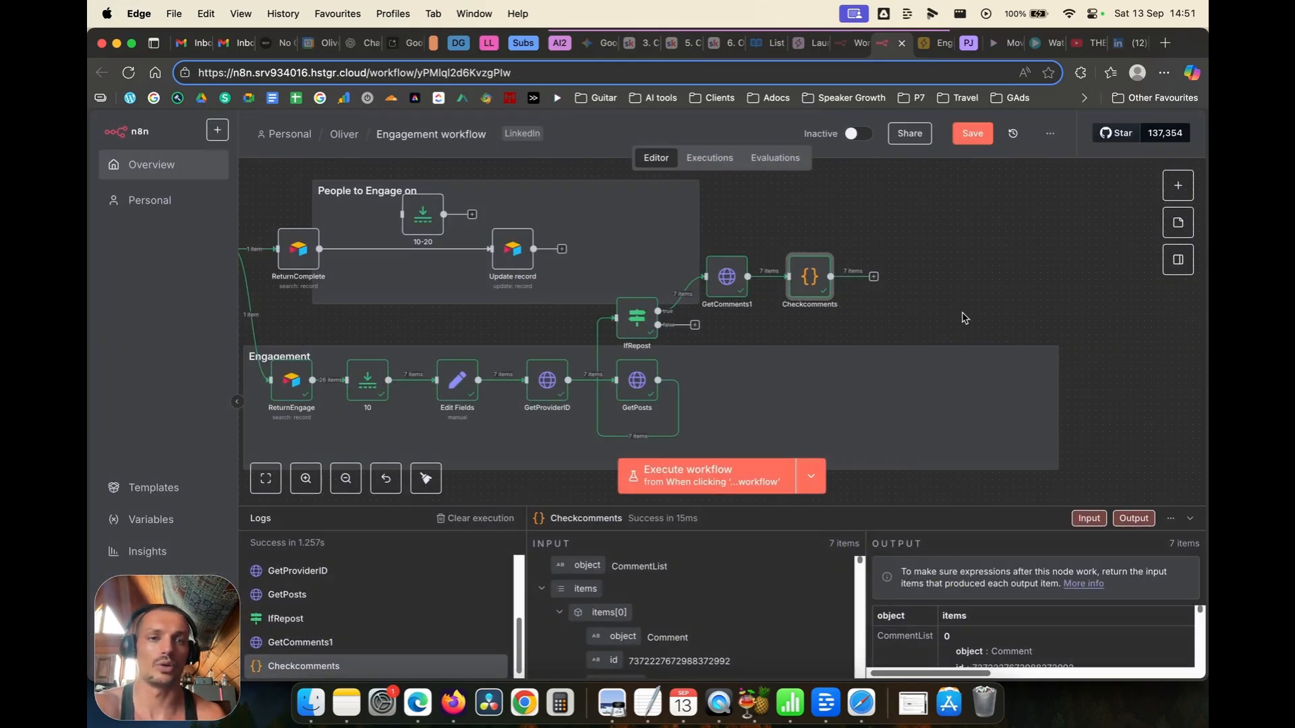
Step: Inspect Checkcomments' schema output: user_commented false and comment_status 'Not commented yet'
{"action": "double_click", "coordinate": [797, 284]}
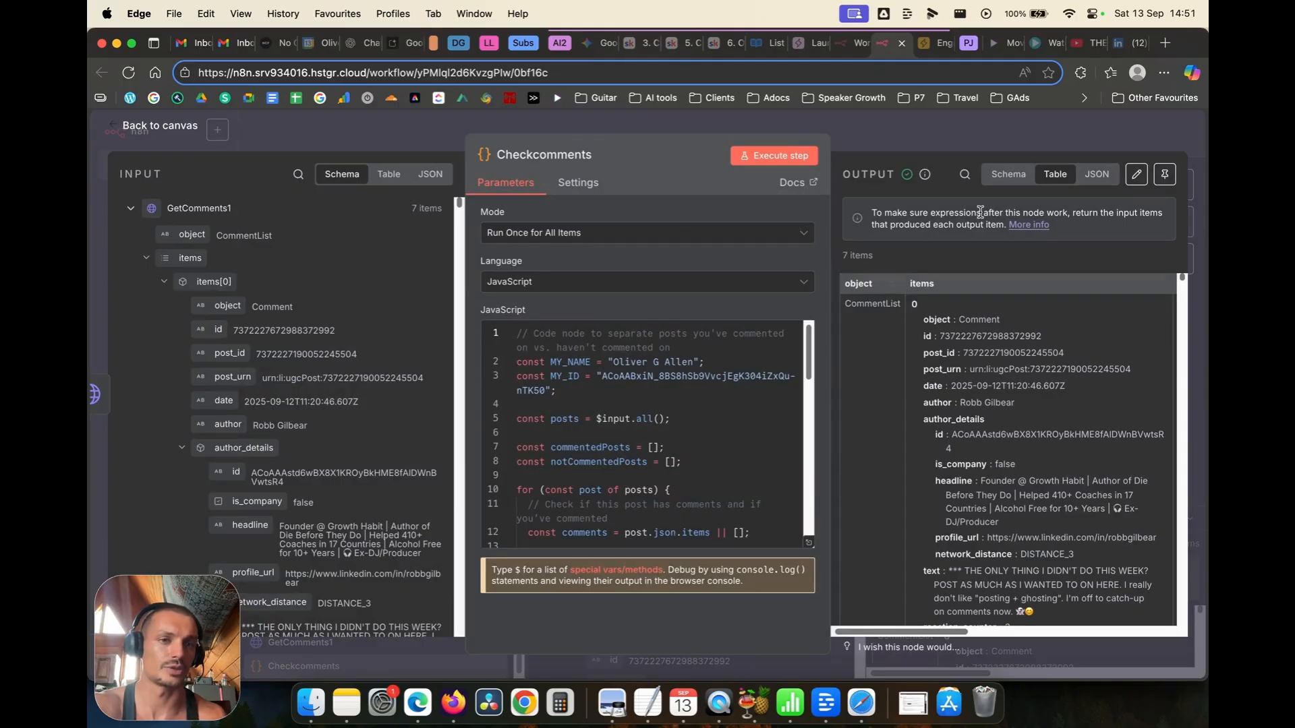
{"action": "left_click", "coordinate": [1007, 174]}
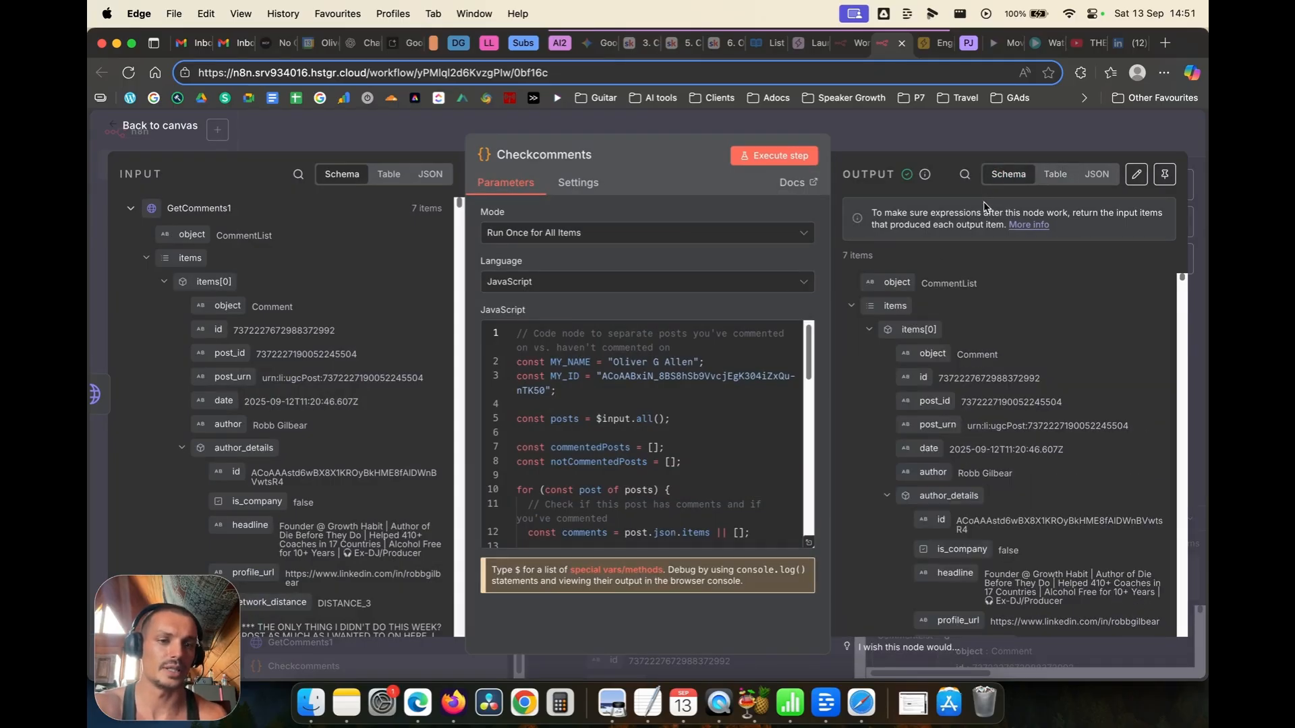
{"action": "left_click", "coordinate": [851, 307]}
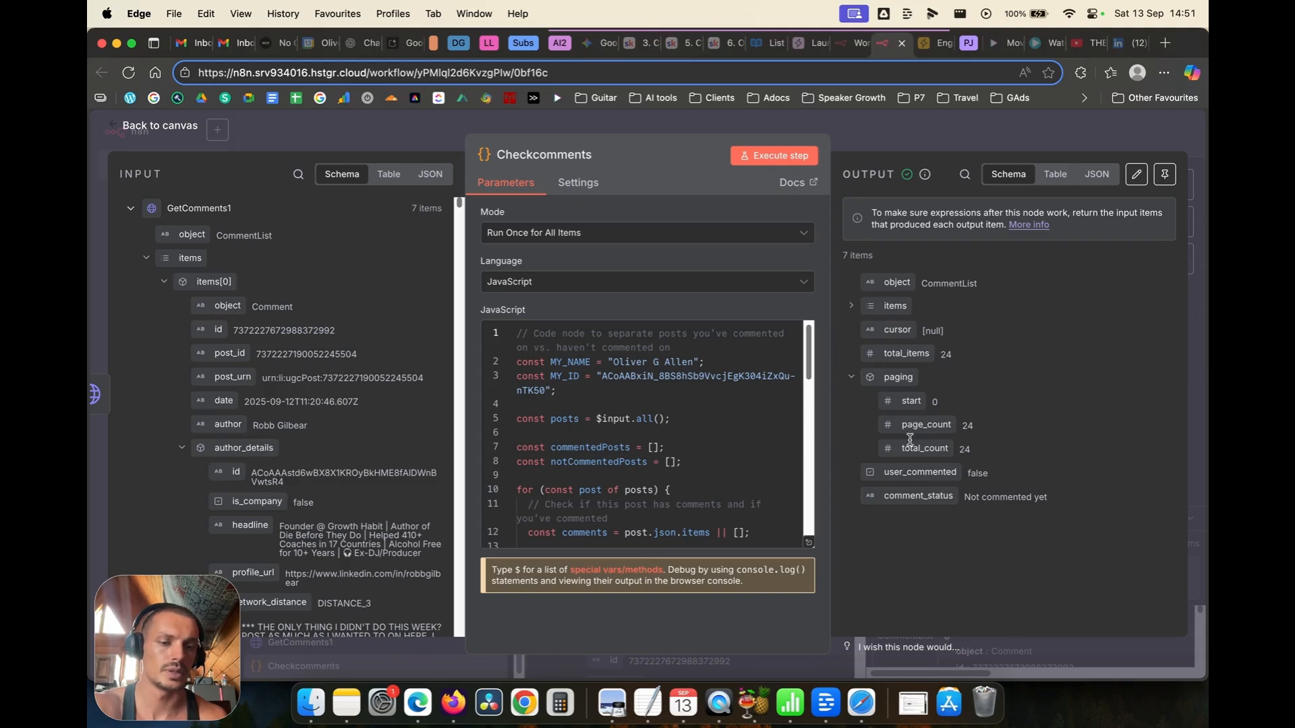
{"action": "double_click", "coordinate": [973, 473]}
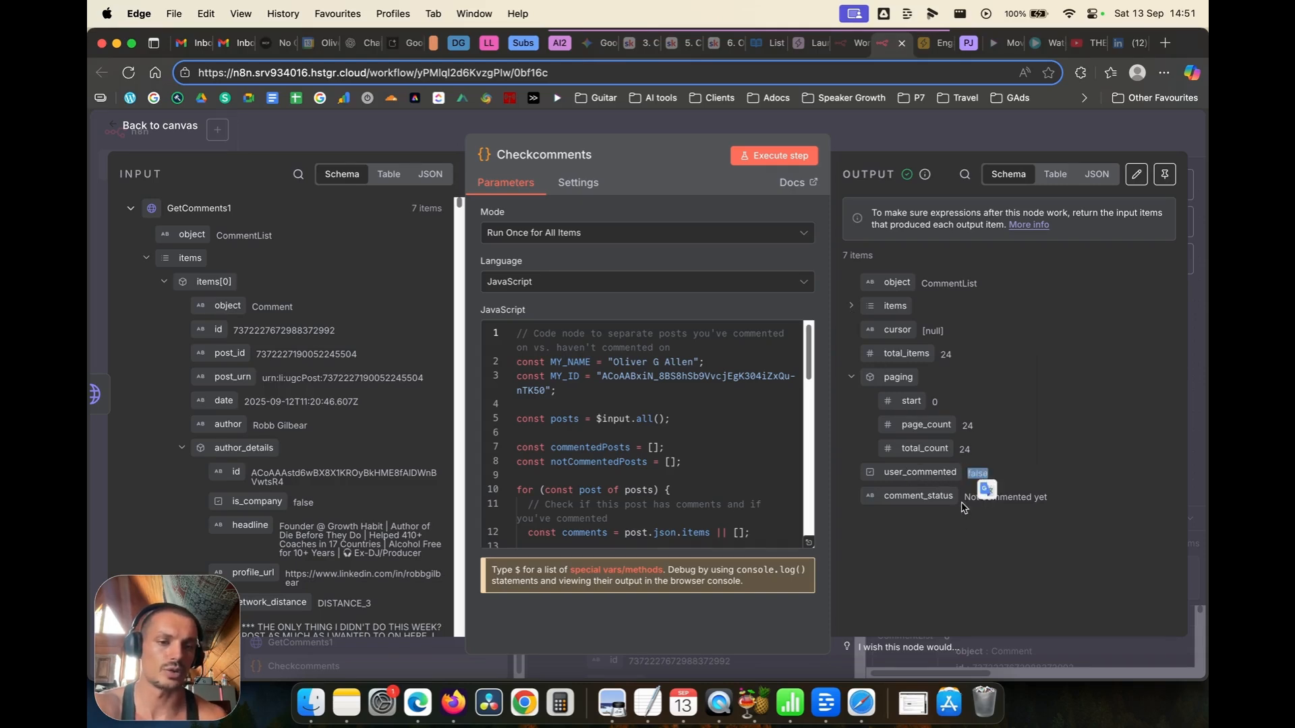
{"action": "left_click_drag", "start_coordinate": [964, 499], "coordinate": [1080, 497]}
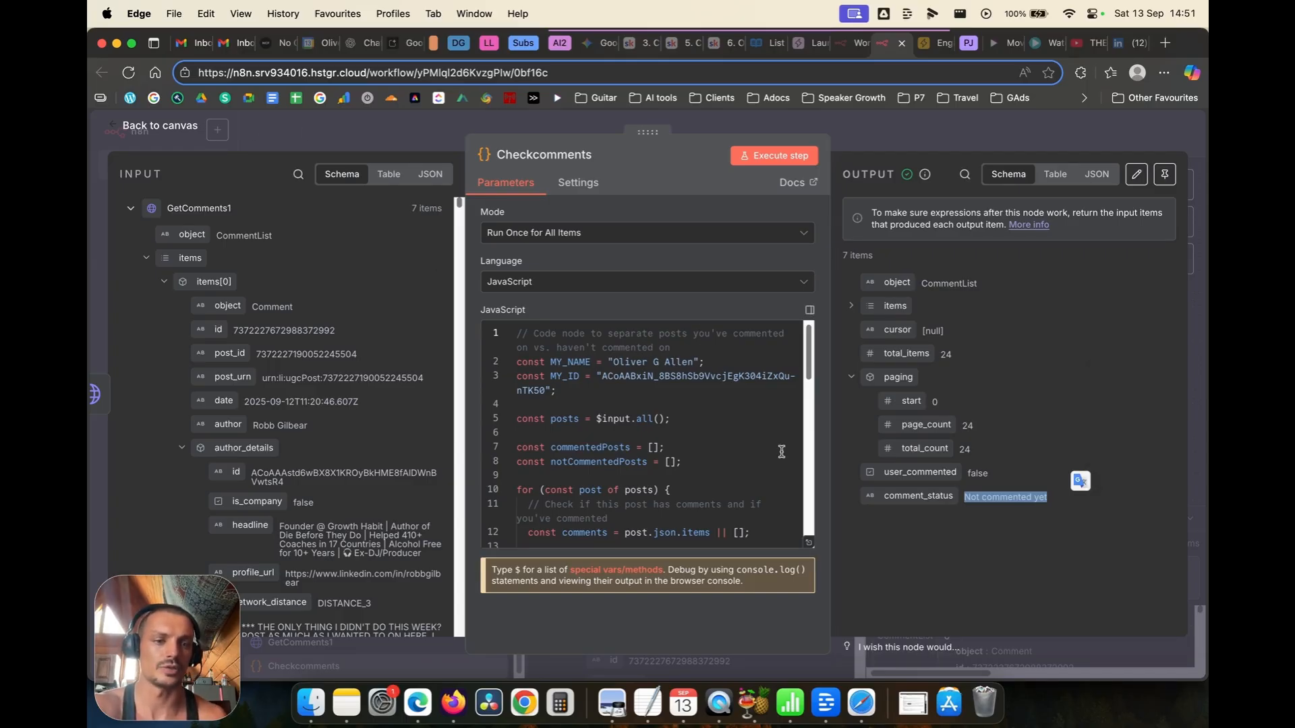
{"action": "left_click", "coordinate": [134, 214]}
{"action": "left_click", "coordinate": [136, 217]}
{"action": "scroll", "coordinate": [227, 314], "scroll_direction": "down", "scroll_amount": 5}
{"action": "scroll", "coordinate": [228, 314], "scroll_direction": "down", "scroll_amount": 10}
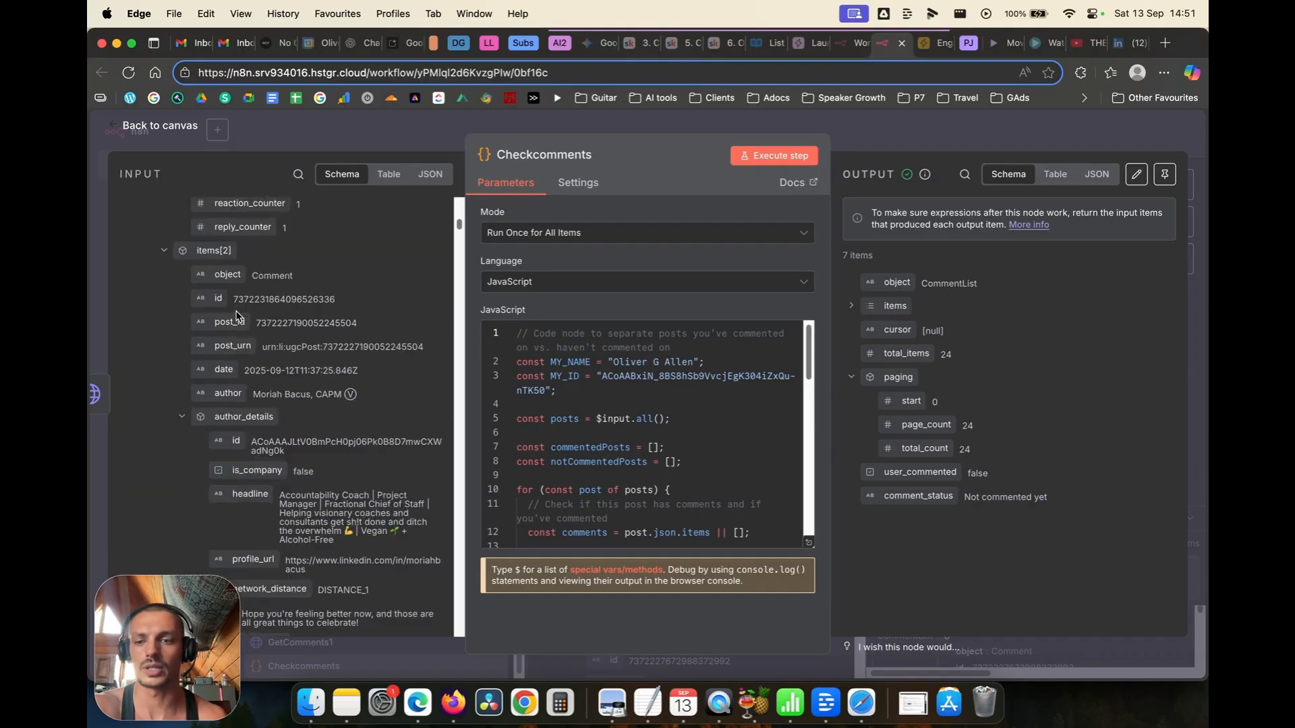
{"action": "scroll", "coordinate": [290, 328], "scroll_direction": "down", "scroll_amount": 15}
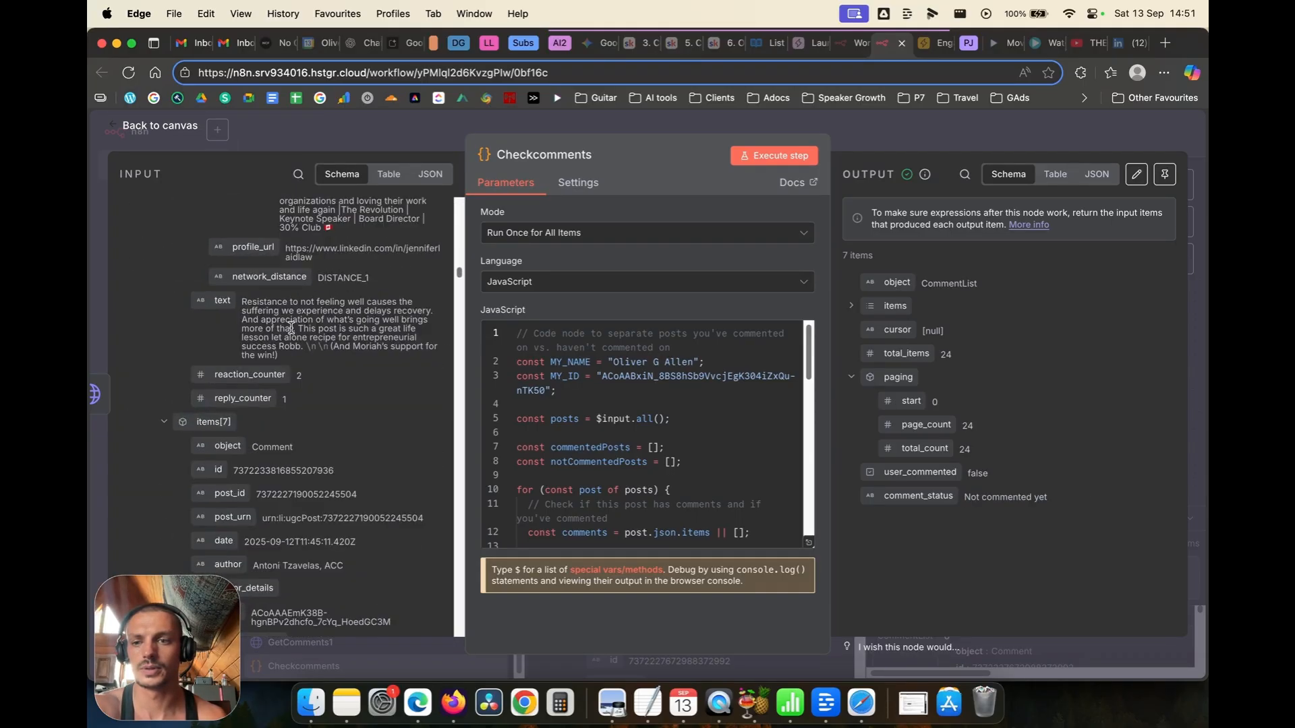
{"action": "scroll", "coordinate": [291, 327], "scroll_direction": "down", "scroll_amount": 15}
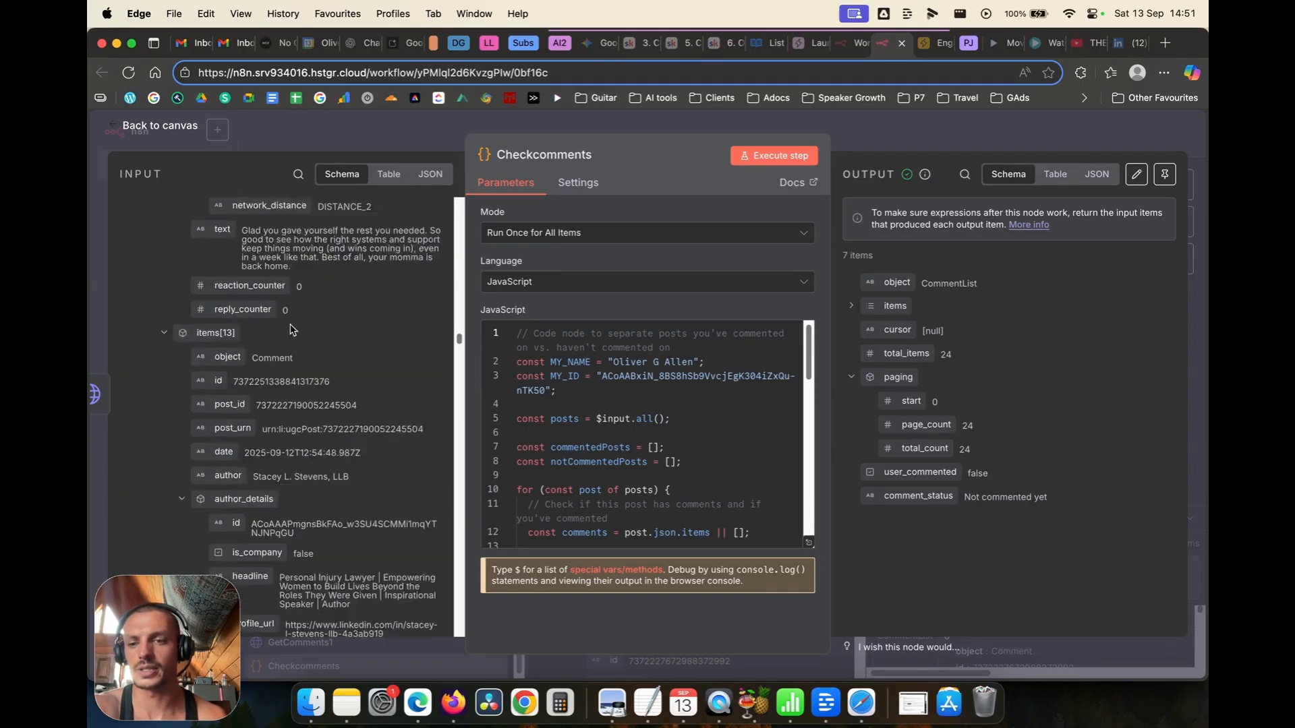
{"action": "scroll", "coordinate": [290, 329], "scroll_direction": "down", "scroll_amount": 3}
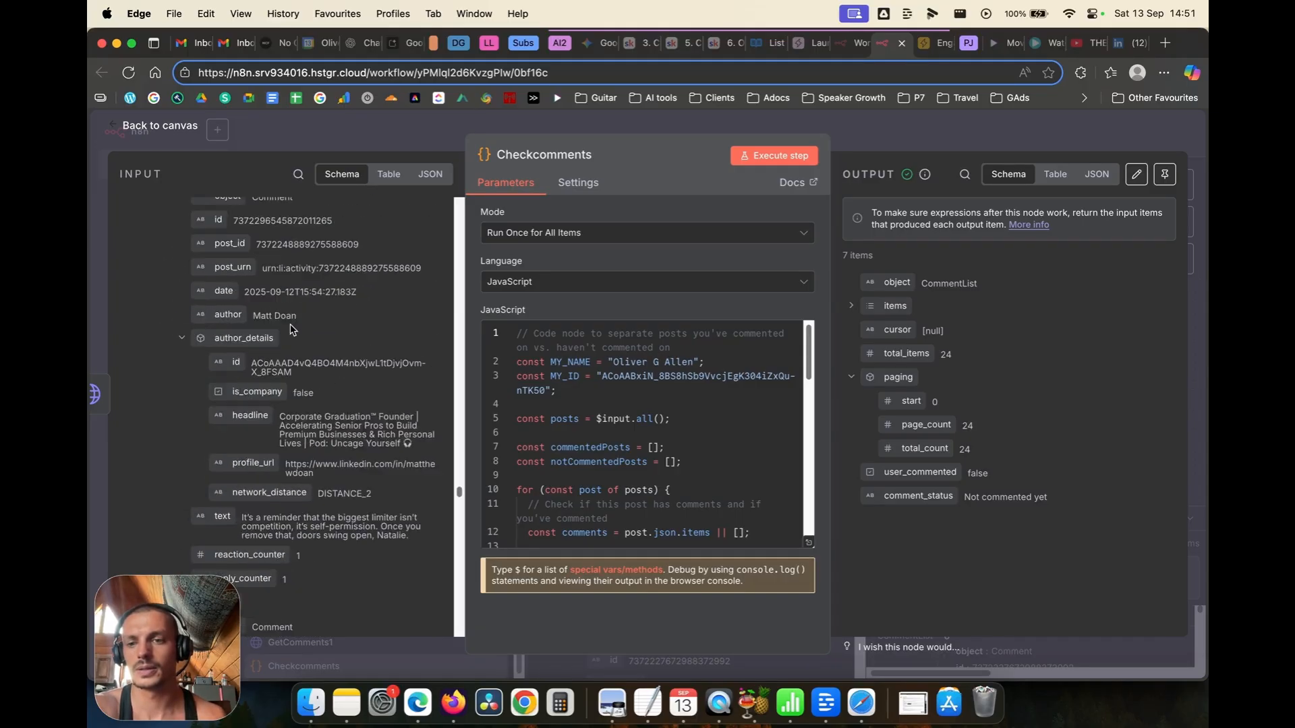
{"action": "key", "text": "Escape"}
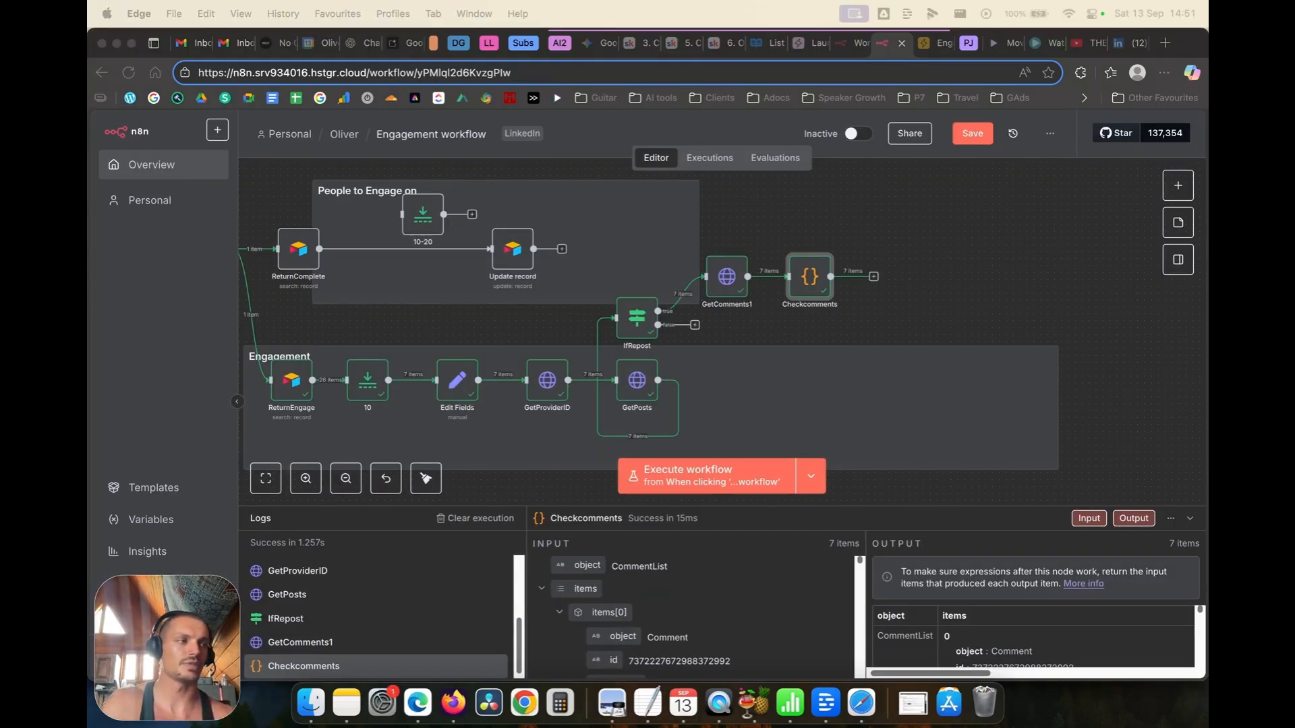
Step: Add an If node after the Checkcomments node
{"action": "left_click", "coordinate": [874, 276]}
{"action": "type", "text": "if"}
{"action": "left_click", "coordinate": [982, 276]}
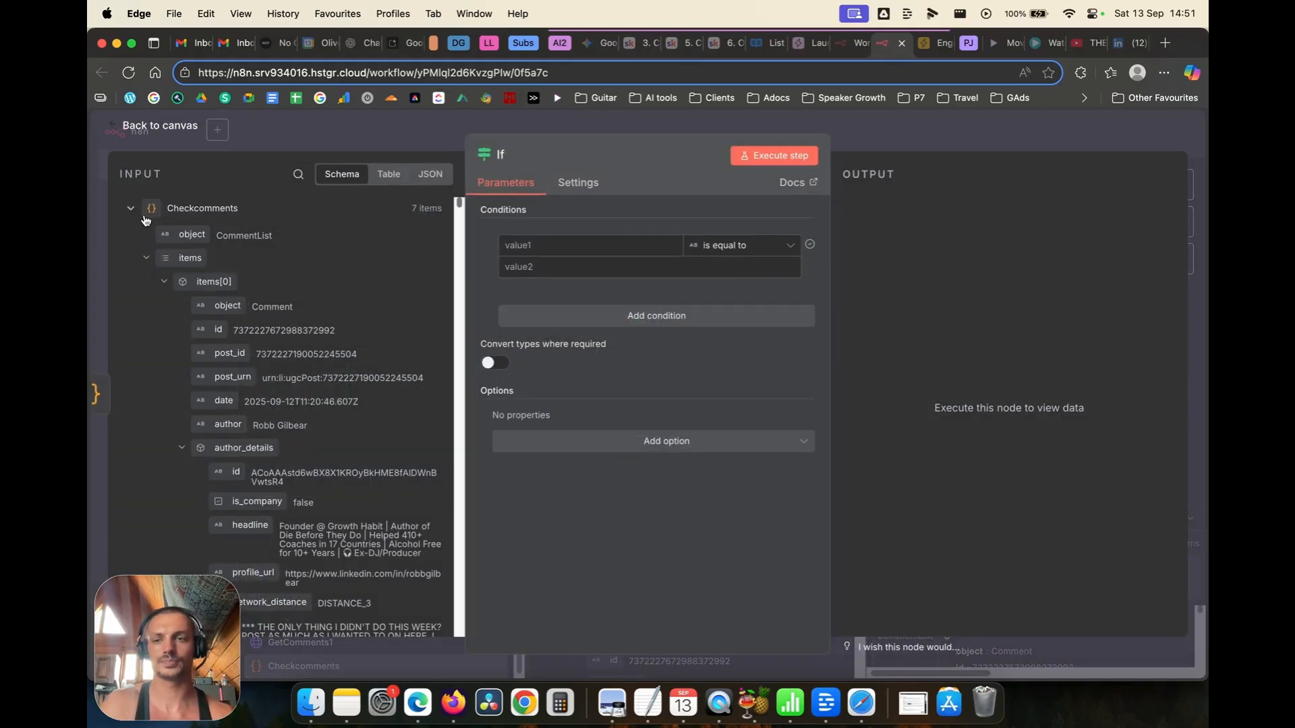
{"action": "scroll", "coordinate": [226, 297], "scroll_direction": "down", "scroll_amount": 10}
{"action": "scroll", "coordinate": [261, 306], "scroll_direction": "up", "scroll_amount": 12}
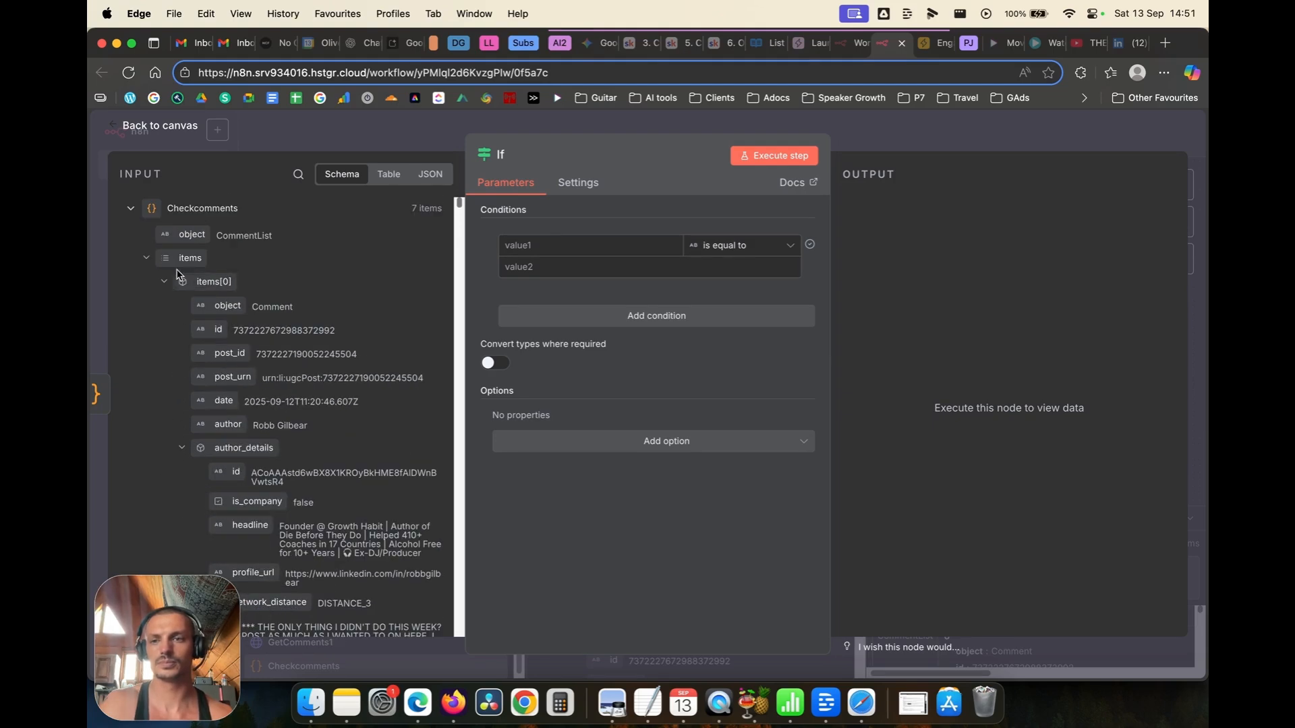
{"action": "left_click", "coordinate": [146, 261]}
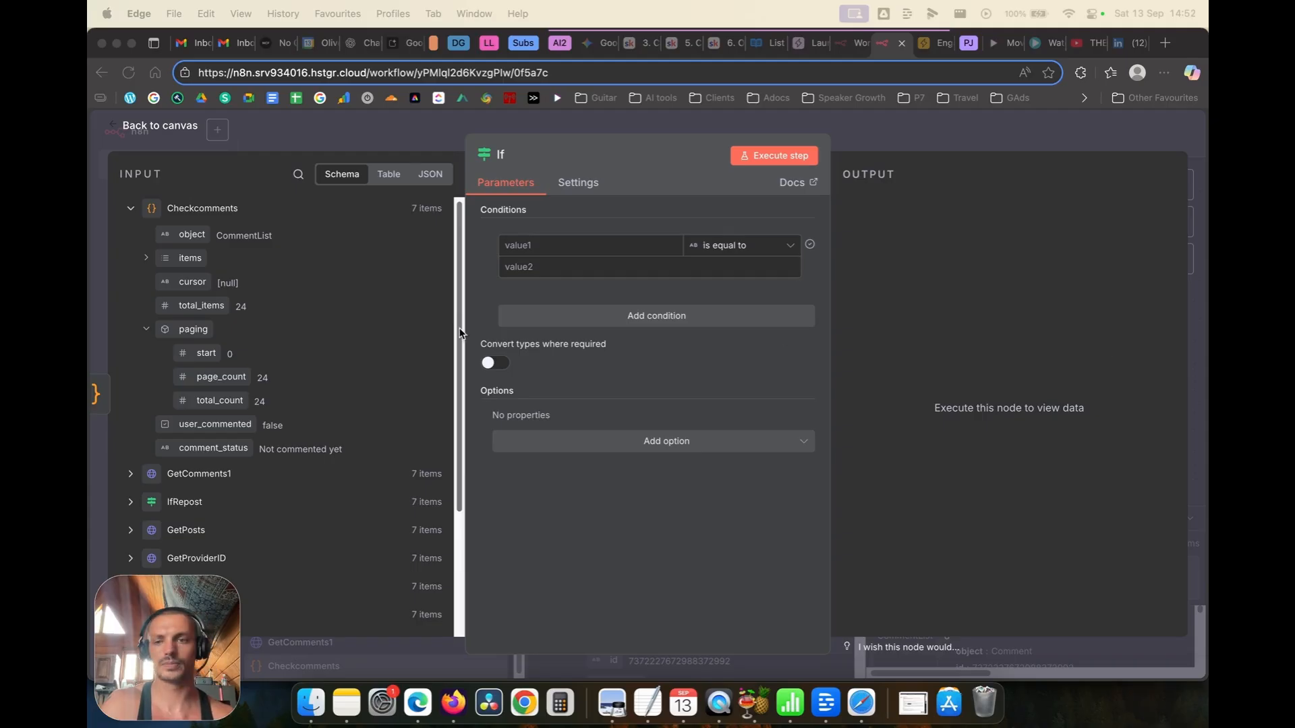
Step: Set the If condition to user_commented is true and run it, sending all 7 items to false
{"action": "left_click_drag", "start_coordinate": [198, 427], "coordinate": [554, 264]}
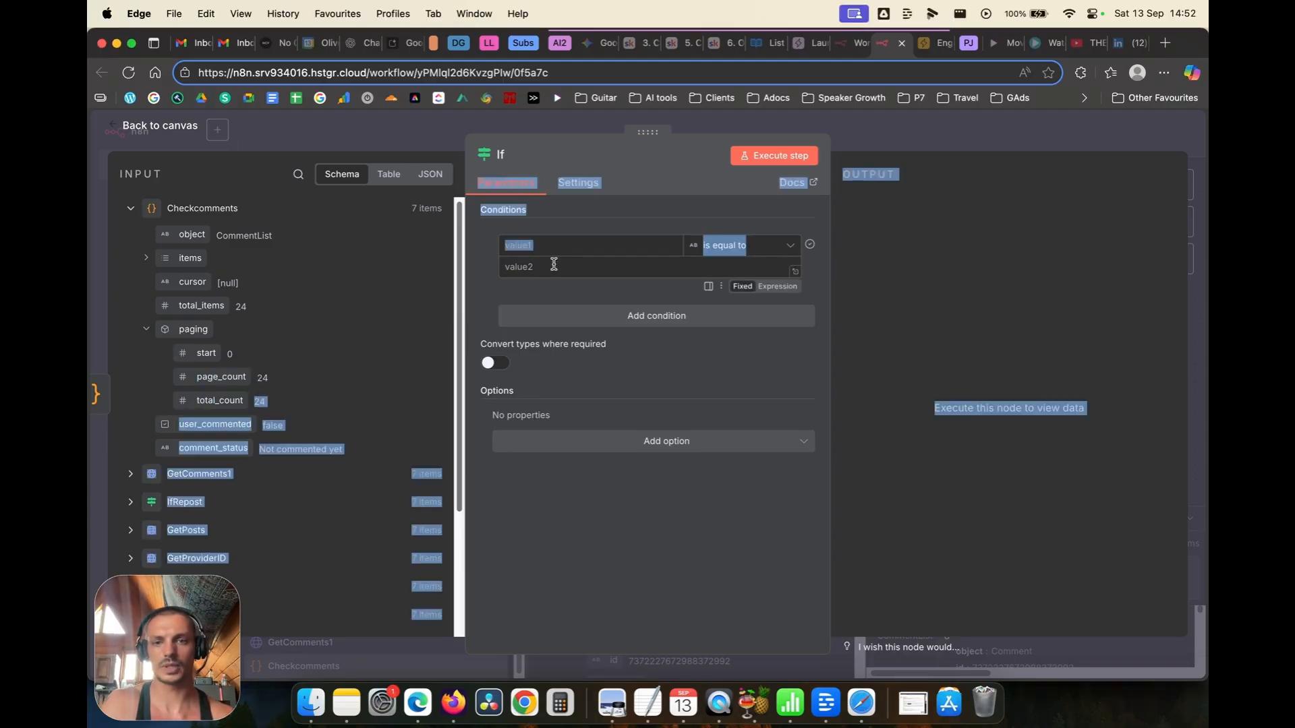
{"action": "left_click_drag", "start_coordinate": [193, 425], "coordinate": [540, 245]}
{"action": "left_click", "coordinate": [483, 272]}
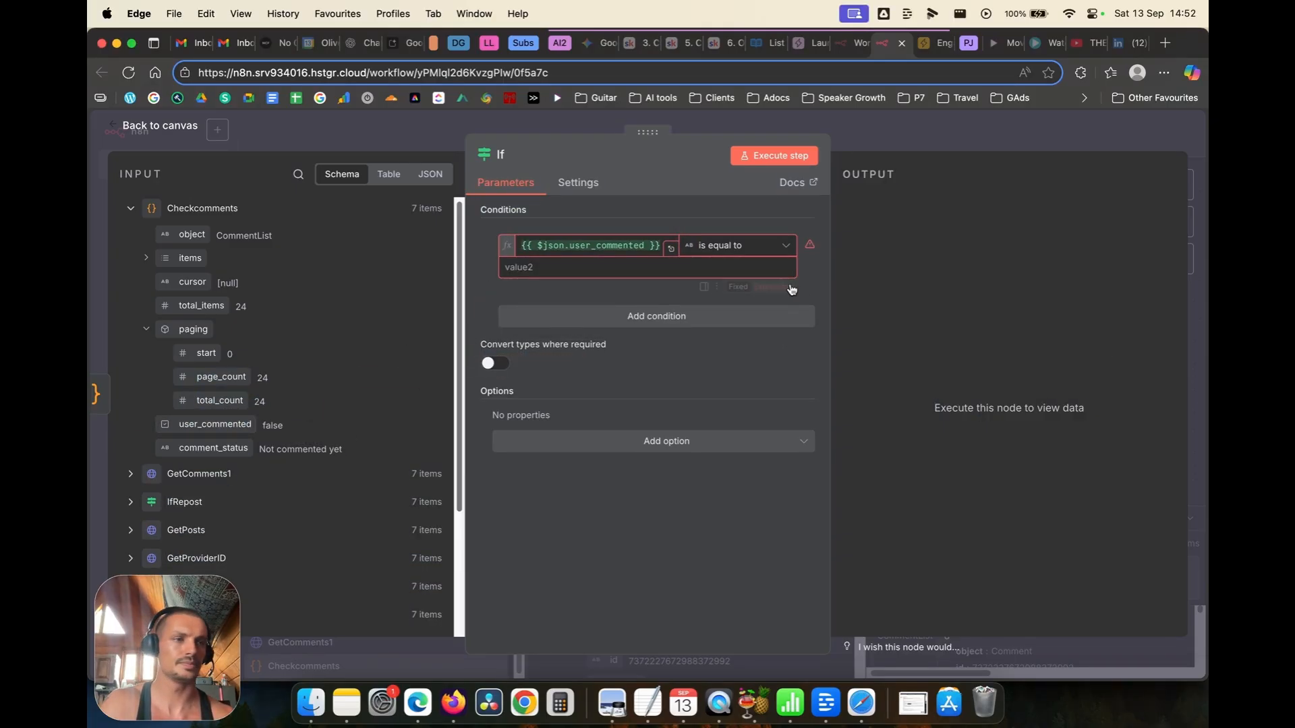
{"action": "left_click", "coordinate": [763, 251]}
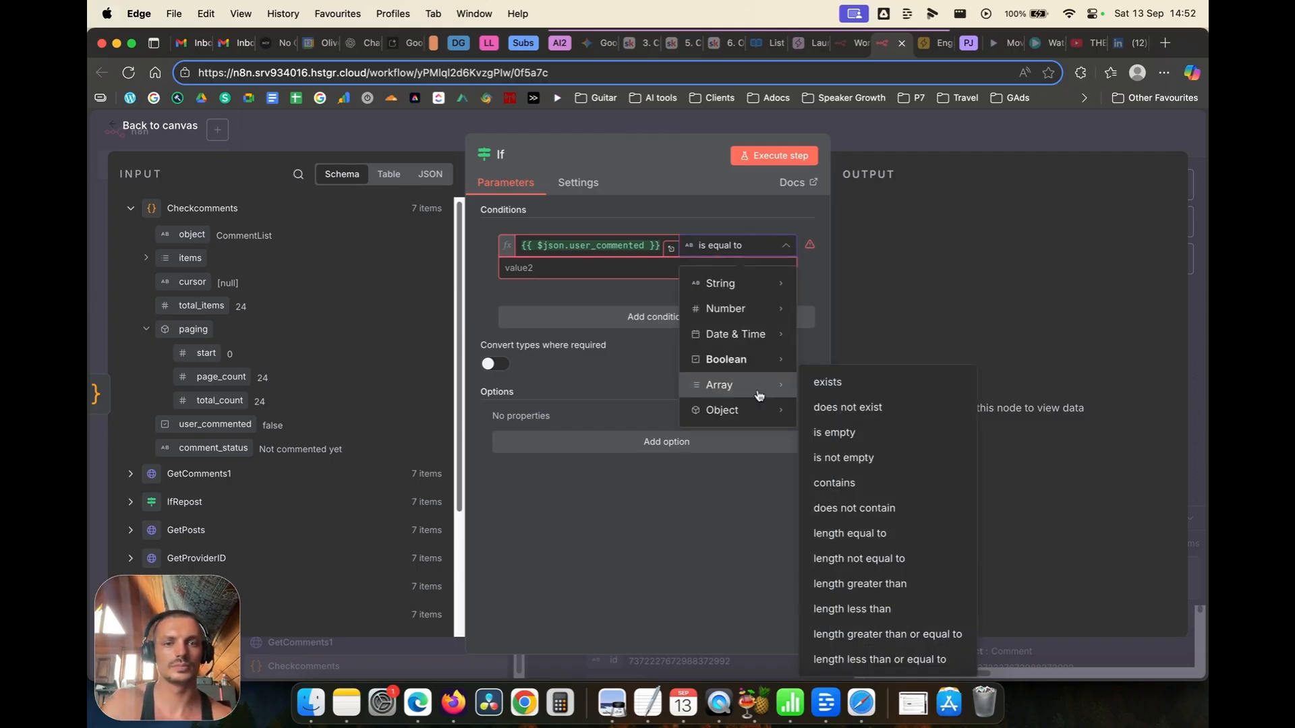
{"action": "mouse_move", "coordinate": [756, 361]}
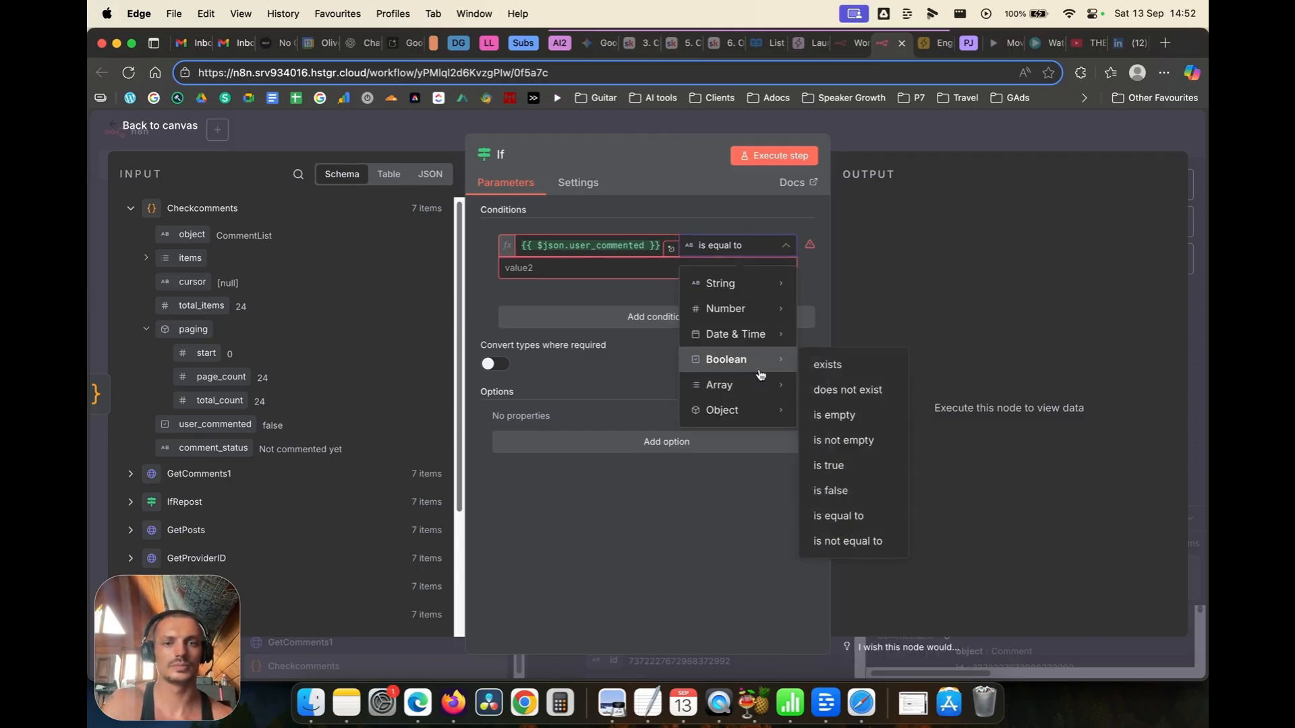
{"action": "left_click", "coordinate": [828, 466]}
{"action": "left_click", "coordinate": [764, 159]}
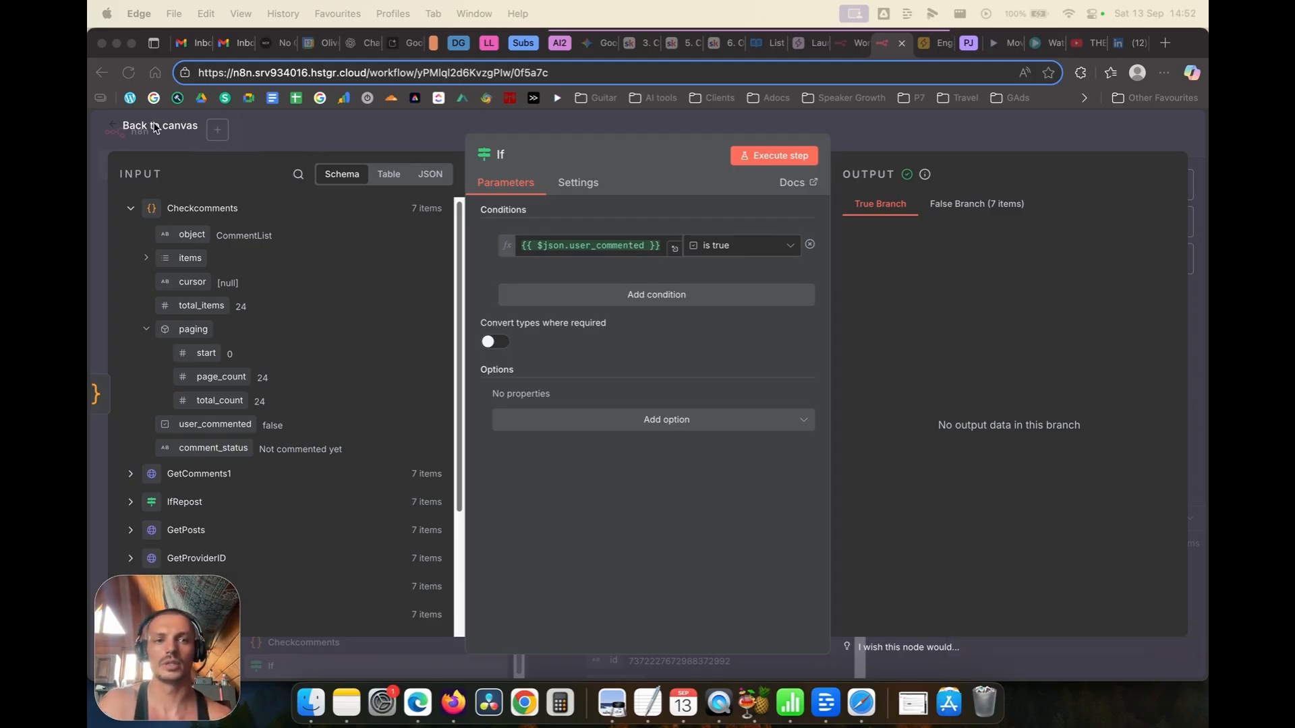
{"action": "left_click", "coordinate": [975, 206]}
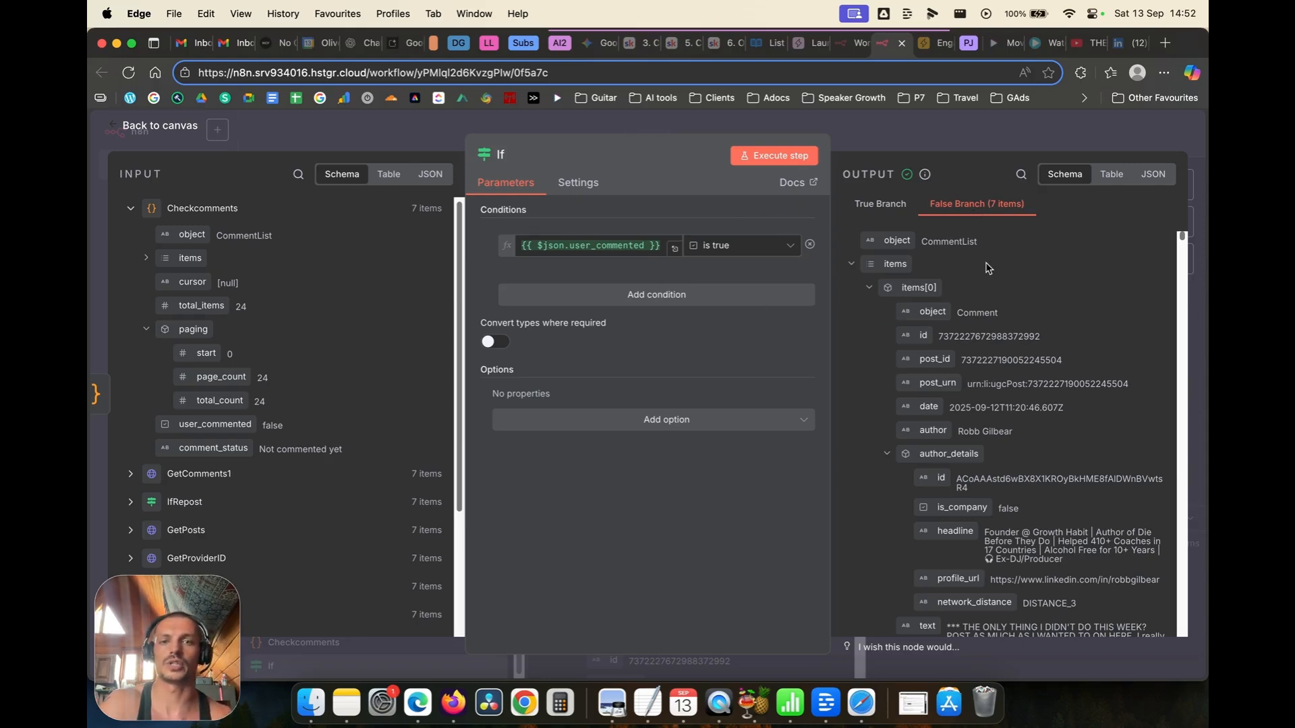
{"action": "left_click", "coordinate": [124, 130]}
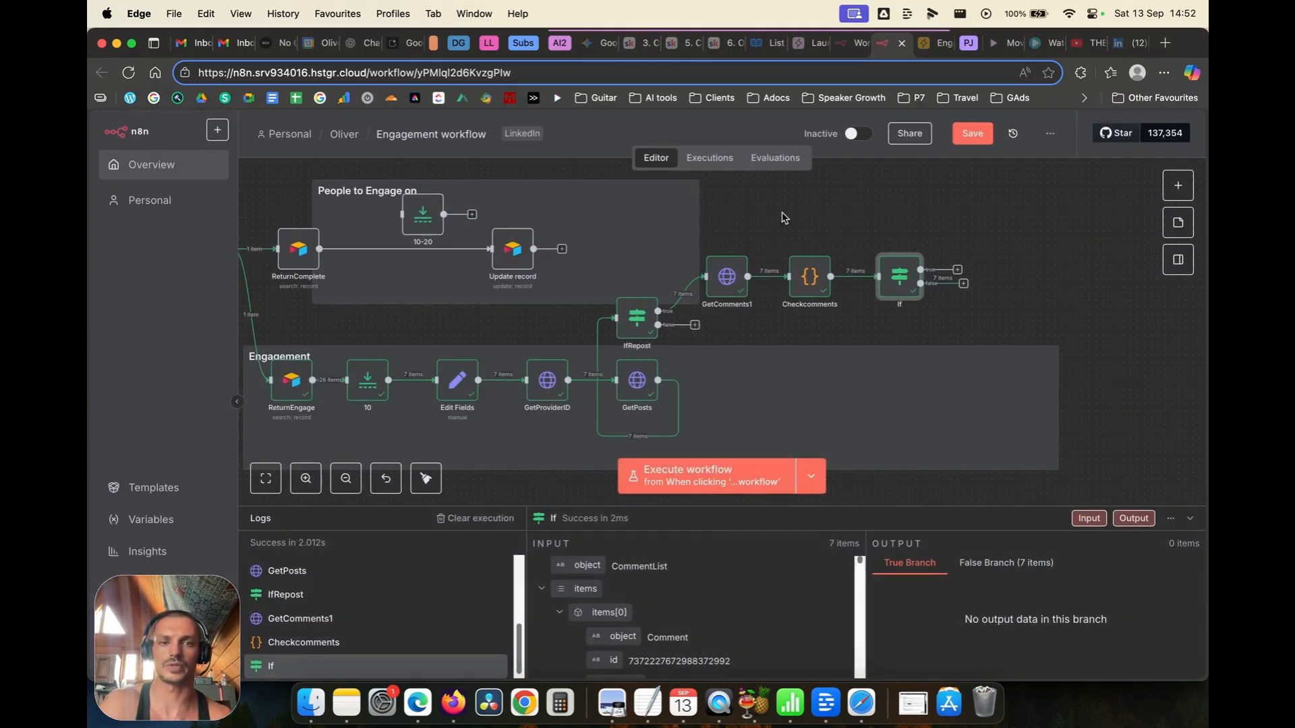
Step: Change IfRepost to test is_repost is true and rerun it, sending all 7 items to true
{"action": "double_click", "coordinate": [637, 315]}
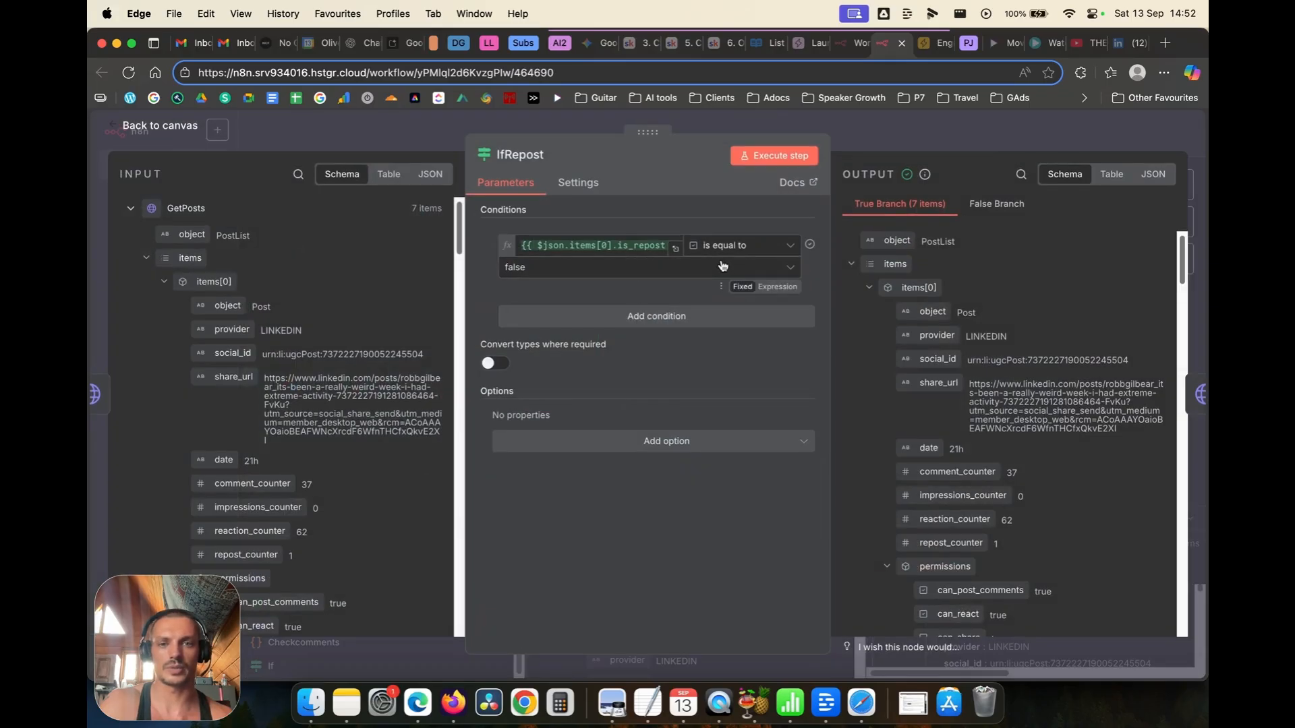
{"action": "left_click", "coordinate": [739, 245]}
{"action": "mouse_move", "coordinate": [744, 413]}
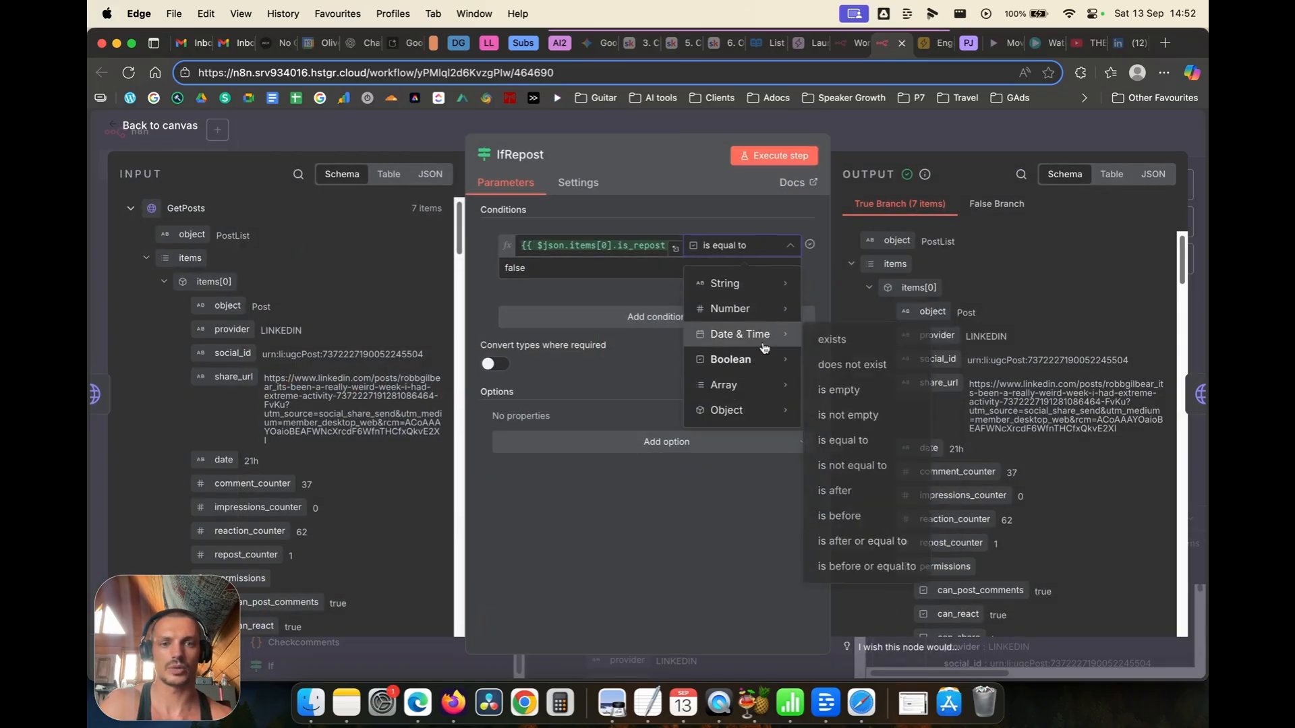
{"action": "mouse_move", "coordinate": [760, 357]}
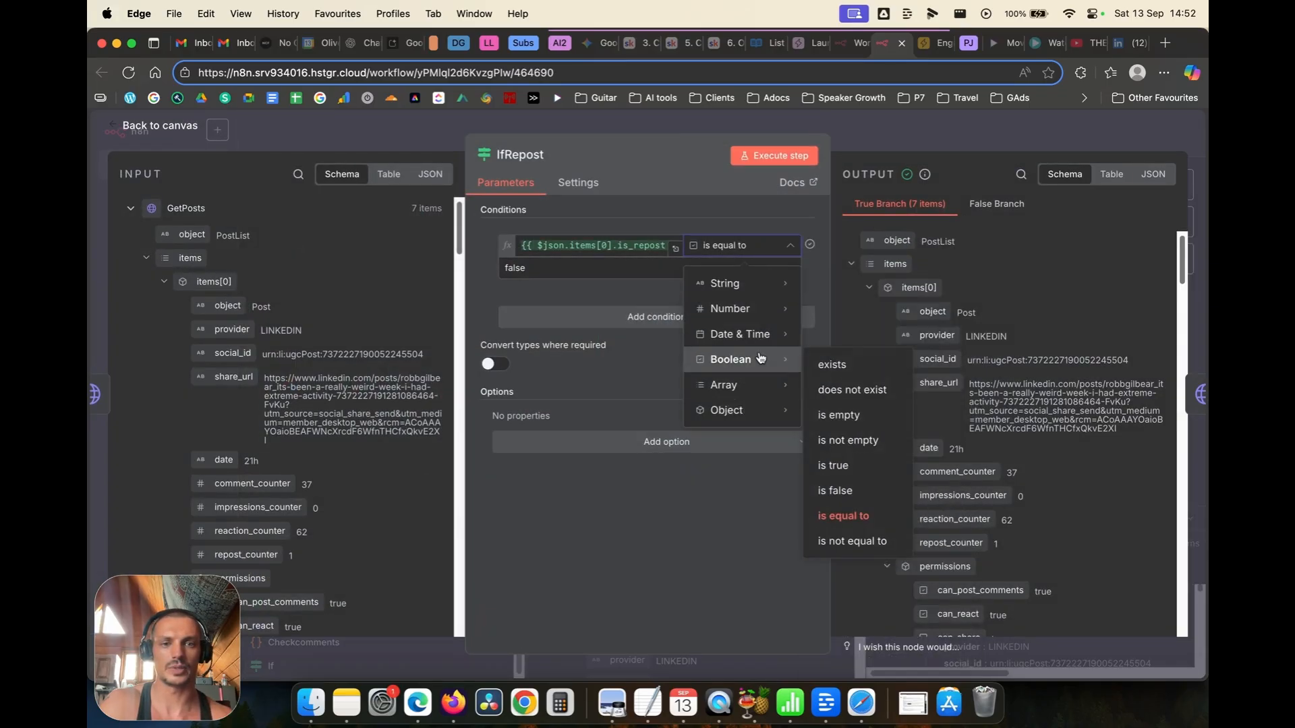
{"action": "left_click", "coordinate": [858, 465]}
{"action": "left_click", "coordinate": [772, 158]}
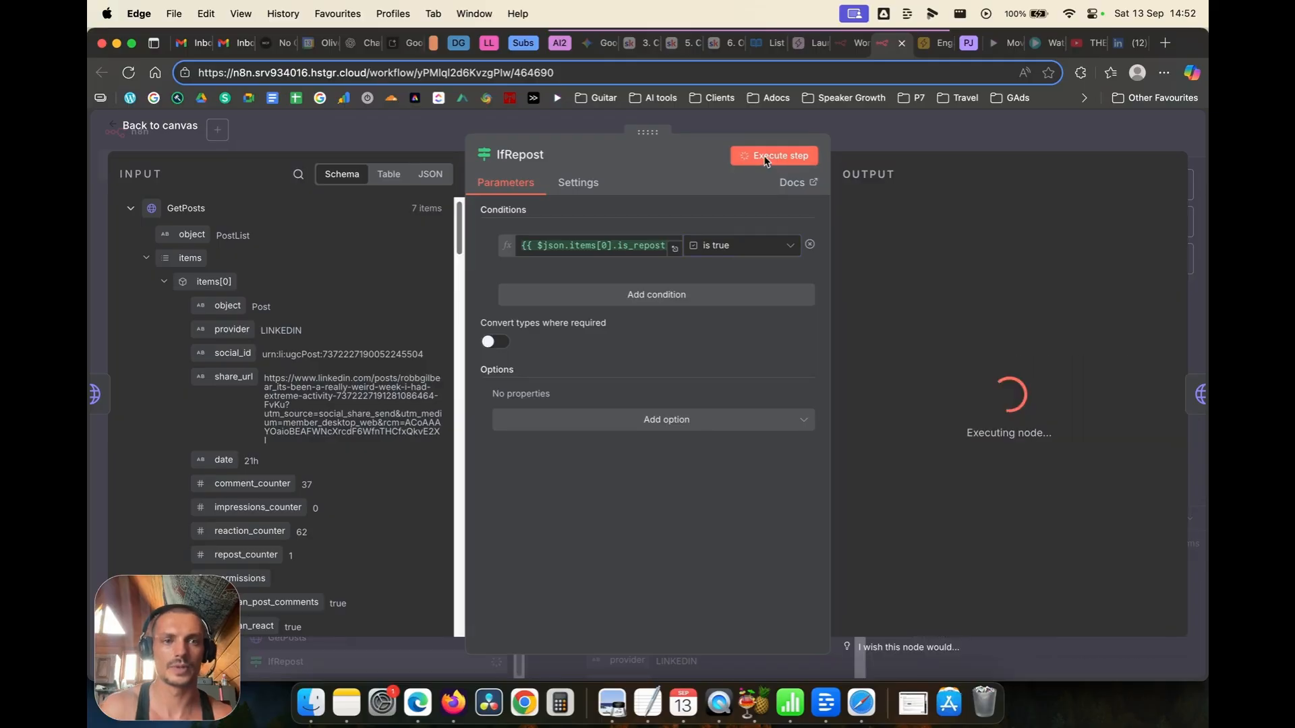
{"action": "left_click", "coordinate": [233, 137]}
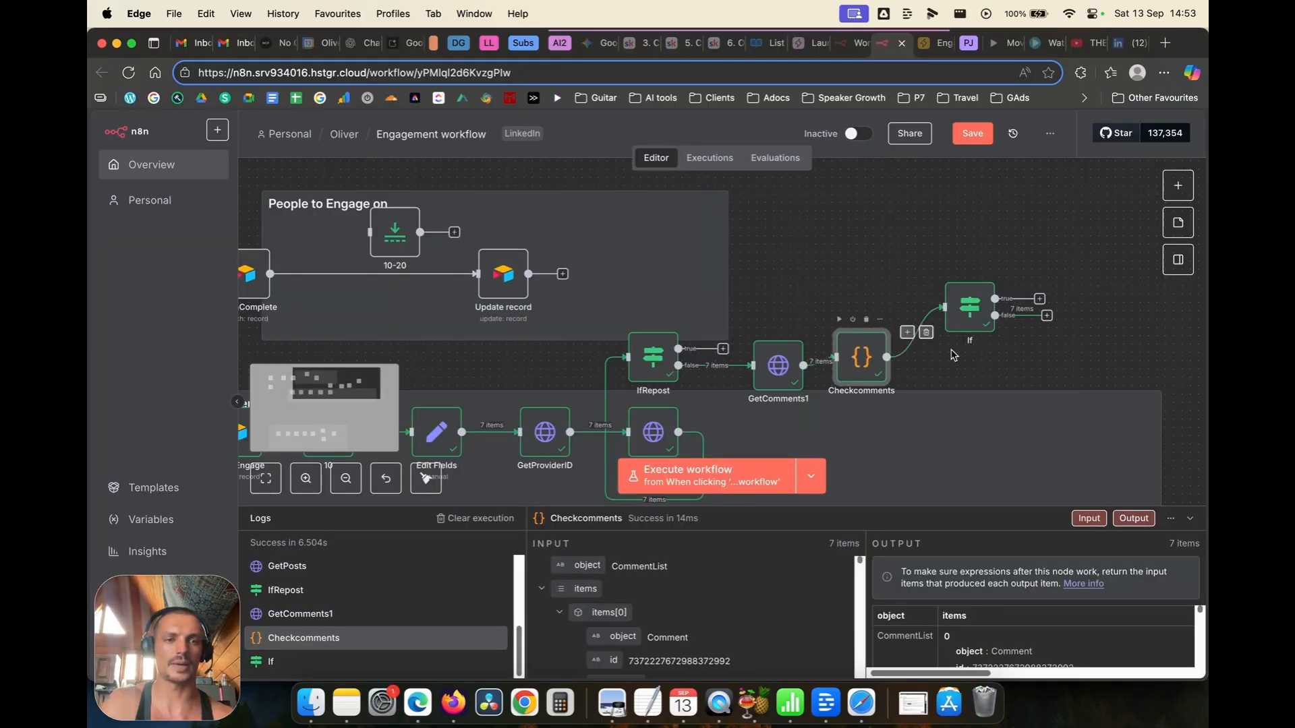
Step: Move the If node down so it sits level with Checkcomments
{"action": "left_click", "coordinate": [967, 307]}
{"action": "left_click_drag", "start_coordinate": [968, 307], "coordinate": [965, 353]}
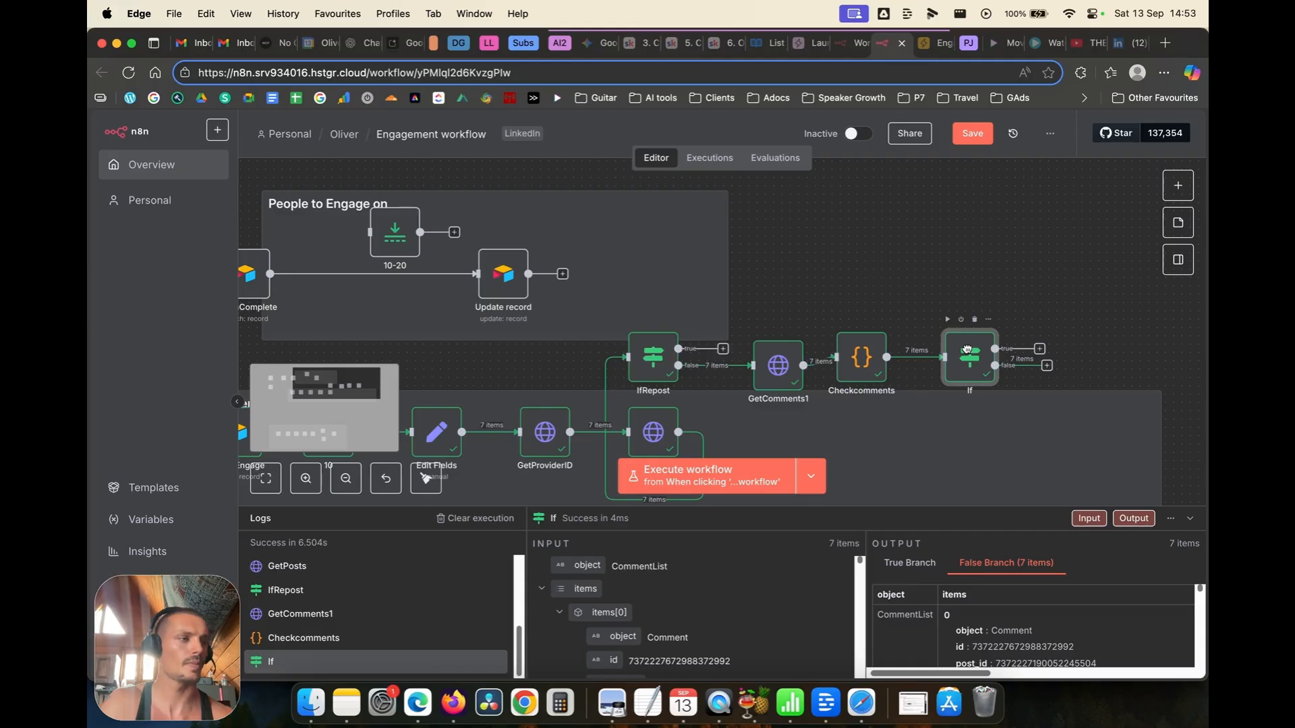
{"action": "left_click", "coordinate": [886, 255]}
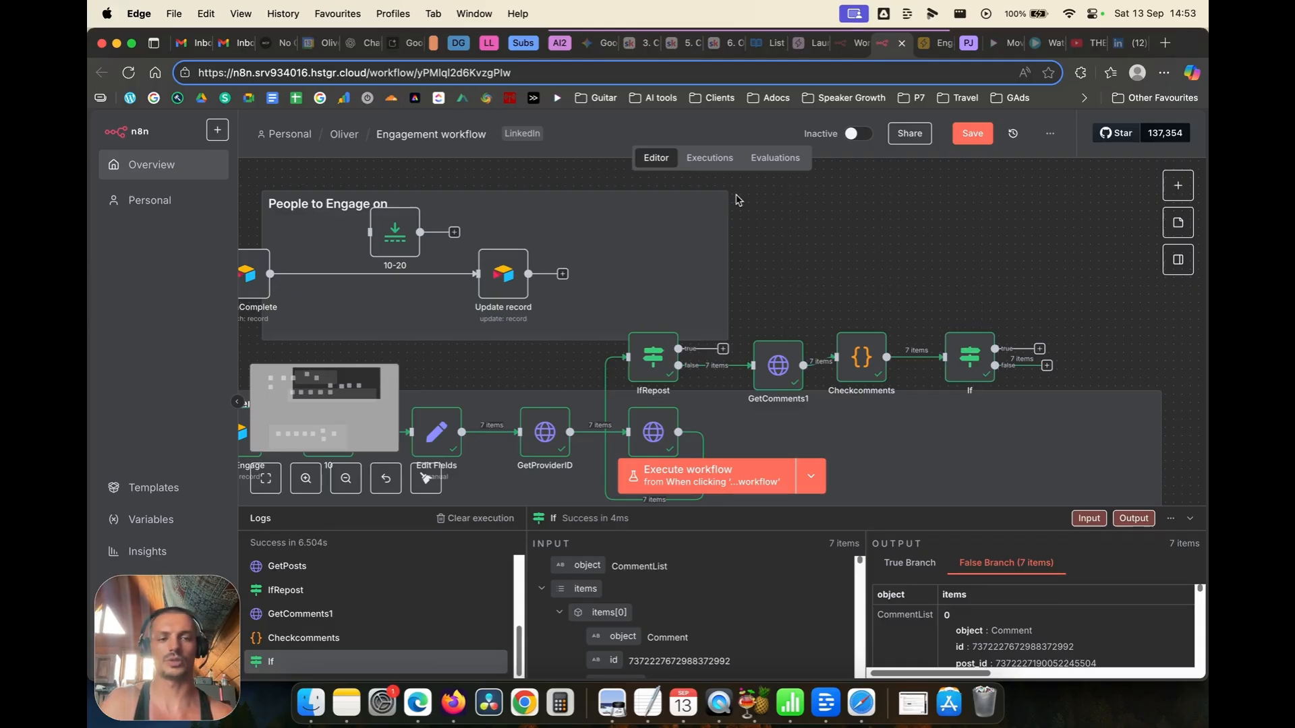
Step: Add an Airtable 'Create or update a record' node
{"action": "left_click", "coordinate": [1173, 187]}
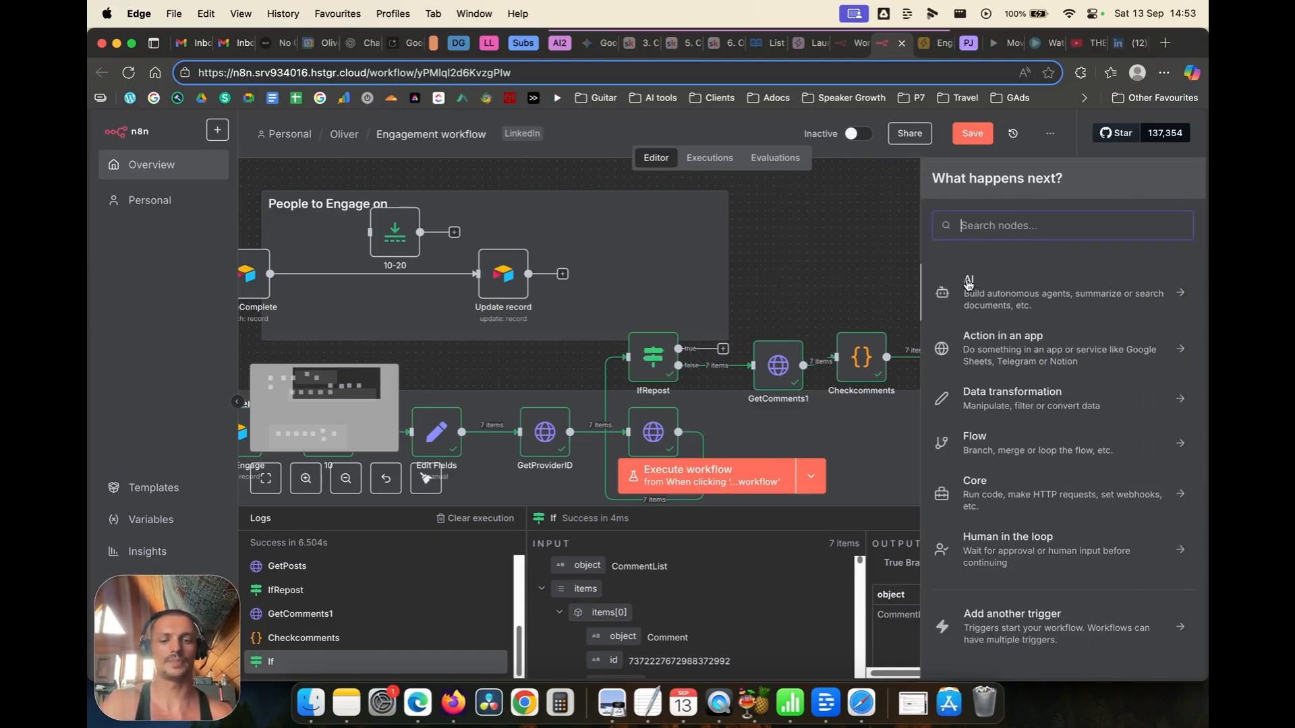
{"action": "type", "text": "air"}
{"action": "left_click", "coordinate": [982, 375]}
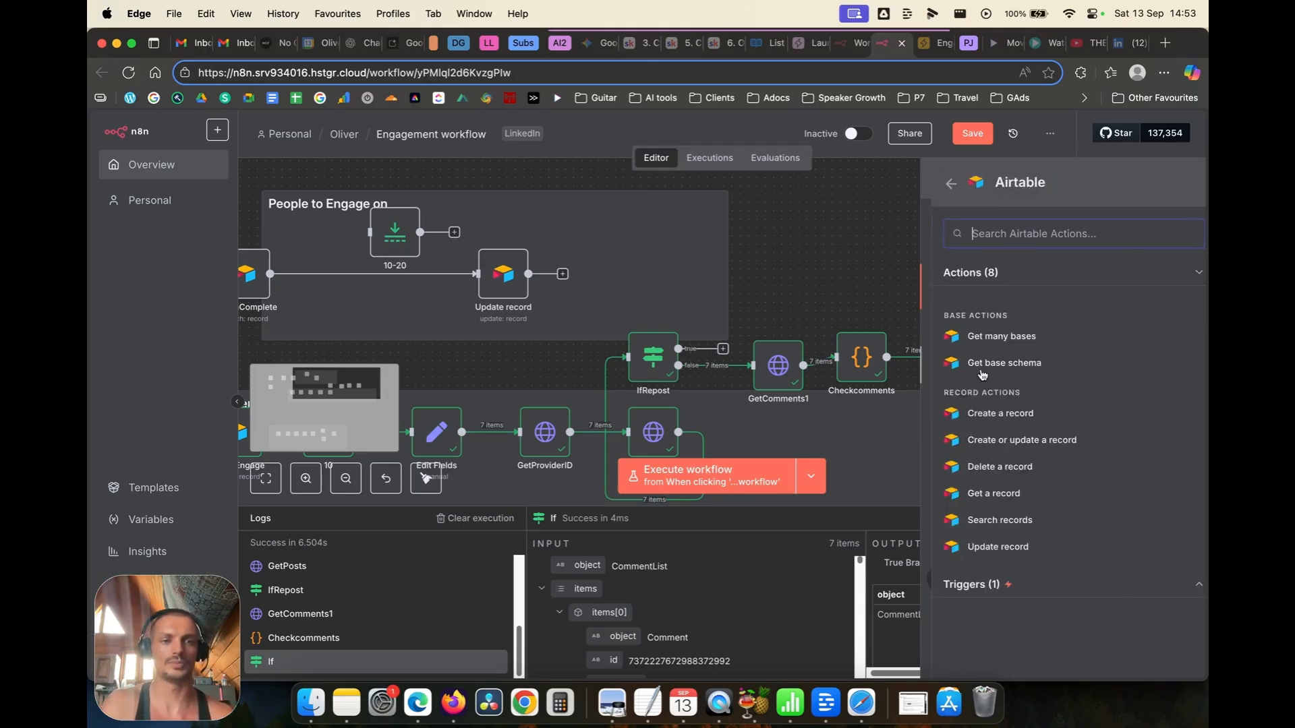
{"action": "left_click", "coordinate": [978, 442]}
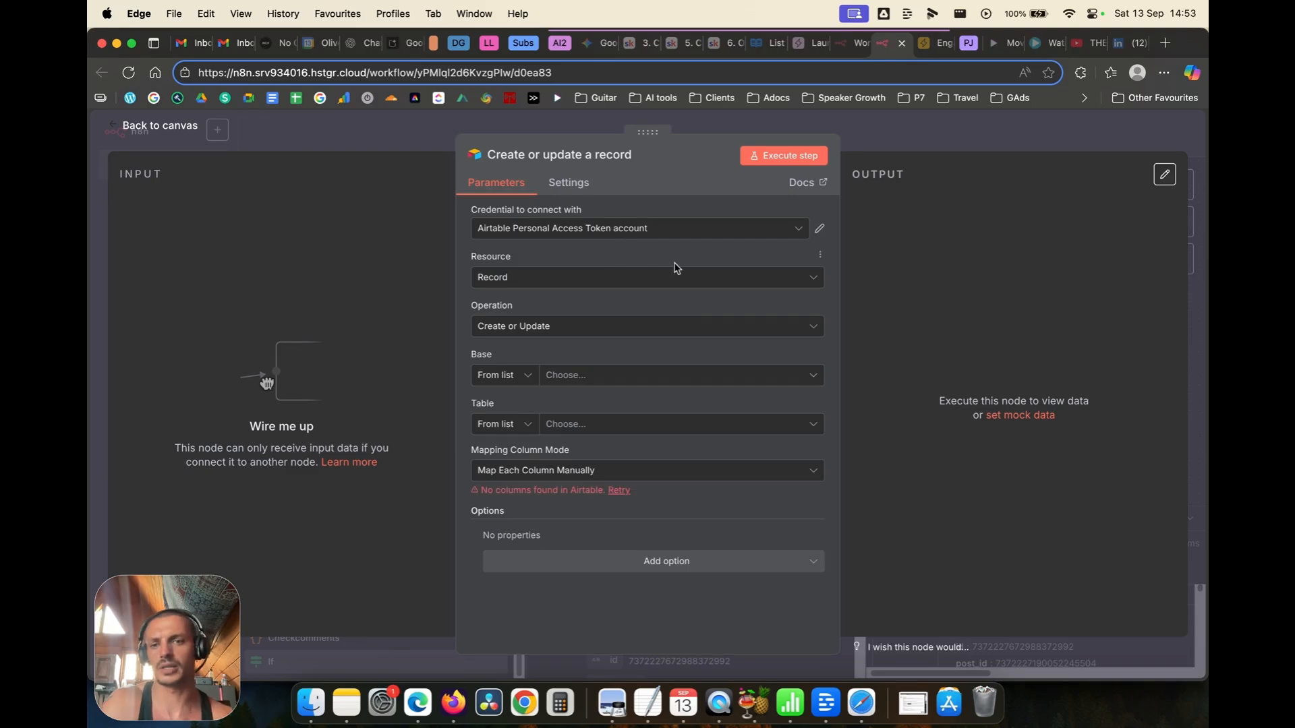
Step: Point the Airtable node at the Engagement Links base and its Lead_Lists table
{"action": "left_click", "coordinate": [617, 377]}
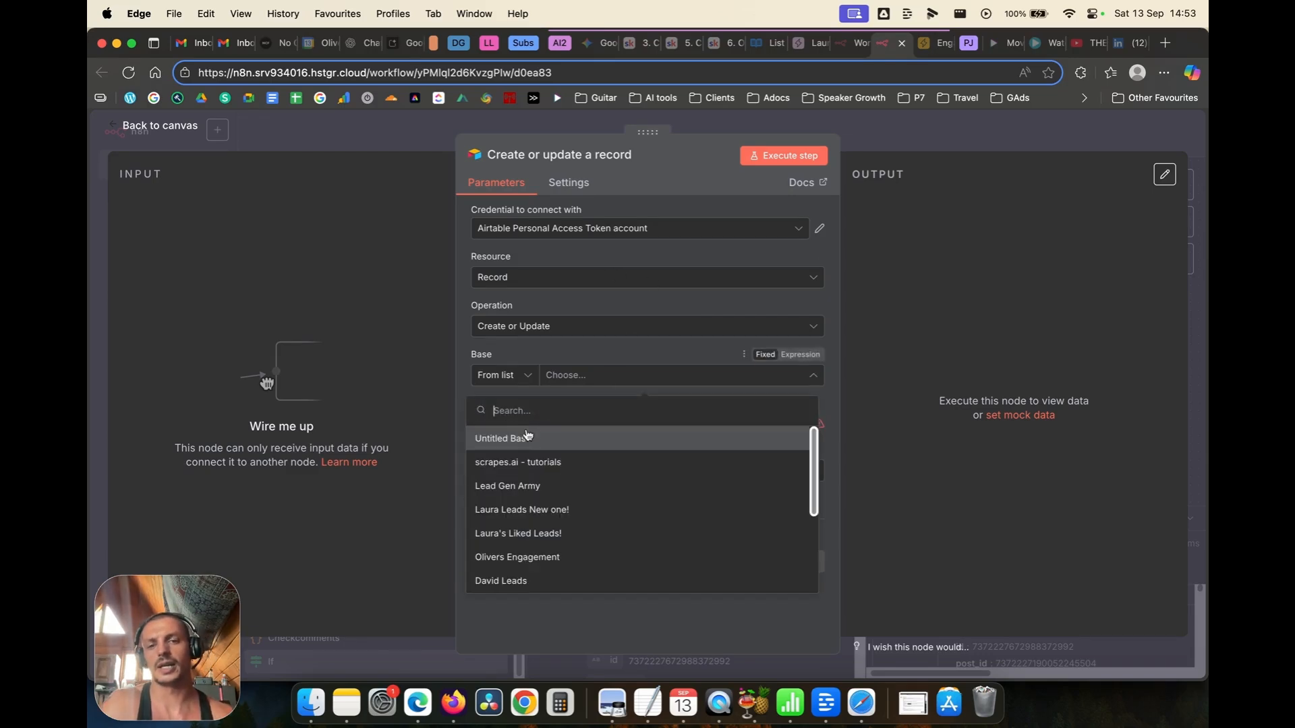
{"action": "scroll", "coordinate": [529, 515], "scroll_direction": "down", "scroll_amount": 5}
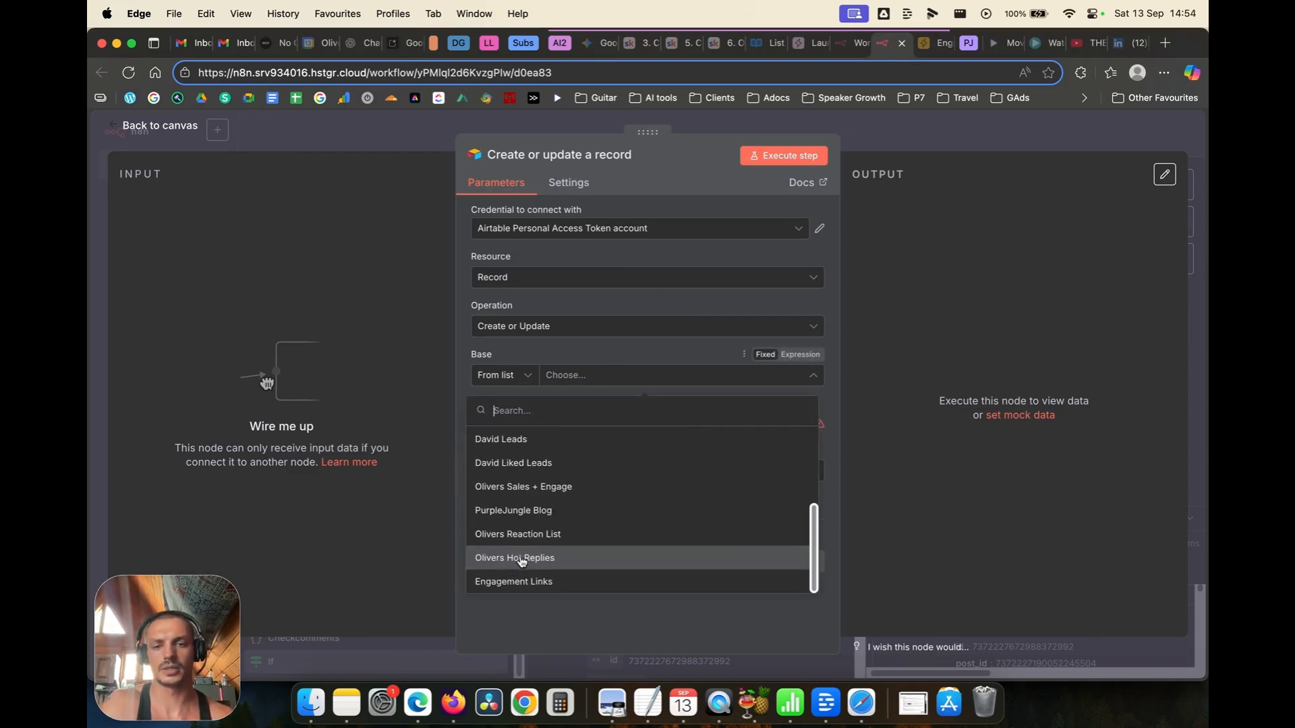
{"action": "left_click", "coordinate": [507, 582]}
{"action": "left_click", "coordinate": [548, 428]}
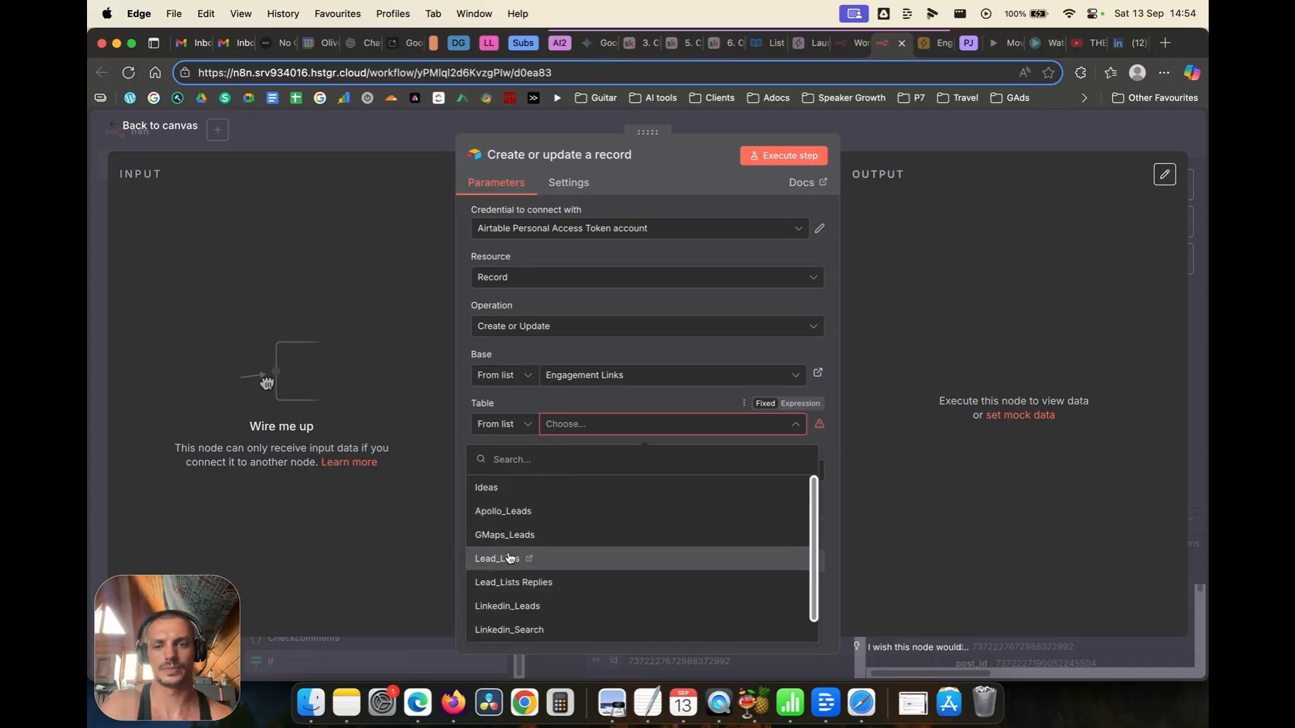
{"action": "left_click", "coordinate": [507, 558]}
{"action": "double_click", "coordinate": [604, 478]}
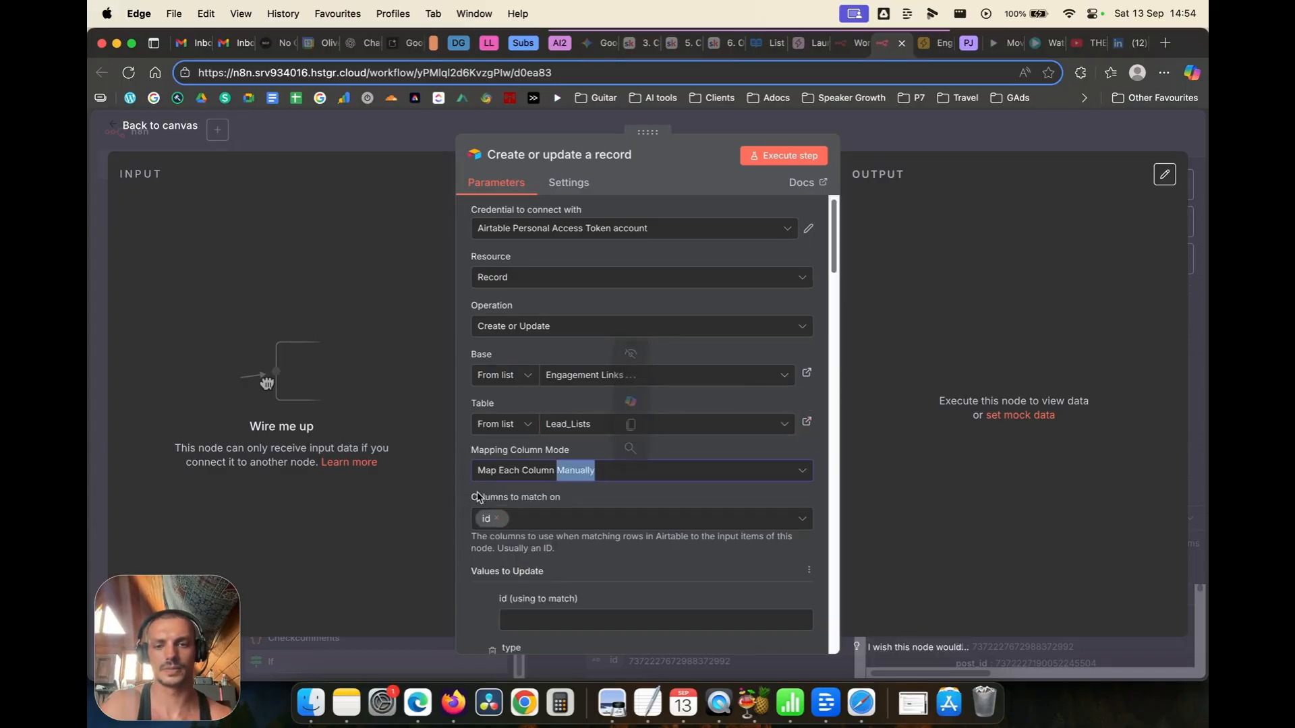
{"action": "scroll", "coordinate": [599, 555], "scroll_direction": "down", "scroll_amount": 1}
{"action": "left_click", "coordinate": [530, 528]}
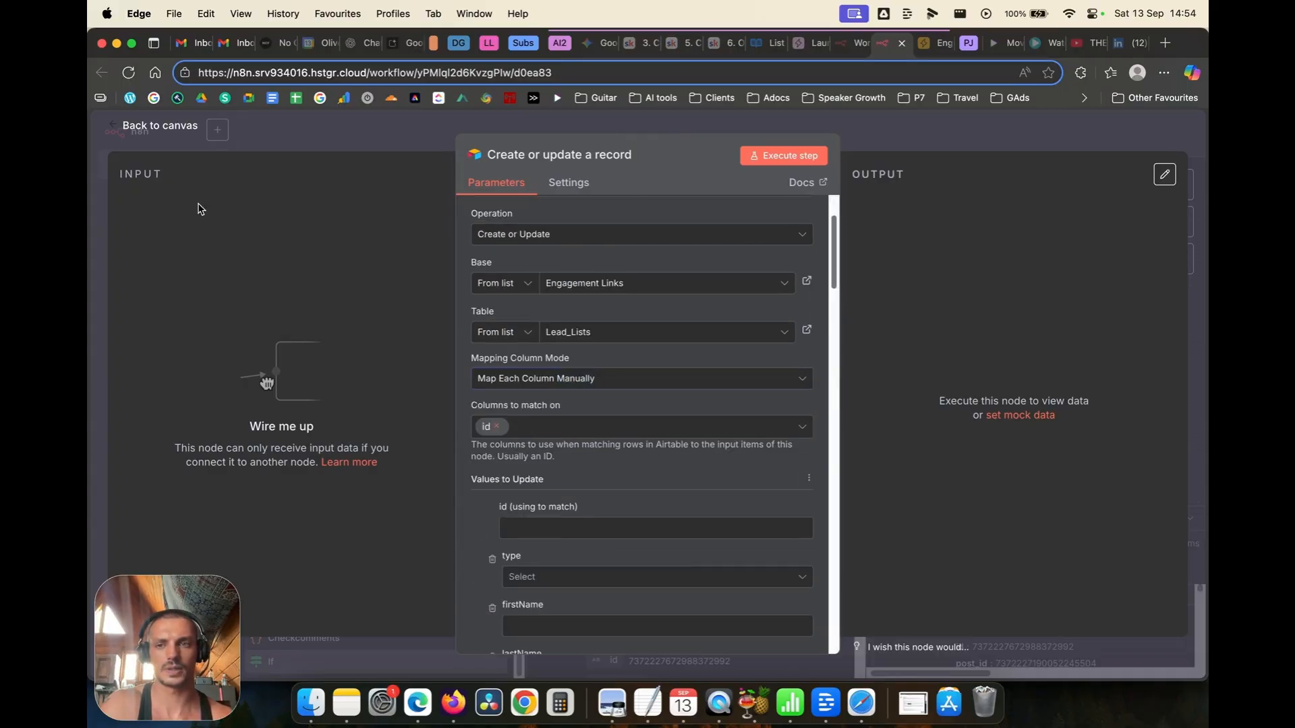
{"action": "left_click", "coordinate": [155, 127]}
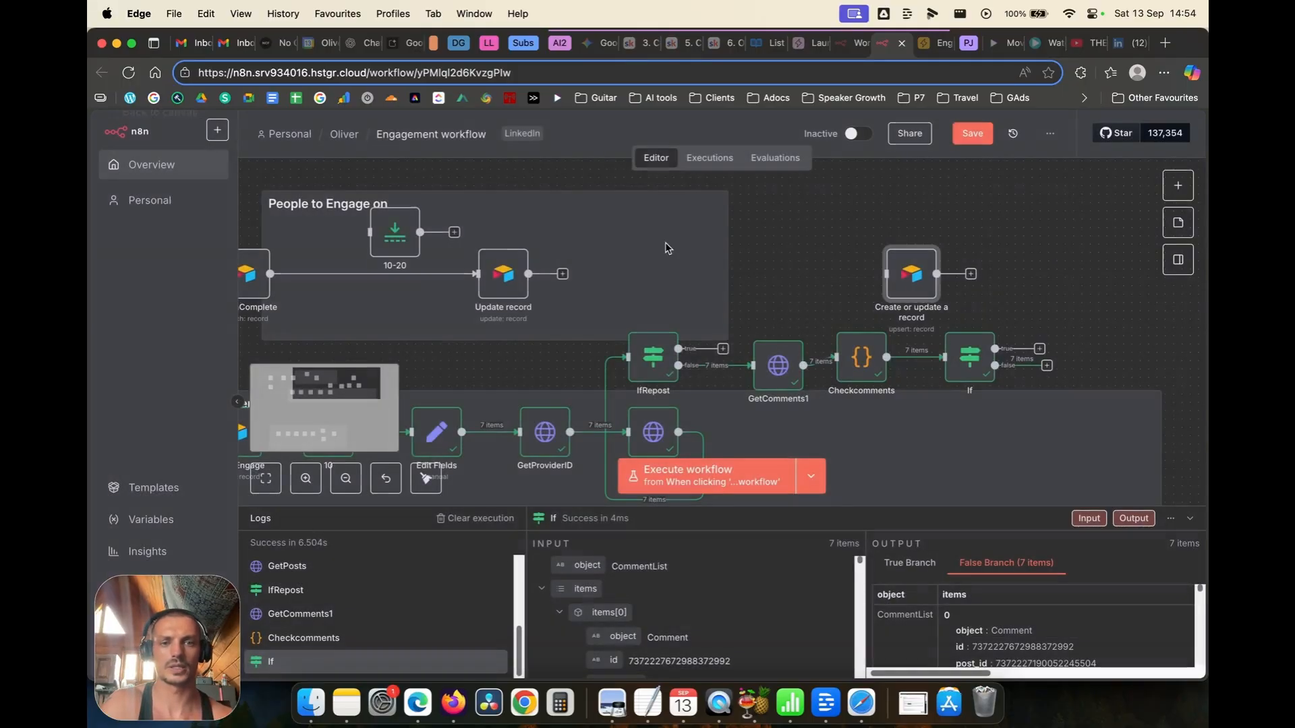
Step: Wire IfRepost's and If's true outputs into the Airtable Create or update a record node
{"action": "left_click", "coordinate": [723, 349]}
{"action": "left_click_drag", "start_coordinate": [723, 350], "coordinate": [866, 280]}
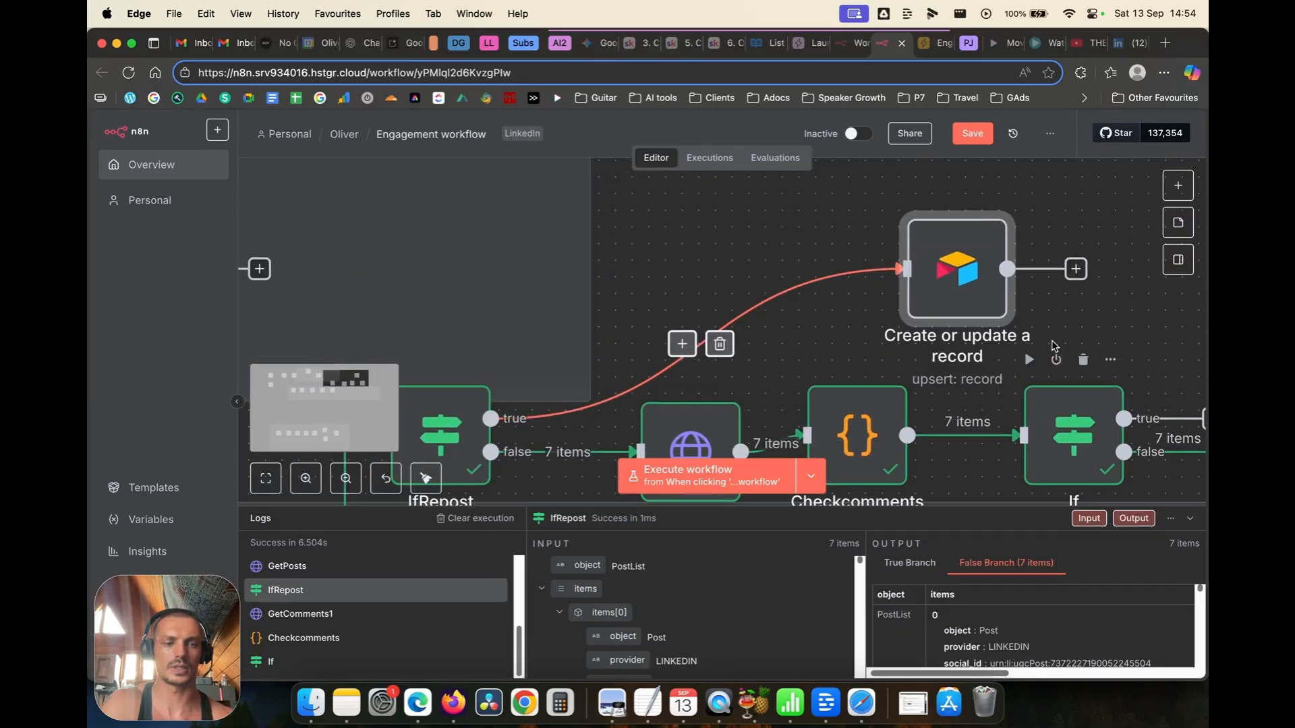
{"action": "scroll", "coordinate": [848, 294], "scroll_direction": "down", "scroll_amount": 3}
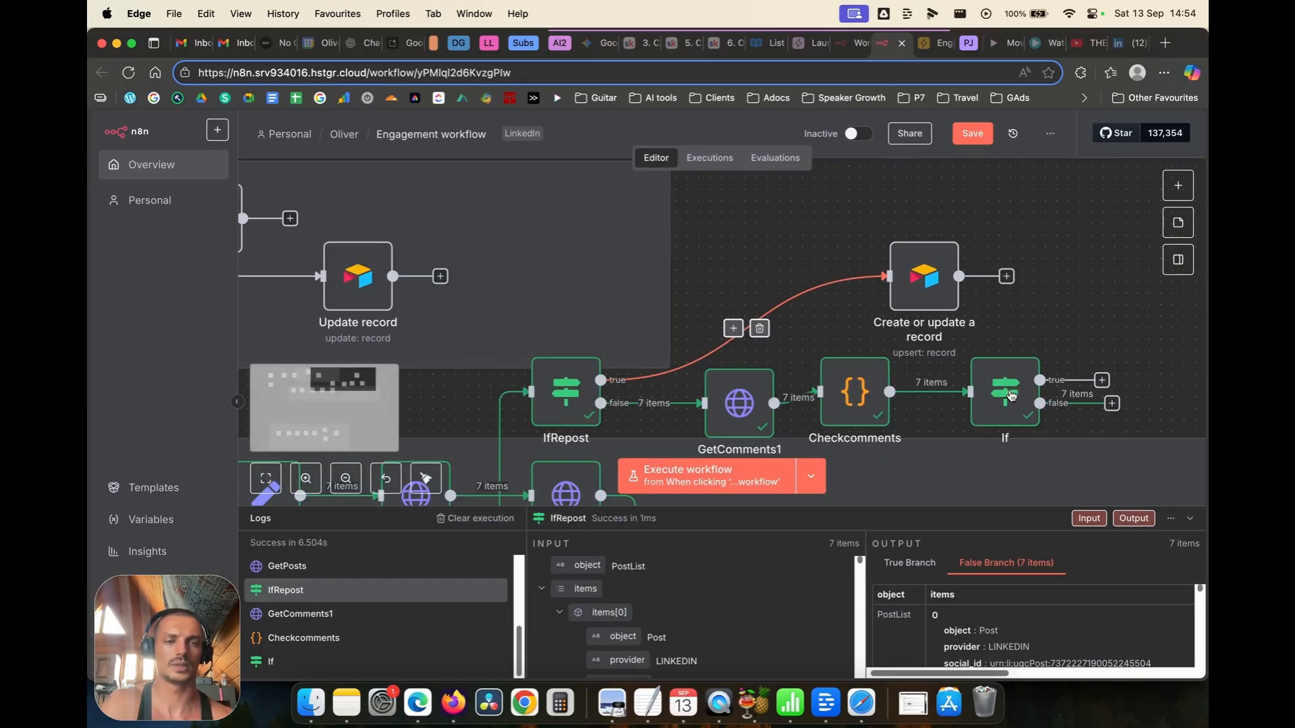
{"action": "left_click_drag", "start_coordinate": [918, 278], "coordinate": [1022, 231]}
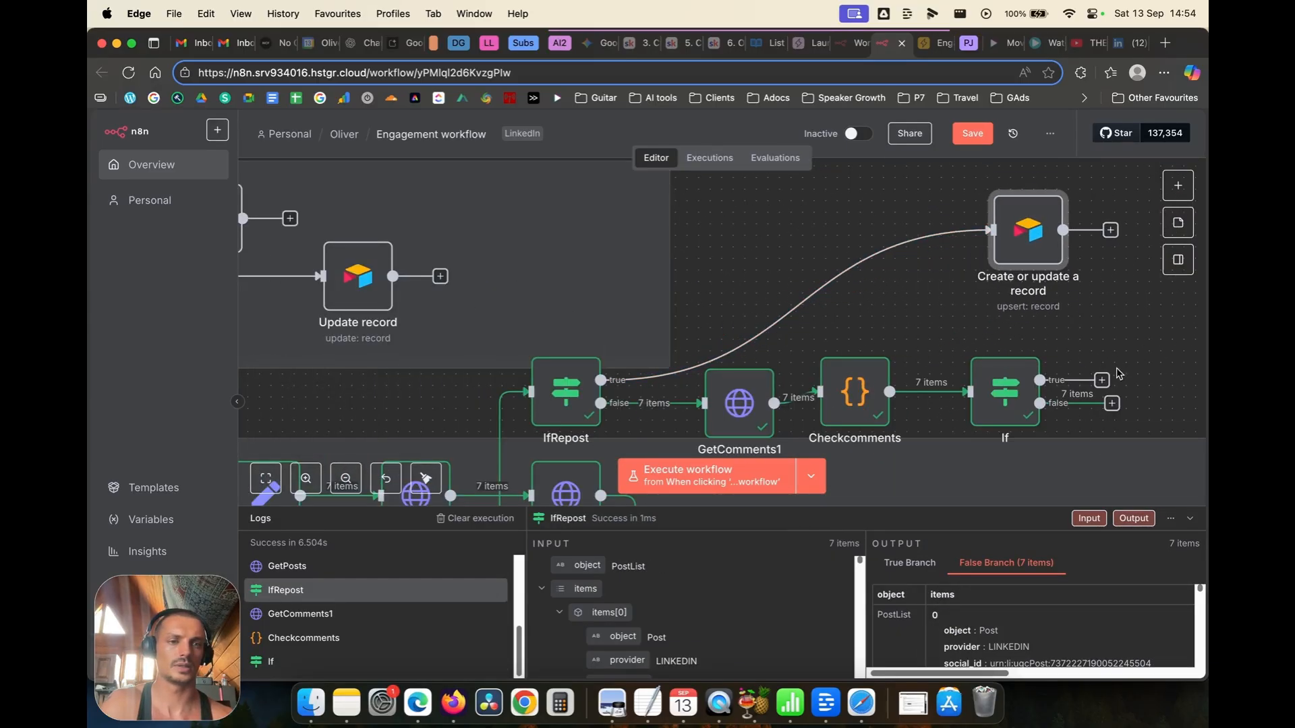
{"action": "left_click", "coordinate": [1100, 382]}
{"action": "left_click_drag", "start_coordinate": [1101, 381], "coordinate": [986, 263]}
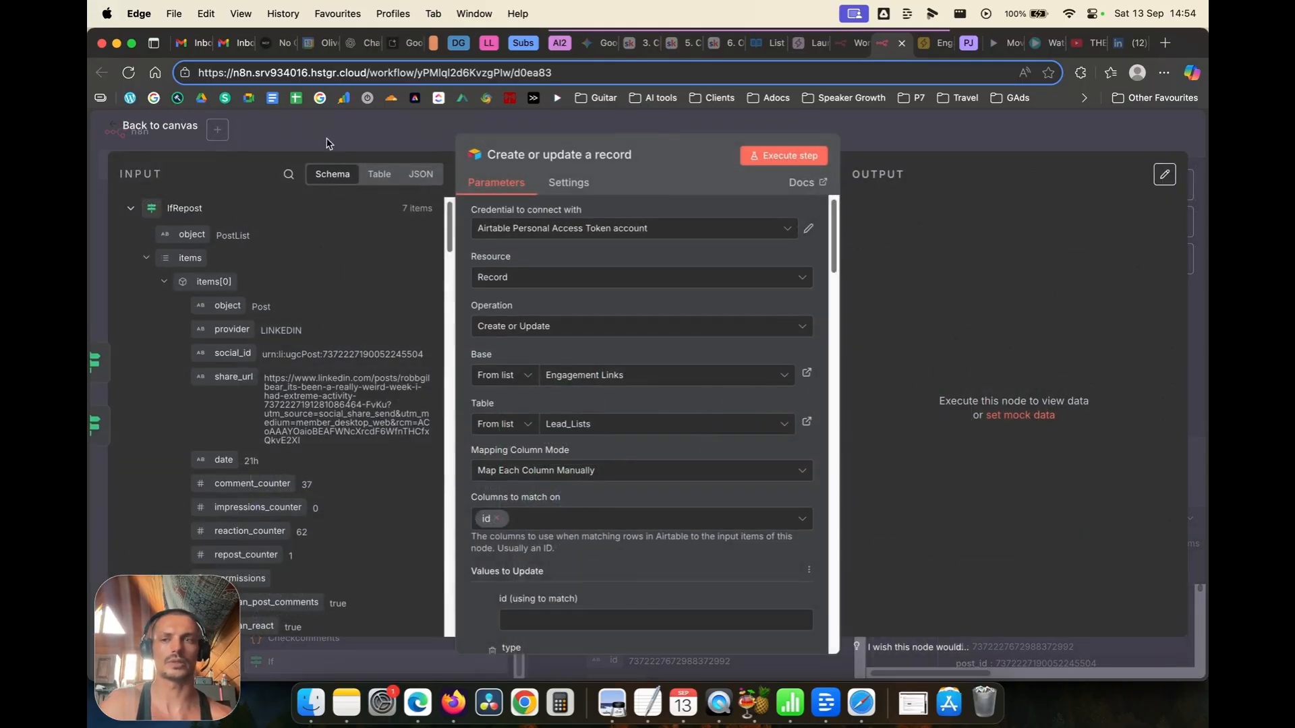
{"action": "left_click", "coordinate": [167, 133]}
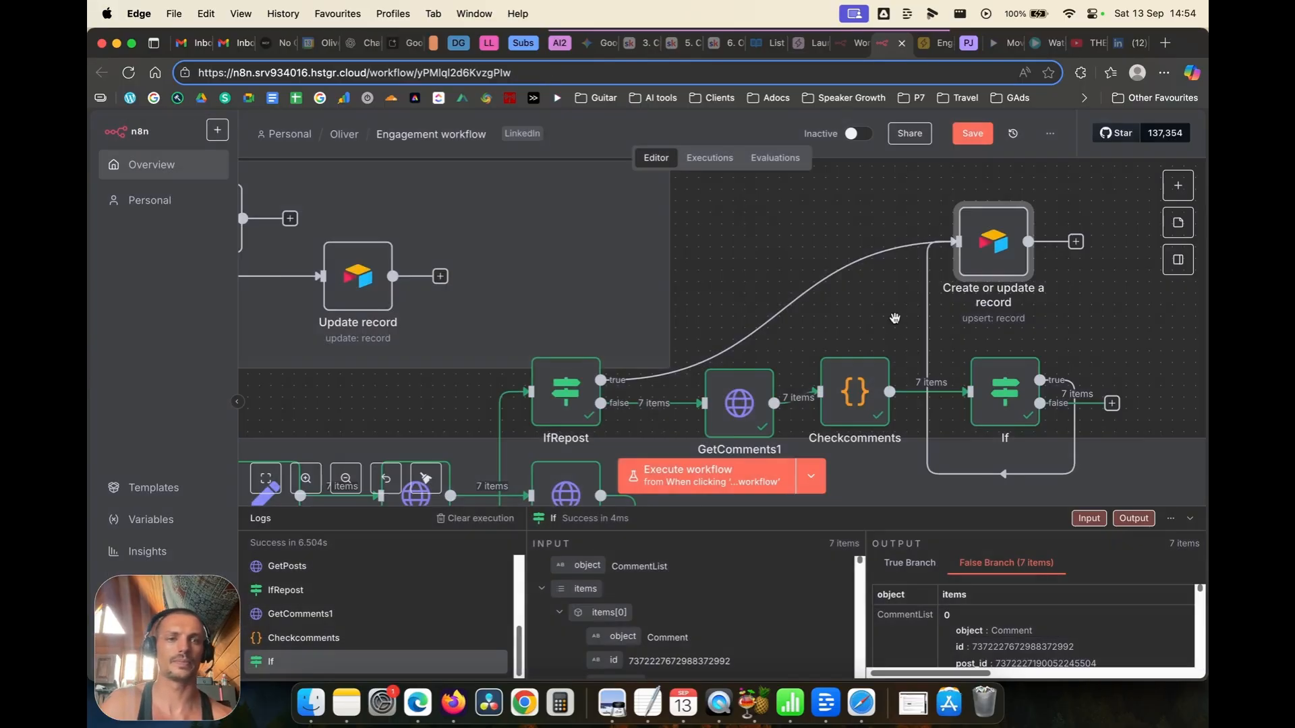
{"action": "scroll", "coordinate": [894, 319], "scroll_direction": "down", "scroll_amount": 5}
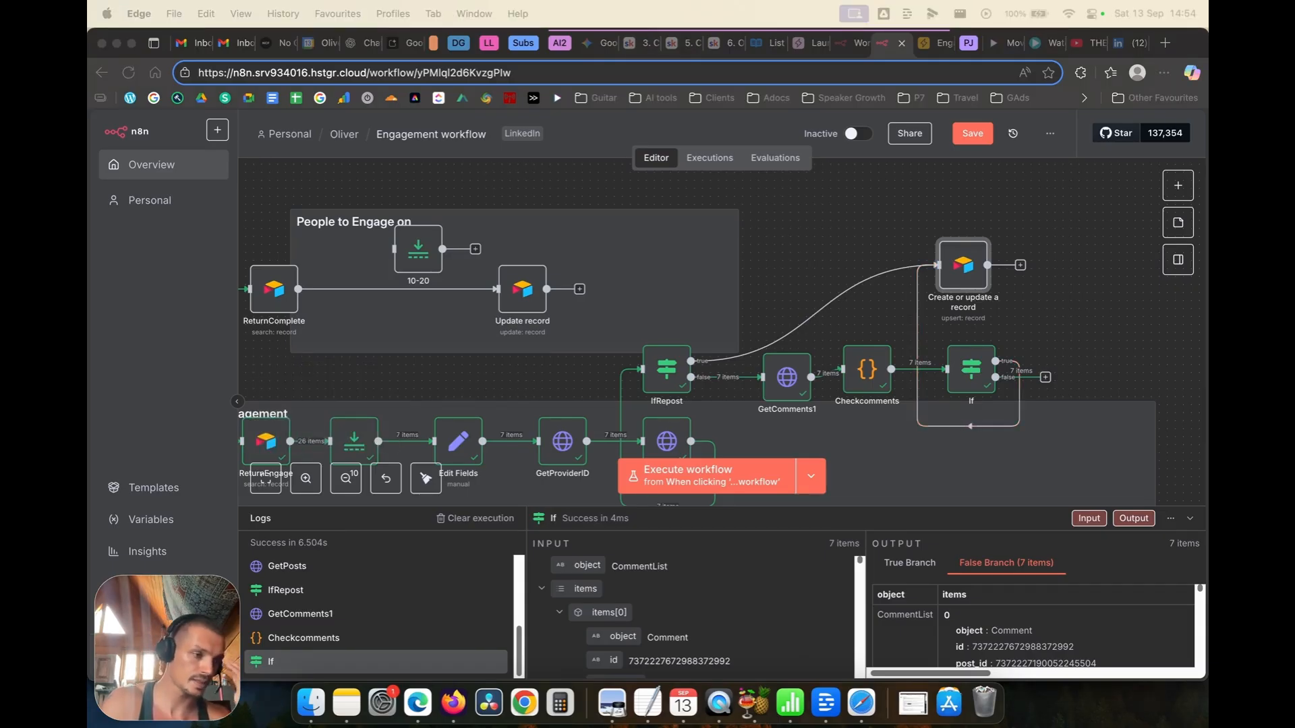
Step: Map ReturnEngage's id into the Airtable node's 'id (using to match)' field
{"action": "double_click", "coordinate": [963, 276]}
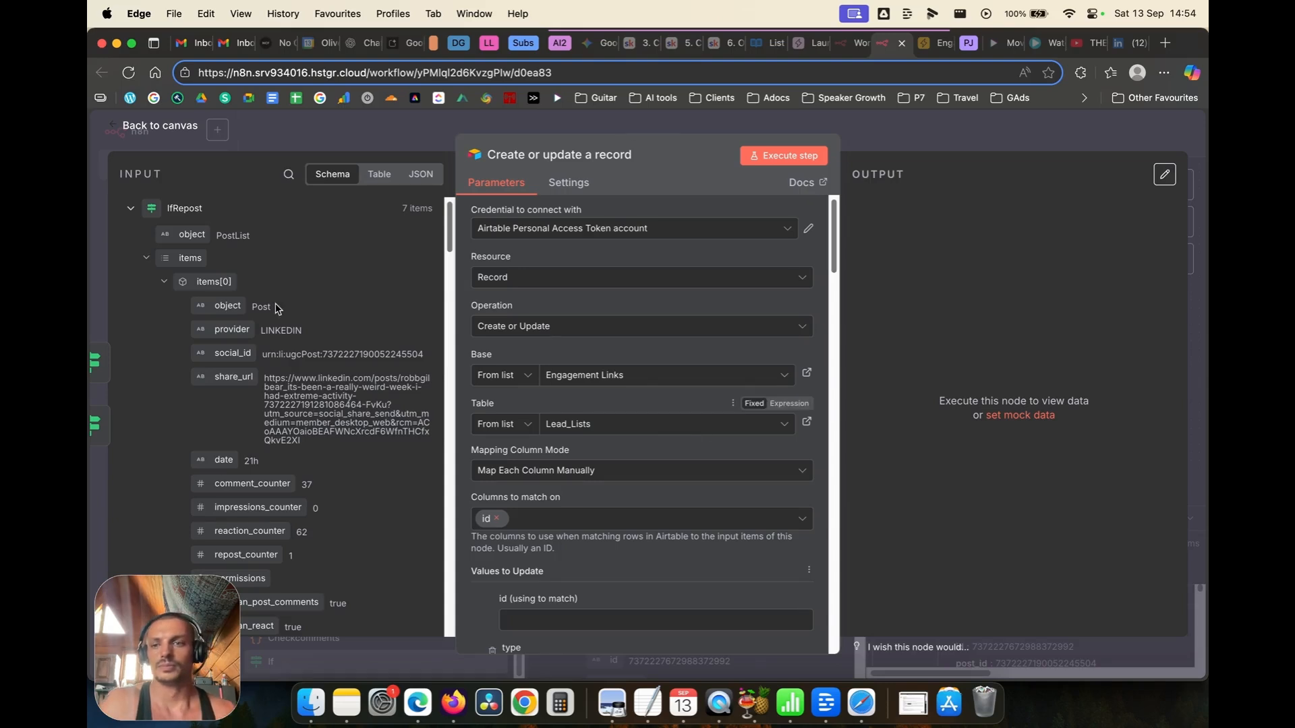
{"action": "left_click", "coordinate": [132, 209]}
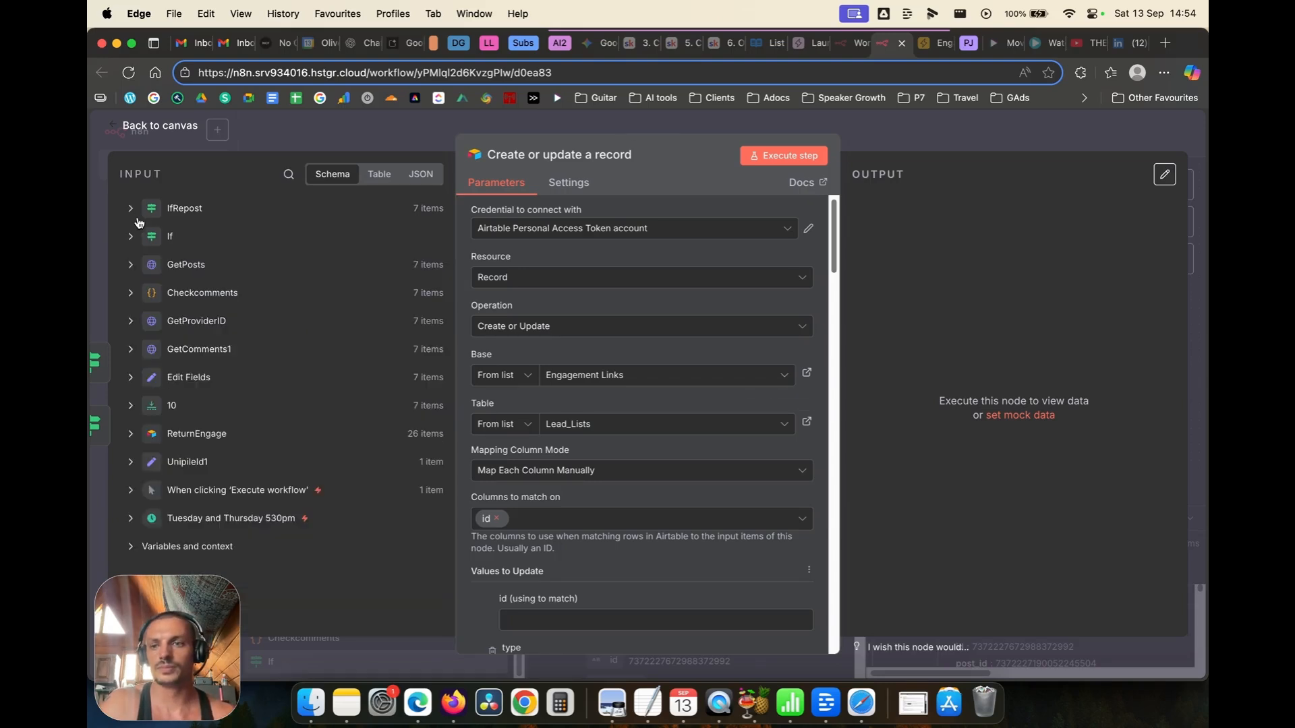
{"action": "left_click", "coordinate": [145, 439]}
{"action": "scroll", "coordinate": [246, 424], "scroll_direction": "down", "scroll_amount": 2}
{"action": "left_click_drag", "start_coordinate": [185, 403], "coordinate": [537, 615]}
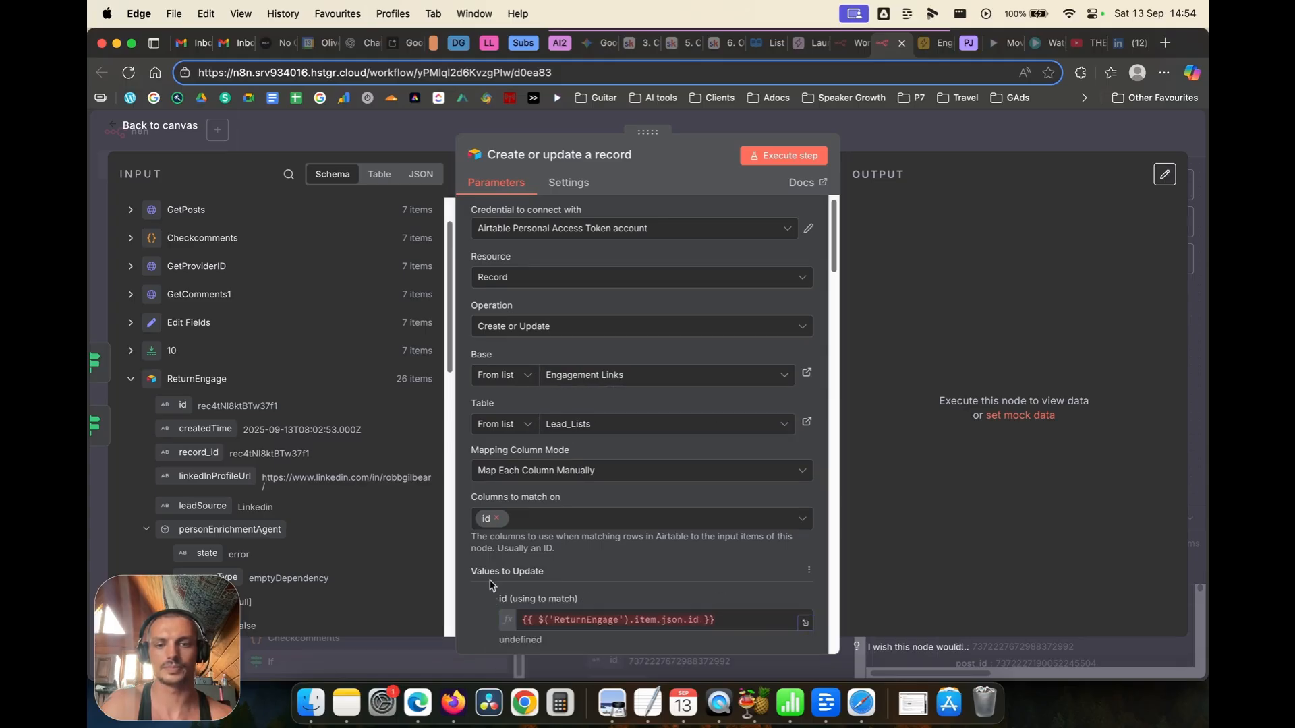
Step: Remove the unneeded columns, including type, firstName, lastName, linkedin, Post, Comments and Linkedin_Leads copy
{"action": "scroll", "coordinate": [616, 520], "scroll_direction": "down", "scroll_amount": 3}
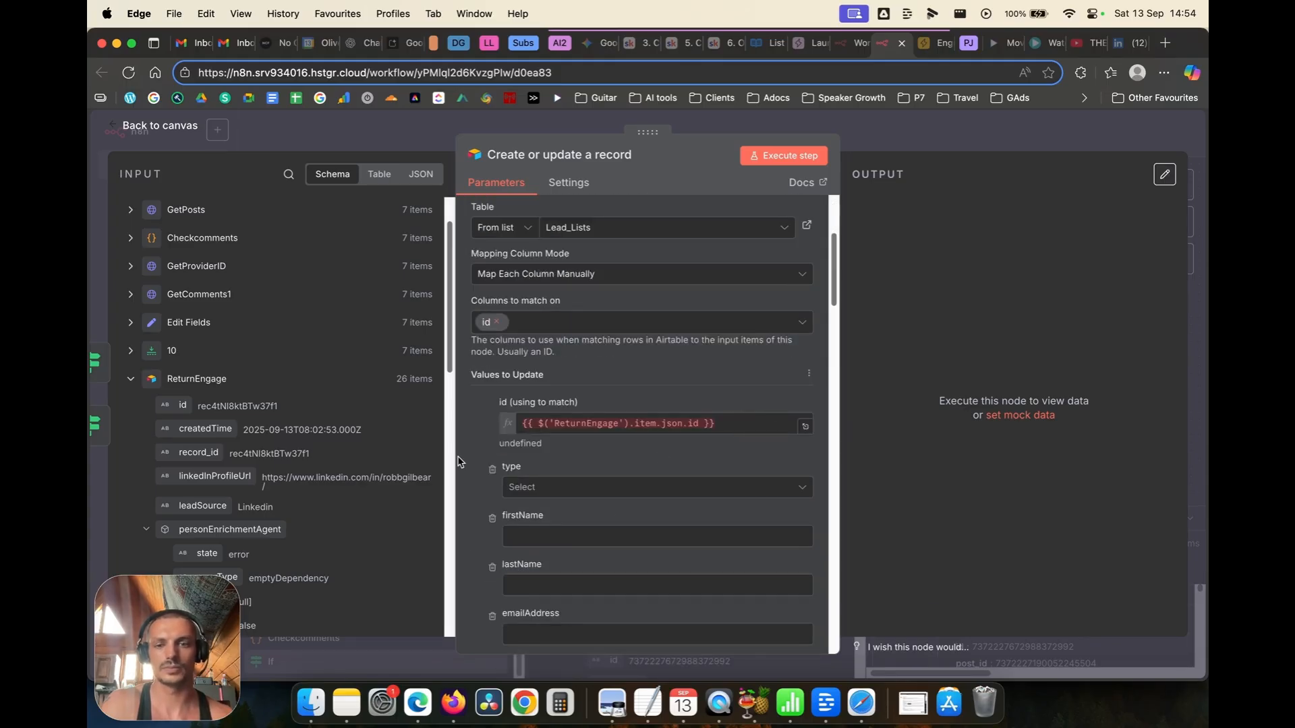
{"action": "left_click", "coordinate": [492, 470]}
{"action": "left_click", "coordinate": [491, 470]}
{"action": "left_click", "coordinate": [491, 470]}
{"action": "left_click", "coordinate": [492, 470]}
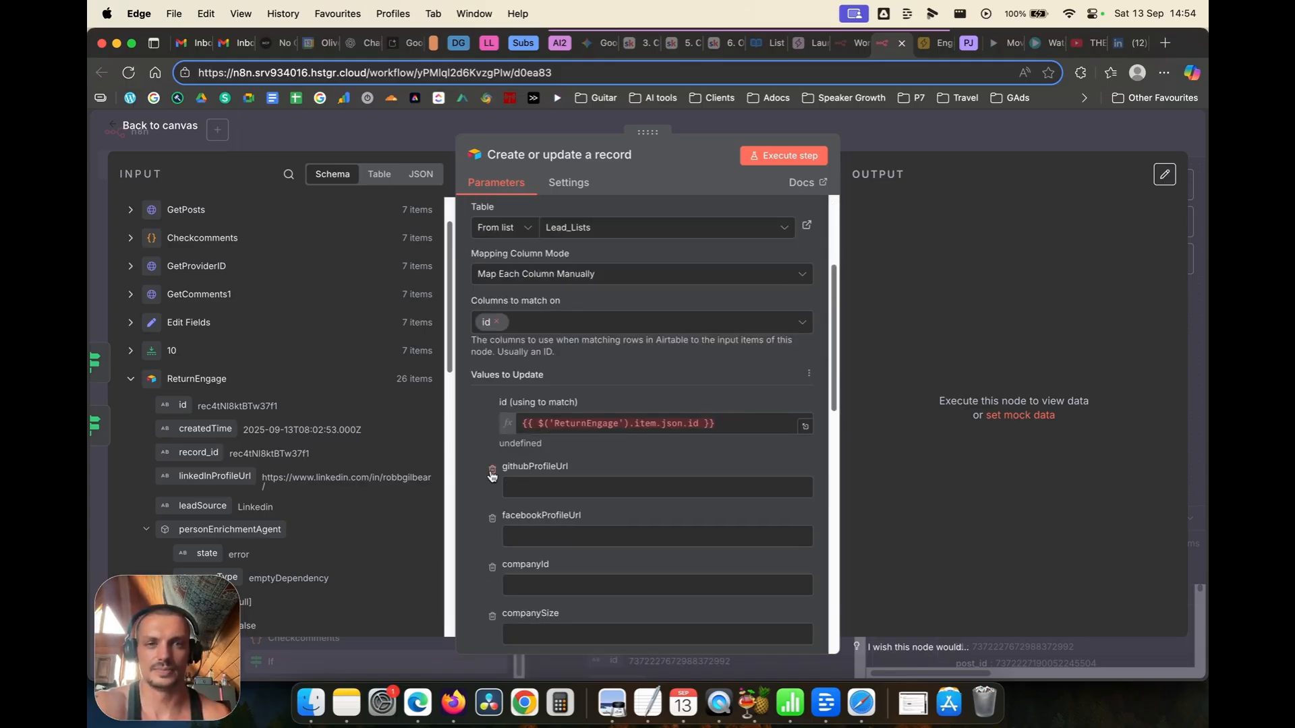
{"action": "left_click", "coordinate": [492, 470]}
{"action": "left_click", "coordinate": [492, 470]}
{"action": "left_click", "coordinate": [491, 470]}
{"action": "left_click", "coordinate": [492, 470]}
{"action": "left_click", "coordinate": [492, 470]}
{"action": "left_click", "coordinate": [492, 470]}
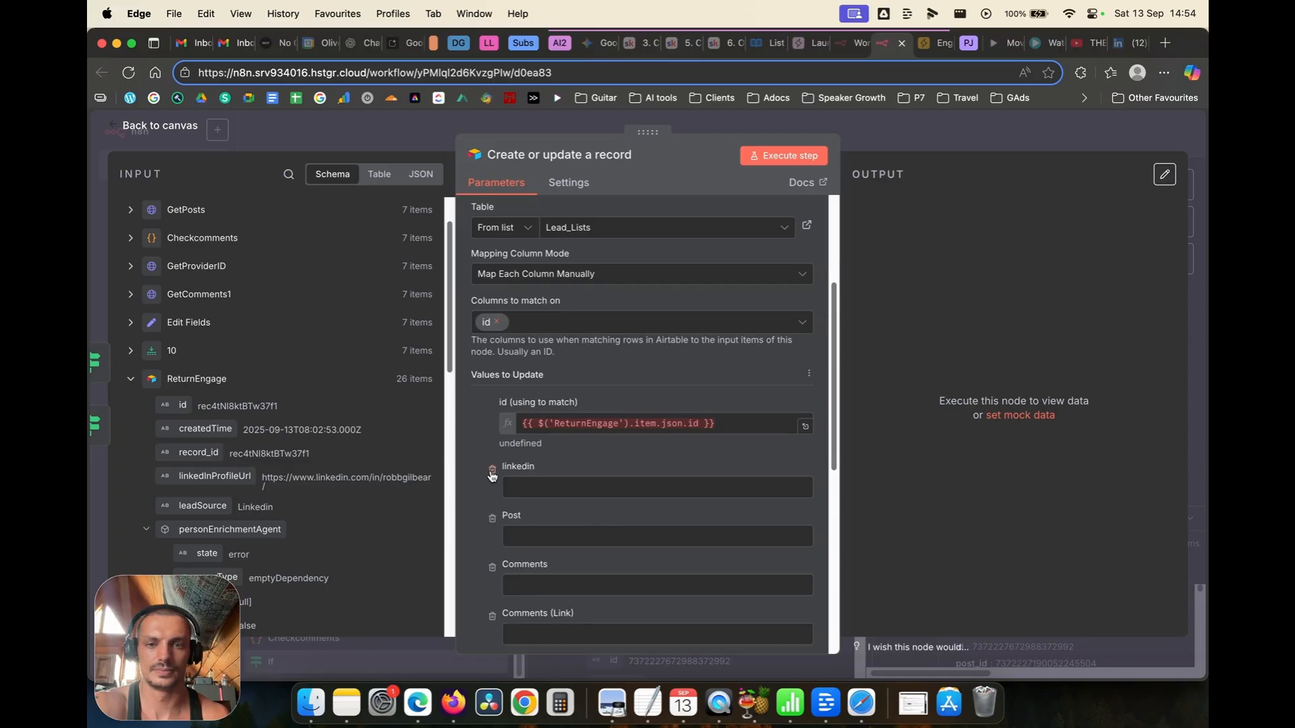
{"action": "left_click", "coordinate": [492, 470]}
{"action": "left_click", "coordinate": [492, 470]}
{"action": "left_click", "coordinate": [491, 470]}
{"action": "left_click", "coordinate": [492, 470]}
{"action": "left_click", "coordinate": [492, 472]}
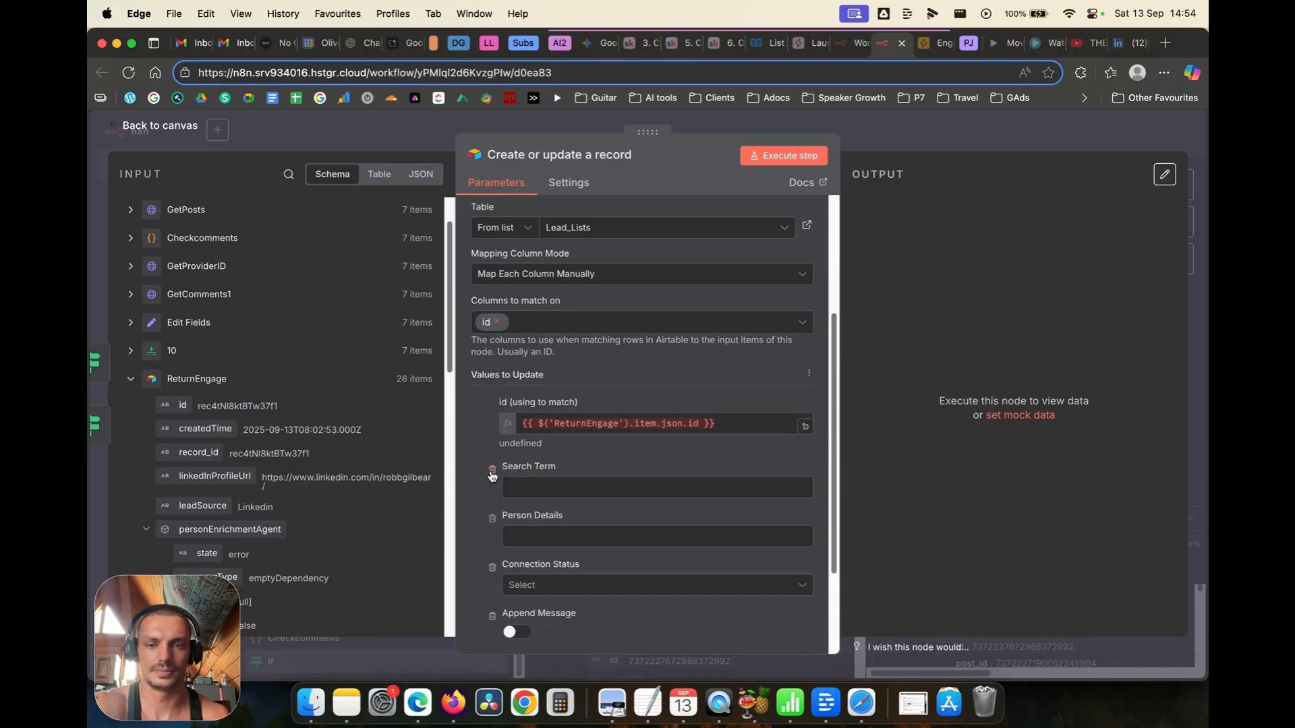
Step: Set the Connection Status field to 1stDelay
{"action": "left_click", "coordinate": [540, 585]}
{"action": "scroll", "coordinate": [601, 444], "scroll_direction": "down", "scroll_amount": 3}
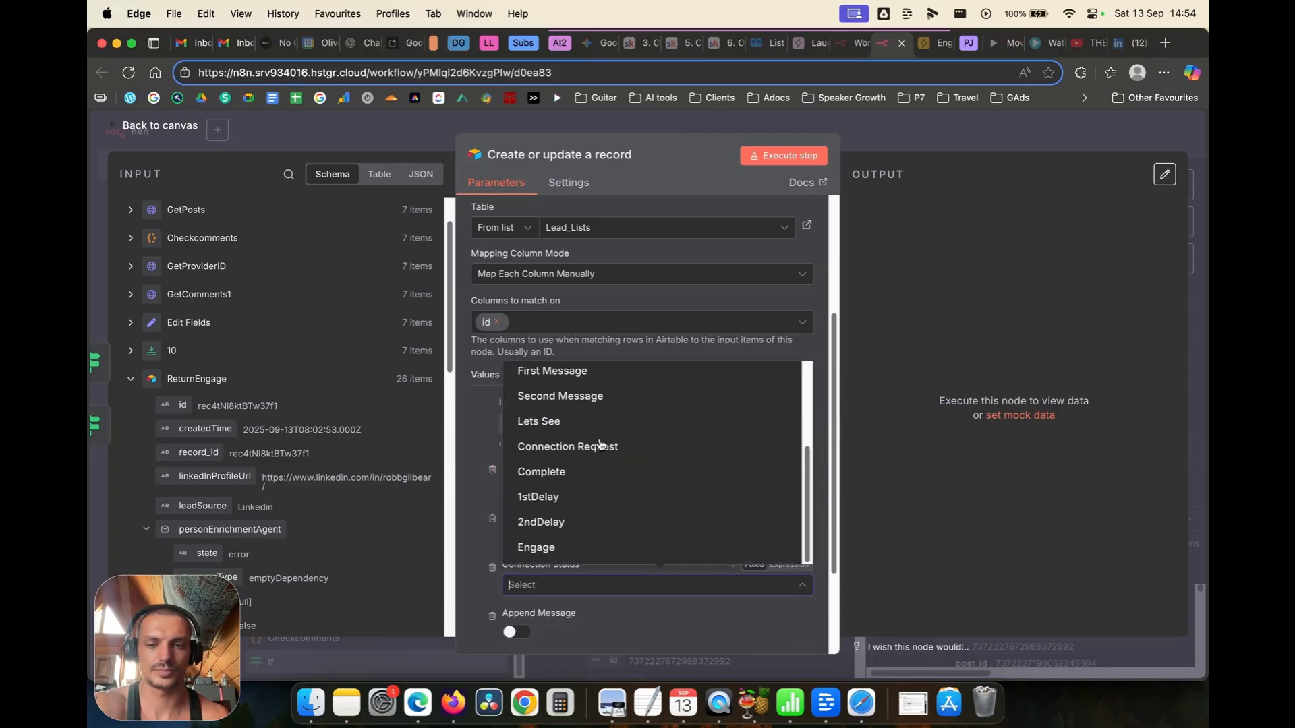
{"action": "left_click", "coordinate": [579, 494]}
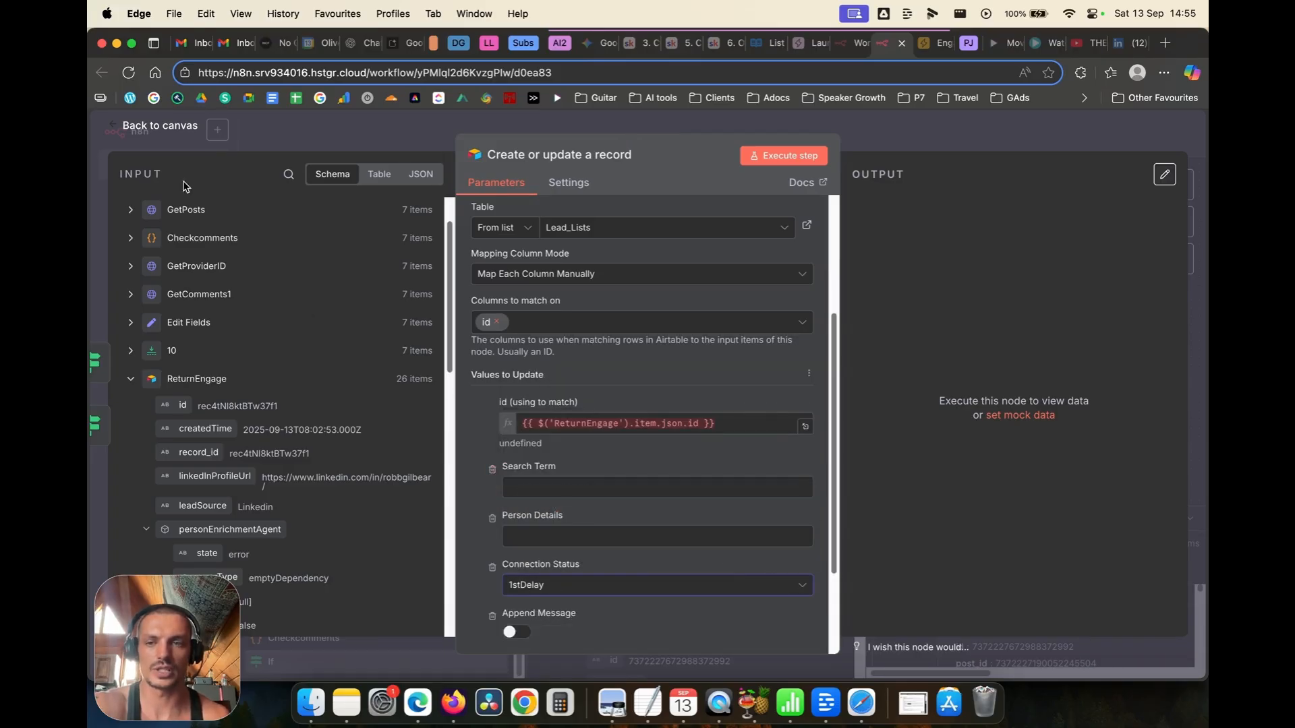
{"action": "left_click", "coordinate": [152, 130]}
Step: Rename the Airtable upsert node to 1stDelay
{"action": "right_click", "coordinate": [963, 282]}
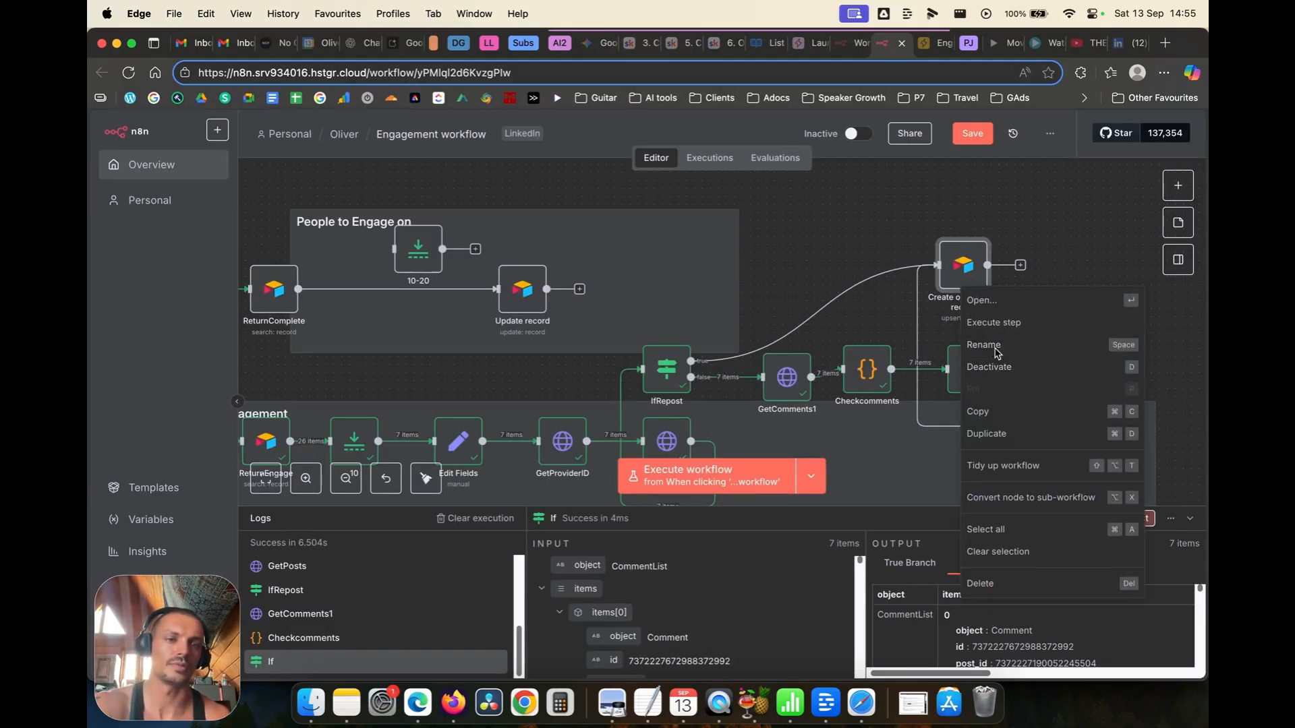
{"action": "left_click", "coordinate": [993, 349]}
{"action": "type", "text": "1stDelay"}
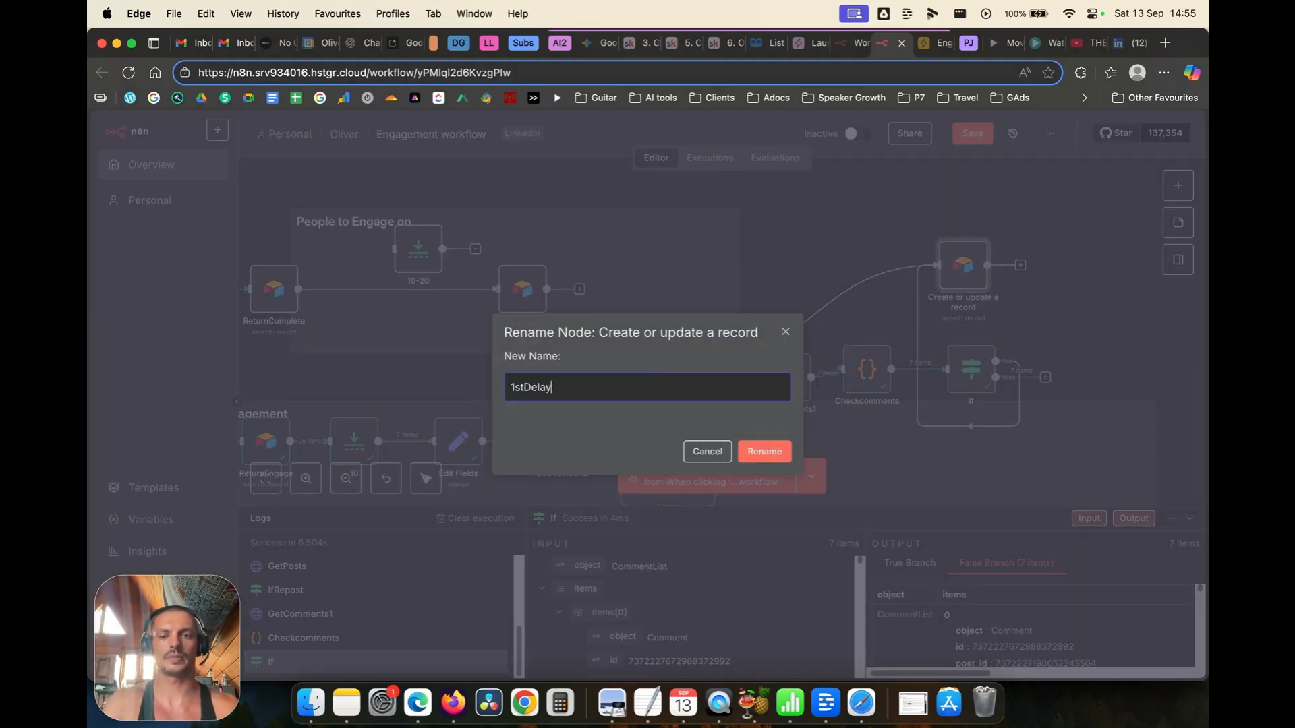
{"action": "key", "text": "Return"}
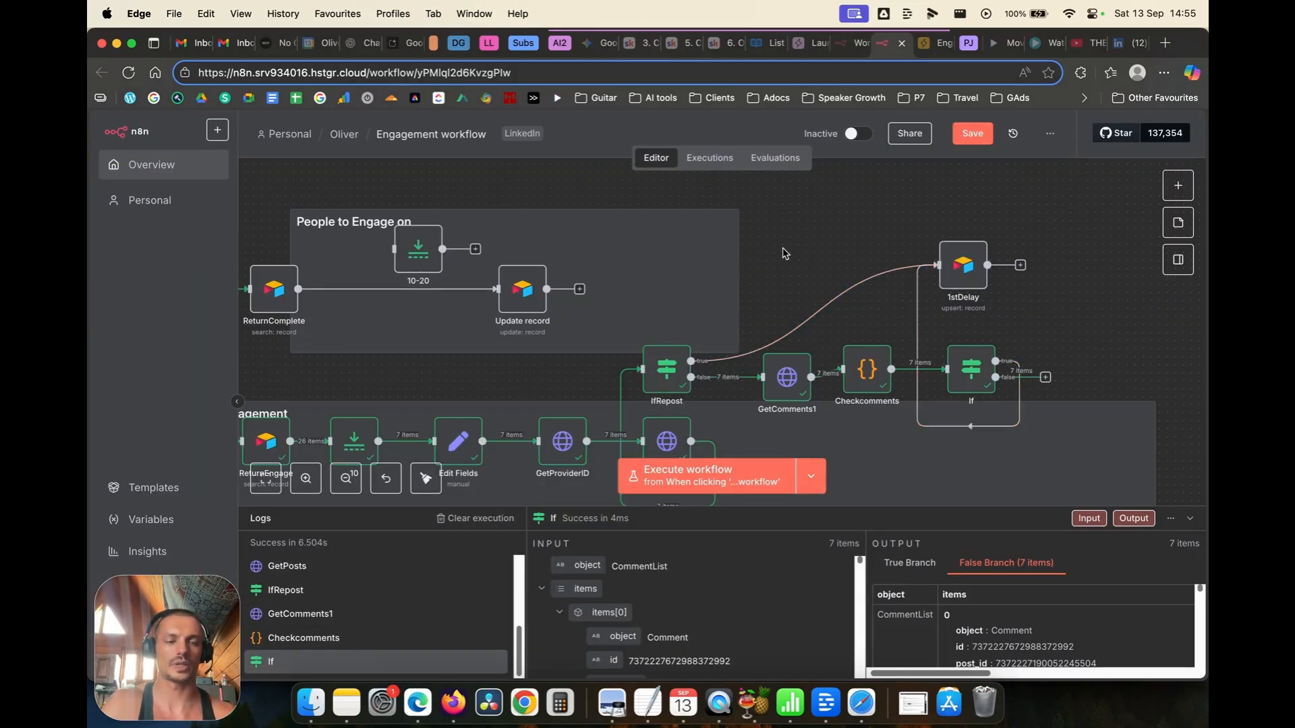
Step: Widen the 'People to Engage on' sticky note to cover the nodes
{"action": "left_click_drag", "start_coordinate": [742, 277], "coordinate": [848, 210]}
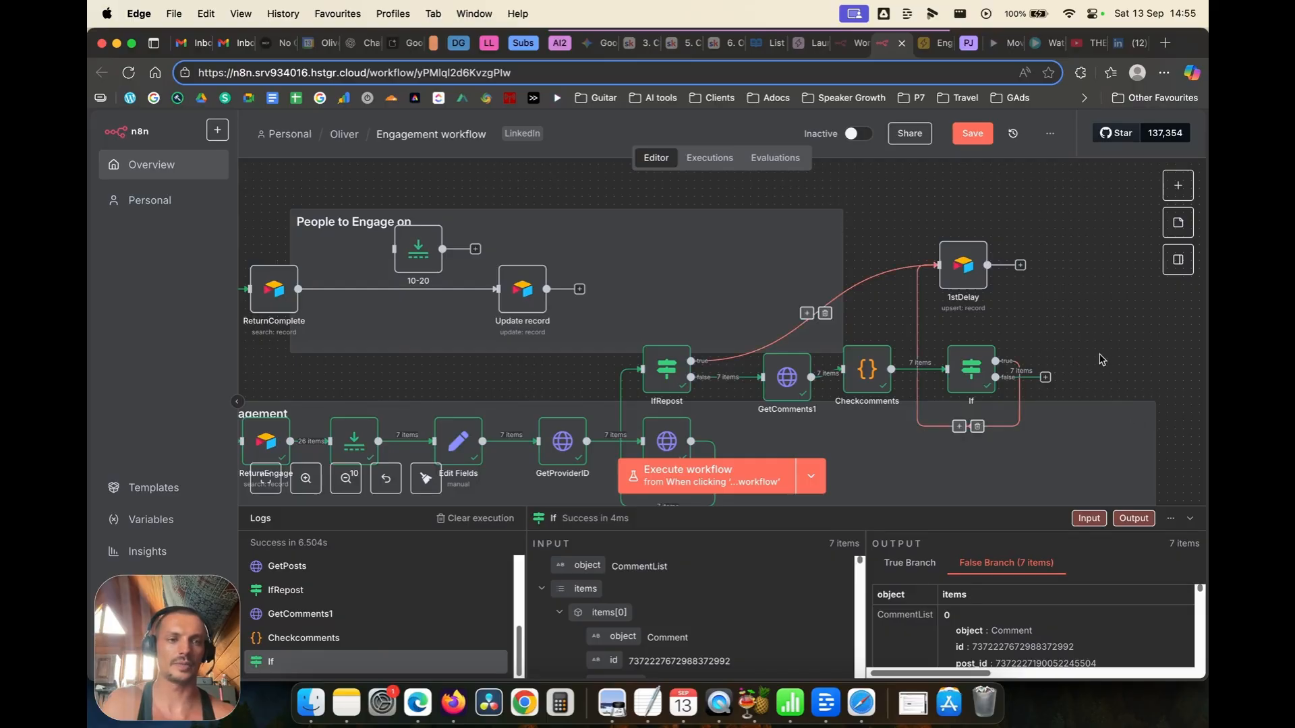
{"action": "scroll", "coordinate": [1090, 290], "scroll_direction": "down", "scroll_amount": 5}
{"action": "scroll", "coordinate": [1090, 289], "scroll_direction": "left", "scroll_amount": 3}
{"action": "left_click_drag", "start_coordinate": [968, 450], "coordinate": [993, 425]}
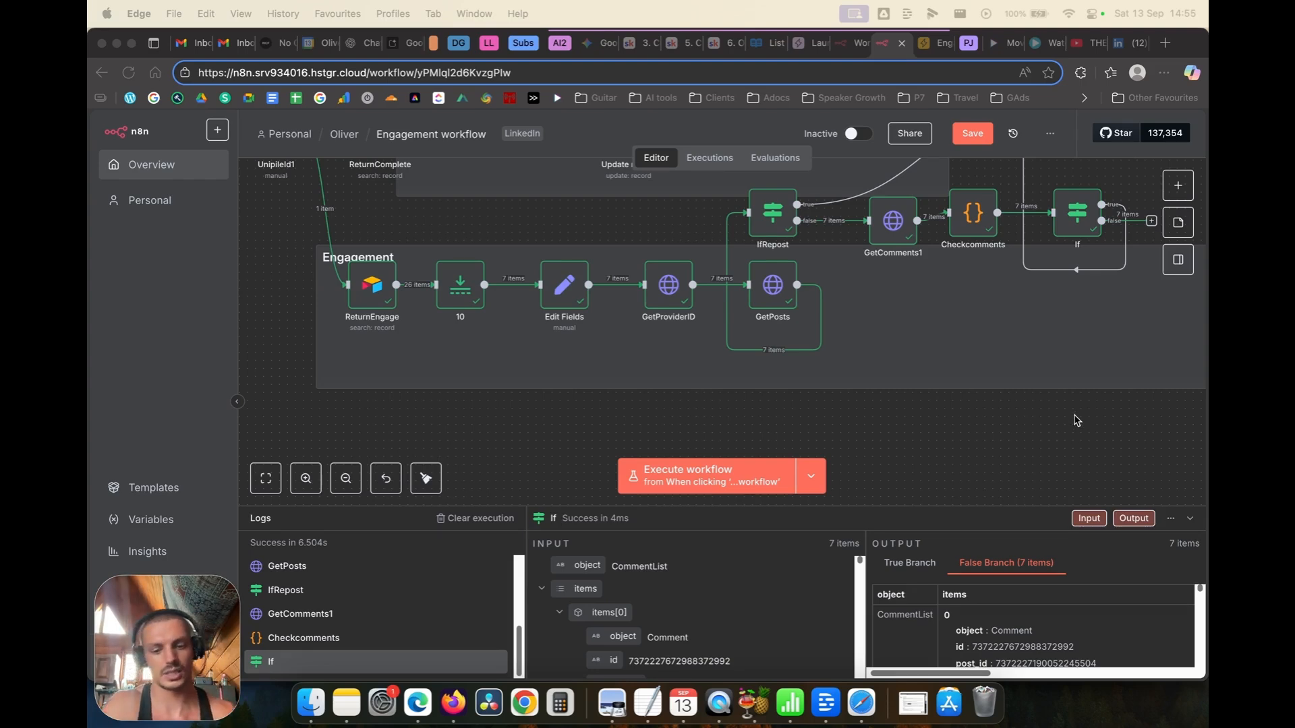
{"action": "scroll", "coordinate": [1077, 421], "scroll_direction": "up", "scroll_amount": 5}
{"action": "scroll", "coordinate": [954, 378], "scroll_direction": "down", "scroll_amount": 4}
{"action": "scroll", "coordinate": [954, 347], "scroll_direction": "up", "scroll_amount": 4}
{"action": "scroll", "coordinate": [931, 393], "scroll_direction": "down", "scroll_amount": 2}
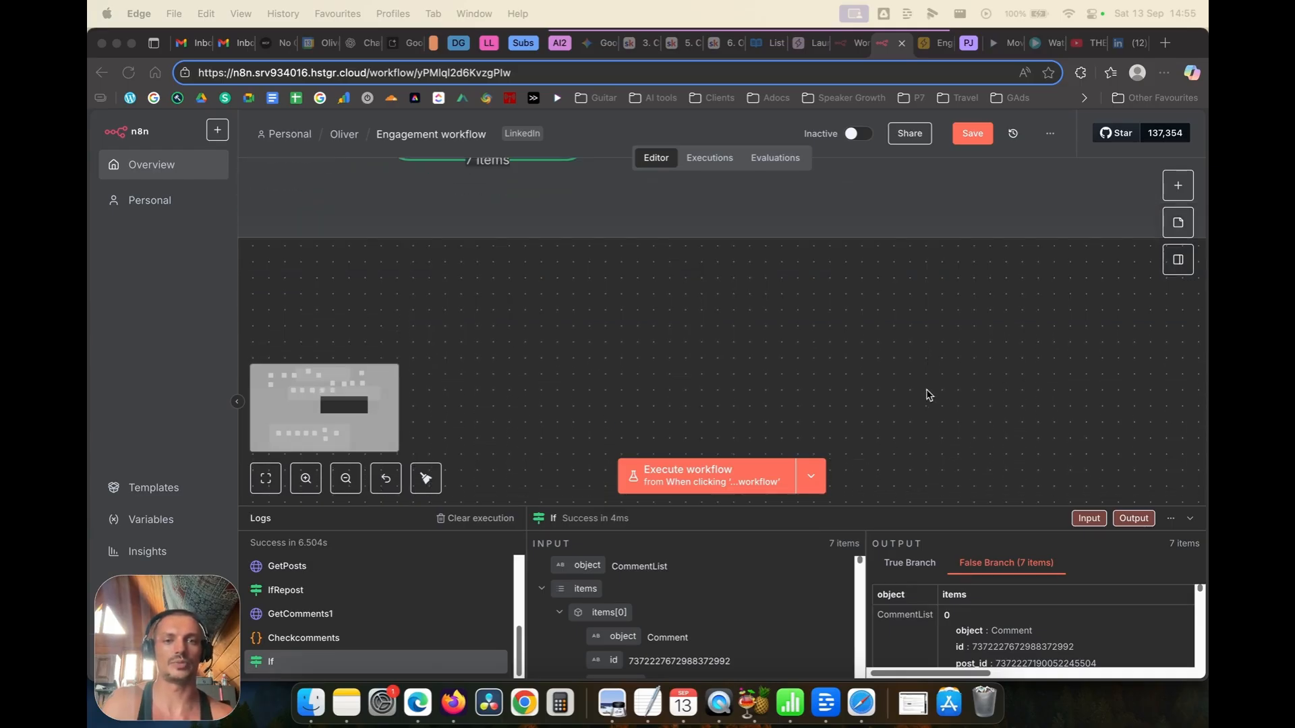
{"action": "scroll", "coordinate": [890, 341], "scroll_direction": "up", "scroll_amount": 6}
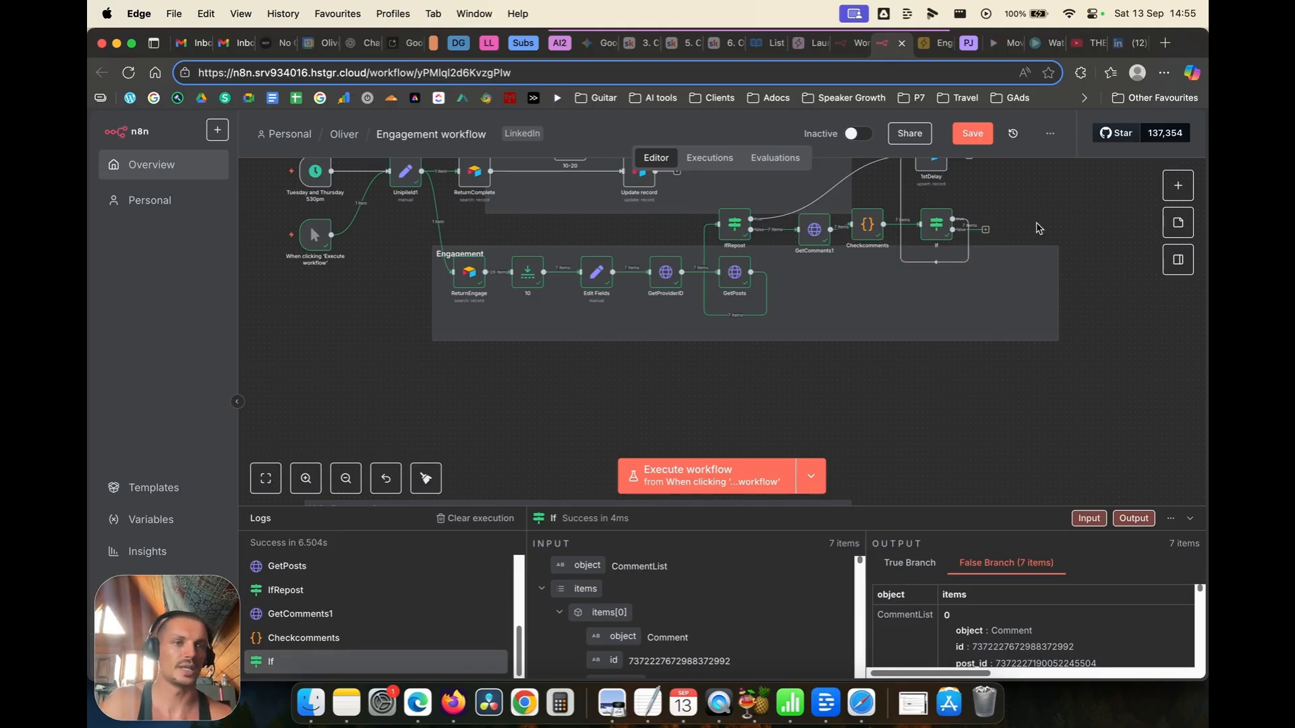
Step: Attach an AI Agent with a 'Define below' prompt source to the If output, placed below the Engagement nodes
{"action": "left_click", "coordinate": [985, 229]}
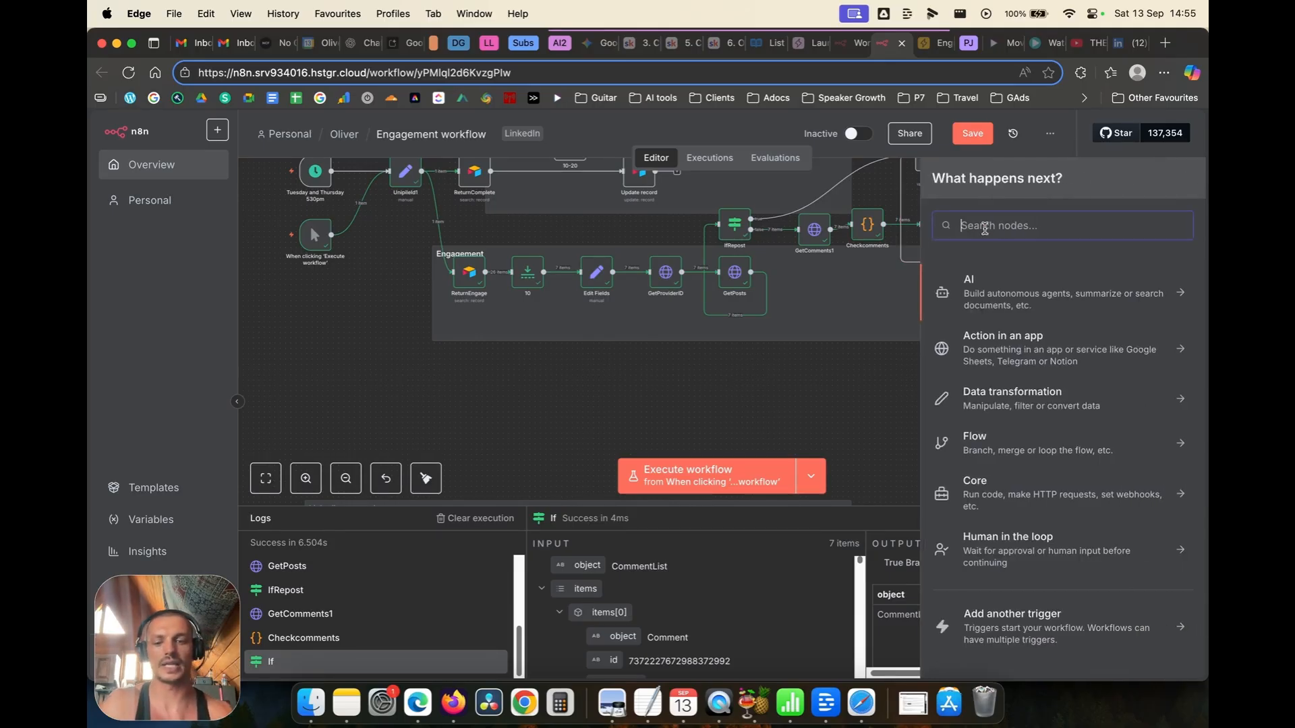
{"action": "left_click", "coordinate": [995, 307]}
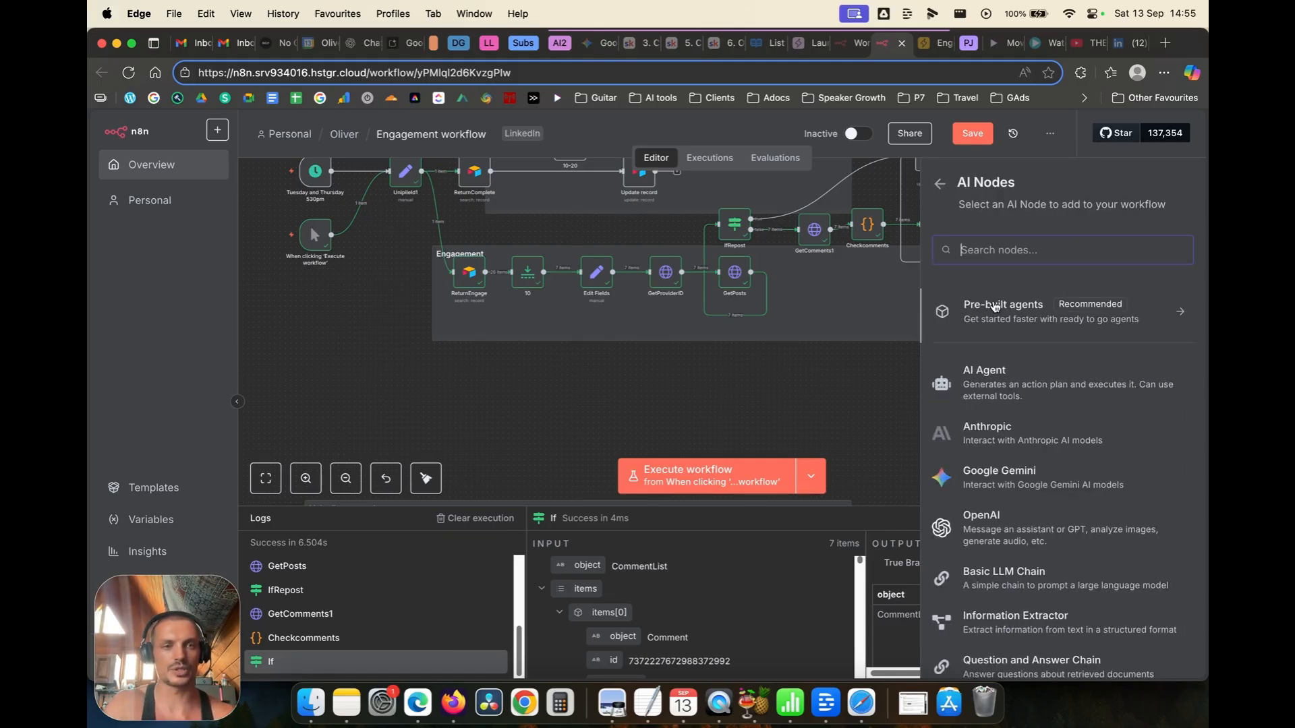
{"action": "left_click", "coordinate": [984, 391]}
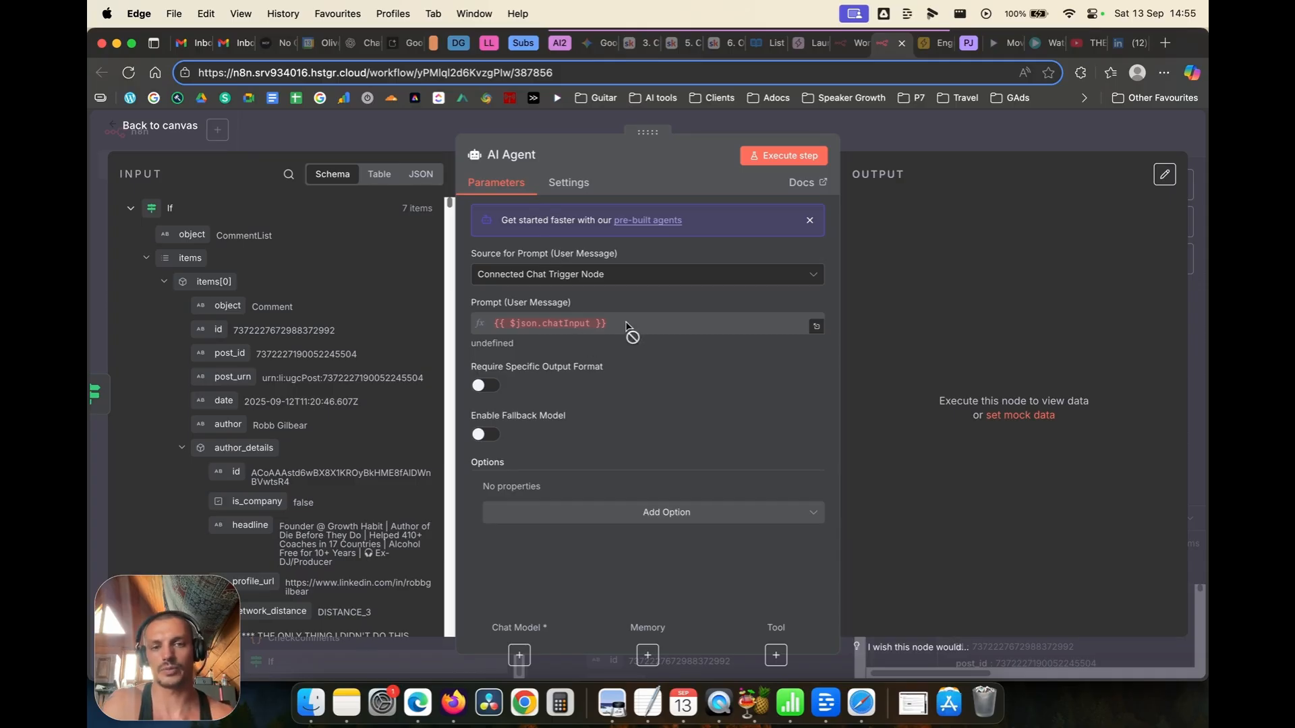
{"action": "left_click", "coordinate": [607, 276]}
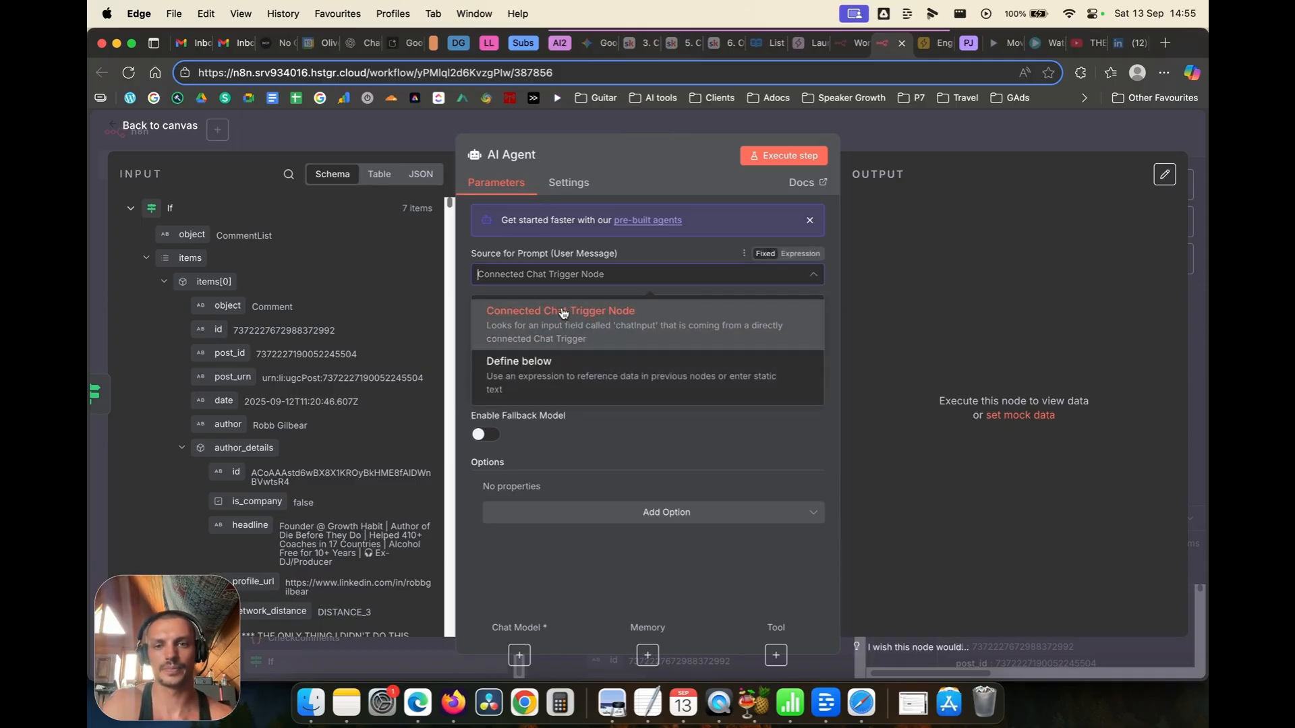
{"action": "left_click", "coordinate": [533, 367]}
{"action": "left_click", "coordinate": [174, 127]}
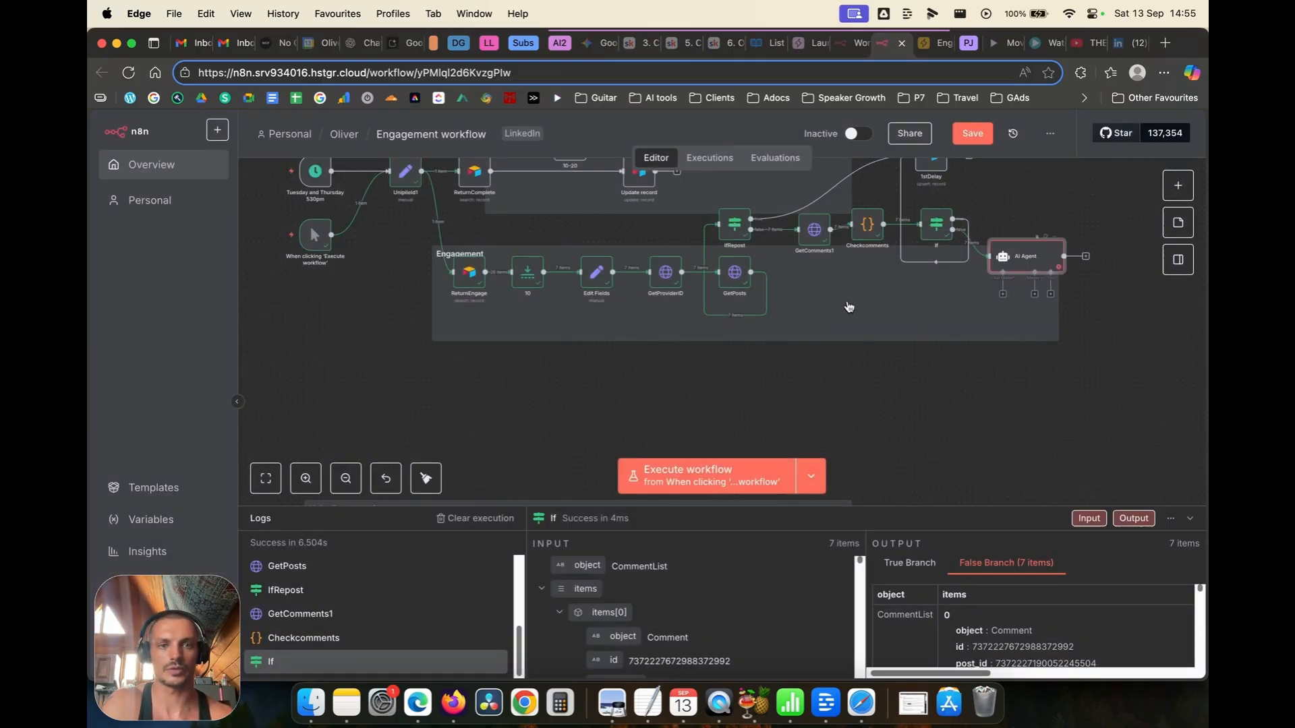
{"action": "left_click_drag", "start_coordinate": [1019, 267], "coordinate": [843, 320]}
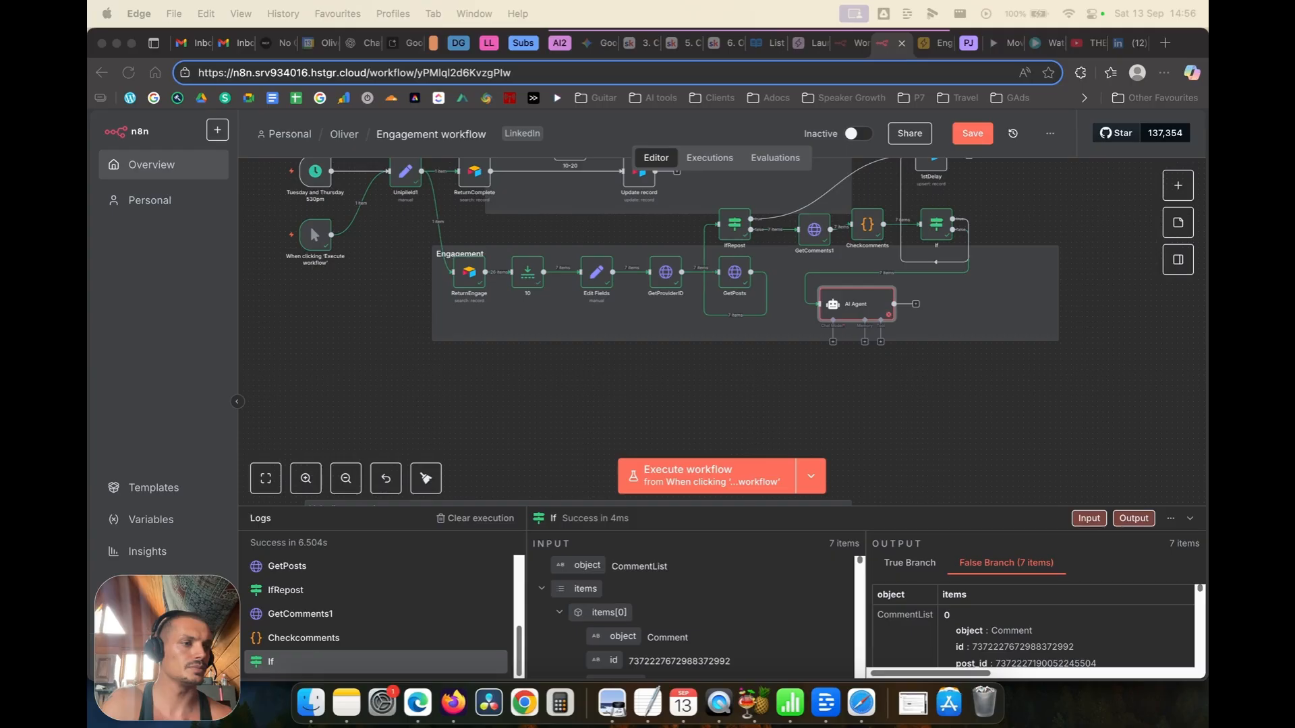
Step: Make the AI Agent prompt an expression adding 'You are a Learning and developement coach' and the post's text
{"action": "double_click", "coordinate": [849, 312]}
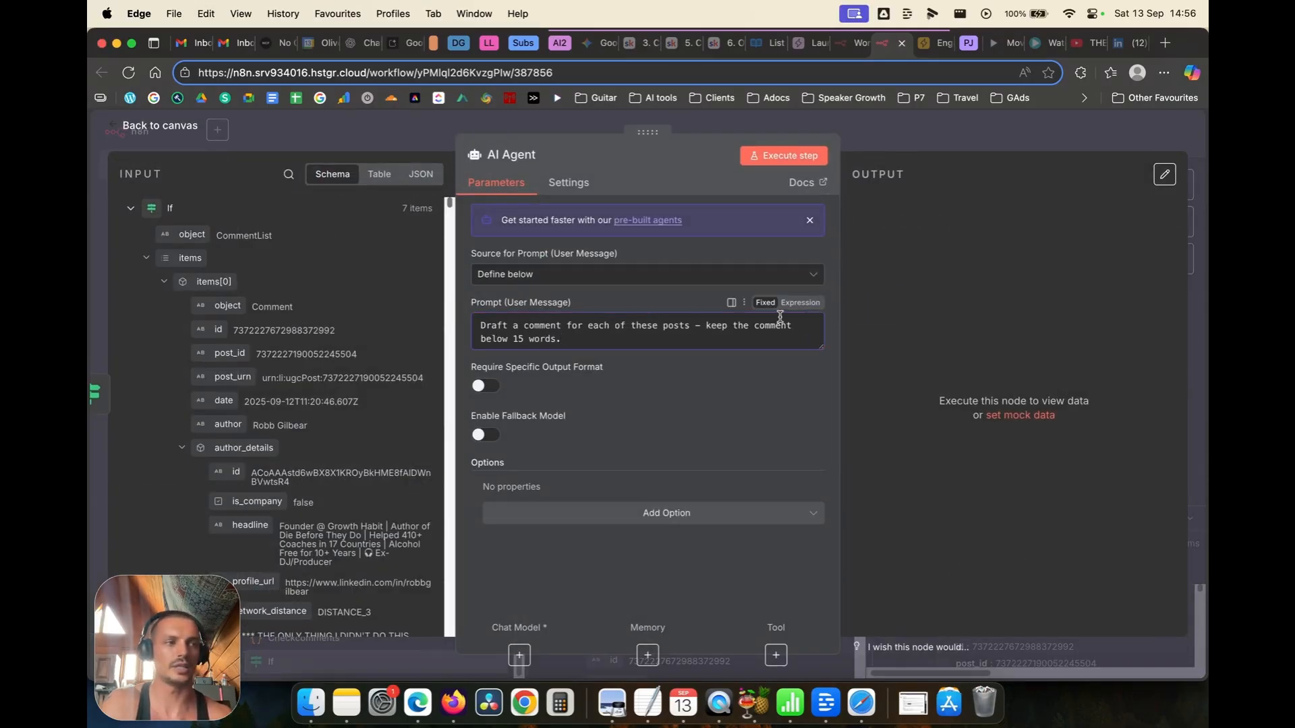
{"action": "left_click", "coordinate": [800, 303]}
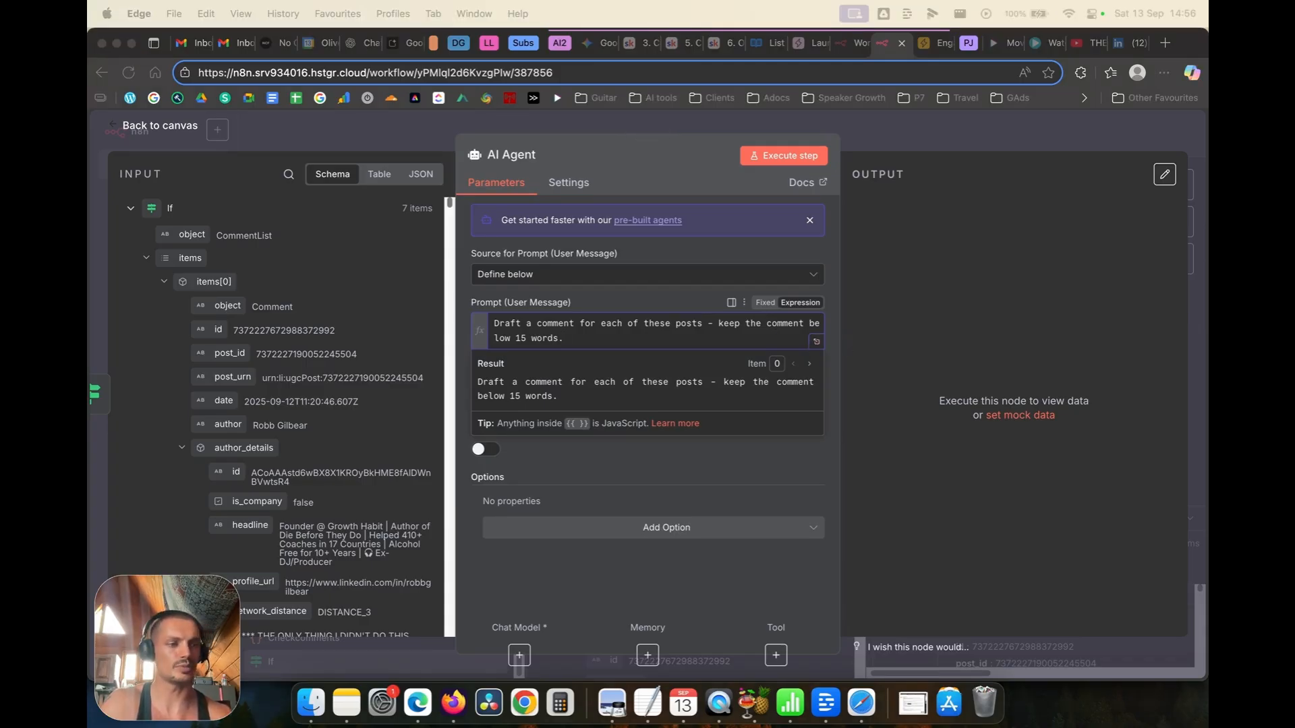
{"action": "left_click", "coordinate": [790, 346]}
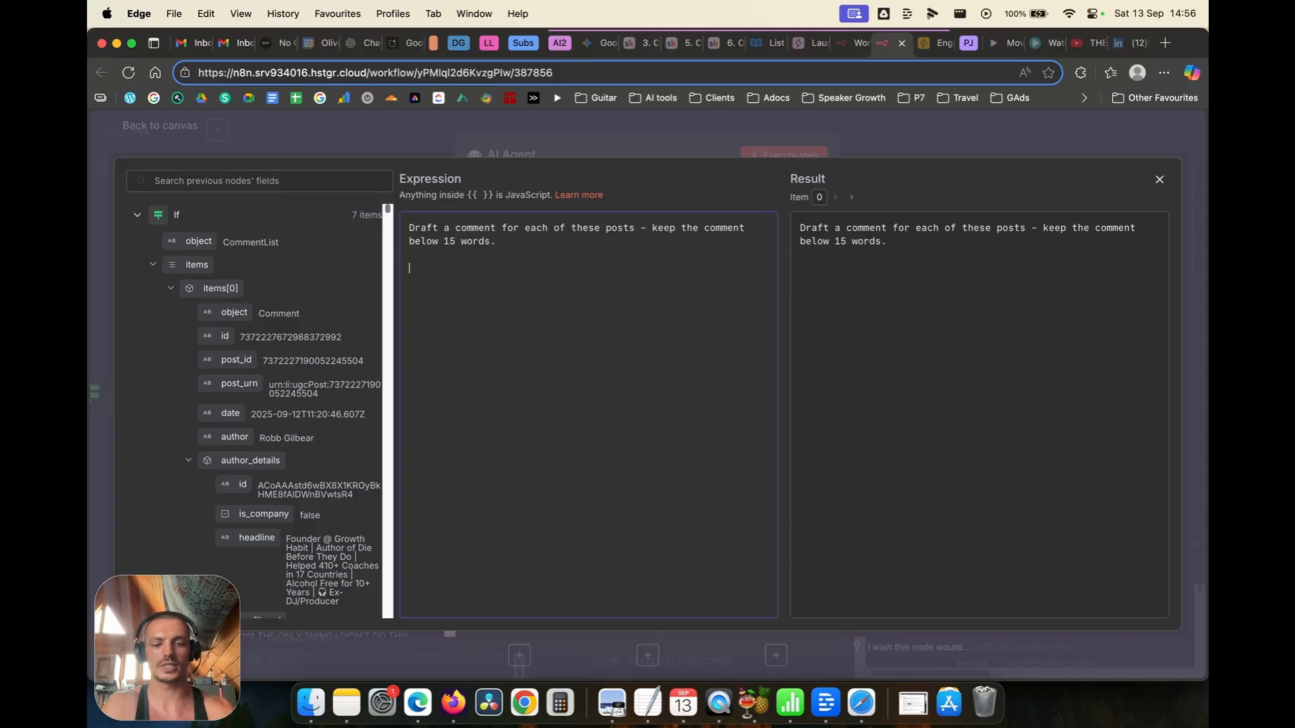
{"action": "key", "text": "Return"}
{"action": "key", "text": "Return"}
{"action": "type", "text": "Learning "}
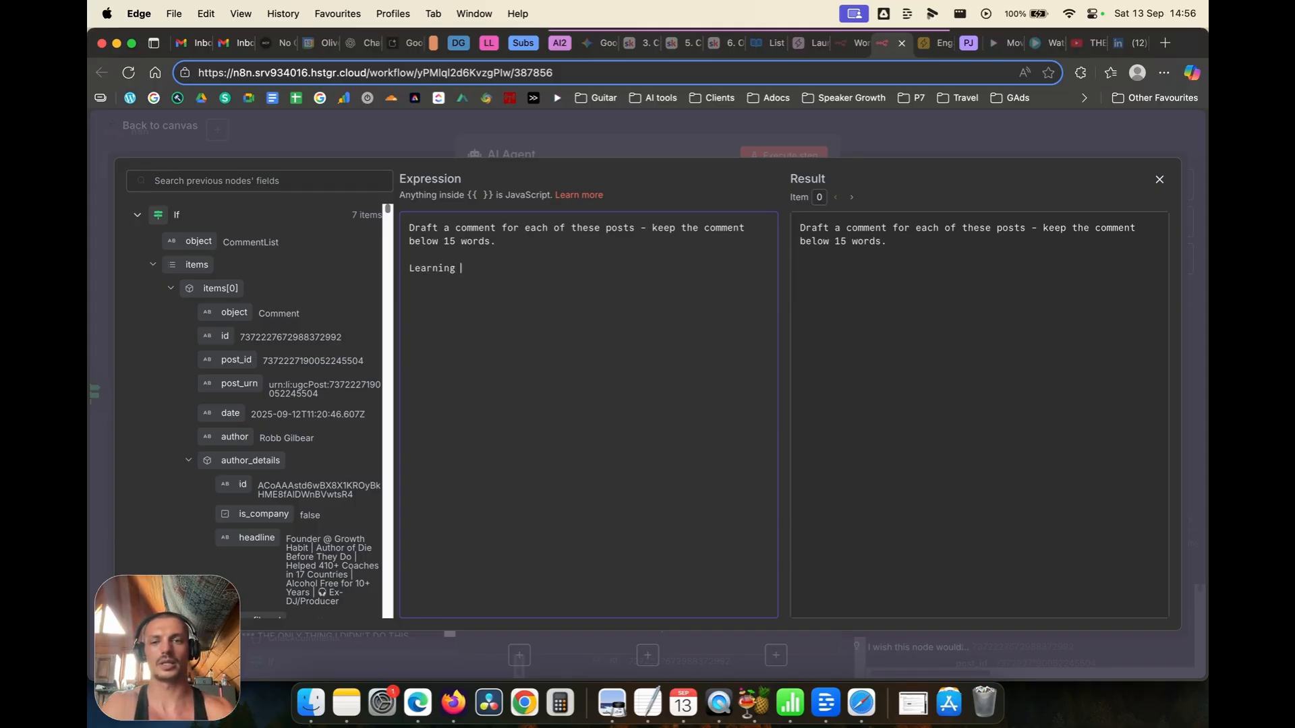
{"action": "type", "text": "and developement "}
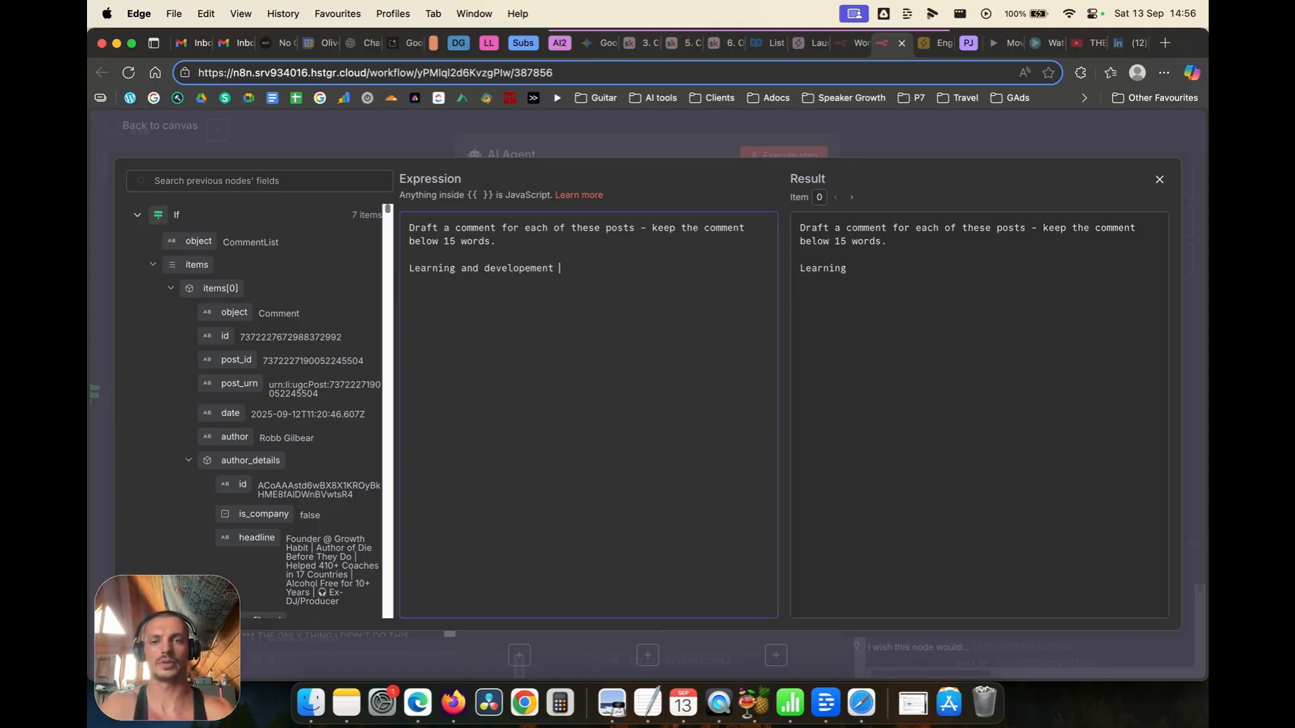
{"action": "type", "text": "coach"}
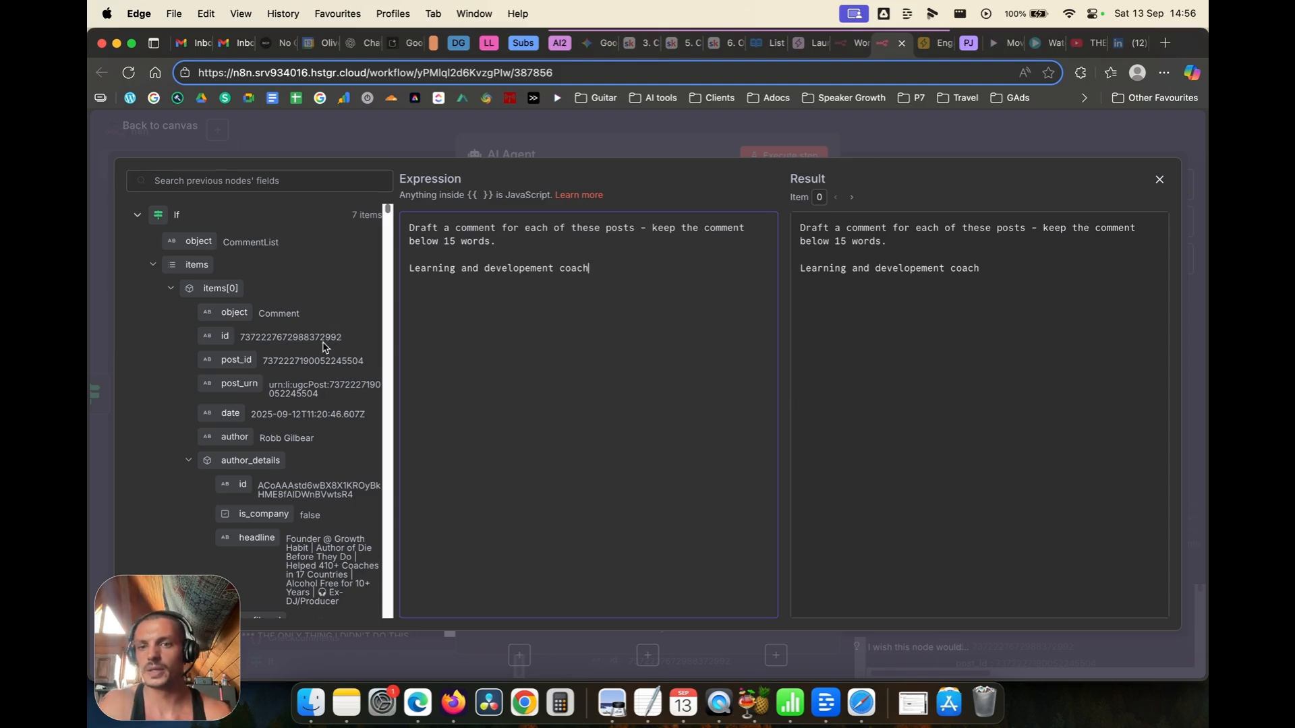
{"action": "left_click", "coordinate": [413, 268]}
{"action": "type", "text": "You are a"}
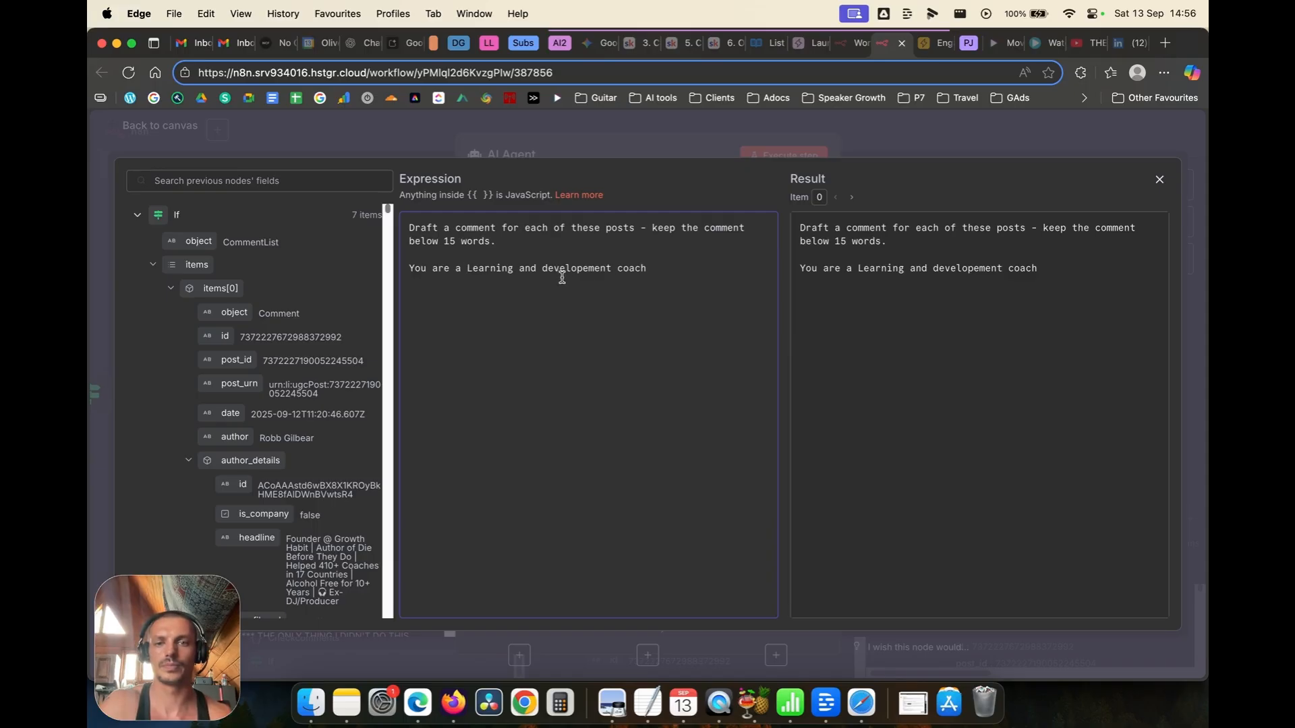
{"action": "key", "text": "Down"}
{"action": "key", "text": "Return"}
{"action": "key", "text": "Return"}
{"action": "scroll", "coordinate": [345, 379], "scroll_direction": "down", "scroll_amount": 4}
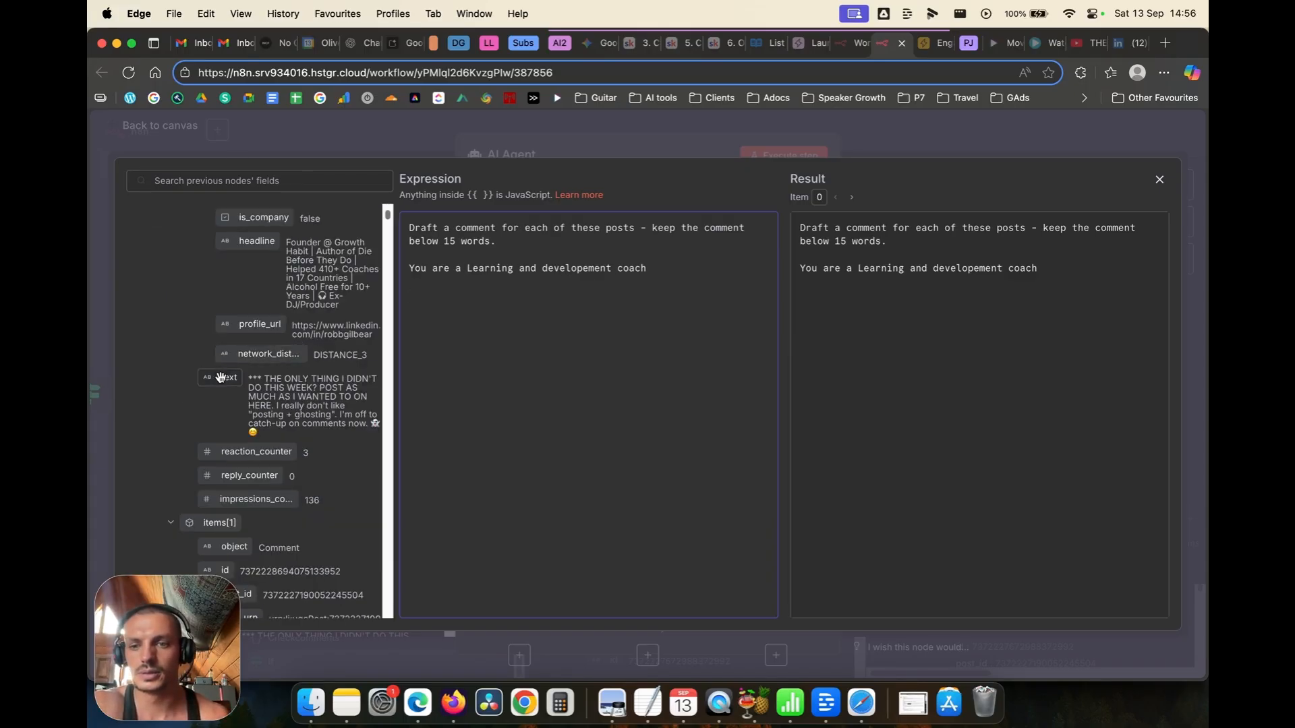
{"action": "left_click_drag", "start_coordinate": [219, 377], "coordinate": [448, 327]}
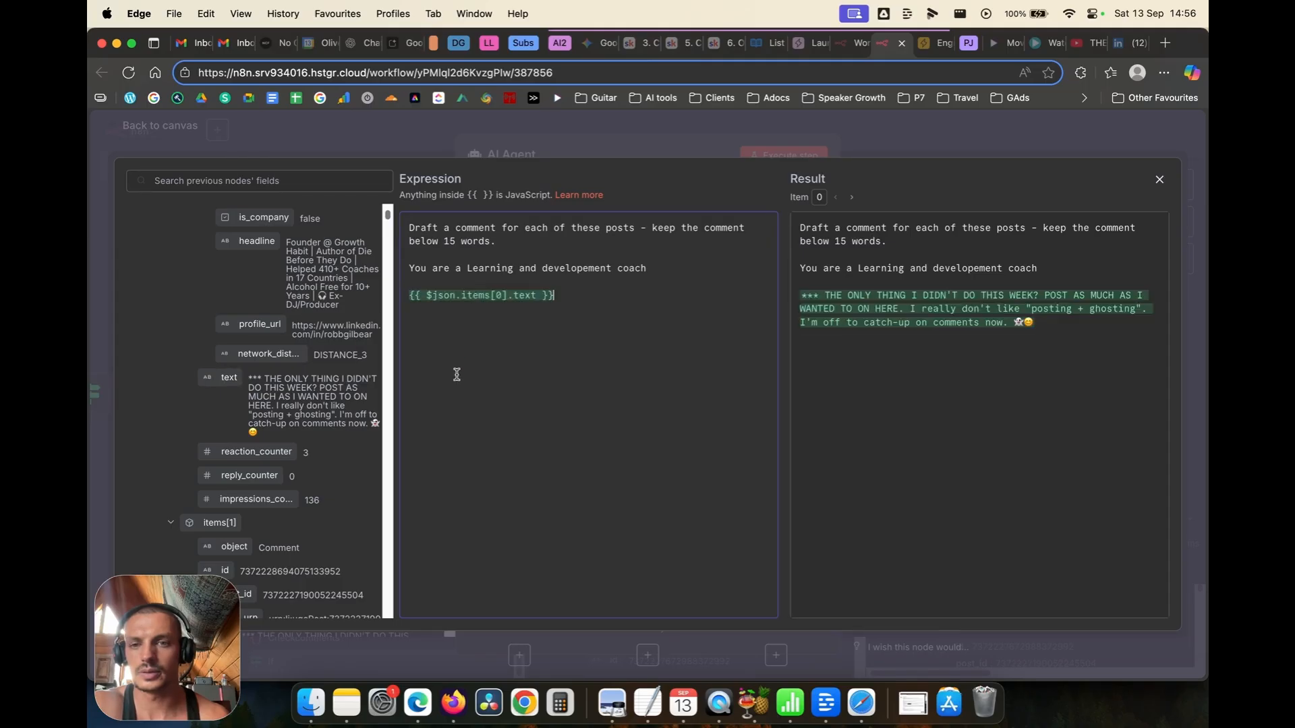
{"action": "left_click", "coordinate": [168, 130]}
{"action": "left_click", "coordinate": [167, 127]}
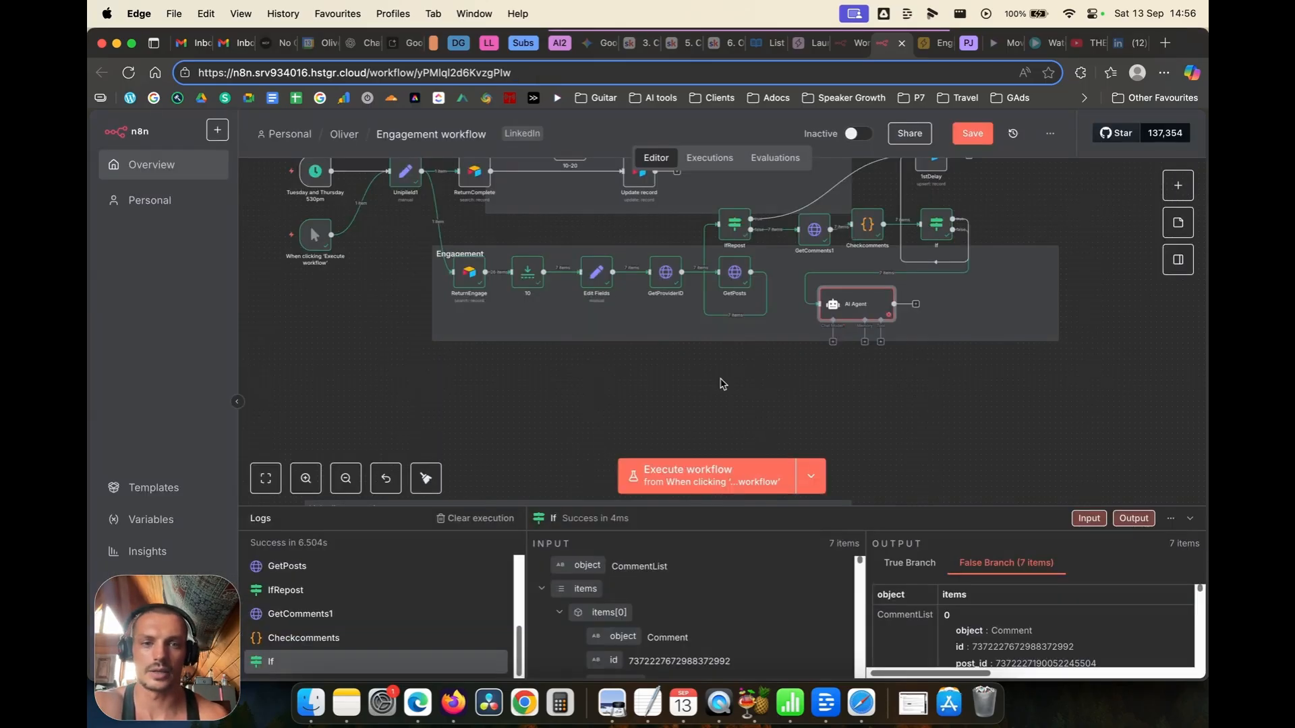
{"action": "left_click", "coordinate": [834, 342]}
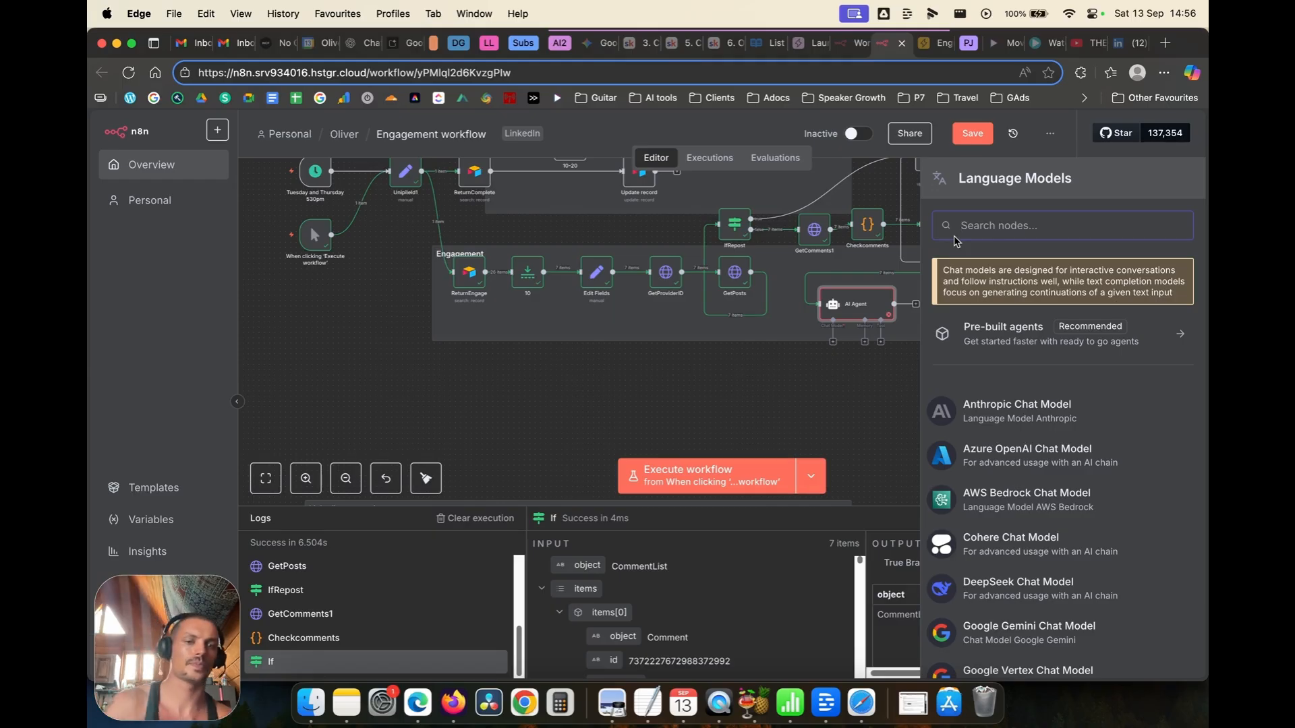
{"action": "type", "text": "chat"}
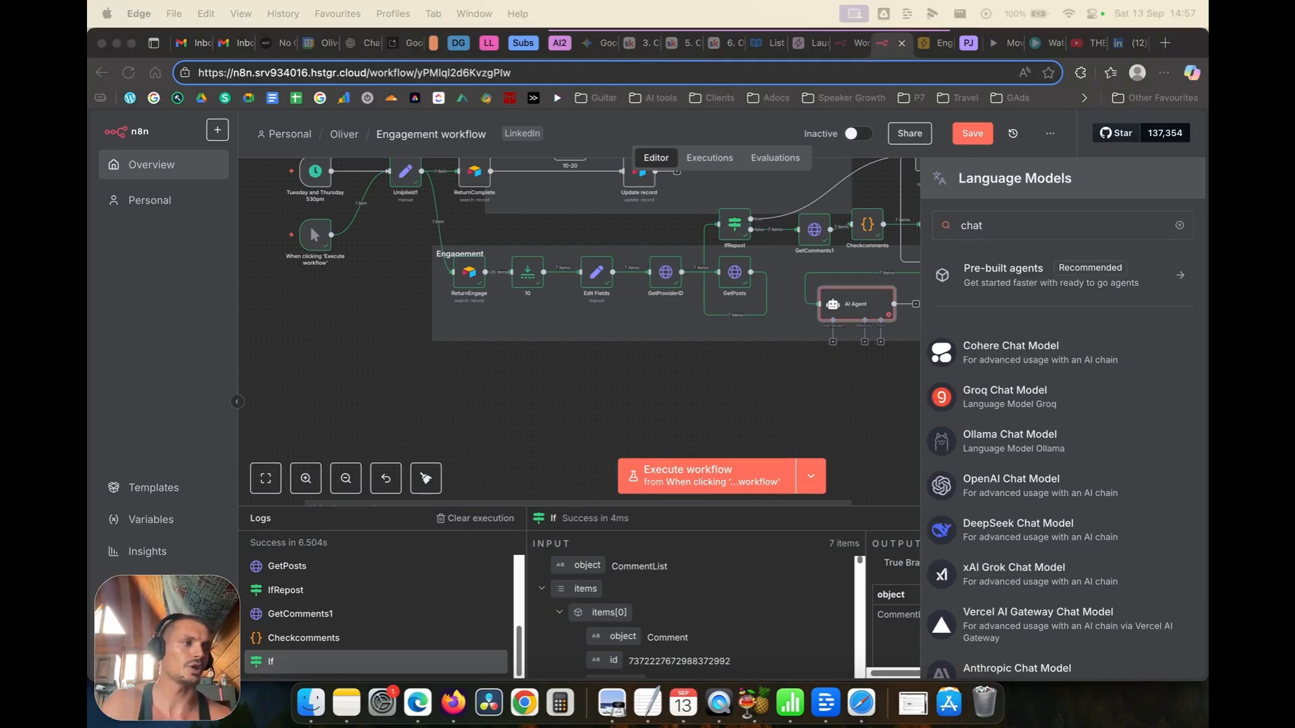
{"action": "key", "text": "BackSpace"}
{"action": "key", "text": "BackSpace"}
{"action": "key", "text": "BackSpace"}
{"action": "key", "text": "BackSpace"}
{"action": "type", "text": "open"}
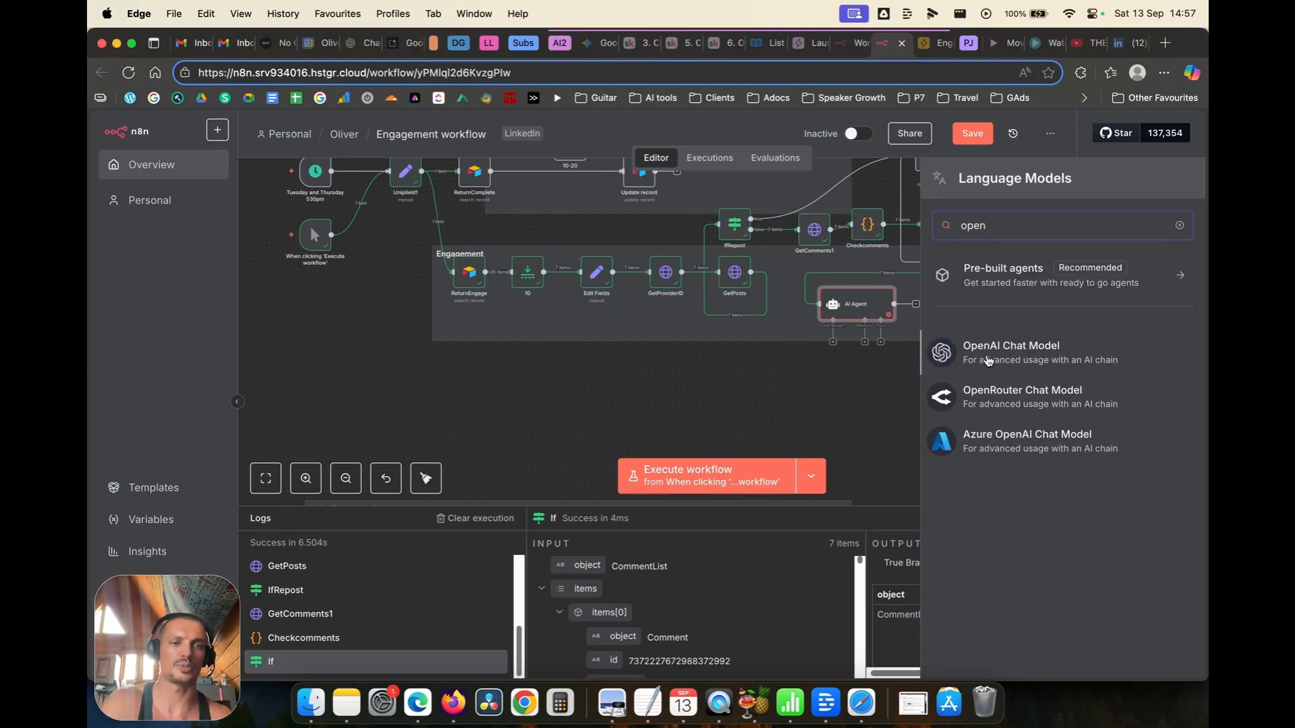
{"action": "left_click", "coordinate": [989, 356]}
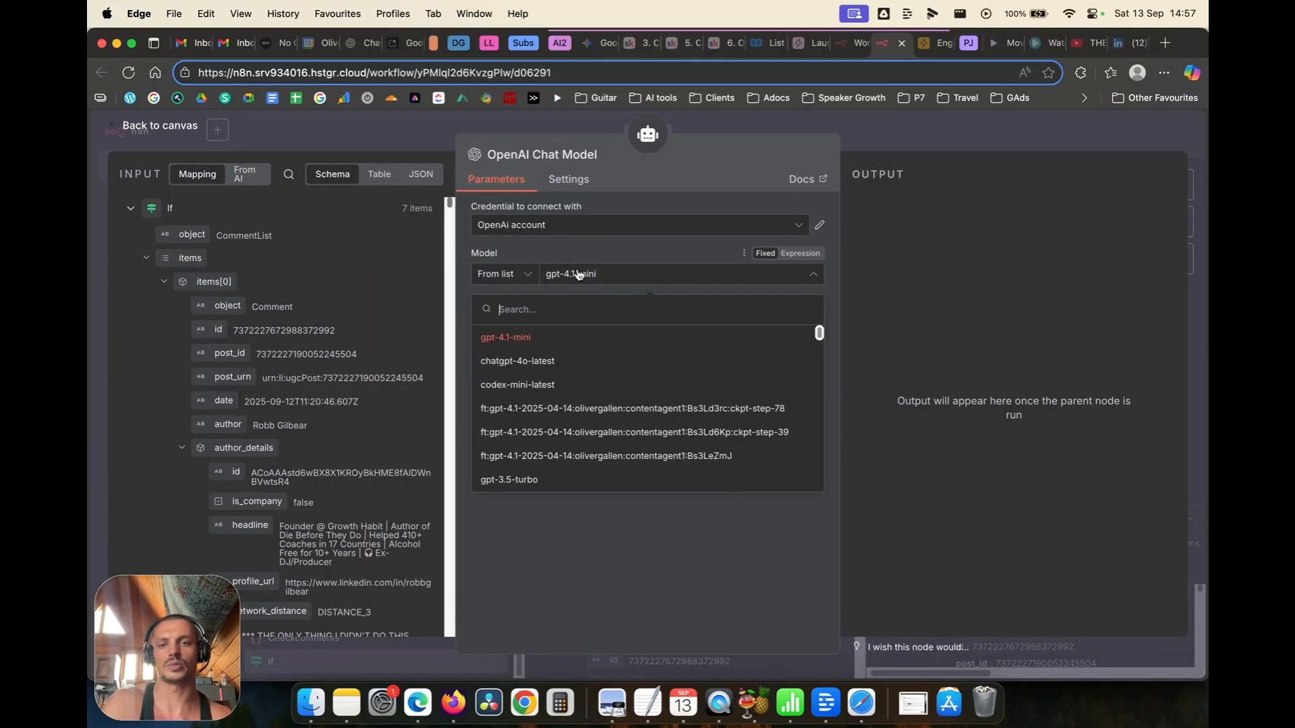
{"action": "scroll", "coordinate": [592, 366], "scroll_direction": "down", "scroll_amount": 5}
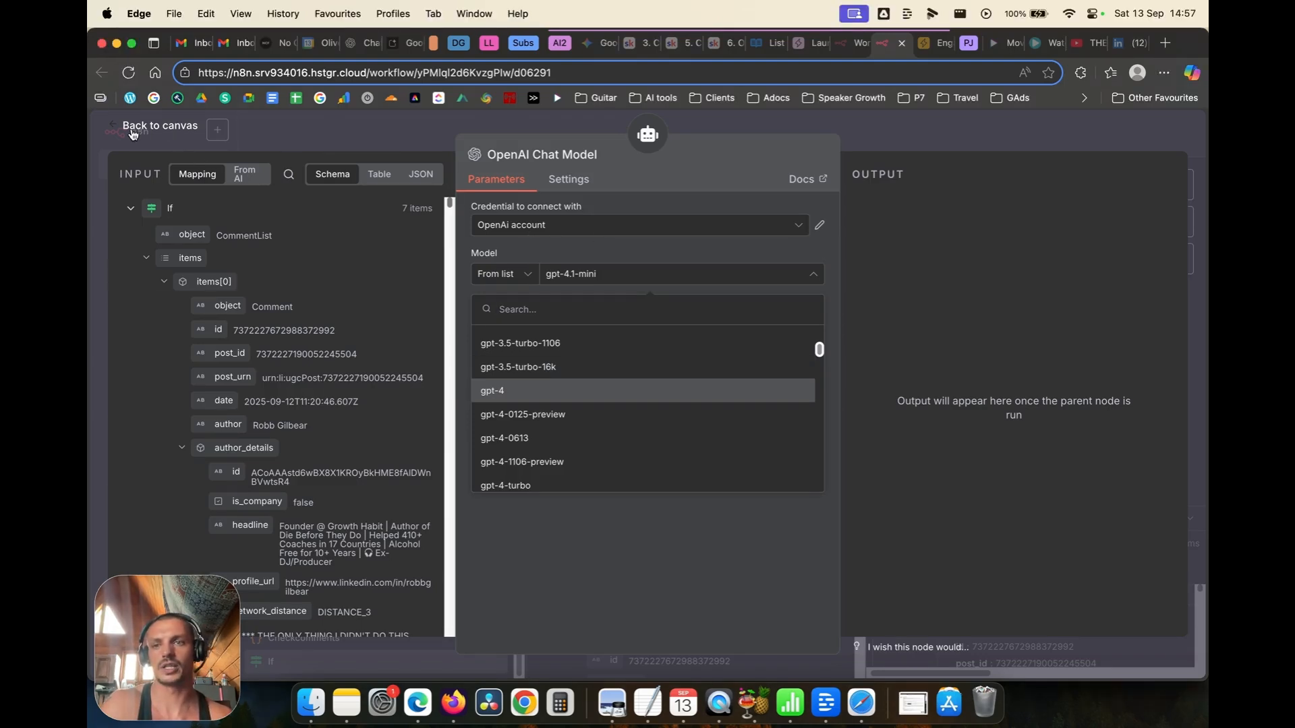
{"action": "left_click", "coordinate": [174, 135]}
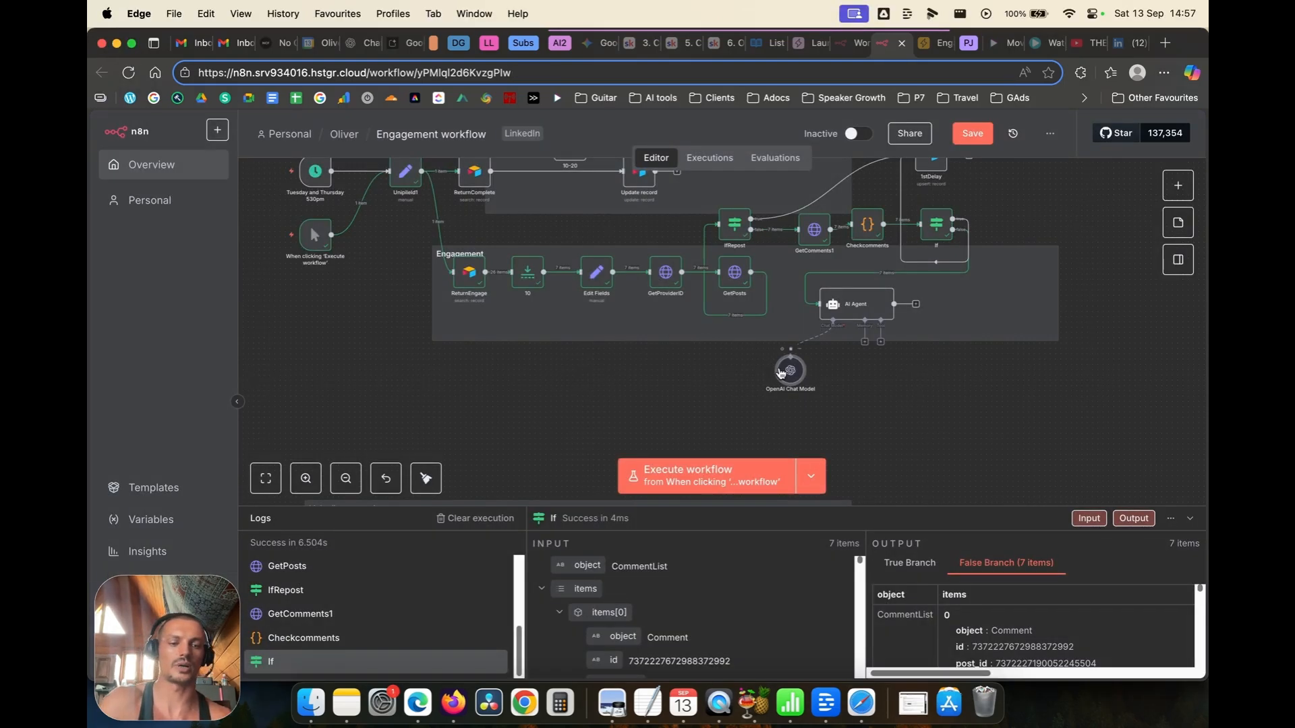
{"action": "left_click", "coordinate": [794, 350]}
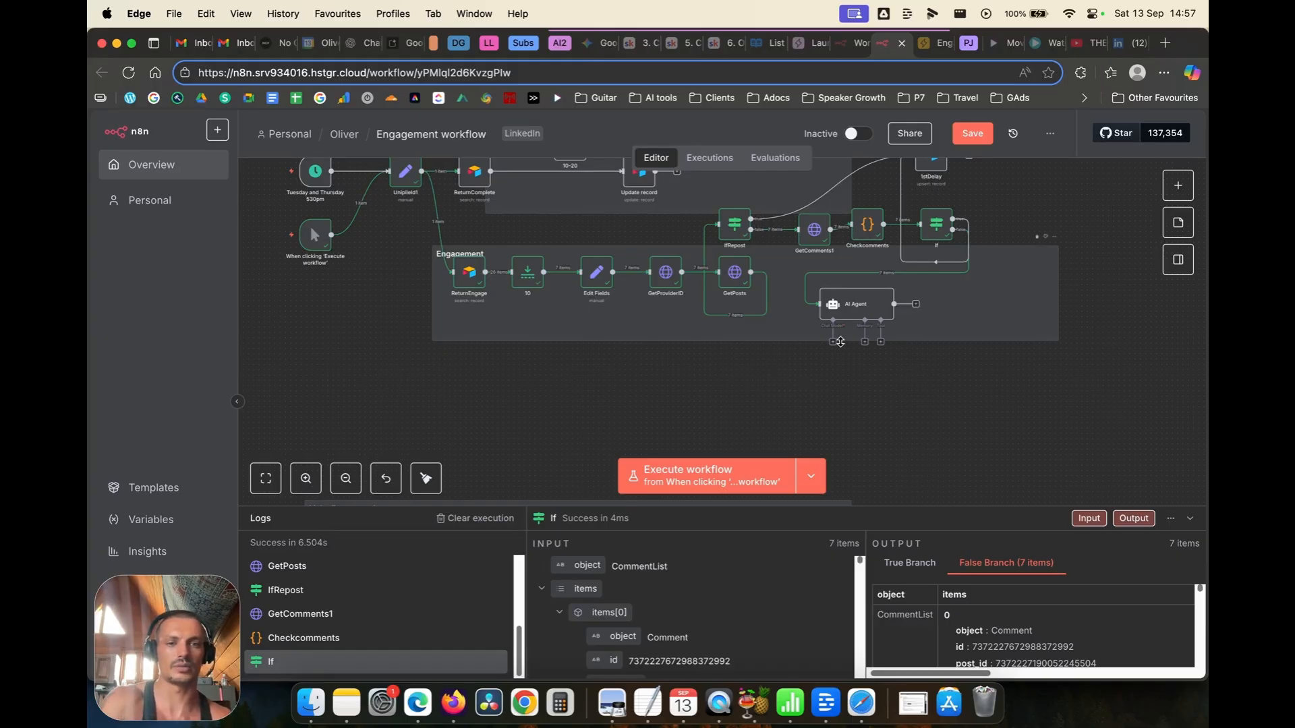
Step: Attach a Google Gemini Chat Model using models/gemini-2.5-pro to the AI Agent
{"action": "left_click", "coordinate": [833, 343]}
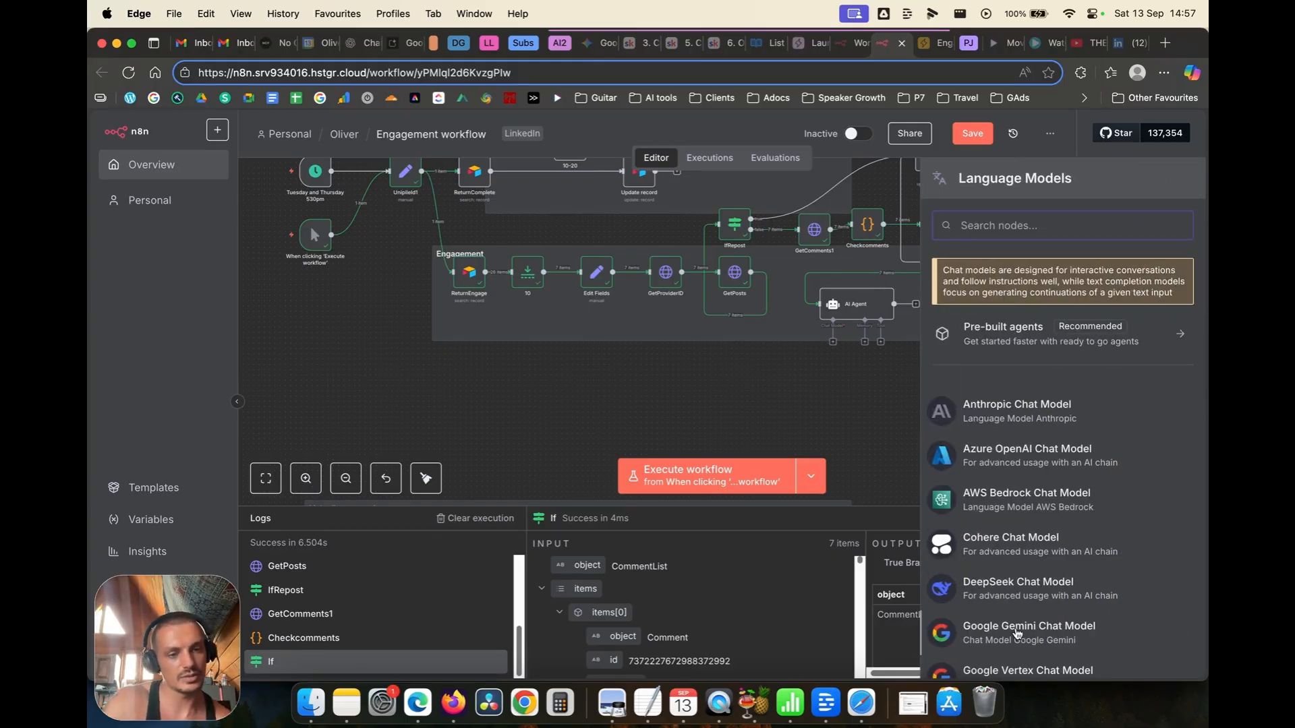
{"action": "scroll", "coordinate": [1019, 634], "scroll_direction": "down", "scroll_amount": 3}
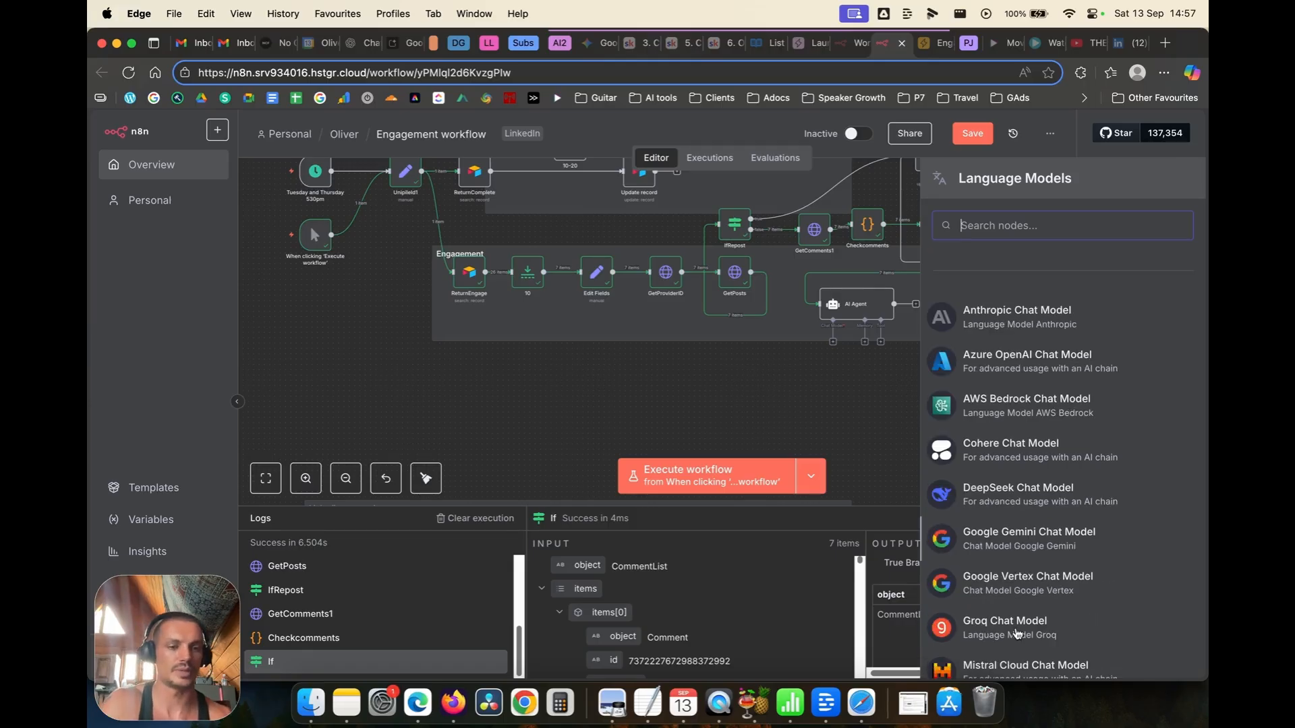
{"action": "left_click", "coordinate": [993, 535]}
{"action": "scroll", "coordinate": [610, 405], "scroll_direction": "down", "scroll_amount": 3}
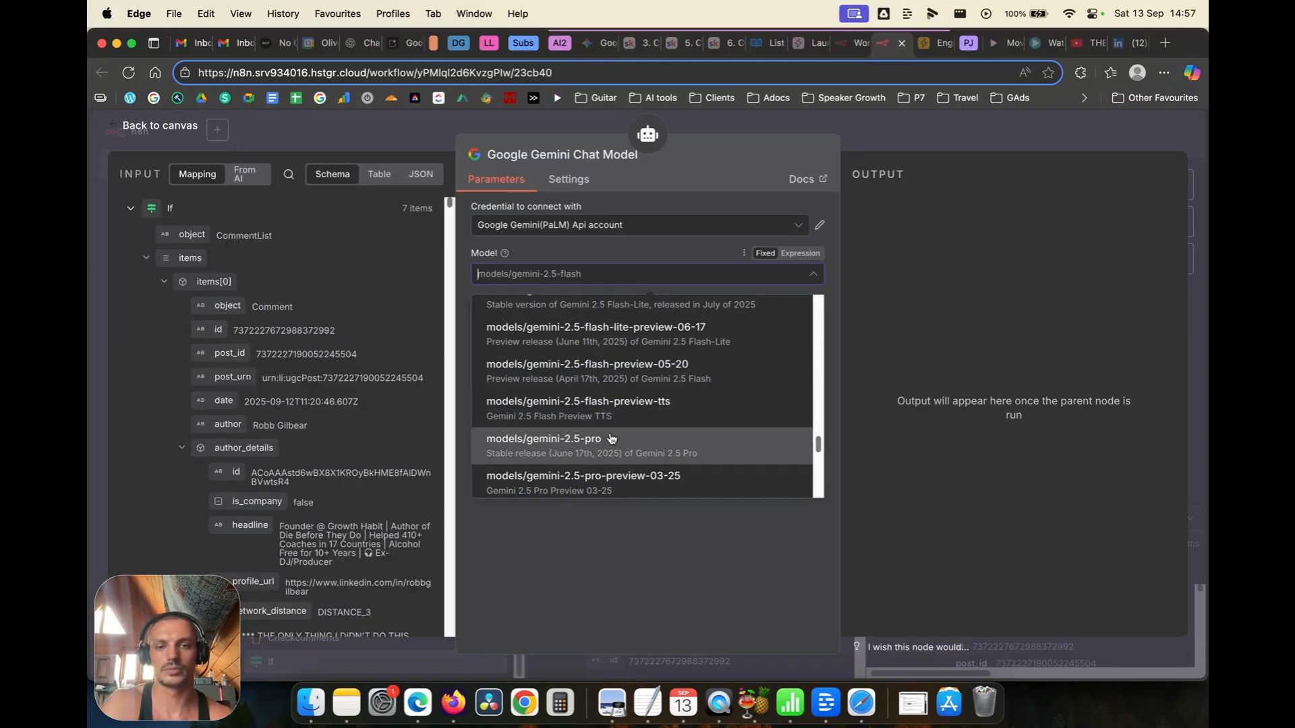
{"action": "left_click", "coordinate": [611, 439]}
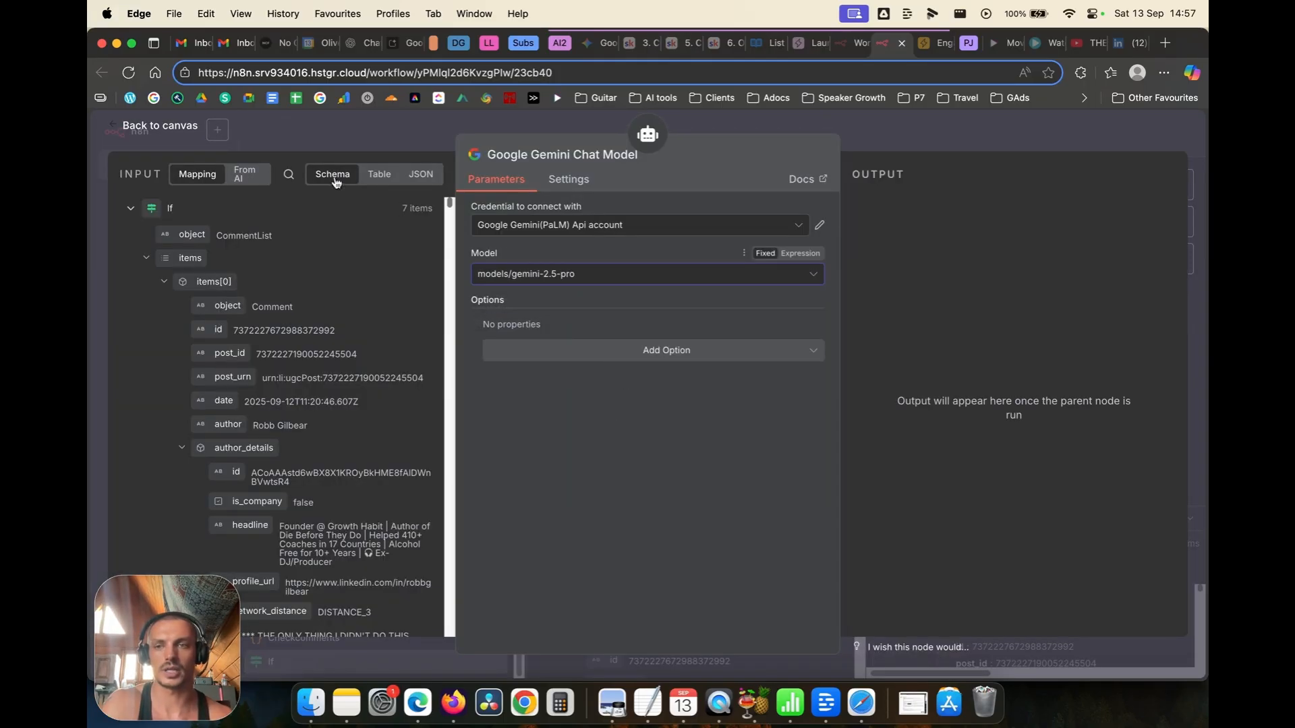
{"action": "left_click", "coordinate": [132, 125]}
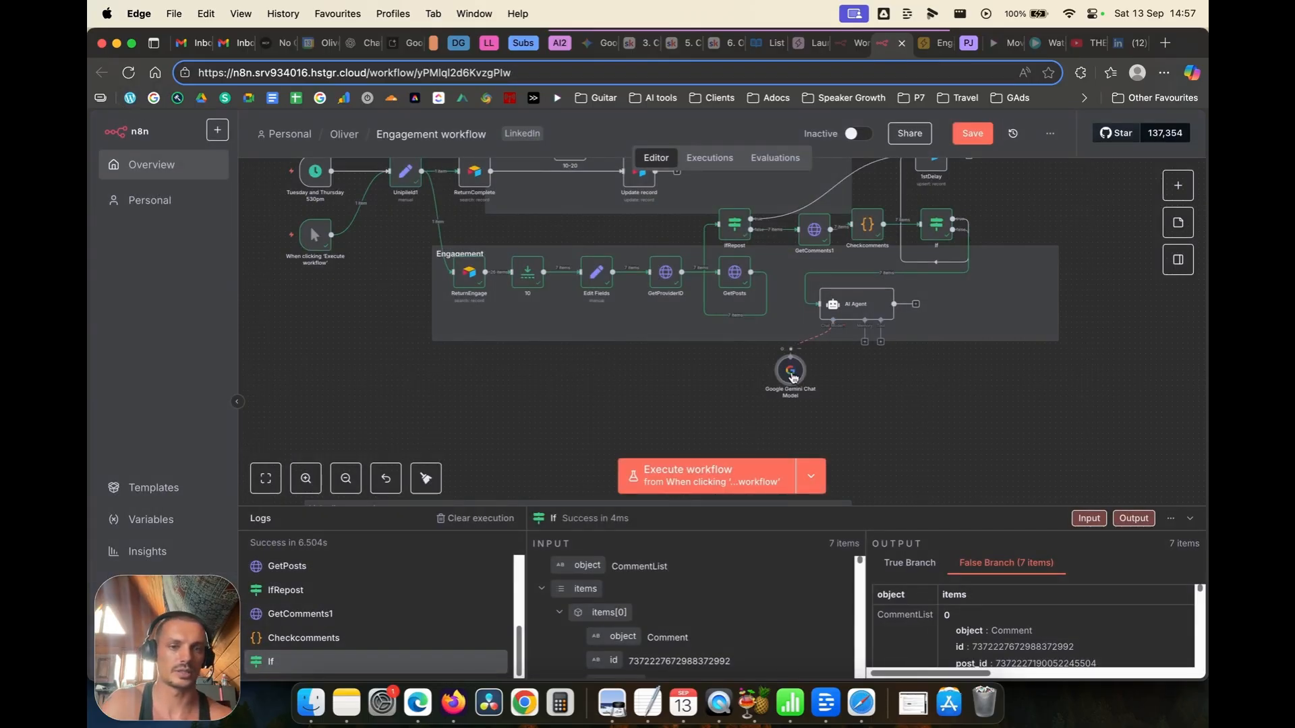
Step: Attach Simple Memory with a context window length of 10 to the AI Agent
{"action": "left_click_drag", "start_coordinate": [802, 383], "coordinate": [813, 372]}
{"action": "left_click", "coordinate": [865, 342]}
{"action": "left_click", "coordinate": [1019, 364]}
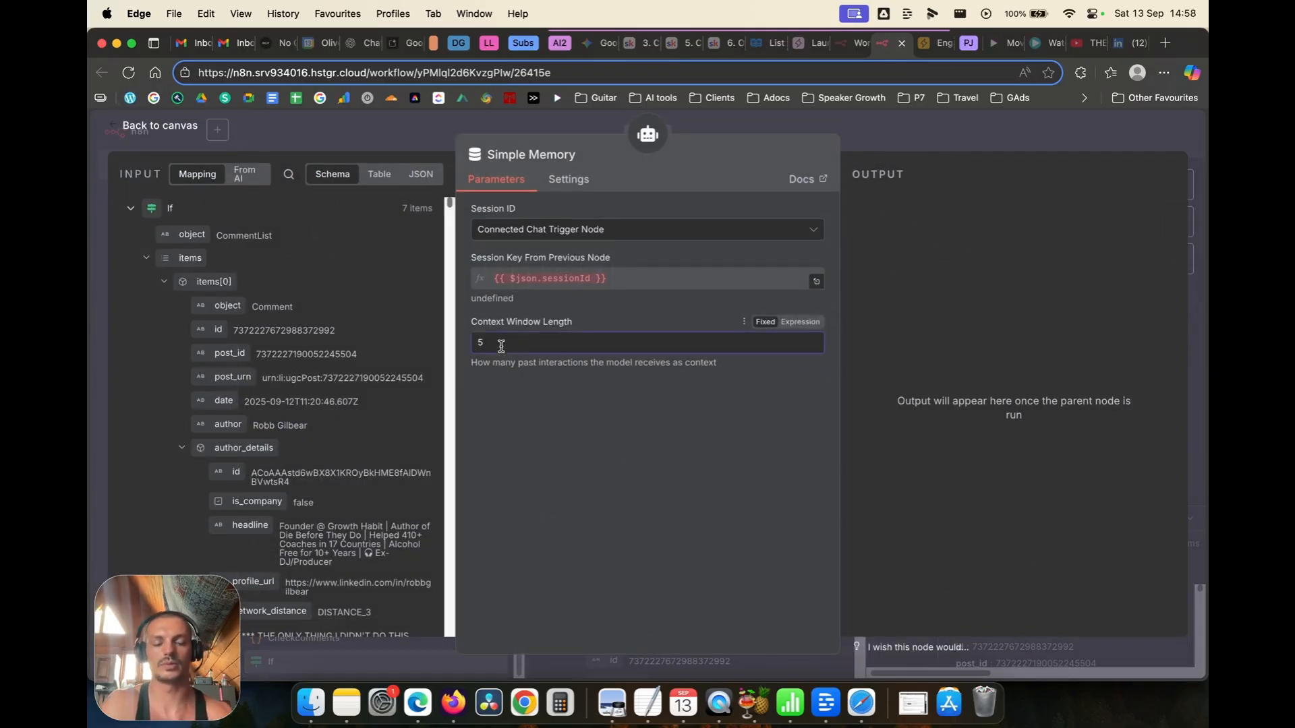
{"action": "type", "text": "10"}
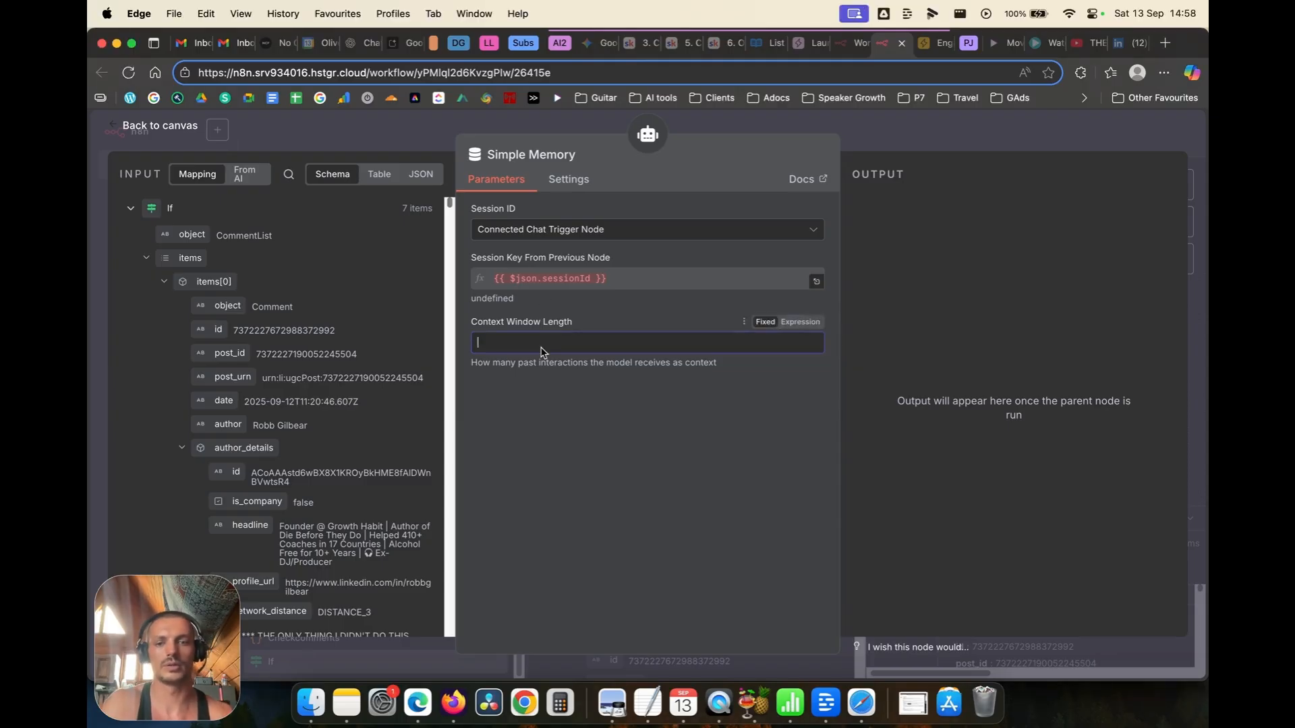
{"action": "left_click", "coordinate": [142, 127]}
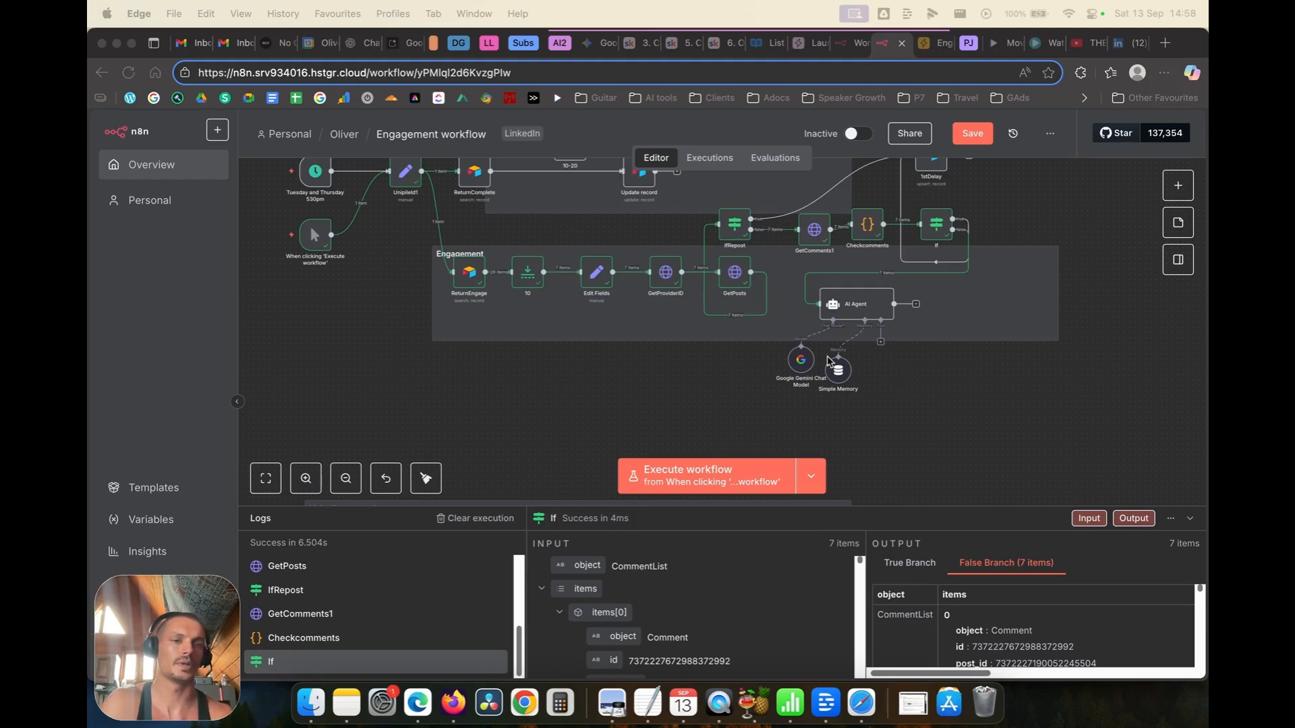
{"action": "left_click", "coordinate": [833, 305]}
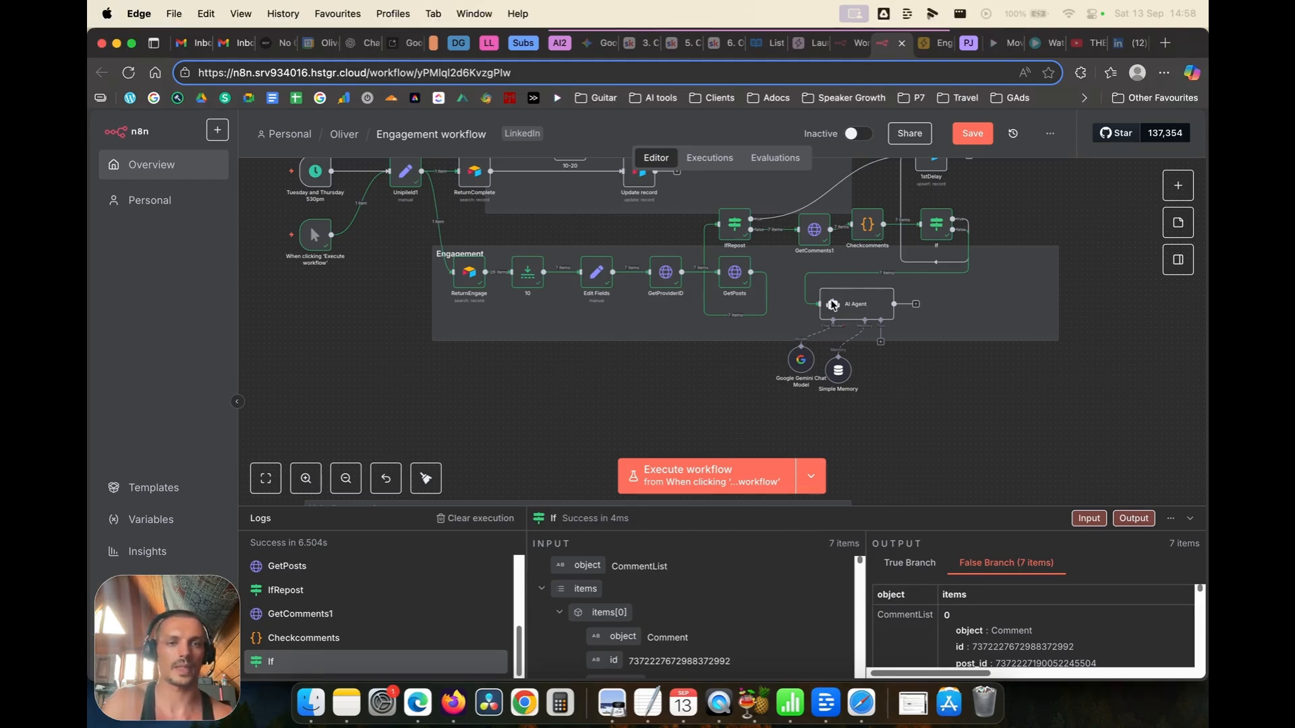
Step: Execute the AI Agent step, which fails because no session ID is found
{"action": "mouse_move", "coordinate": [833, 304]}
{"action": "left_click", "coordinate": [865, 282]}
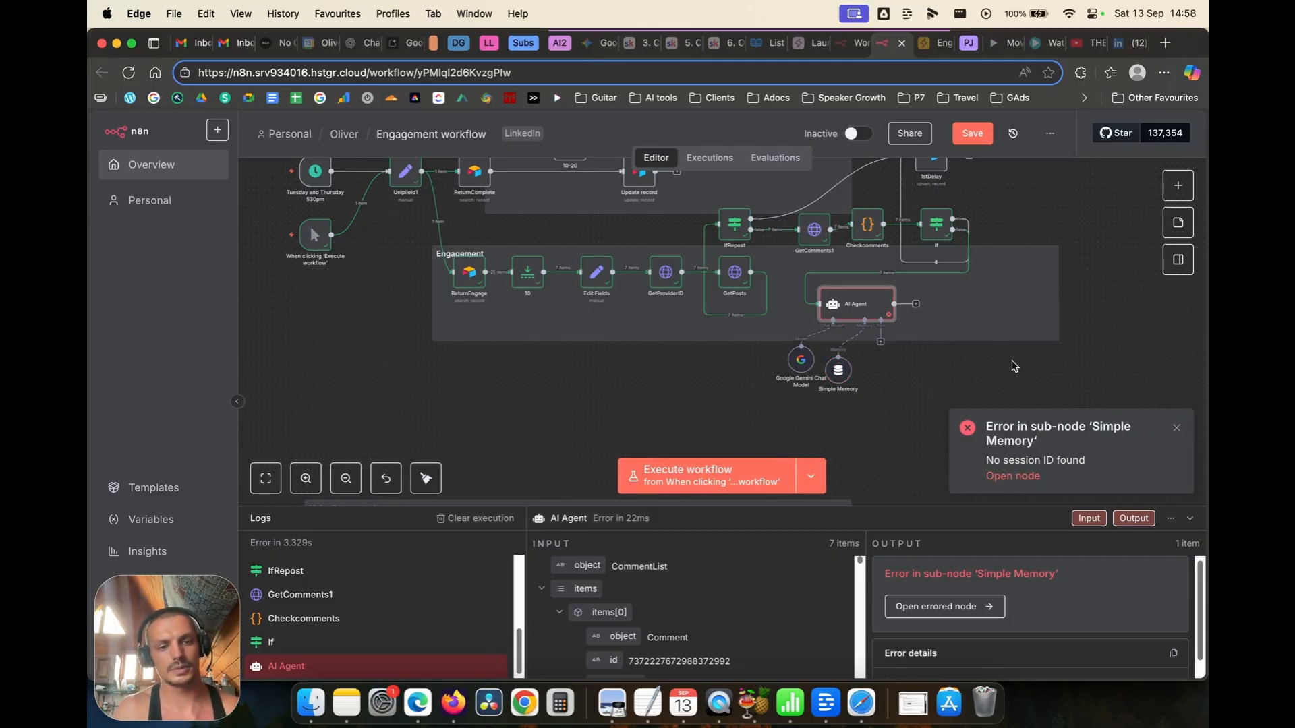
{"action": "scroll", "coordinate": [855, 370], "scroll_direction": "up", "scroll_amount": 5}
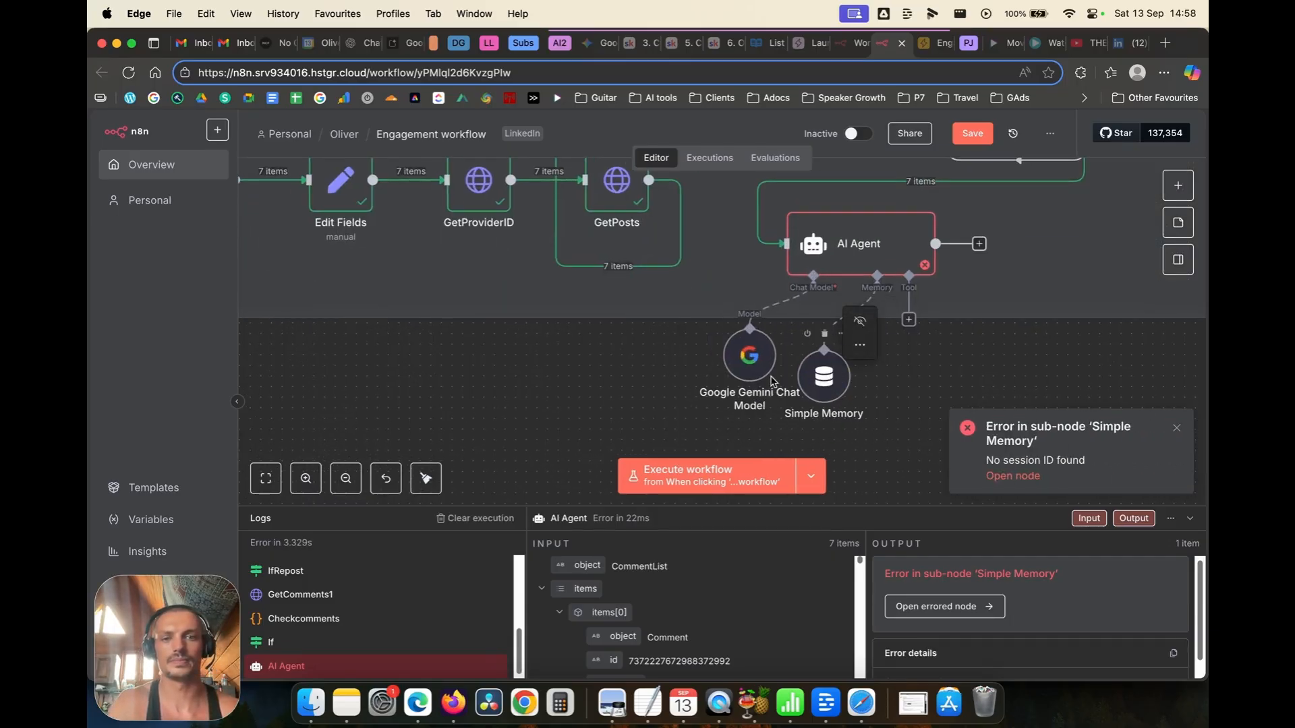
Step: Set Simple Memory's Session ID to 'Define below' with the key 'postcomments'
{"action": "left_click", "coordinate": [819, 390]}
{"action": "double_click", "coordinate": [819, 390]}
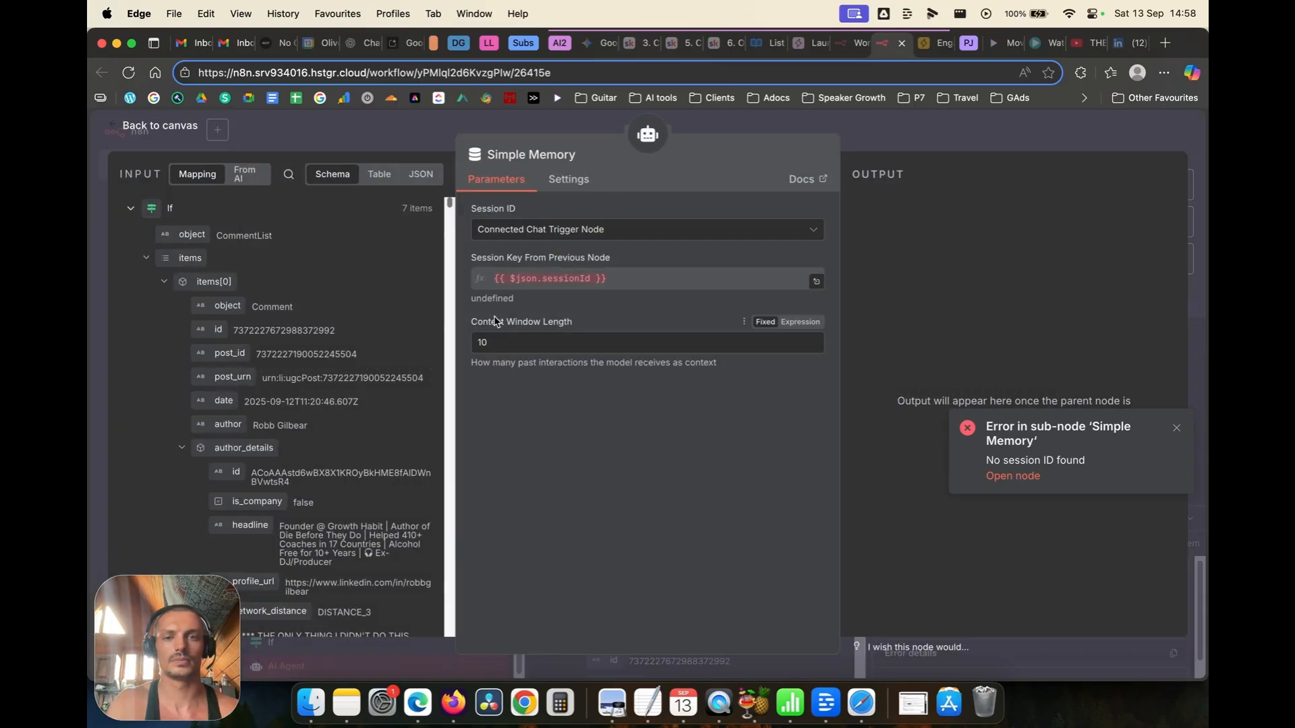
{"action": "left_click", "coordinate": [624, 279]}
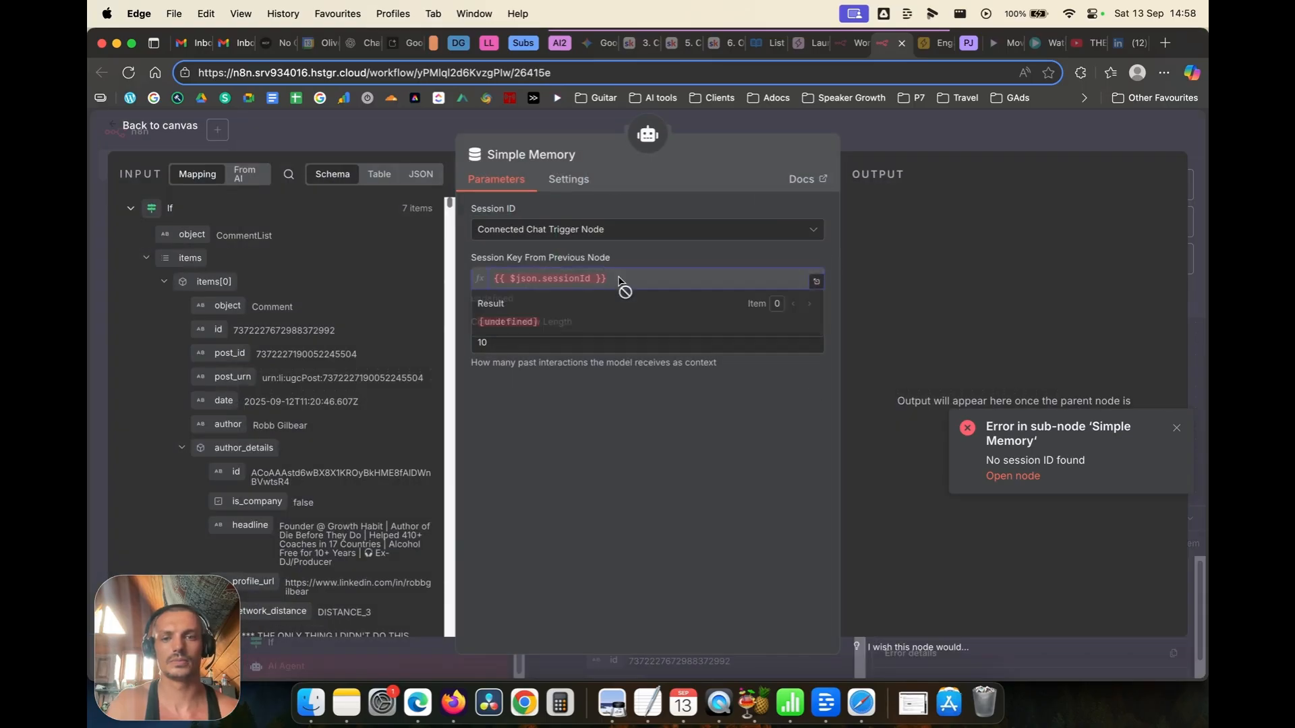
{"action": "left_click", "coordinate": [742, 229]}
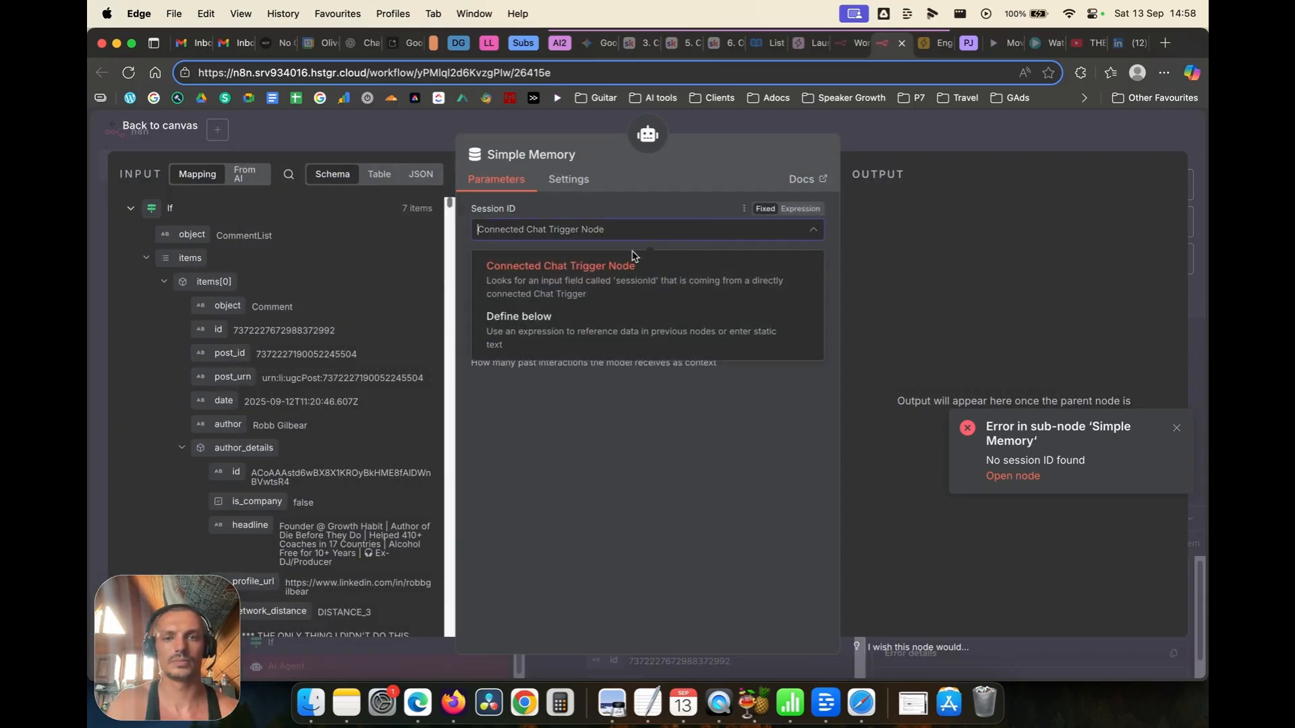
{"action": "left_click", "coordinate": [594, 315]}
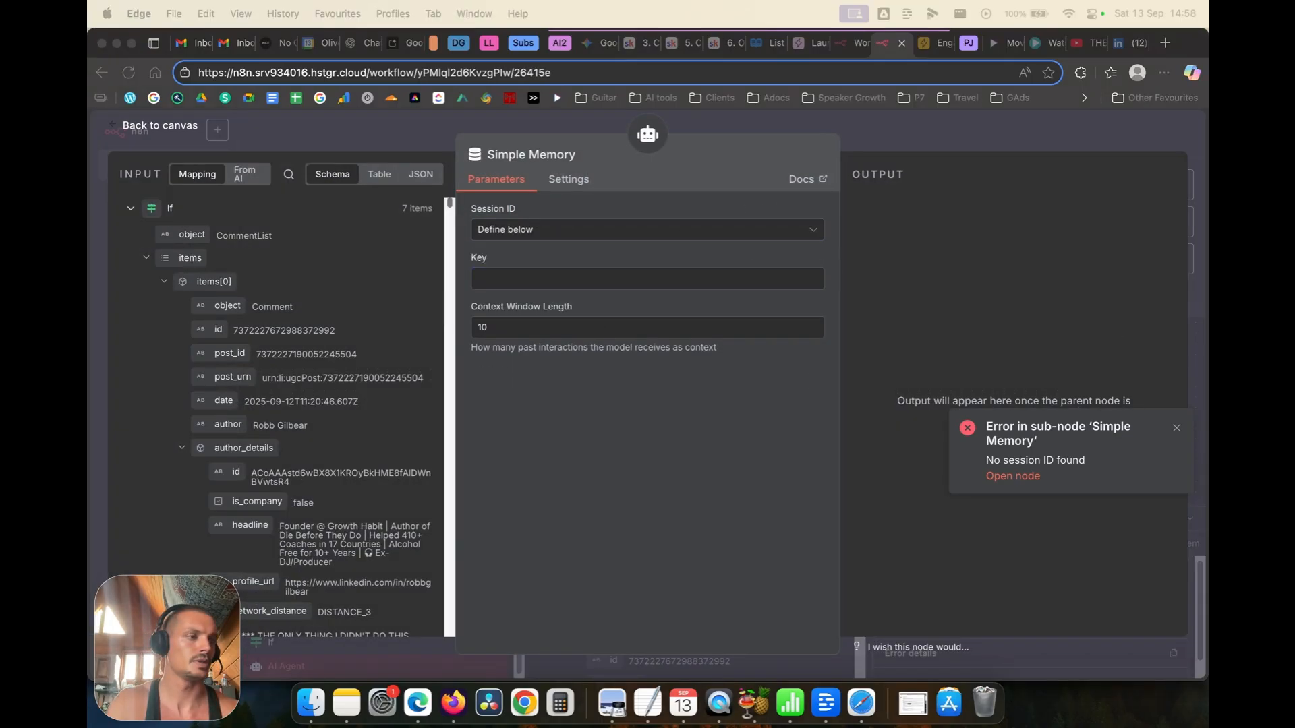
{"action": "left_click", "coordinate": [520, 273]}
{"action": "type", "text": "postco"}
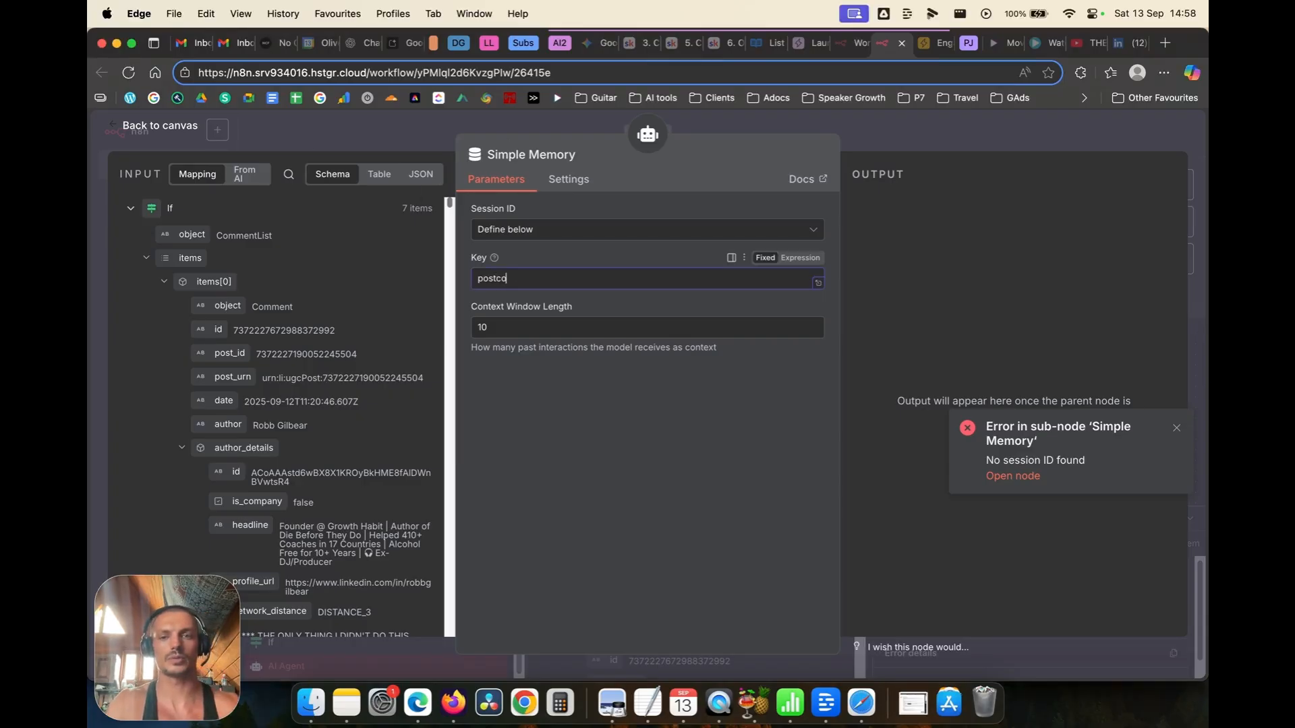
{"action": "type", "text": "mments"}
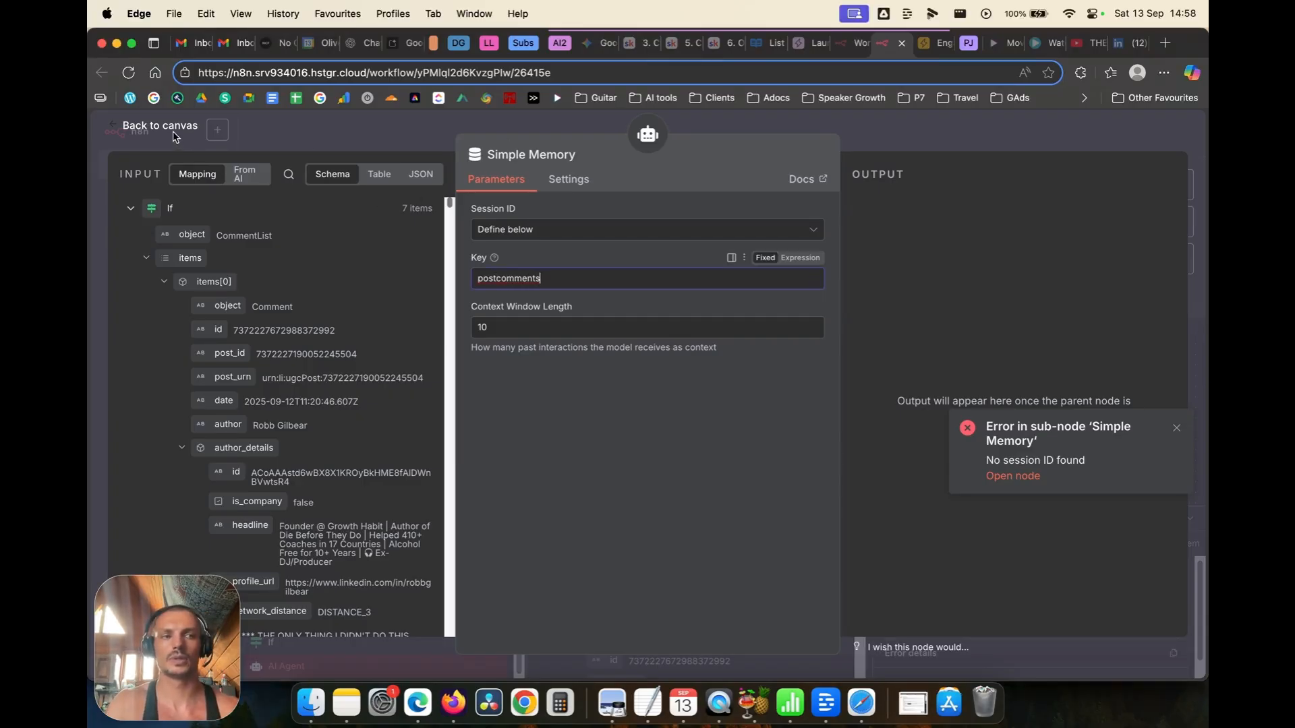
{"action": "left_click", "coordinate": [160, 126]}
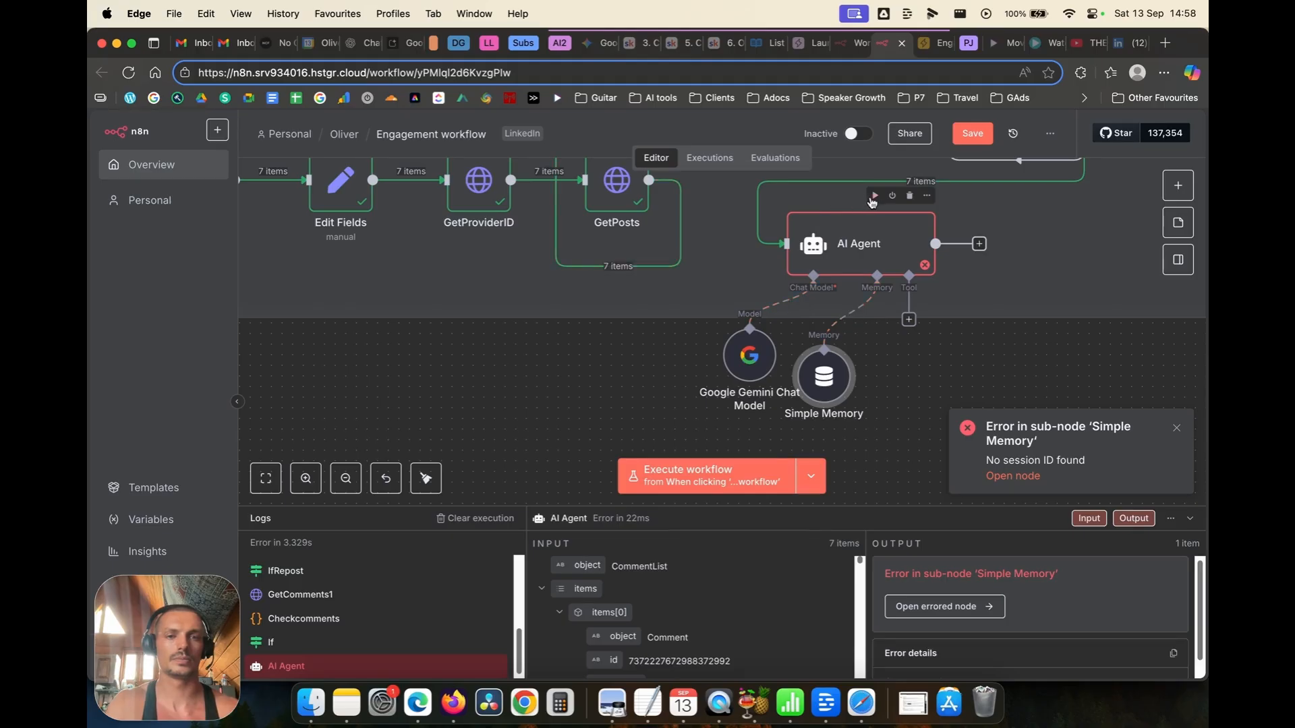
Step: Re-execute the AI Agent step and zoom out to watch it run with memory
{"action": "left_click", "coordinate": [874, 195]}
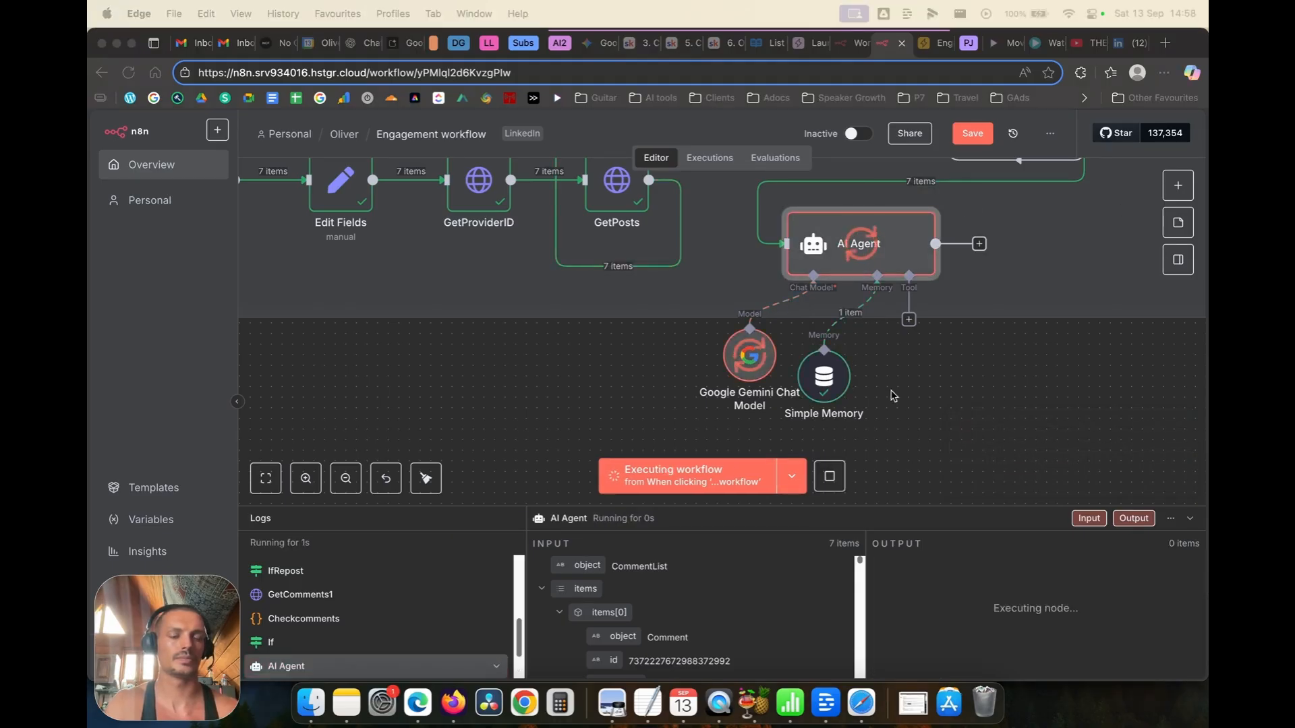
{"action": "scroll", "coordinate": [1003, 351], "scroll_direction": "down", "scroll_amount": 1}
{"action": "scroll", "coordinate": [1003, 352], "scroll_direction": "down", "scroll_amount": 2}
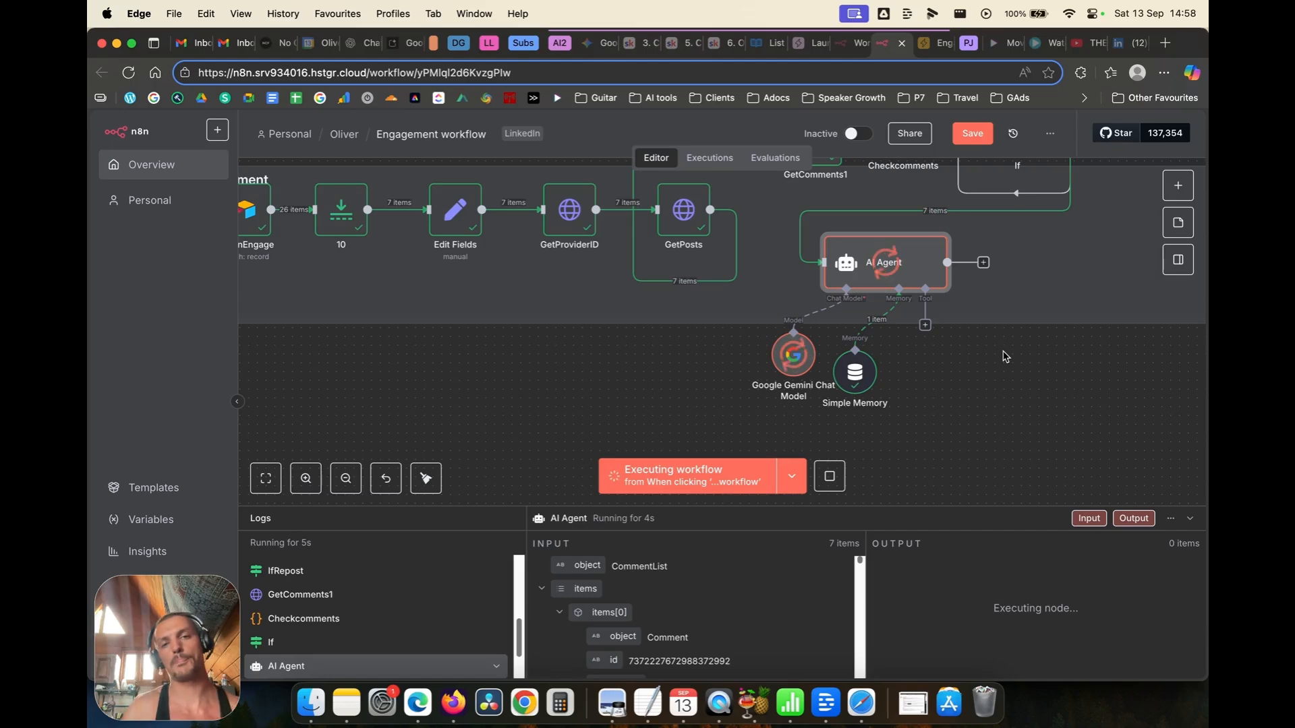
{"action": "scroll", "coordinate": [1019, 358], "scroll_direction": "down", "scroll_amount": 2}
{"action": "scroll", "coordinate": [1015, 359], "scroll_direction": "down", "scroll_amount": 3}
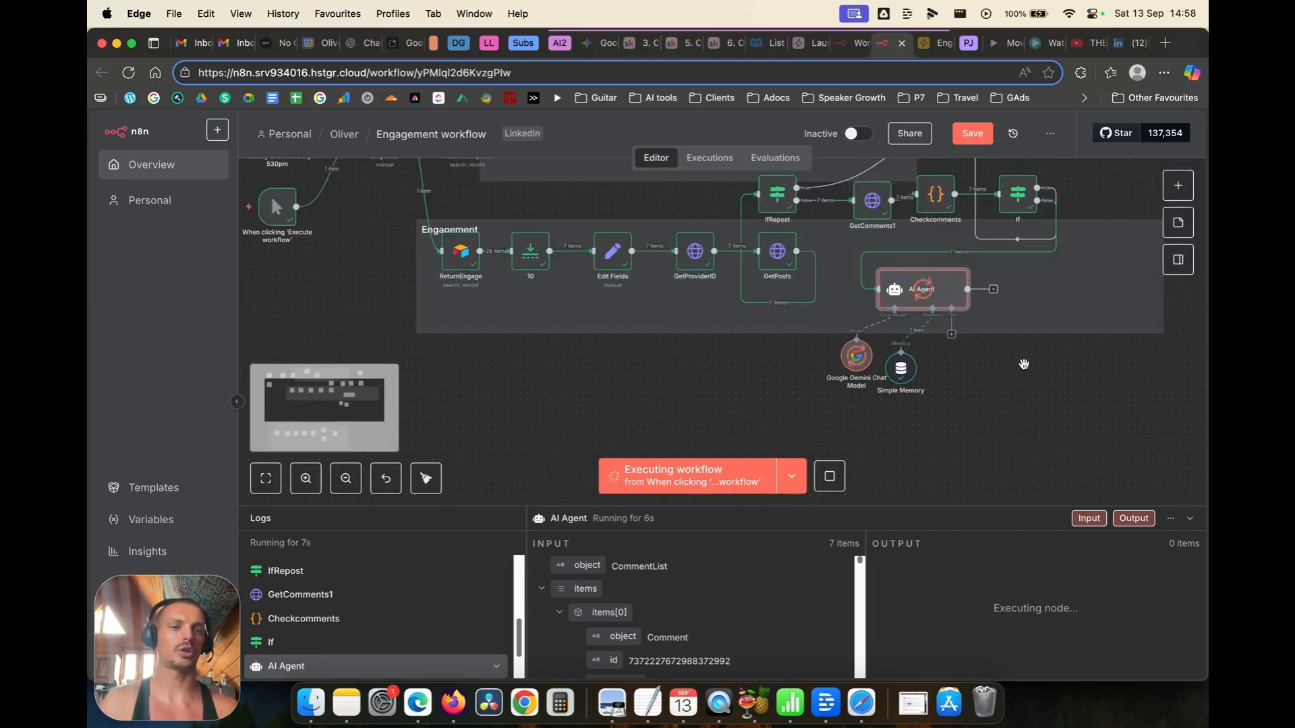